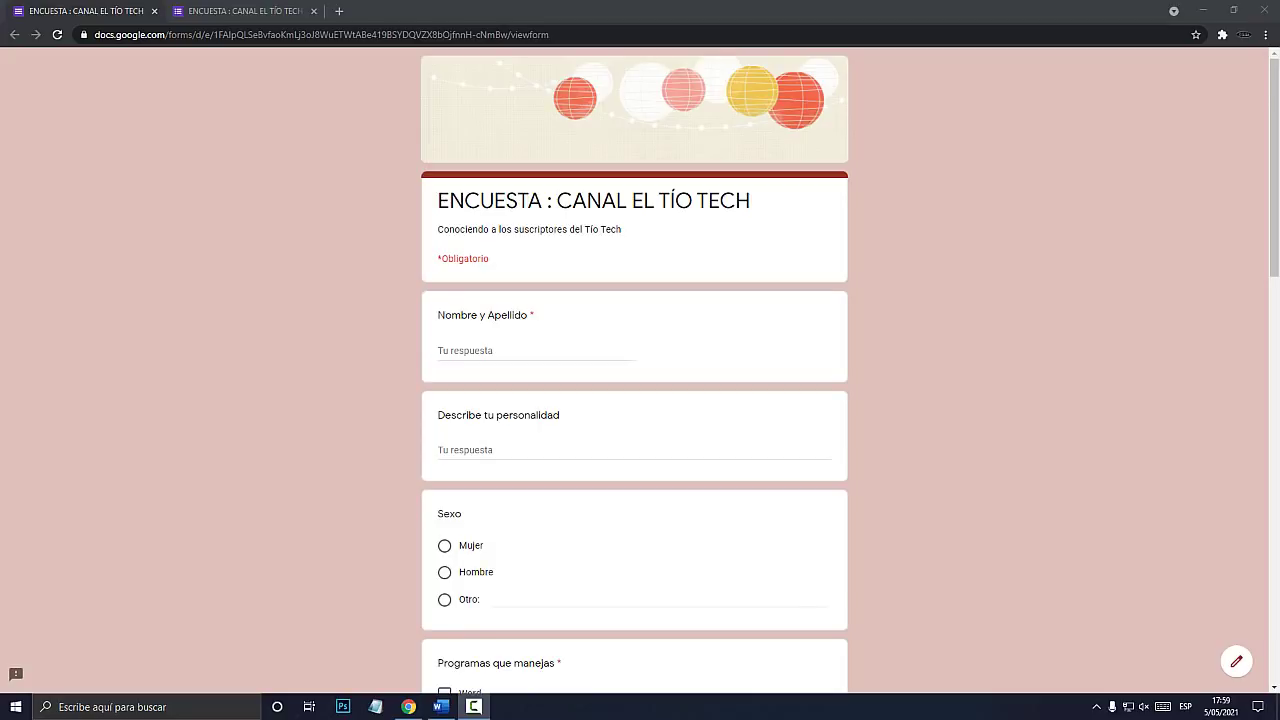
Highlight the survey title, click into Nombre y Apellido, and scroll through the questions.
left_click_drag(438, 201, 751, 201)
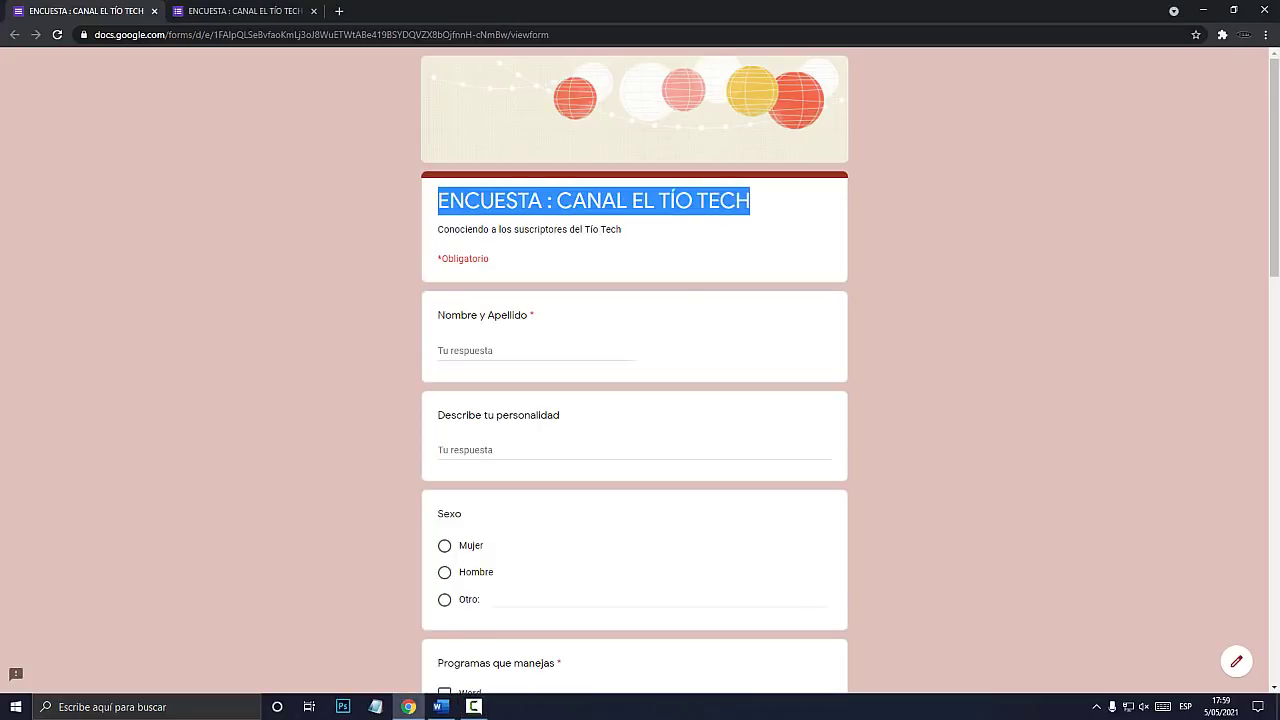
scroll(640, 370, "down", 1)
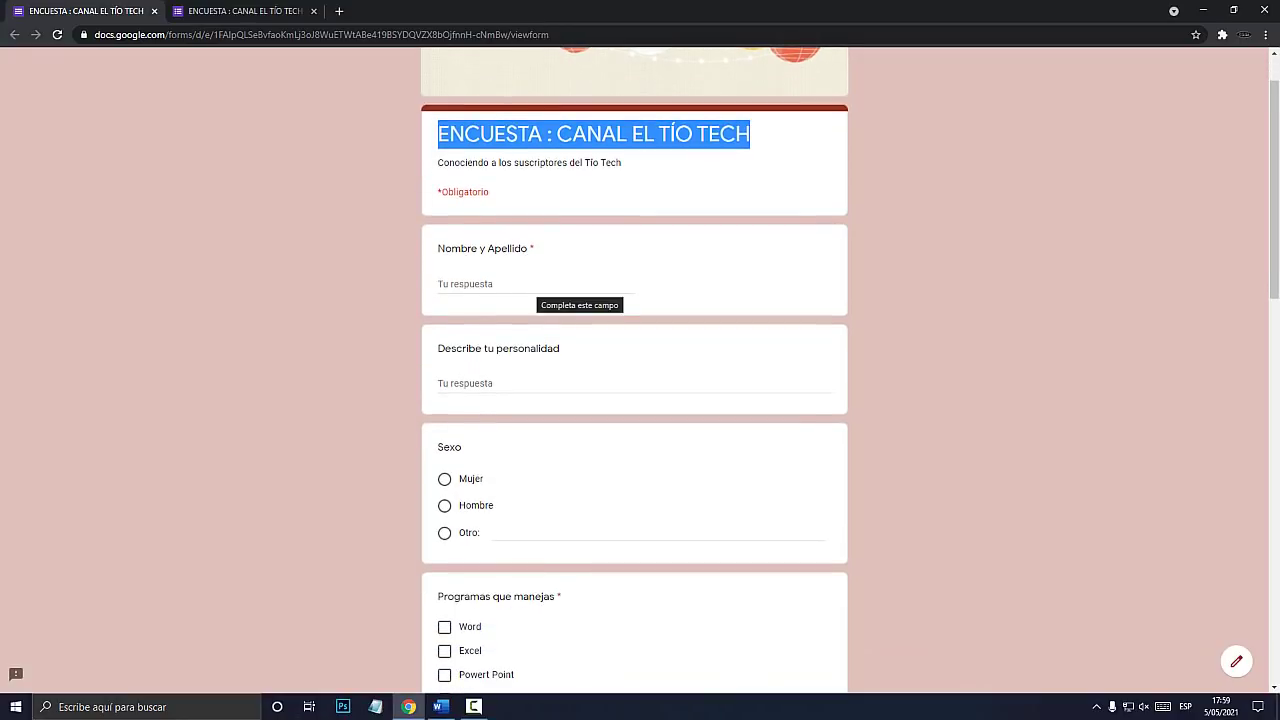
left_click(530, 285)
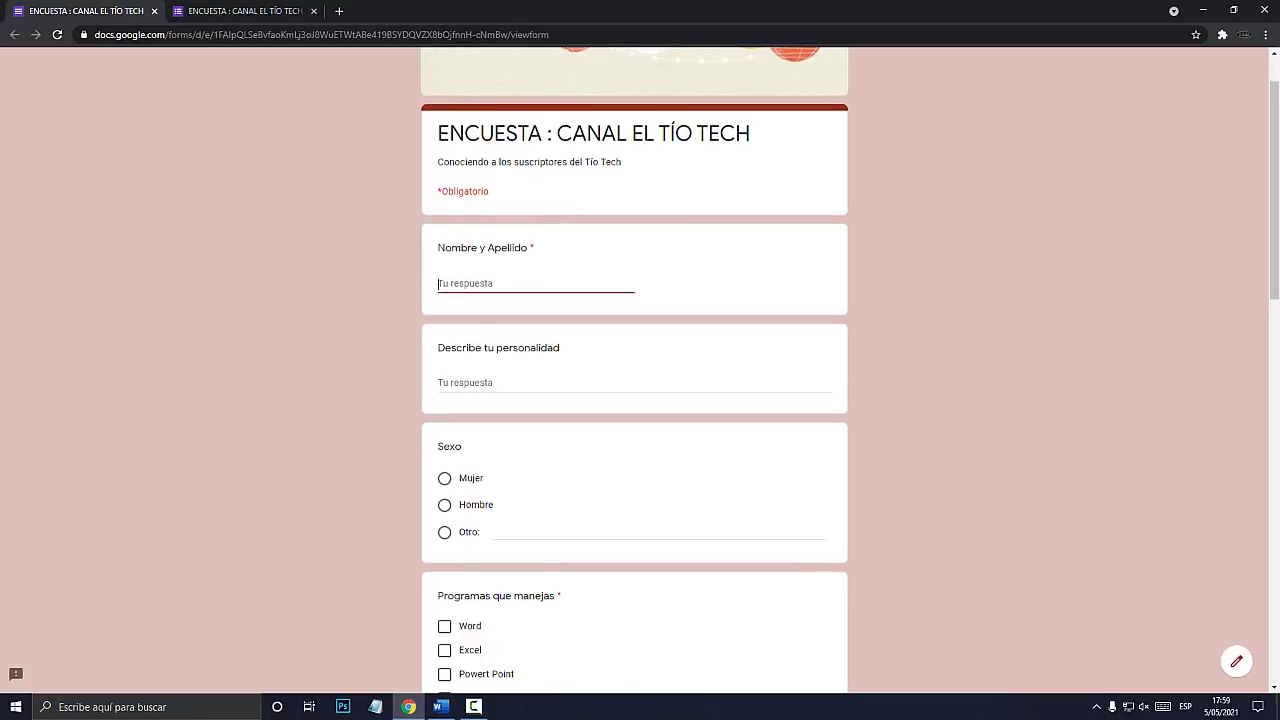
scroll(635, 370, "down", 9)
scroll(635, 370, "down", 3)
scroll(635, 370, "up", 10)
scroll(635, 370, "up", 2)
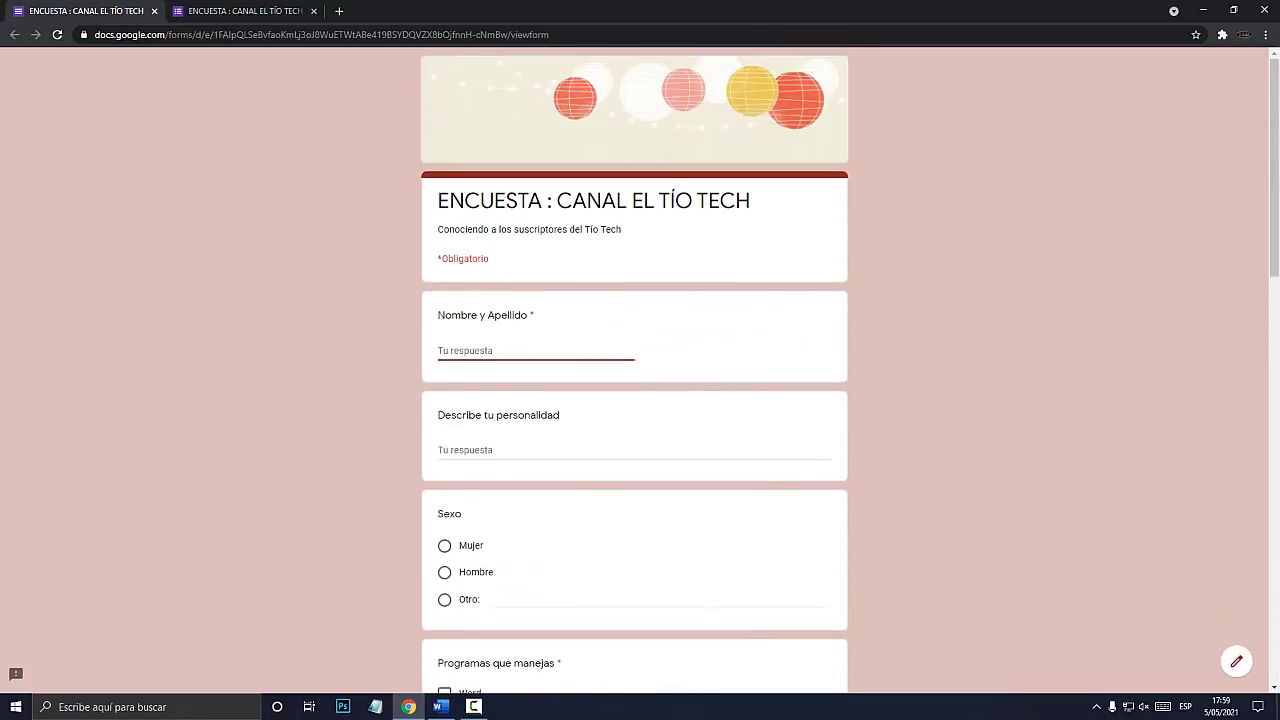
scroll(635, 370, "down", 6)
scroll(635, 370, "down", 8)
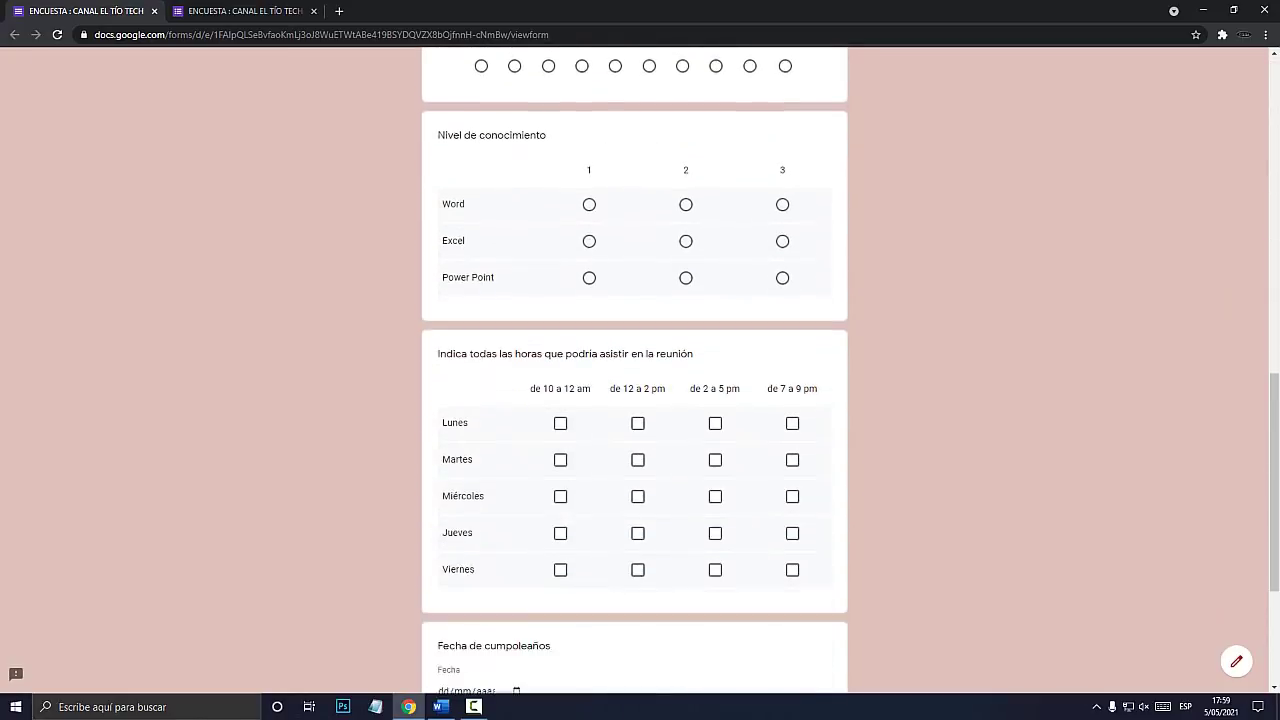
scroll(635, 370, "up", 15)
scroll(635, 370, "up", 1)
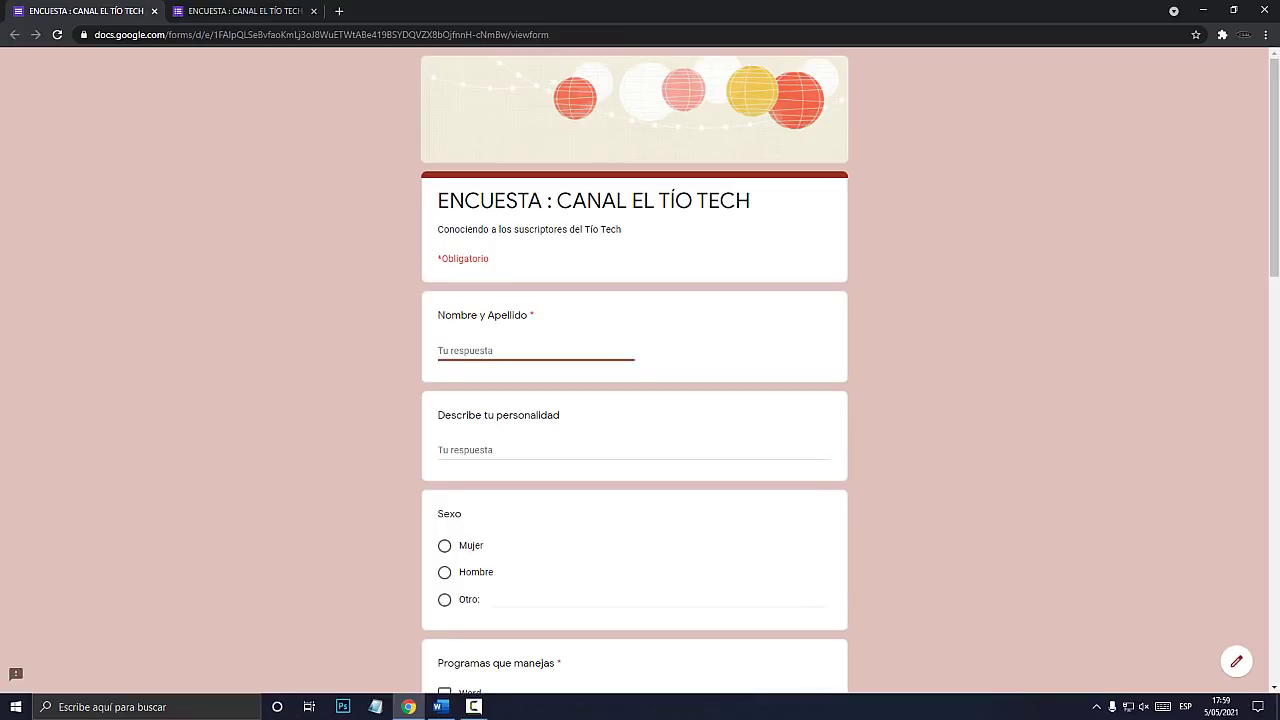
scroll(635, 370, "down", 1)
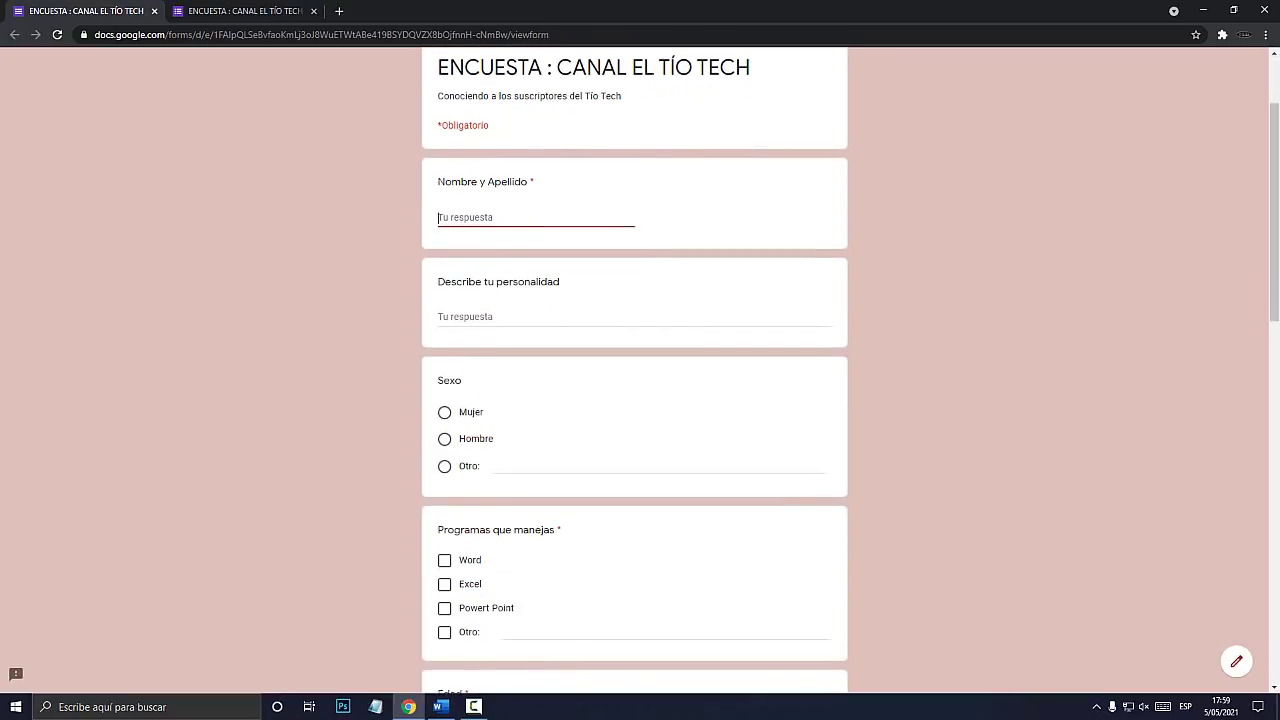
scroll(635, 370, "down", 1)
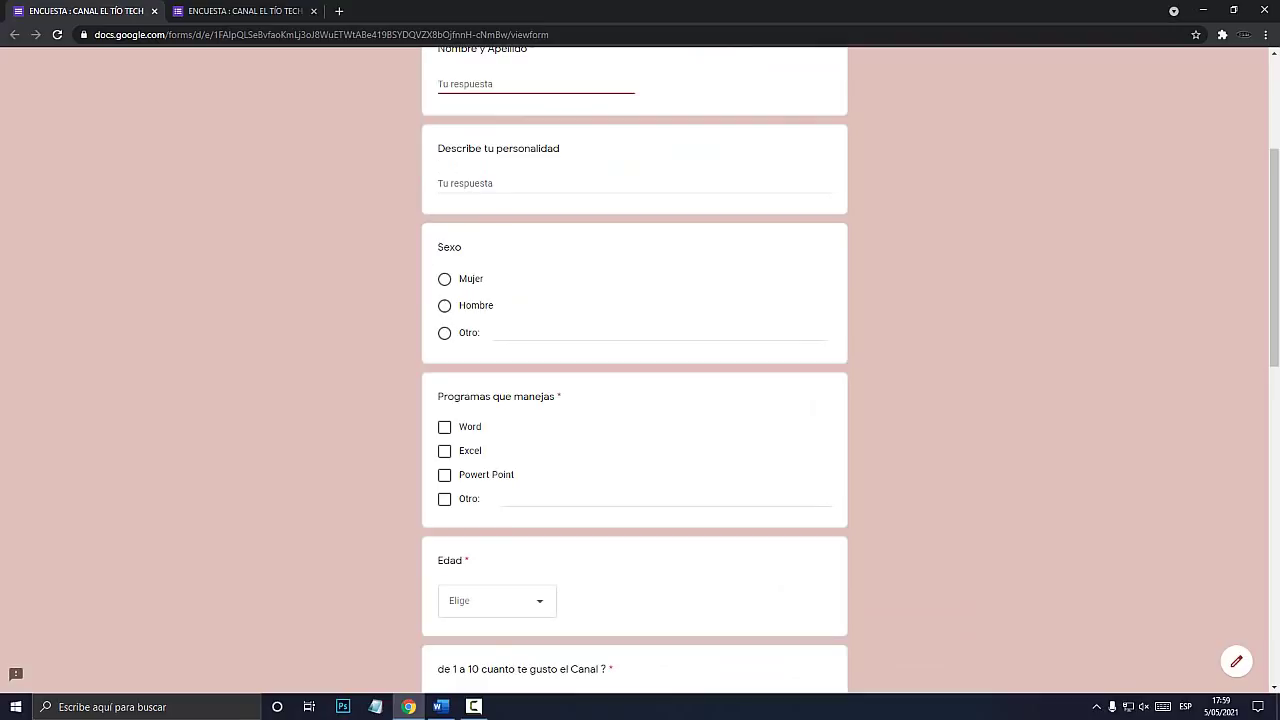
left_click_drag(470, 396, 543, 411)
scroll(543, 411, "down", 2)
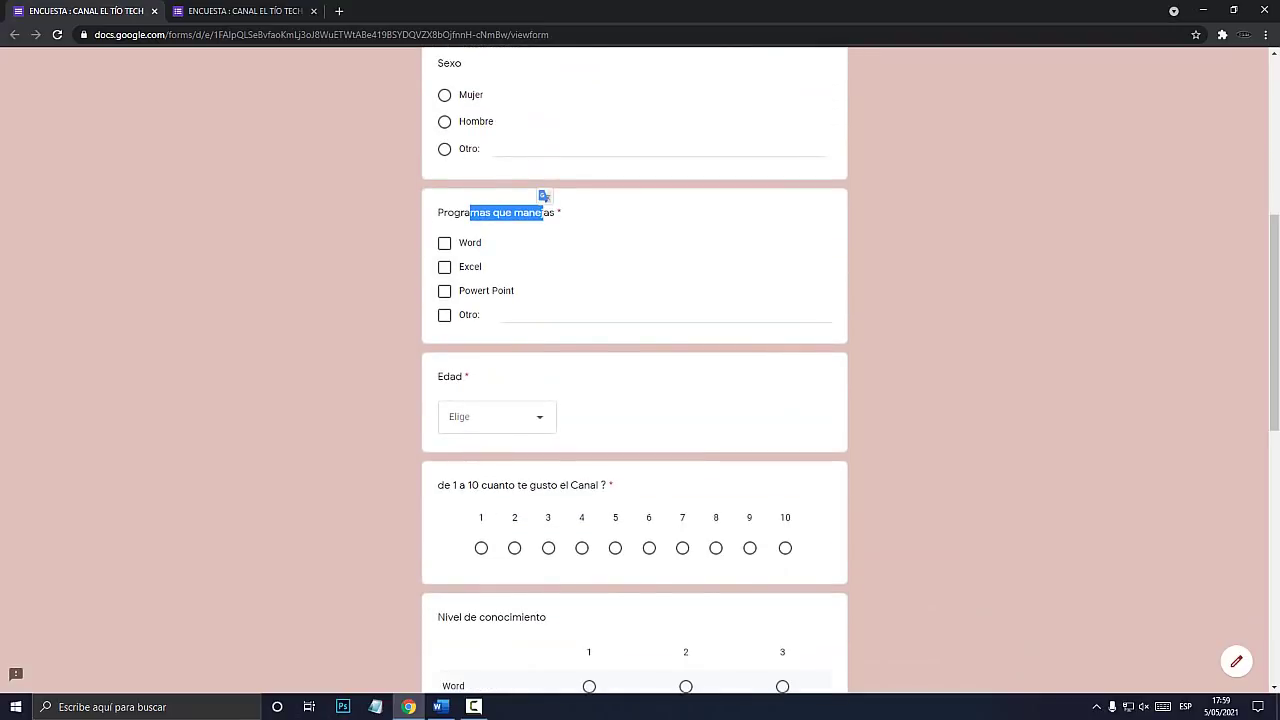
Tick Word, Excel, Powert Point and Otro under Programas, then untick all but Word.
left_click(444, 243)
left_click(444, 267)
left_click(444, 291)
left_click(444, 315)
left_click(444, 291)
left_click(444, 267)
left_click(444, 315)
Answer Sexo with Otro after trying Hombre and Mujer.
scroll(444, 315, "up", 1)
left_click(444, 255)
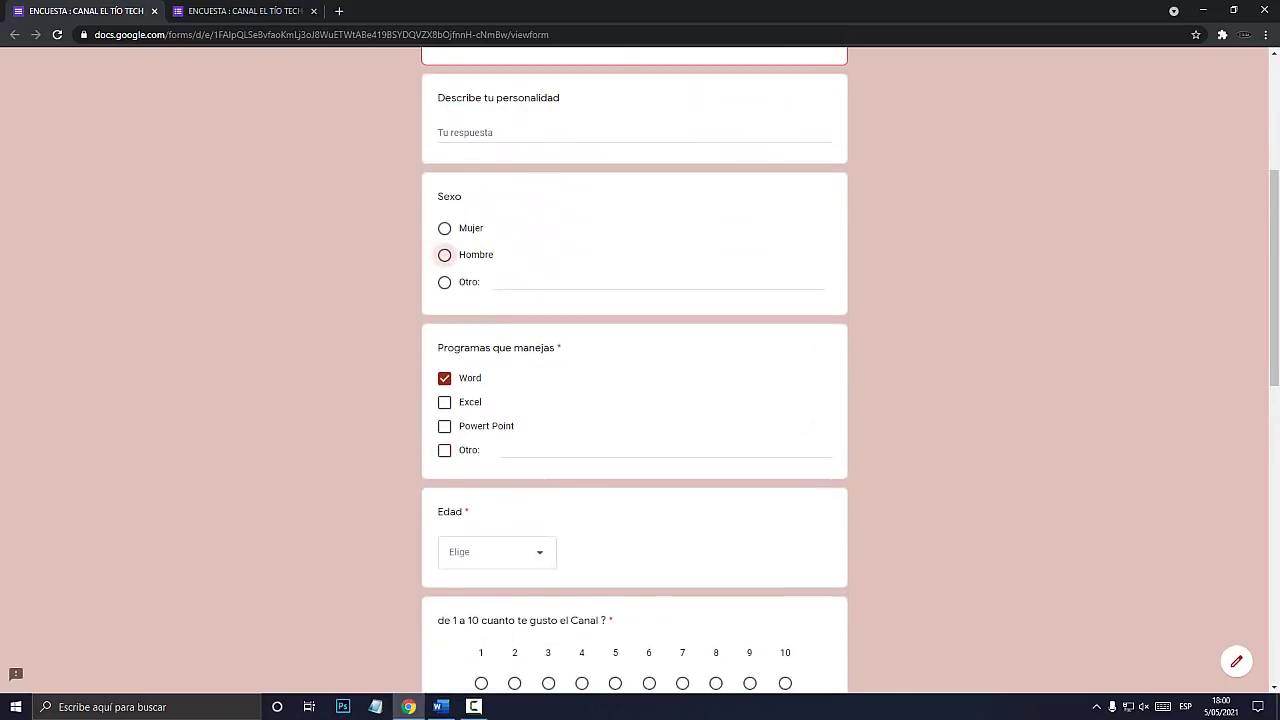
left_click(444, 228)
left_click(444, 282)
Open the Edad age list and close it without choosing an age.
scroll(444, 282, "down", 3)
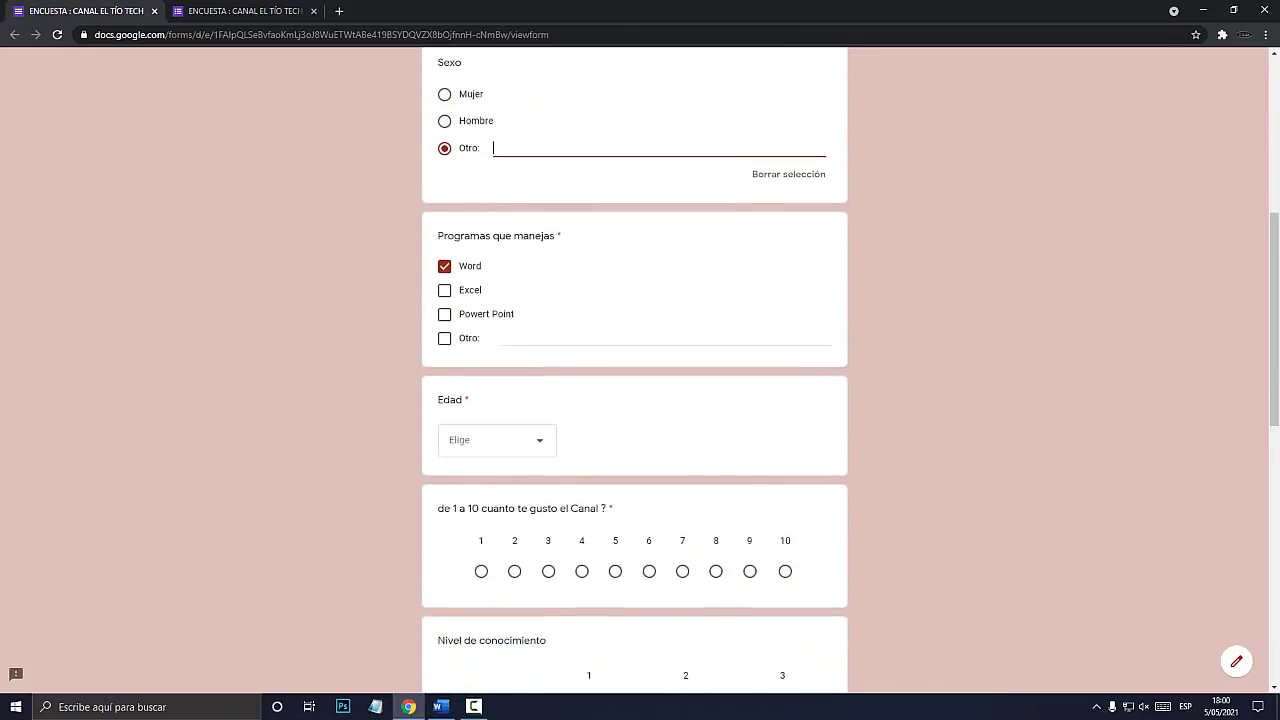
scroll(635, 370, "down", 1)
left_click(497, 174)
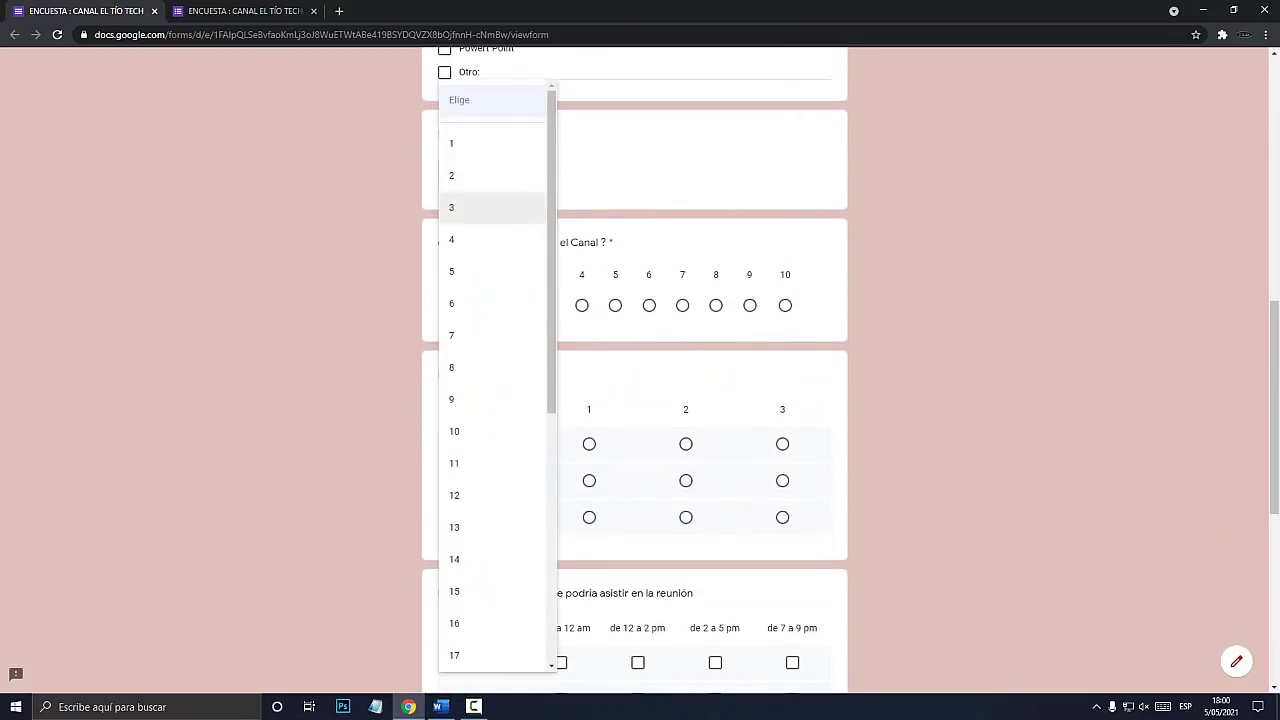
scroll(490, 463, "down", 4)
scroll(490, 463, "up", 4)
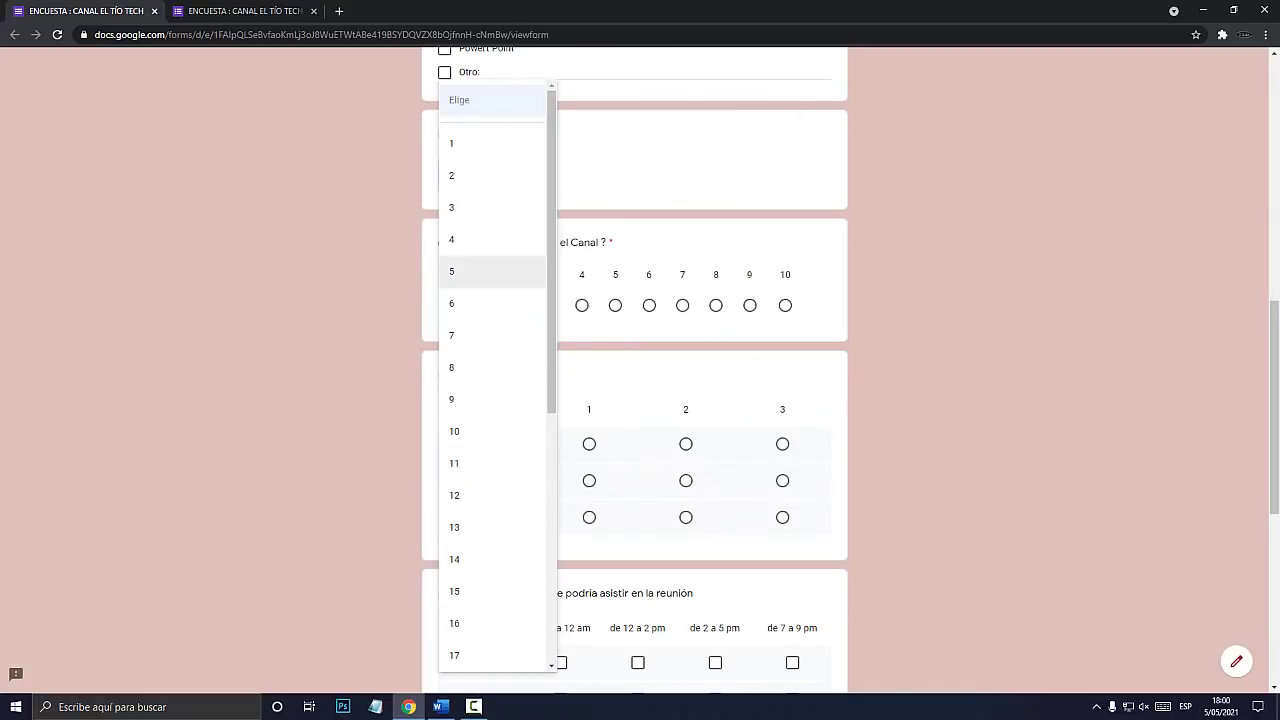
left_click(640, 190)
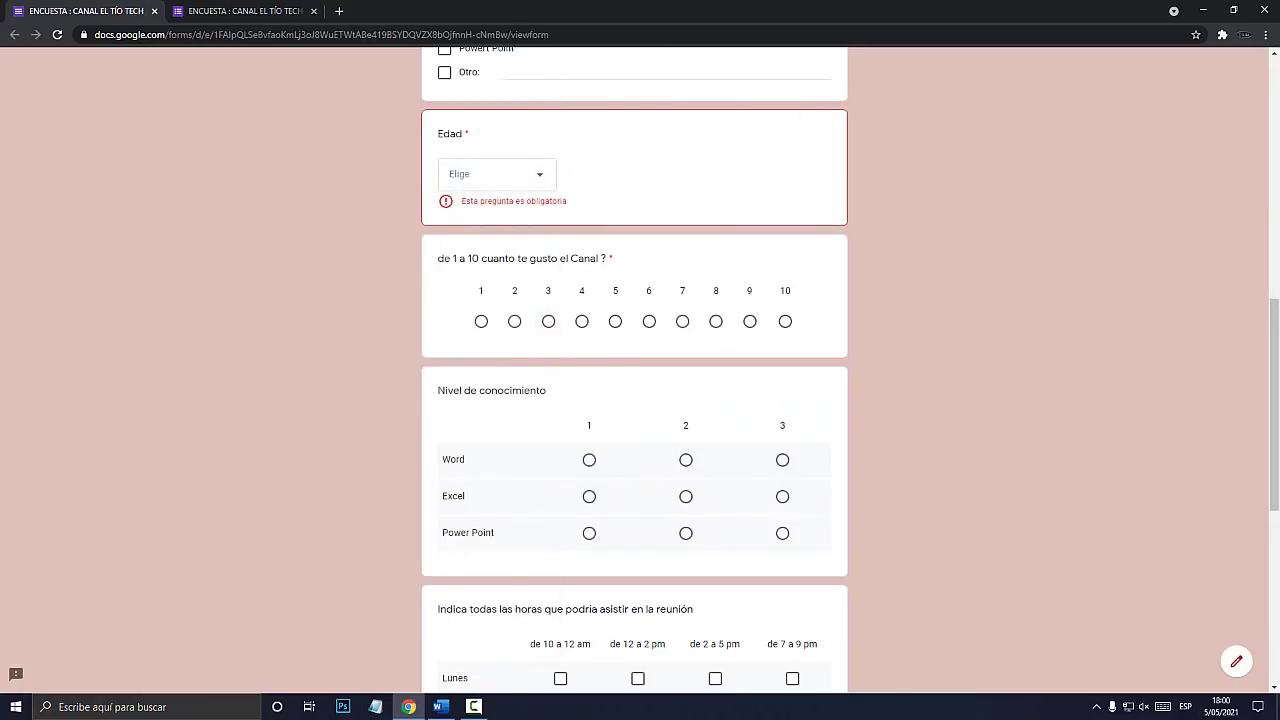
Switch to the Respuestas summary showing the form's 3 responses.
scroll(635, 370, "down", 4)
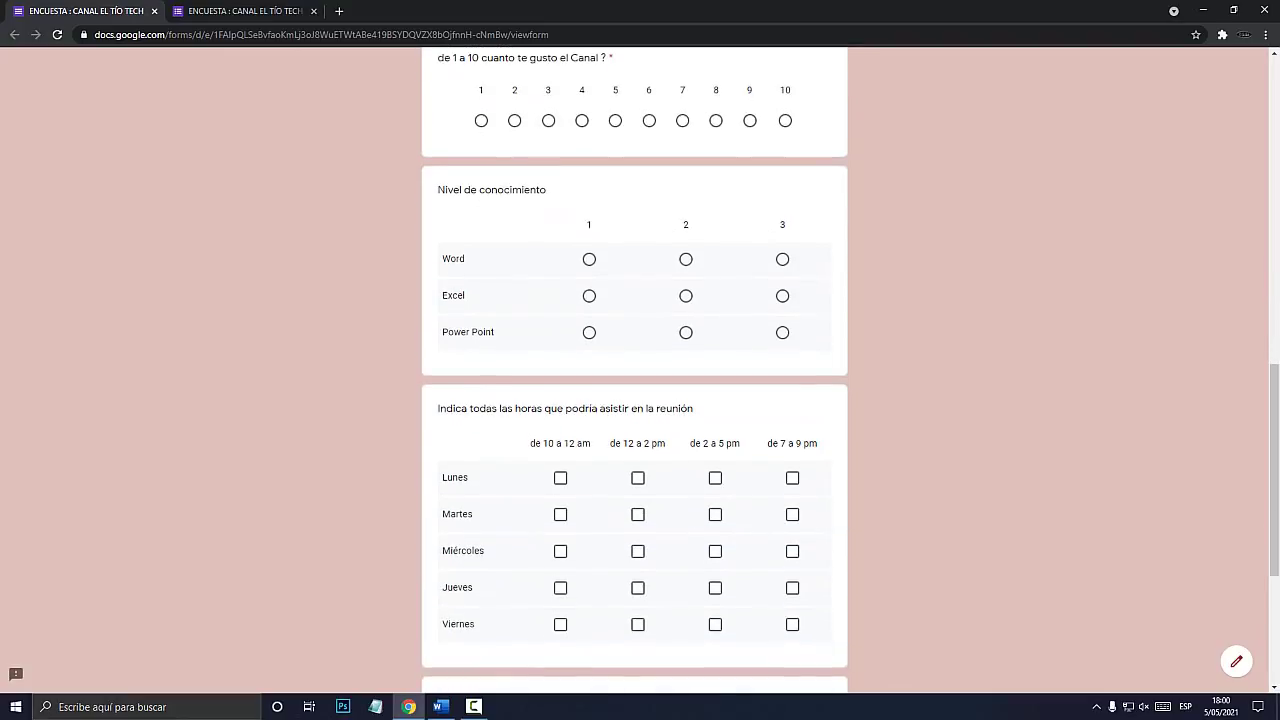
scroll(635, 370, "down", 1)
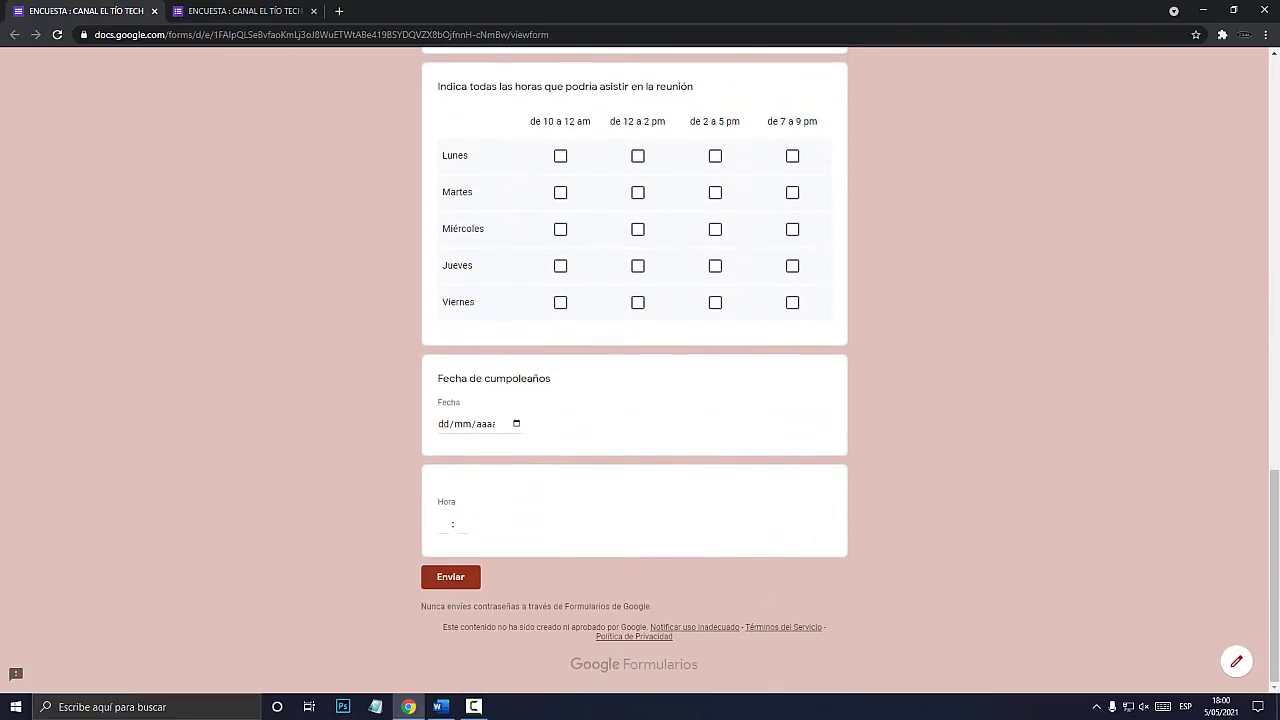
scroll(635, 370, "up", 18)
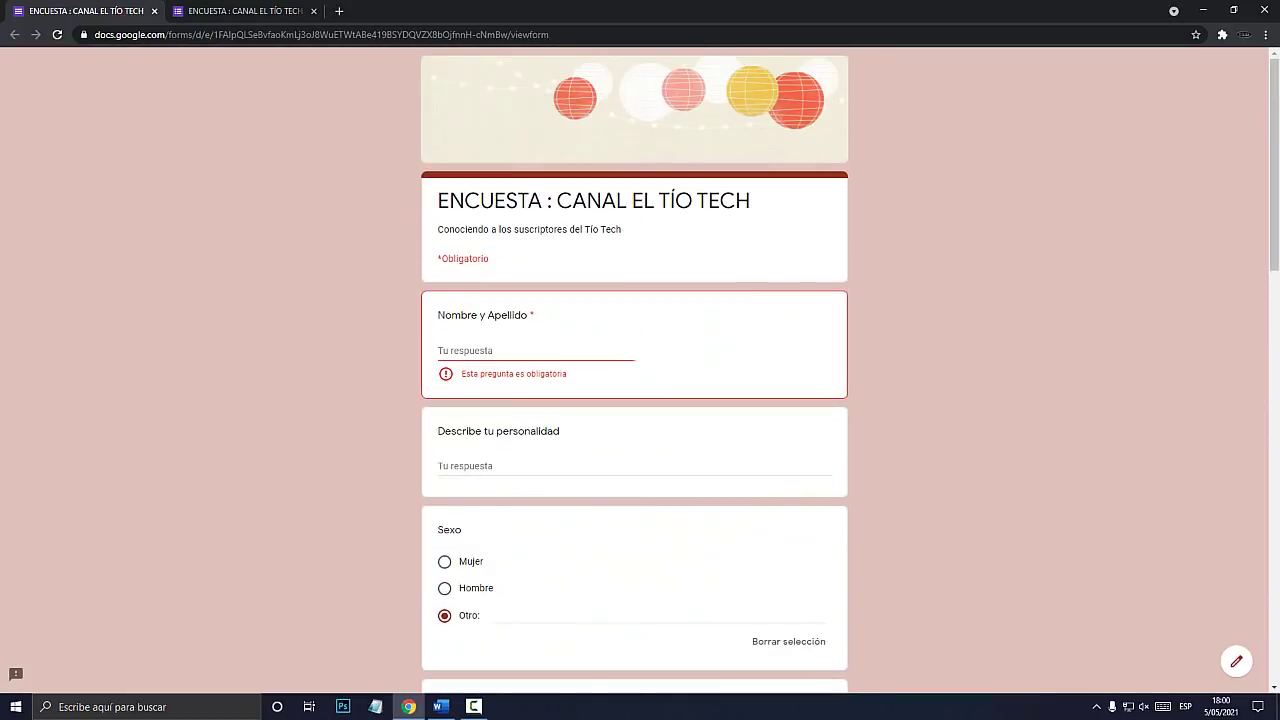
left_click(245, 11)
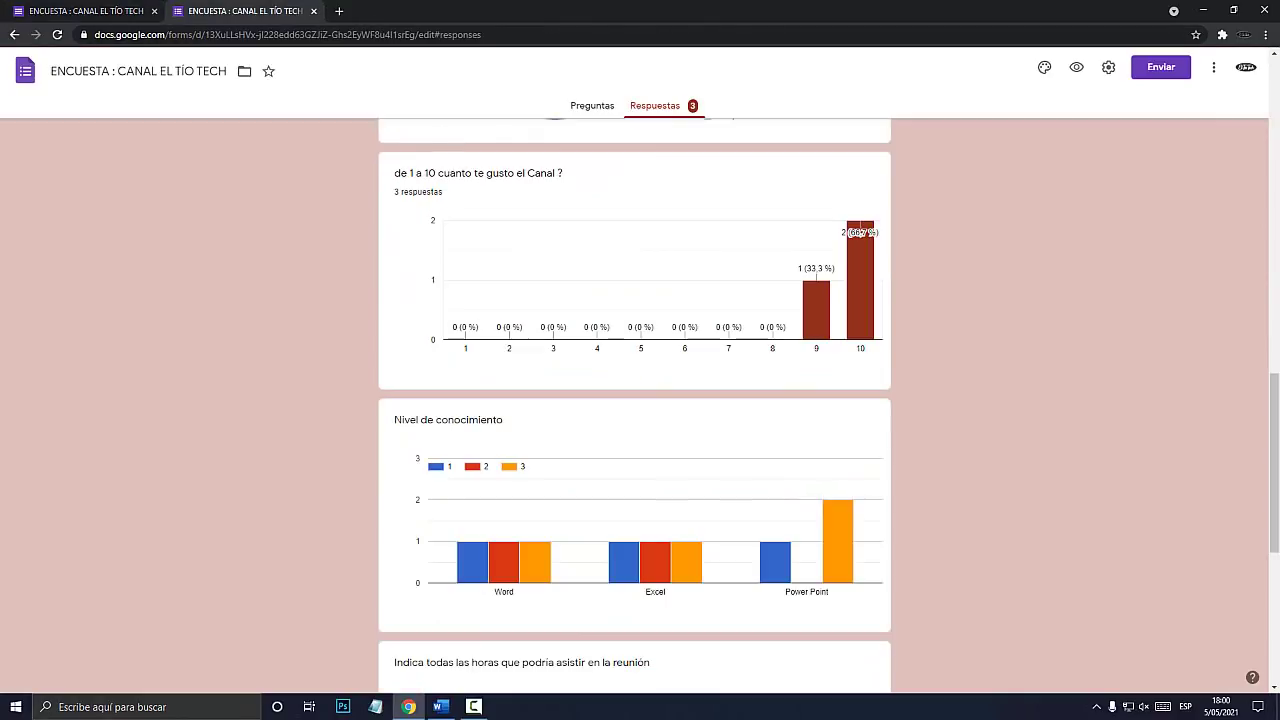
scroll(635, 400, "up", 8)
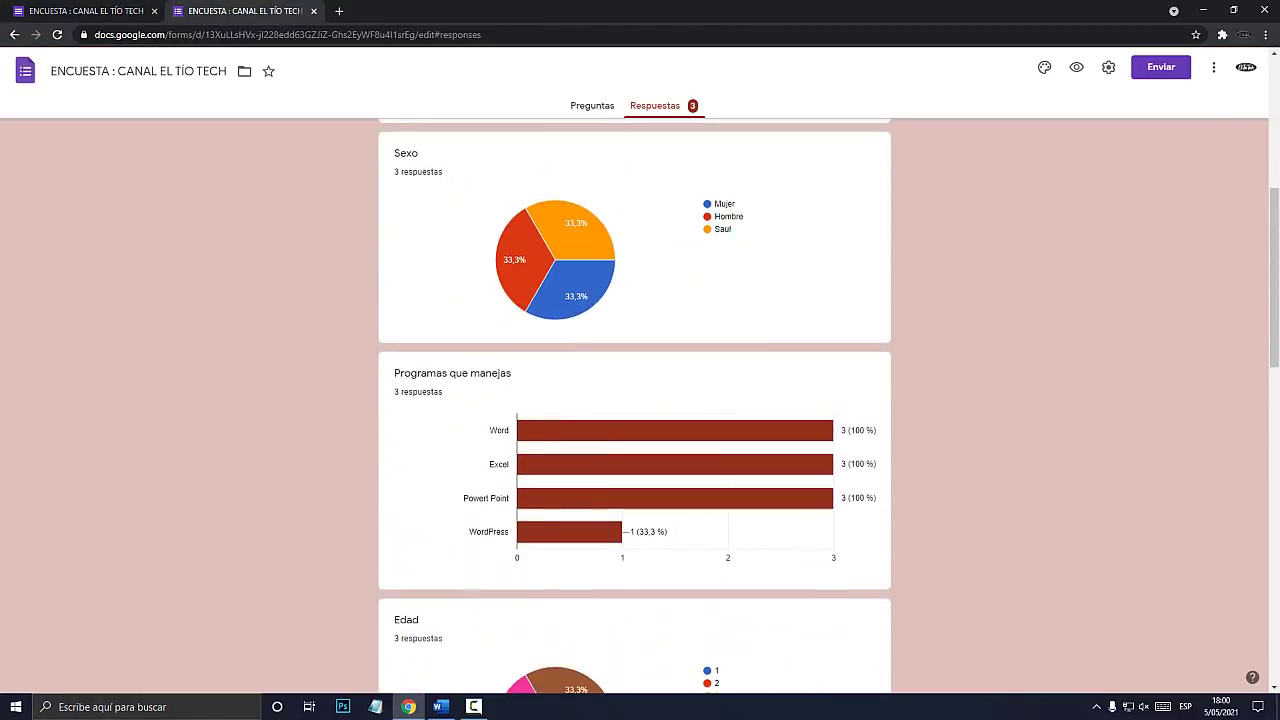
scroll(635, 400, "up", 3)
left_click_drag(400, 326, 462, 386)
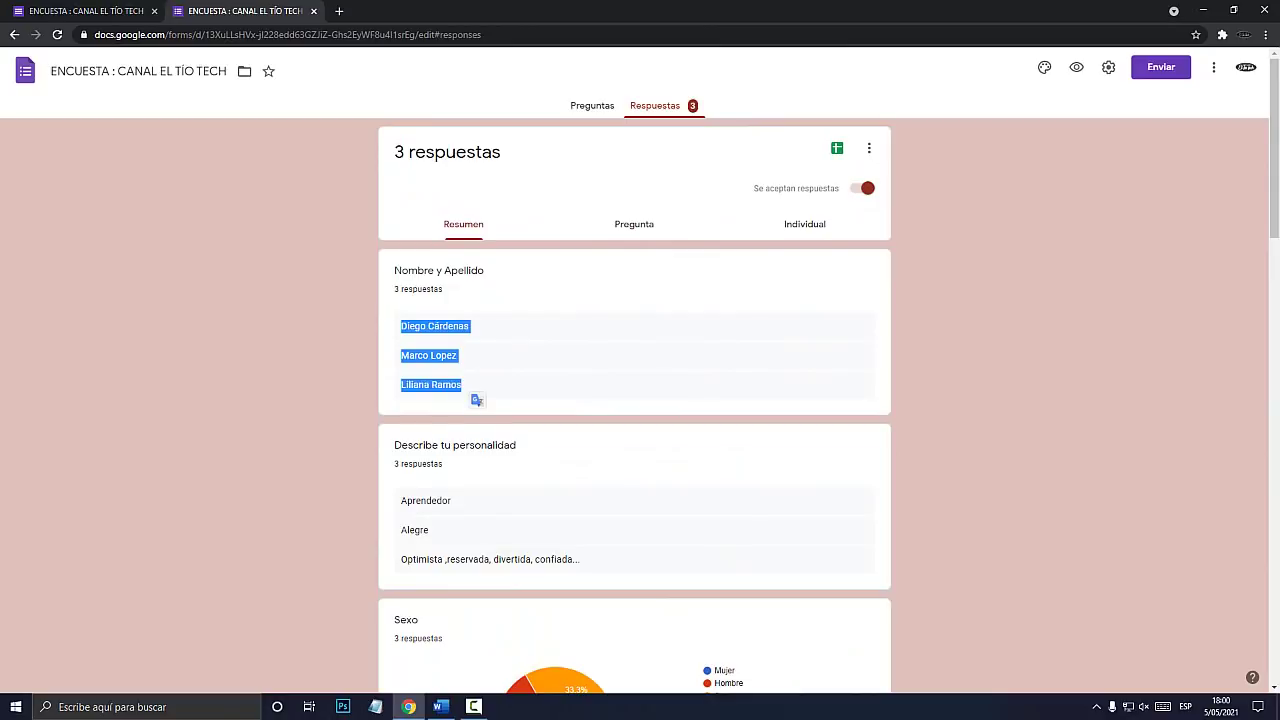
scroll(635, 400, "down", 3)
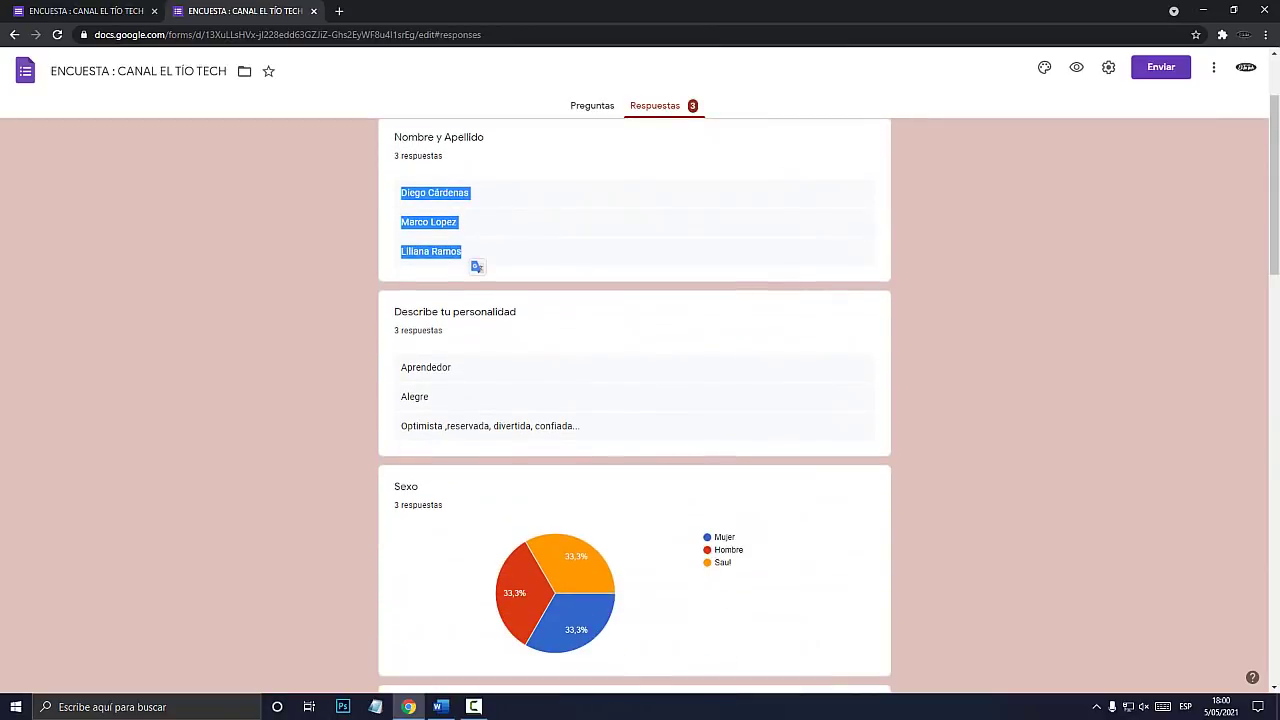
left_click_drag(401, 301, 497, 360)
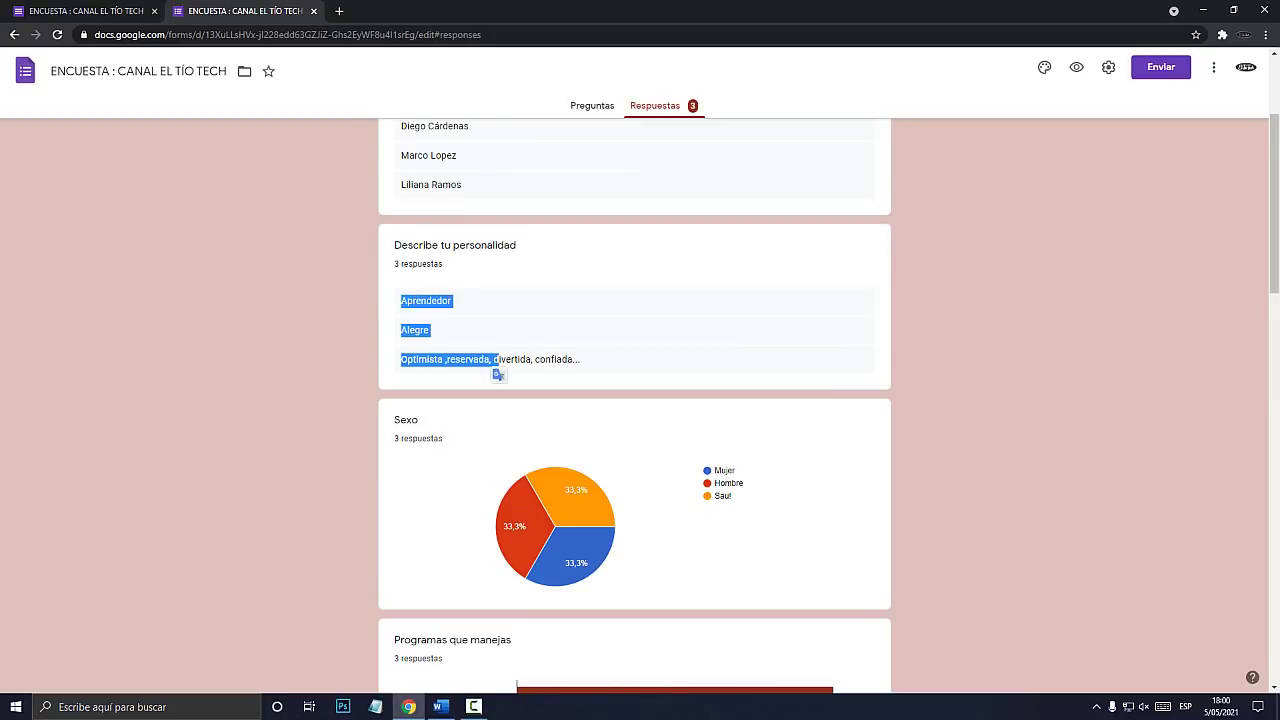
scroll(635, 400, "down", 5)
scroll(635, 400, "up", 2)
scroll(635, 400, "down", 6)
scroll(635, 400, "up", 4)
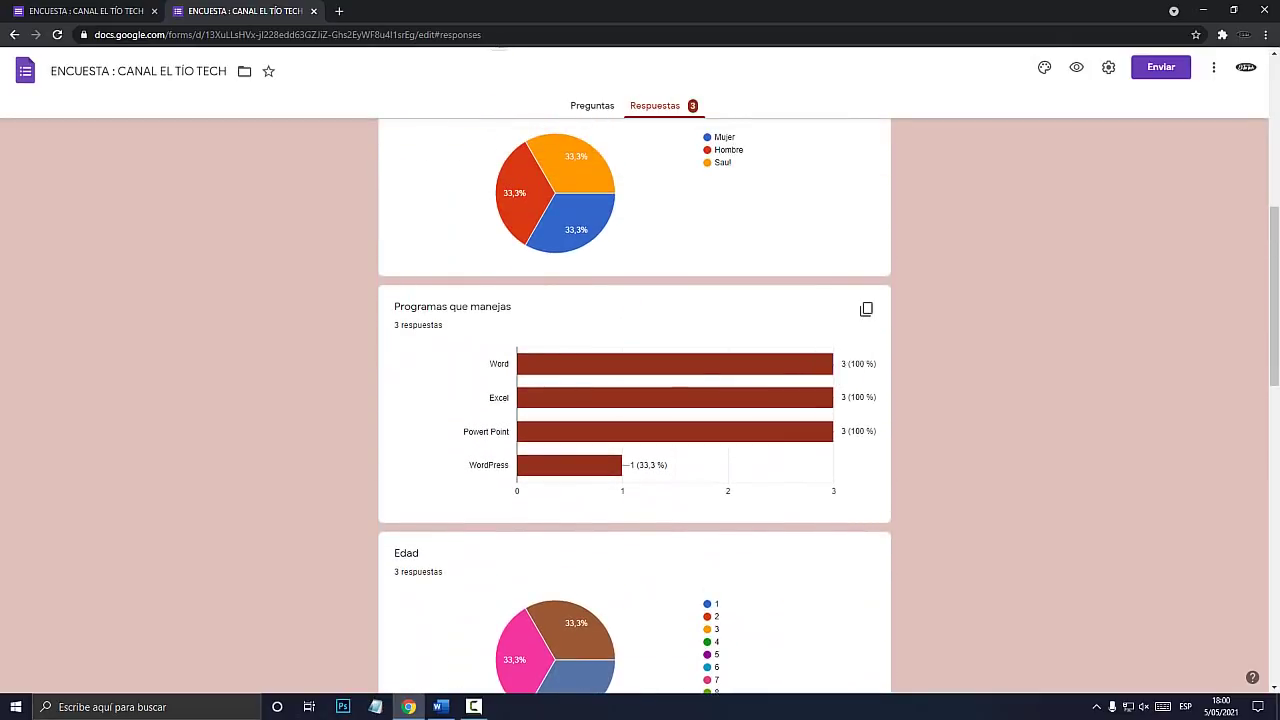
scroll(635, 400, "down", 10)
scroll(635, 400, "up", 10)
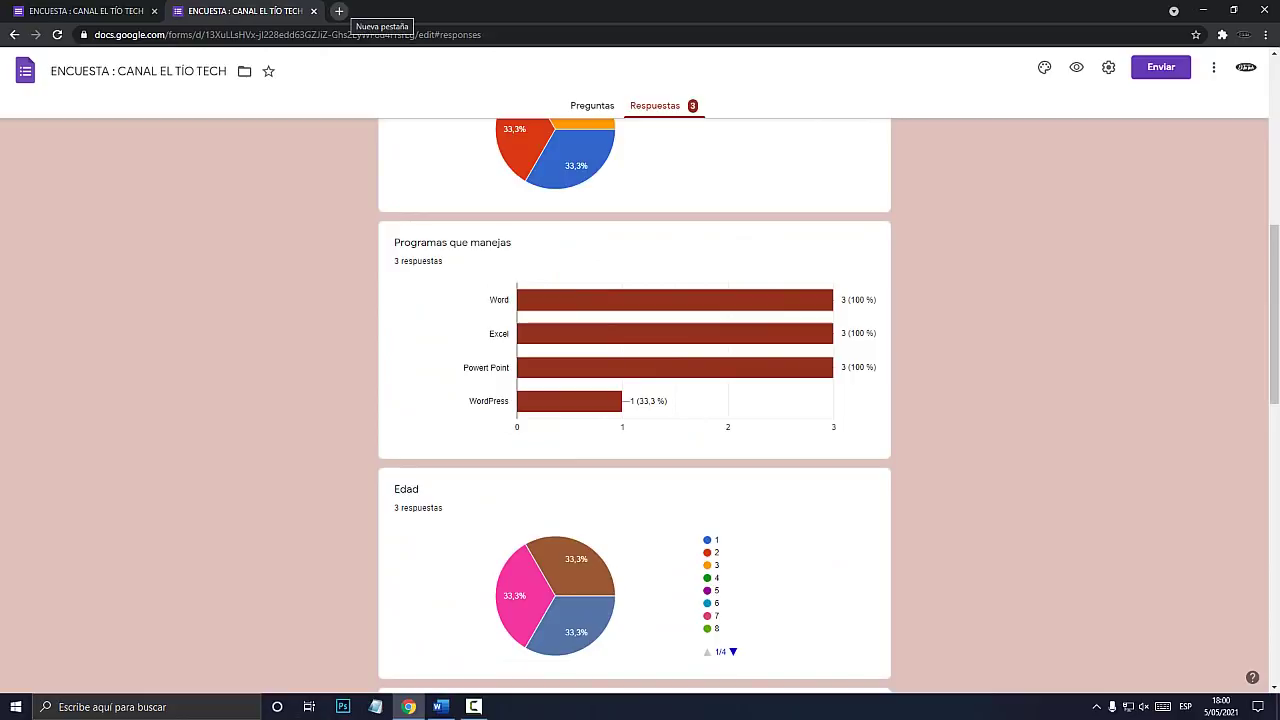
left_click(339, 11)
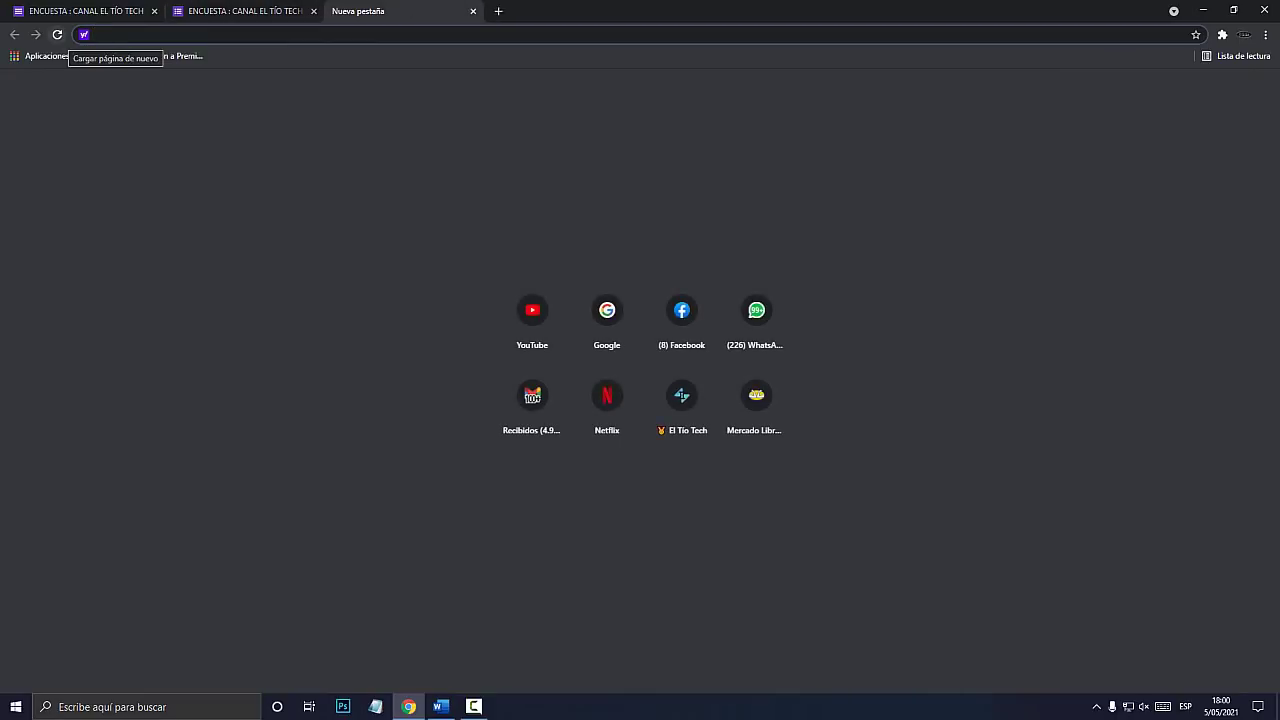
Go to GOOGLE.COM/drive/ and continue from the landing page into My Drive.
key("super+plus")
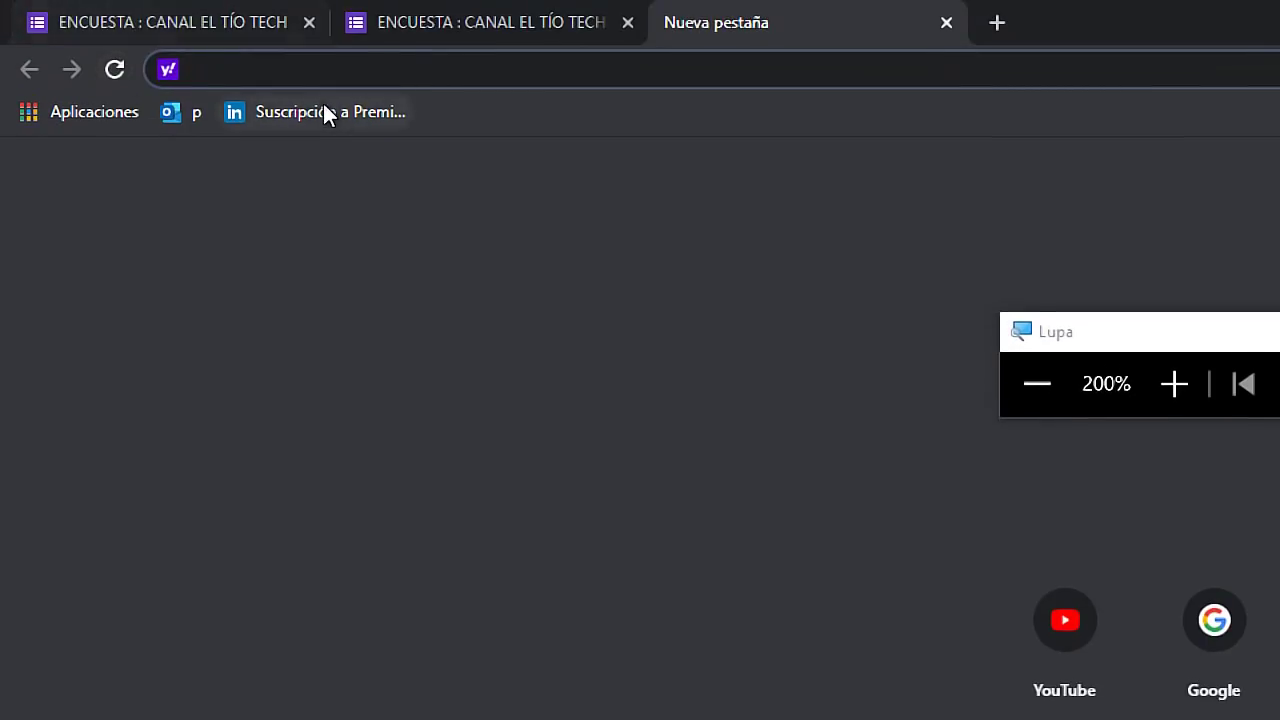
type("GO")
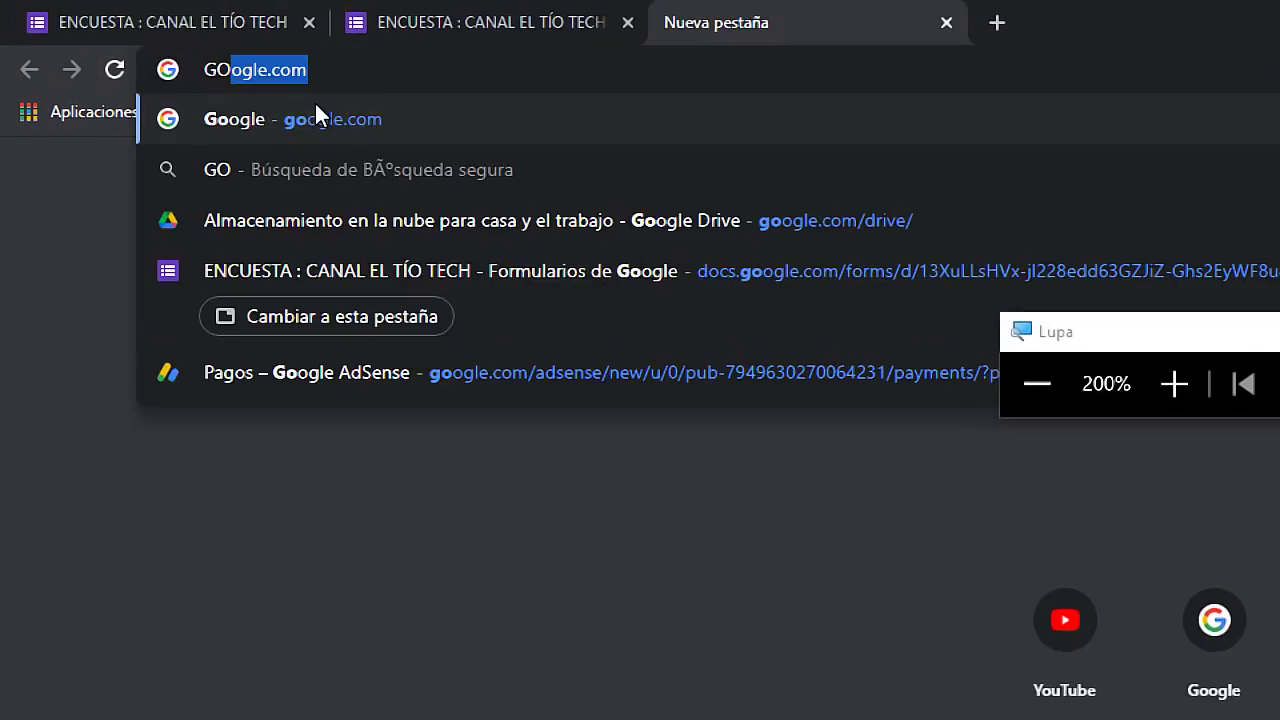
type("OGLE.COM/")
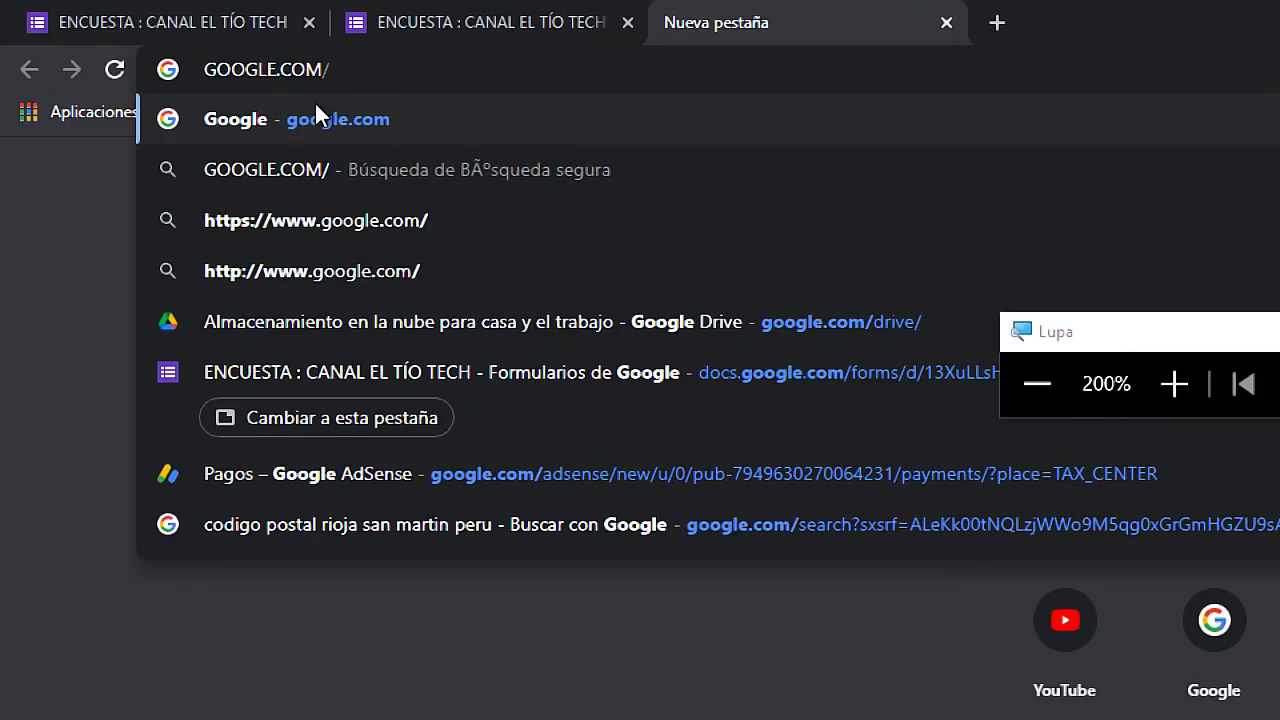
type("drive/")
left_click_drag(378, 70, 199, 78)
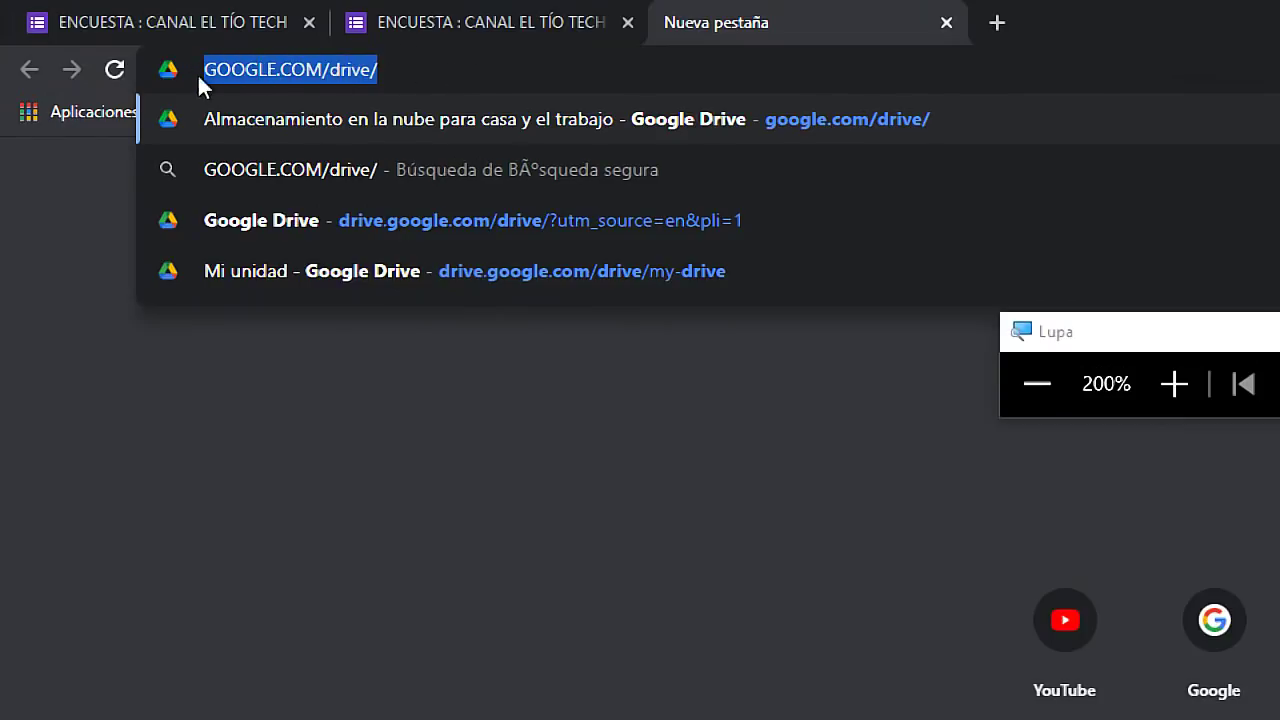
left_click(474, 74)
key("Return")
key("super+Escape")
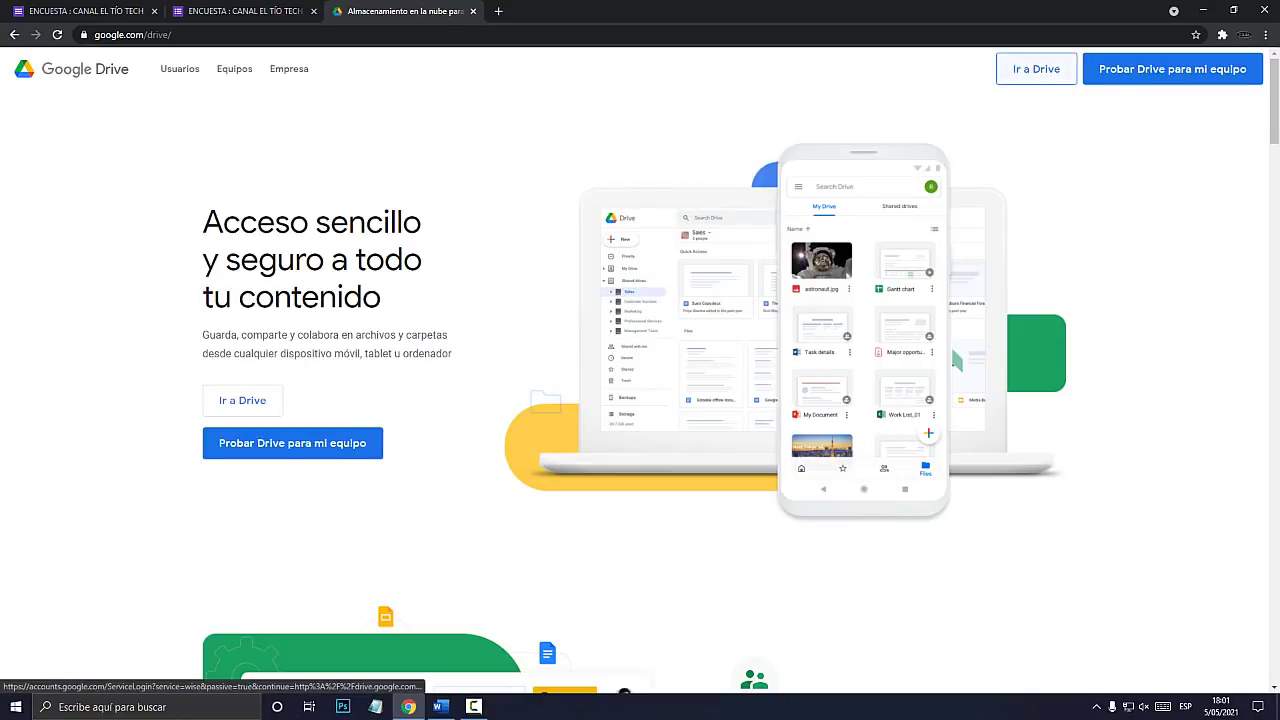
key("super+plus")
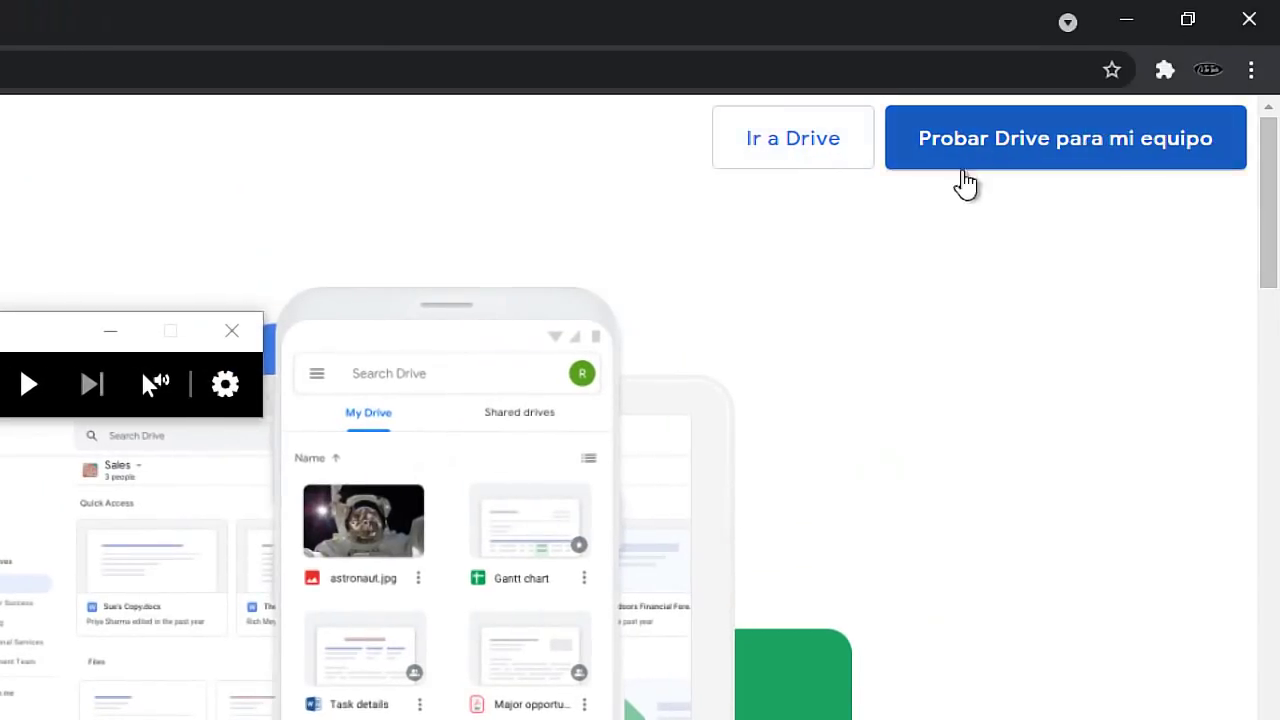
left_click(810, 155)
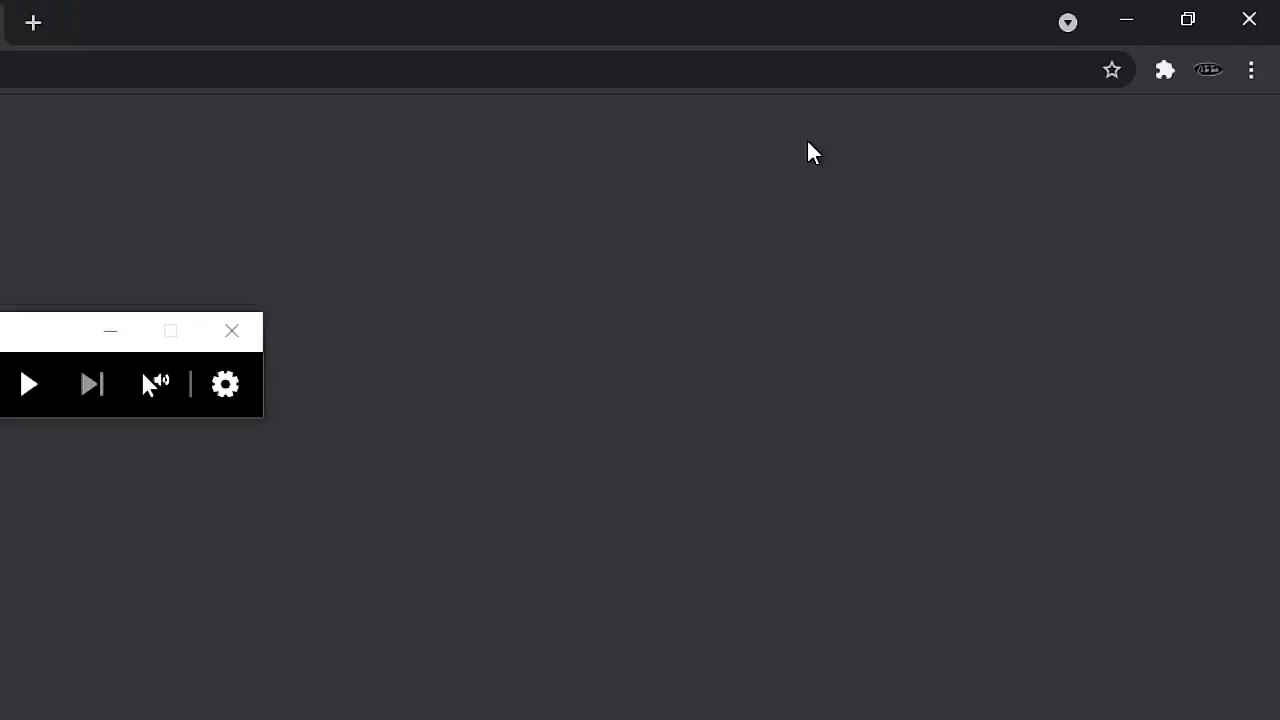
key("super+Escape")
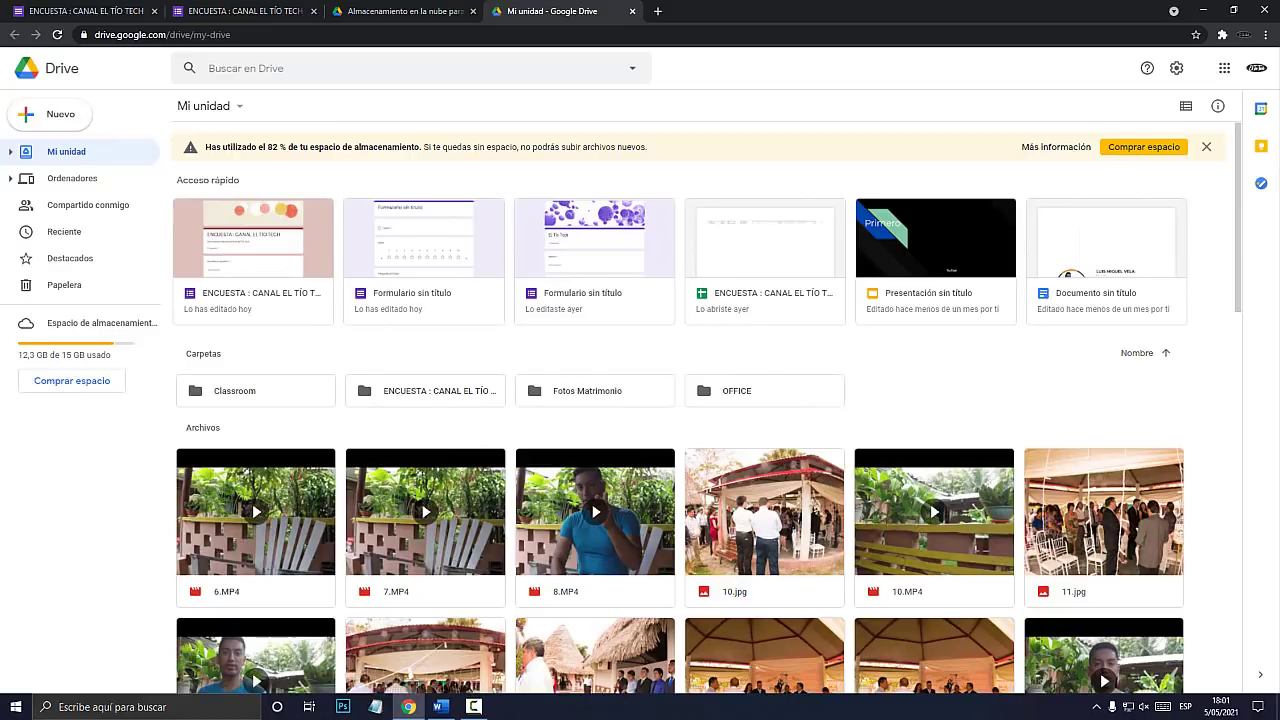
From the Nuevo menu, create a blank Formularios de Google form.
key("super+plus")
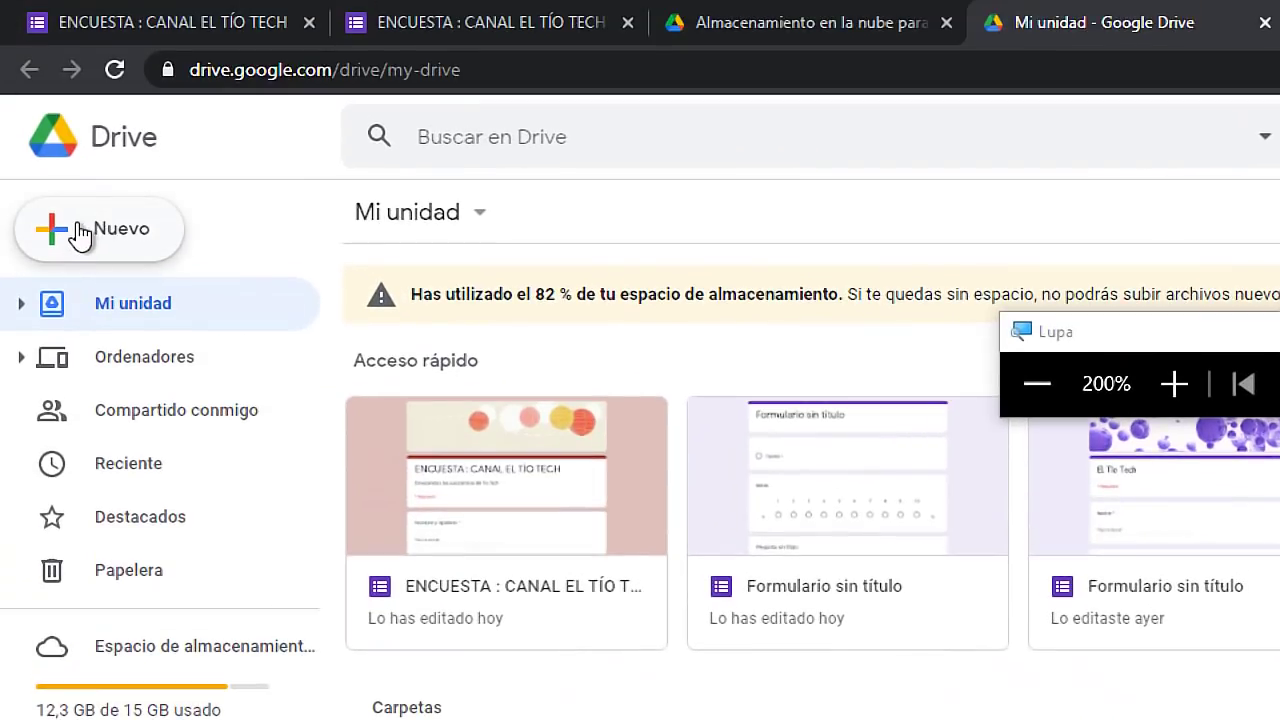
left_click(80, 236)
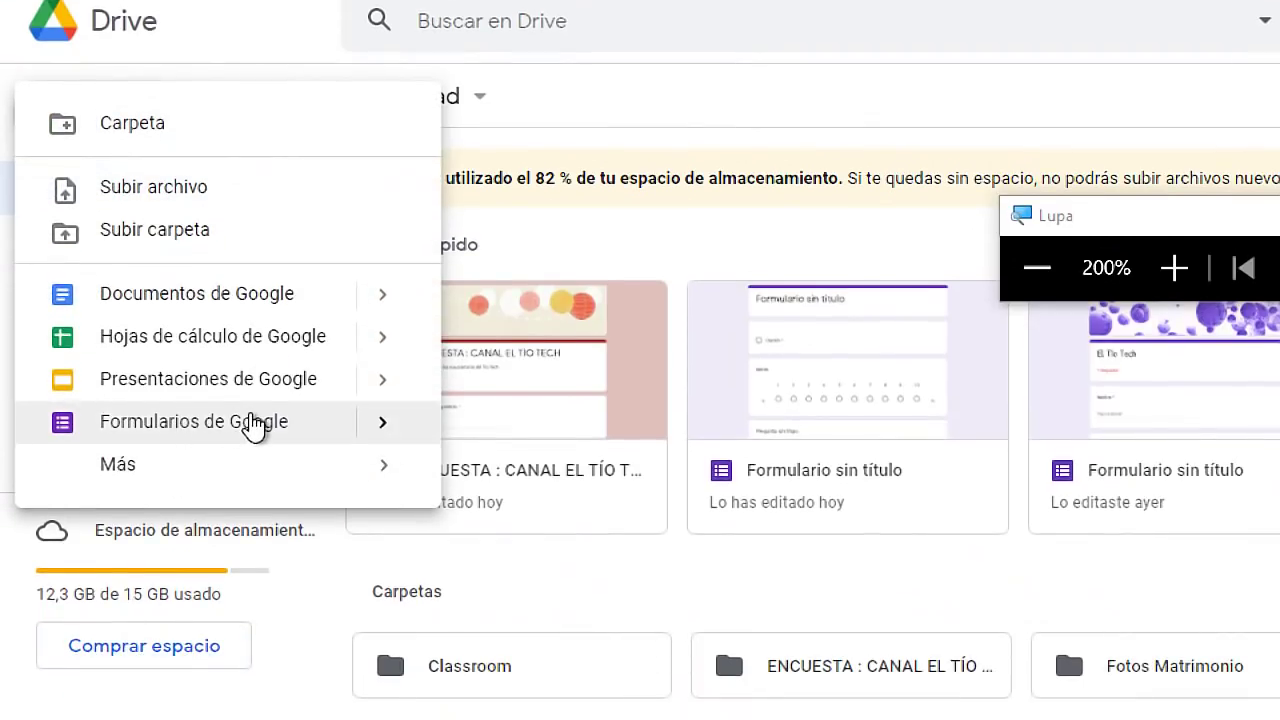
left_click(227, 426)
key("super+Escape")
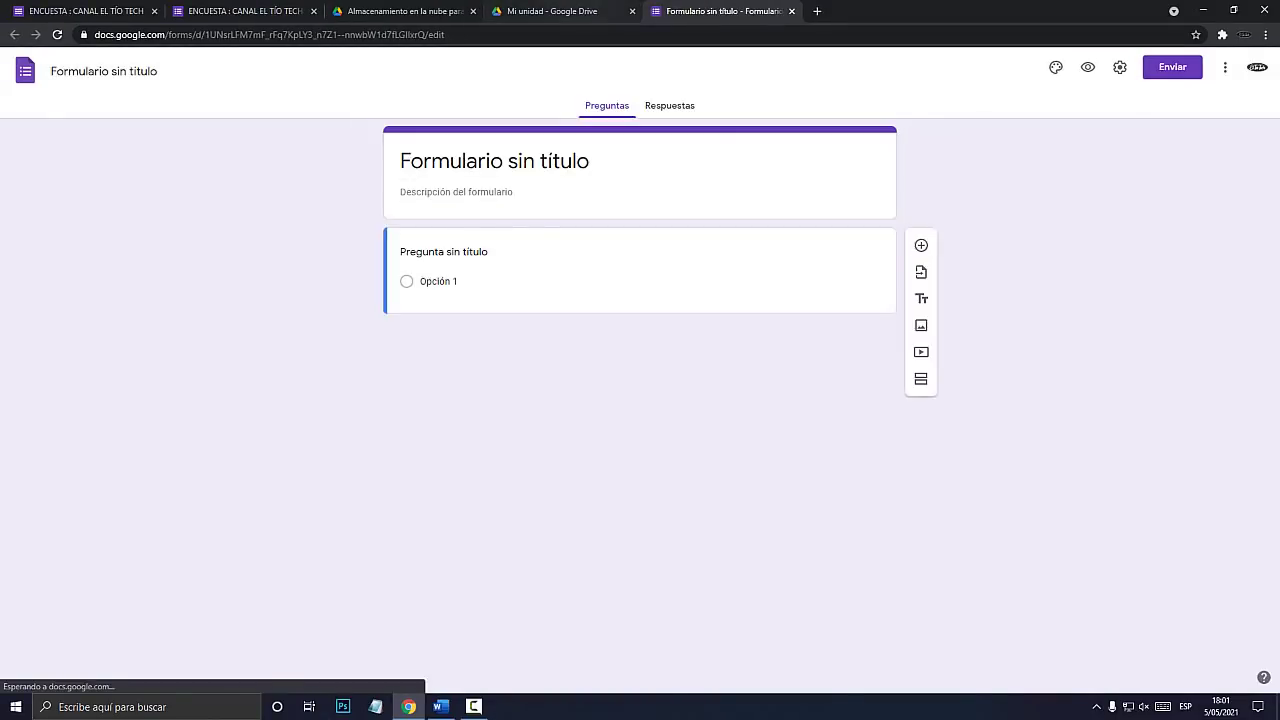
Close the Drive landing page and My Drive tabs.
left_click(602, 11)
left_click(445, 11)
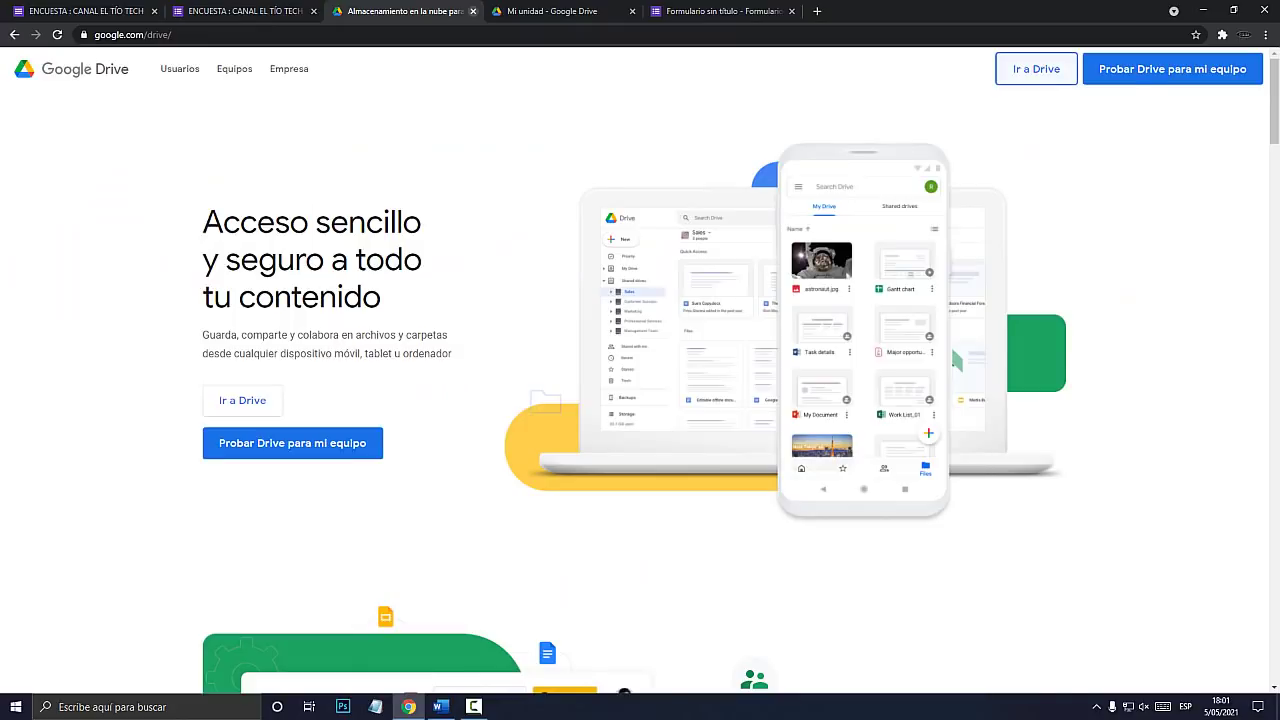
left_click(473, 11)
left_click(473, 11)
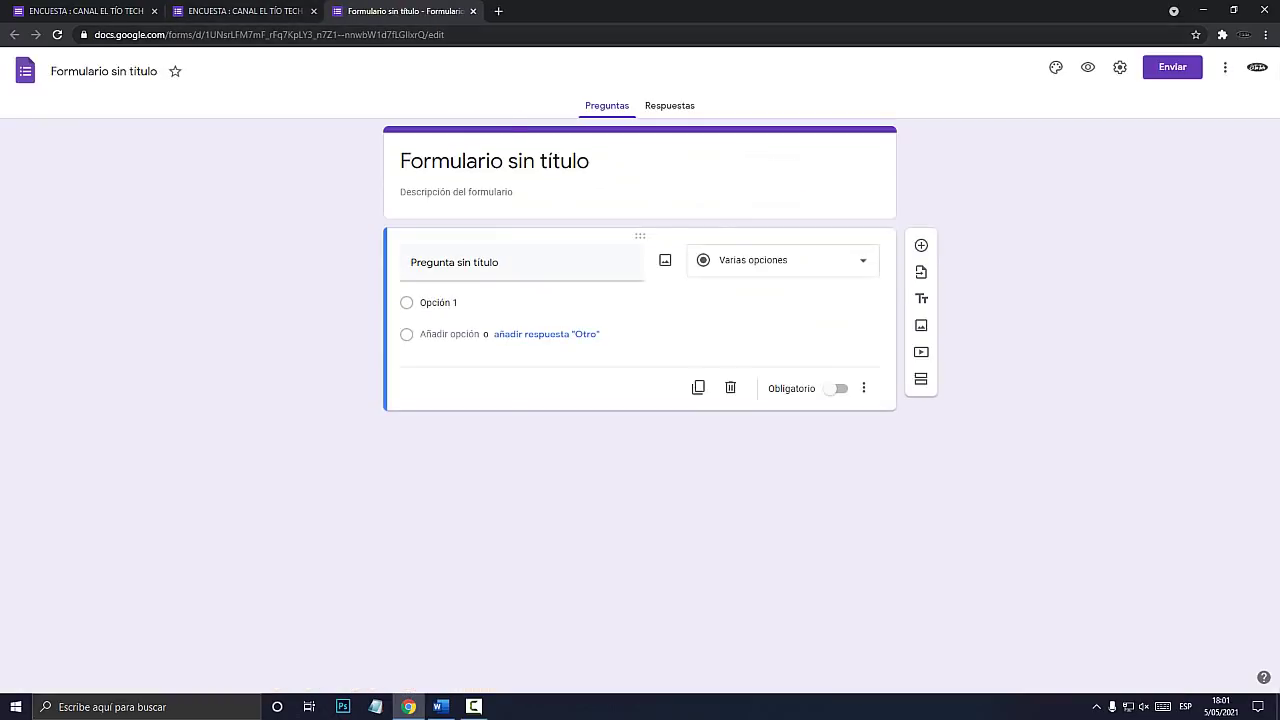
Close both ENCUESTA tabs, confirming Salir, and click into the new form's title.
left_click(270, 11)
left_click(314, 11)
left_click(120, 11)
left_click(154, 11)
left_click(694, 109)
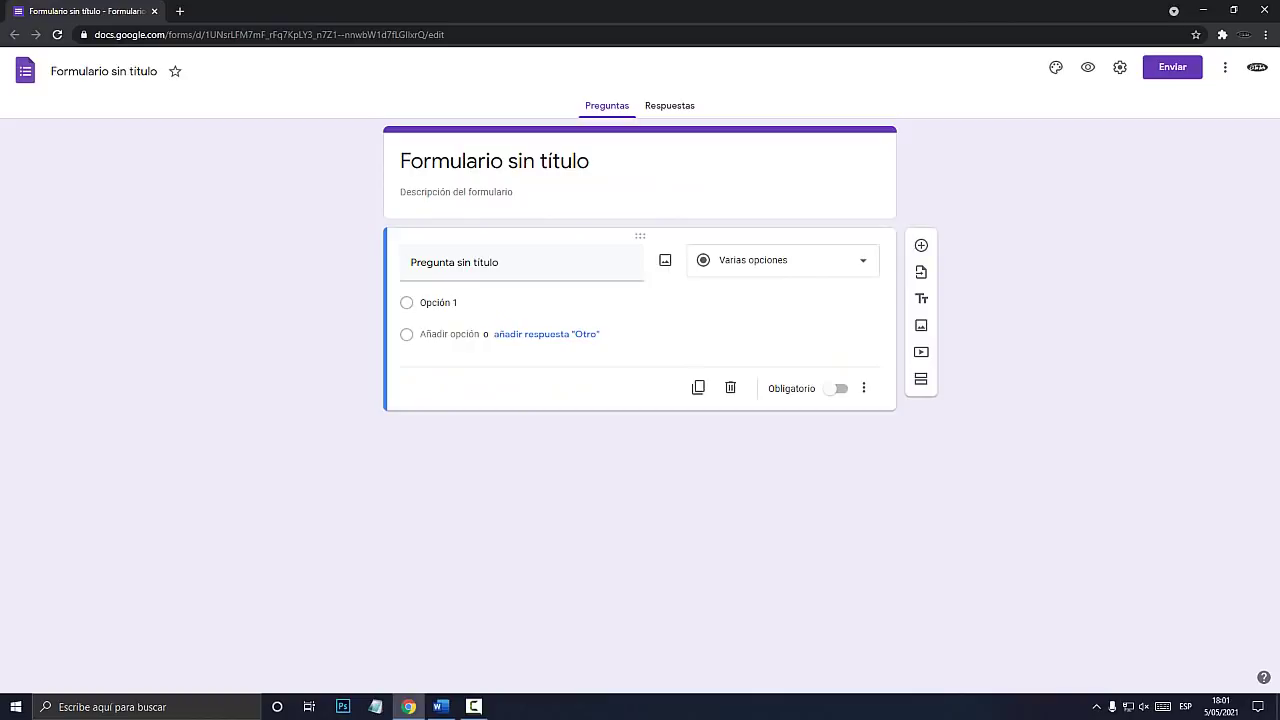
left_click(495, 161)
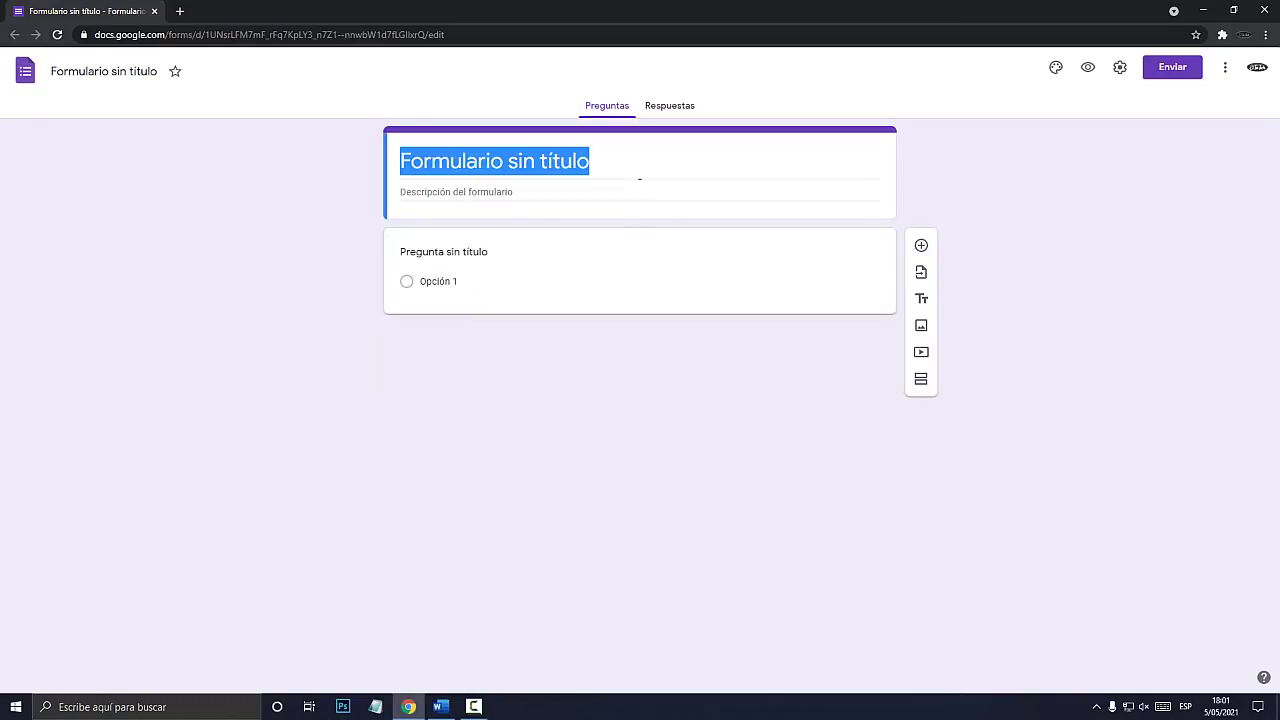
Replace the 'Formulario sin título' title with 'ENCUESTA: CANAL EL TÍO TECH'.
key("super+plus")
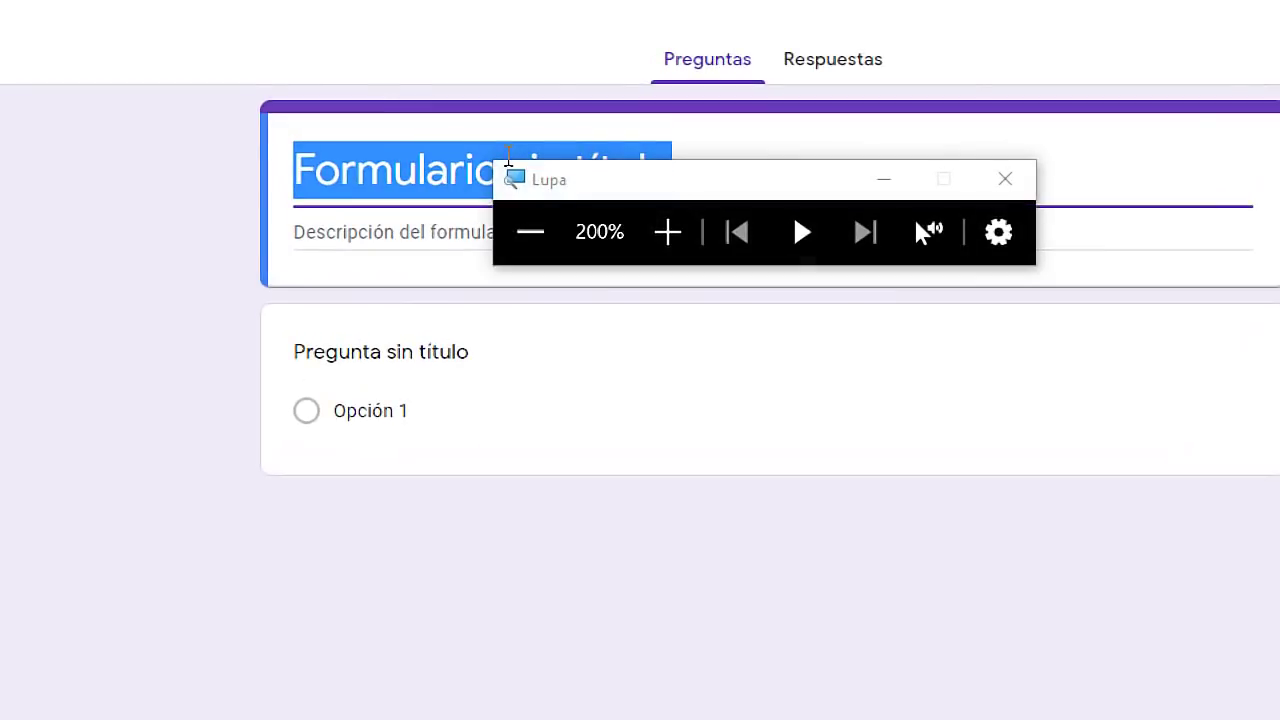
left_click_drag(622, 188, 634, 371)
left_click(573, 188)
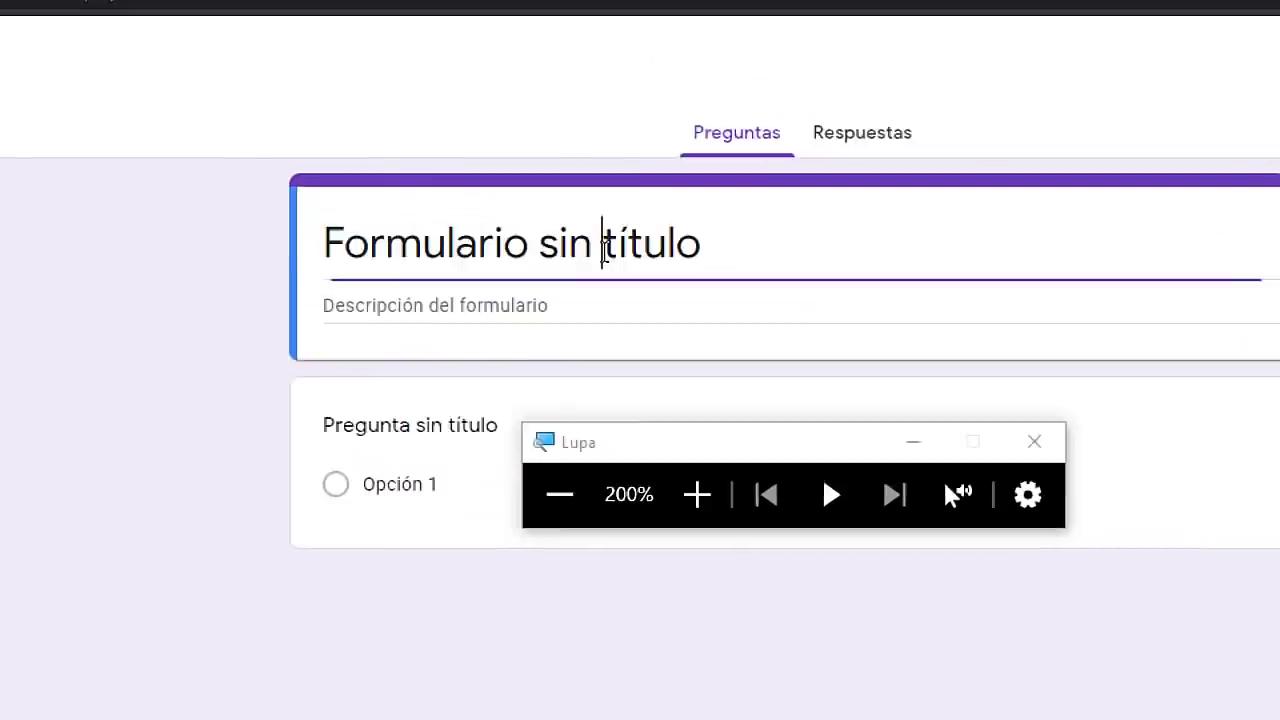
left_click_drag(696, 179, 291, 188)
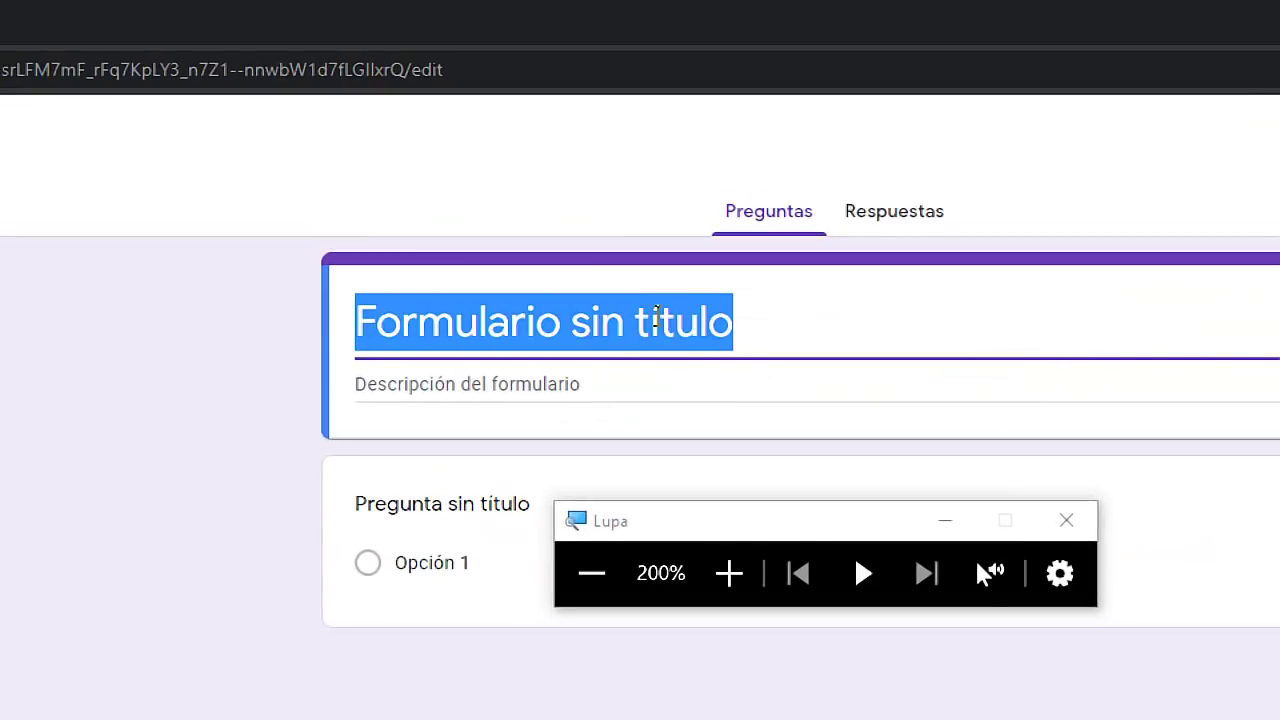
type("ENCUESTA:")
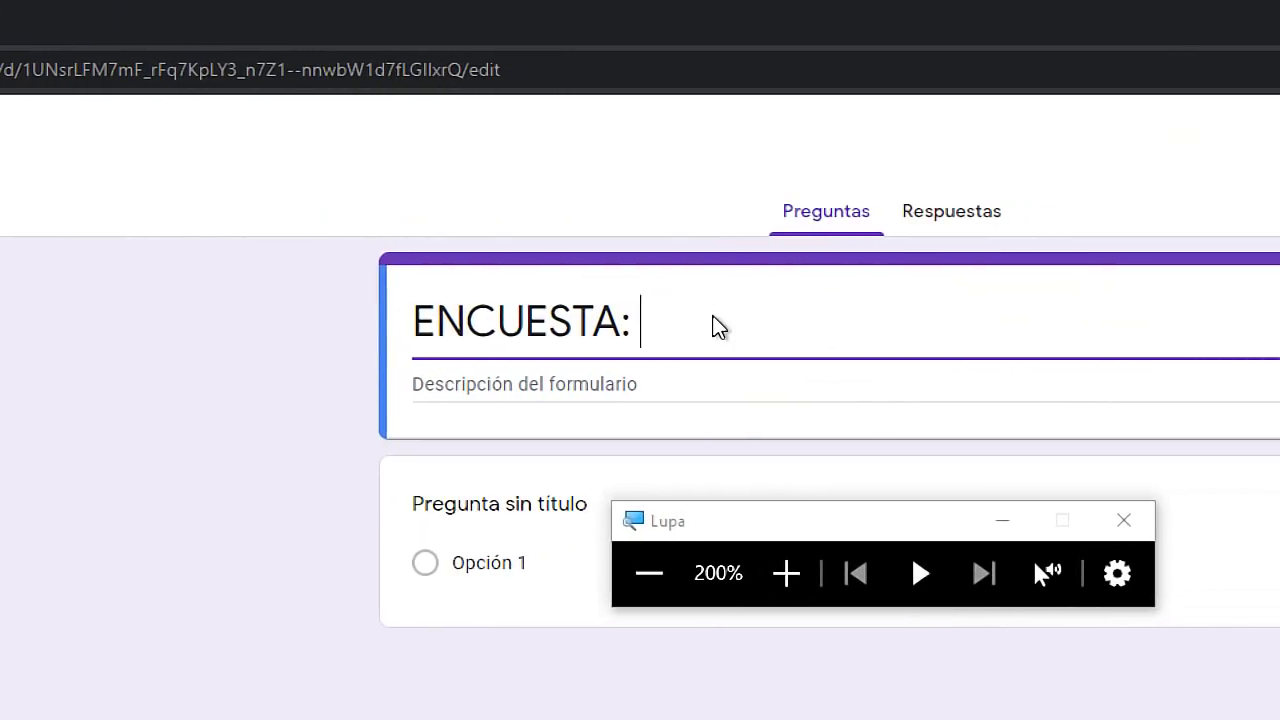
type(" CANAL EL TÍO TECH")
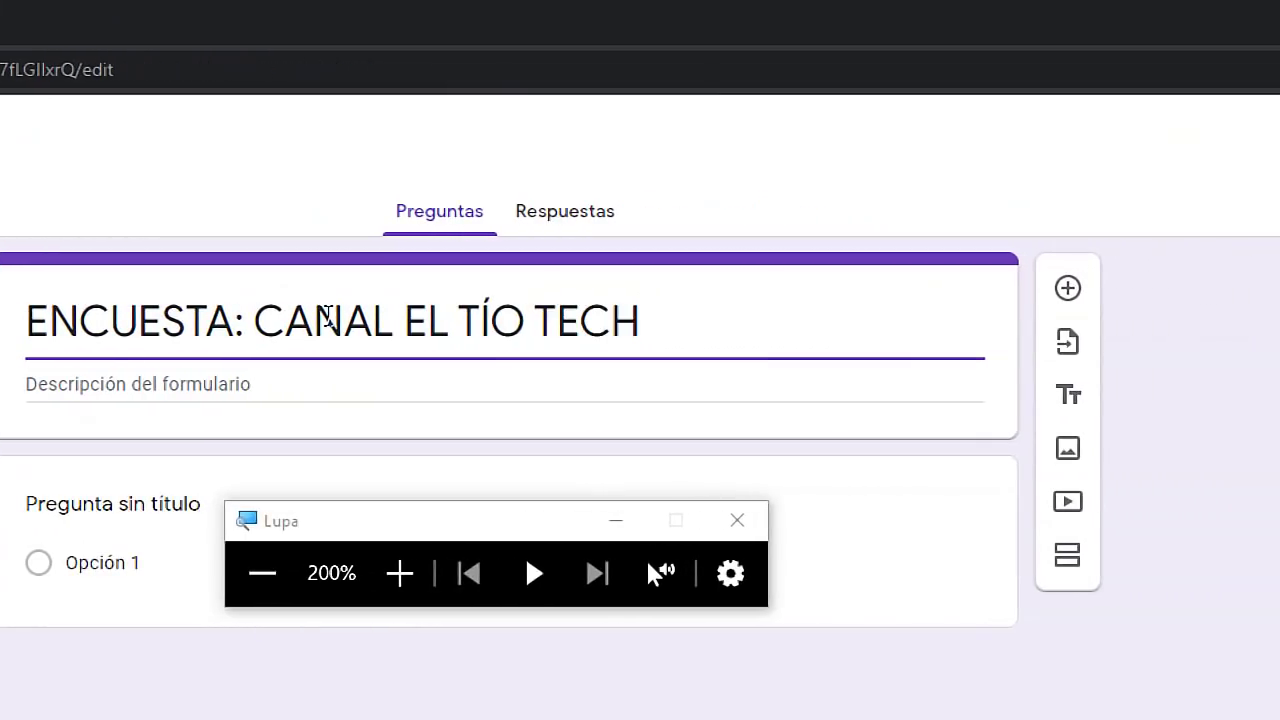
left_click(582, 385)
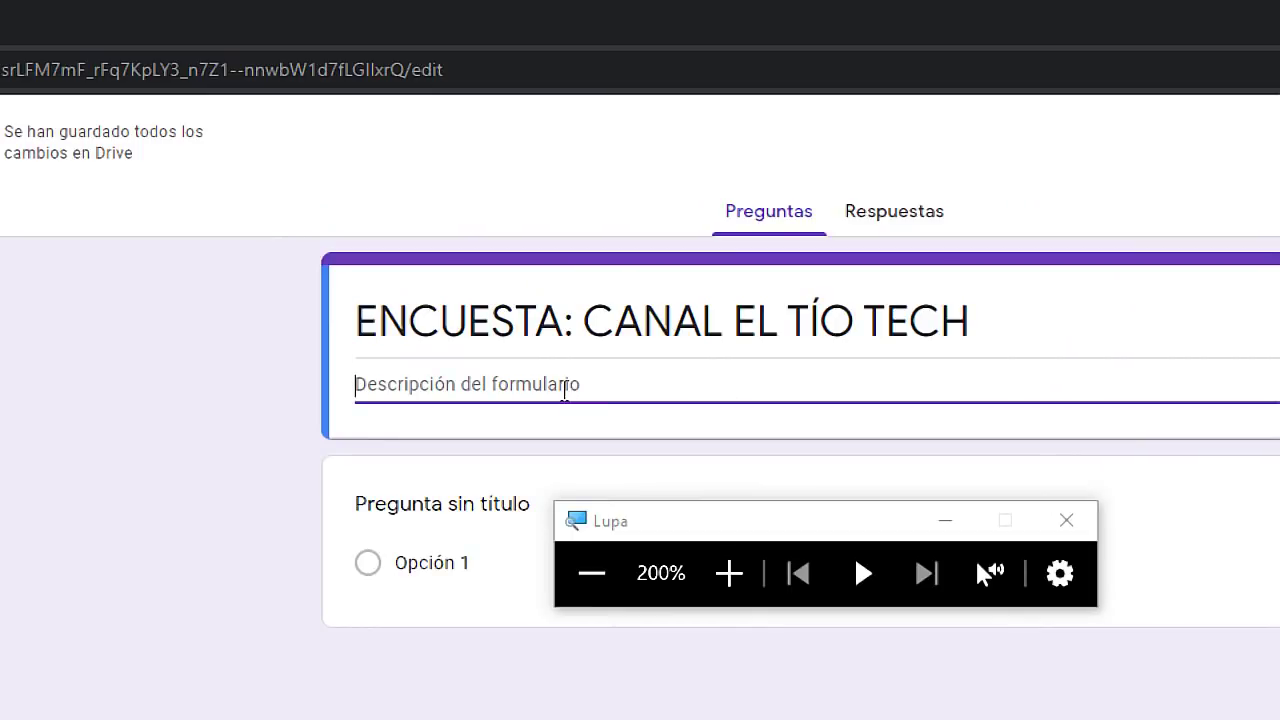
Enter 'Describe tu personalidad' as the form description.
type("Describe tu personalidad")
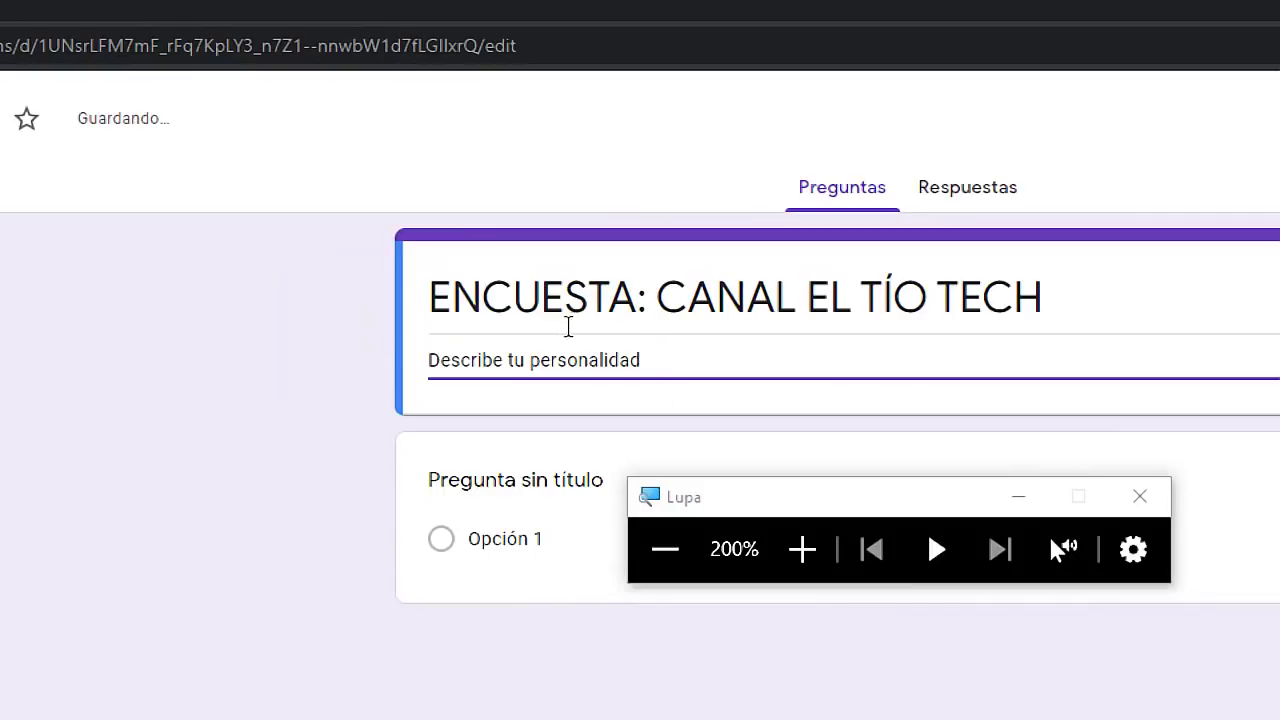
triple_click(546, 300)
triple_click(586, 362)
left_click(645, 360)
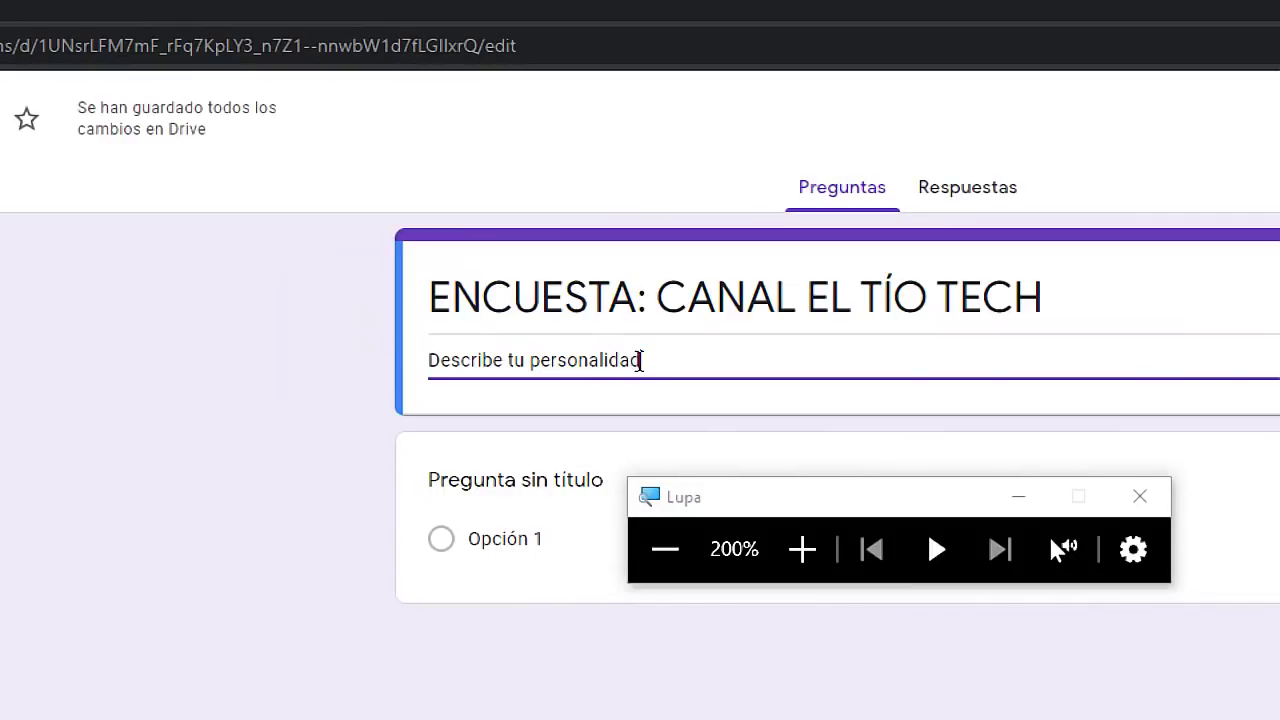
key("super+Escape")
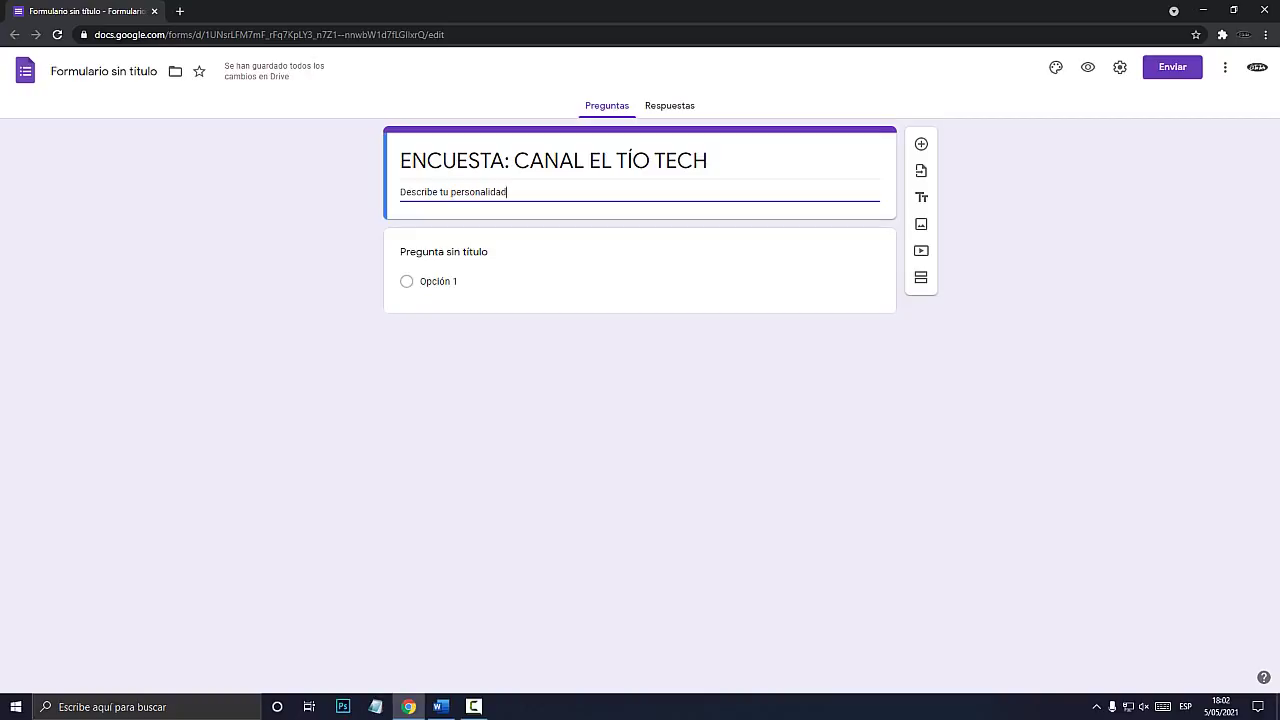
key("super+plus")
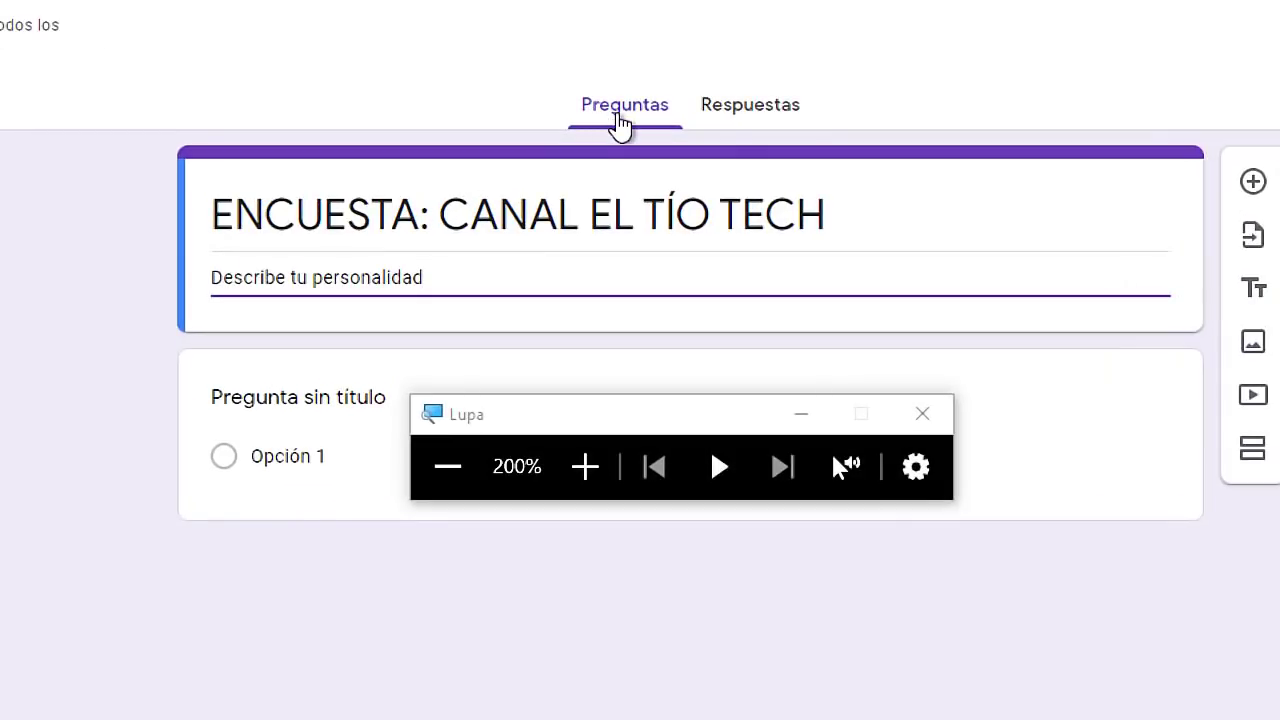
left_click(746, 112)
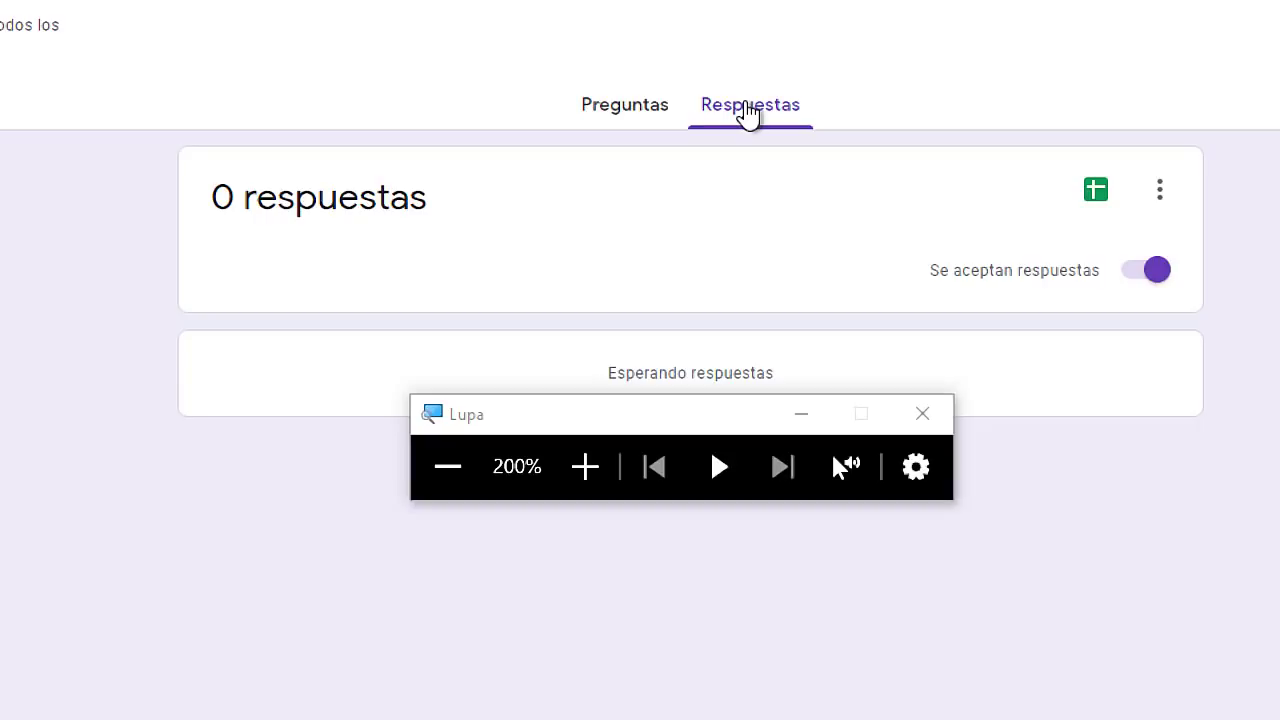
left_click_drag(686, 423, 694, 501)
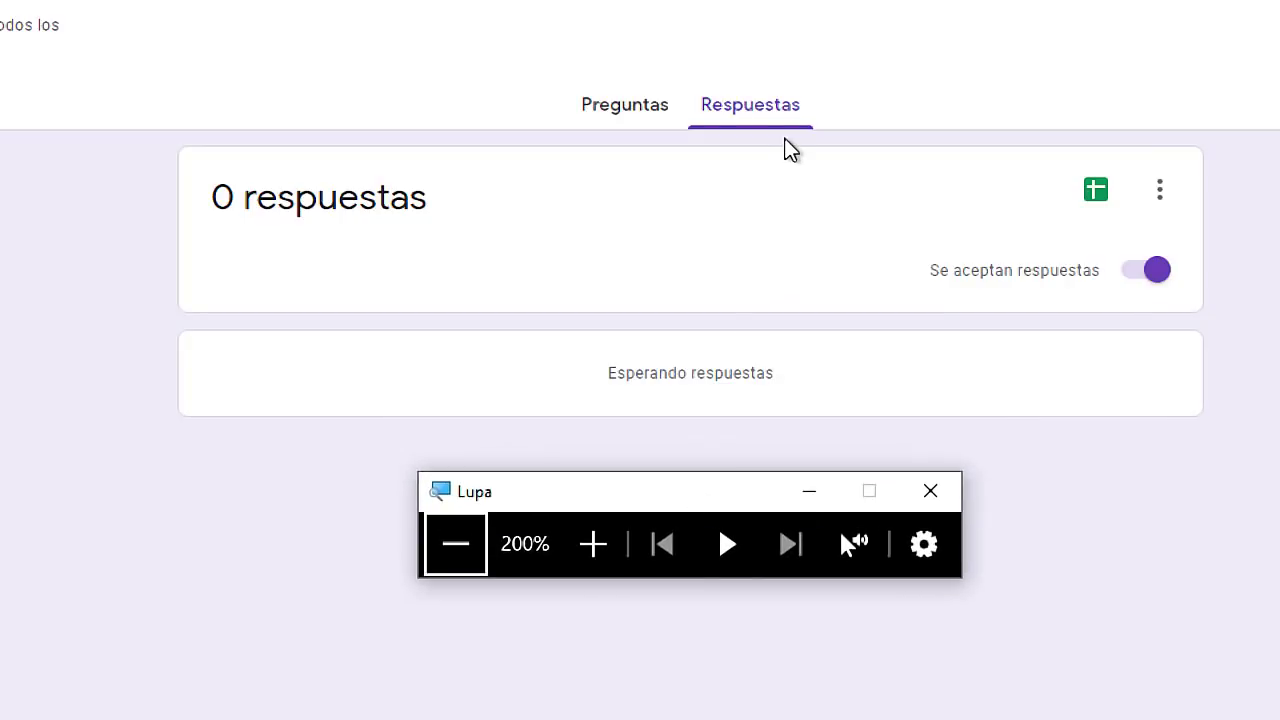
left_click(628, 112)
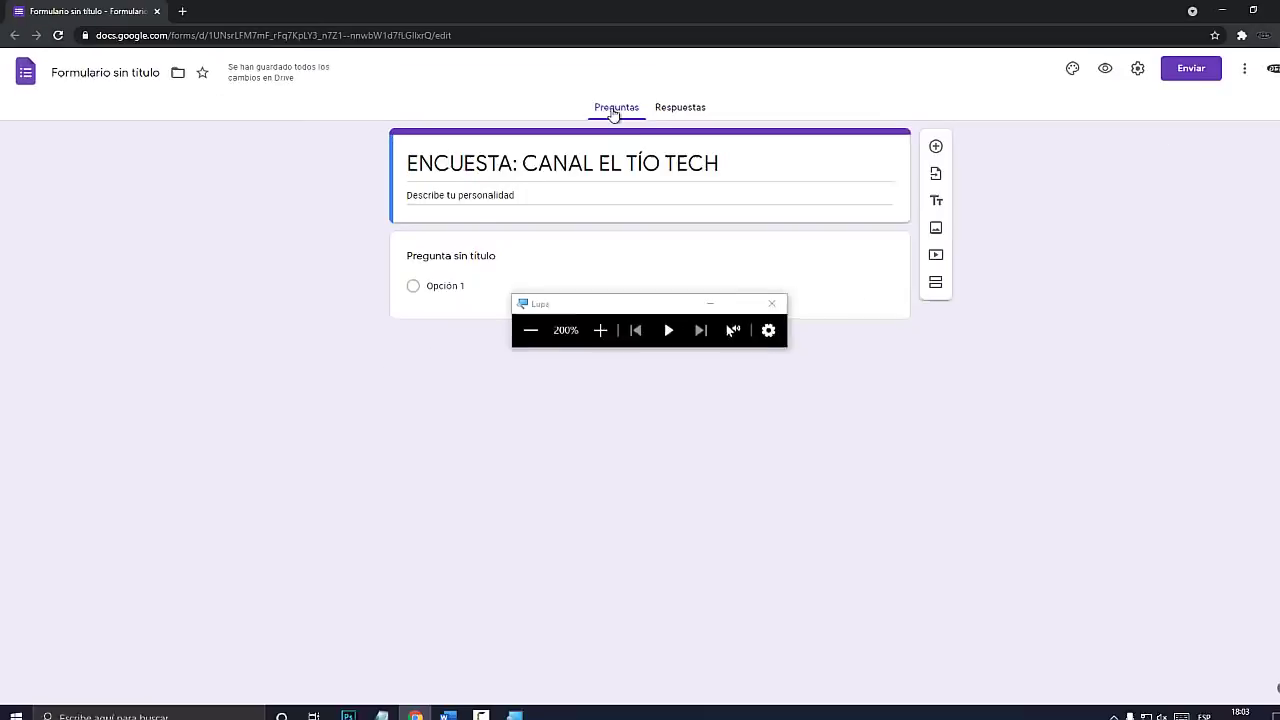
key("super+Escape")
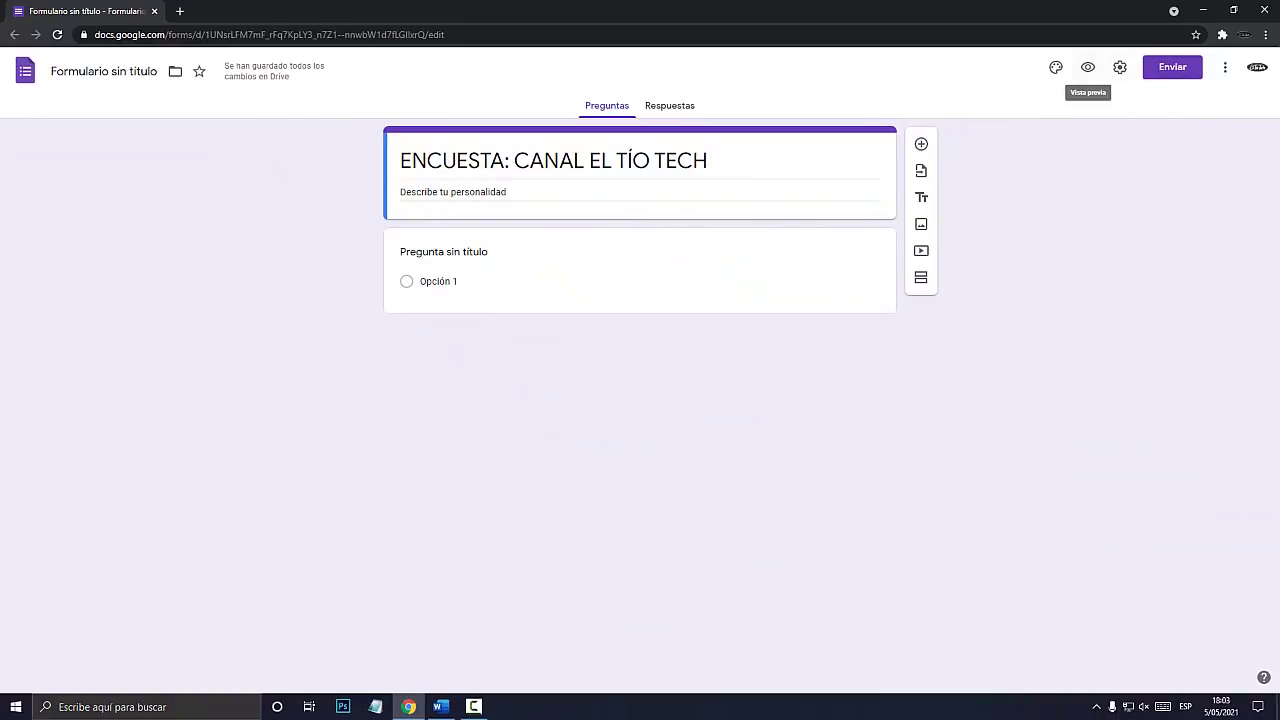
Open Personalizar tema and choose Elegir imagen under Encabezado.
key("super+plus")
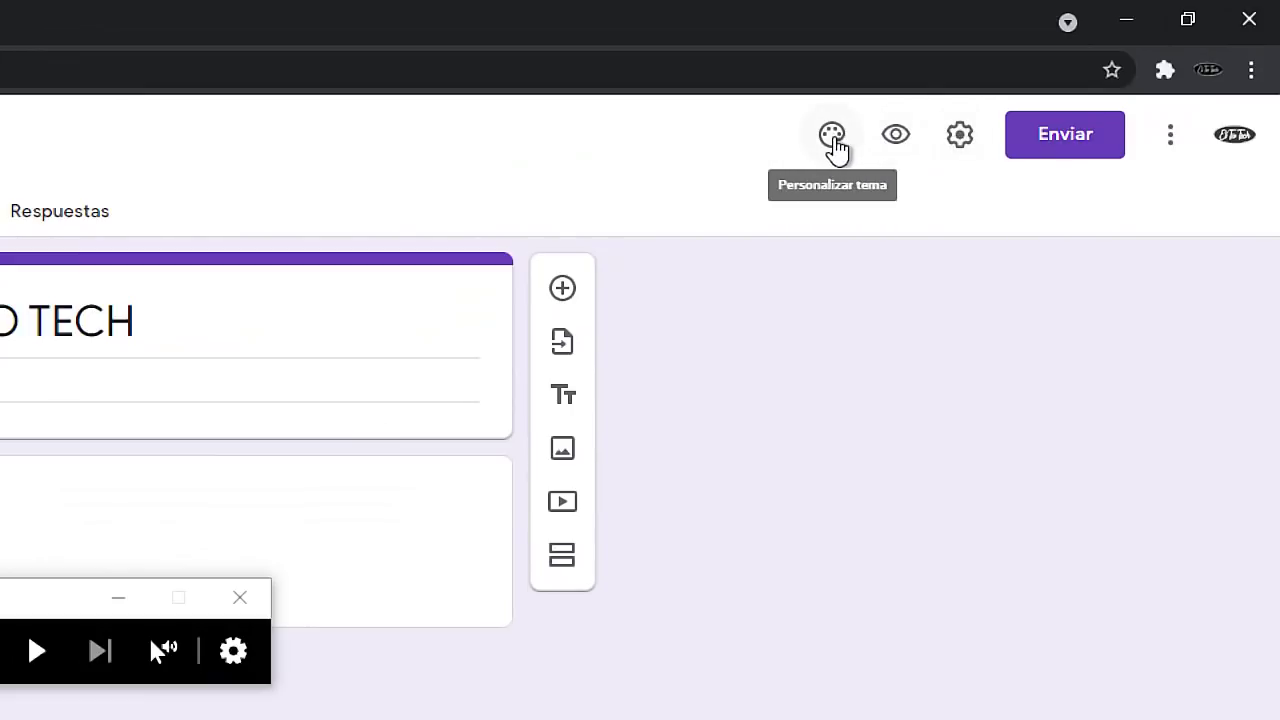
left_click(833, 140)
key("super+Escape")
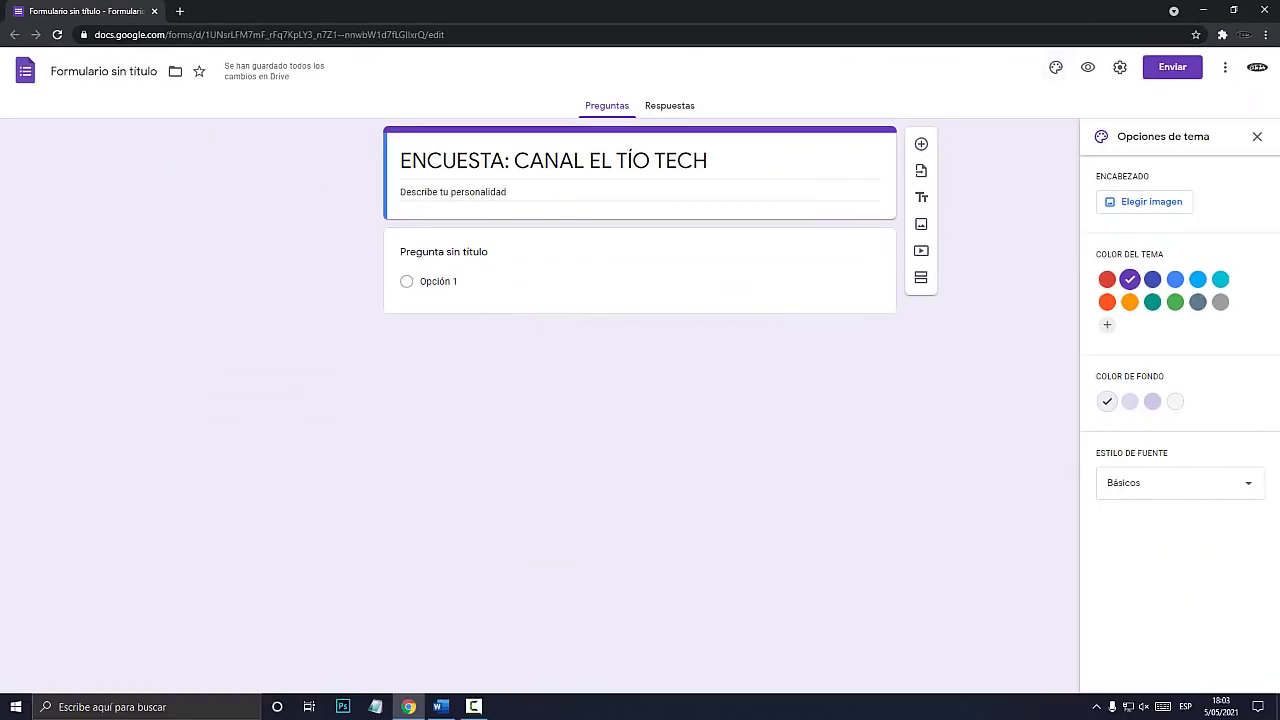
key("super+plus")
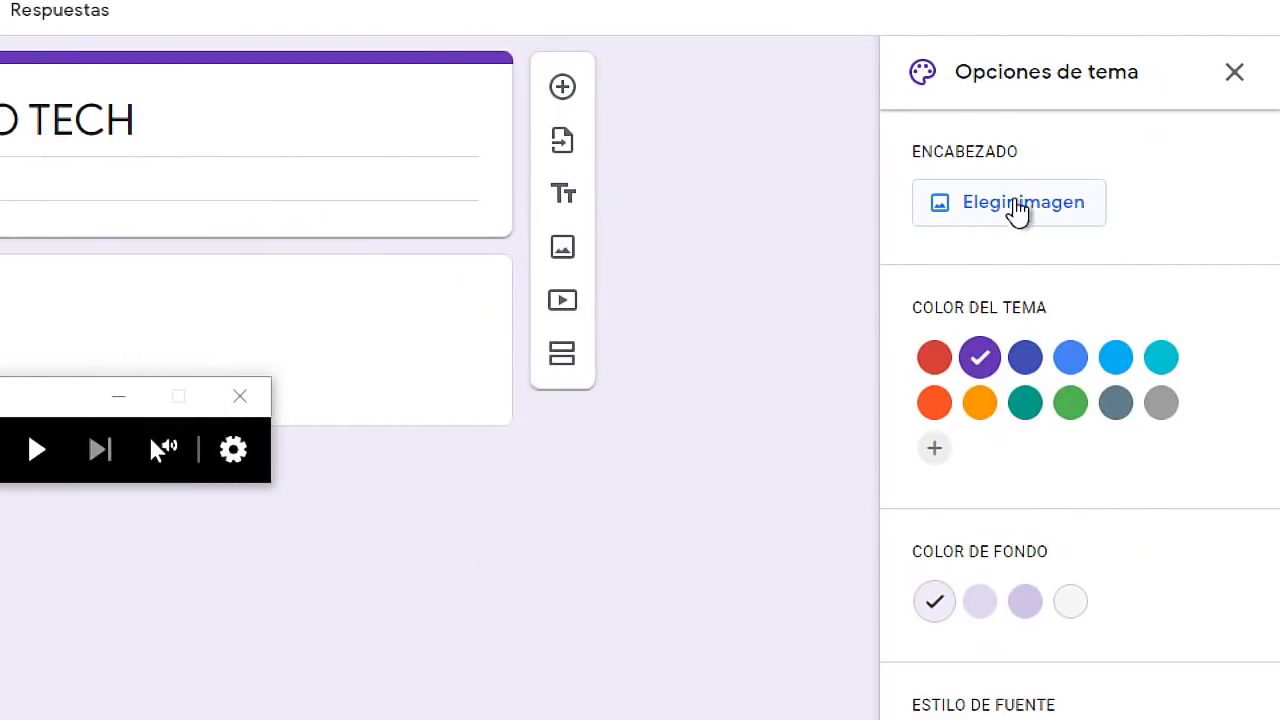
key("super+Escape")
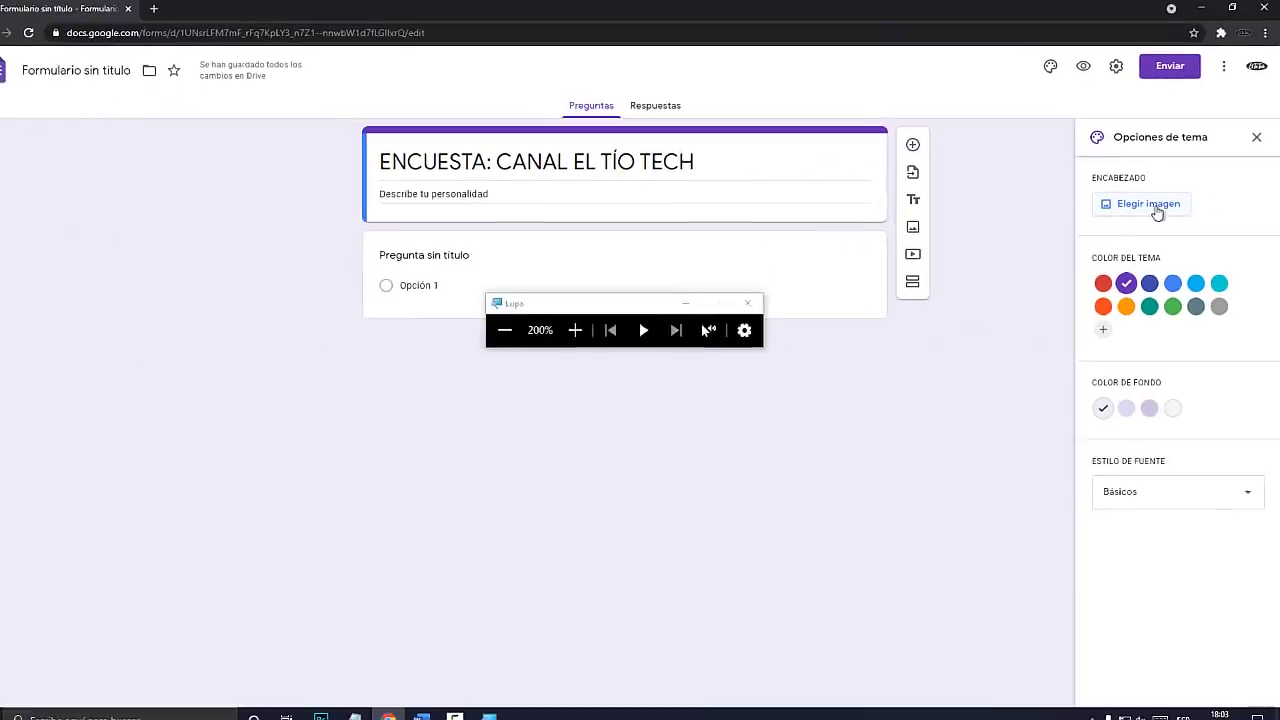
left_click(1144, 201)
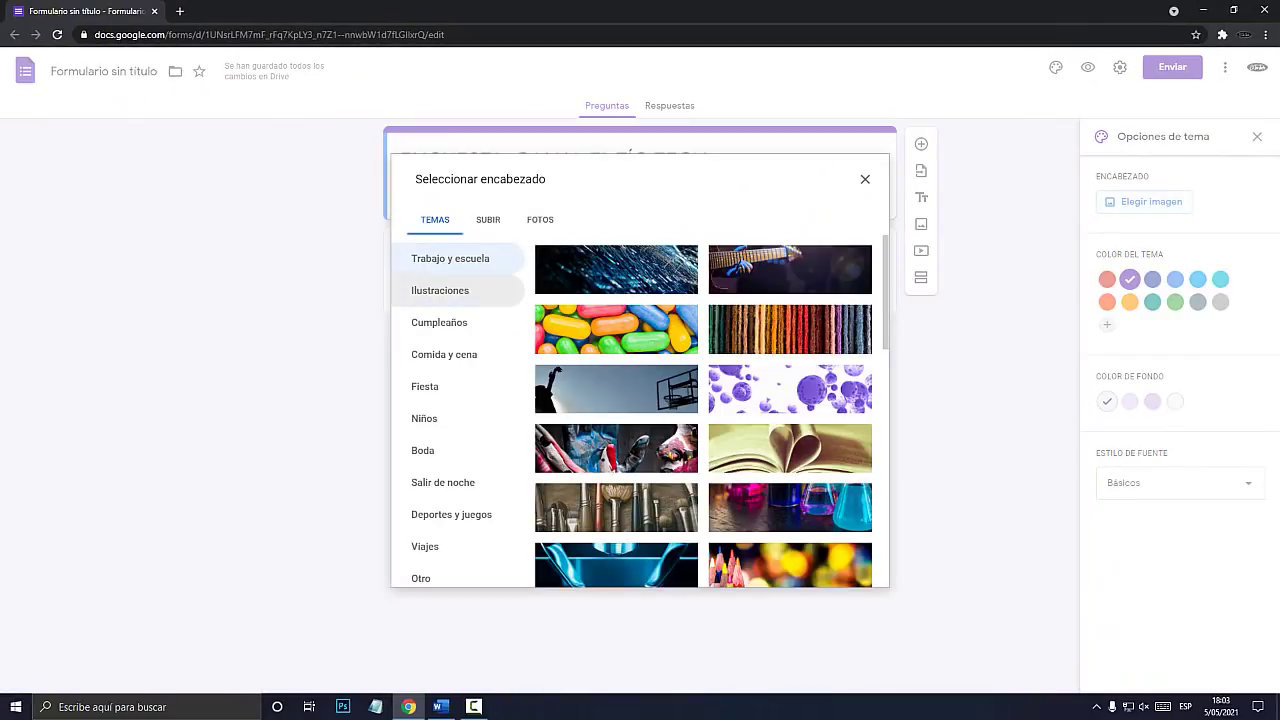
Browse the illustration, birthday, food and children's header image categories.
key("super+plus")
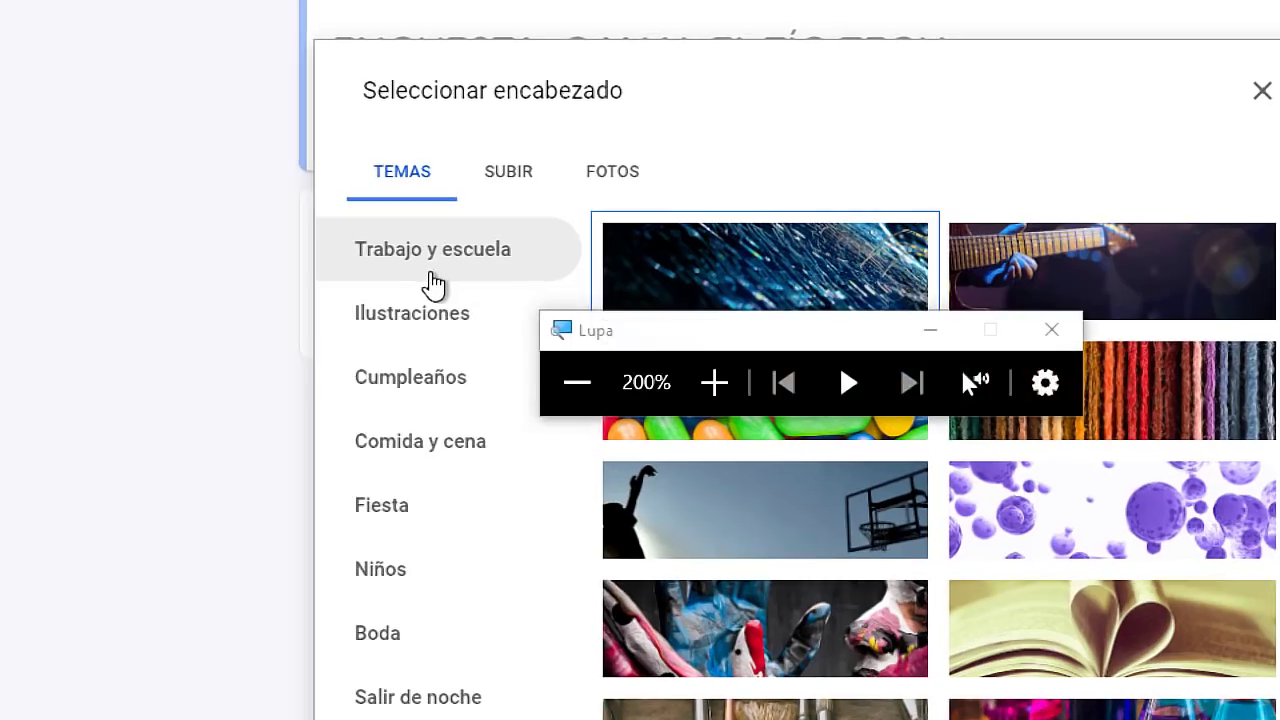
left_click(417, 317)
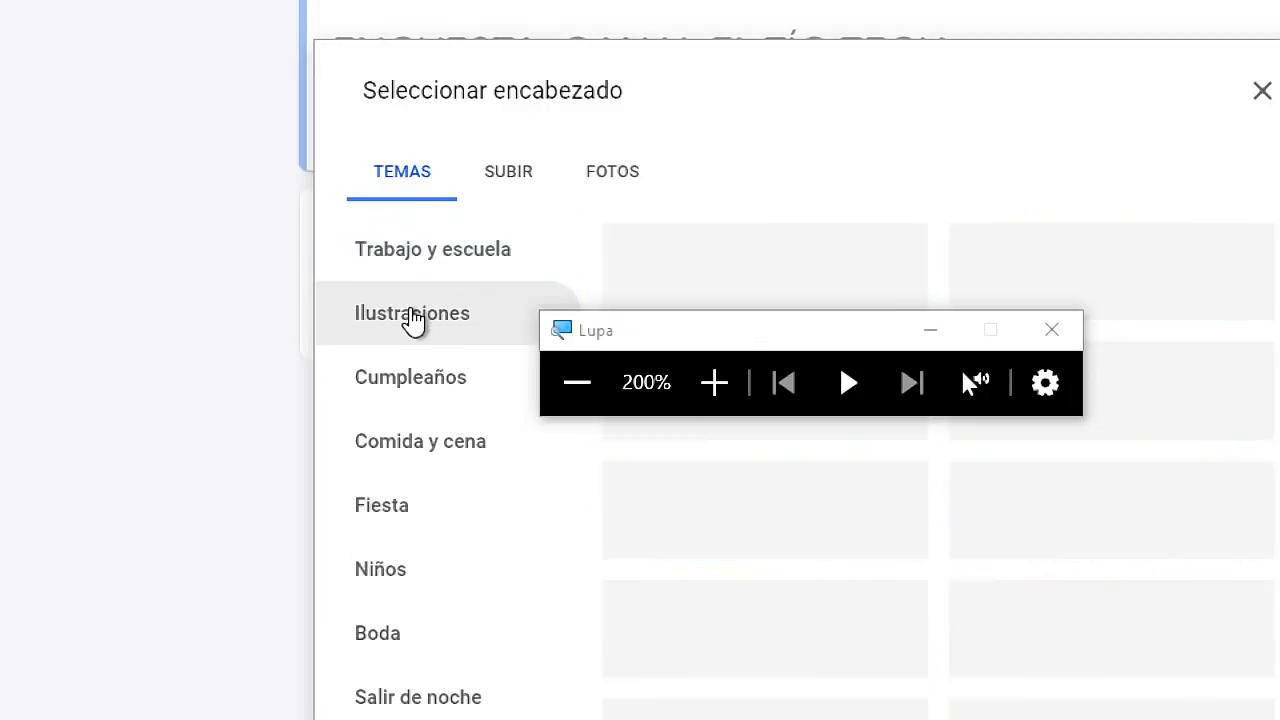
left_click(414, 379)
left_click(414, 449)
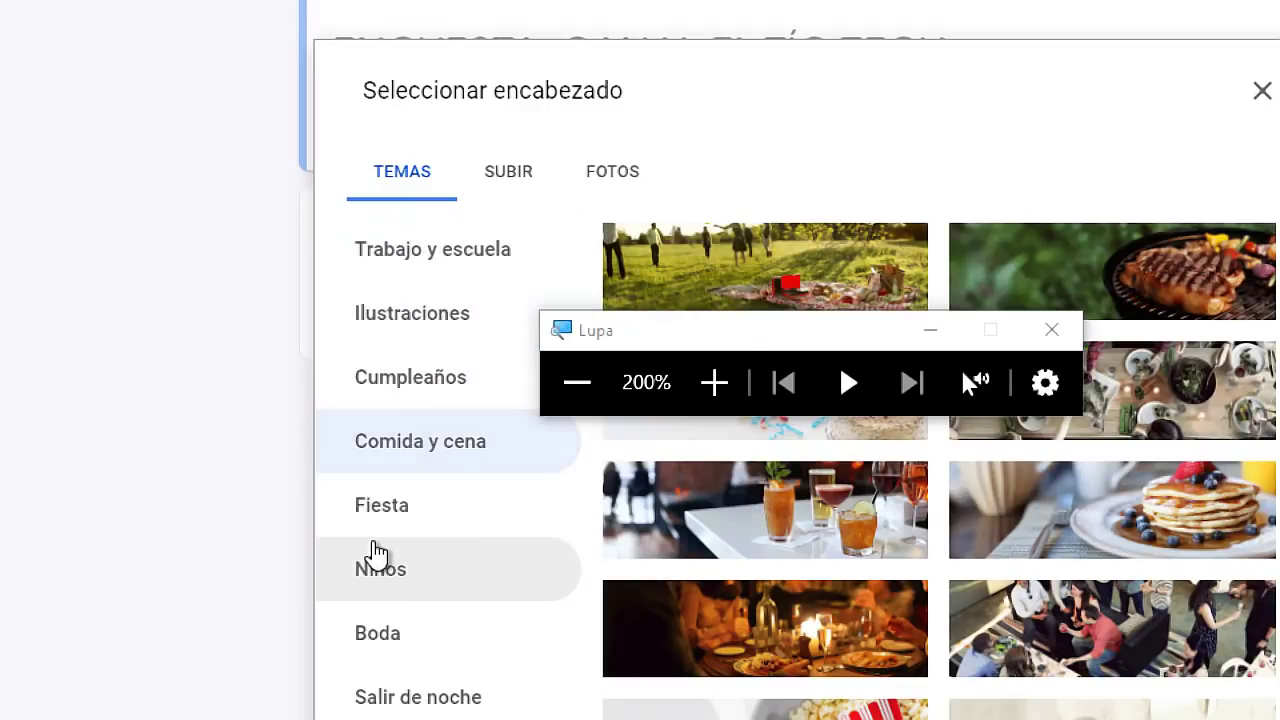
left_click(385, 575)
left_click_drag(740, 338, 883, 92)
Look at the upload and photo library options, then return to the themed images.
left_click(506, 189)
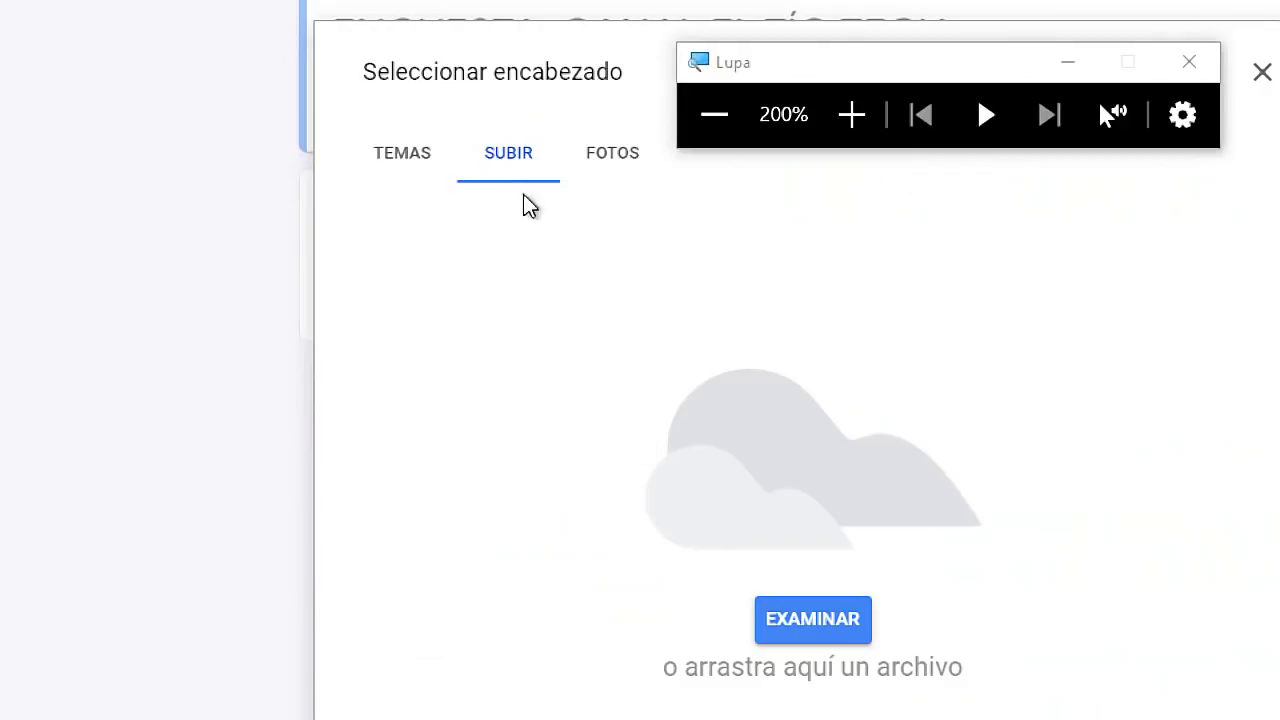
left_click(828, 624)
key("super+Escape")
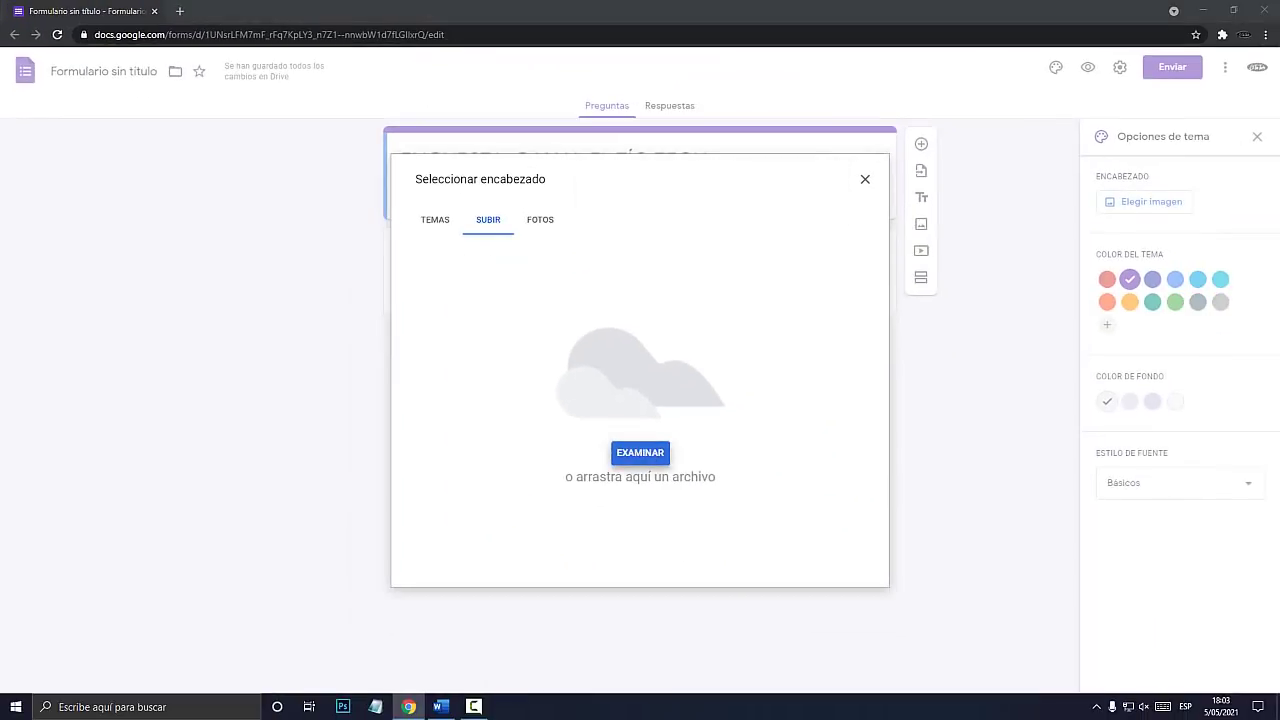
left_click(879, 167)
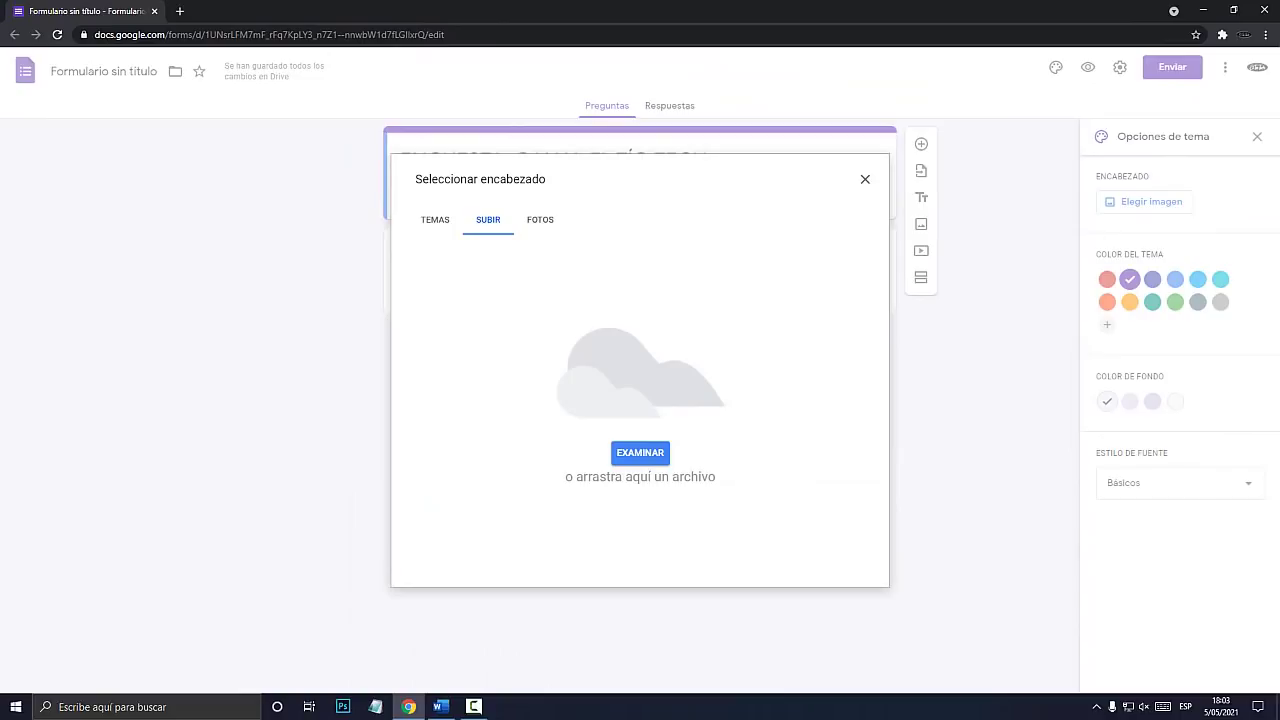
key("super+plus")
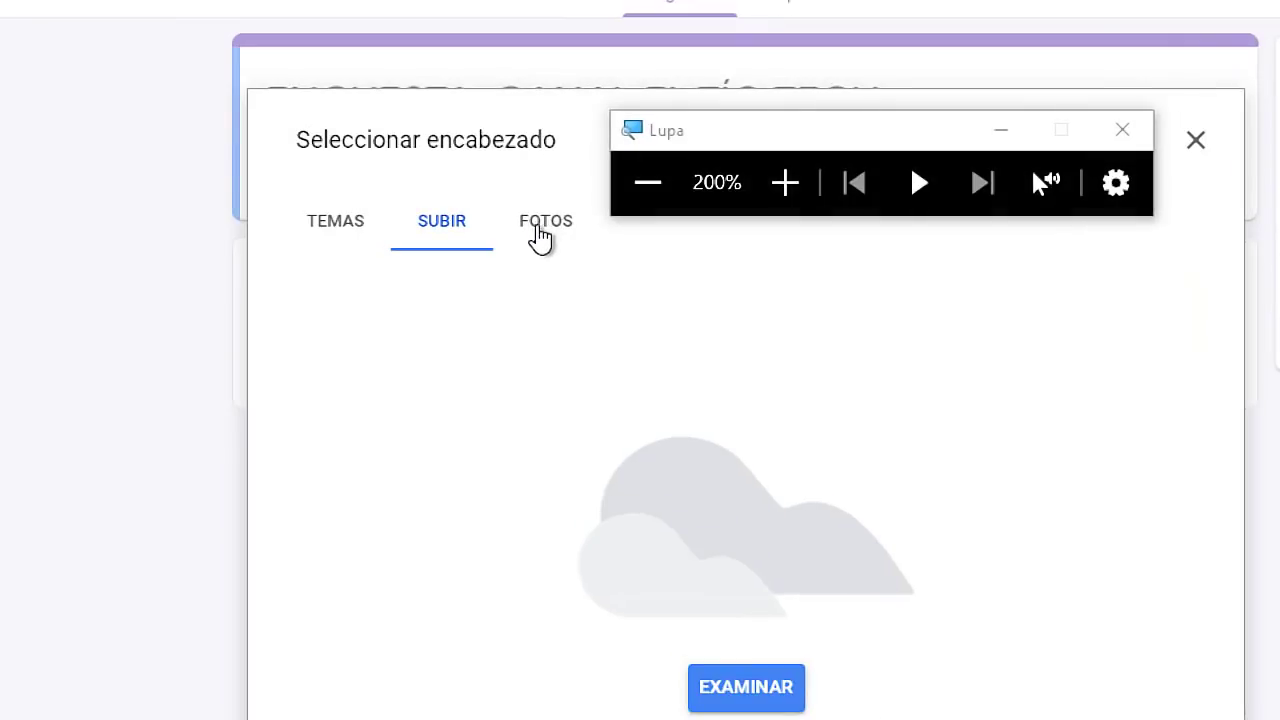
left_click(539, 223)
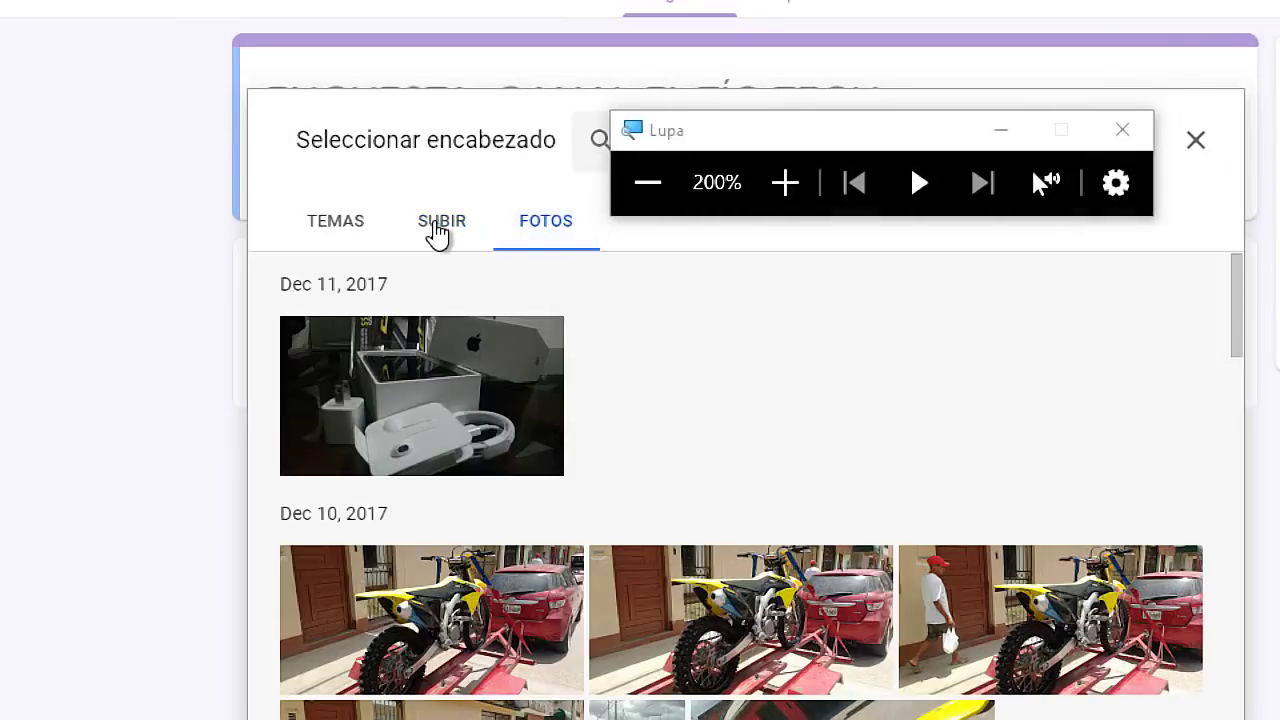
left_click(437, 230)
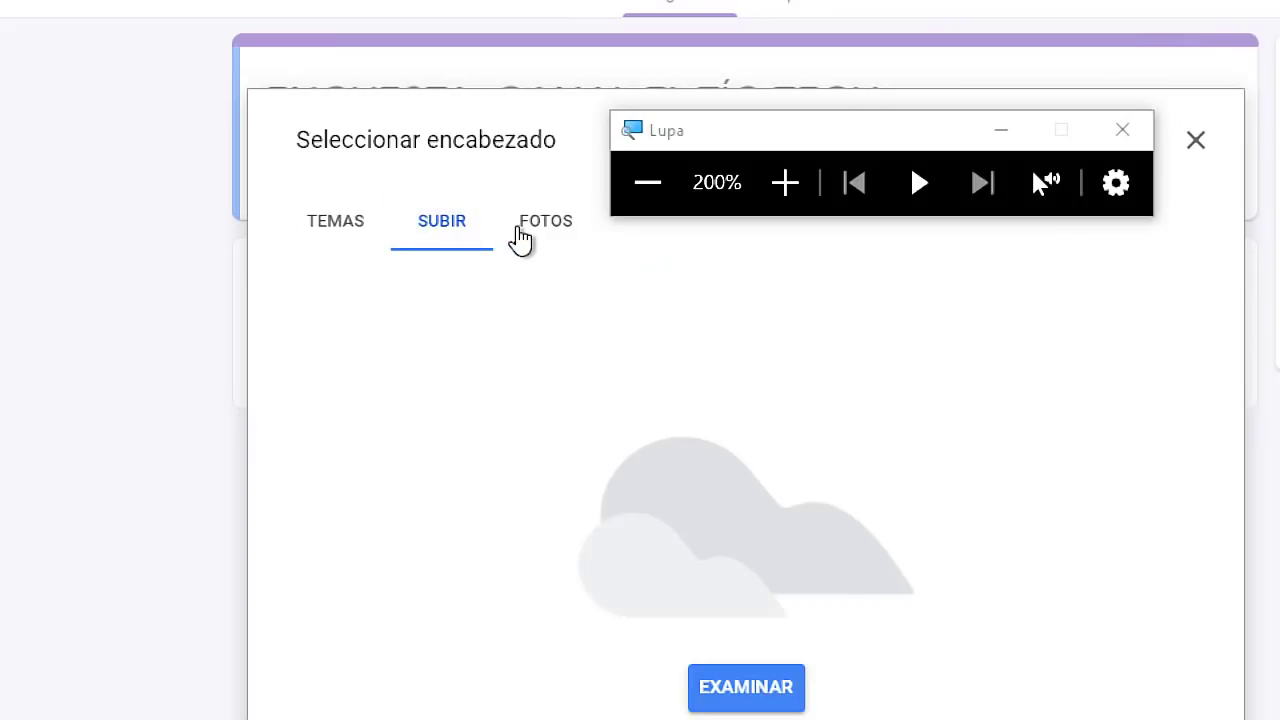
left_click(548, 231)
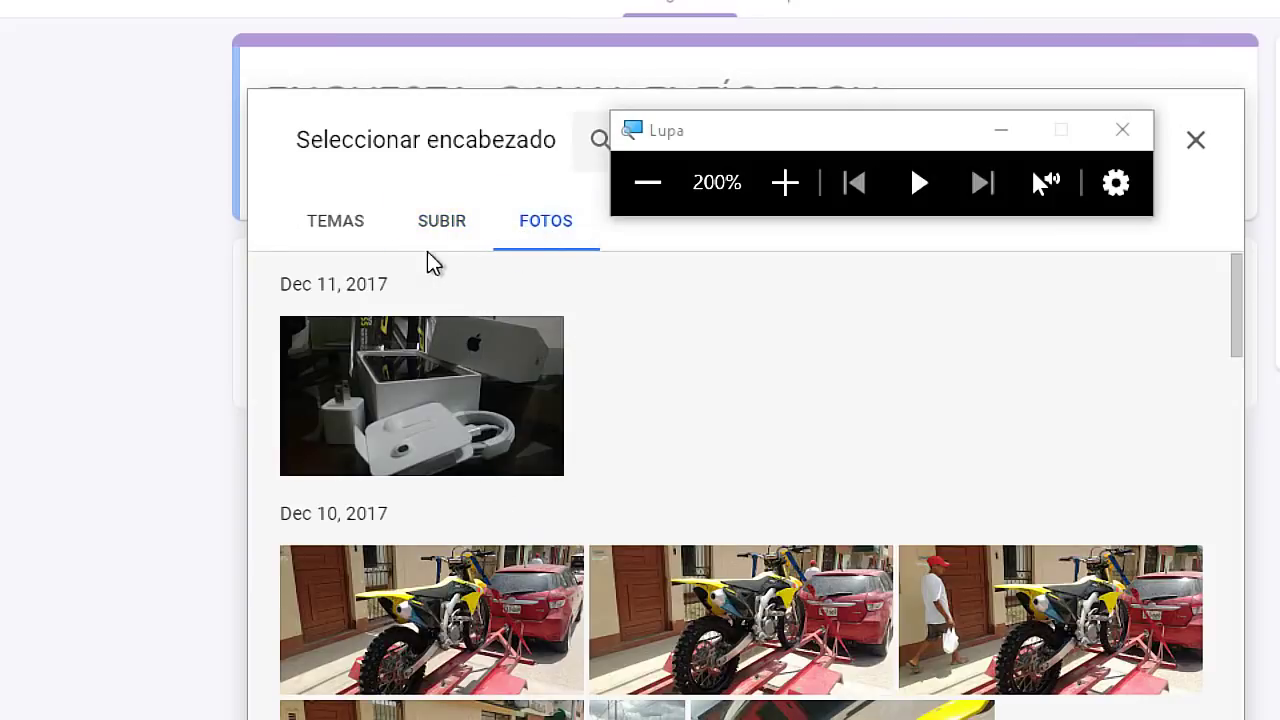
left_click(428, 225)
left_click(334, 230)
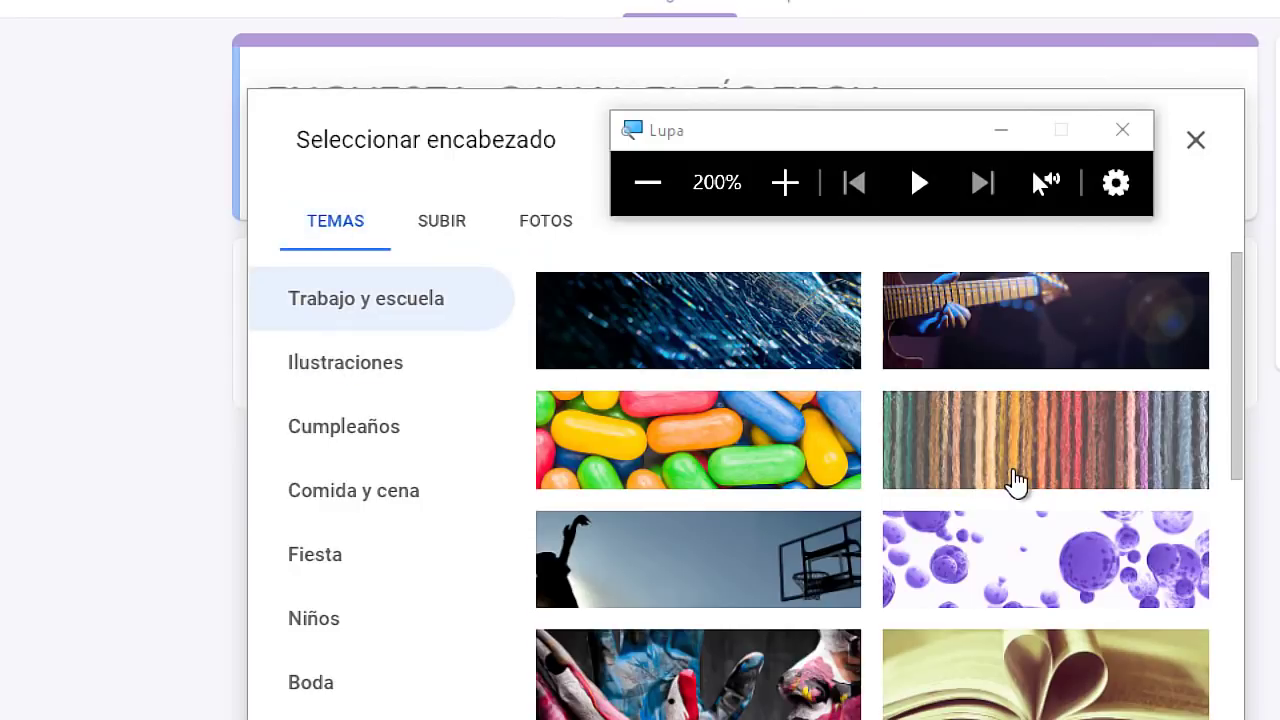
key("super+Escape")
Insert the lab-equipment illustration from Trabajo y escuela as the header.
scroll(789, 357, "down", 1)
scroll(711, 410, "down", 10)
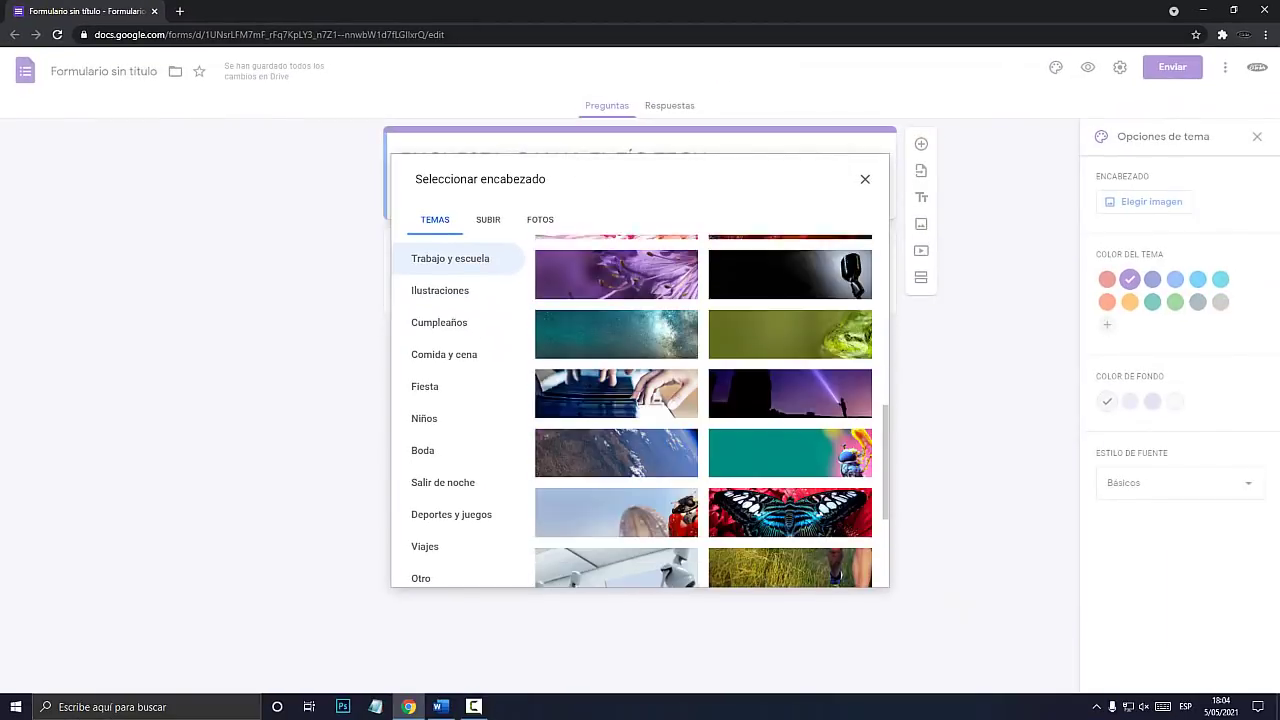
scroll(711, 410, "down", 2)
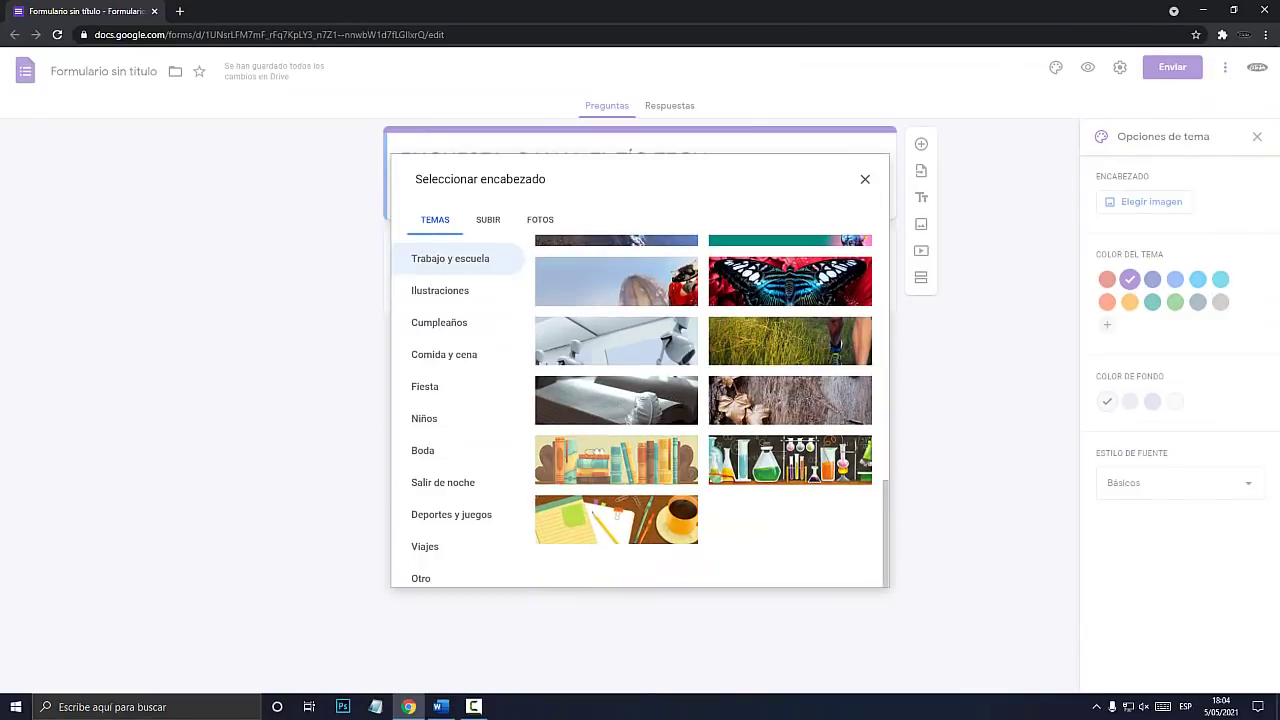
key("super+plus")
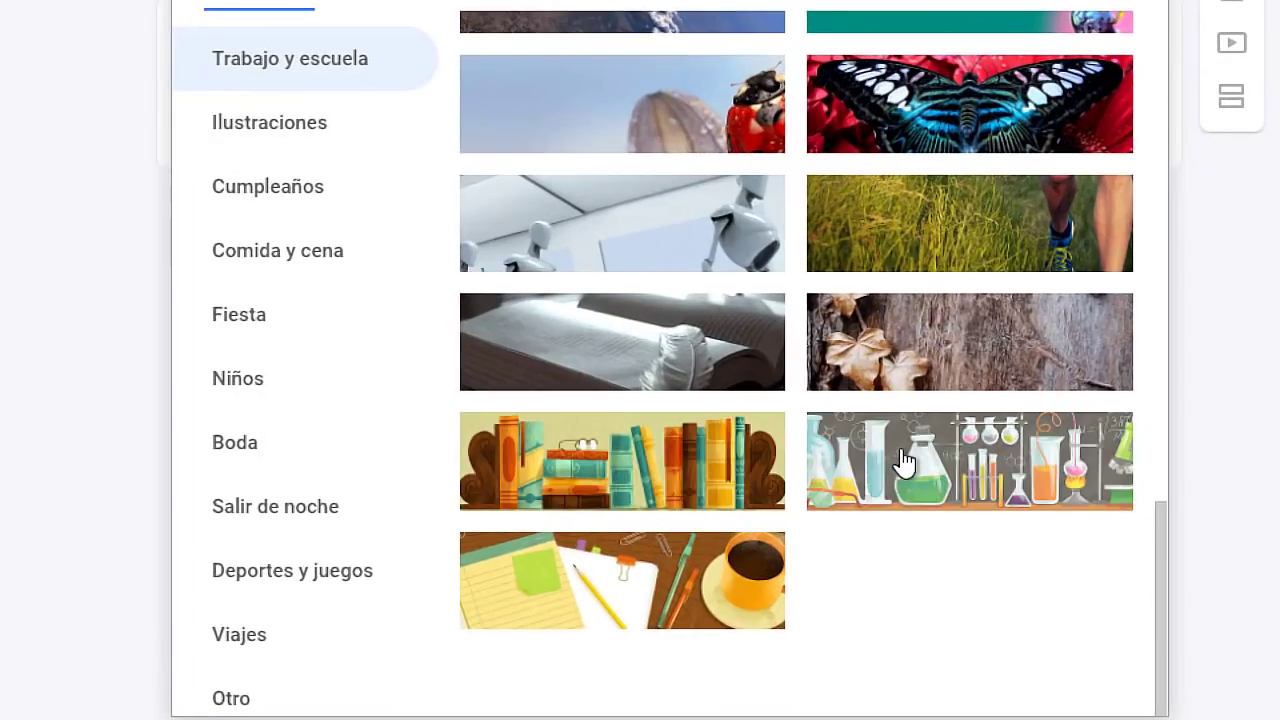
left_click(803, 468)
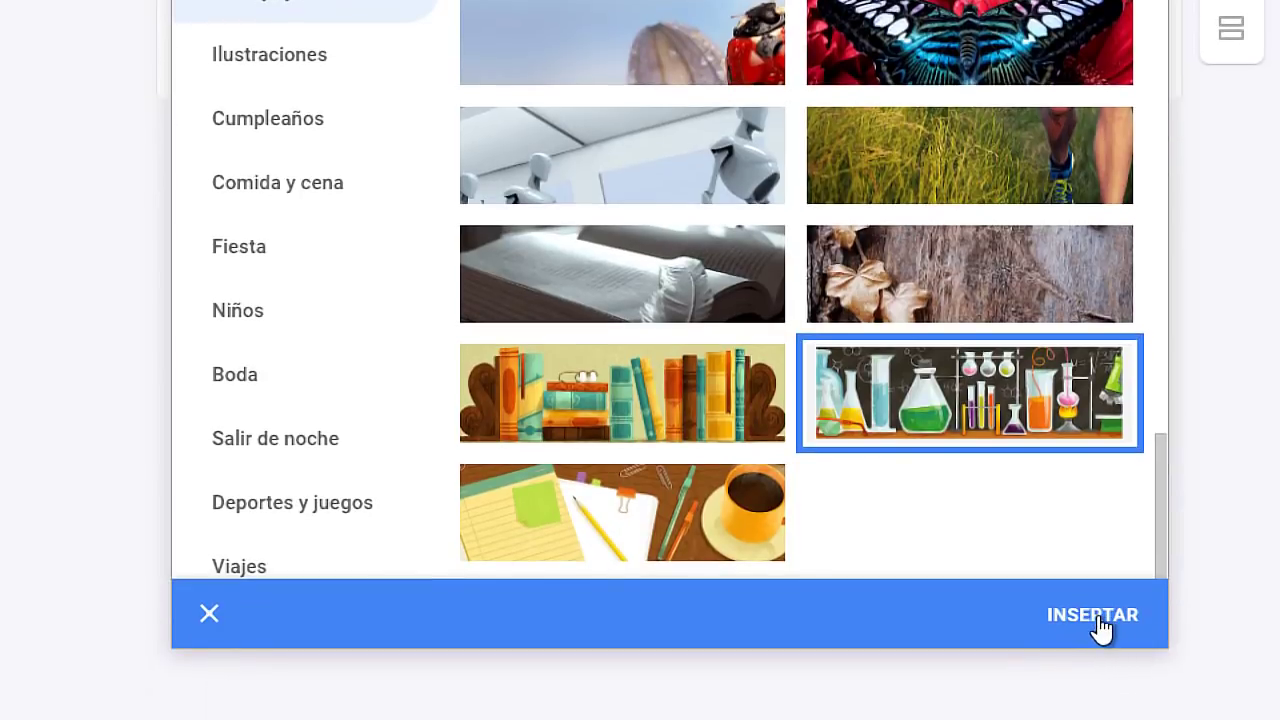
left_click(1087, 615)
key("super+minus")
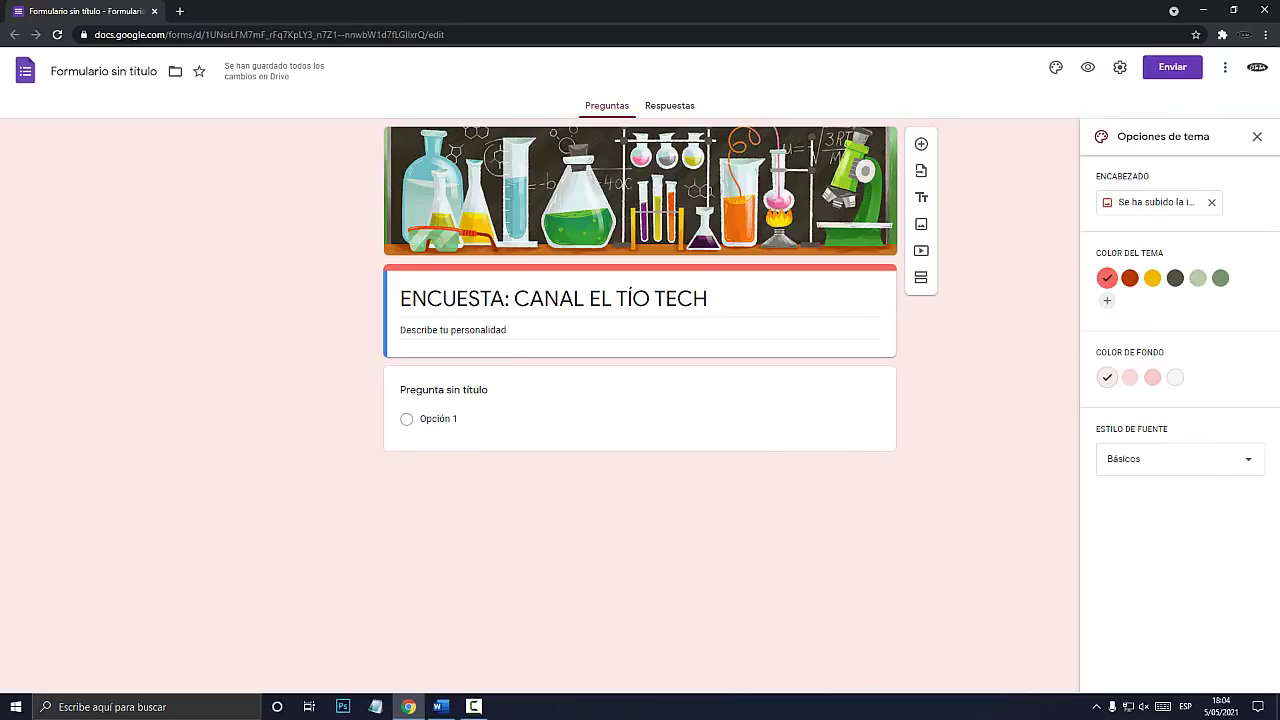
Set the Color del tema to dark orange after trying yellow, grey, green and red.
key("super+plus")
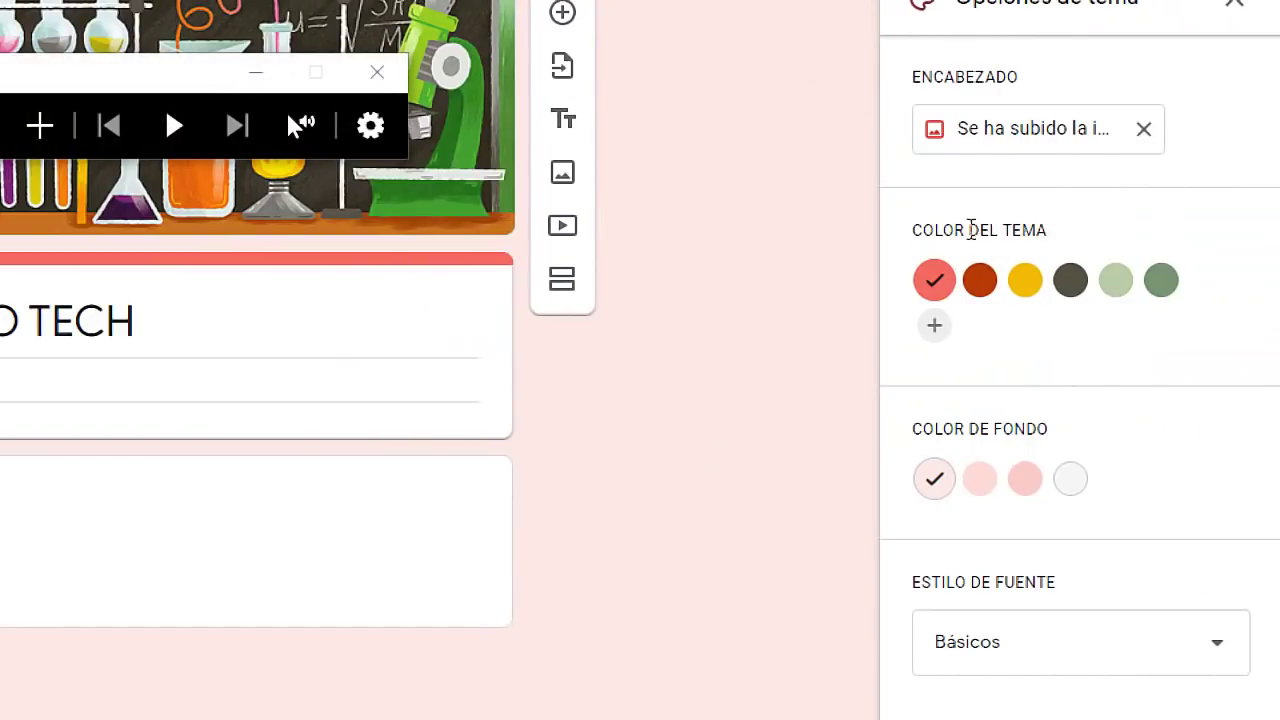
key("super+Escape")
left_click(1129, 278)
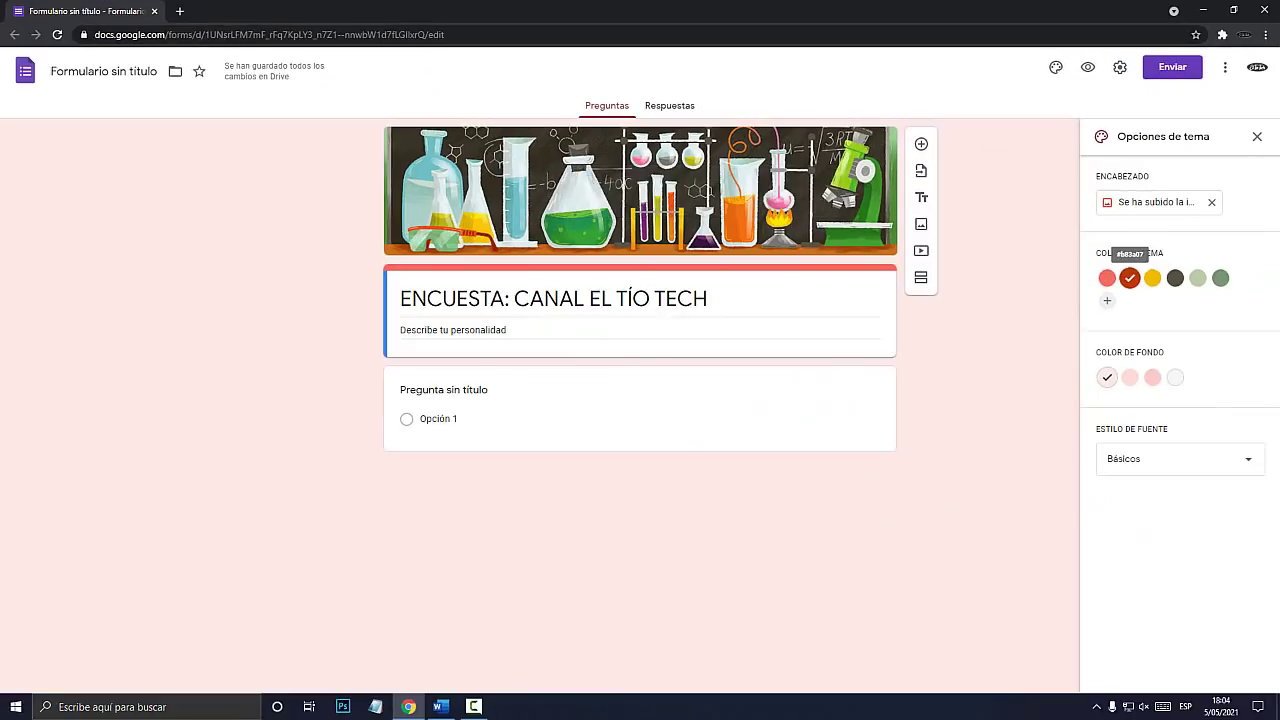
left_click(1152, 278)
left_click(1175, 278)
left_click(1197, 278)
left_click(1220, 278)
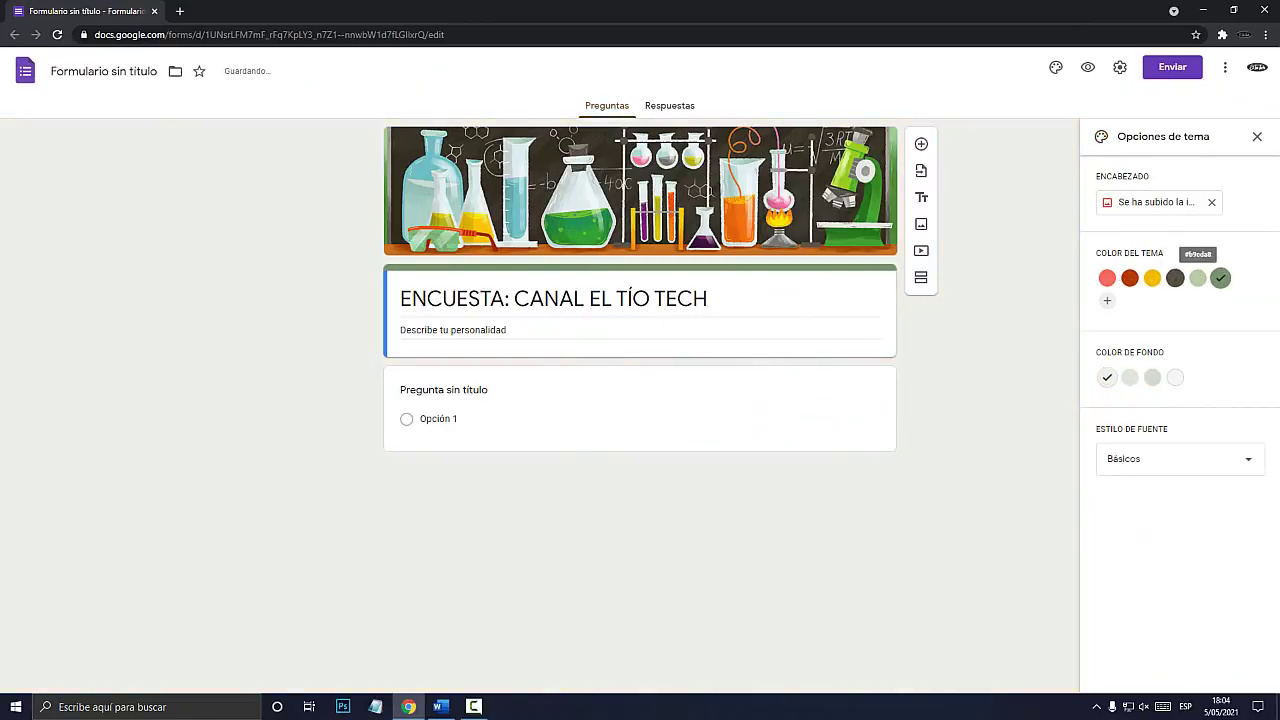
left_click(1129, 278)
left_click(1107, 278)
left_click(1129, 278)
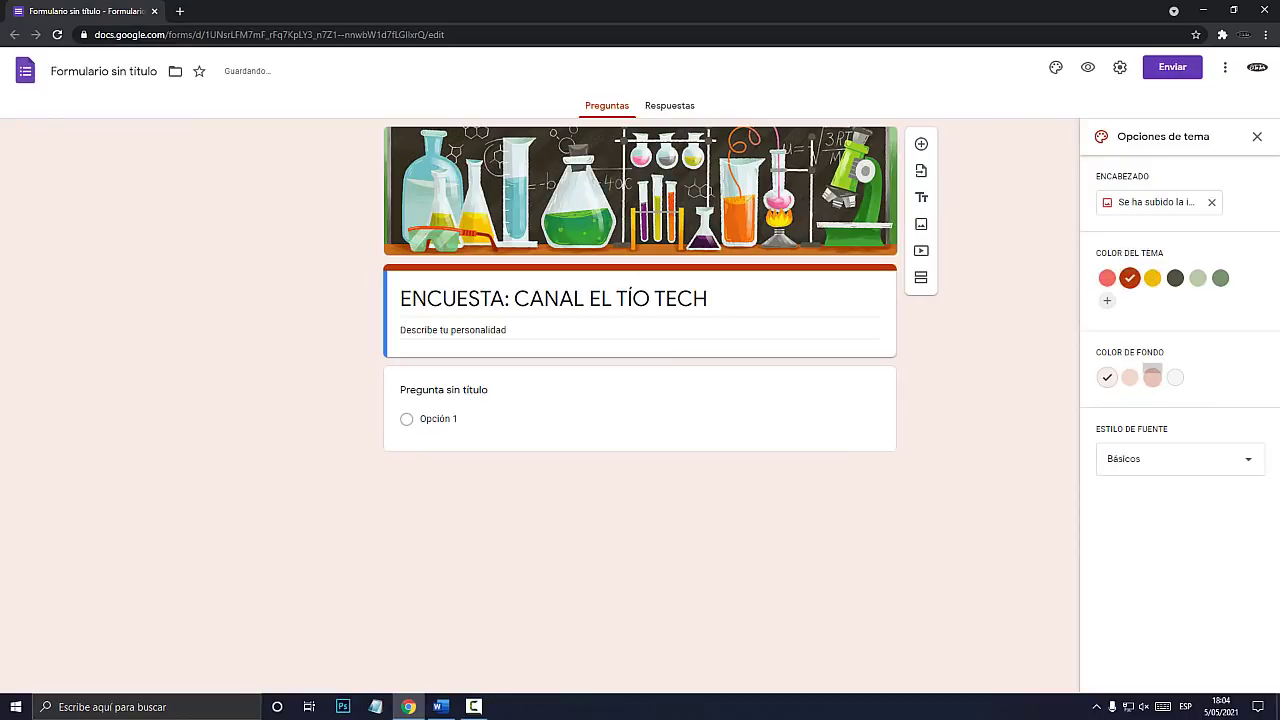
Set the Color de fondo to the darker pink shade after trying other swatches.
key("super+plus")
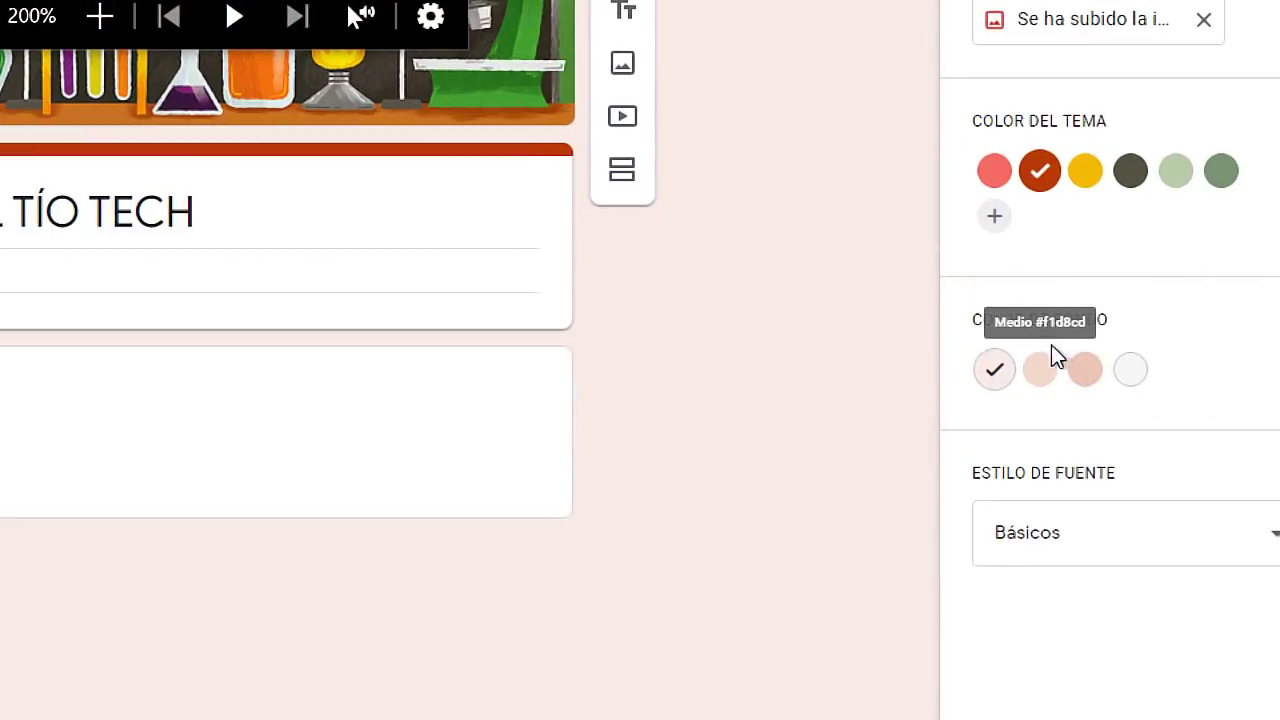
key("super+Escape")
left_click(1129, 377)
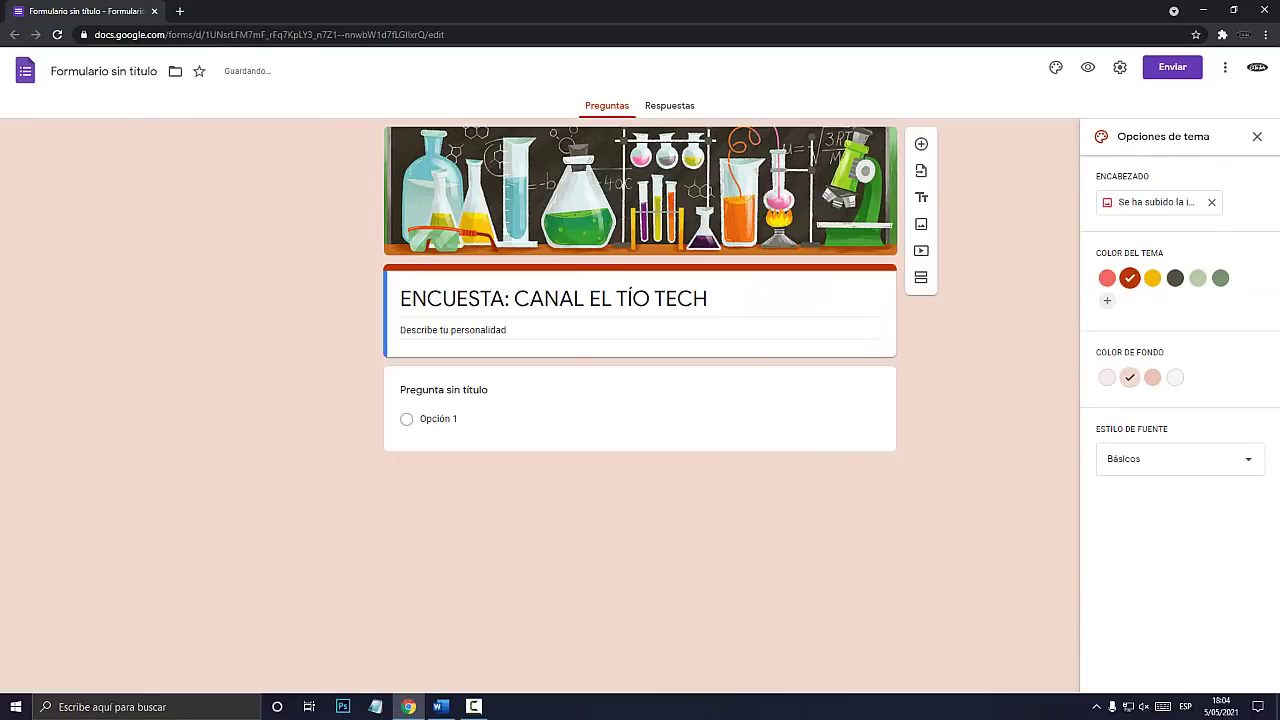
left_click(1152, 377)
left_click(1175, 377)
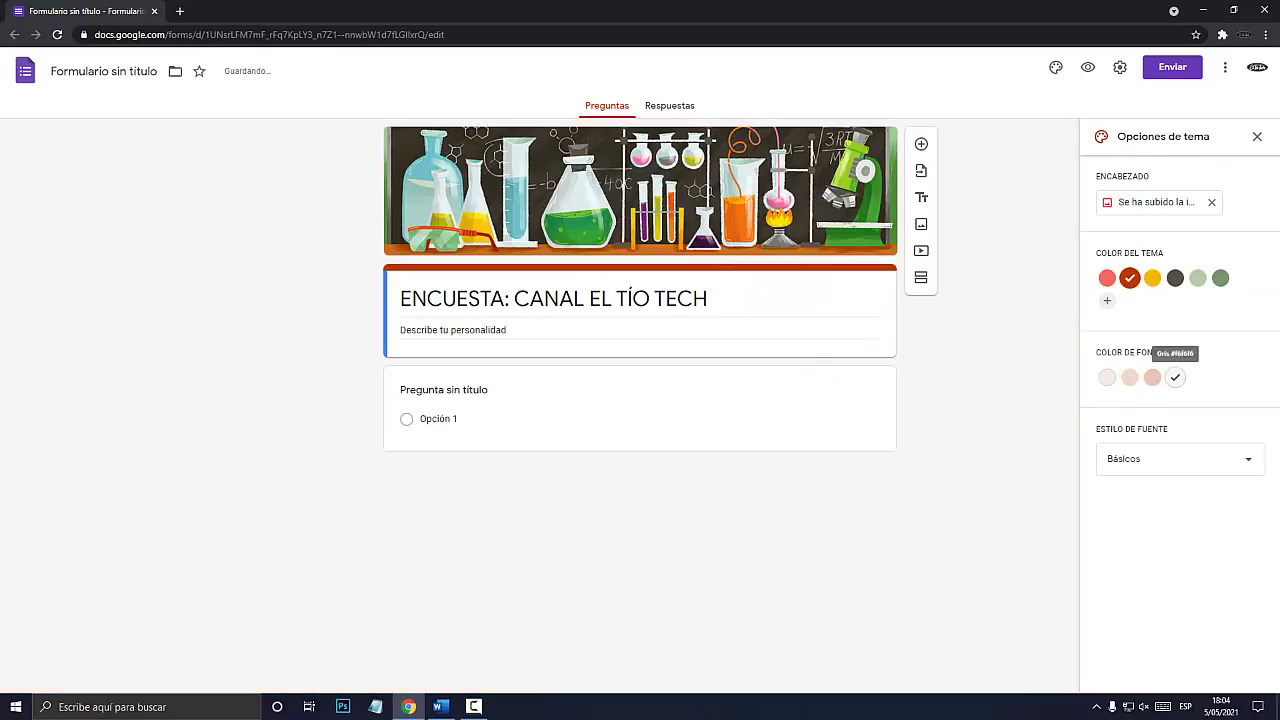
left_click(1152, 377)
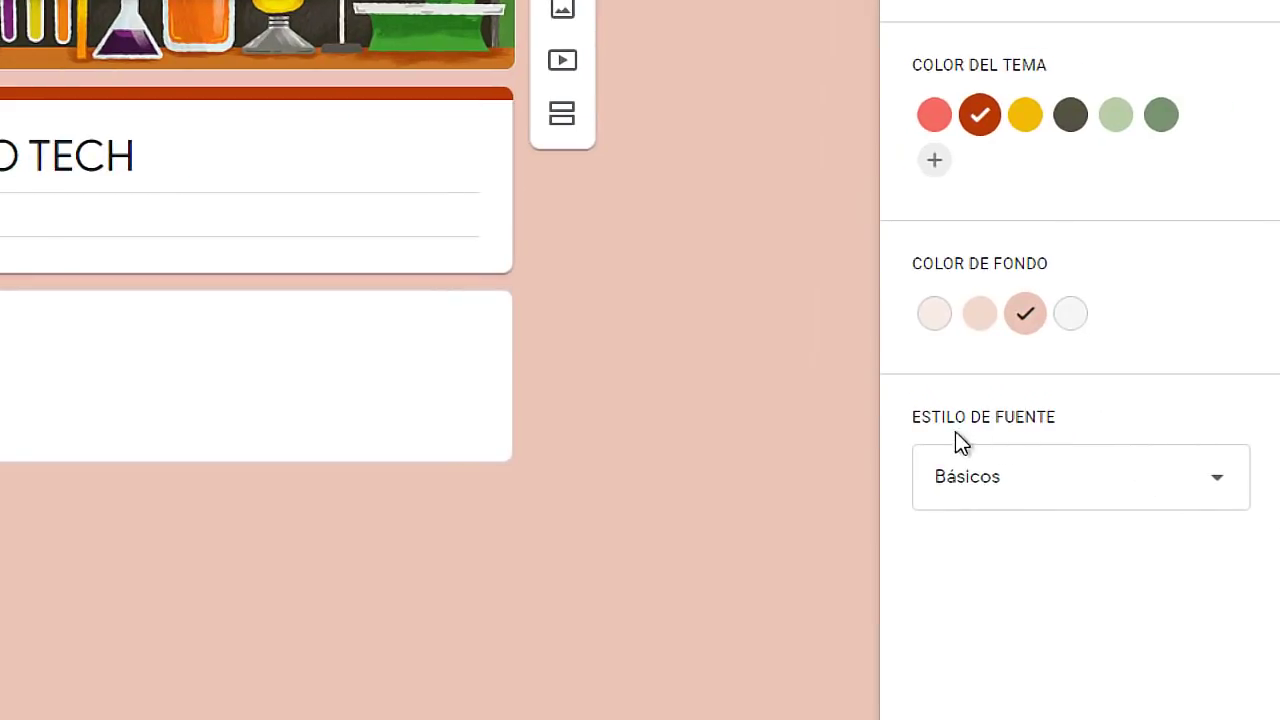
left_click(1051, 486)
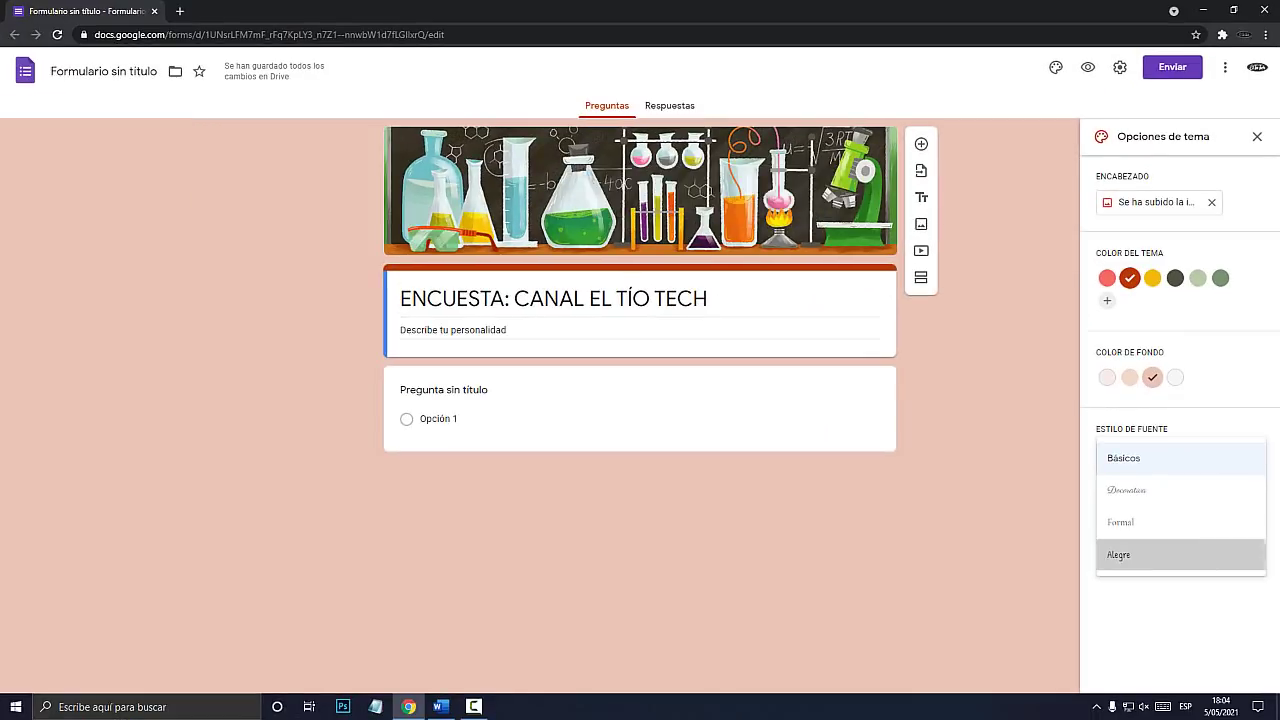
left_click(979, 650)
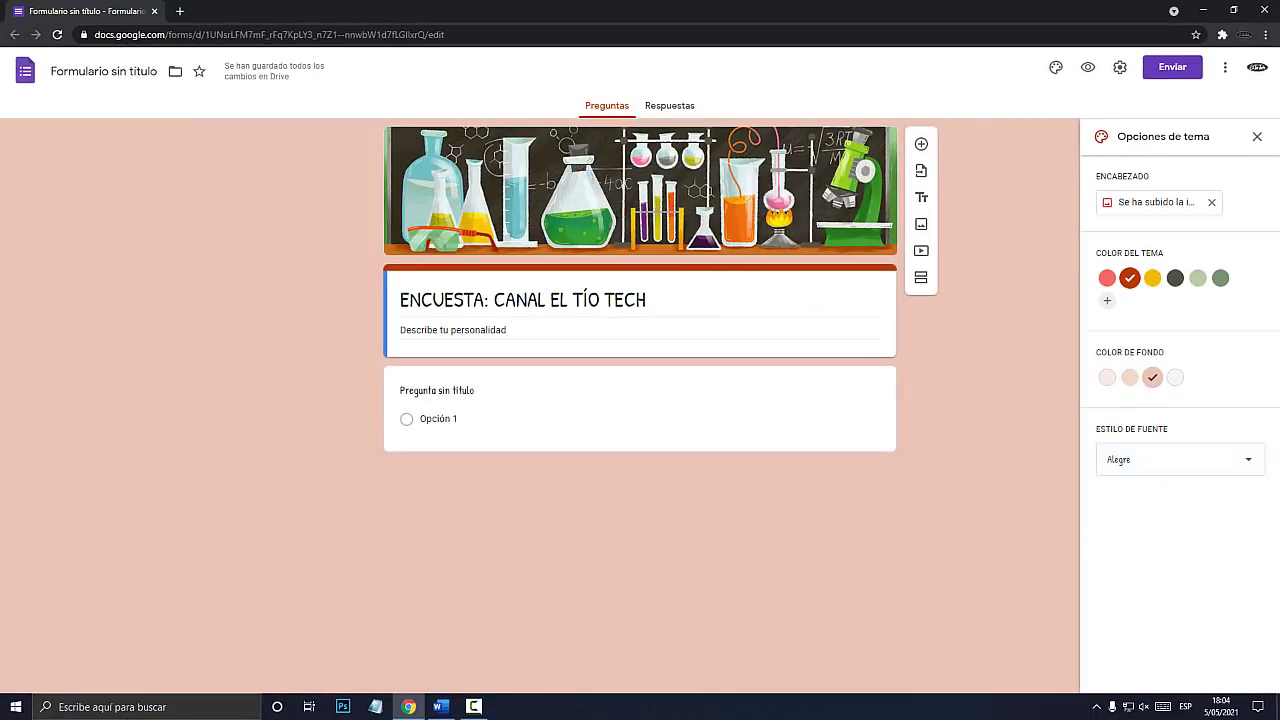
left_click(1120, 434)
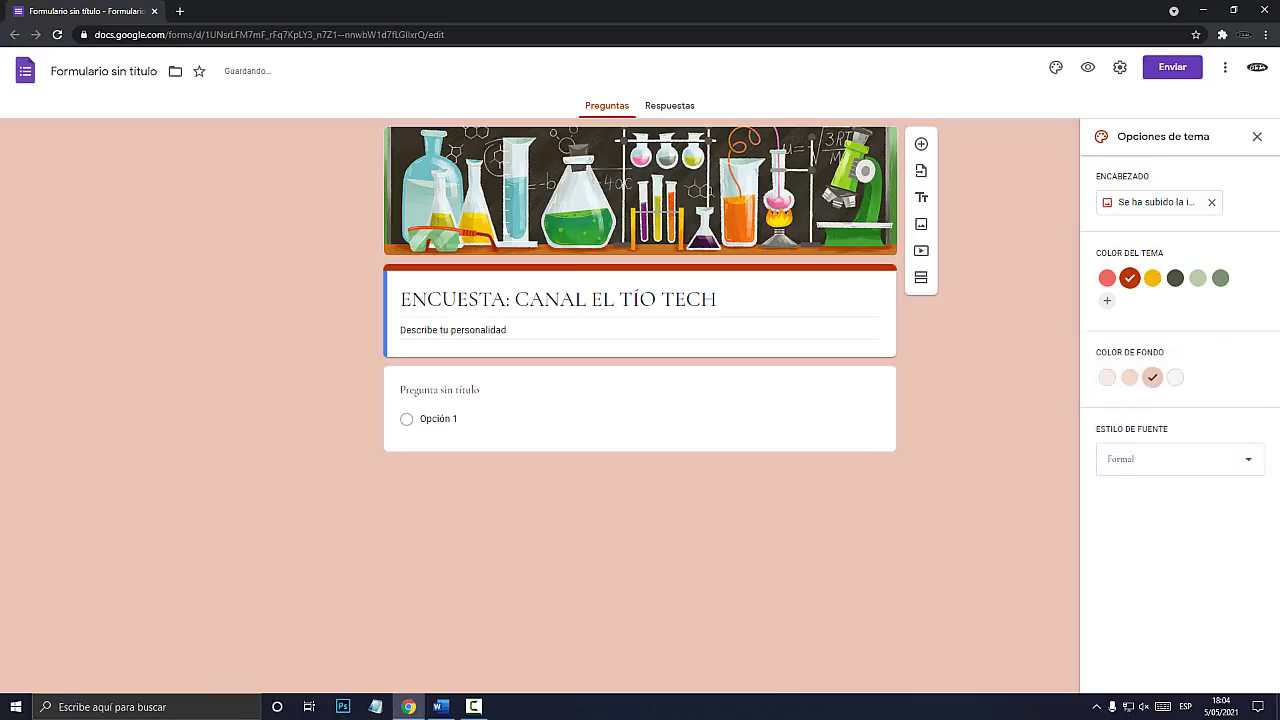
left_click(1120, 434)
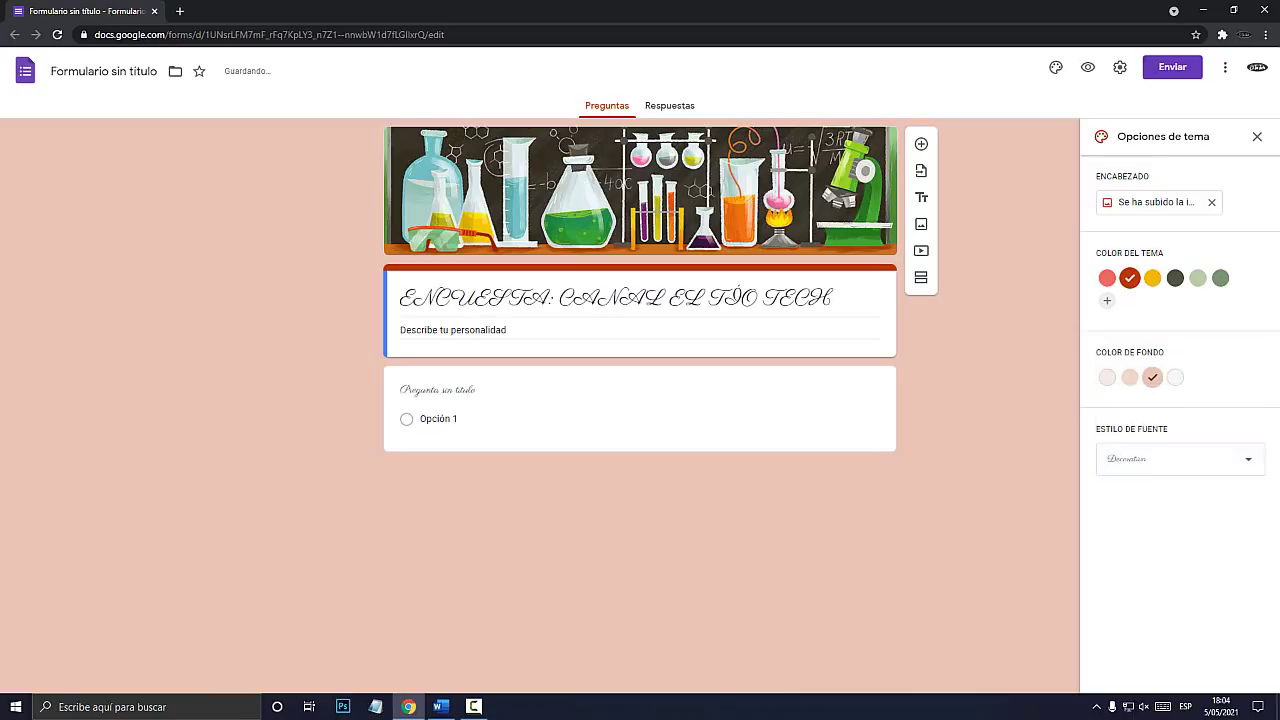
left_click(1180, 459)
left_click(1120, 424)
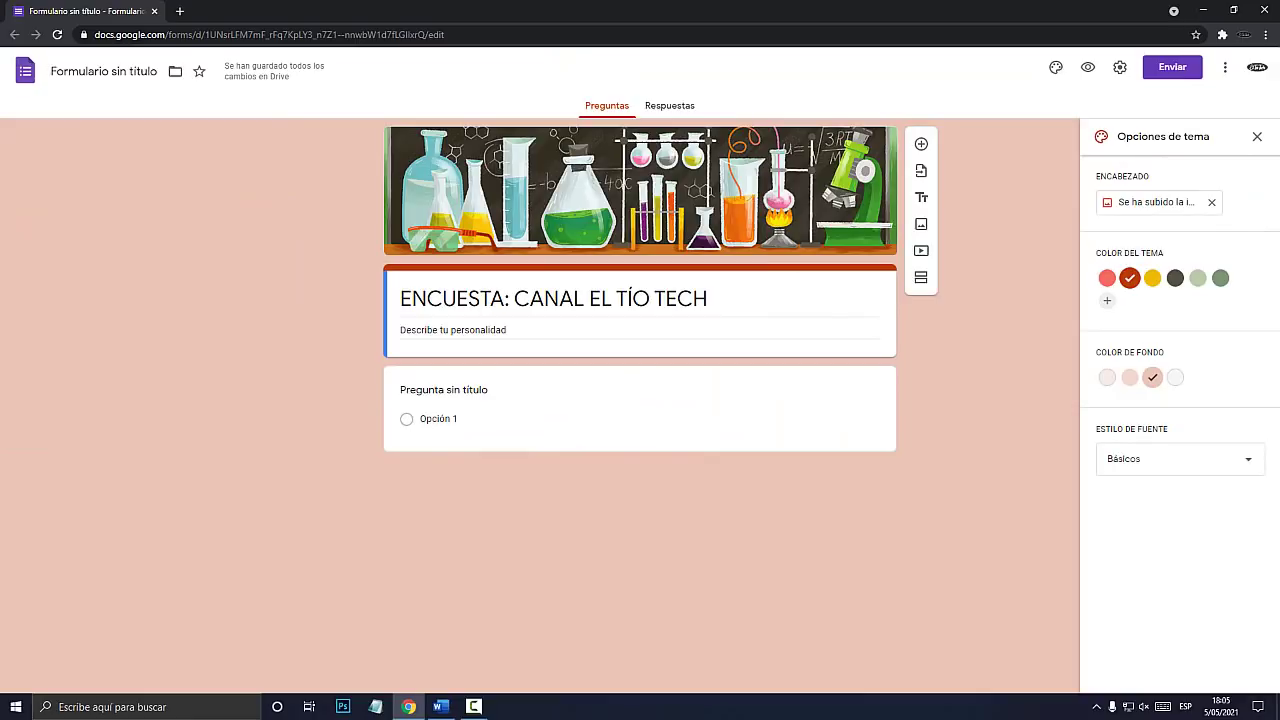
key("super+plus")
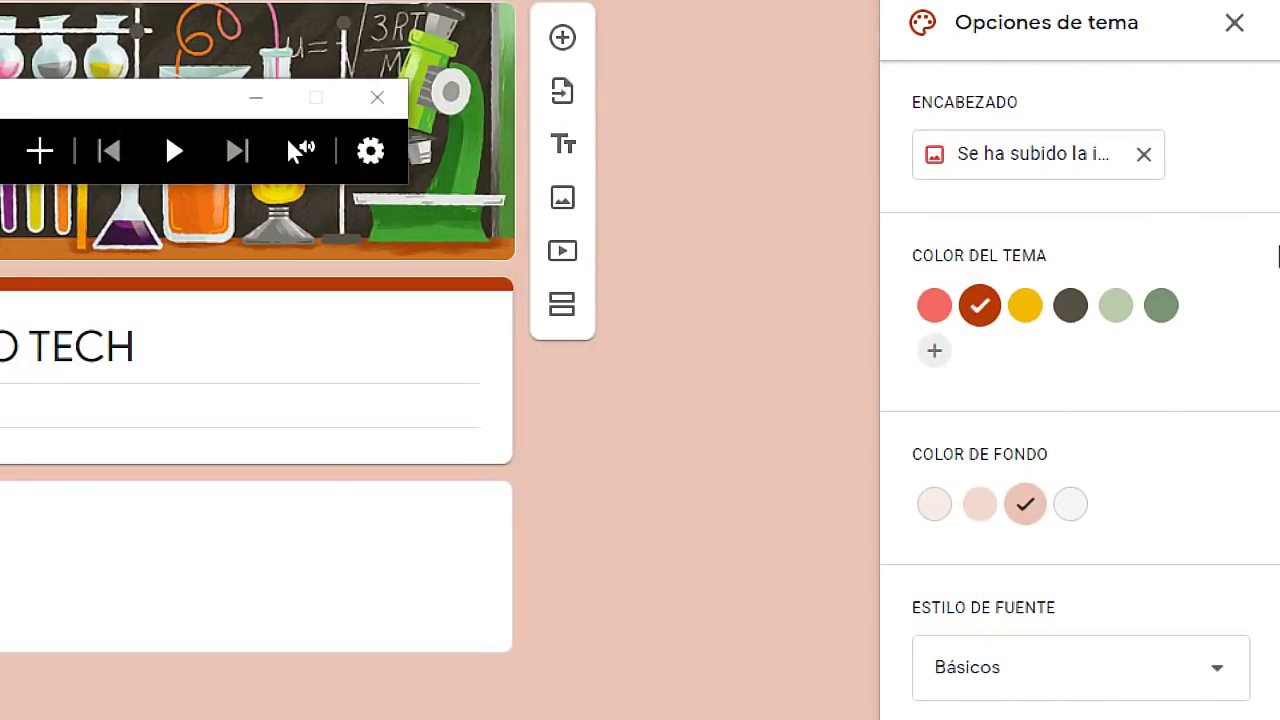
key("super+Escape")
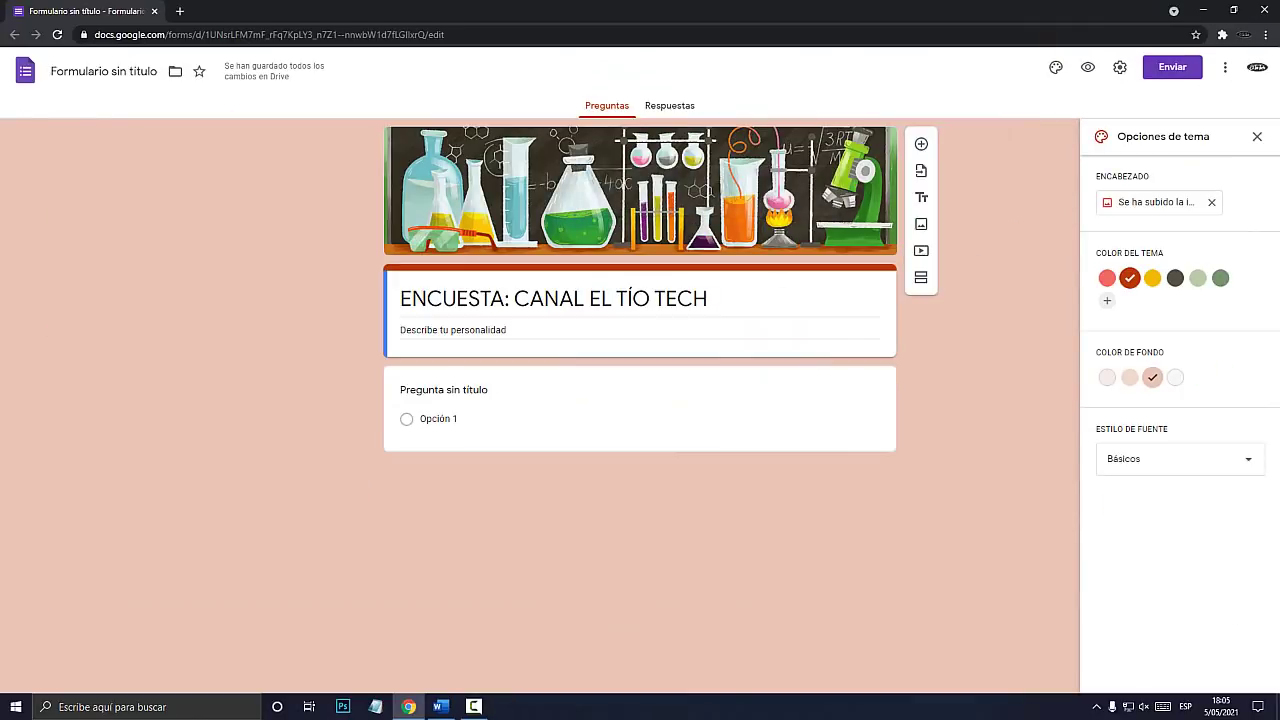
key("super+plus")
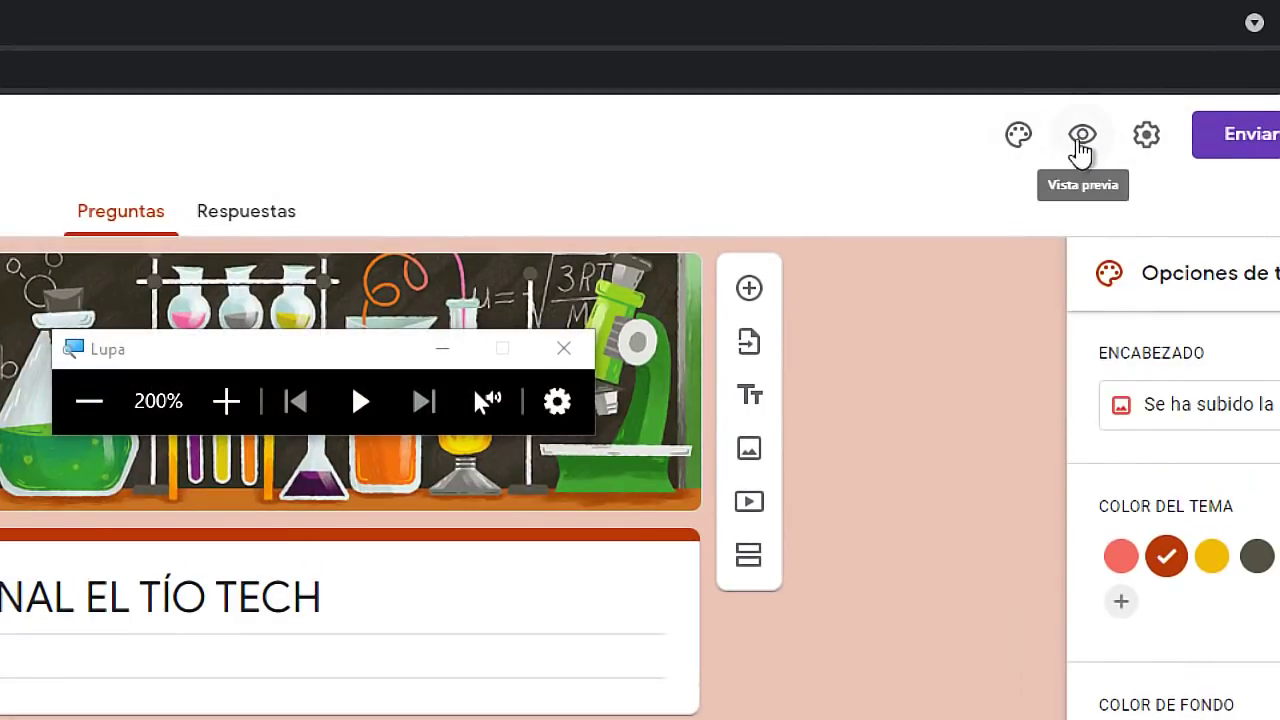
Preview the form as respondents see it, close the preview, and open the first question.
key("super+Escape")
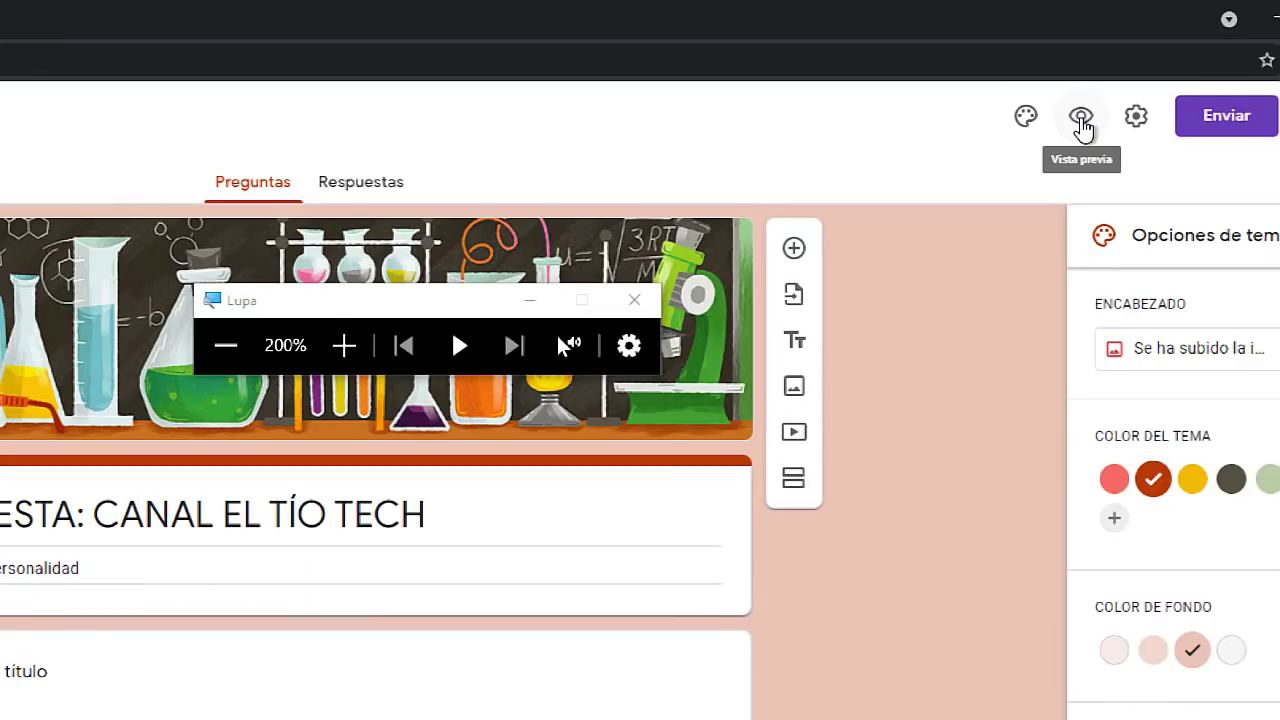
left_click(1088, 67)
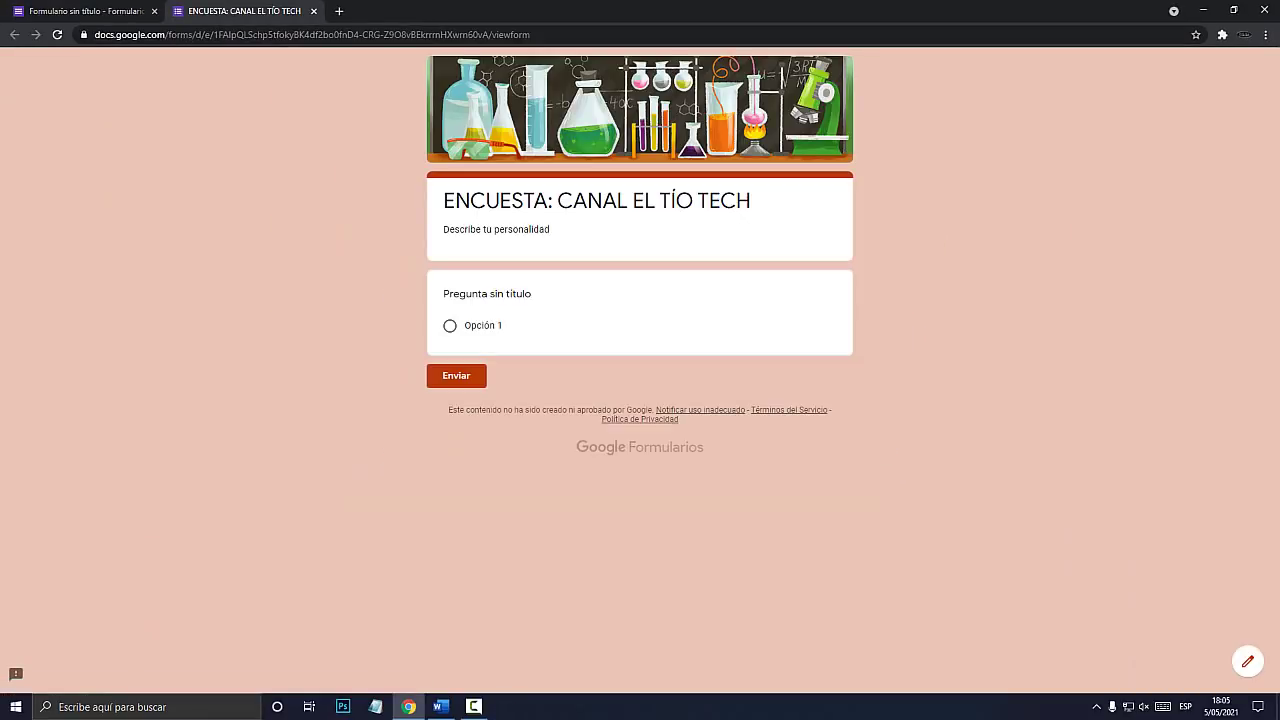
key("ctrl+Tab")
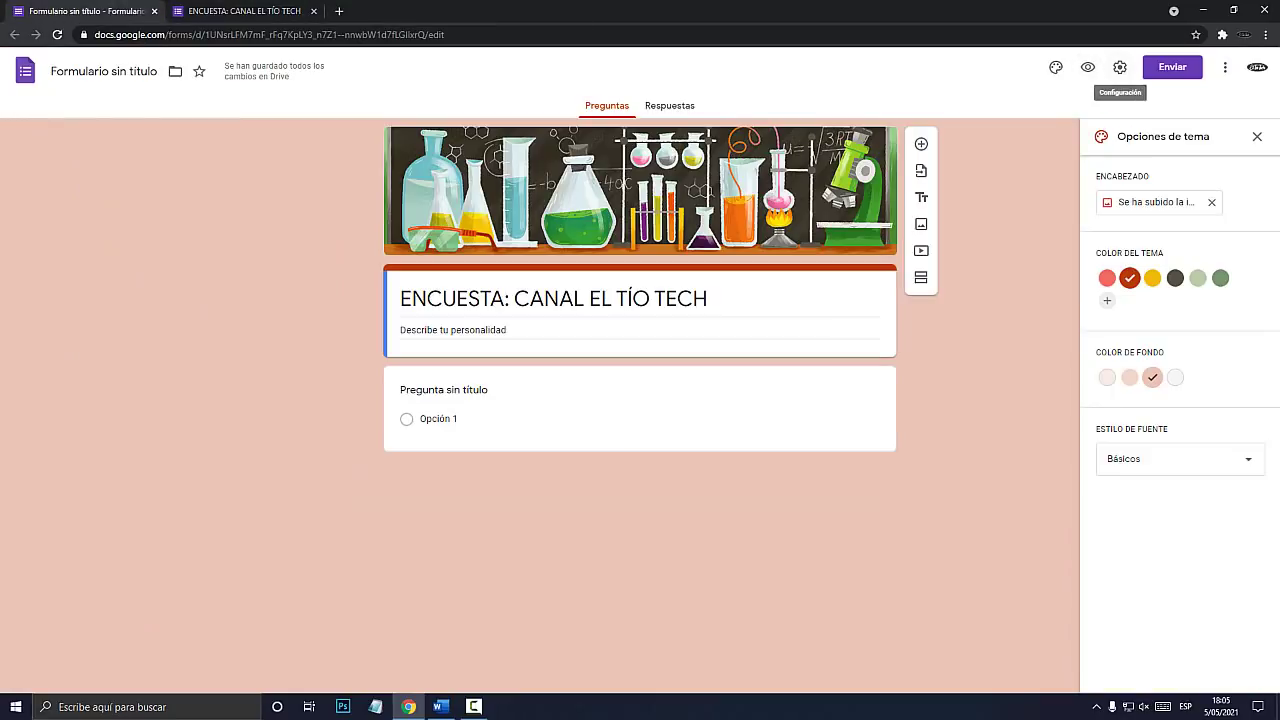
key("super+plus")
key("super+Escape")
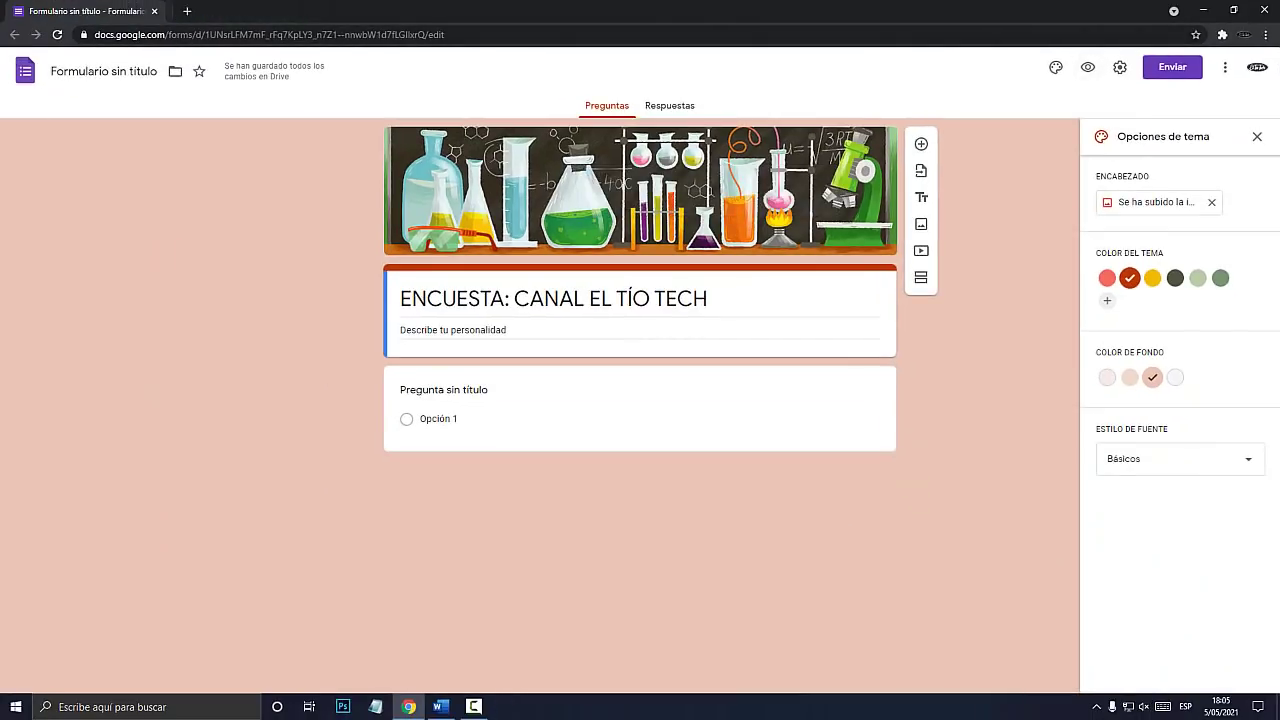
left_click(1088, 67)
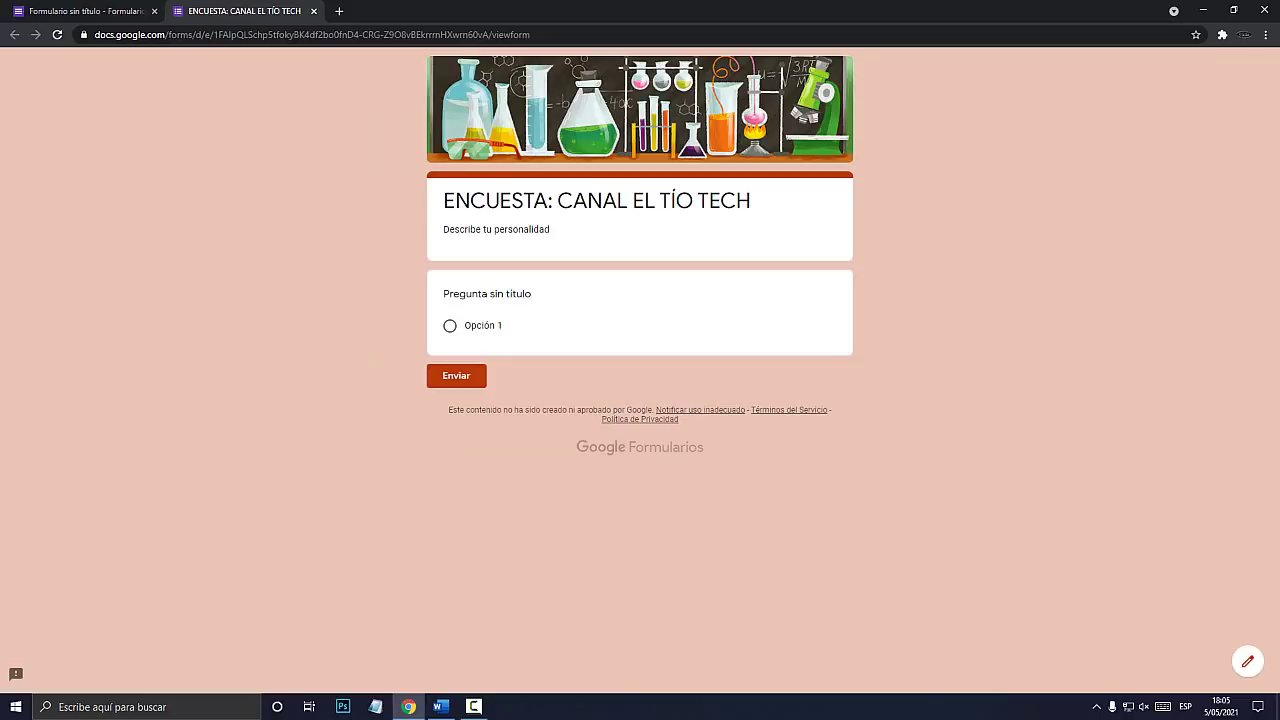
key("ctrl+w")
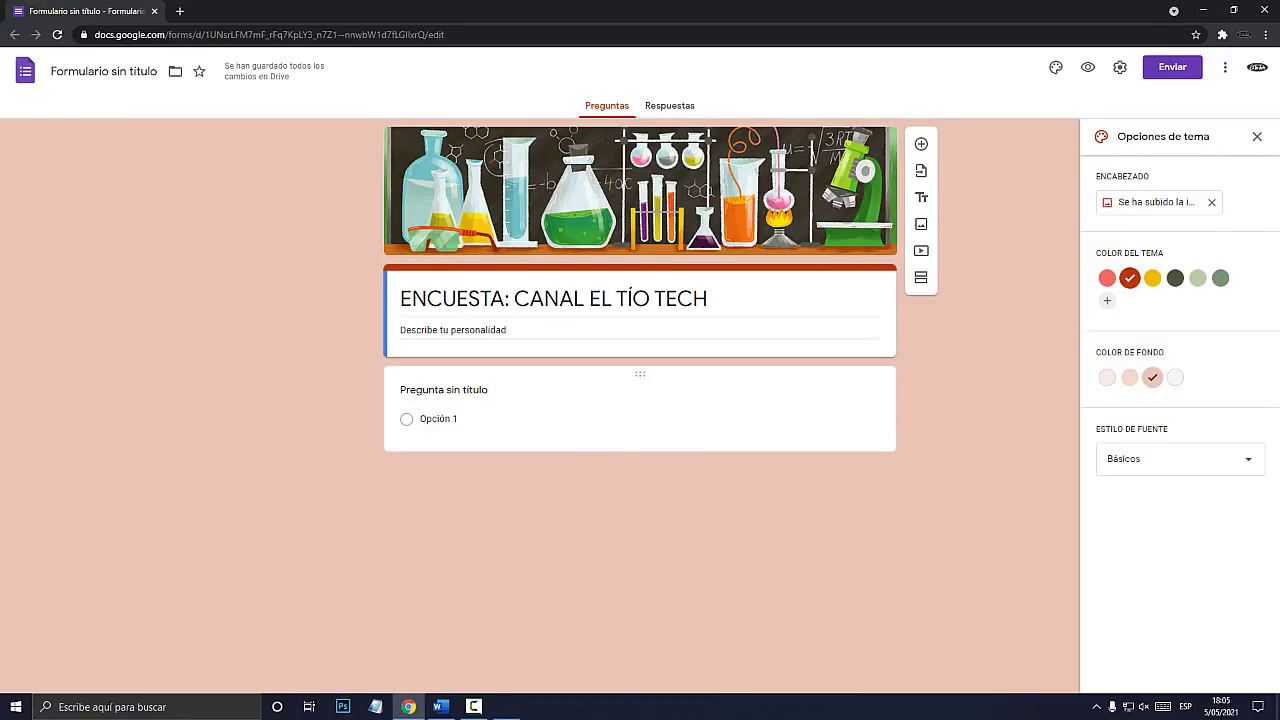
key("super+plus")
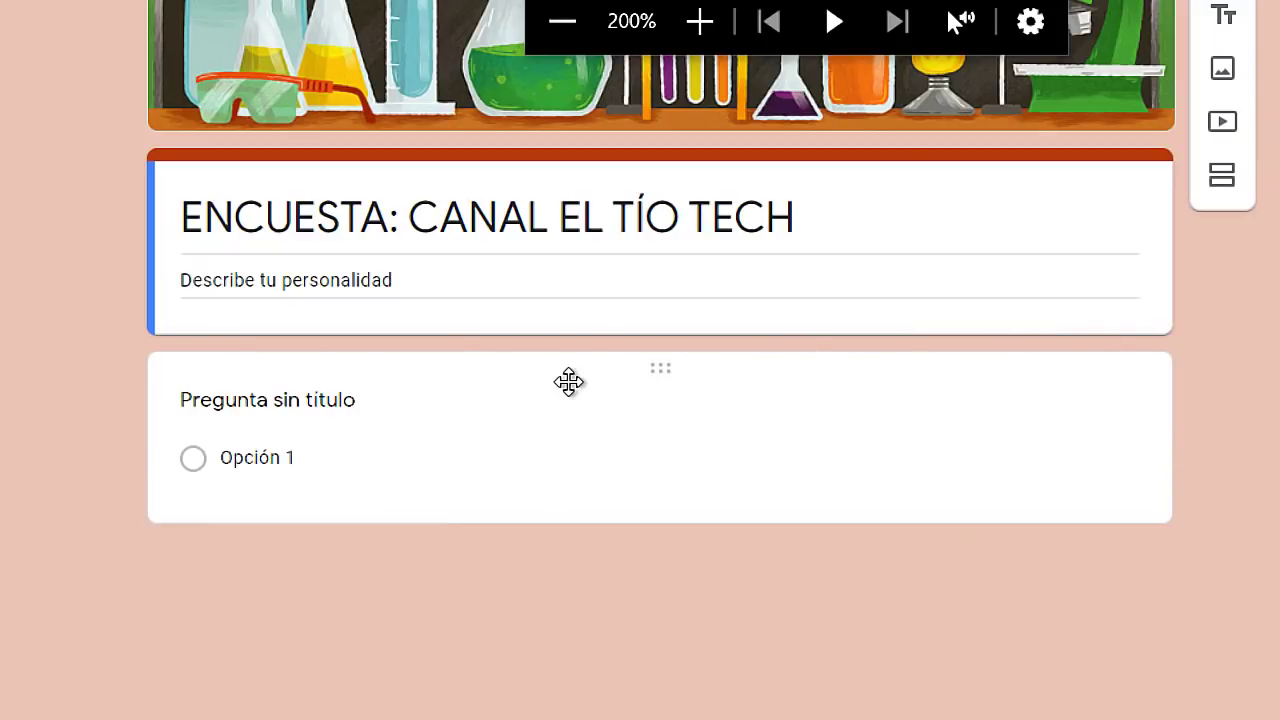
left_click(568, 382)
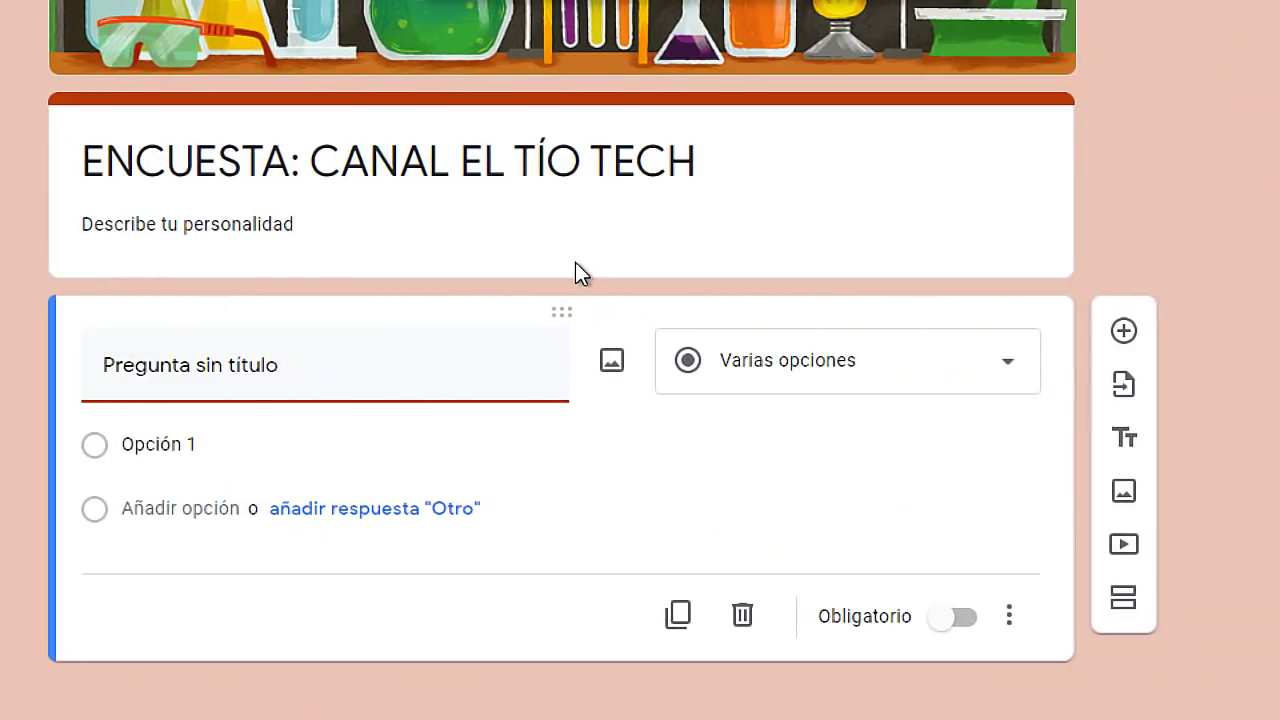
Change the untitled first question's type from multiple choice to Respuesta corta.
left_click(577, 209)
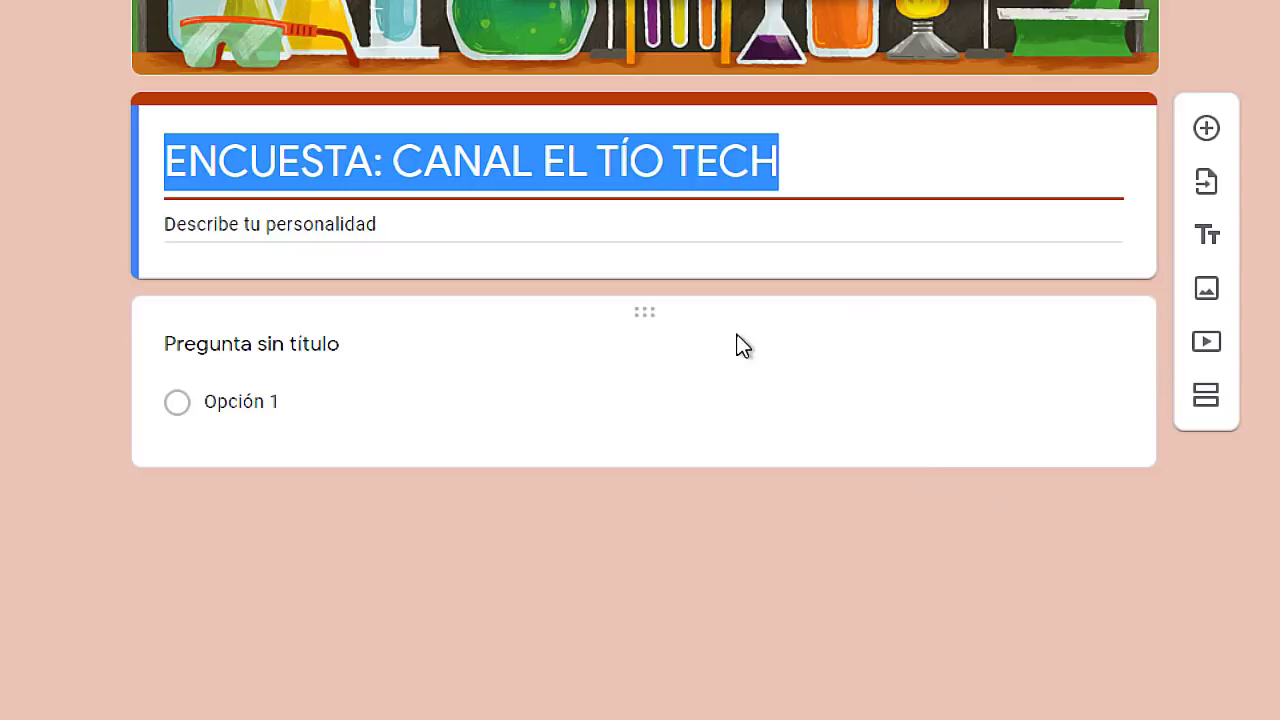
left_click(636, 318)
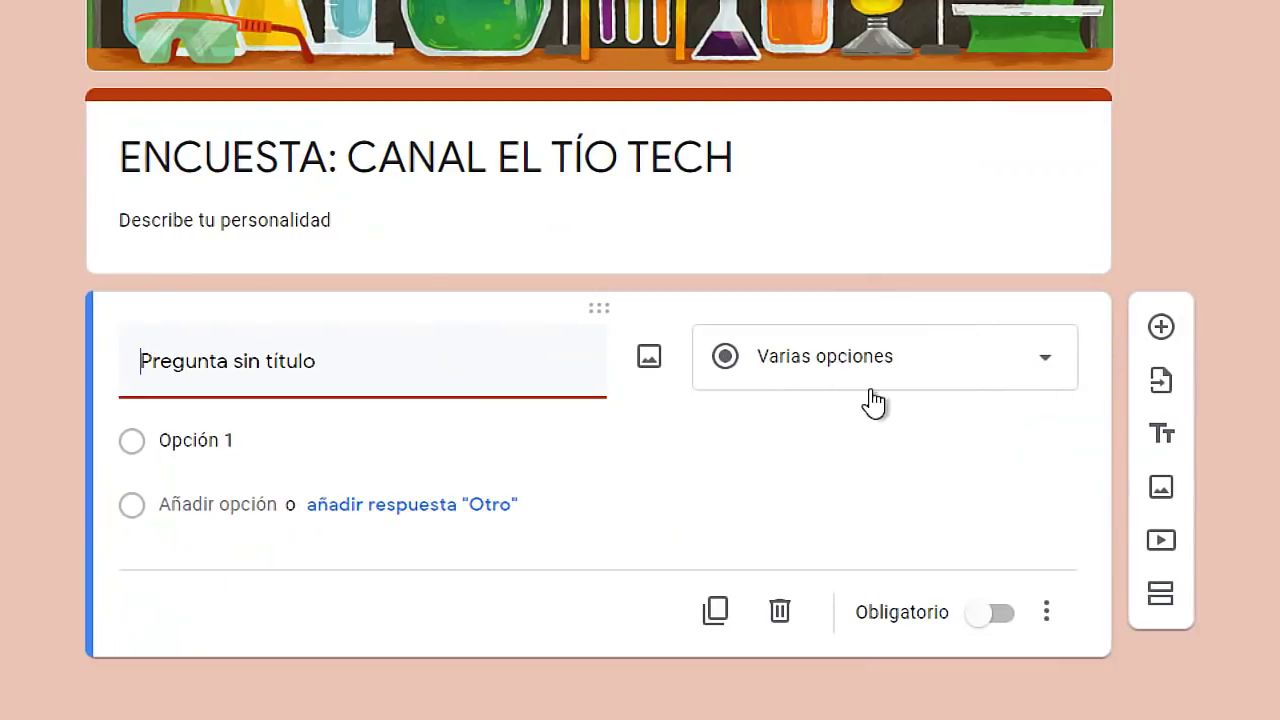
left_click(1040, 368)
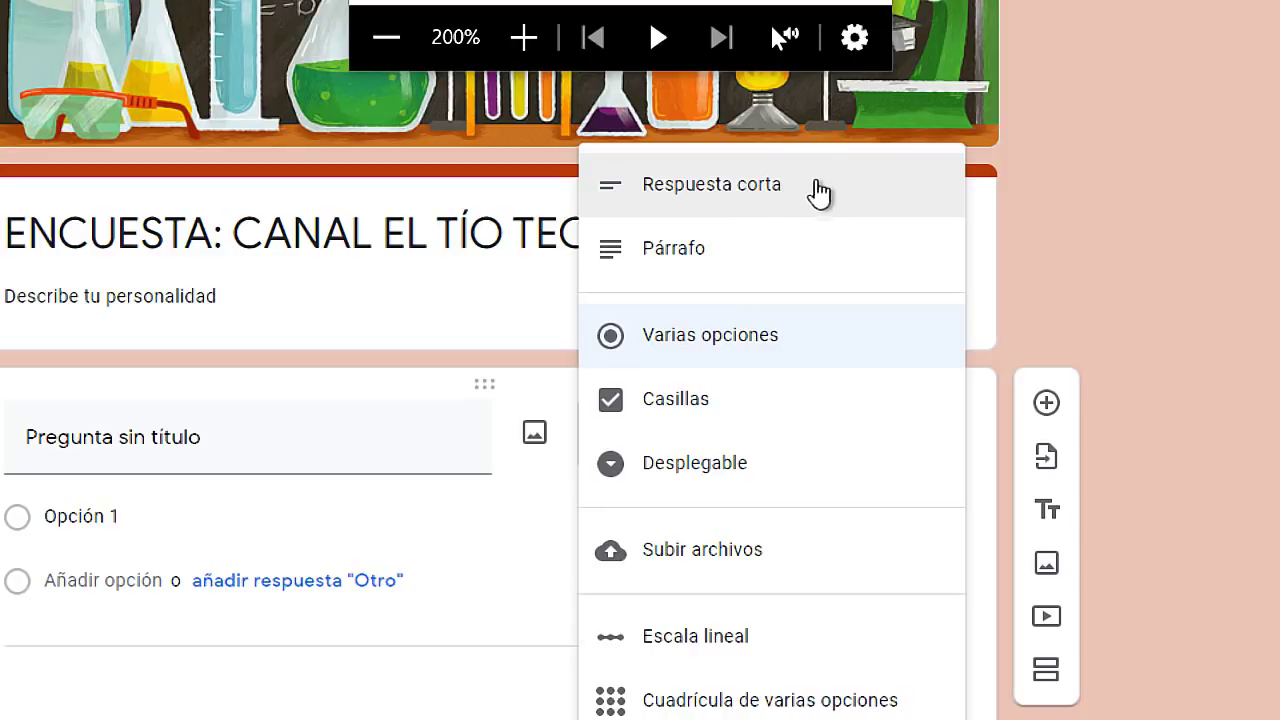
left_click(792, 197)
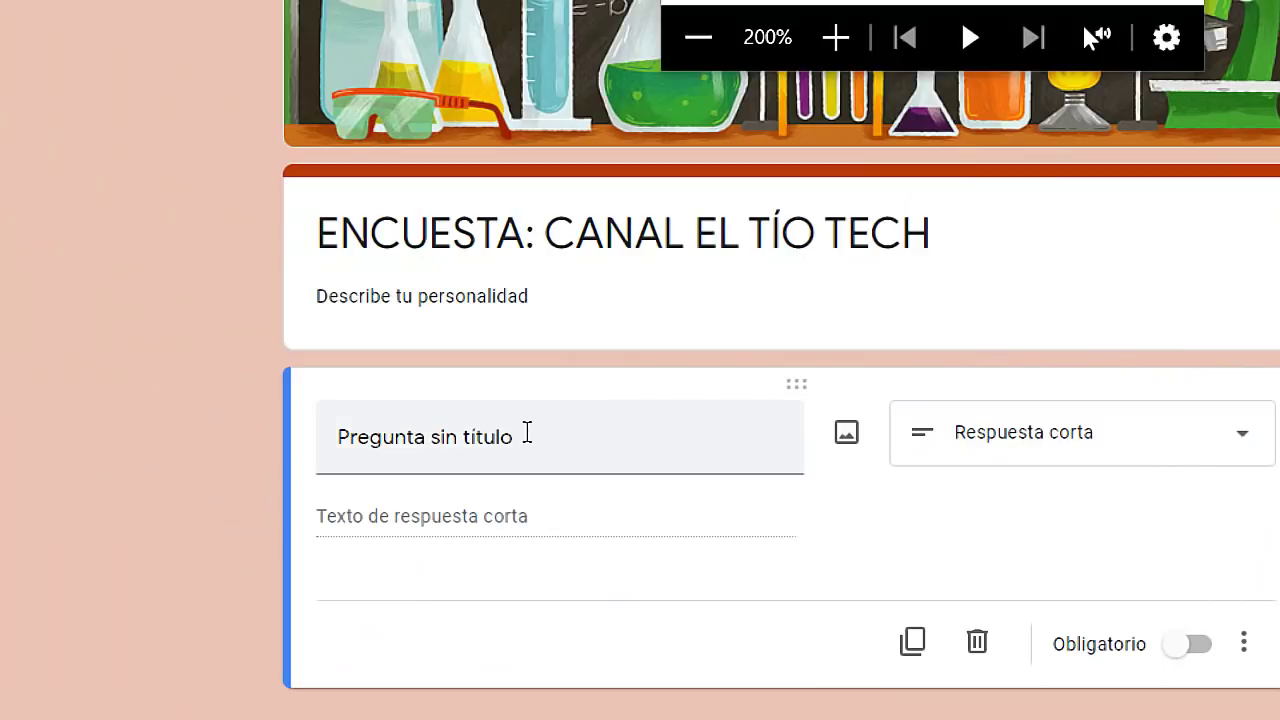
Title the first question 'Nombres y Apellidos', keeping it a Respuesta corta question.
left_click(527, 434)
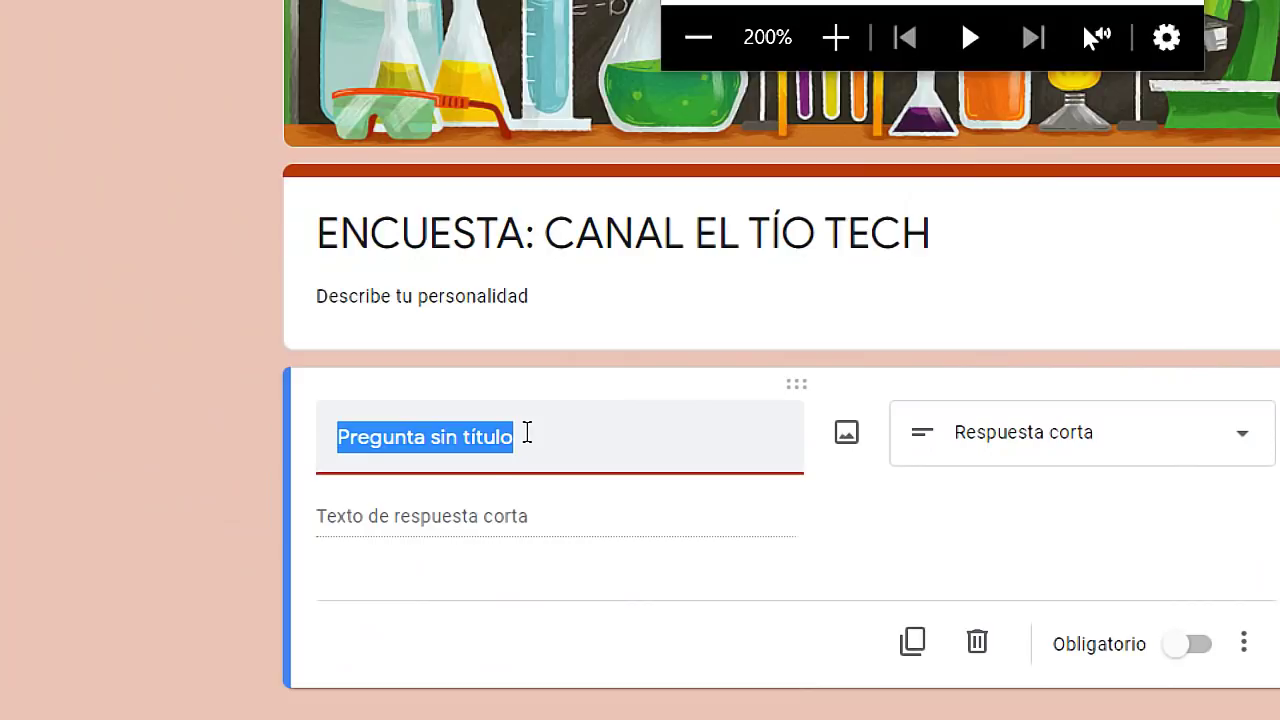
type("Nomb")
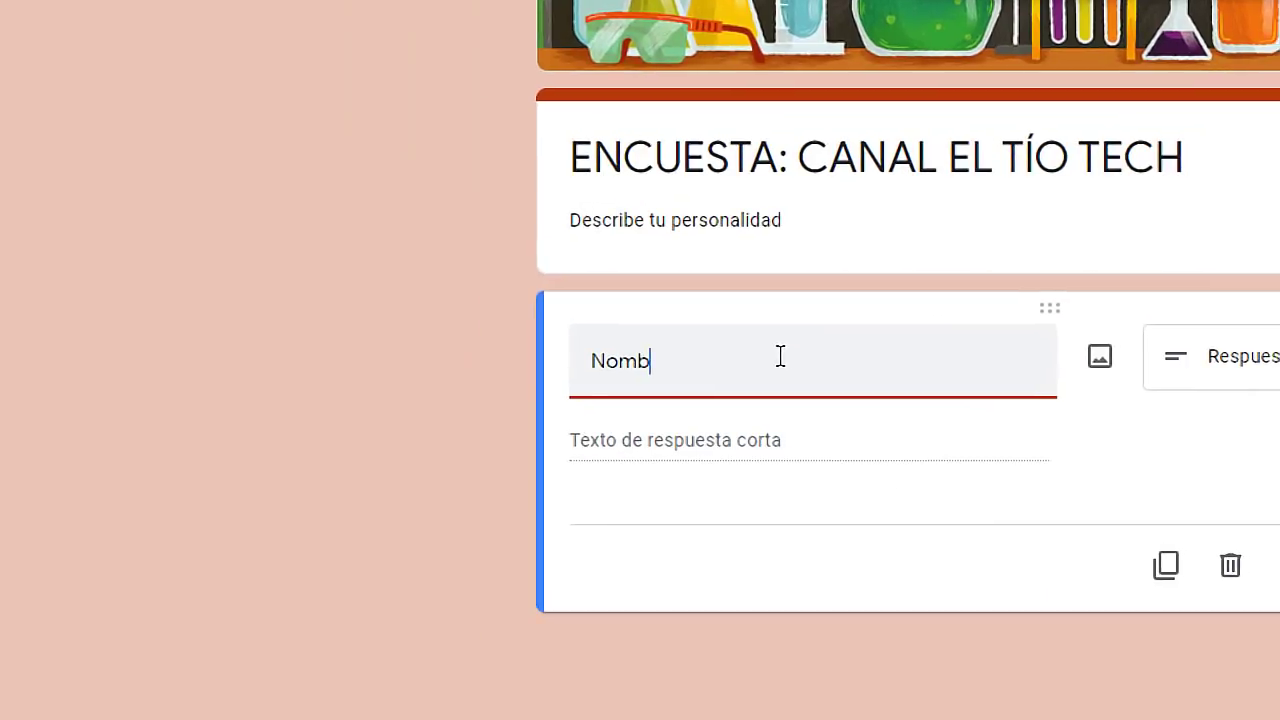
type("re y Ape")
key("BackSpace")
key("BackSpace")
key("BackSpace")
key("BackSpace")
key("BackSpace")
key("BackSpace")
type("s y Apélli")
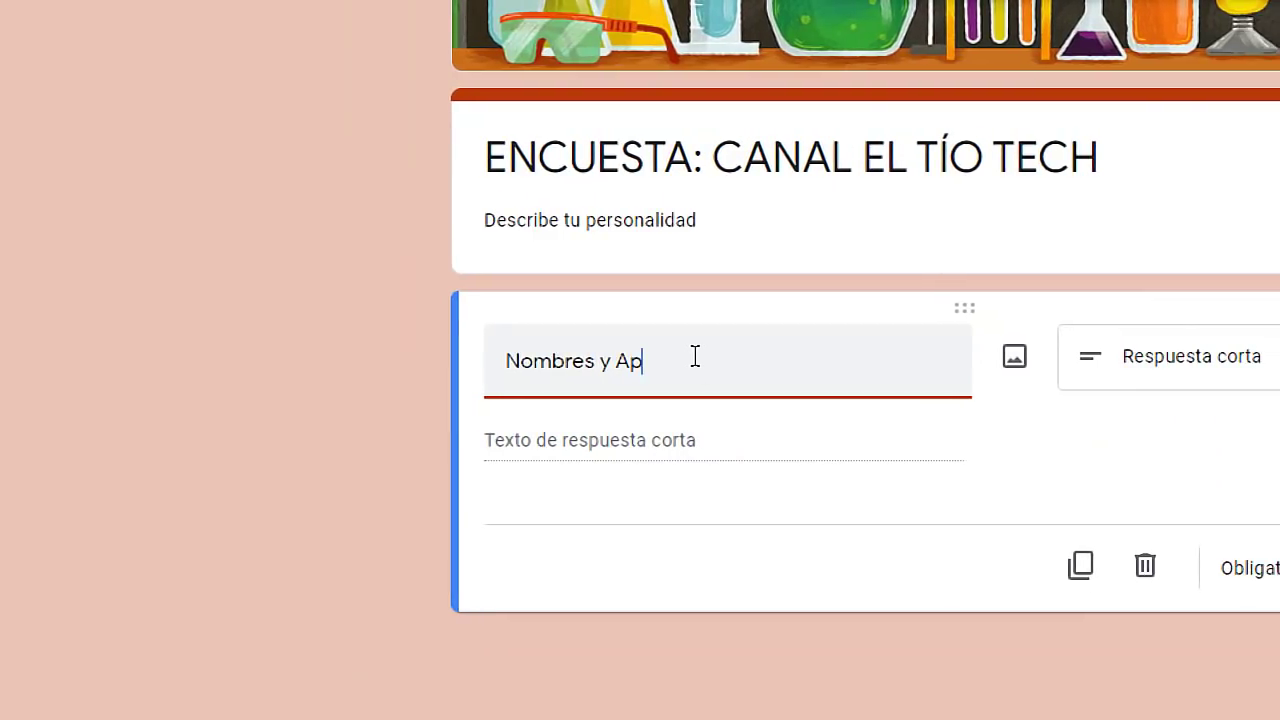
type("dos")
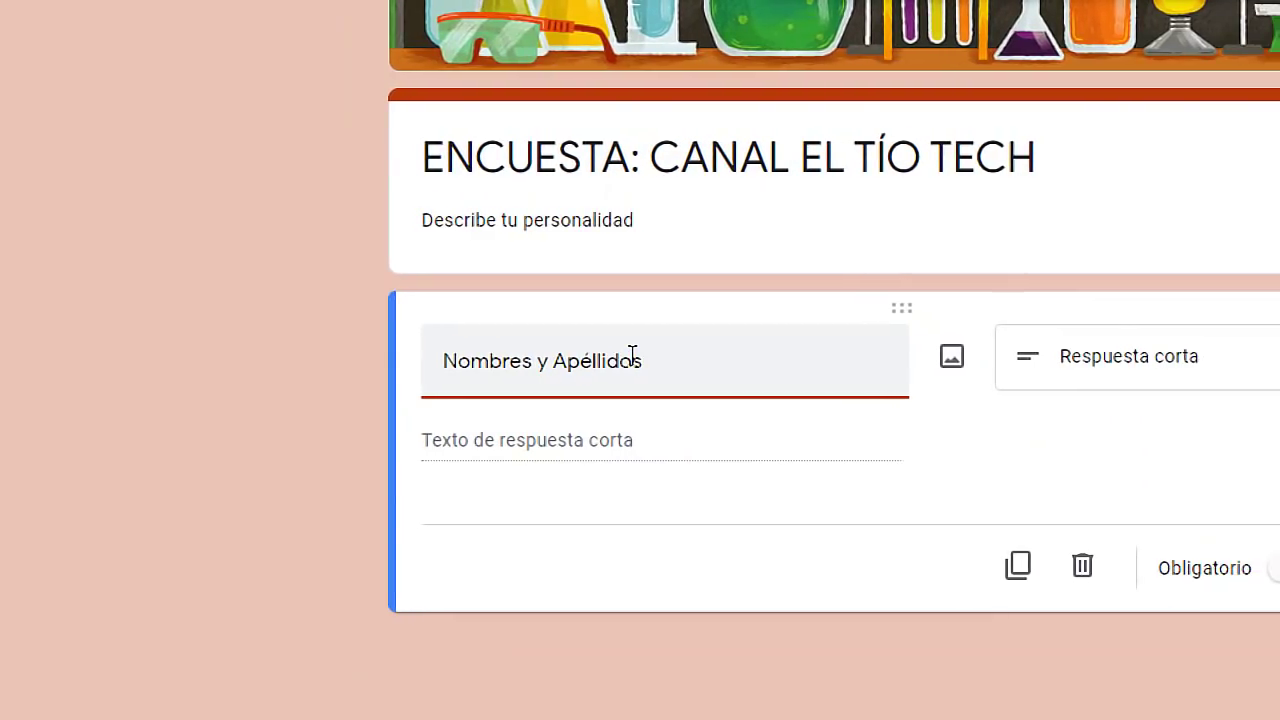
key("BackSpace")
key("BackSpace")
key("BackSpace")
key("BackSpace")
key("BackSpace")
key("BackSpace")
key("BackSpace")
type("ellidos")
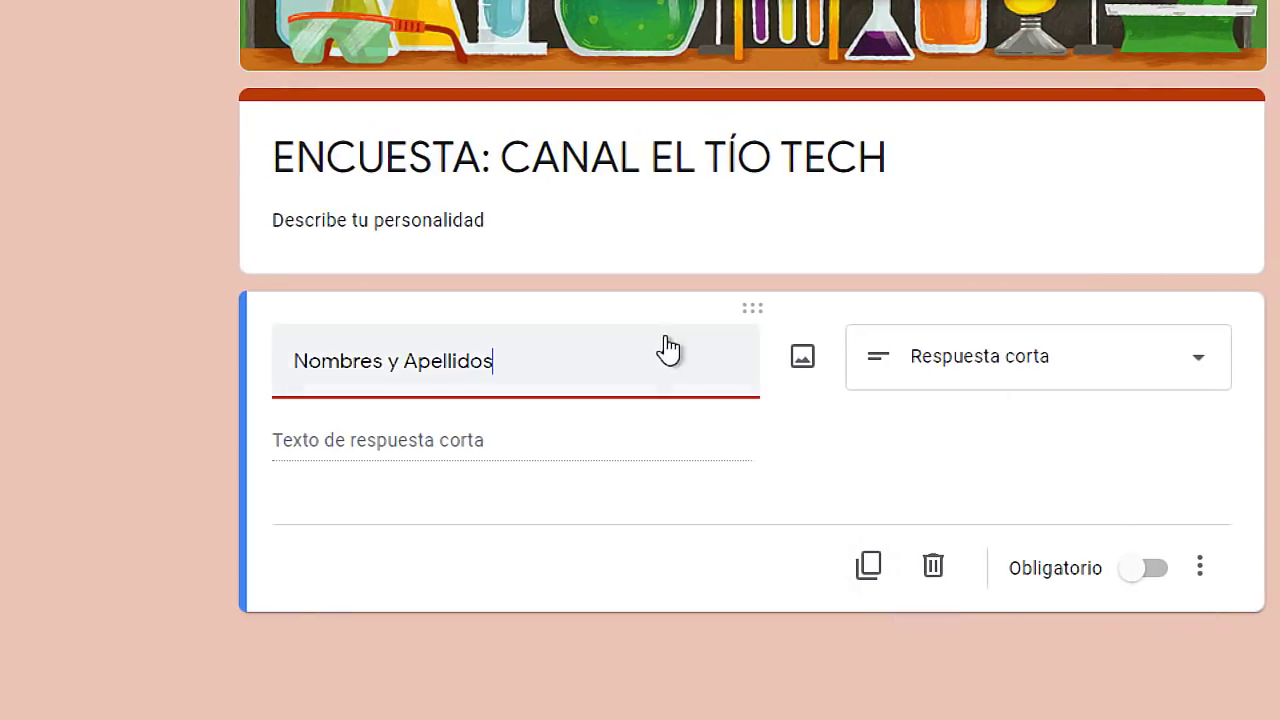
left_click(1127, 366)
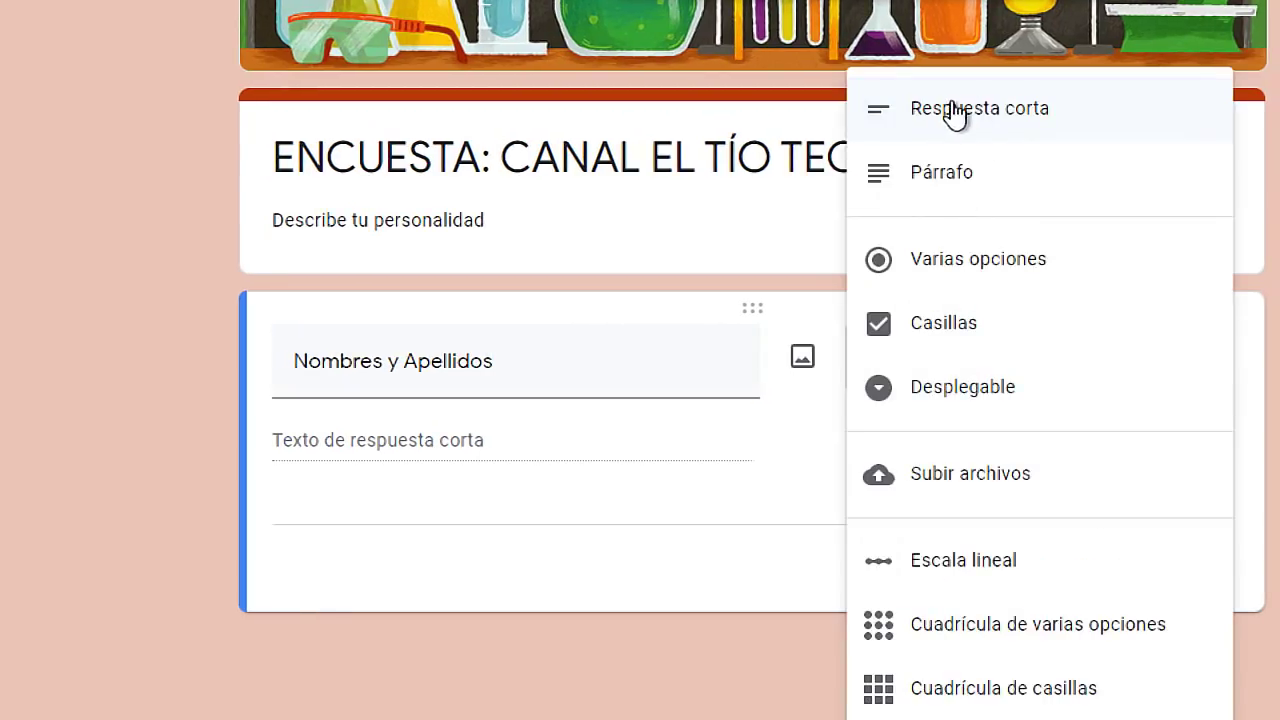
left_click(990, 120)
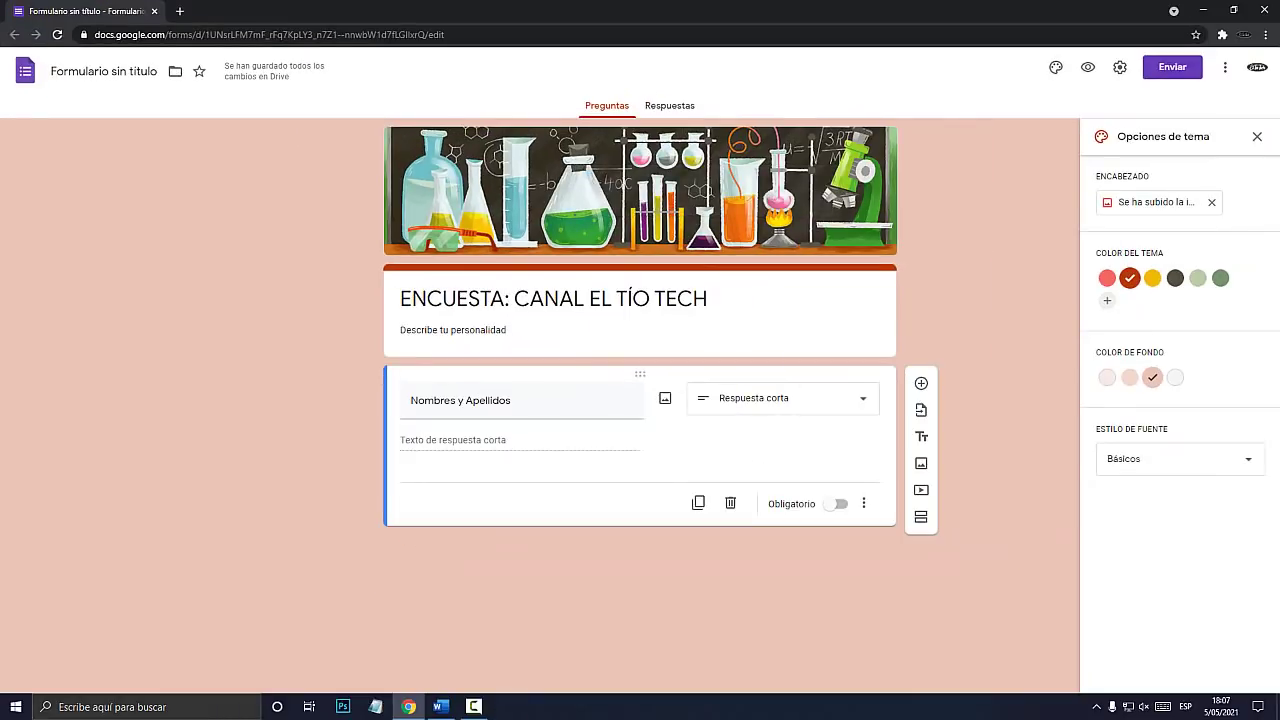
In the preview, type and then erase a test answer in Nombres y Apellidos, then return to the editor.
key("super+plus")
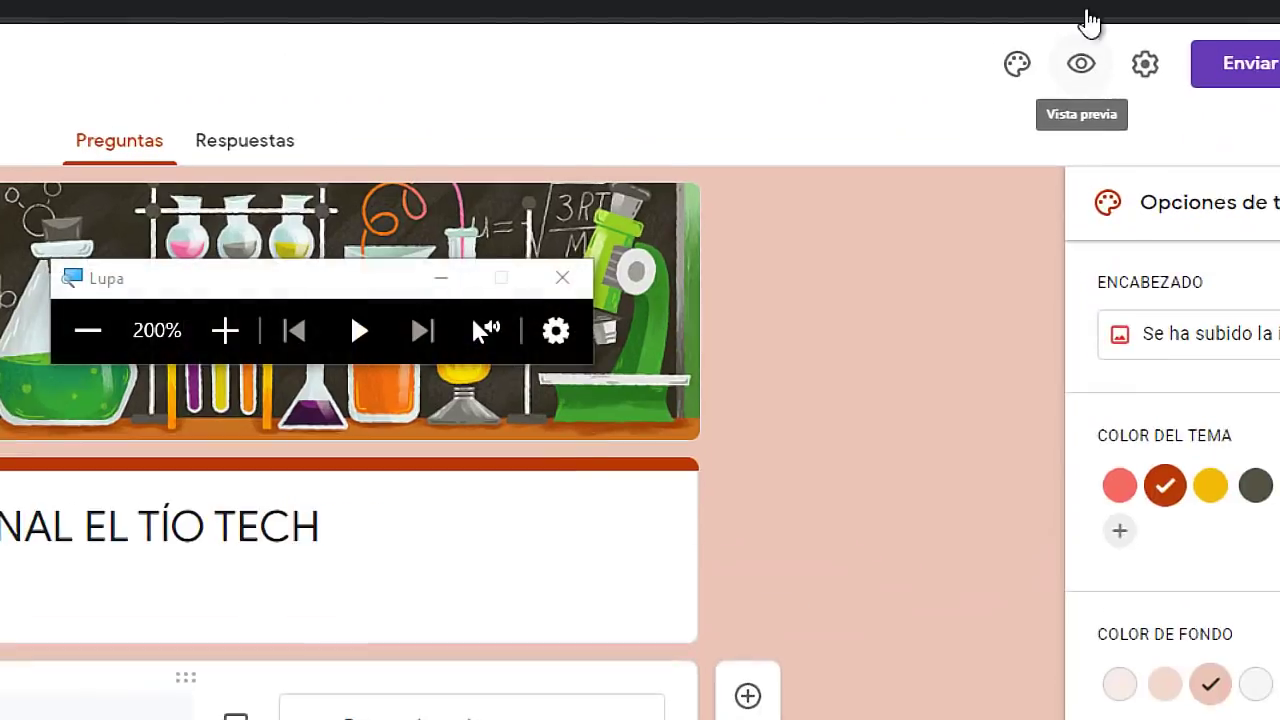
key("super+Escape")
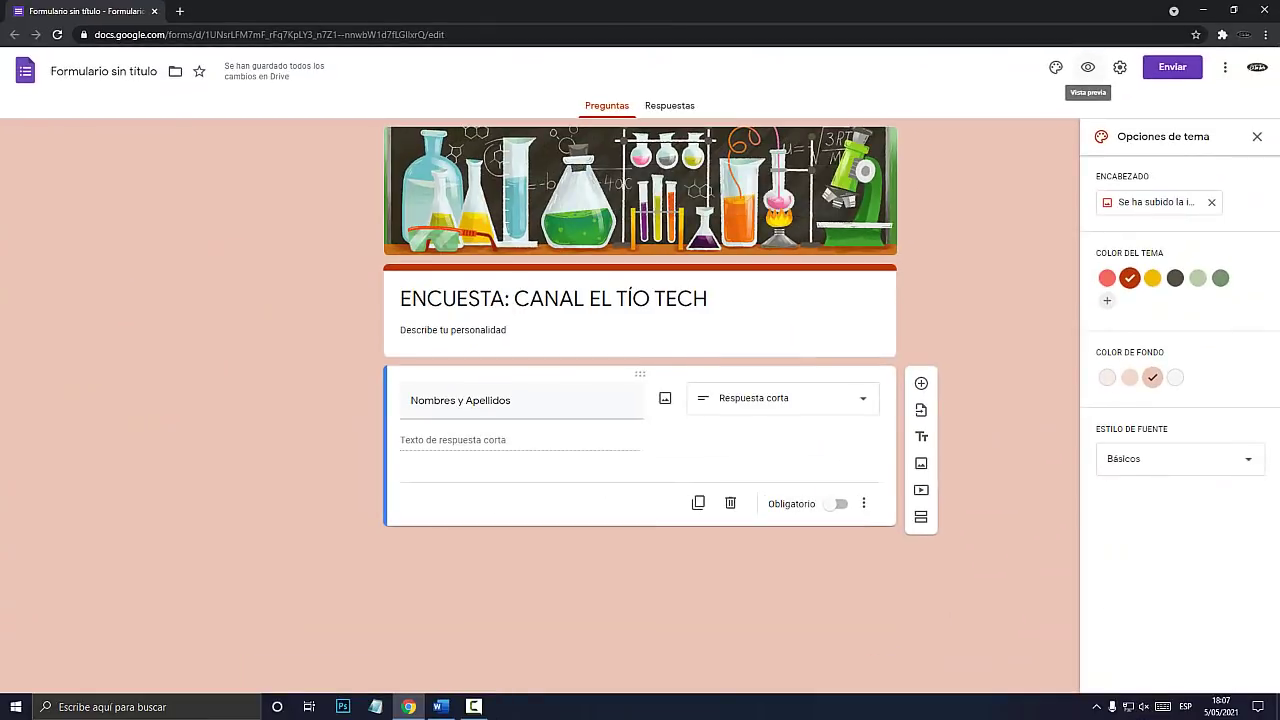
left_click(1088, 67)
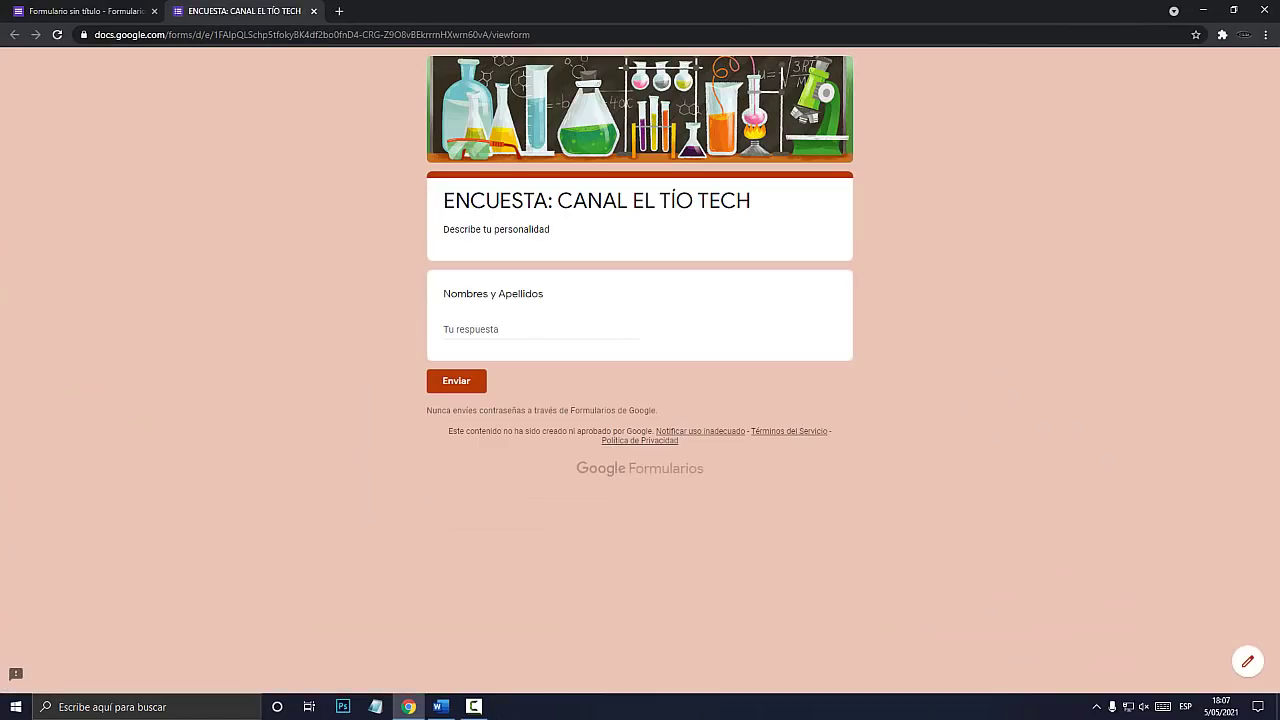
key("super+plus")
left_click(480, 343)
type("aklsdjfh aklsdfh ajksdhf kjdhsj ")
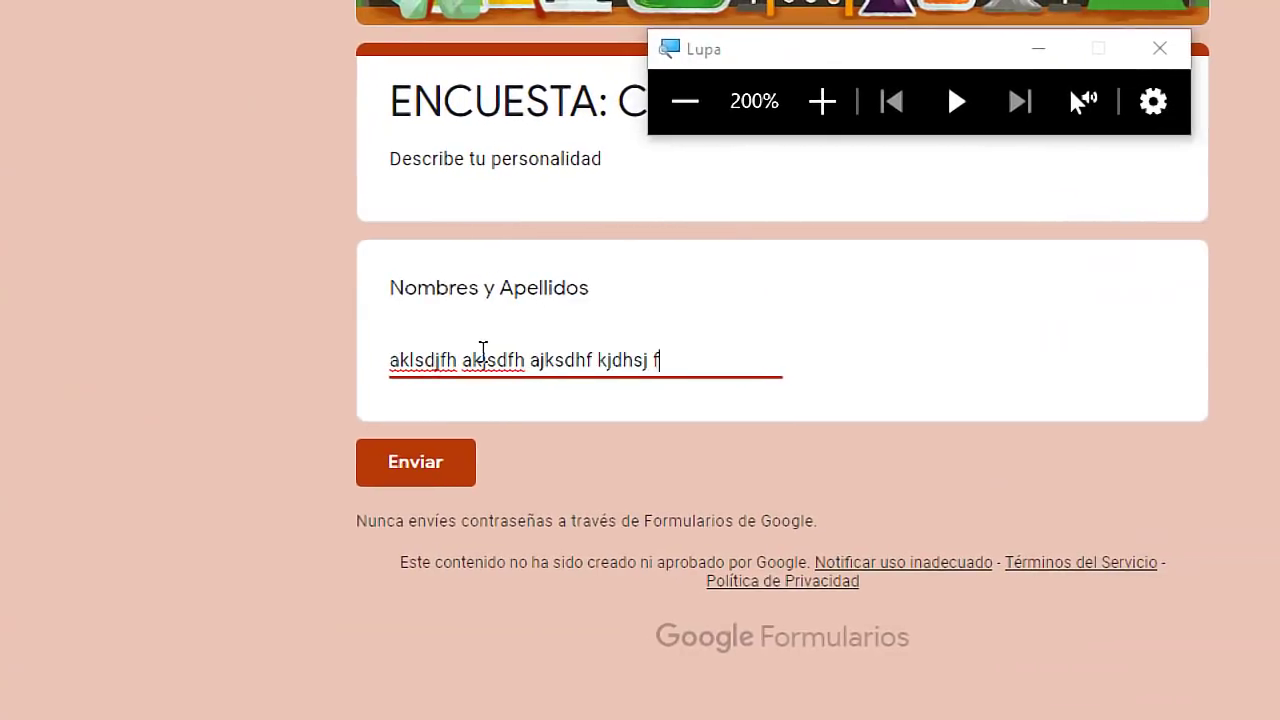
type("fhs jdfhjs dfhjs dhf")
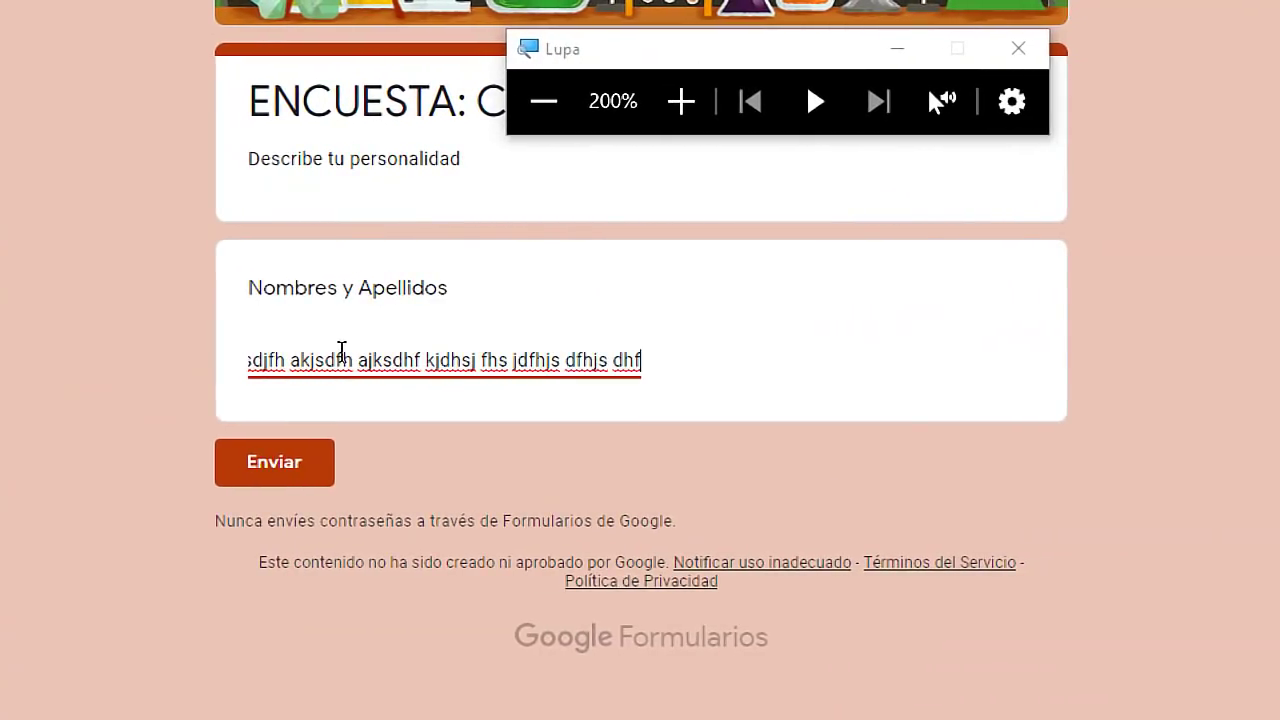
left_click(785, 351)
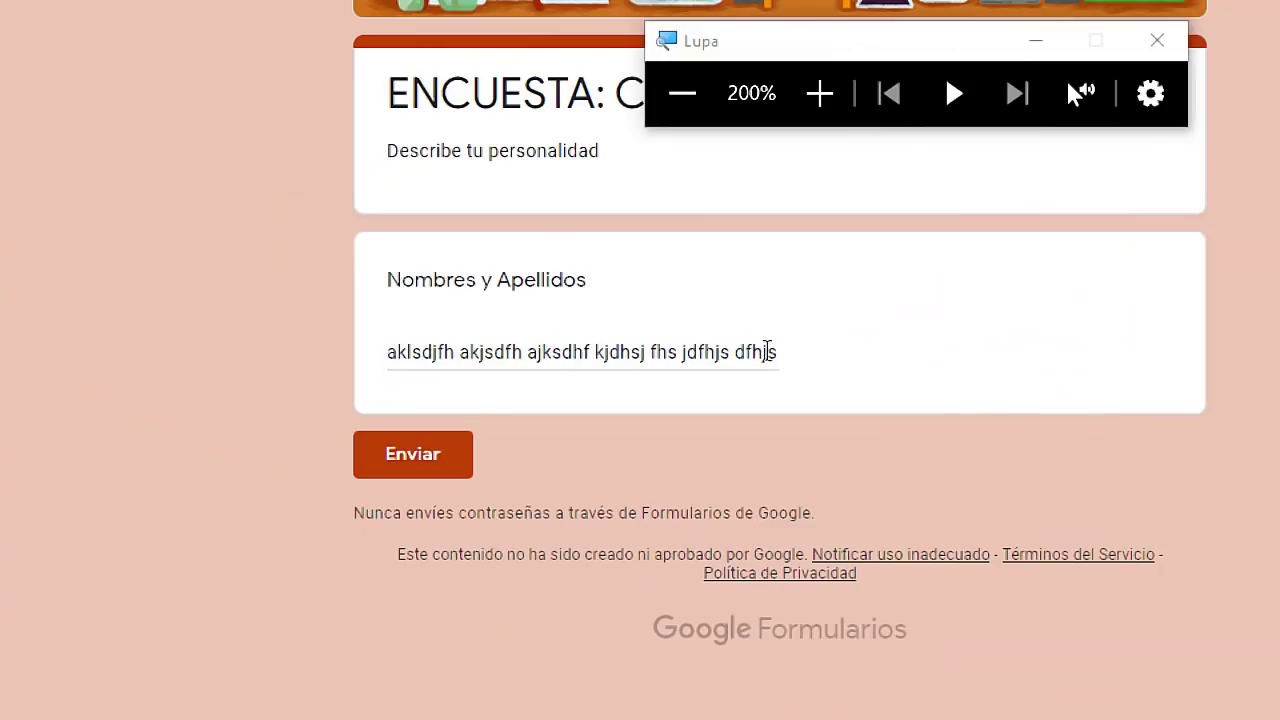
left_click_drag(686, 353, 314, 363)
key("Delete")
key("Delete")
key("Delete")
key("Delete")
key("Delete")
key("Delete")
key("Delete")
key("Delete")
key("Delete")
key("Delete")
key("Delete")
key("Delete")
key("Delete")
key("Delete")
key("Delete")
key("Delete")
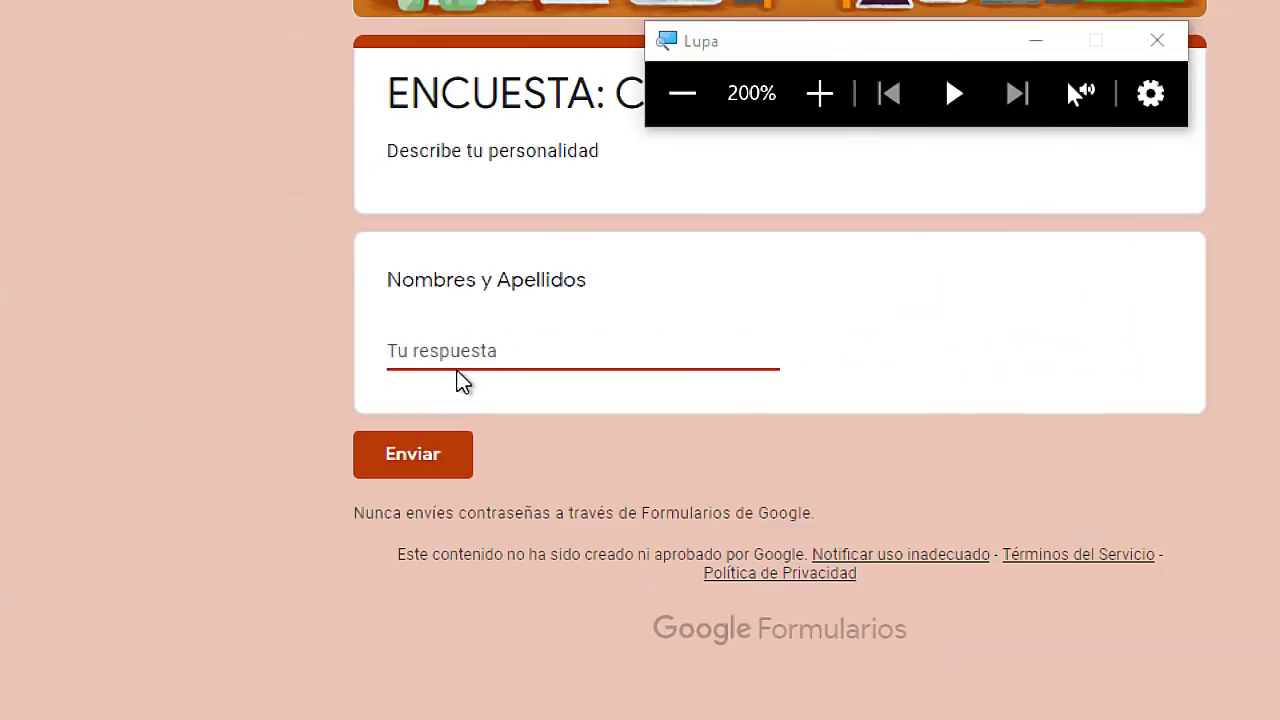
key("super+Escape")
left_click(100, 11)
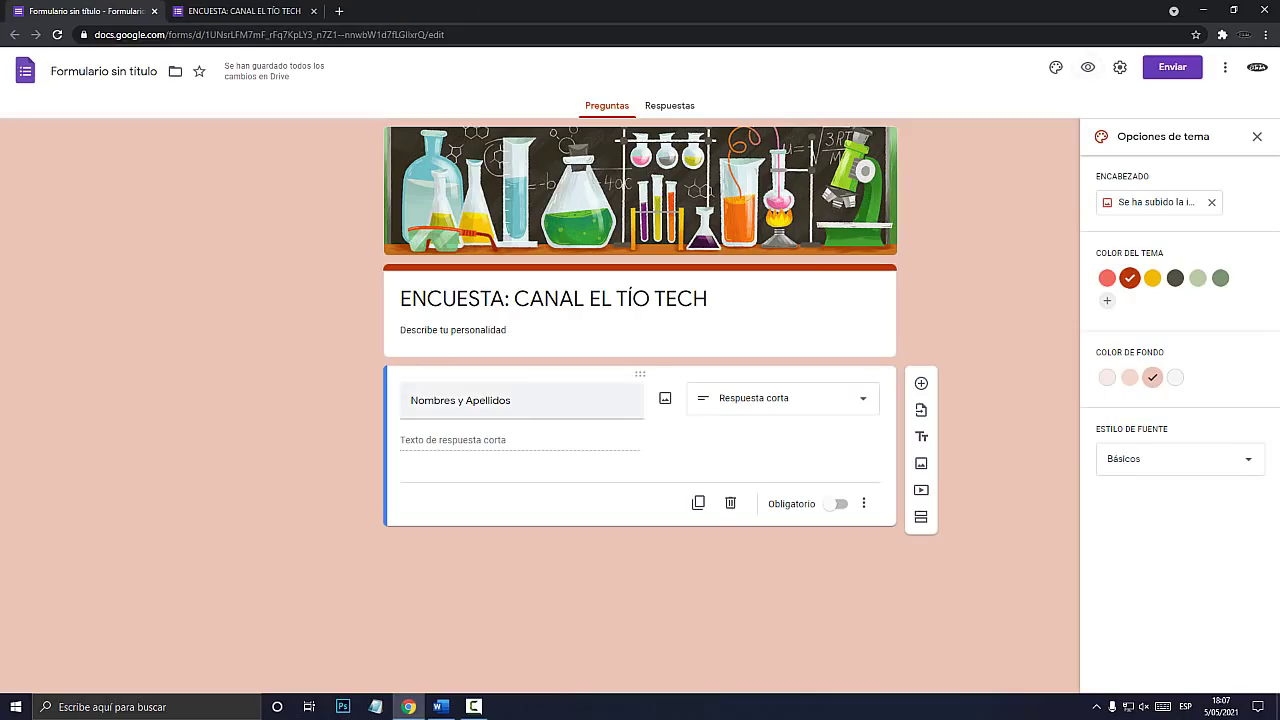
key("super+plus")
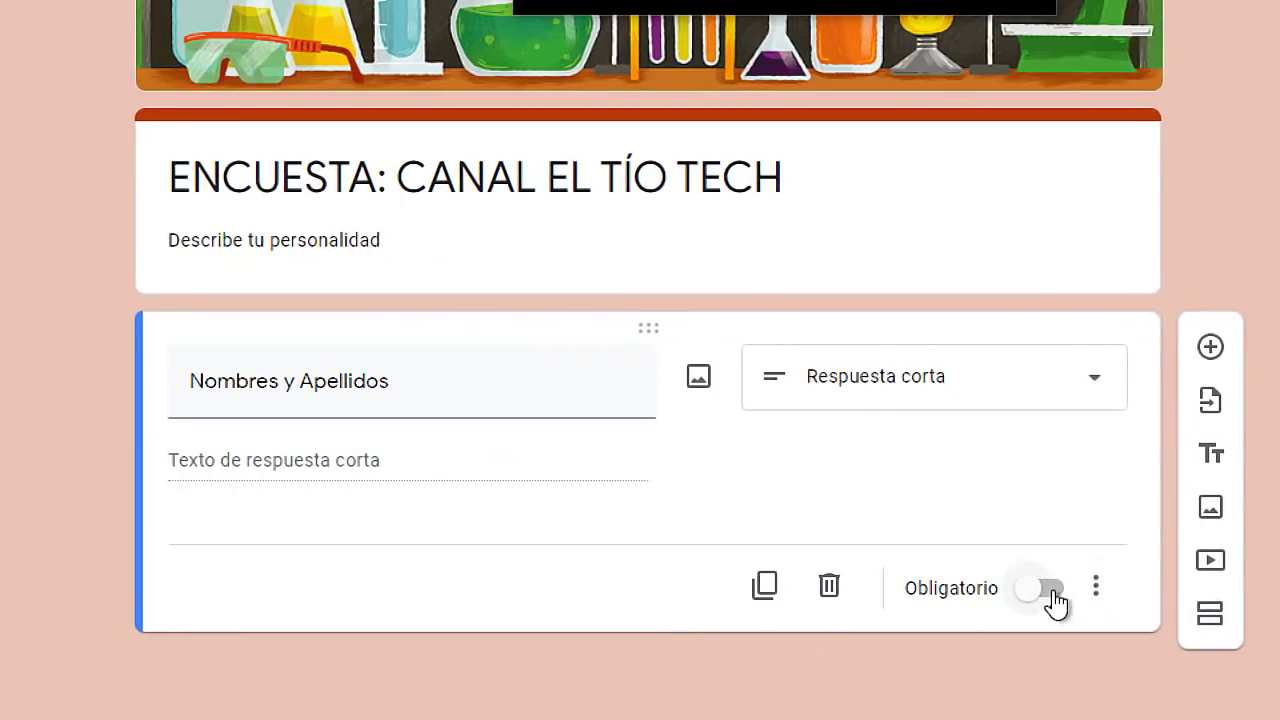
Make Nombres y Apellidos required and verify the preview blocks submitting it empty.
left_click(1122, 590)
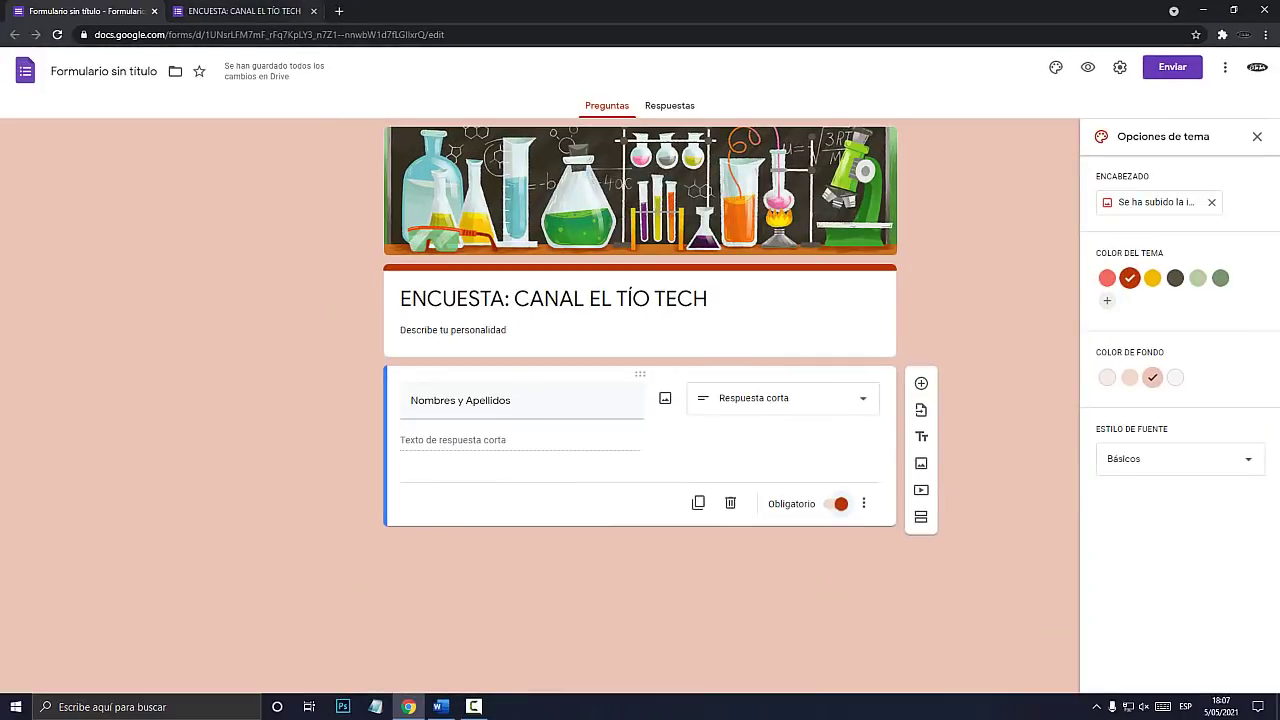
left_click(1088, 67)
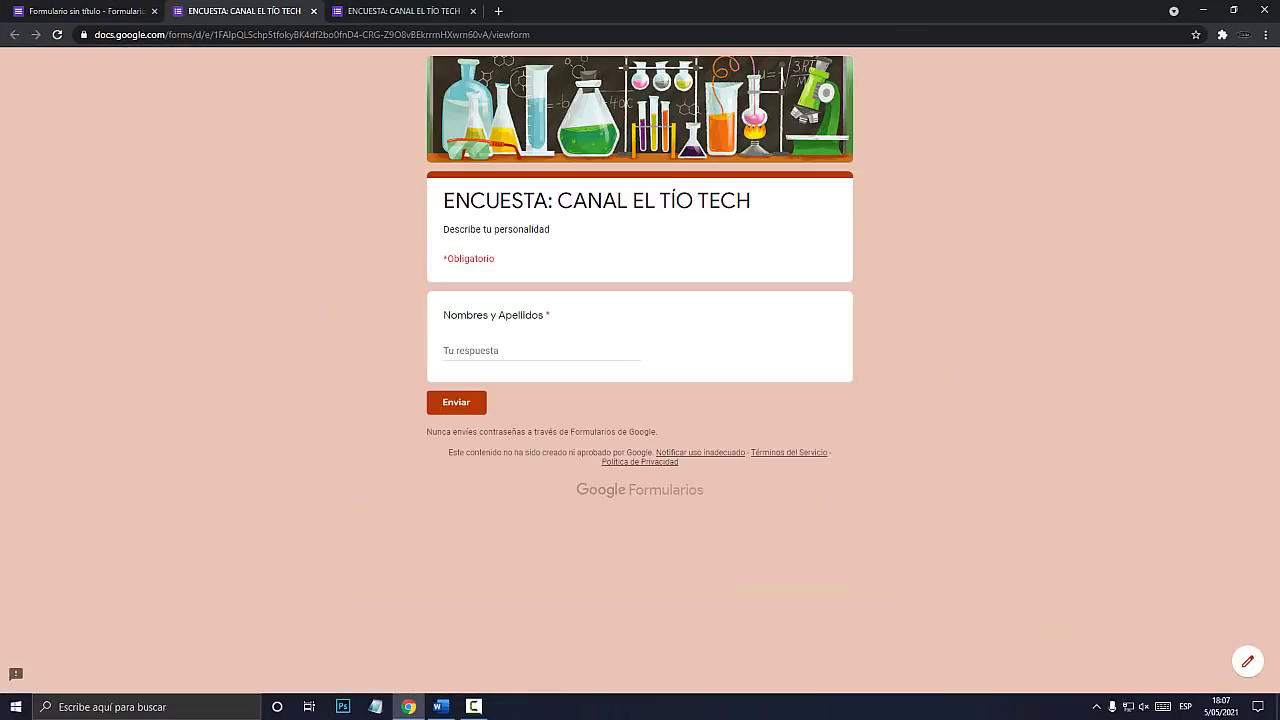
key("super+plus")
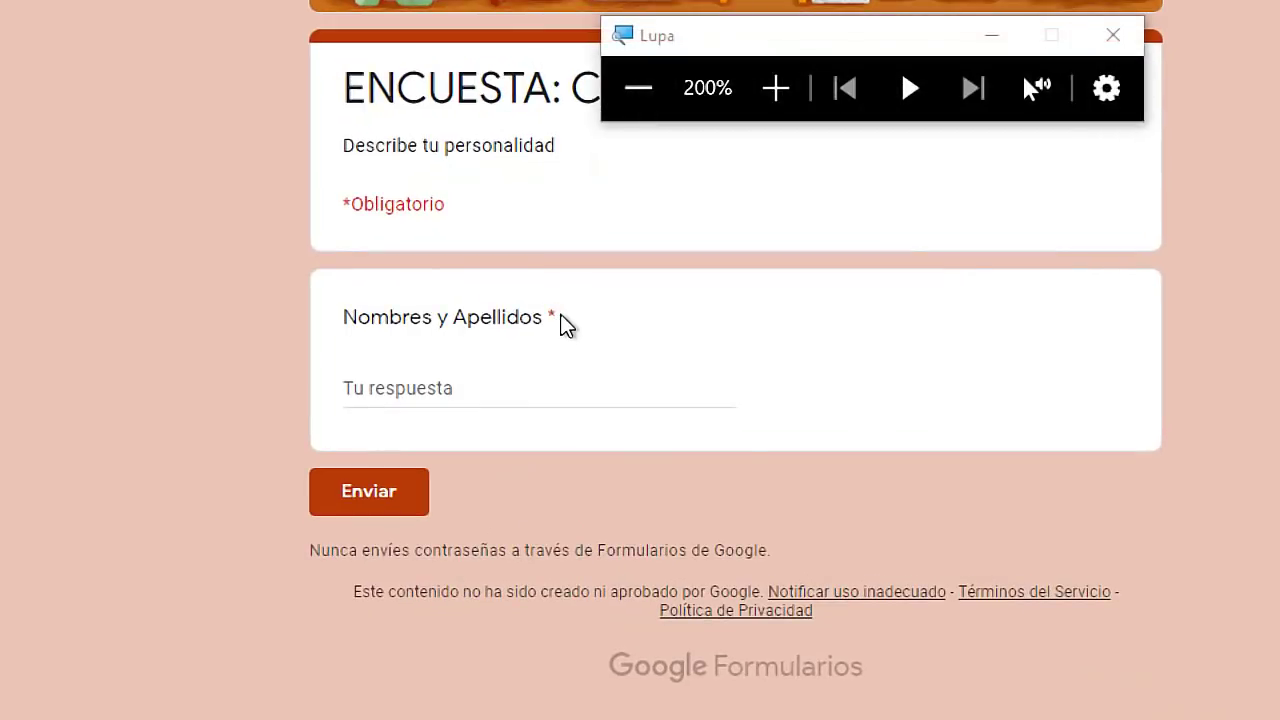
left_click_drag(444, 204, 327, 209)
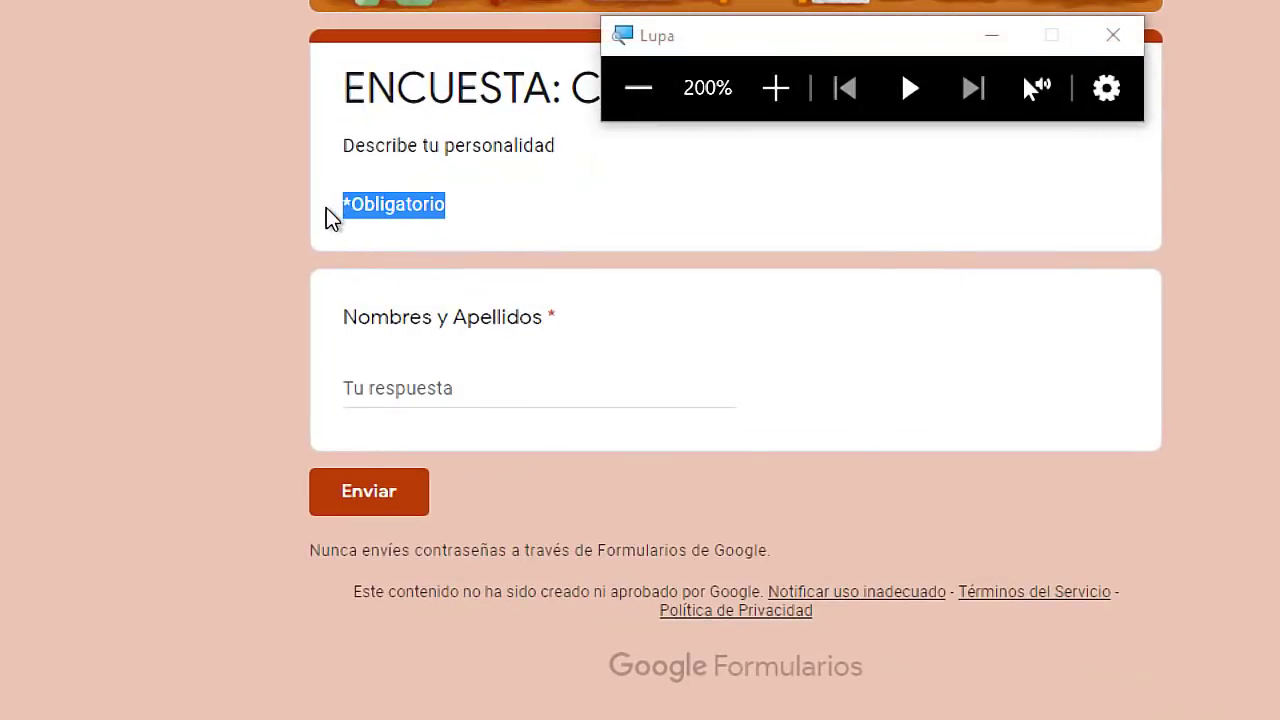
left_click(388, 505)
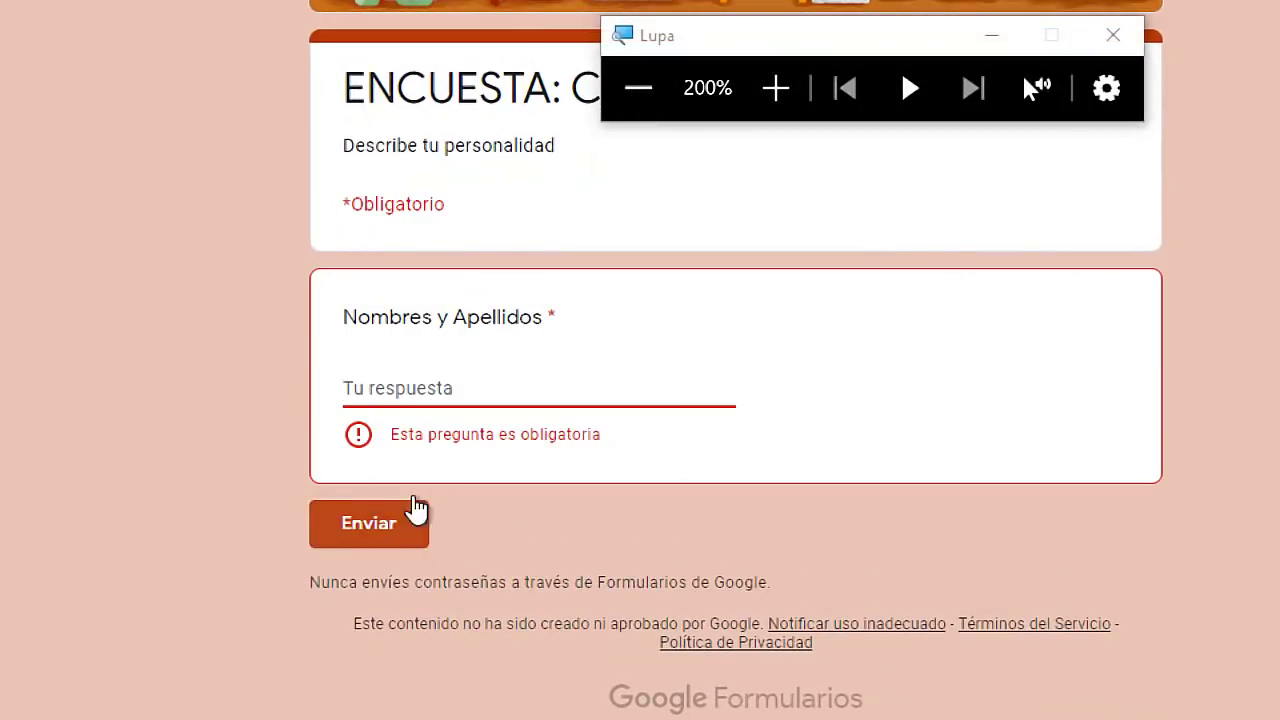
left_click(354, 520)
left_click_drag(392, 434, 626, 449)
left_click(506, 394)
key("super+minus")
left_click(472, 10)
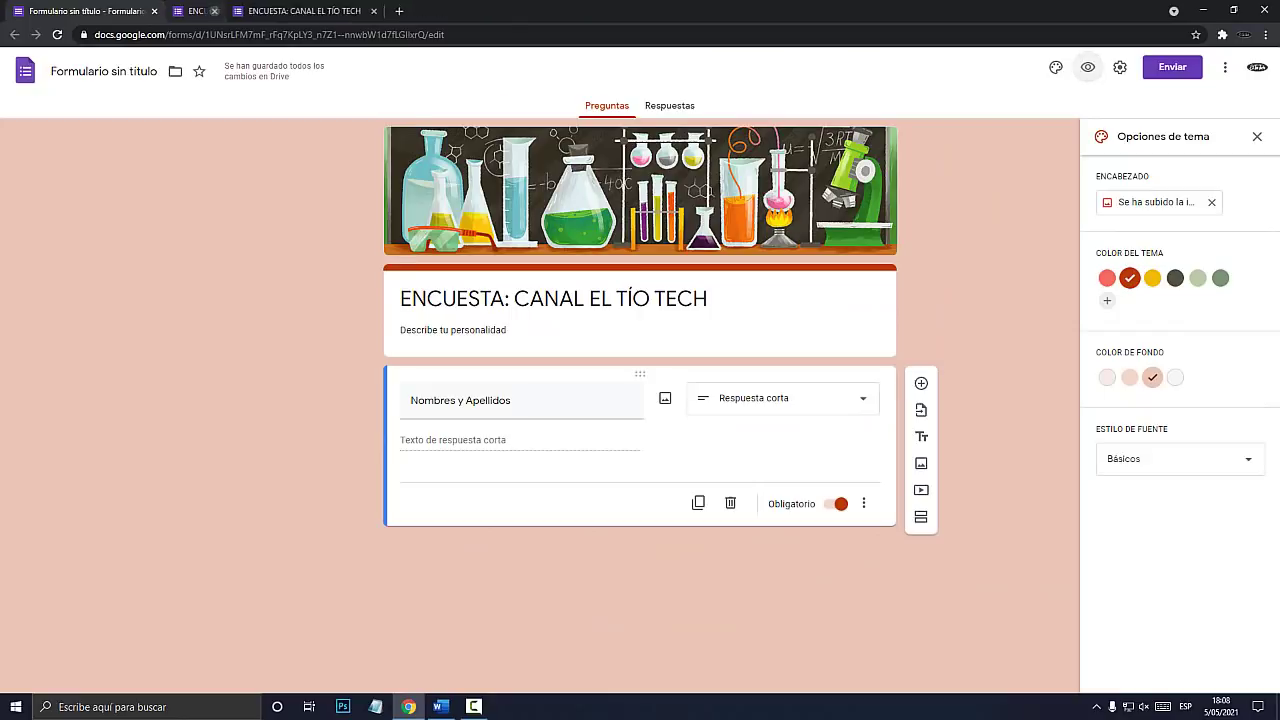
Leave the remaining preview tab, then duplicate Nombres y Apellidos and delete the copy.
left_click(313, 10)
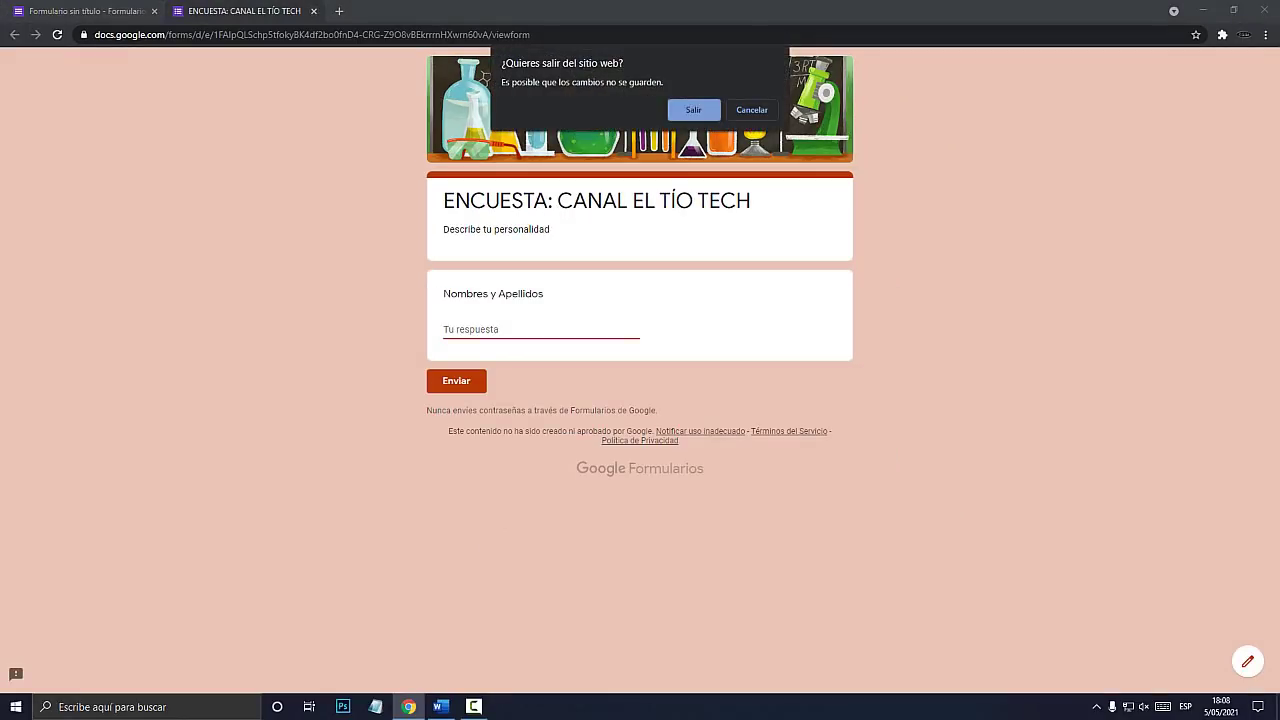
key("Return")
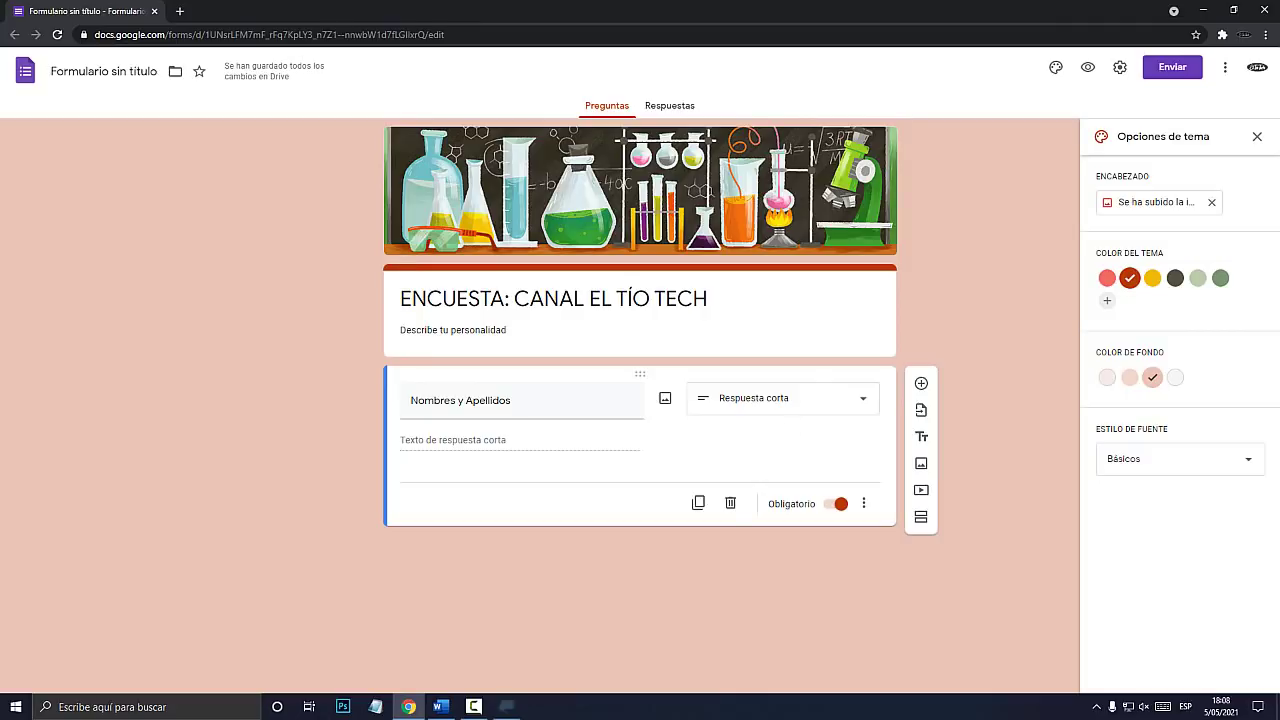
key("super+plus")
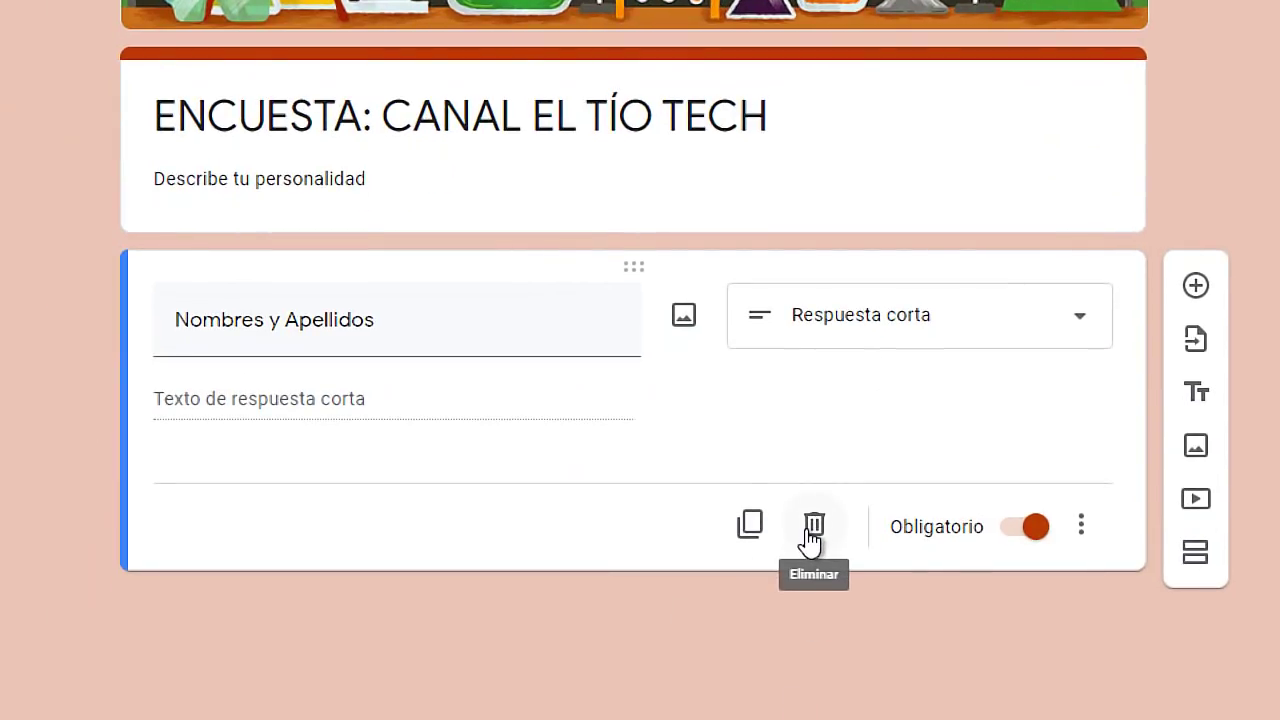
left_click(751, 530)
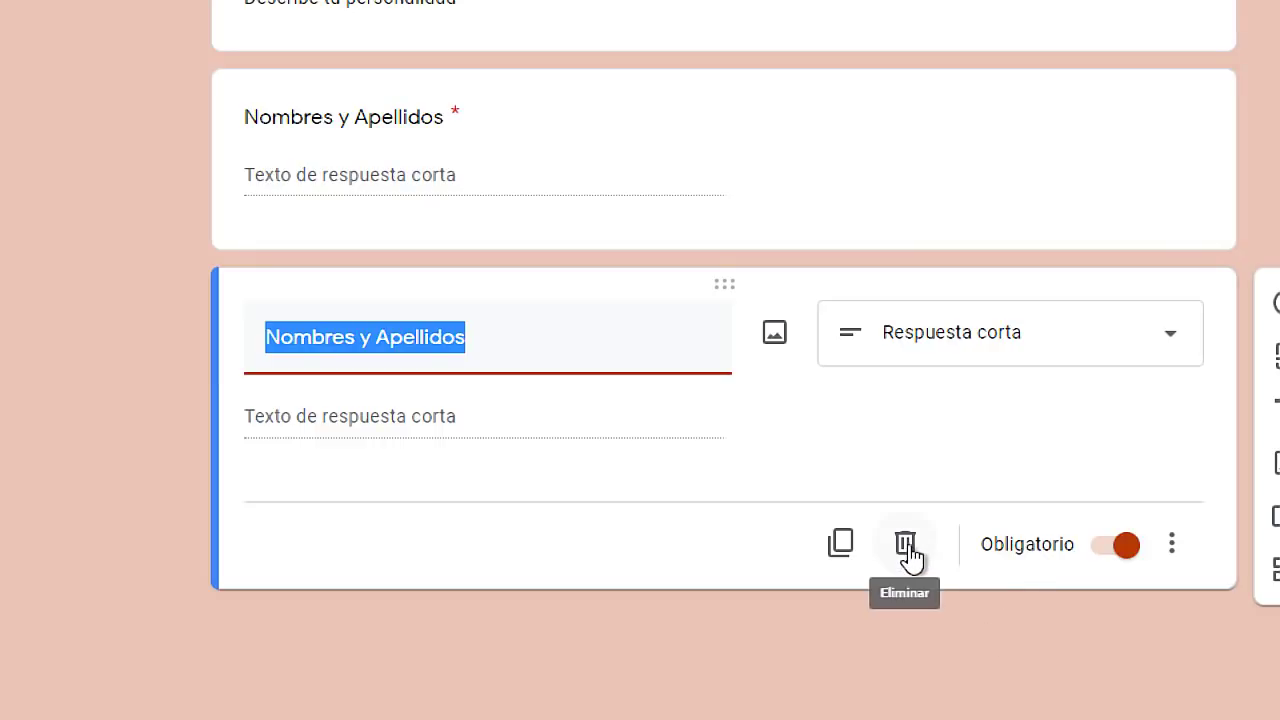
left_click(908, 550)
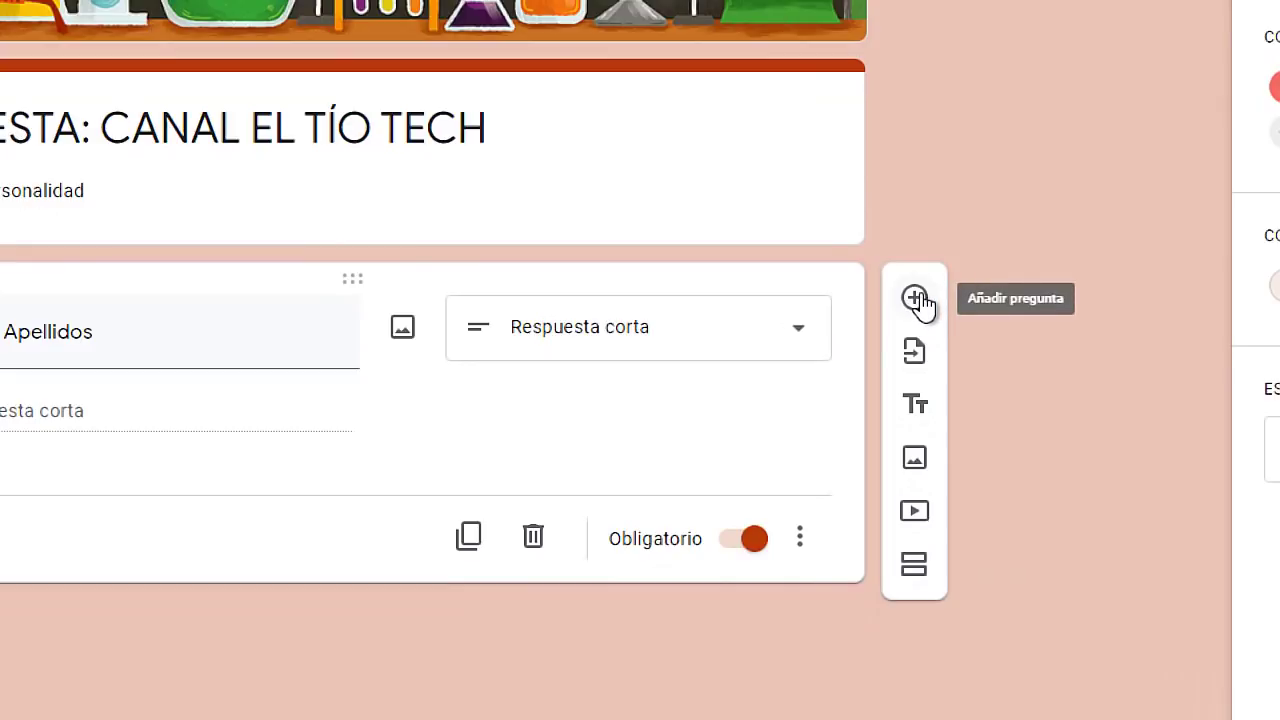
Add a new question and drag it below Nombres y Apellidos.
left_click(915, 299)
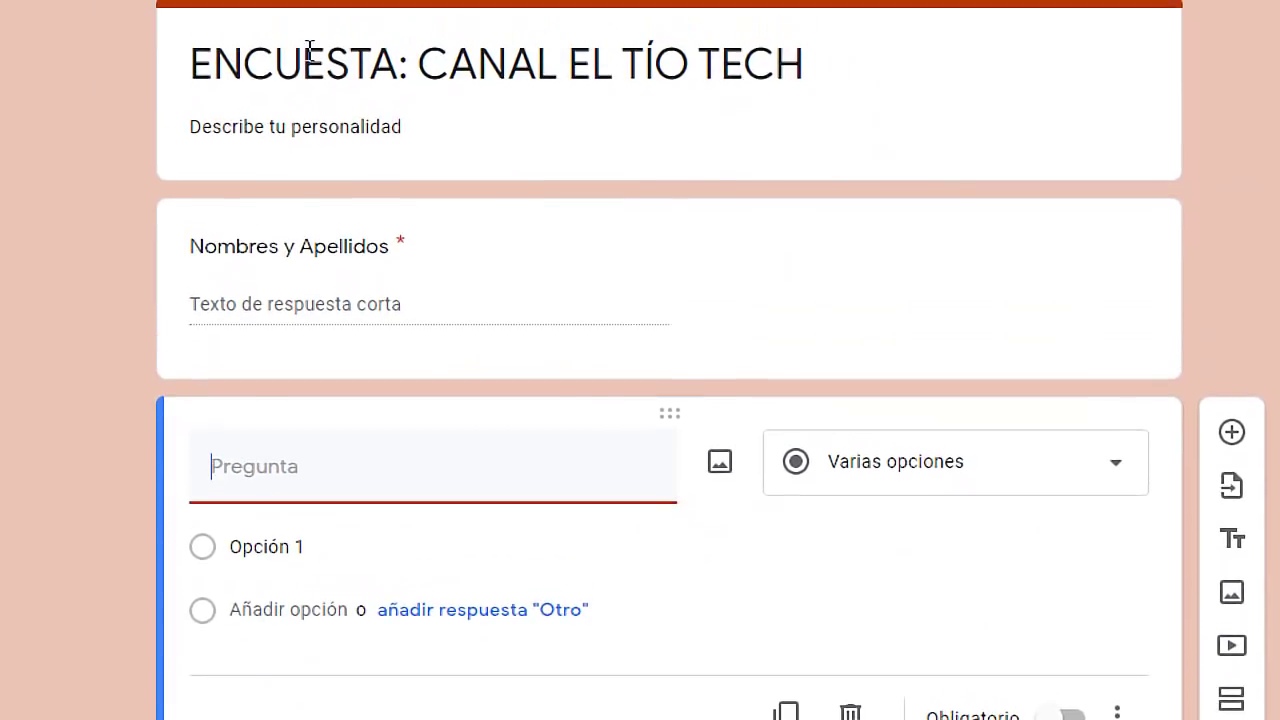
left_click(687, 227)
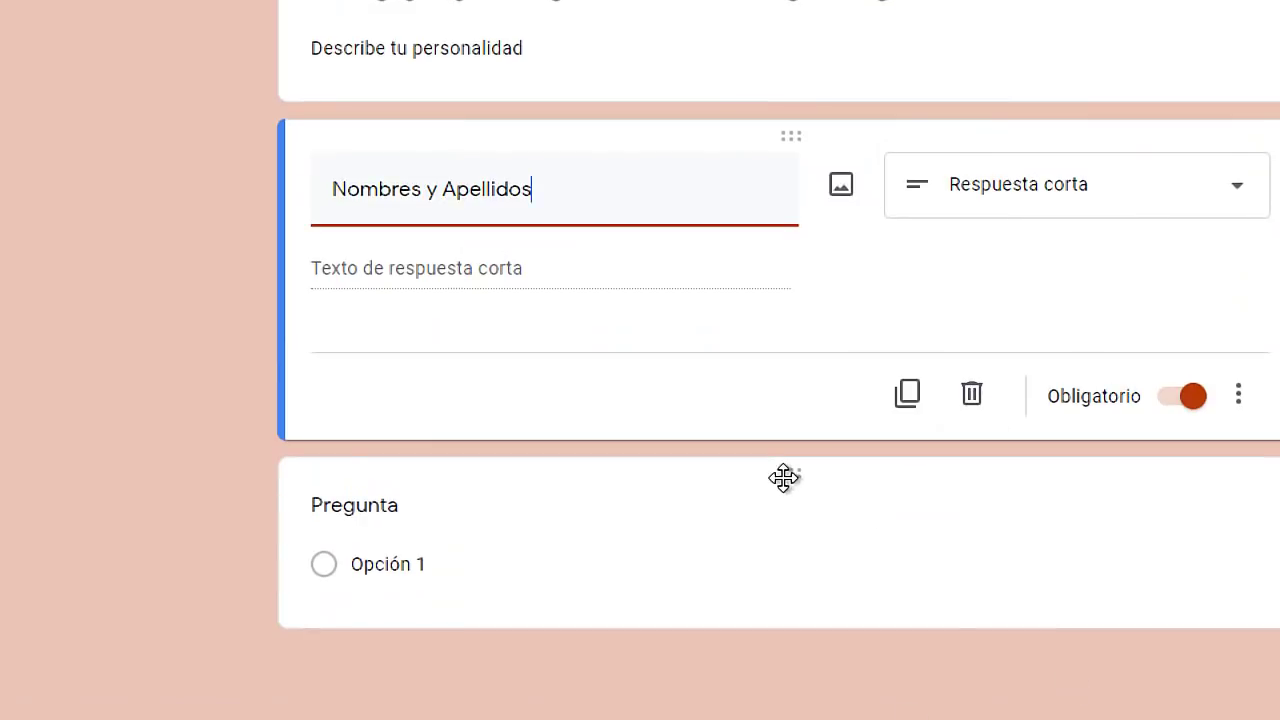
left_click(425, 508)
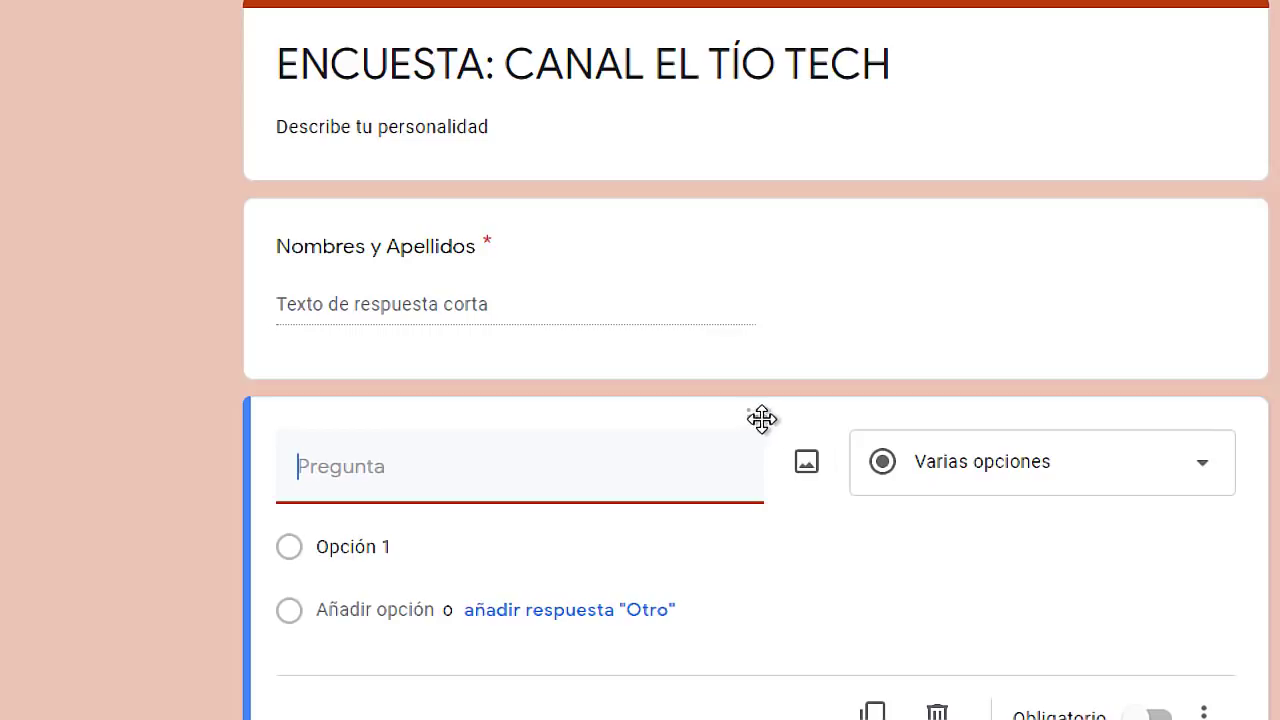
left_click_drag(757, 420, 766, 200)
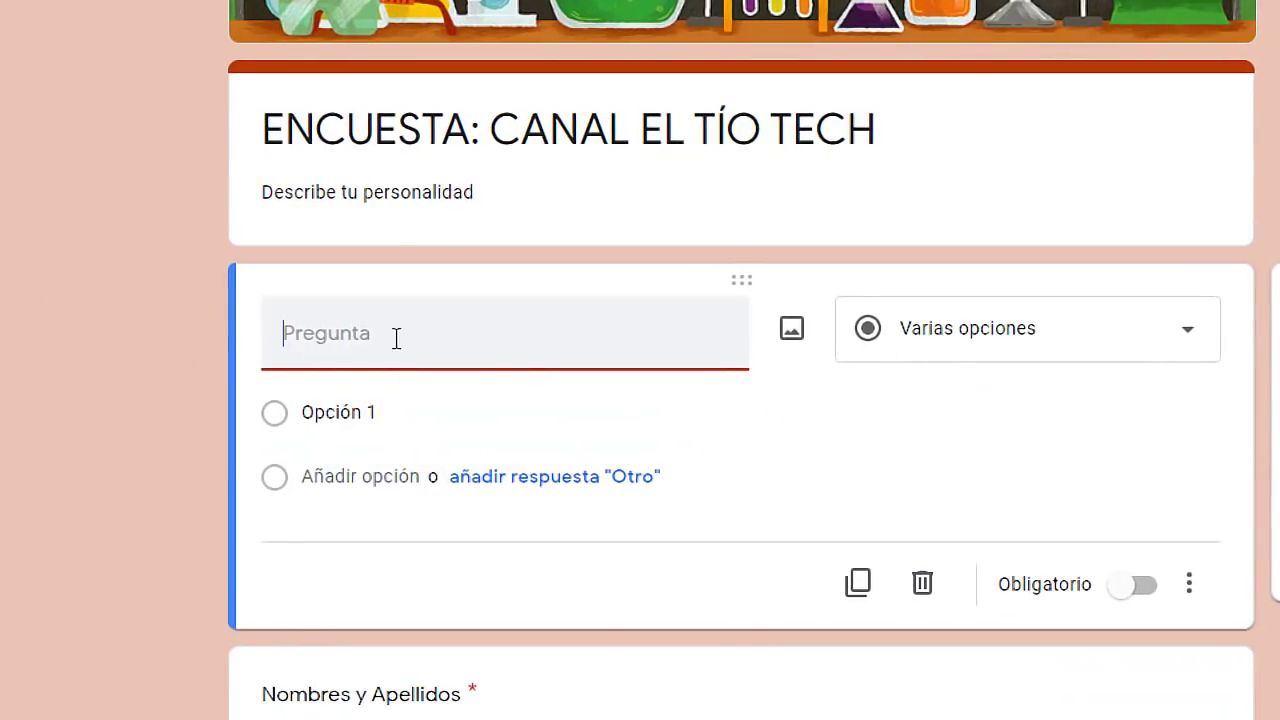
left_click_drag(746, 277, 735, 533)
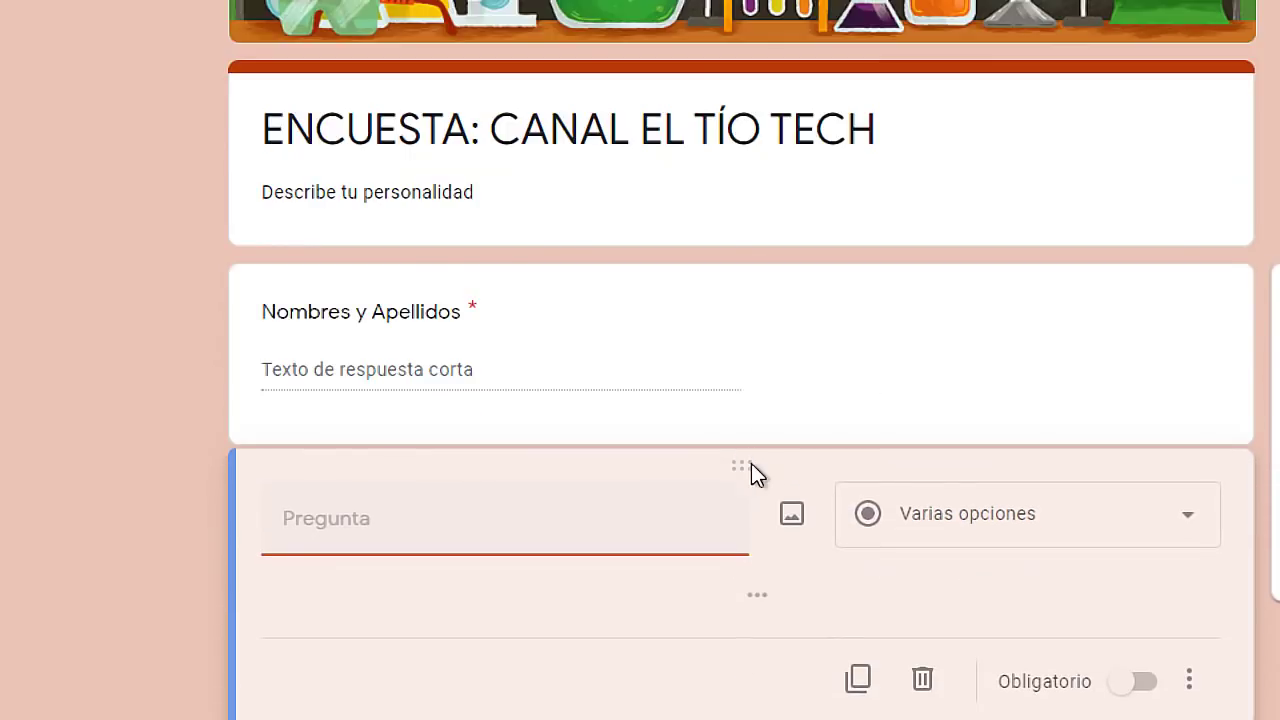
left_click_drag(751, 470, 751, 467)
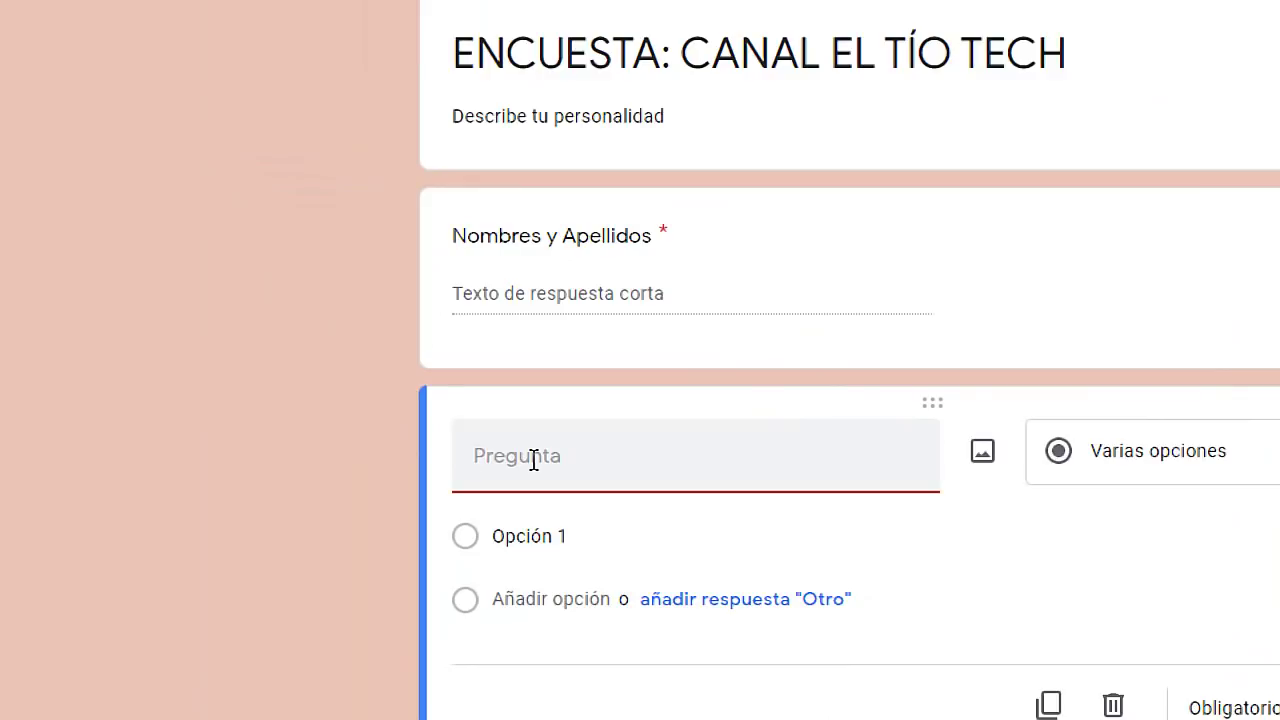
Title it 'Describe tu personalidad' and set its type to Párrafo.
type("Describe tu personalidad")
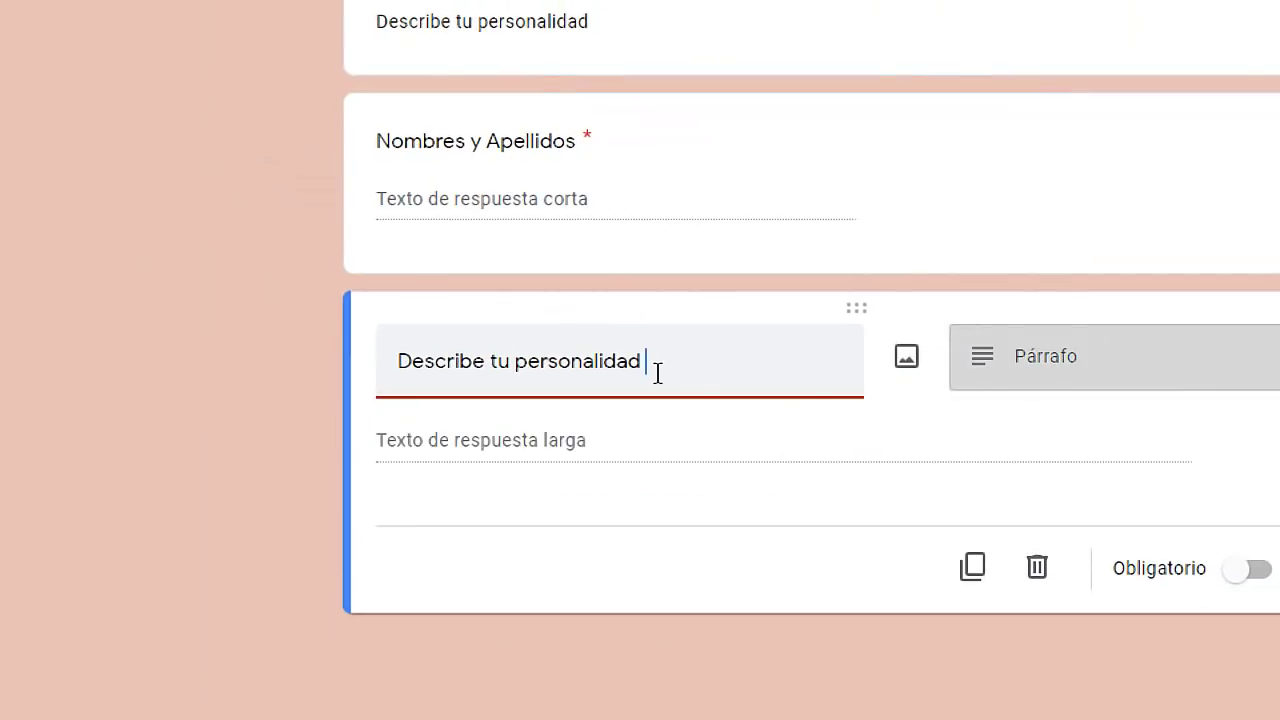
left_click(1034, 372)
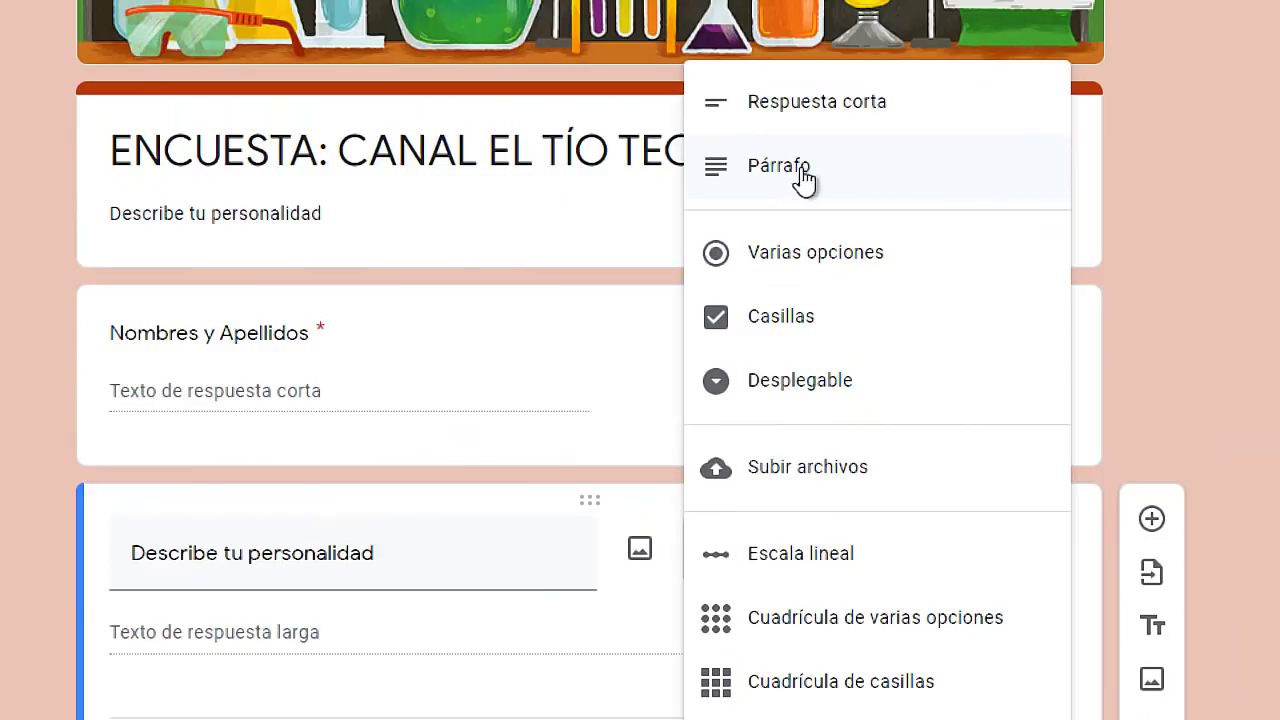
left_click(797, 177)
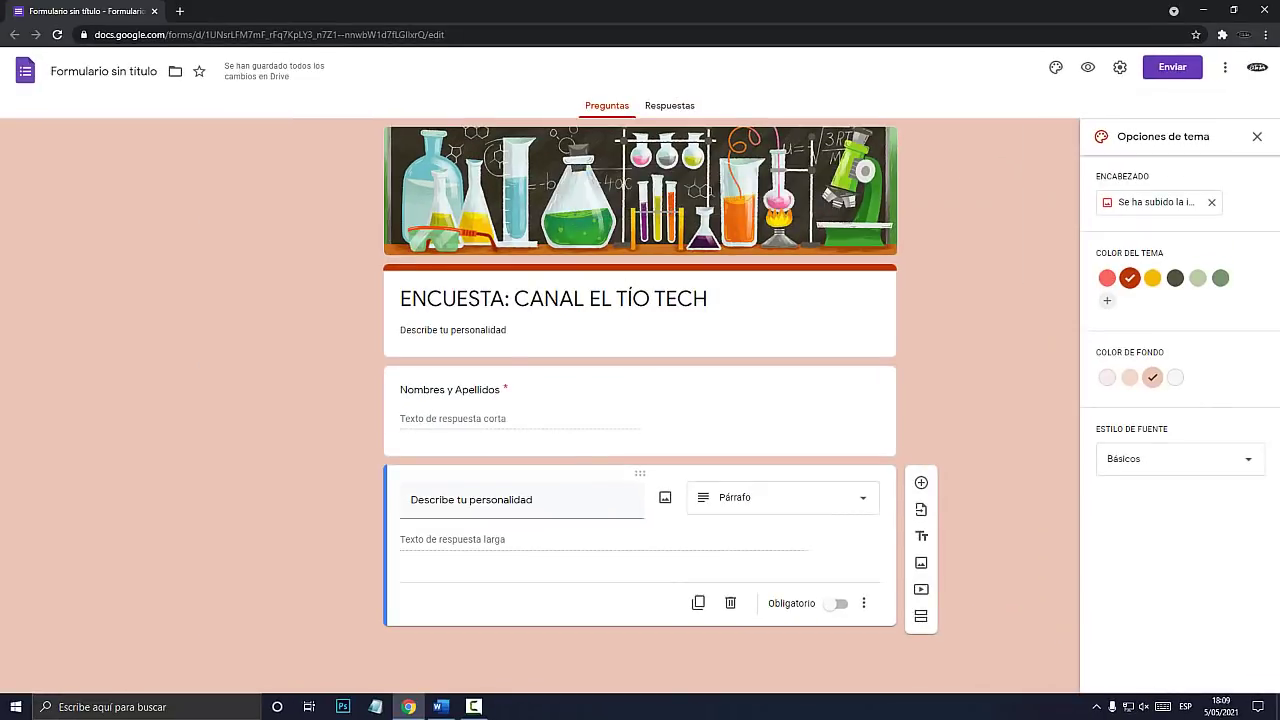
key("super+plus")
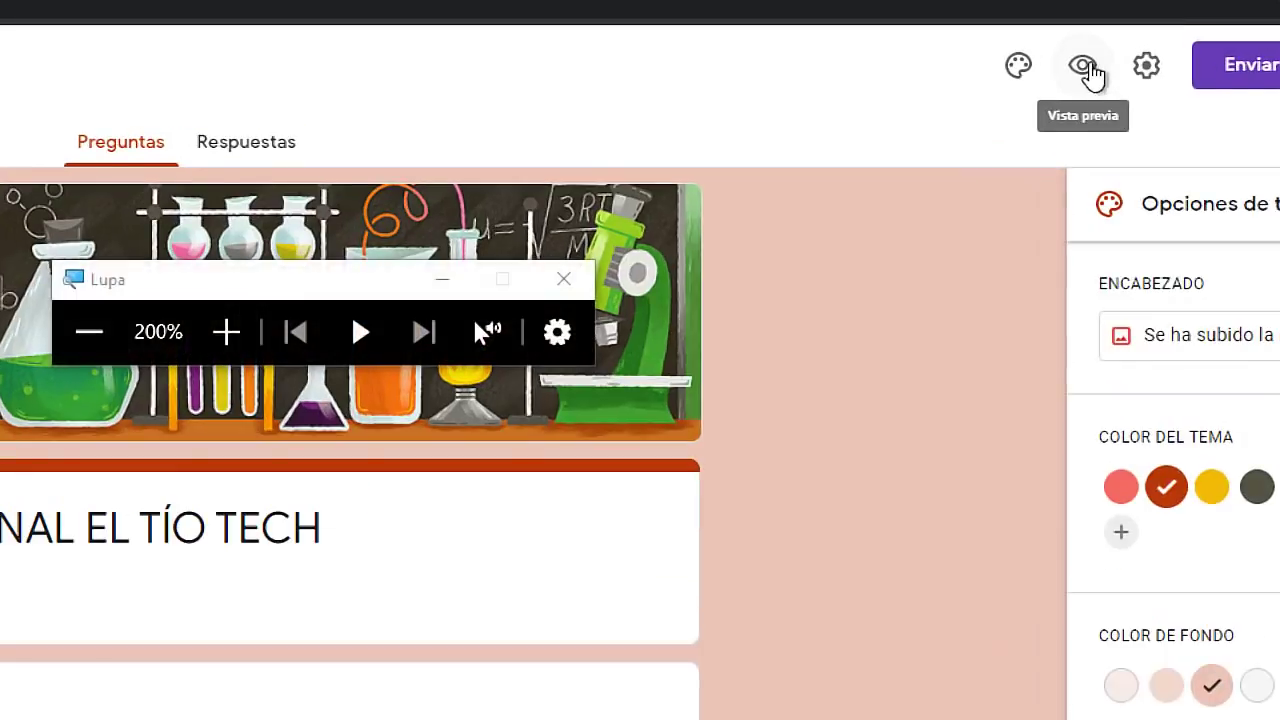
Preview the form, entering a sample name and a sample personality answer.
left_click(1081, 140)
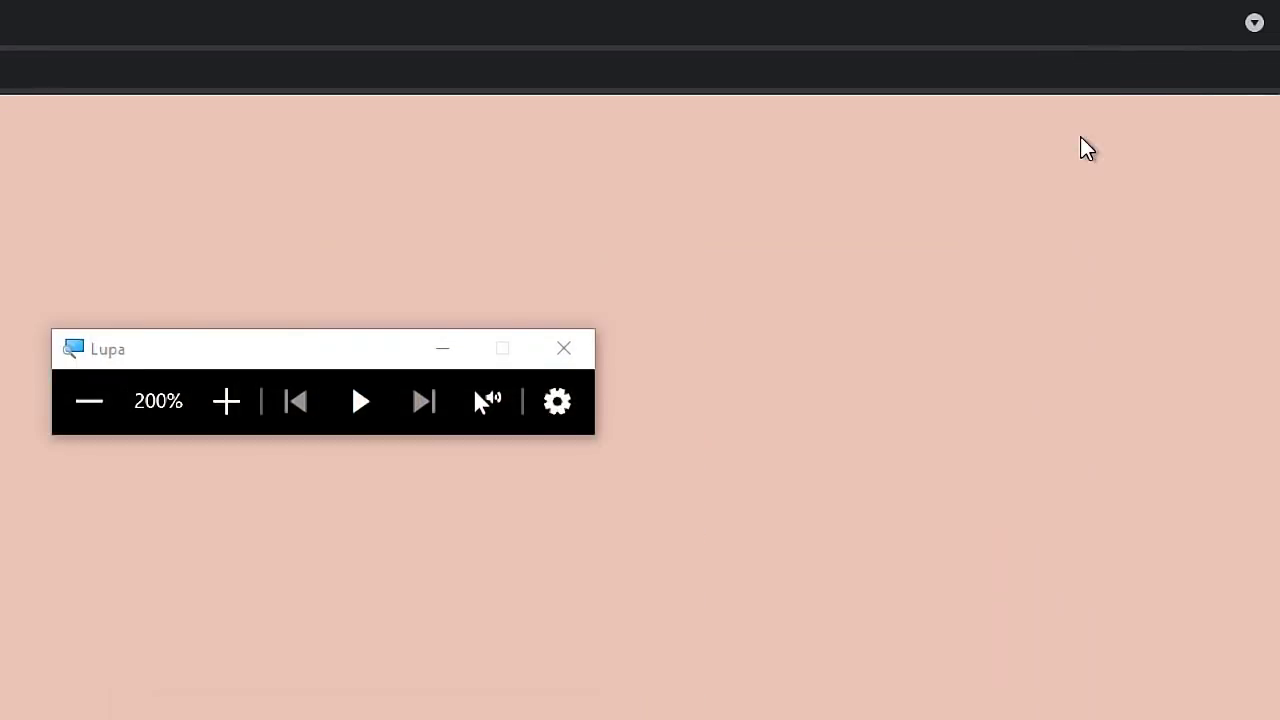
key("super+Escape")
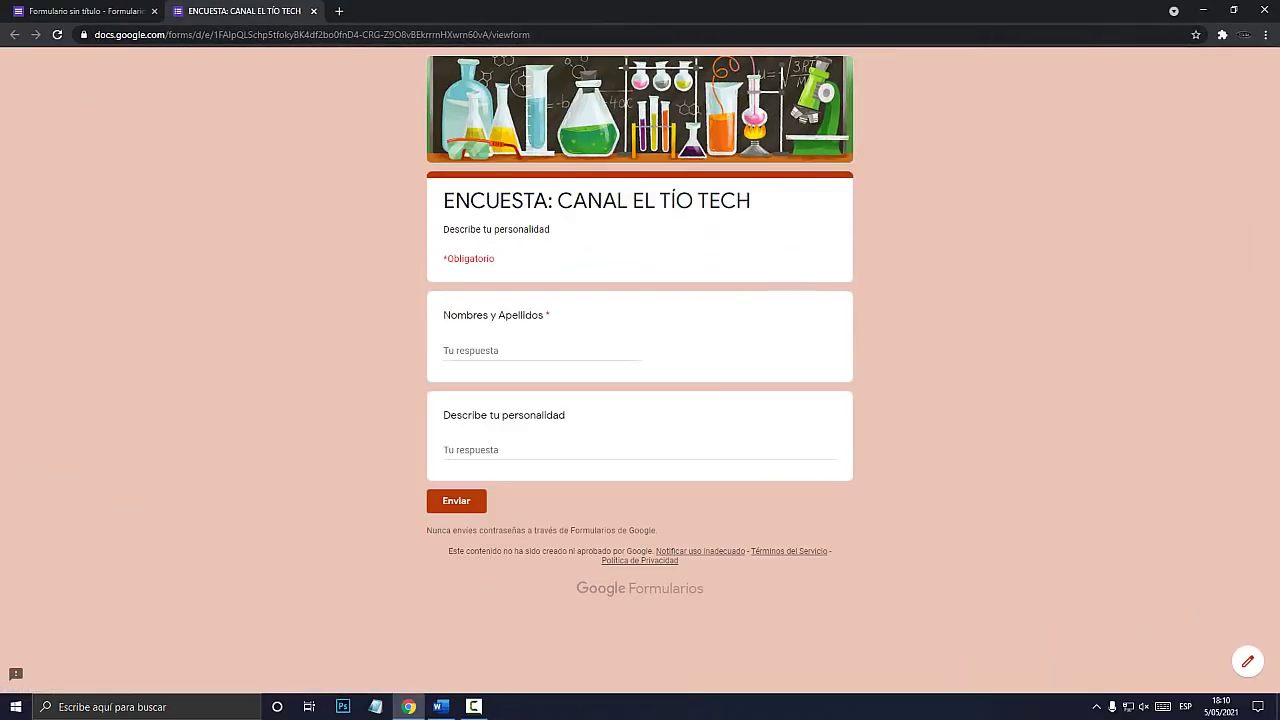
key("super+plus")
left_click(492, 351)
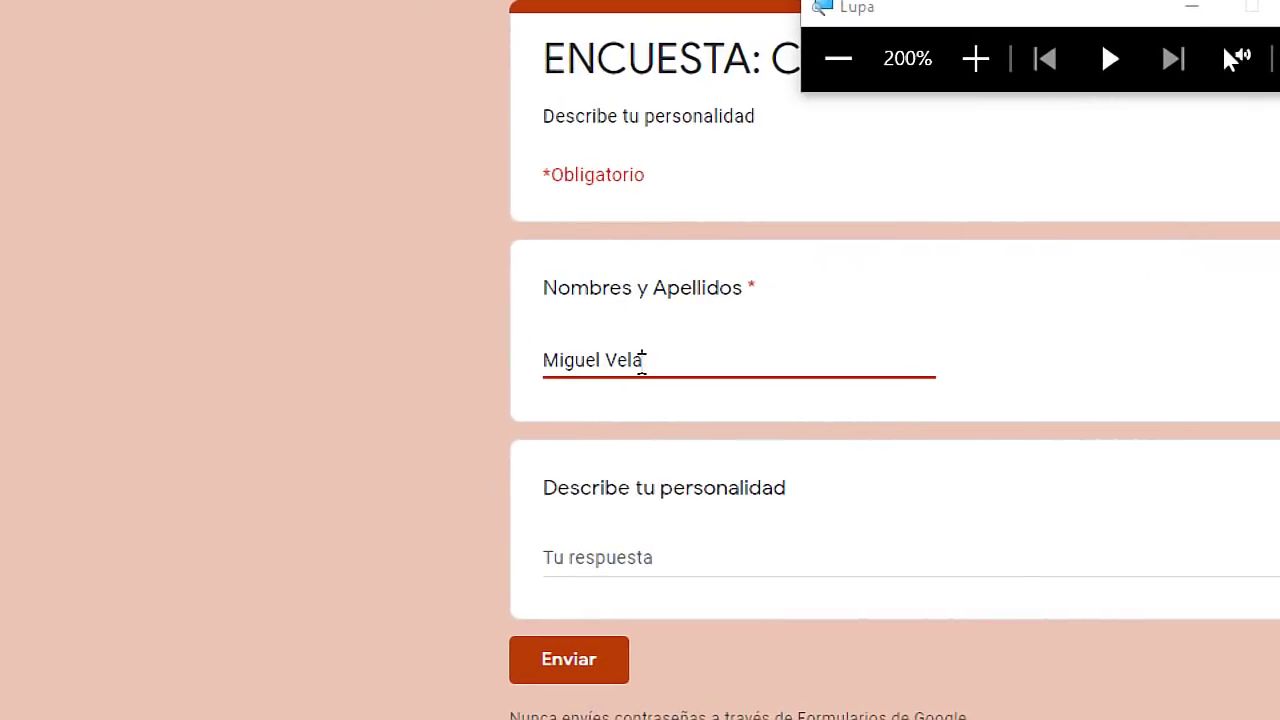
left_click(646, 560)
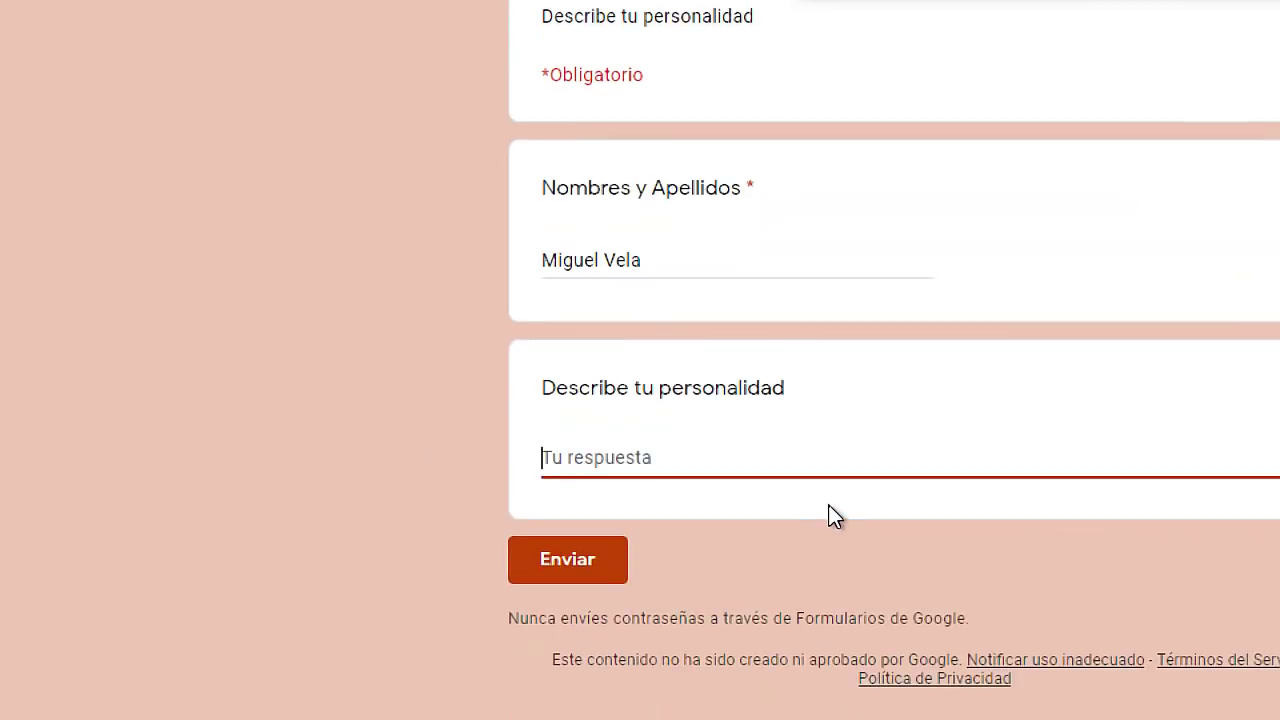
type("asdf sdf sdf sdf sdf ")
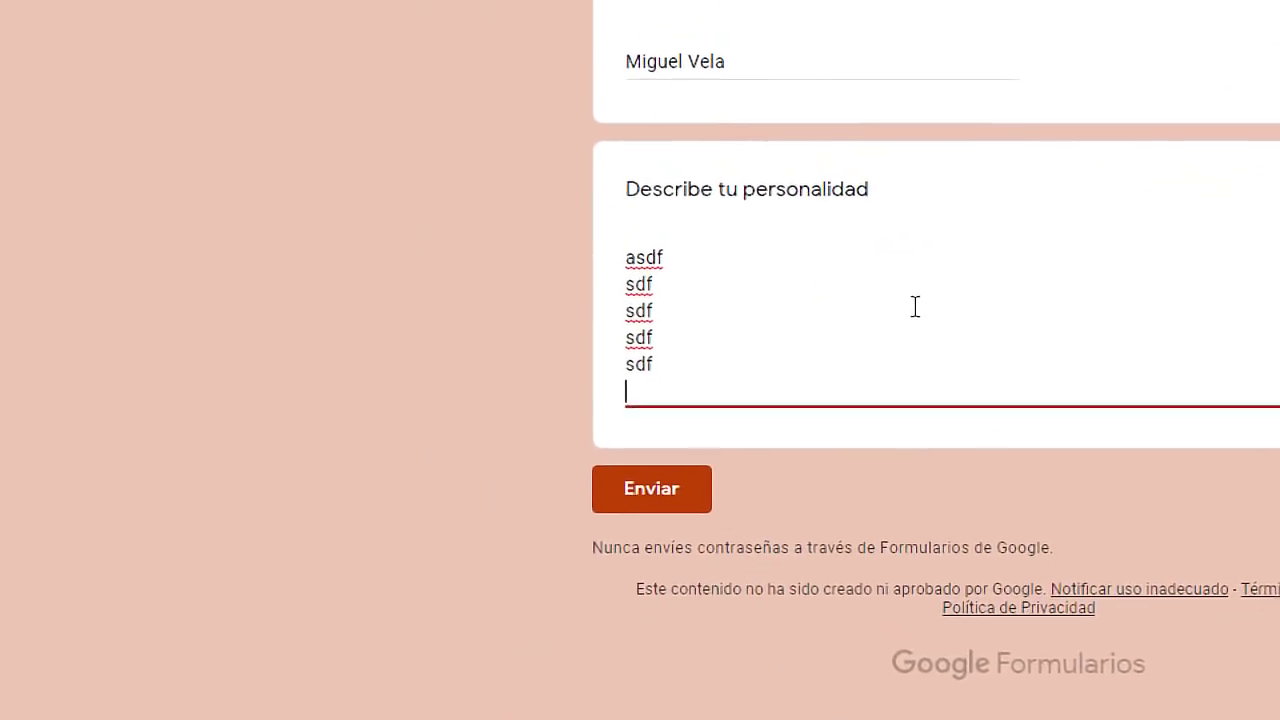
type("sdf sdf")
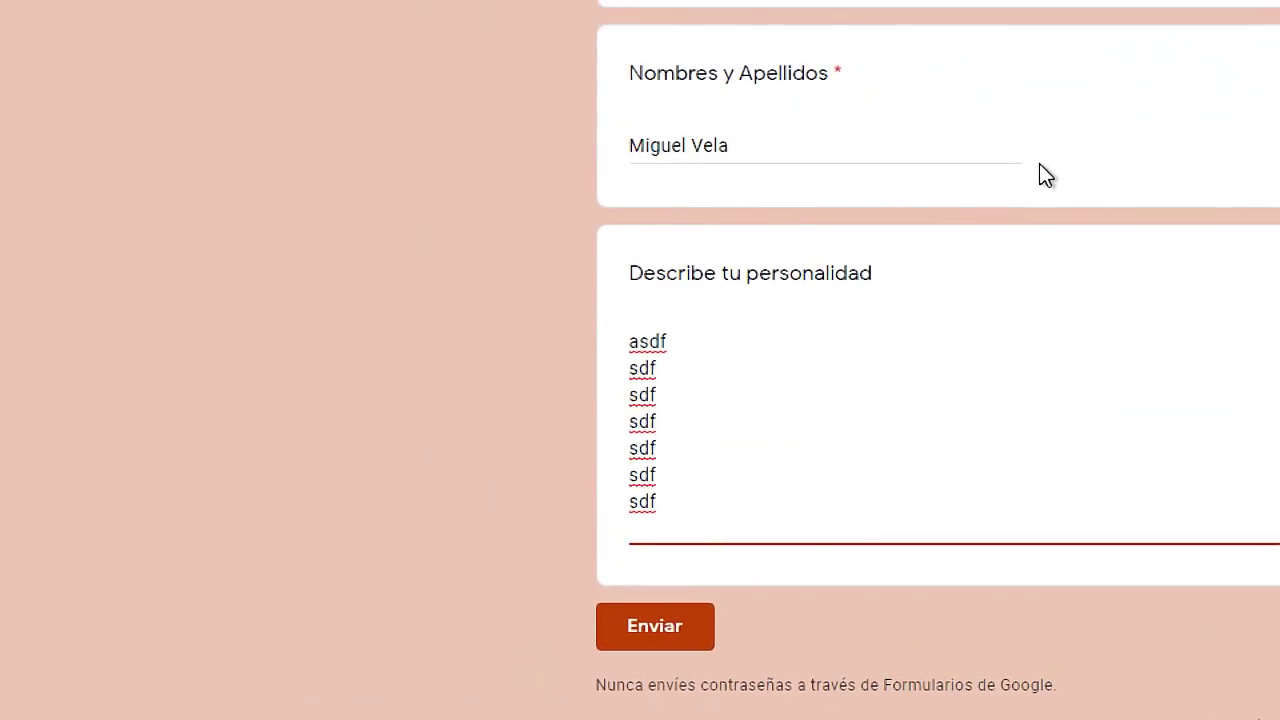
Highlight the entered answers, then close the preview without submitting.
left_click(820, 146)
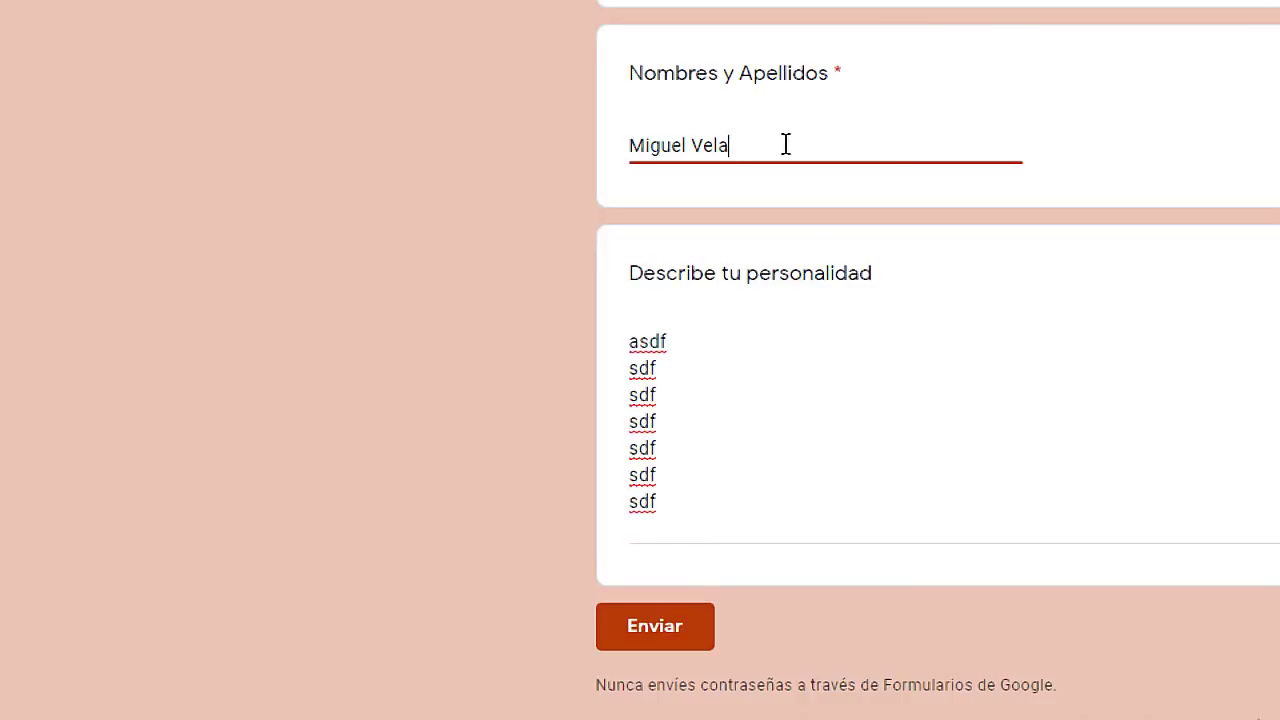
left_click_drag(790, 144, 586, 149)
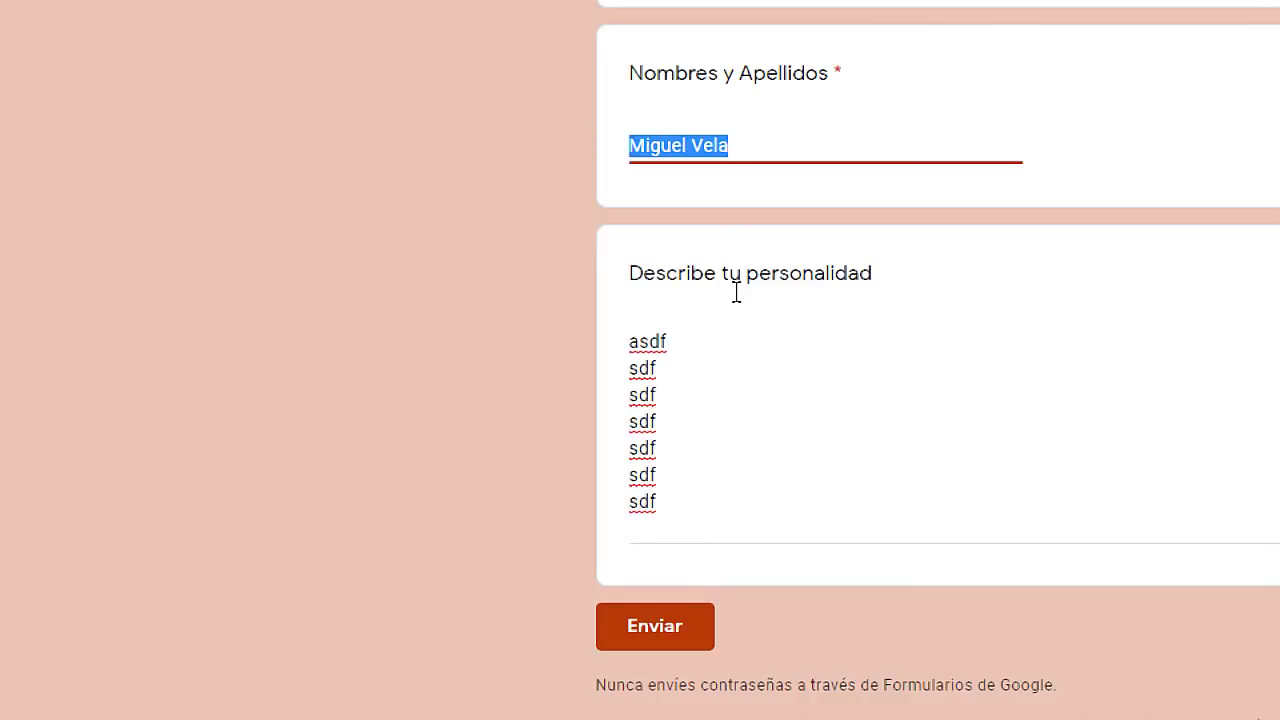
left_click_drag(660, 503, 623, 357)
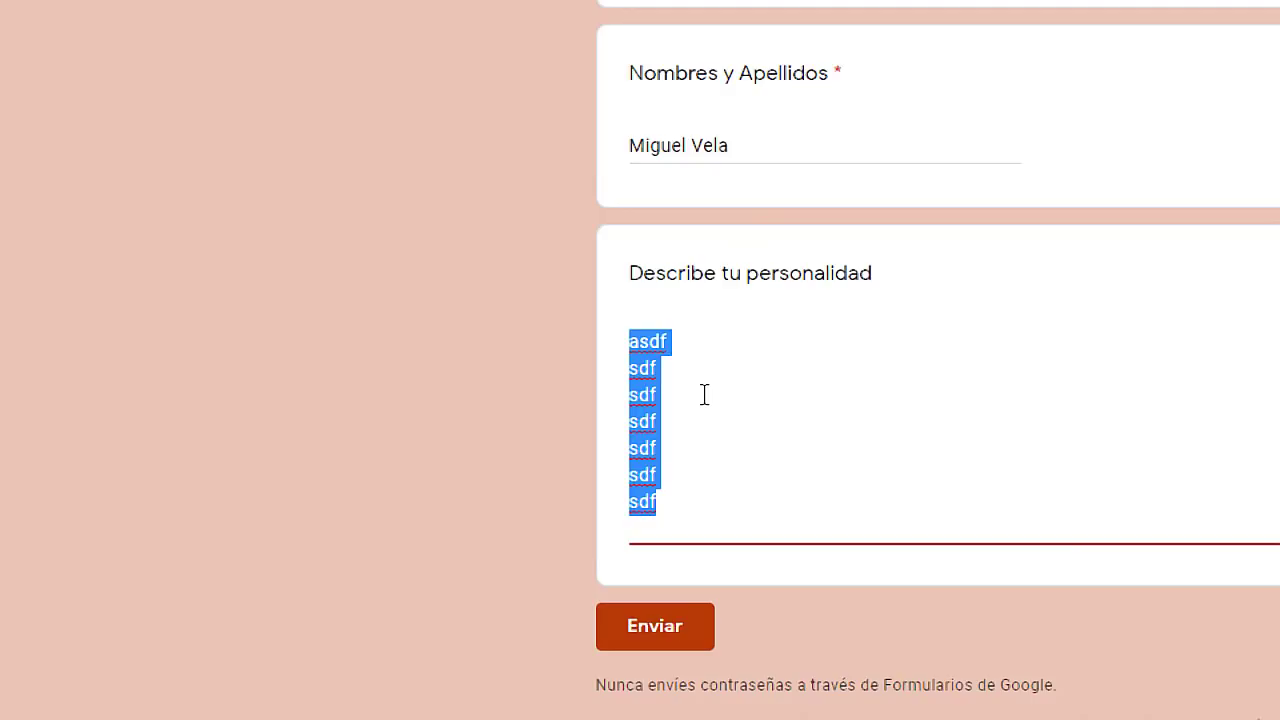
key("super+Escape")
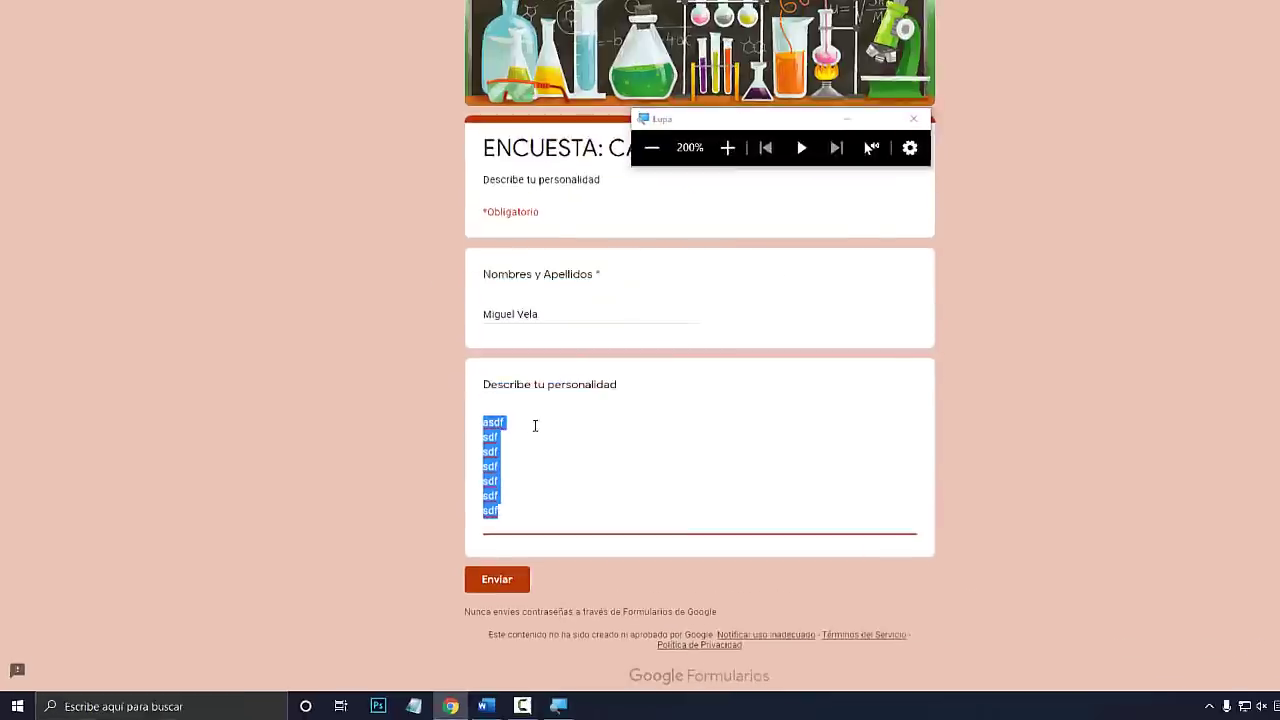
left_click(313, 11)
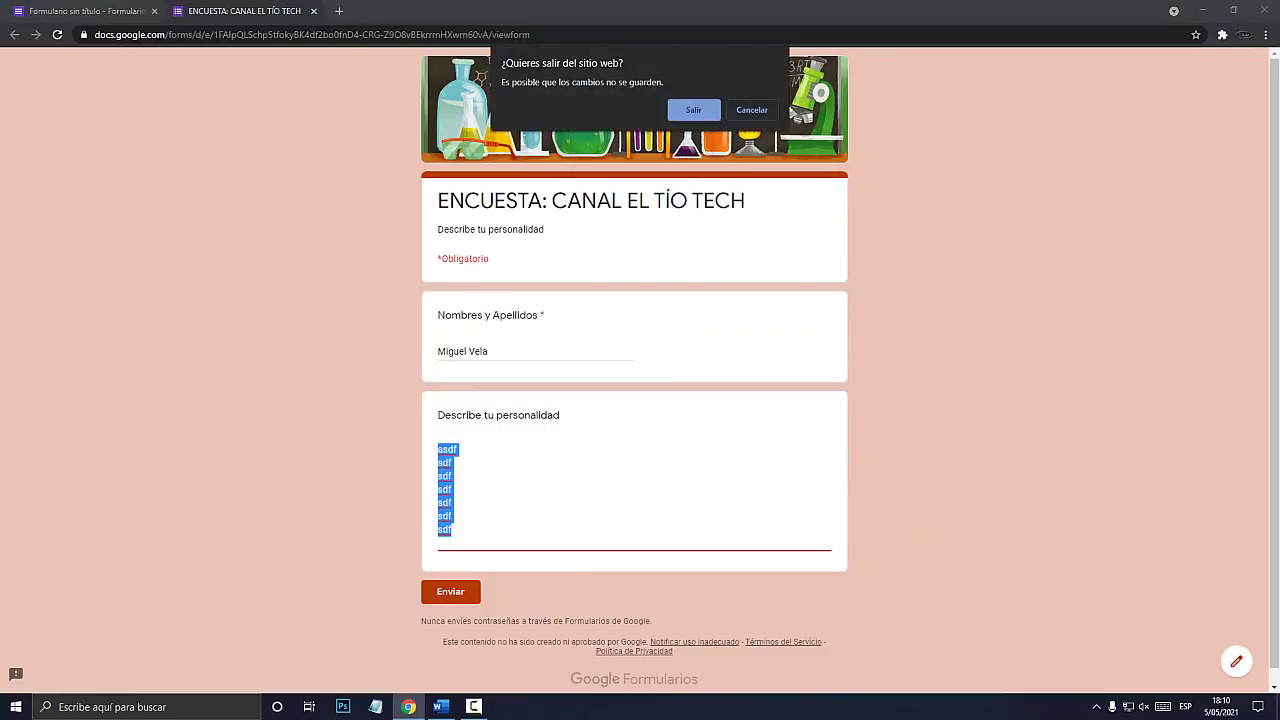
left_click(694, 110)
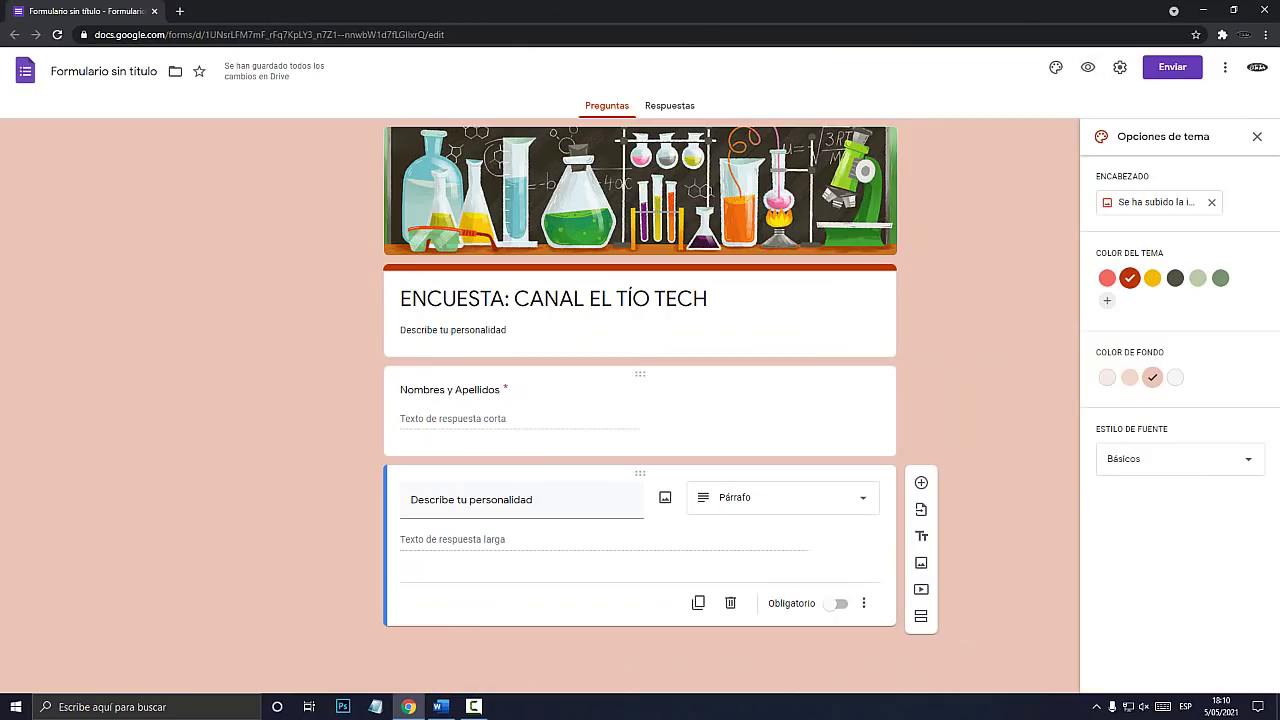
key("super+plus")
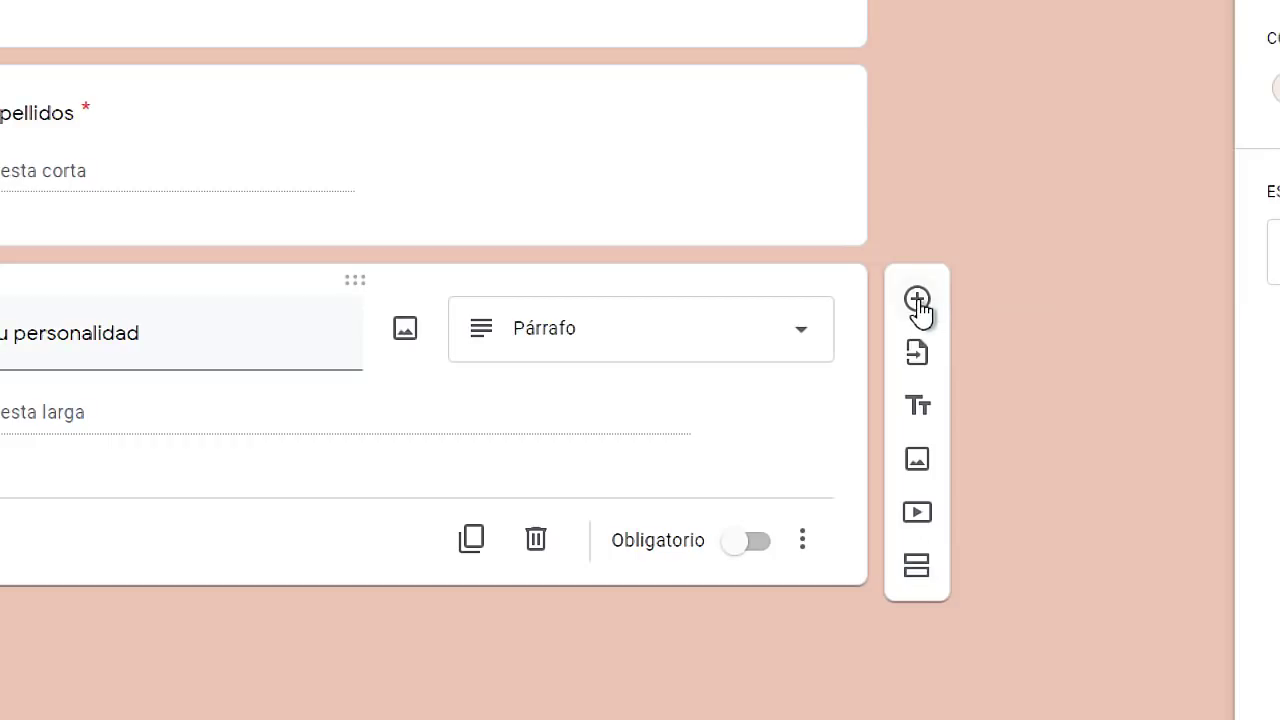
Add a new Varias opciones question titled Sexo.
left_click(917, 300)
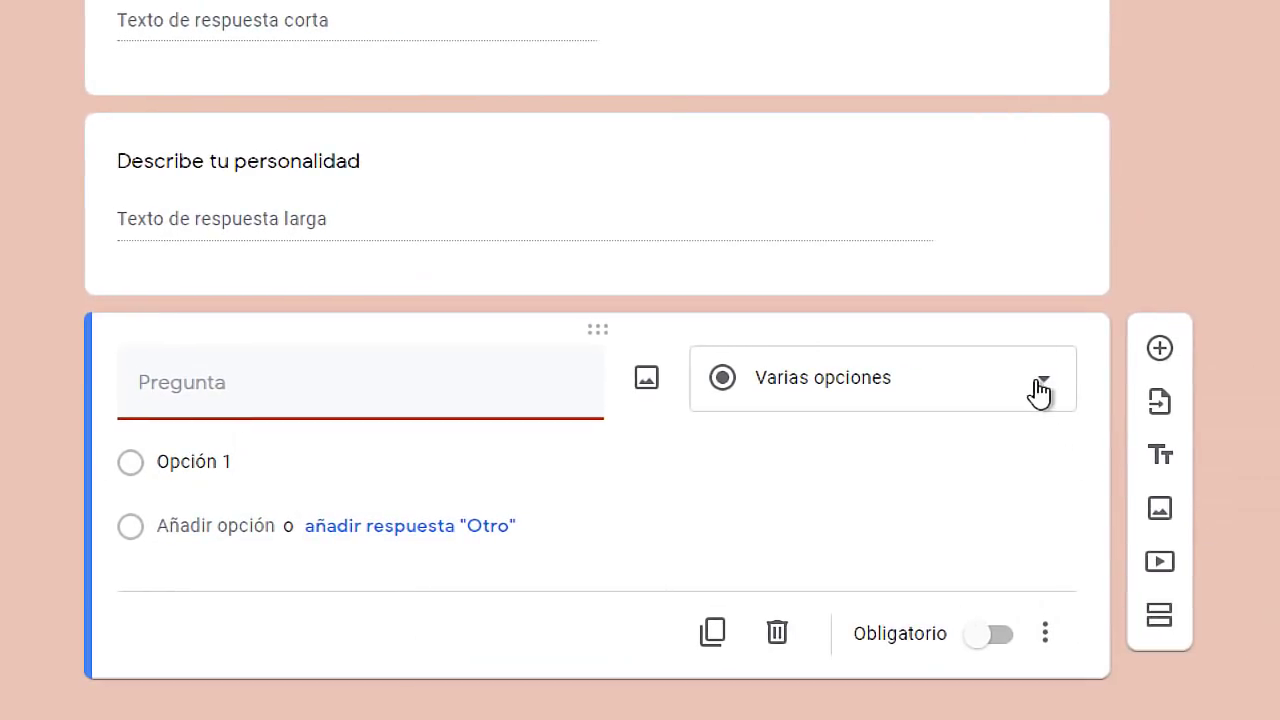
left_click(1142, 389)
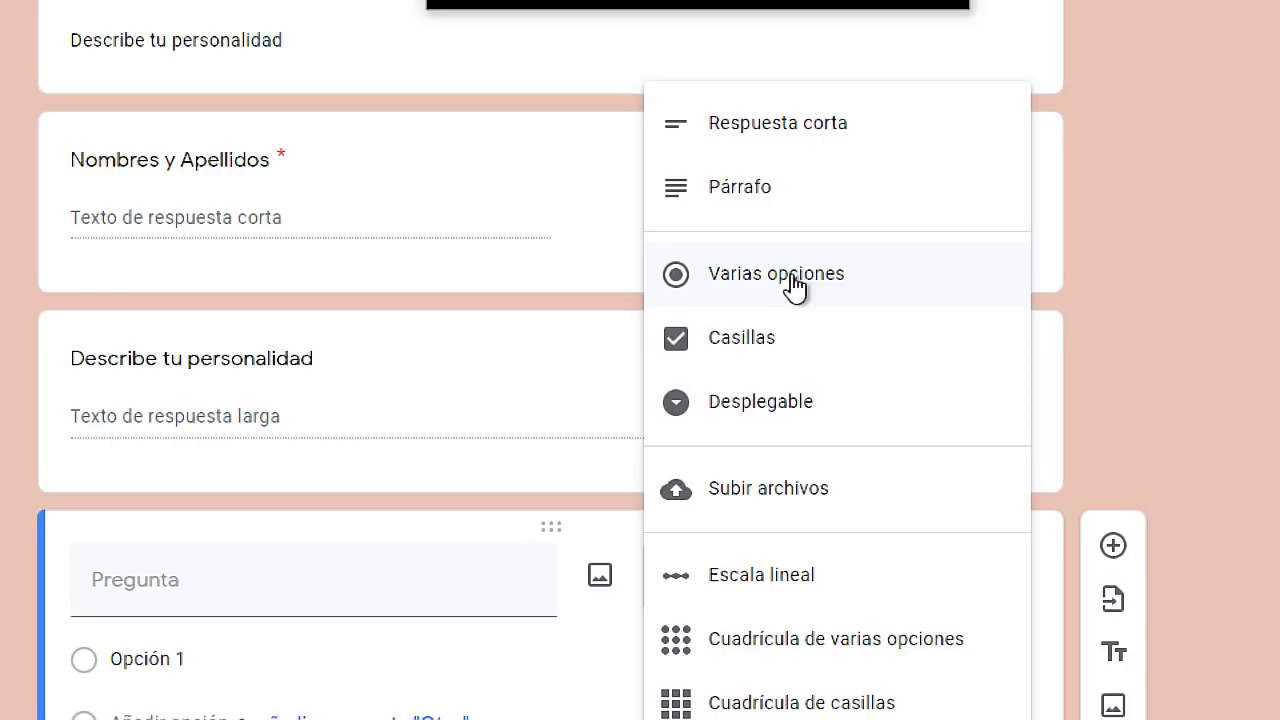
left_click(800, 284)
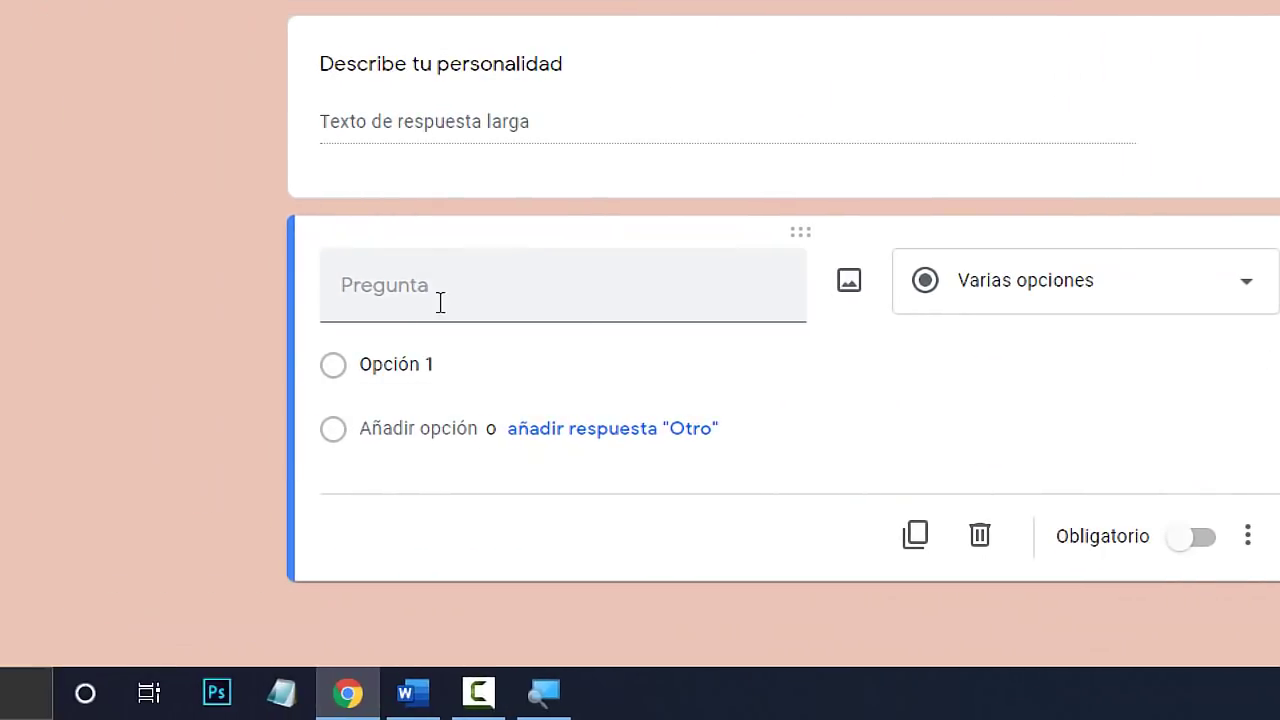
left_click(440, 300)
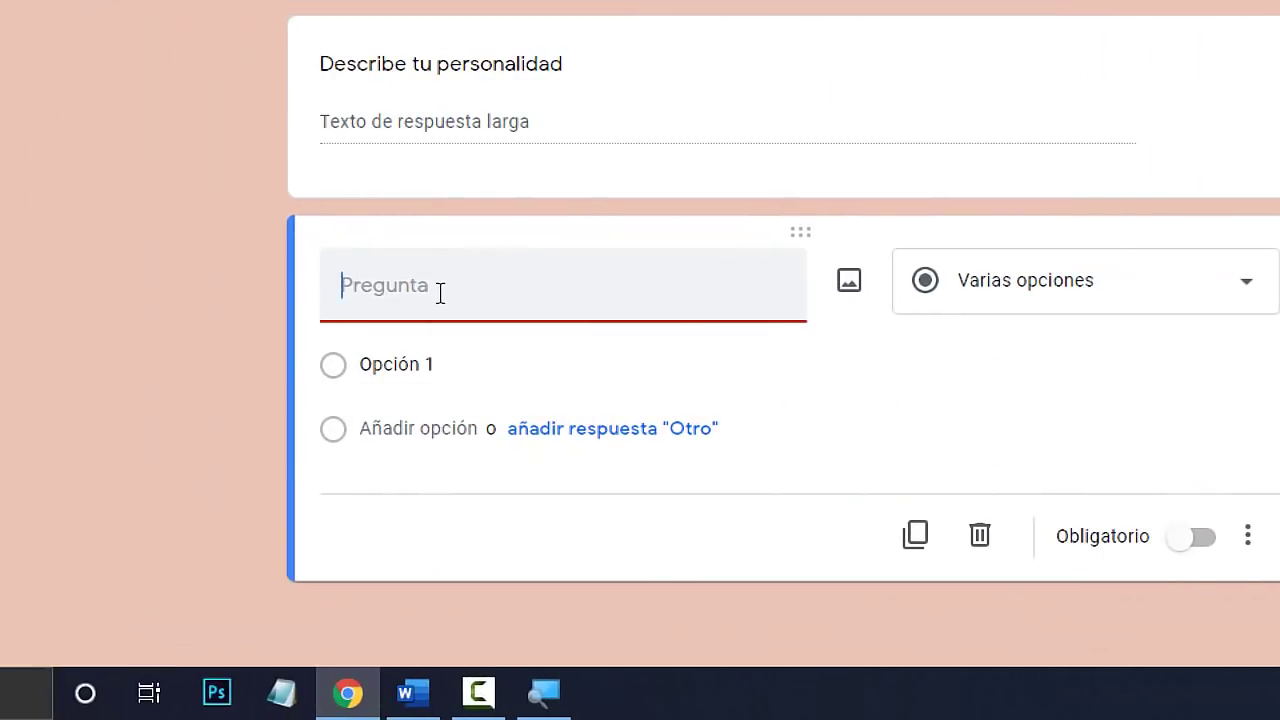
type("Sexo")
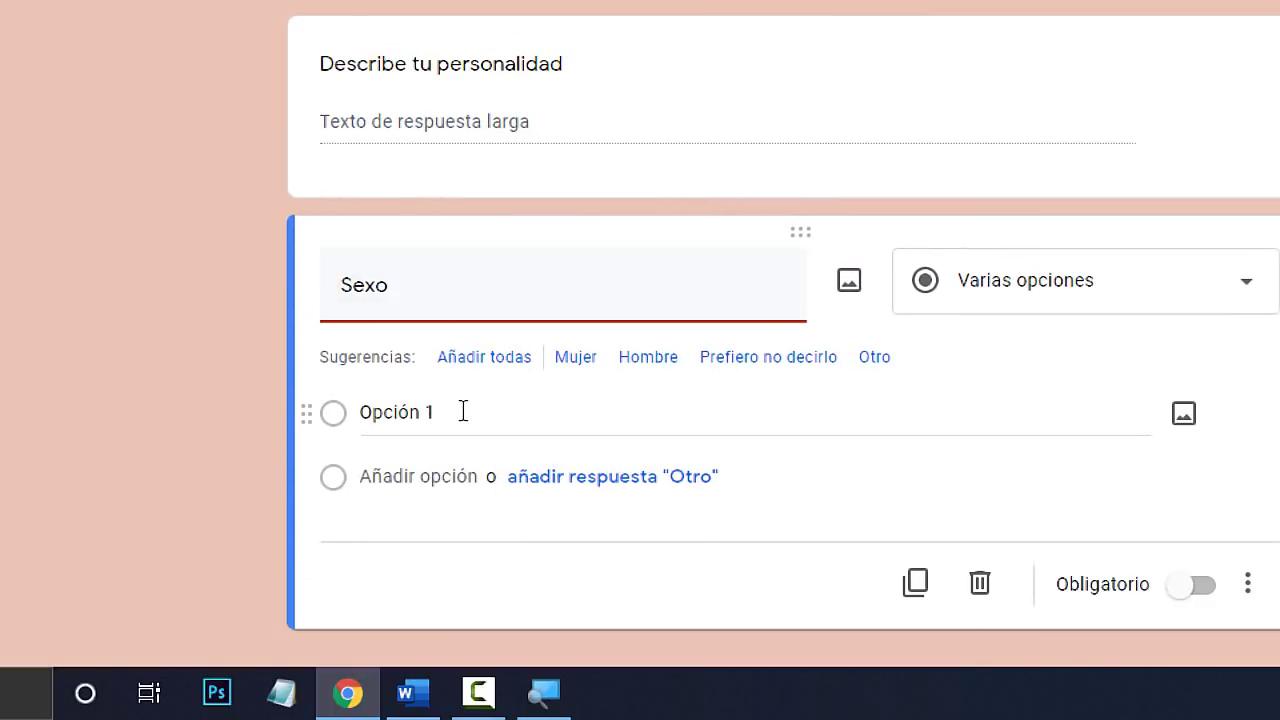
Give Sexo the answers Mujer, Hombre and Otro, and make it required.
left_click(720, 440)
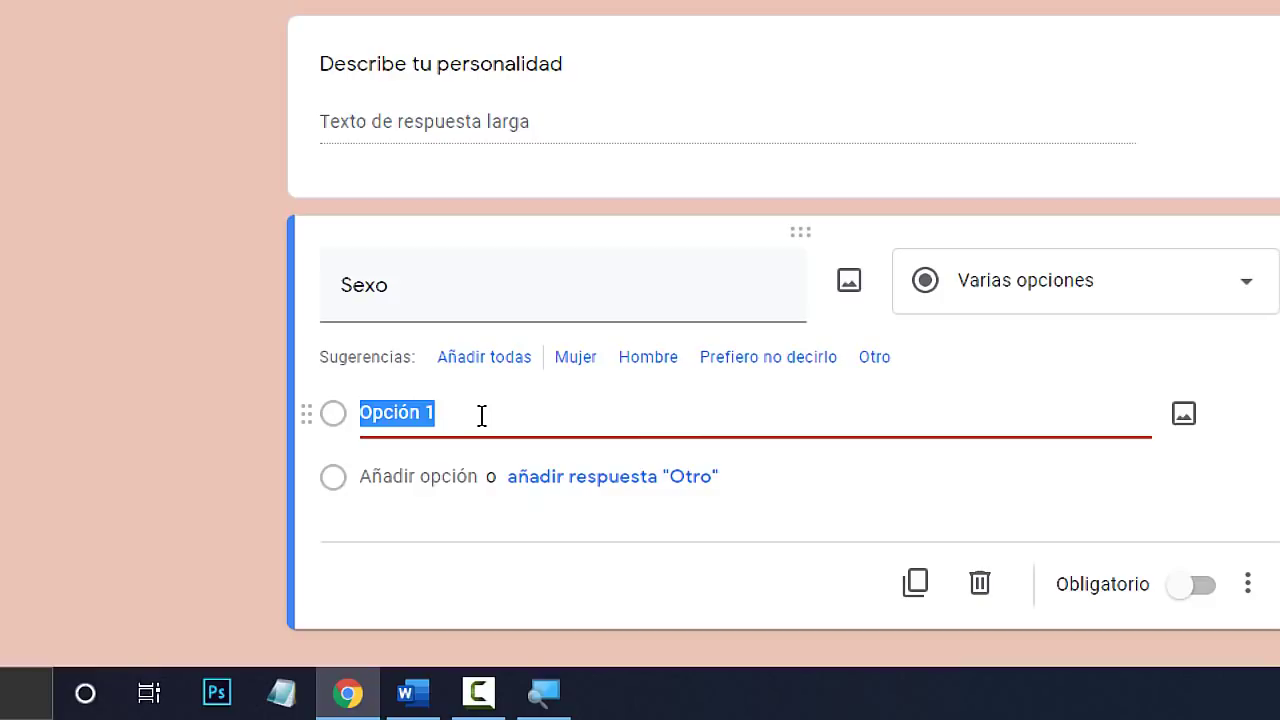
type("Mujer")
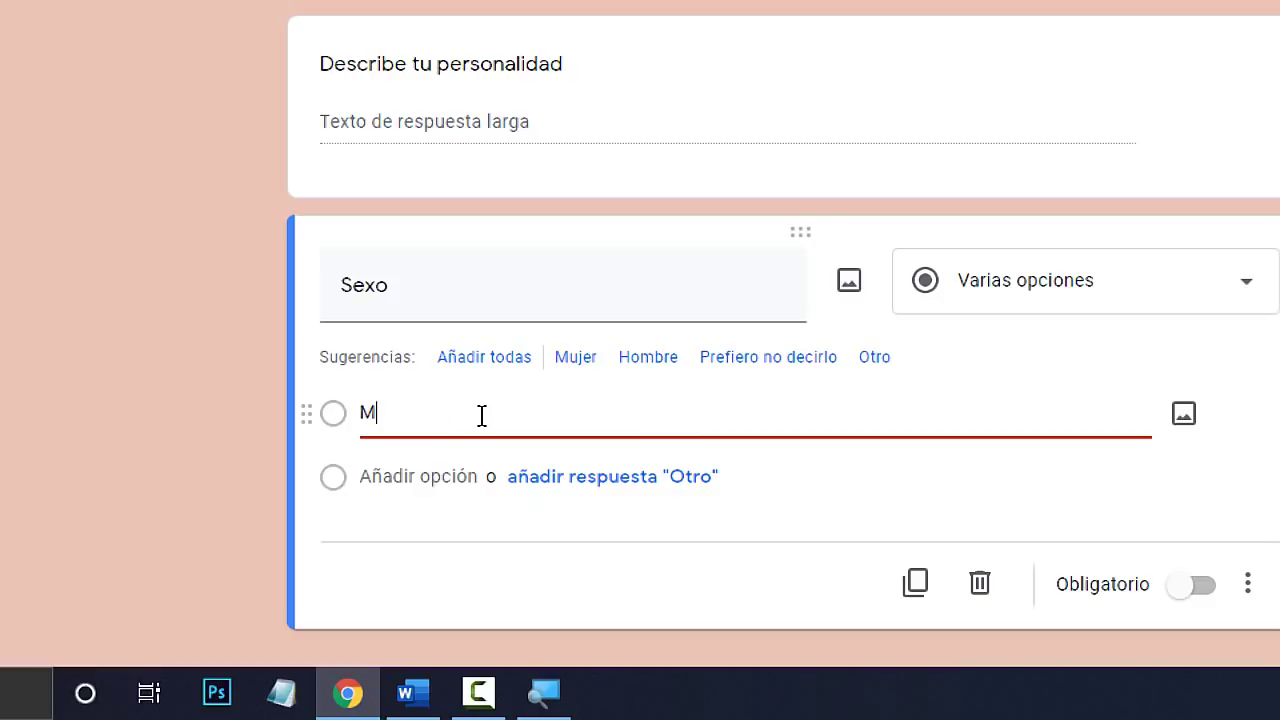
key("Return")
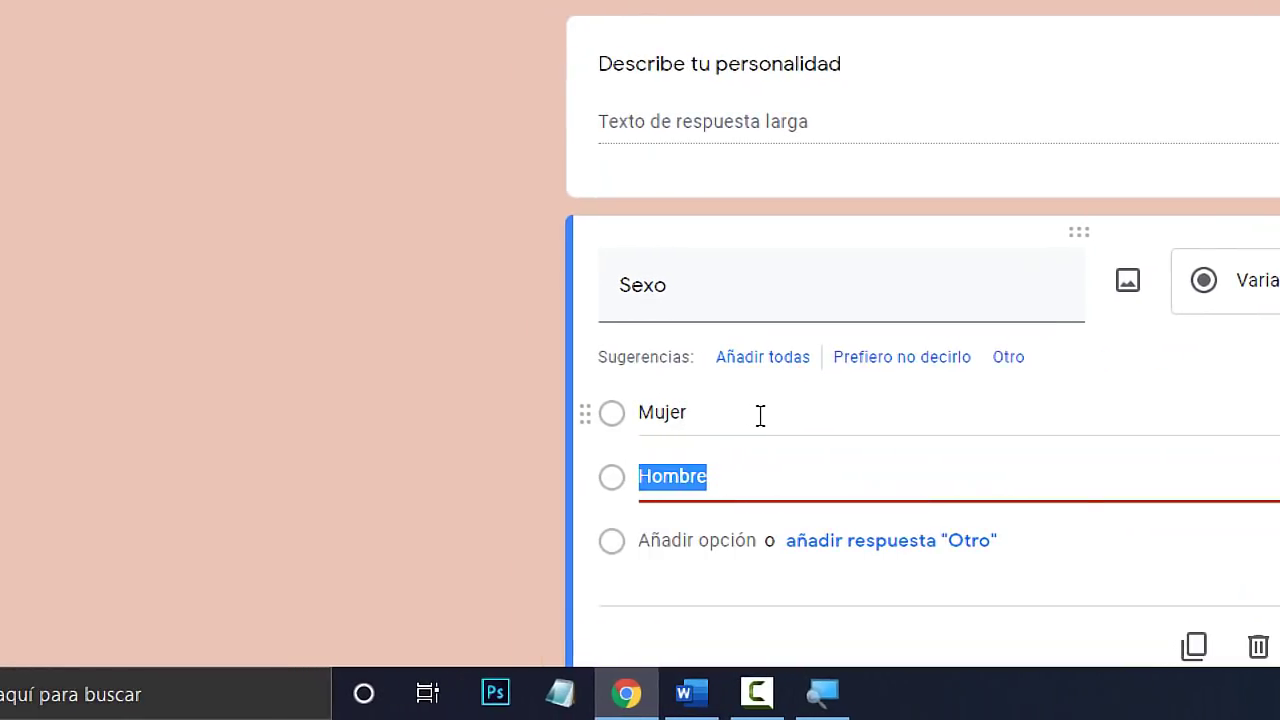
left_click(735, 467)
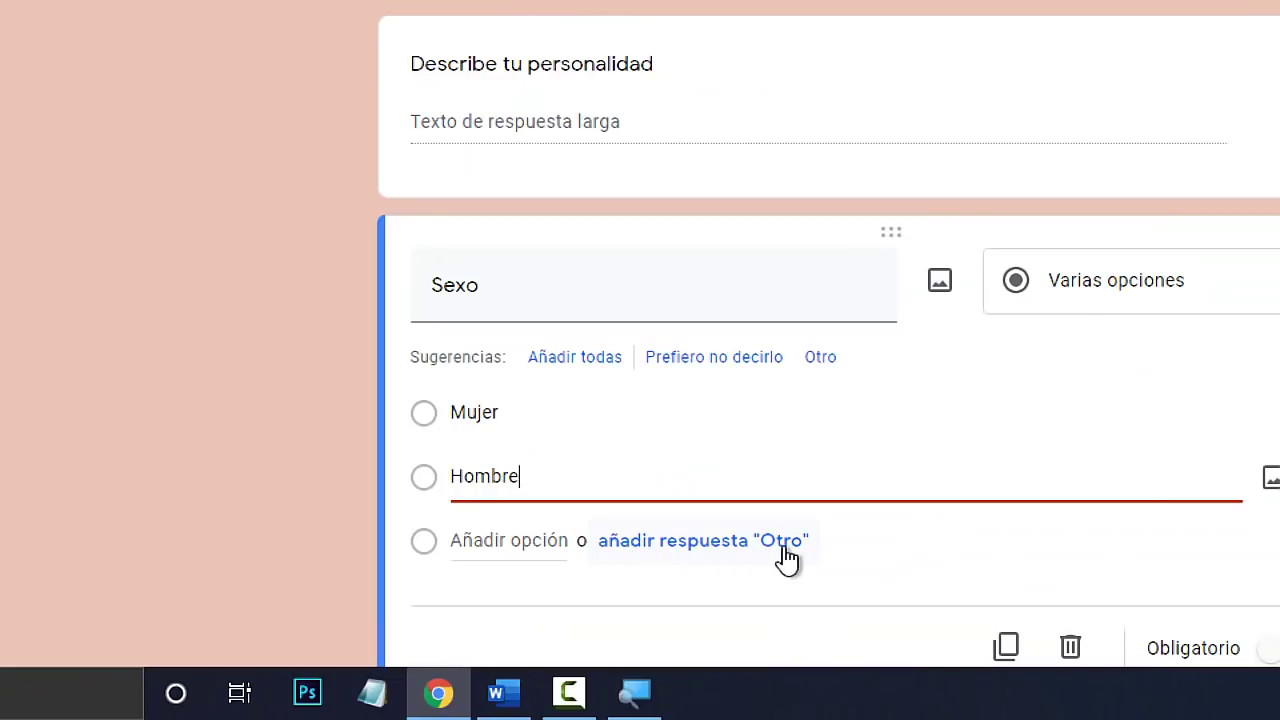
left_click(779, 549)
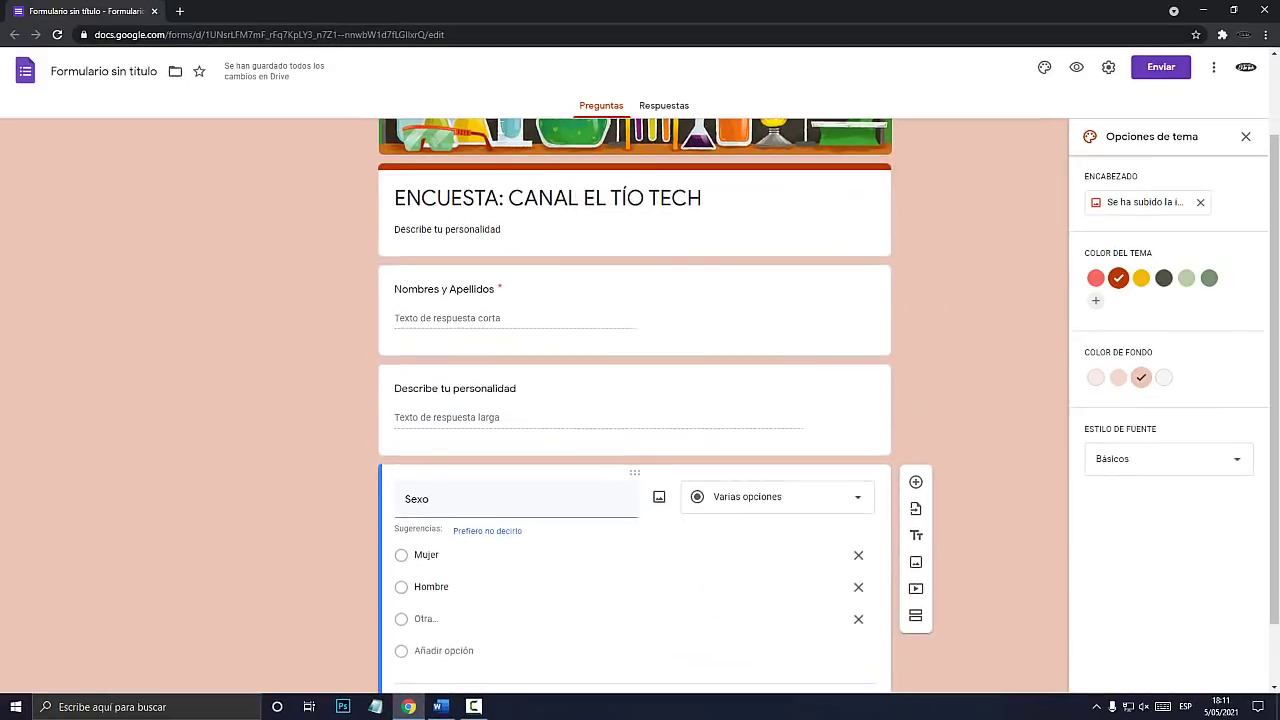
scroll(634, 480, "down", 1)
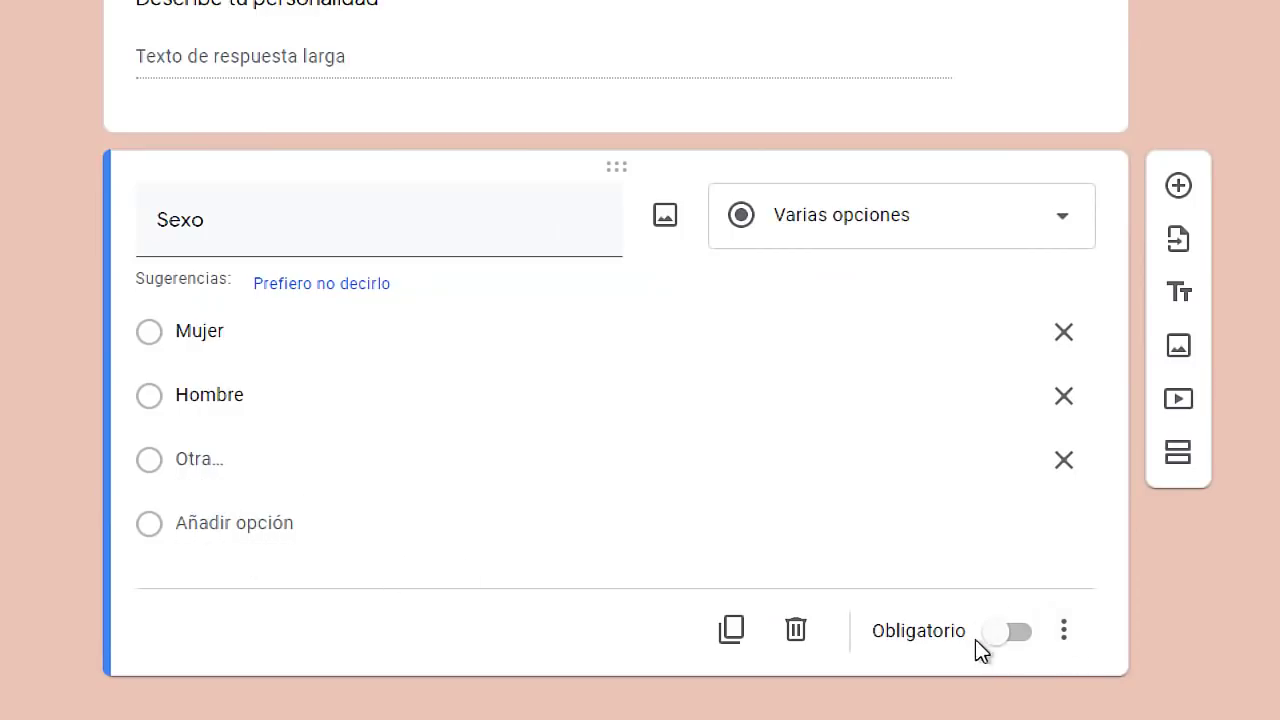
left_click(1012, 632)
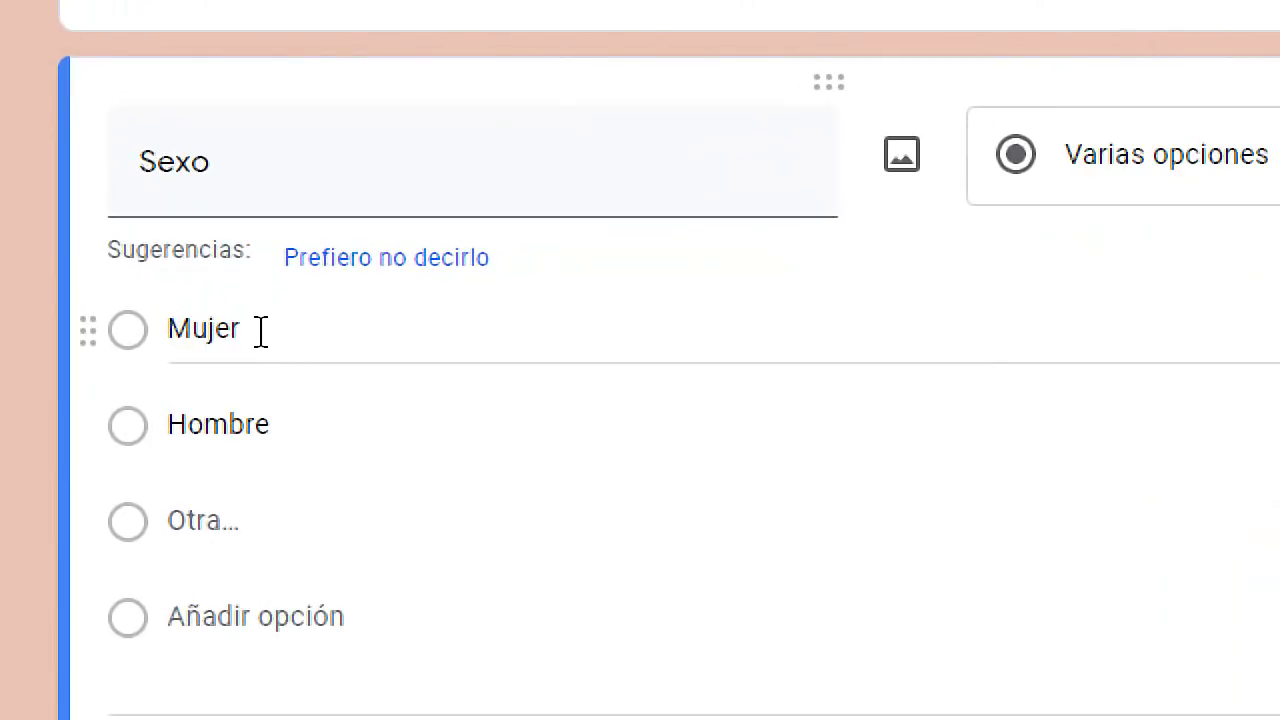
left_click(260, 331)
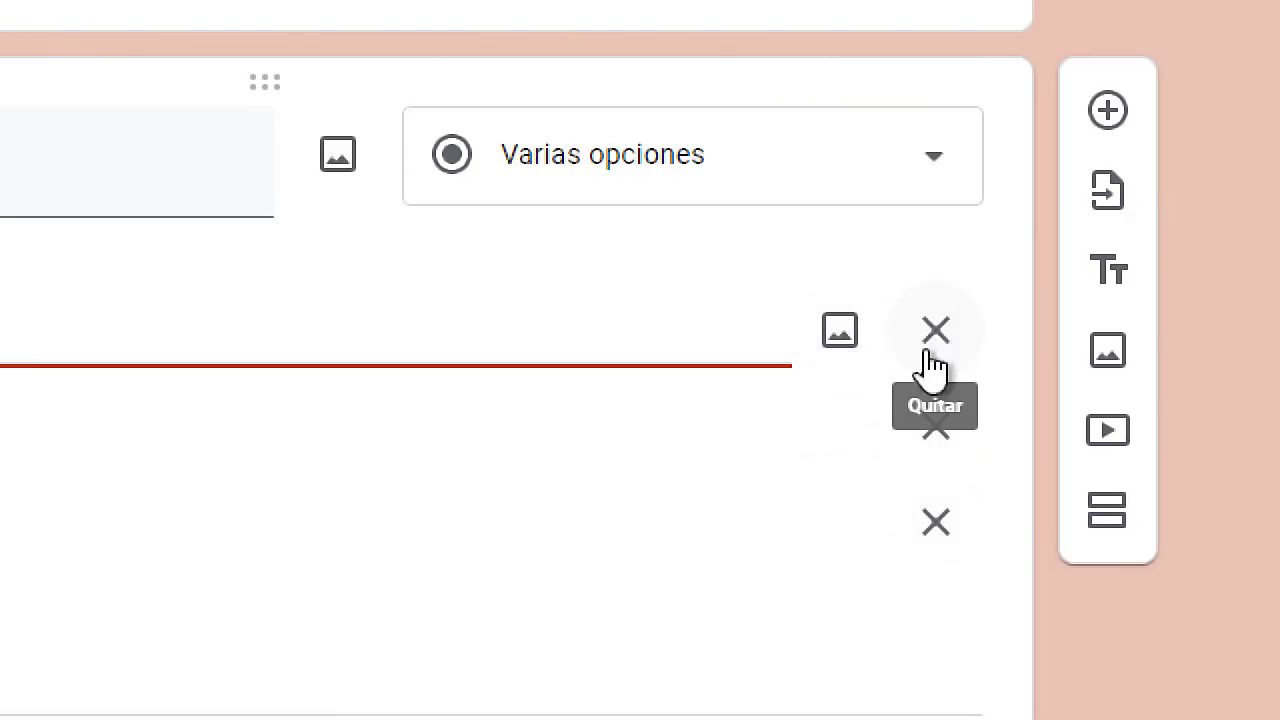
key("super+Escape")
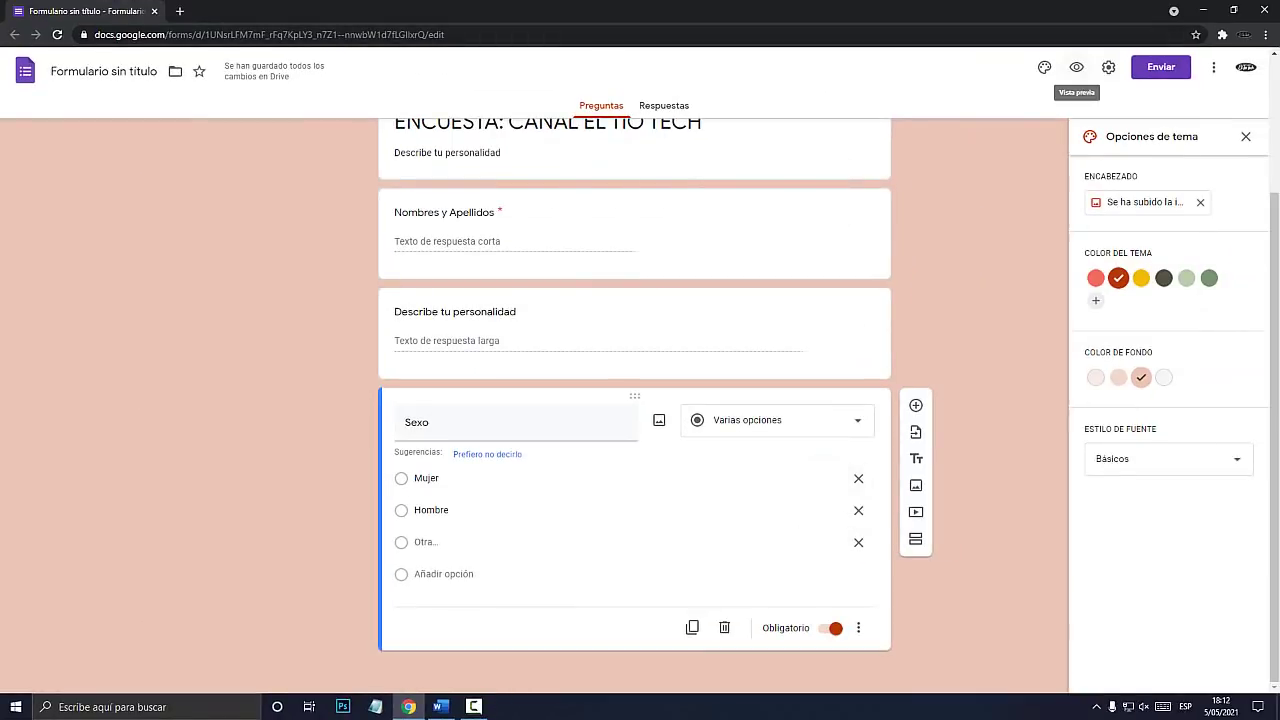
Preview the survey and test Sexo's options, typing and erasing a custom Otro answer.
key("super+plus")
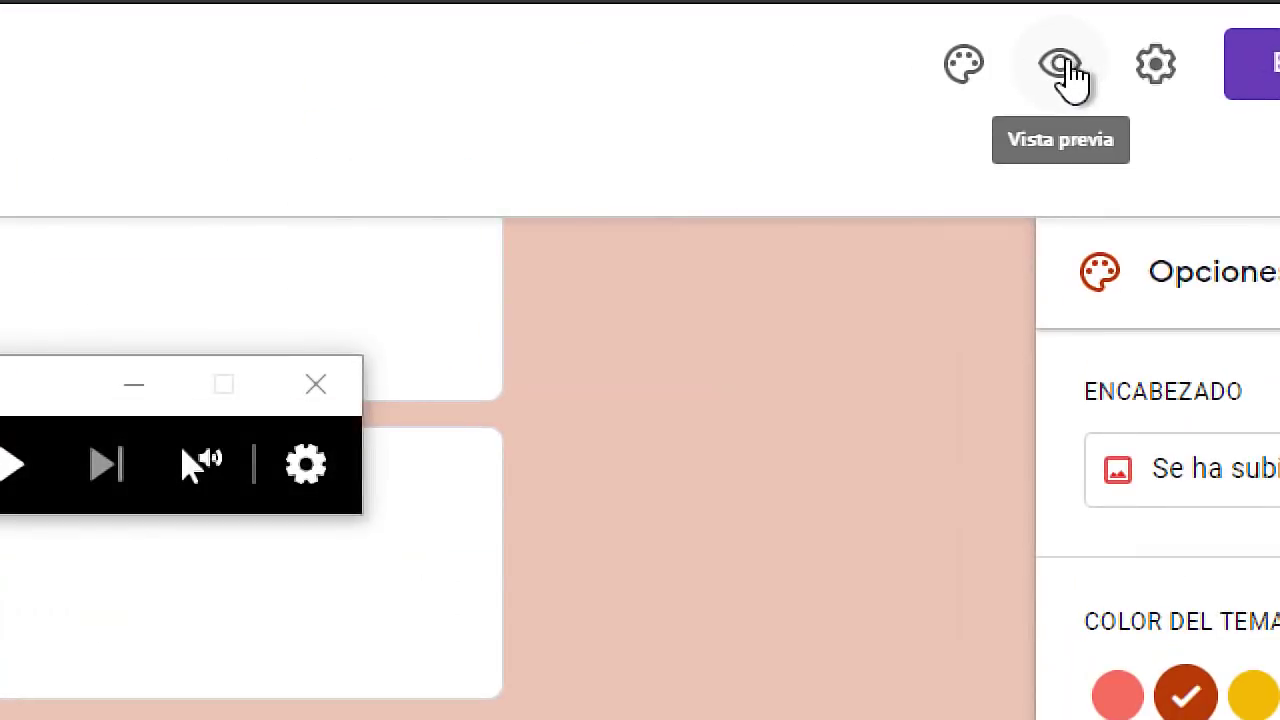
left_click(1077, 68)
key("super+Escape")
scroll(634, 366, "down", 2)
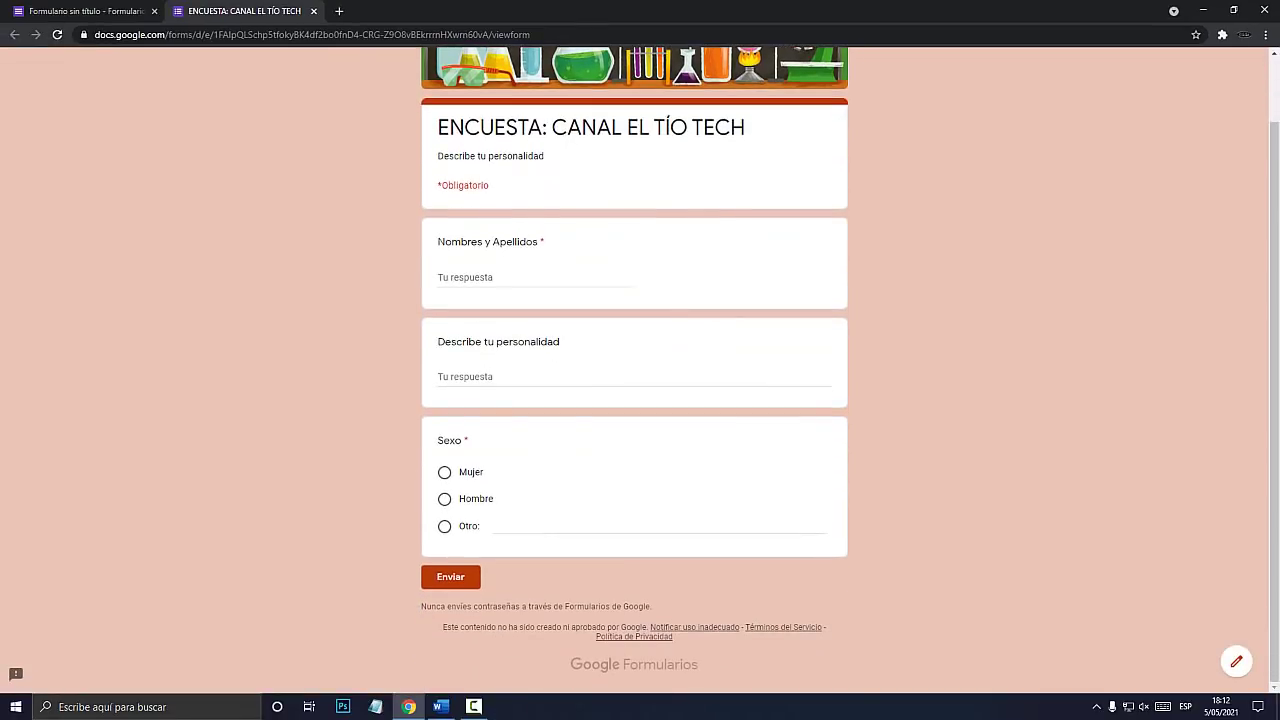
key("super+plus")
left_click(392, 462)
left_click(392, 543)
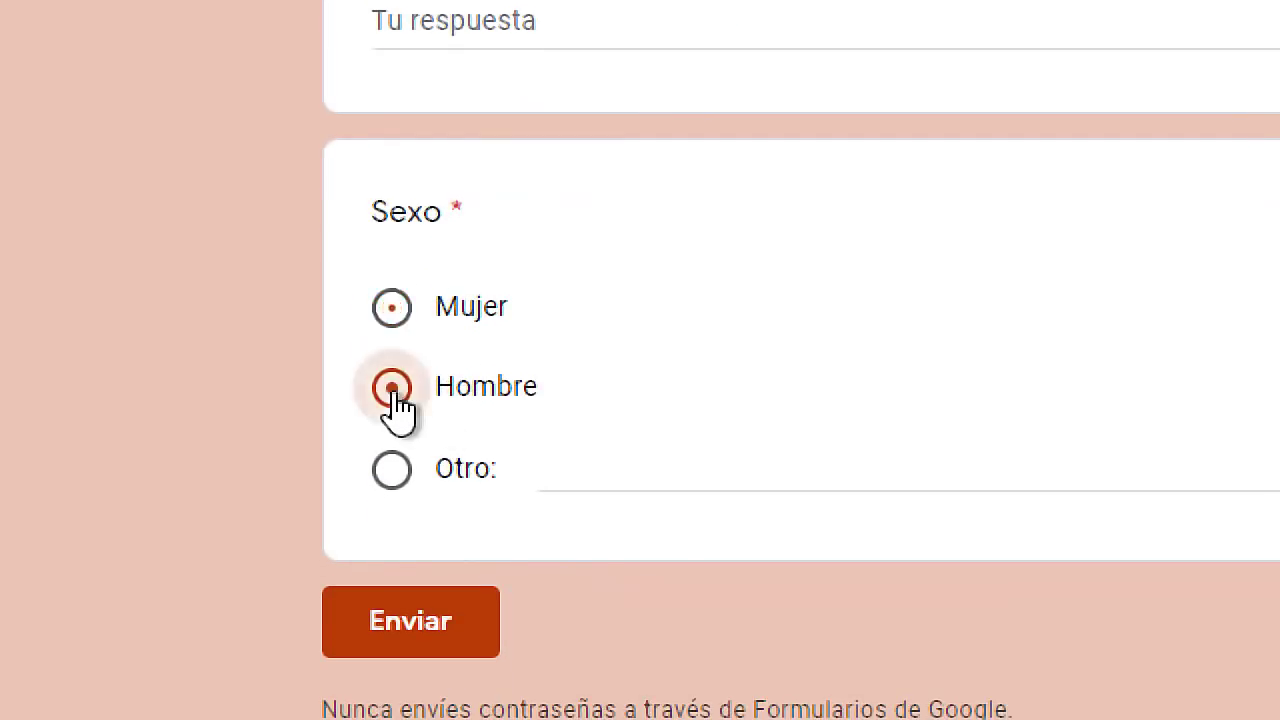
left_click(393, 472)
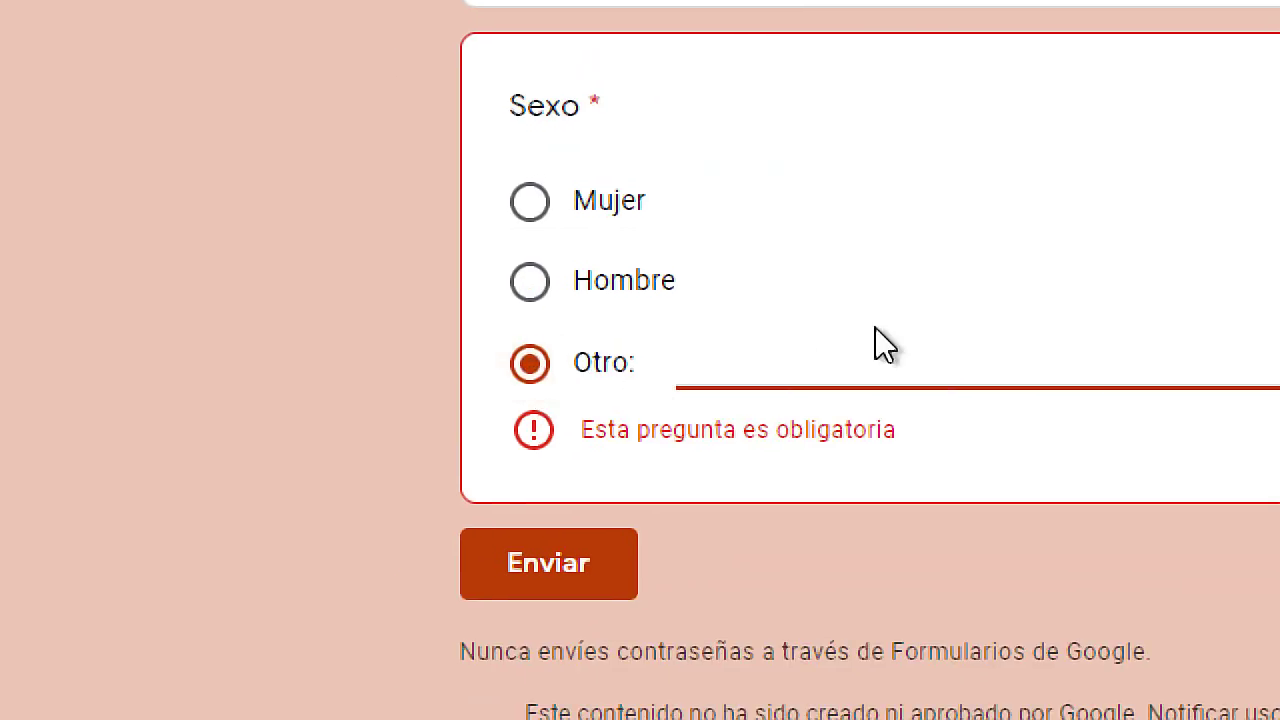
left_click(773, 363)
type("lkajdfsjkl")
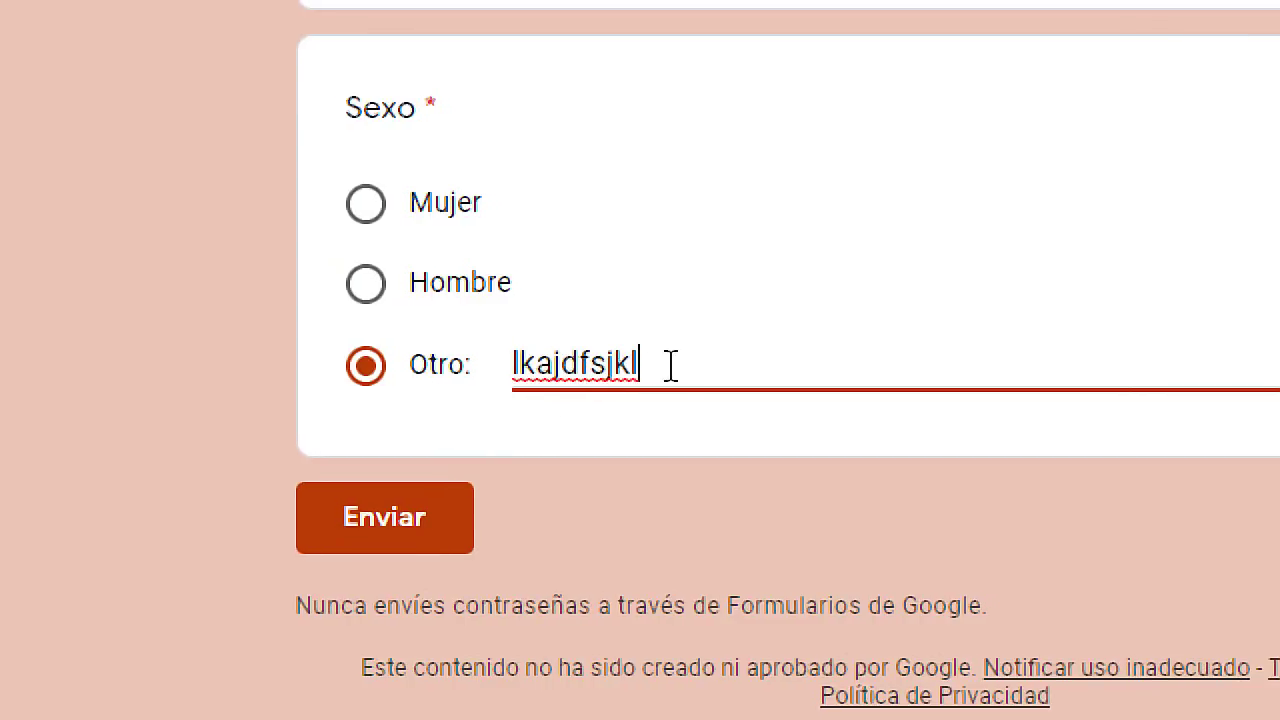
left_click_drag(661, 367, 516, 362)
key("BackSpace")
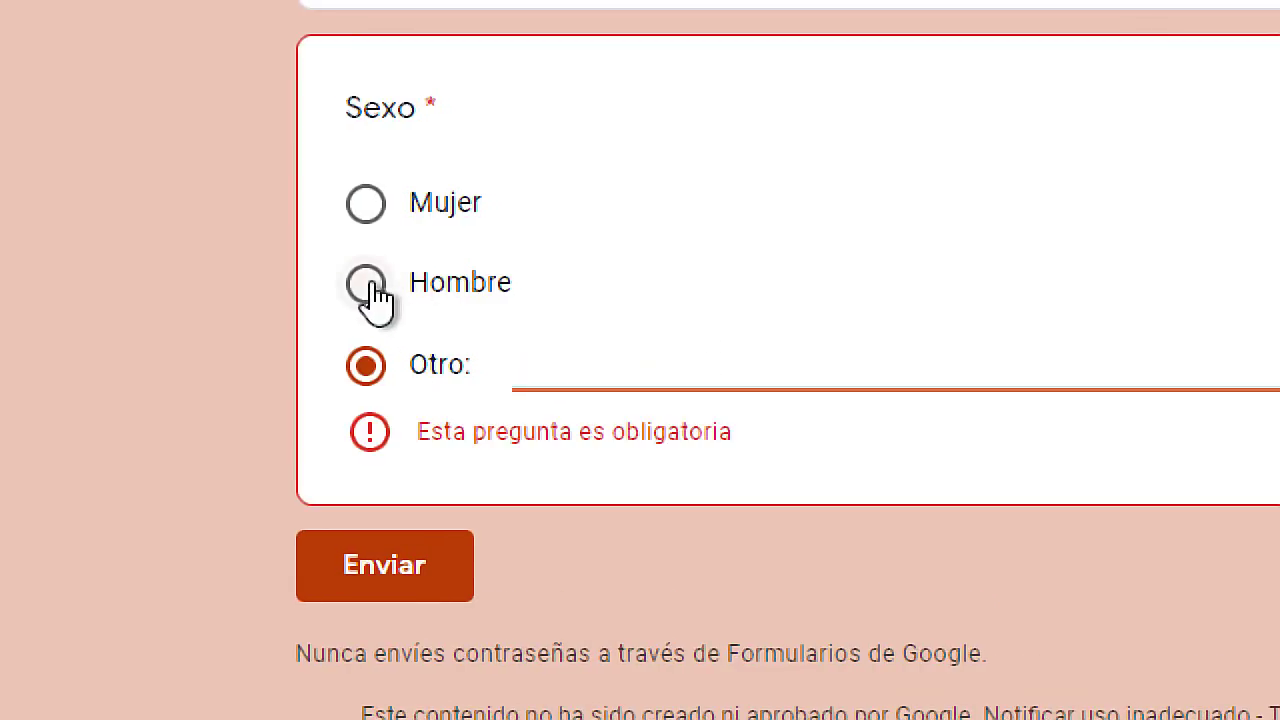
Switch repeatedly between Mujer, Hombre and Otro, then return to the editor.
left_click(372, 285)
left_click(370, 209)
left_click(374, 289)
left_click(375, 348)
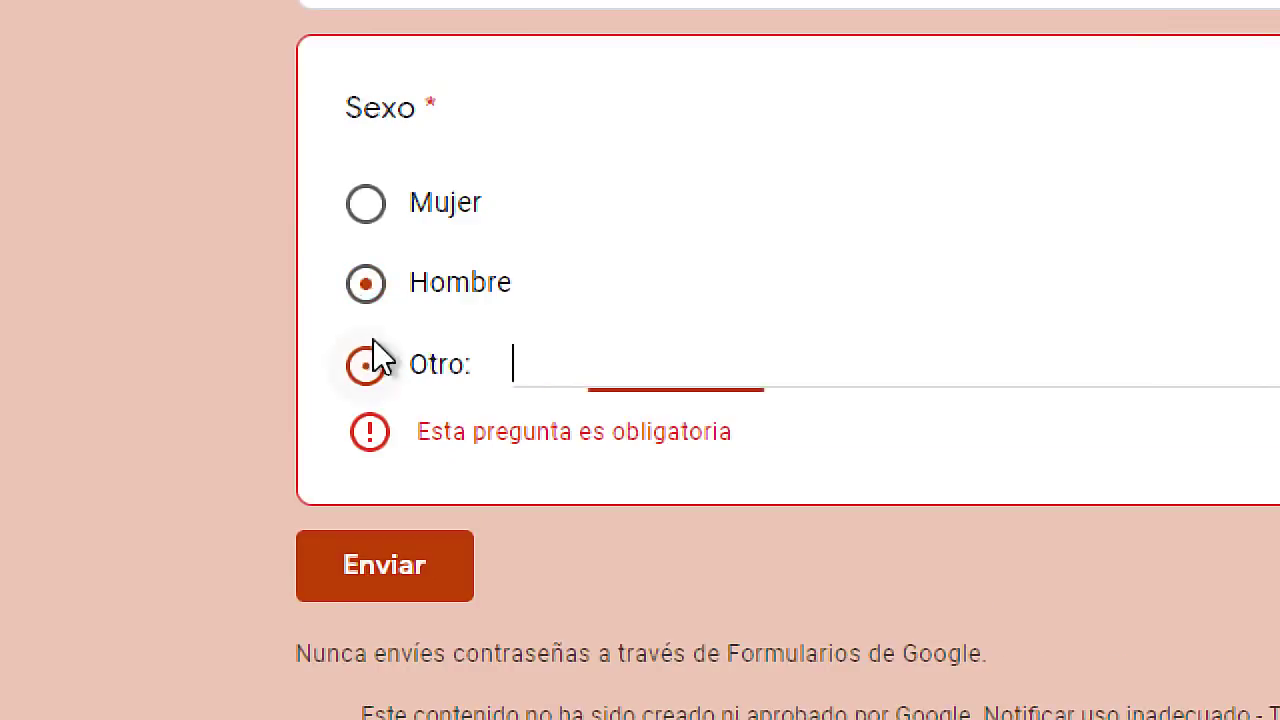
left_click(370, 279)
left_click(364, 211)
left_click(366, 286)
left_click(367, 366)
left_click(366, 290)
left_click(368, 208)
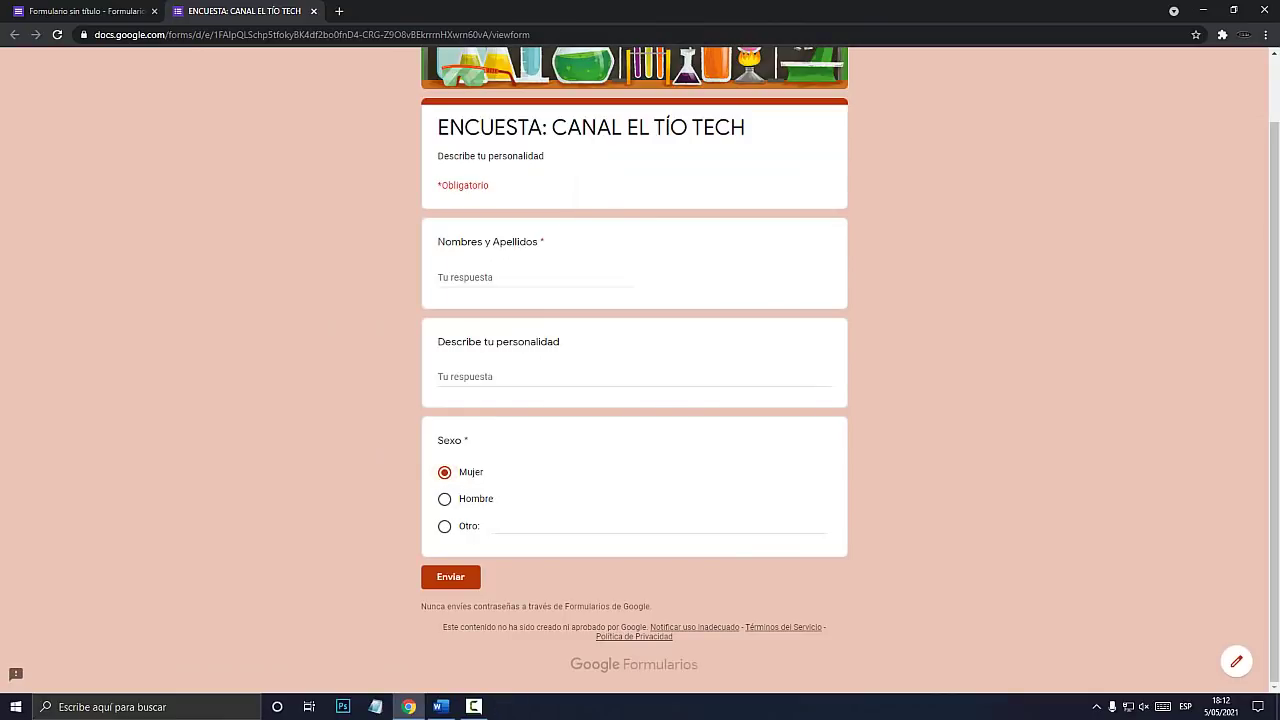
left_click(90, 11)
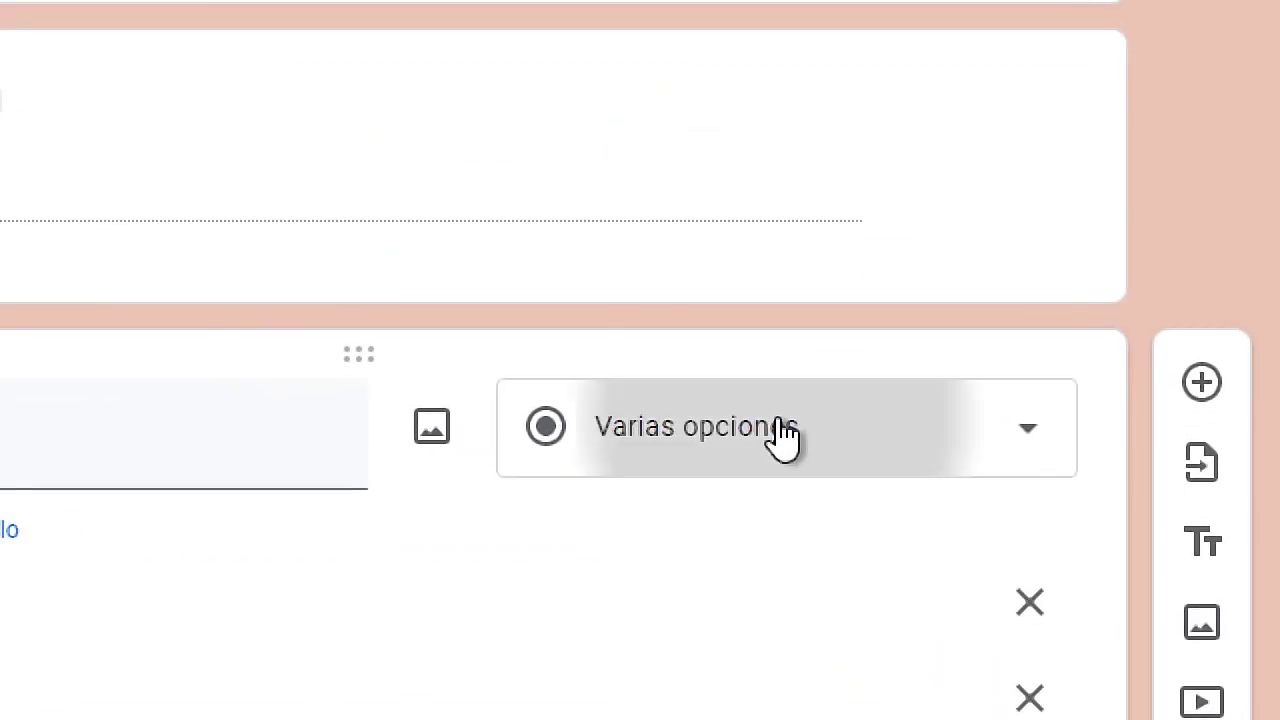
Keep the Sexo question set to multiple choice.
left_click(775, 422)
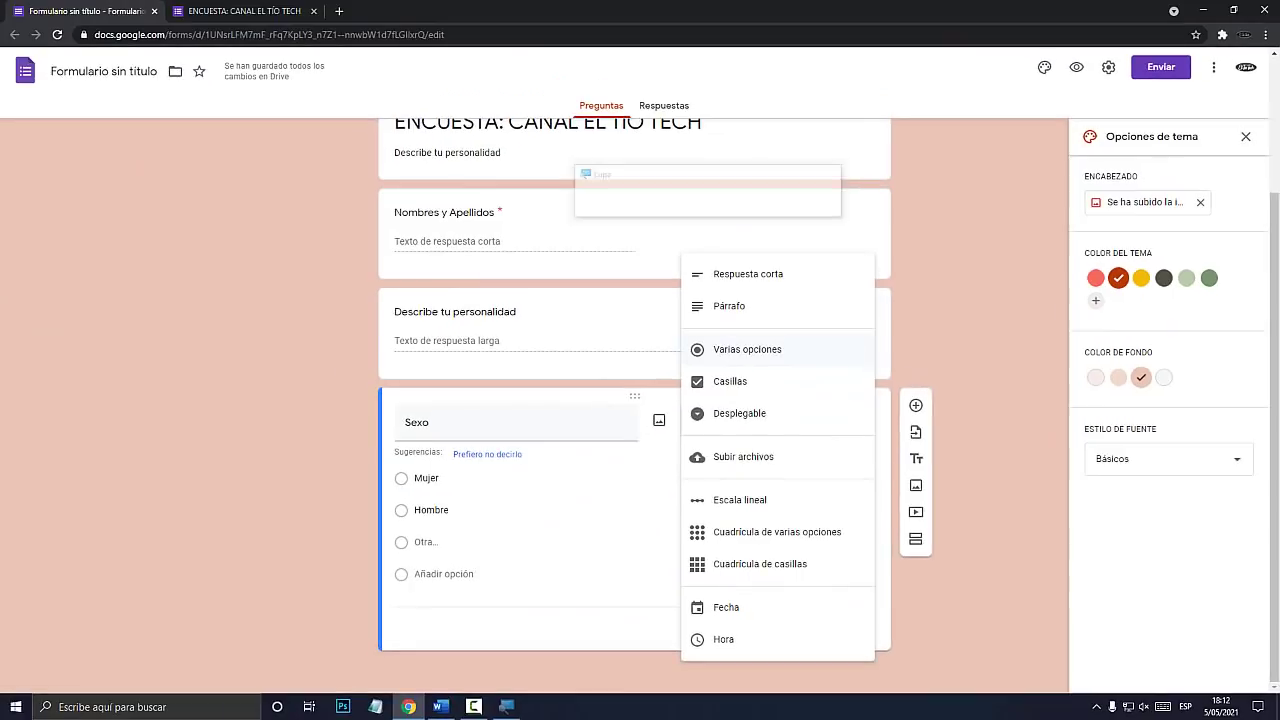
left_click(625, 222)
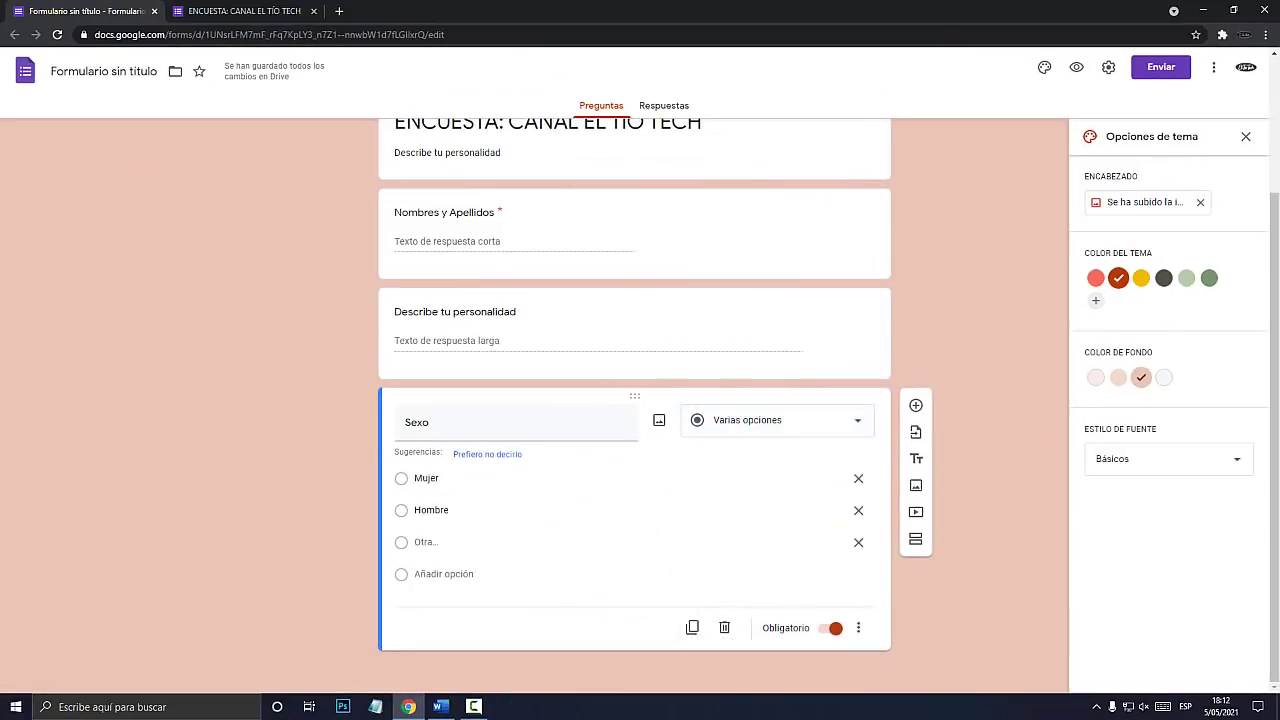
scroll(634, 400, "up", 2)
scroll(634, 400, "down", 2)
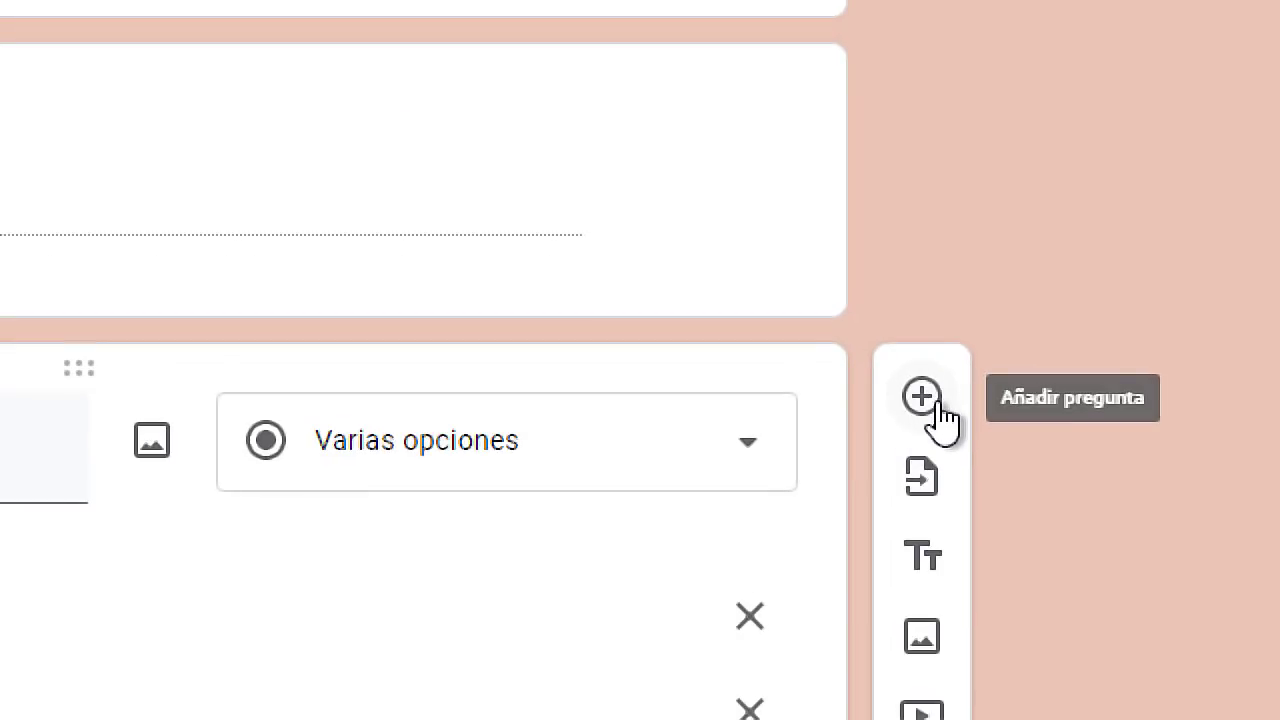
Add a new question below Sexo and set its type to Casillas.
left_click(921, 400)
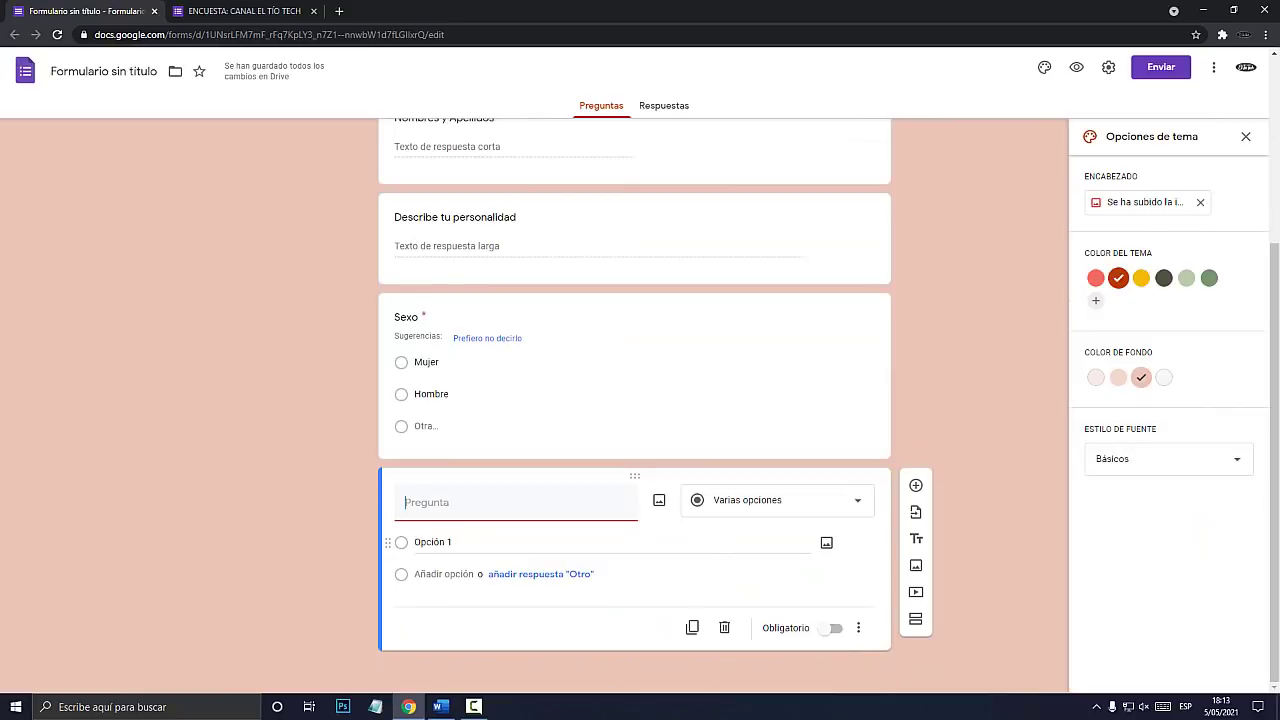
left_click(777, 500)
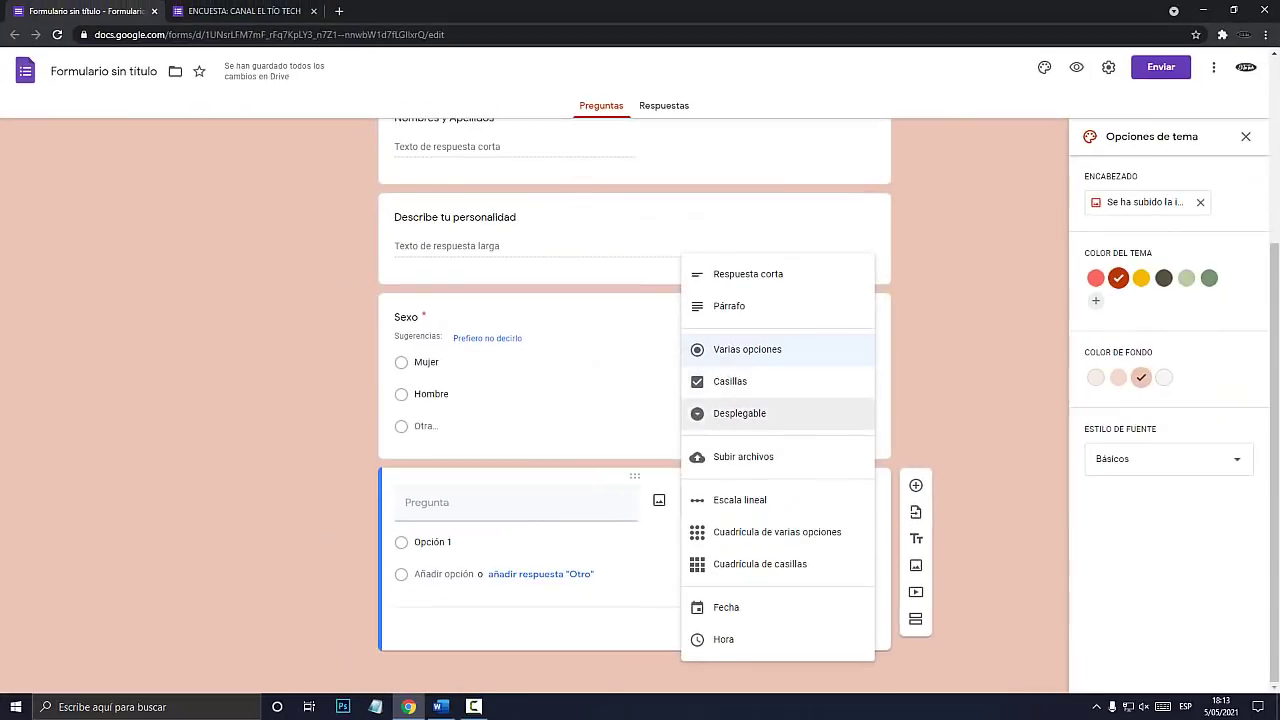
left_click(437, 502)
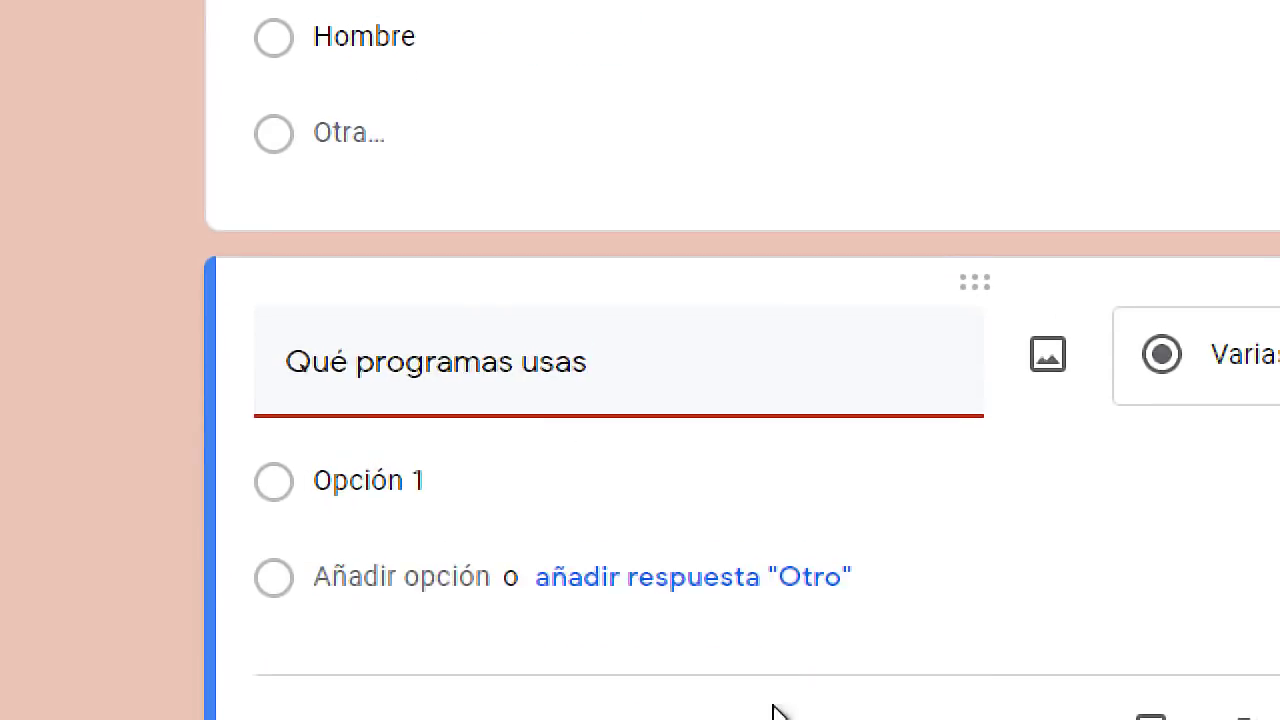
left_click(897, 380)
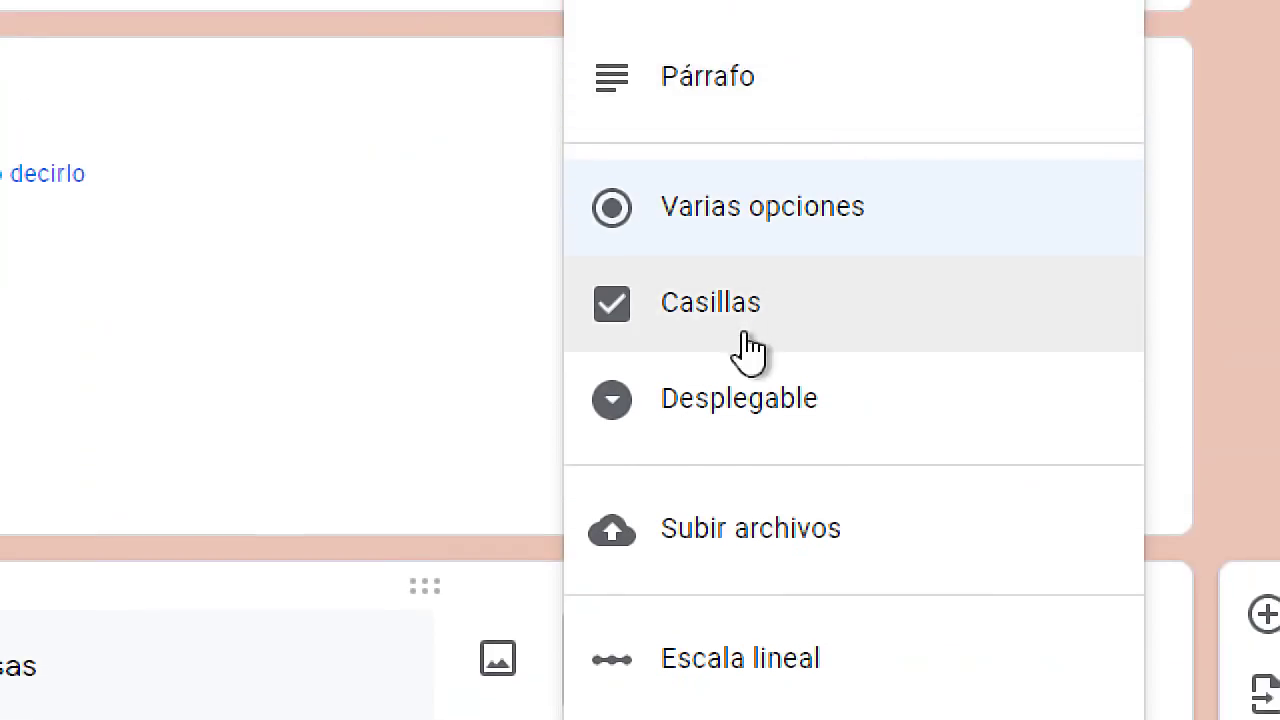
left_click(749, 318)
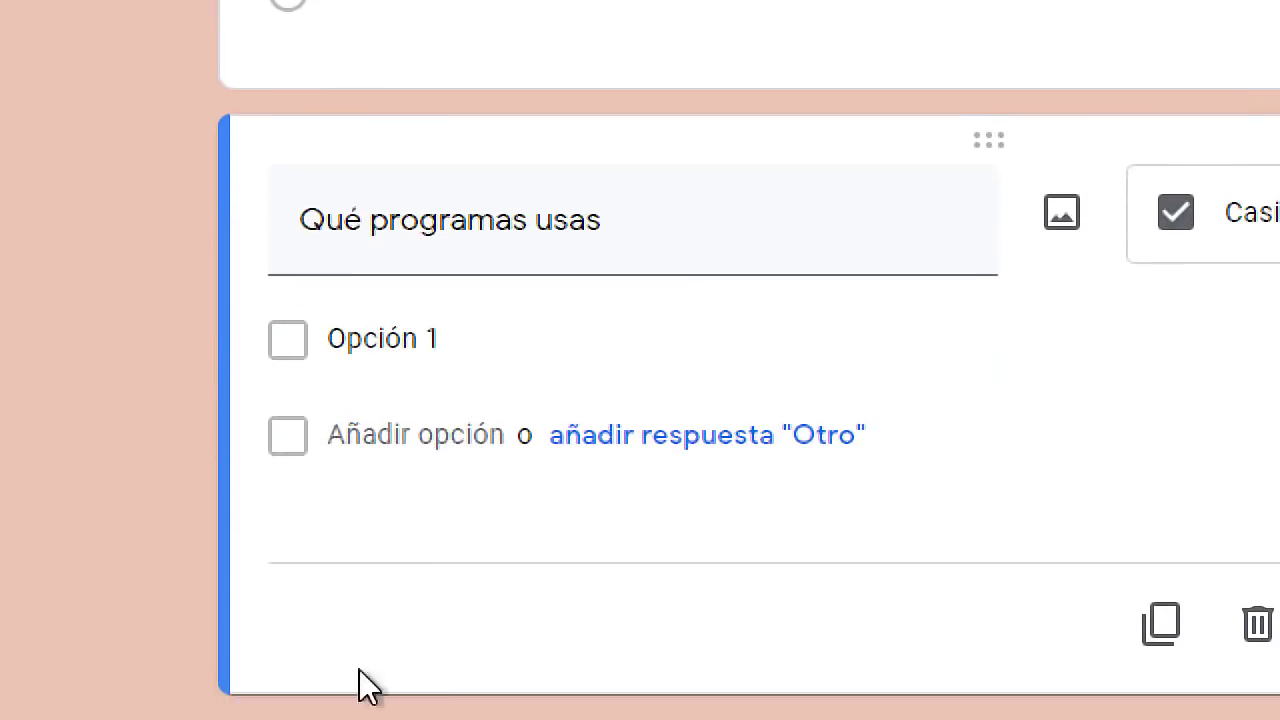
Enter Word, Excel and PowerPoint as the choices for 'Qué programas usas'.
left_click(450, 540)
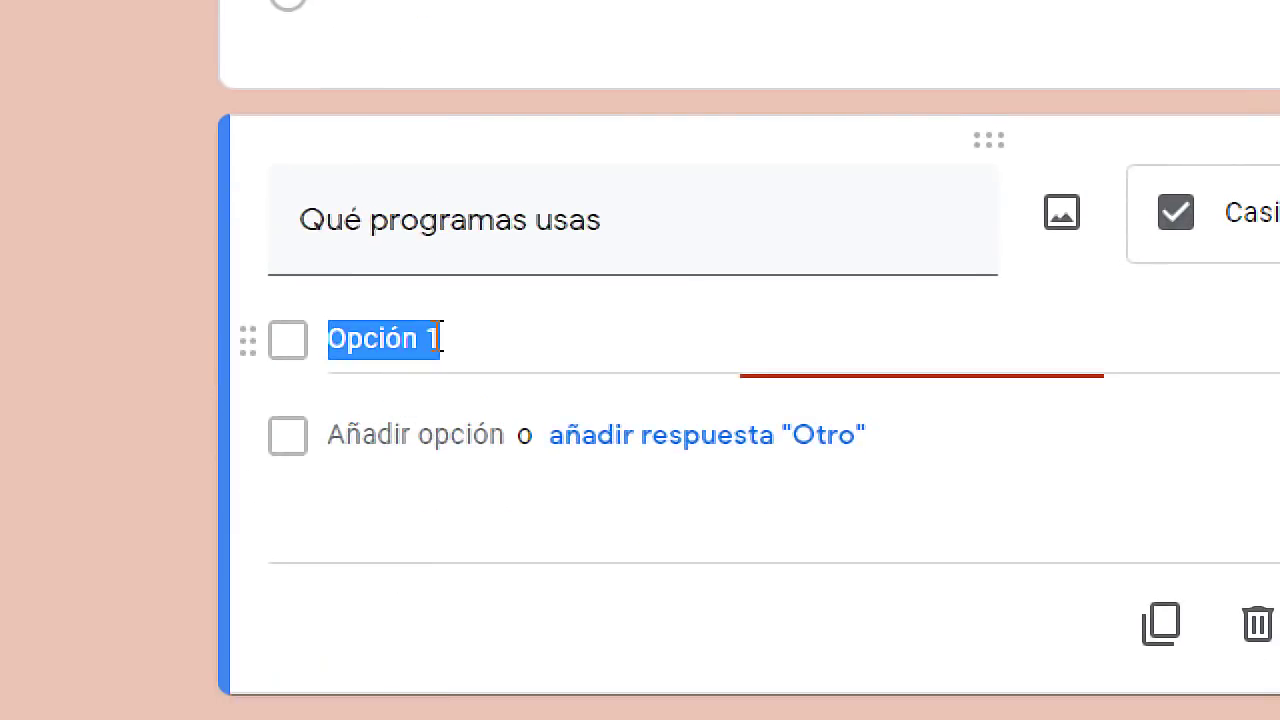
type("Word")
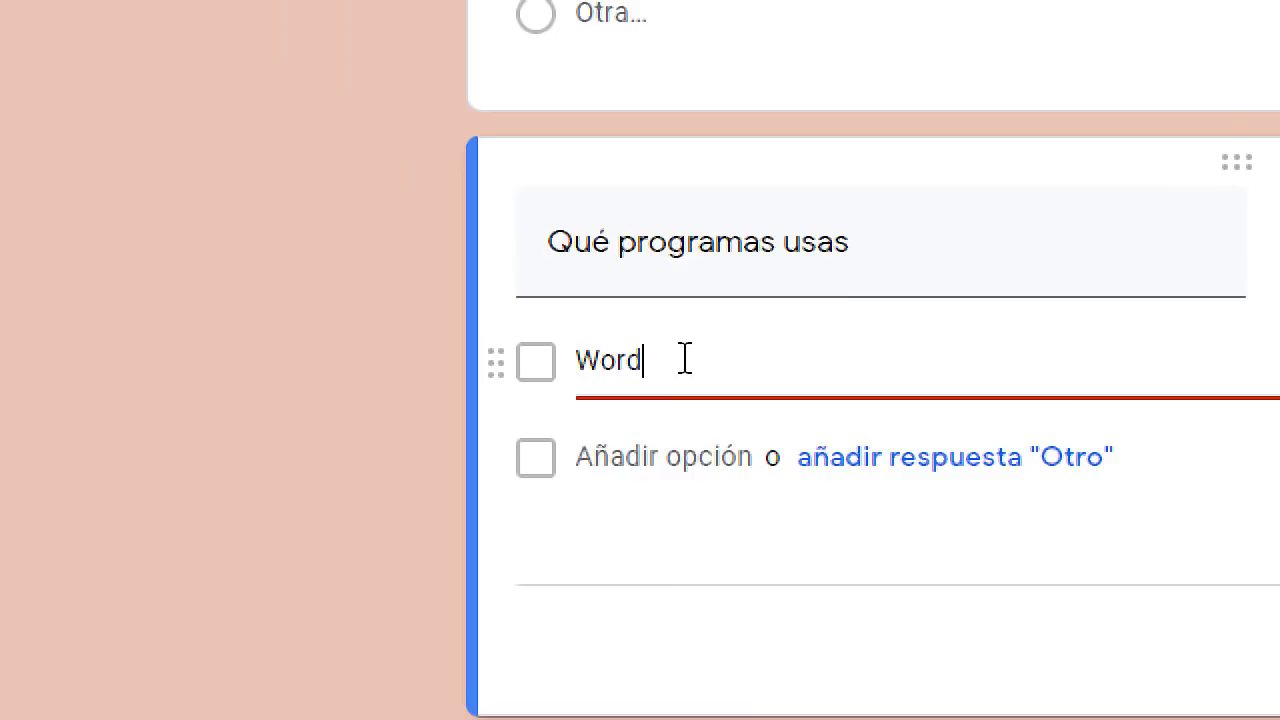
key("Return")
type("Excel")
key("Return")
type("PowerPoint")
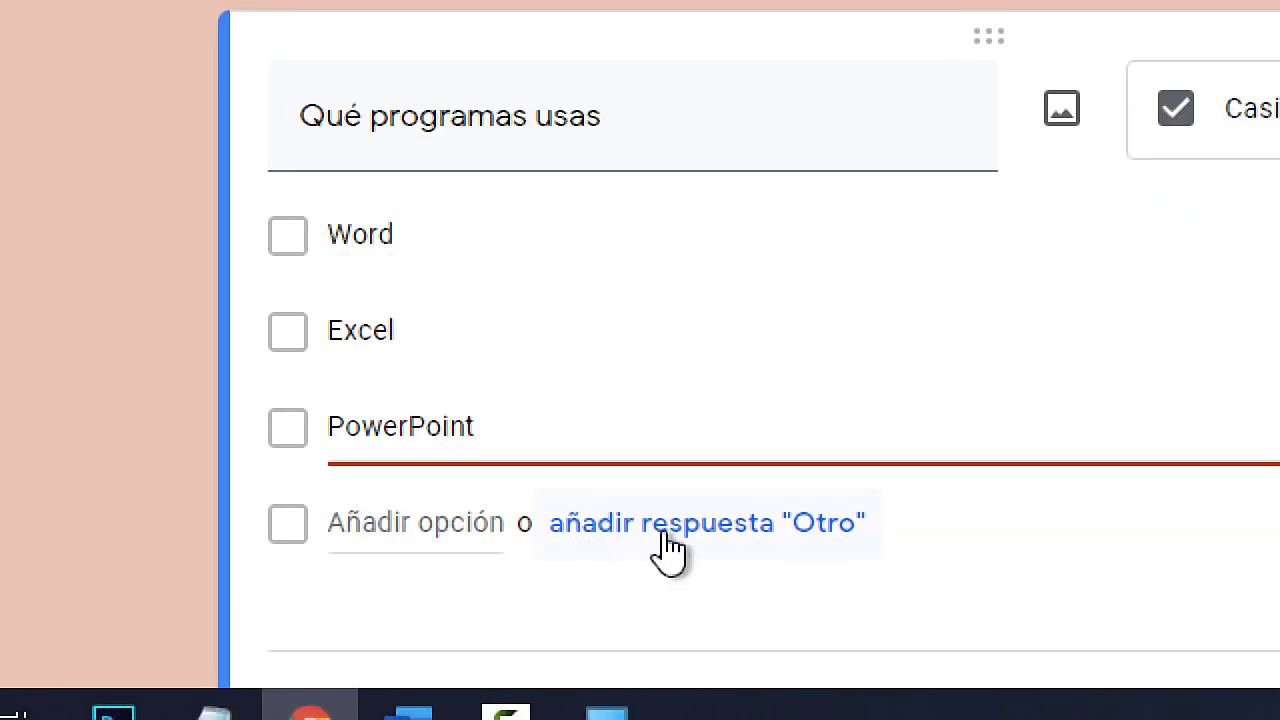
Add an Otro choice and make the question required, keeping it as checkboxes.
left_click(706, 543)
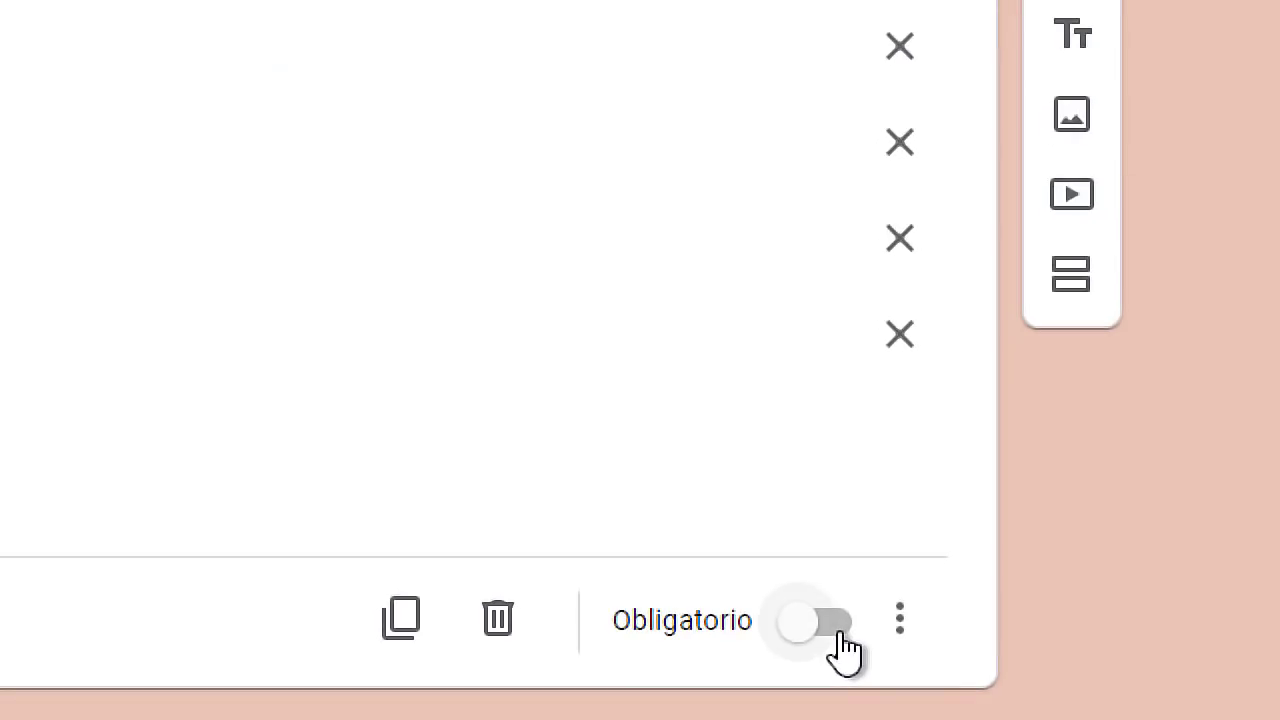
left_click(833, 628)
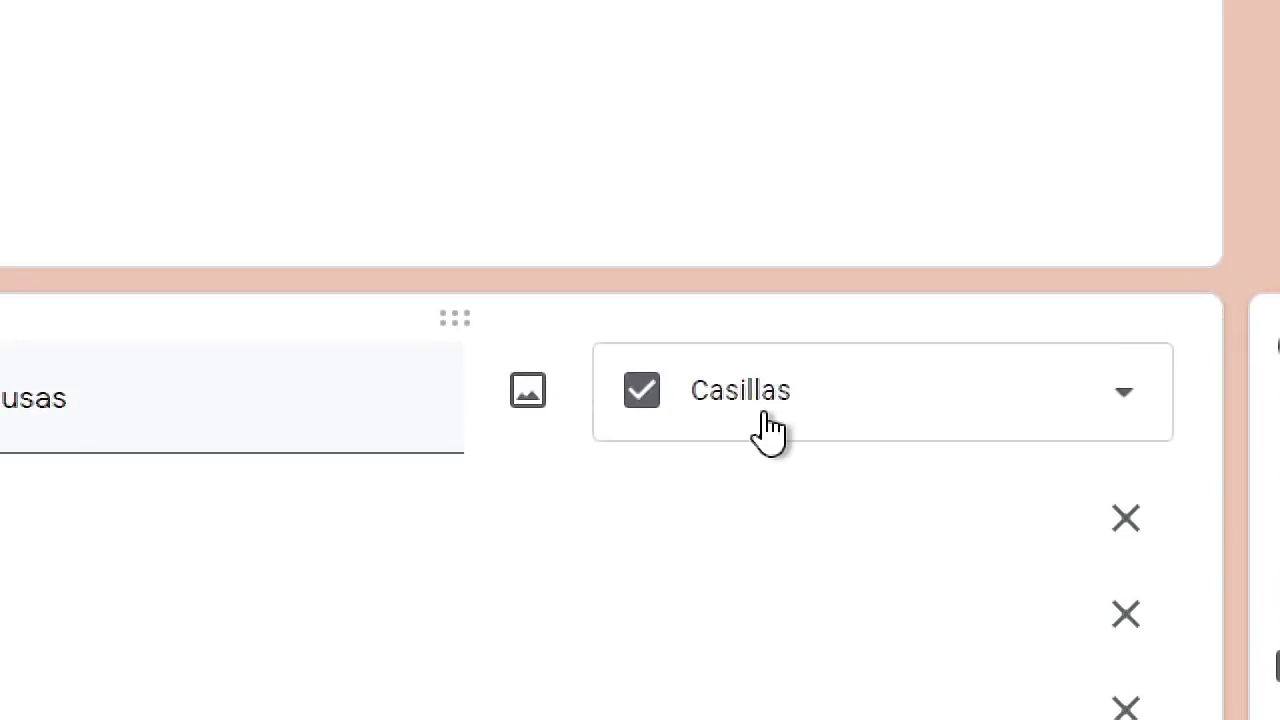
left_click(737, 399)
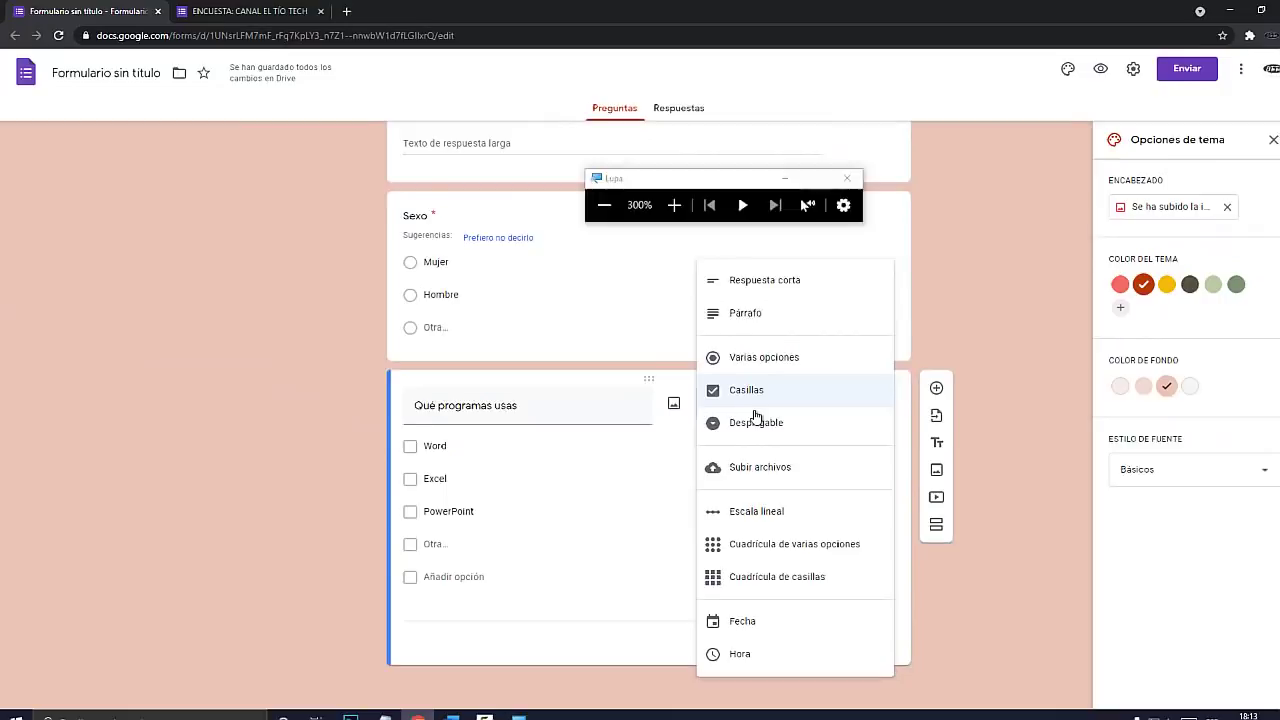
key("Escape")
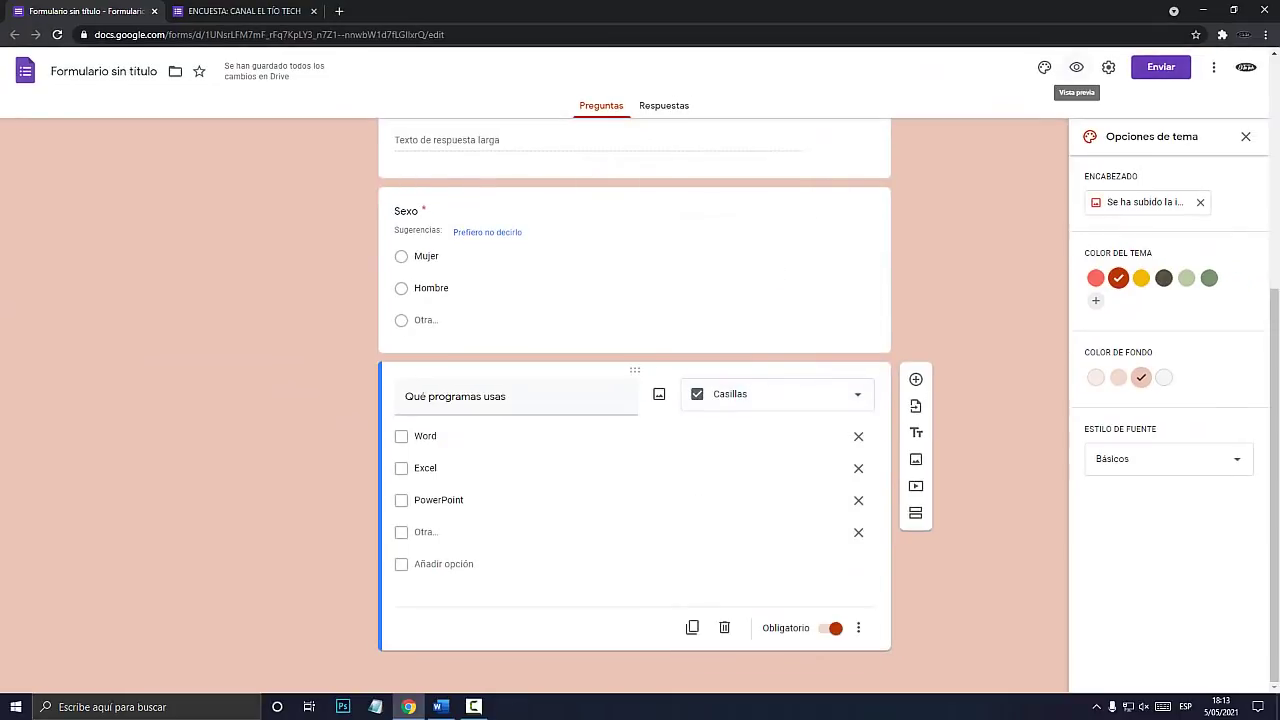
left_click(1076, 67)
In the preview, tick Word, Excel, PowerPoint and Otro for programs, then untick Otro.
scroll(634, 370, "down", 3)
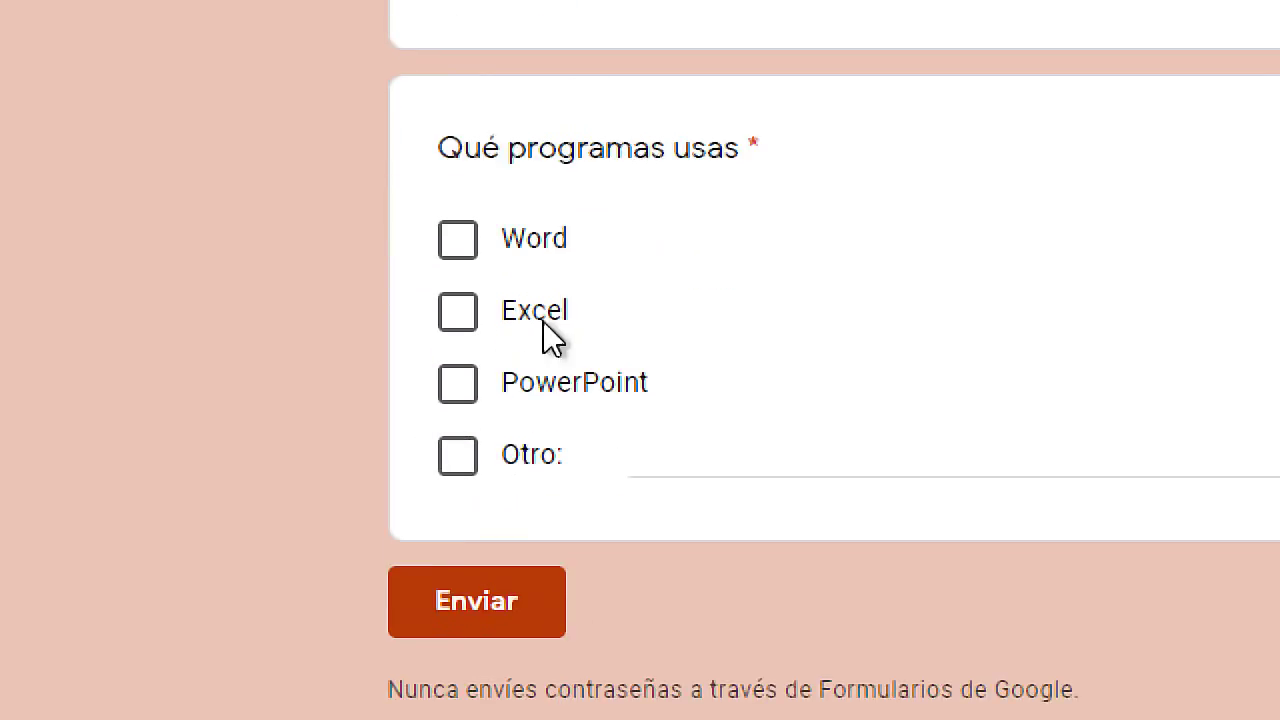
left_click(468, 254)
left_click(474, 330)
left_click(474, 396)
left_click(460, 460)
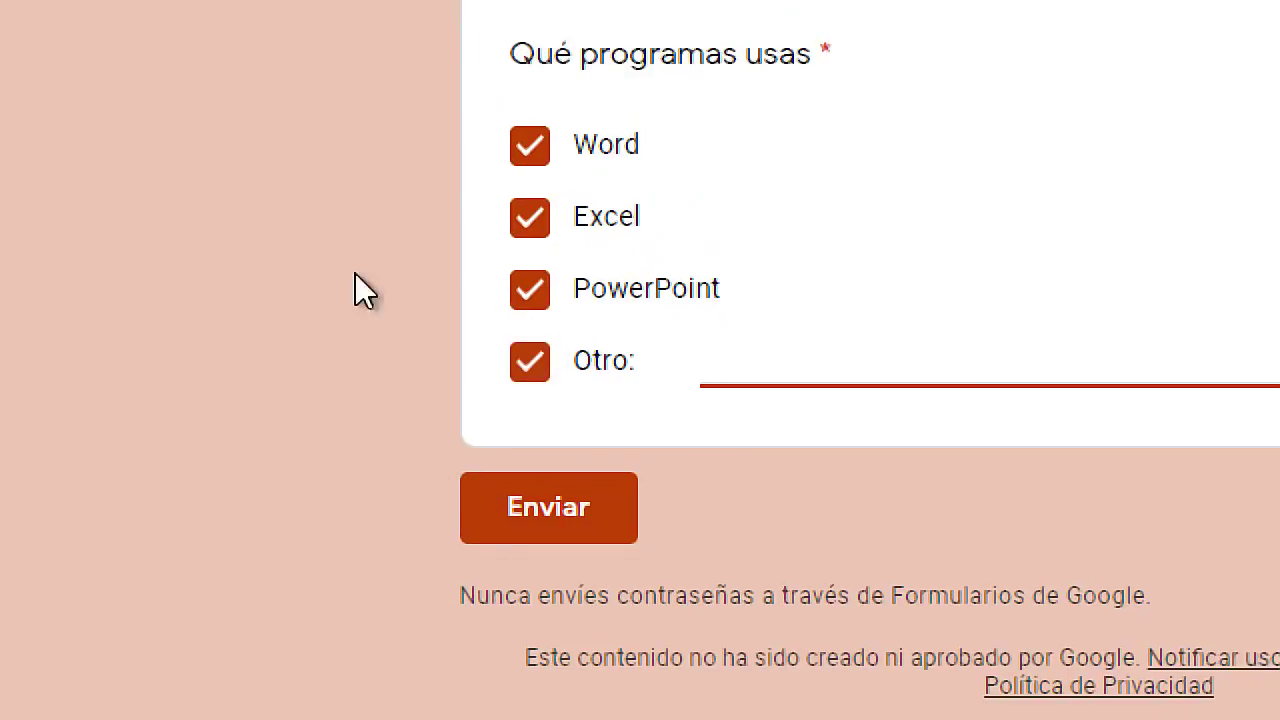
left_click(530, 362)
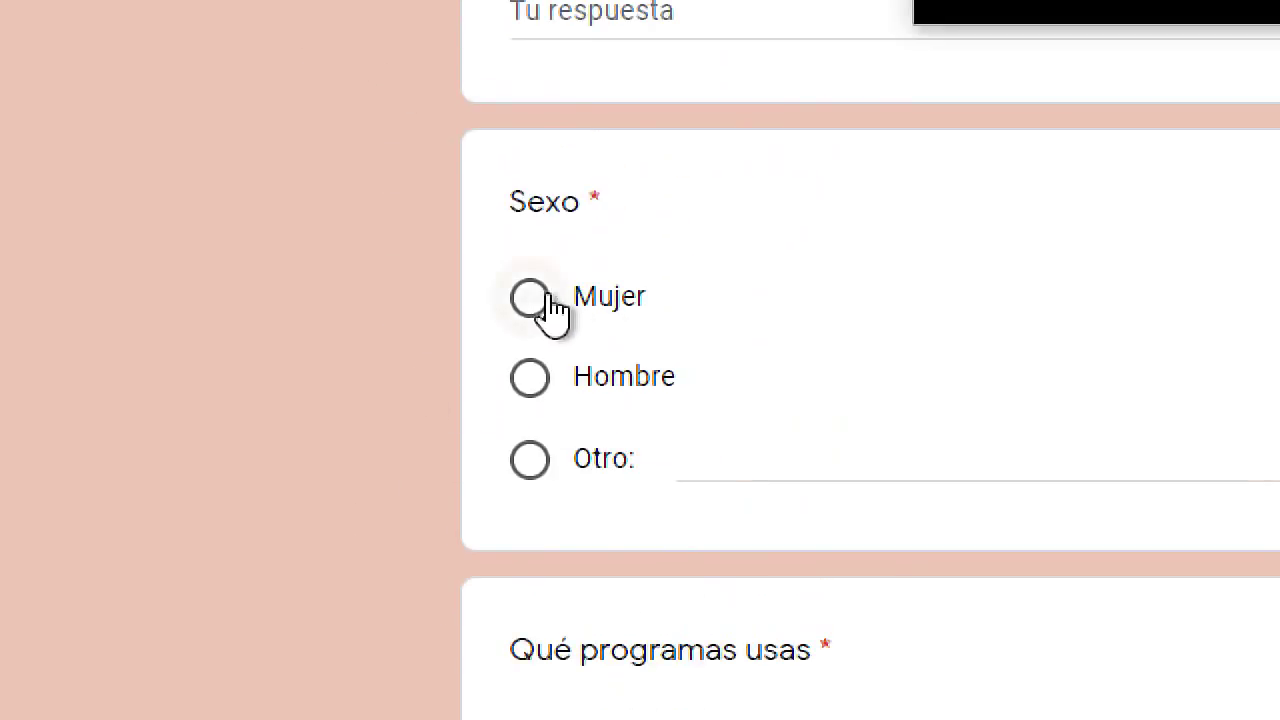
Try the Sexo answers Mujer, Hombre and Otro, ending on Hombre.
left_click(539, 305)
left_click(531, 382)
left_click(532, 464)
left_click(545, 278)
left_click(531, 234)
left_click(531, 258)
left_click(531, 234)
left_click(543, 300)
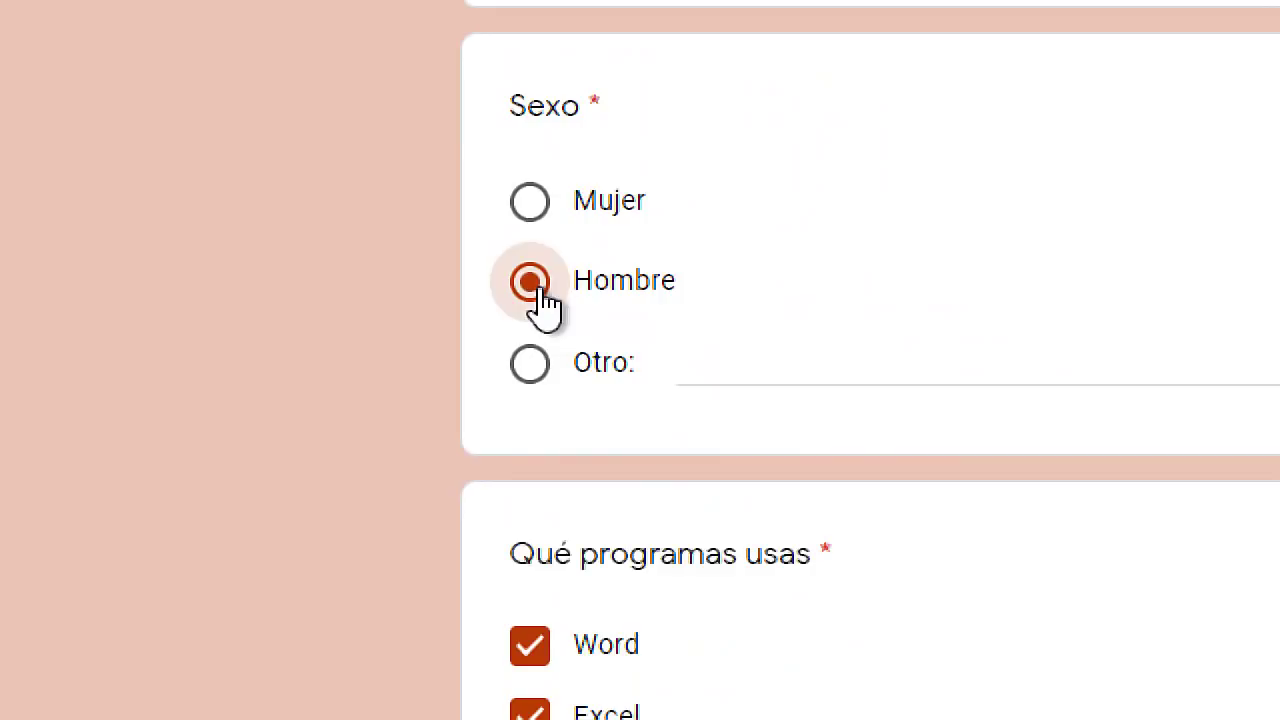
Untick every program box so the required programs question is left unanswered.
scroll(575, 700, "down", 4)
left_click(532, 418)
left_click(531, 348)
left_click(527, 268)
left_click(530, 350)
left_click(528, 420)
left_click(533, 350)
left_click(528, 420)
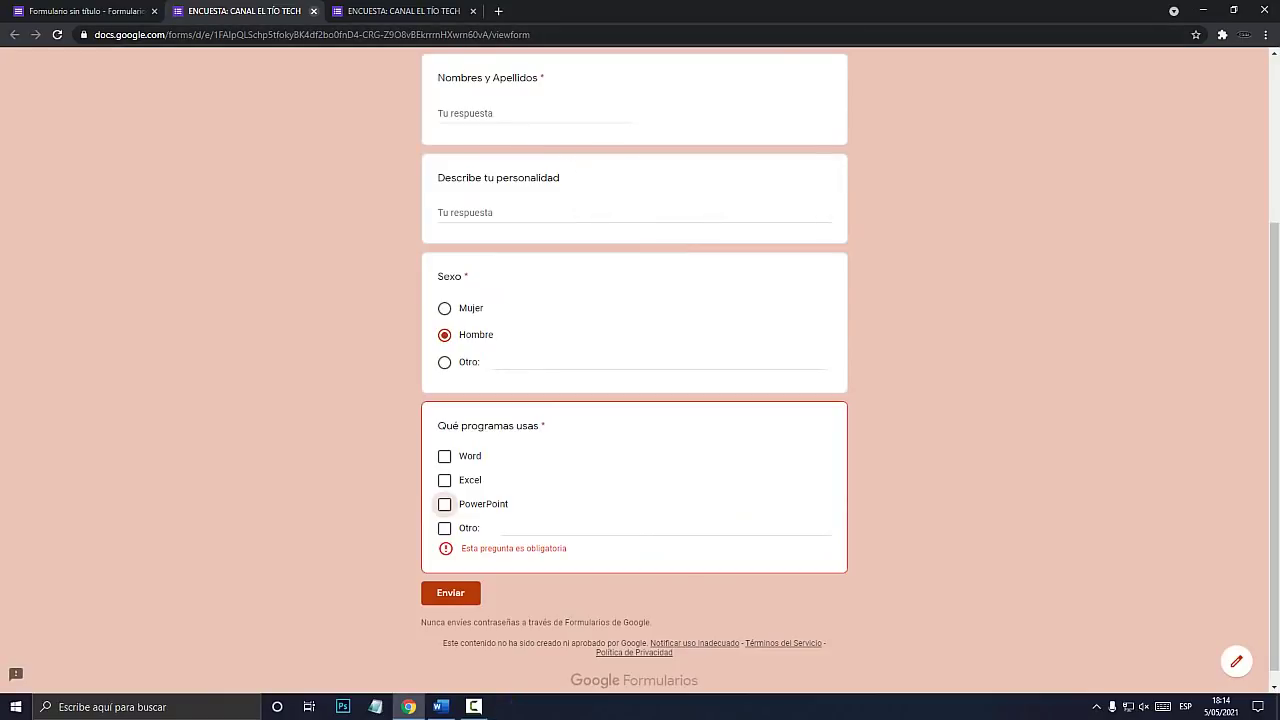
Close both preview tabs to get back to the form editor.
left_click(313, 11)
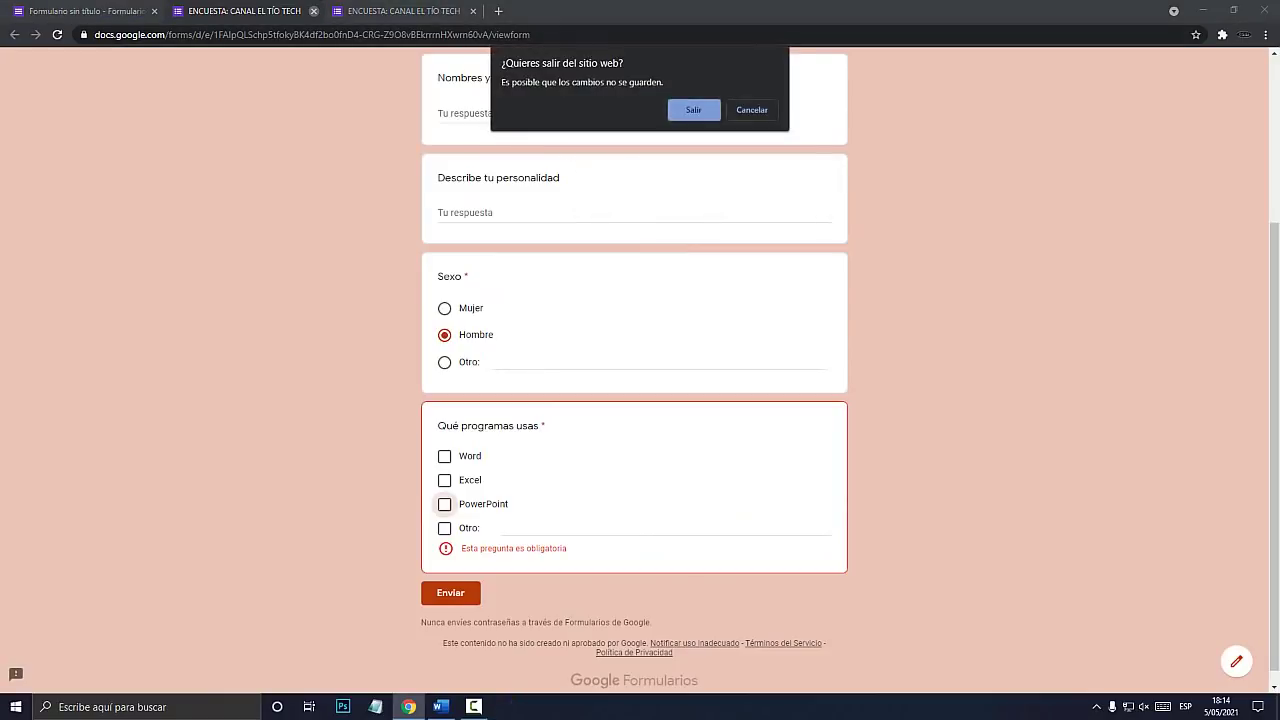
left_click(692, 109)
left_click(313, 11)
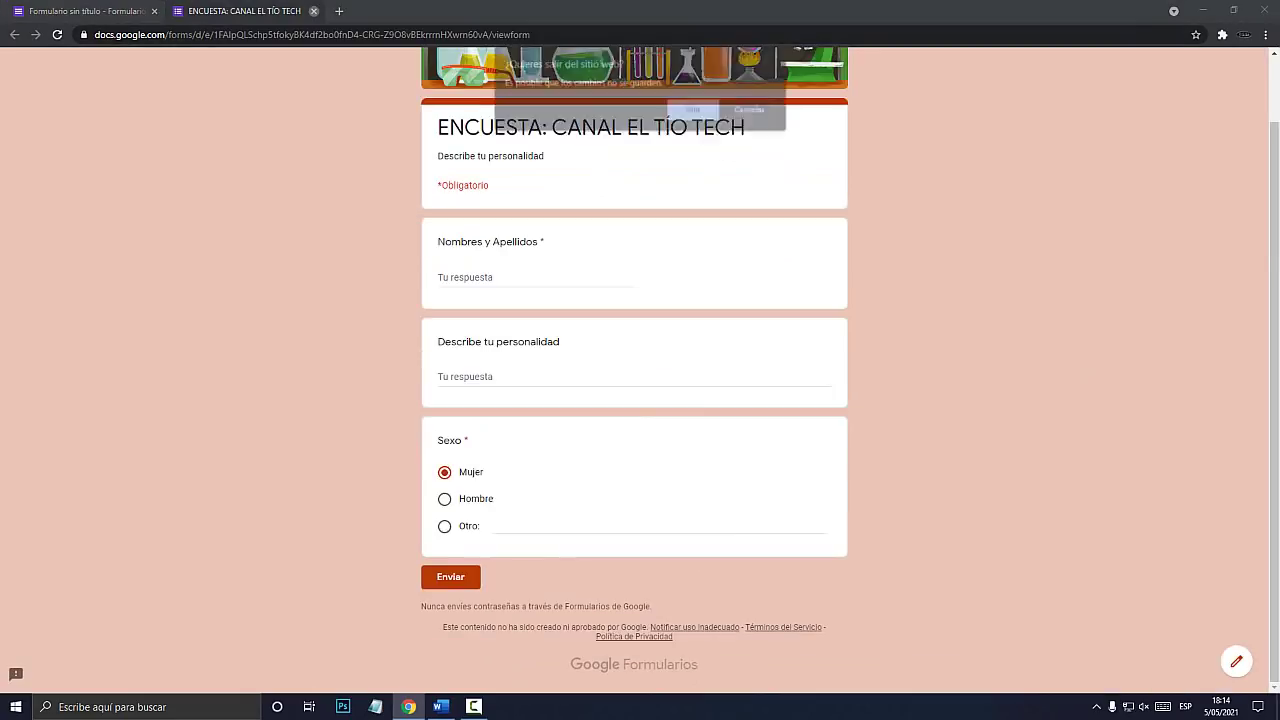
left_click(692, 109)
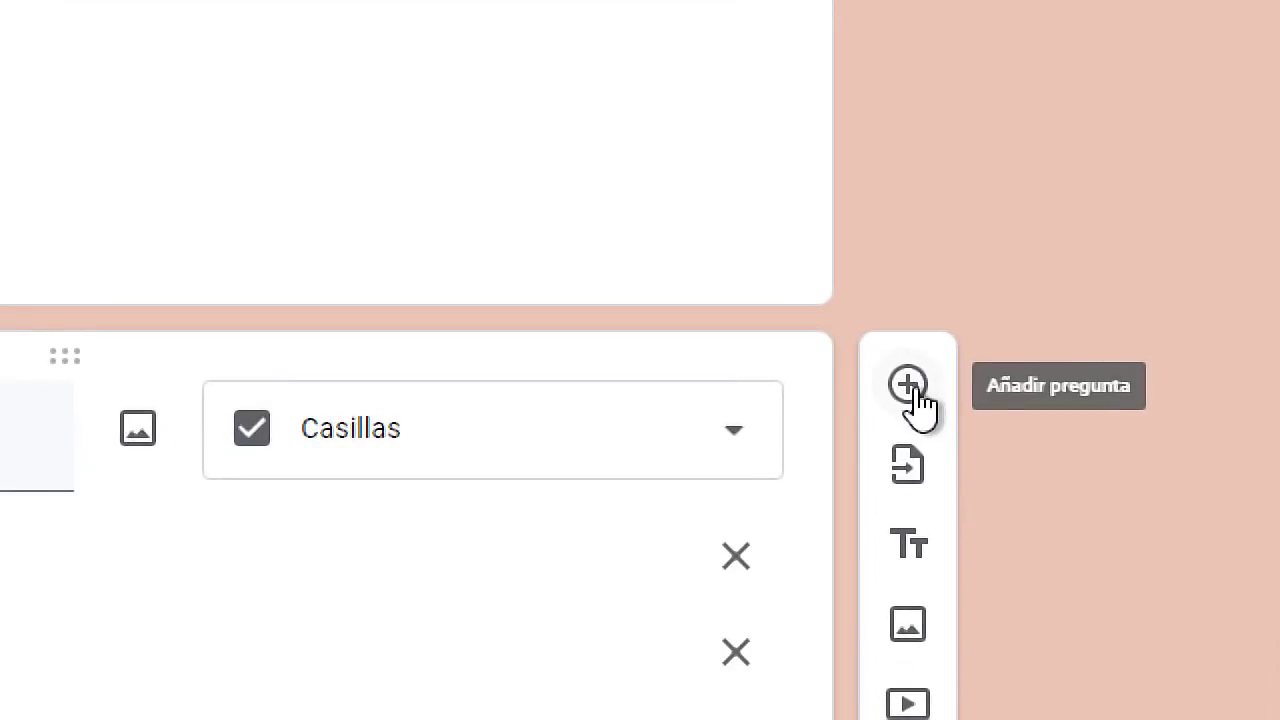
Add an Edad dropdown question with options de 1 a 10, de 10 a 20, de 20 a 30.
left_click(916, 381)
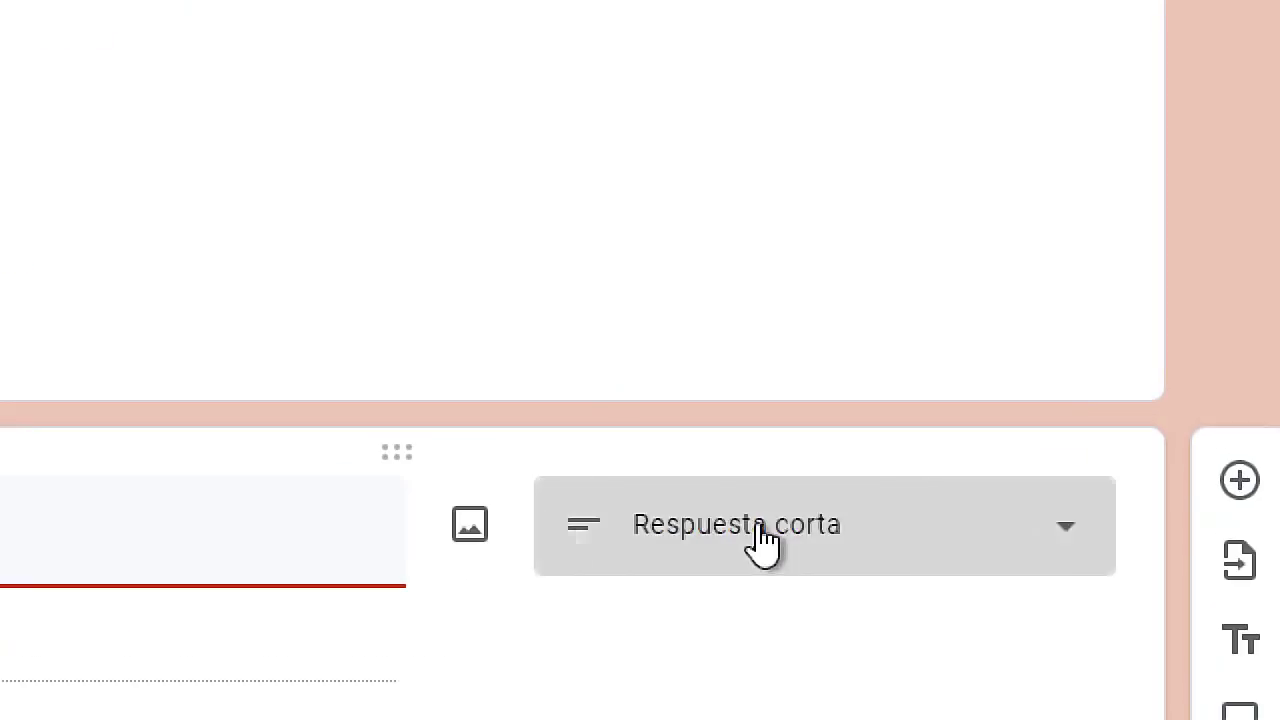
left_click(754, 527)
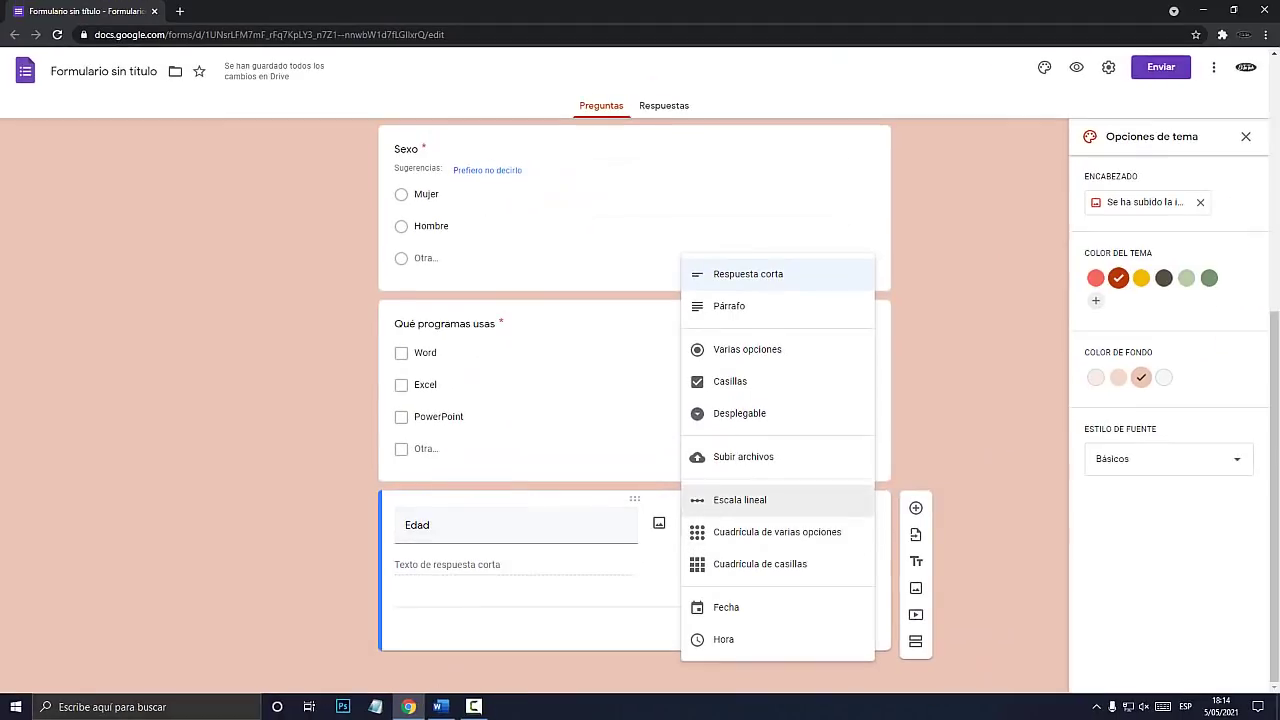
left_click(739, 413)
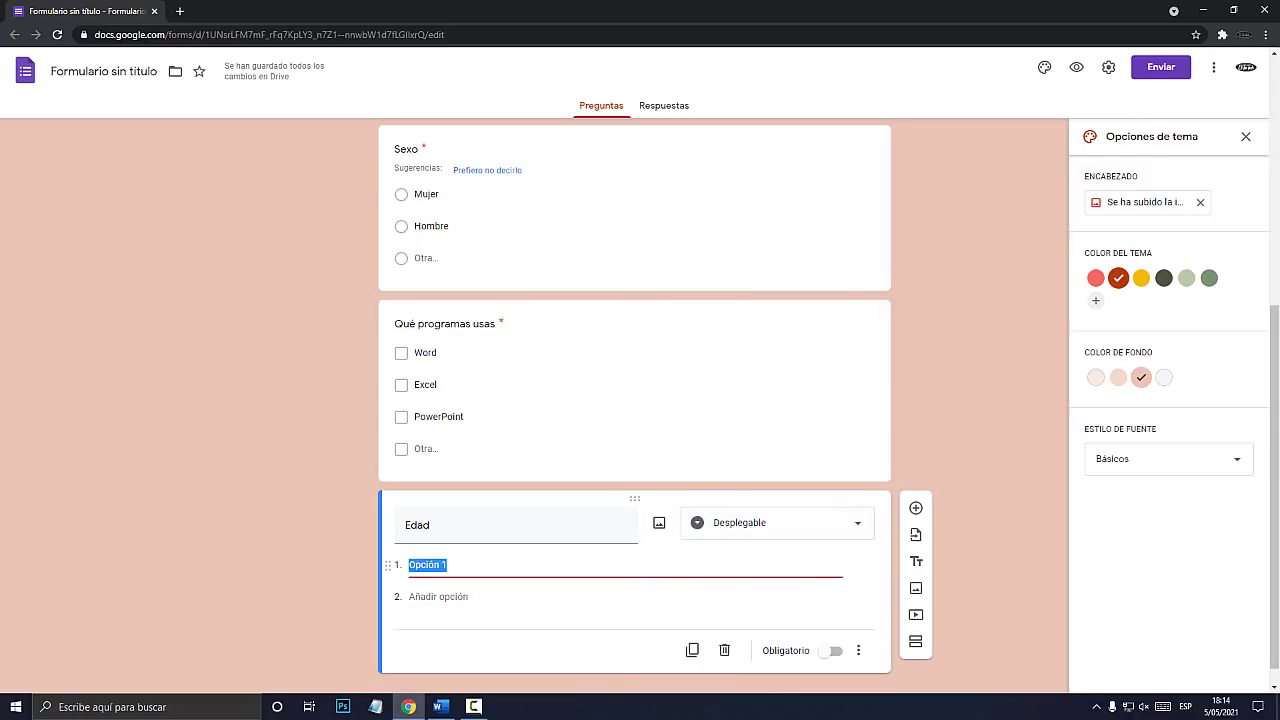
type("de 1 a 10")
key("Return")
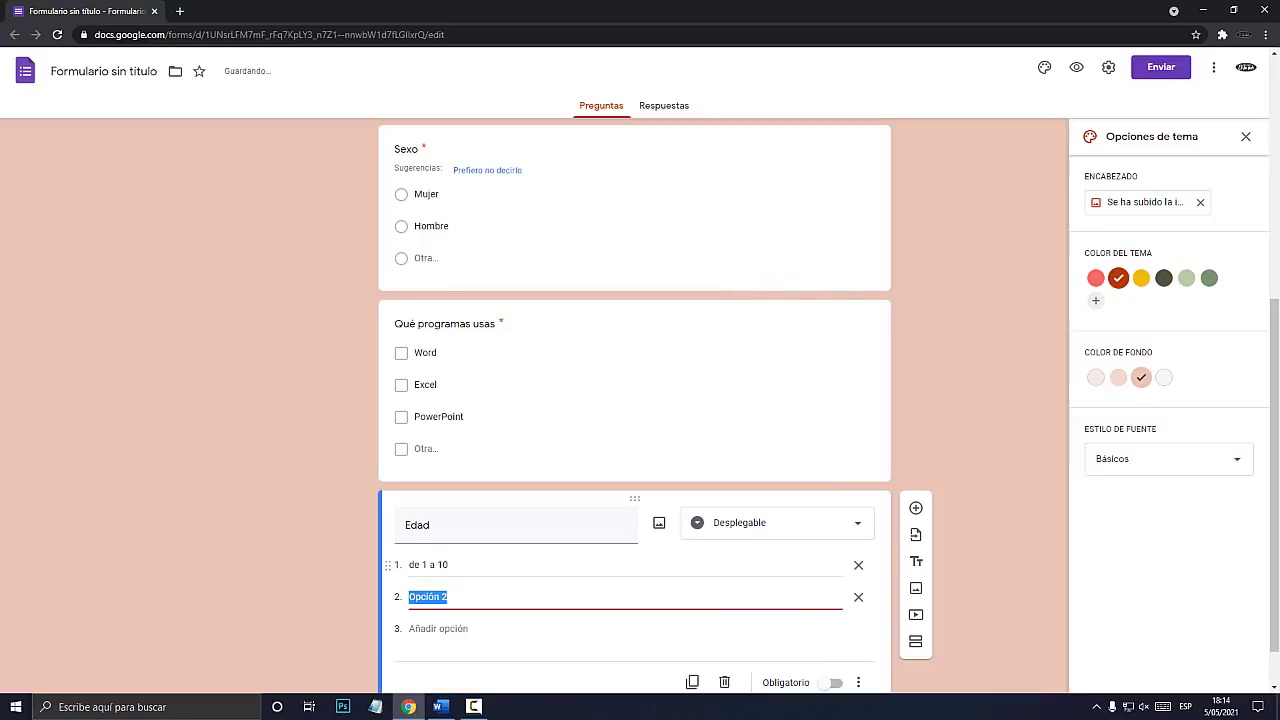
type("de 10 a 20")
key("Return")
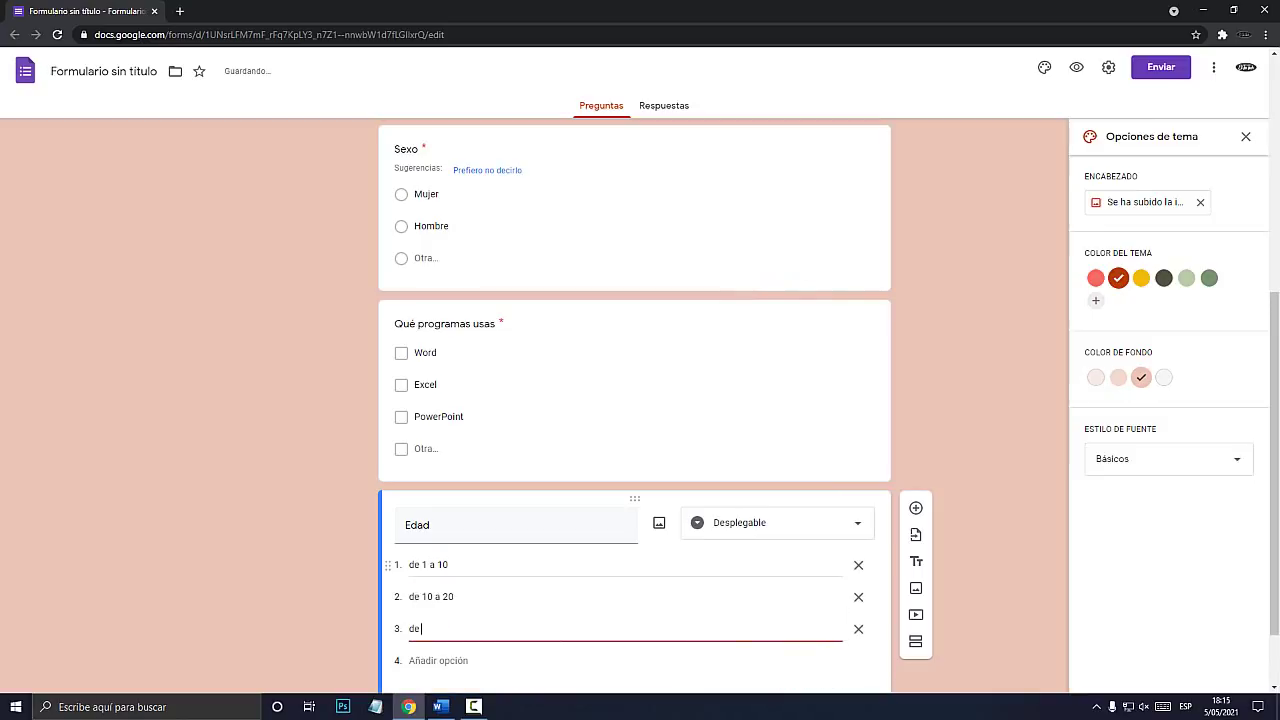
type("de 20 a 30")
key("Return")
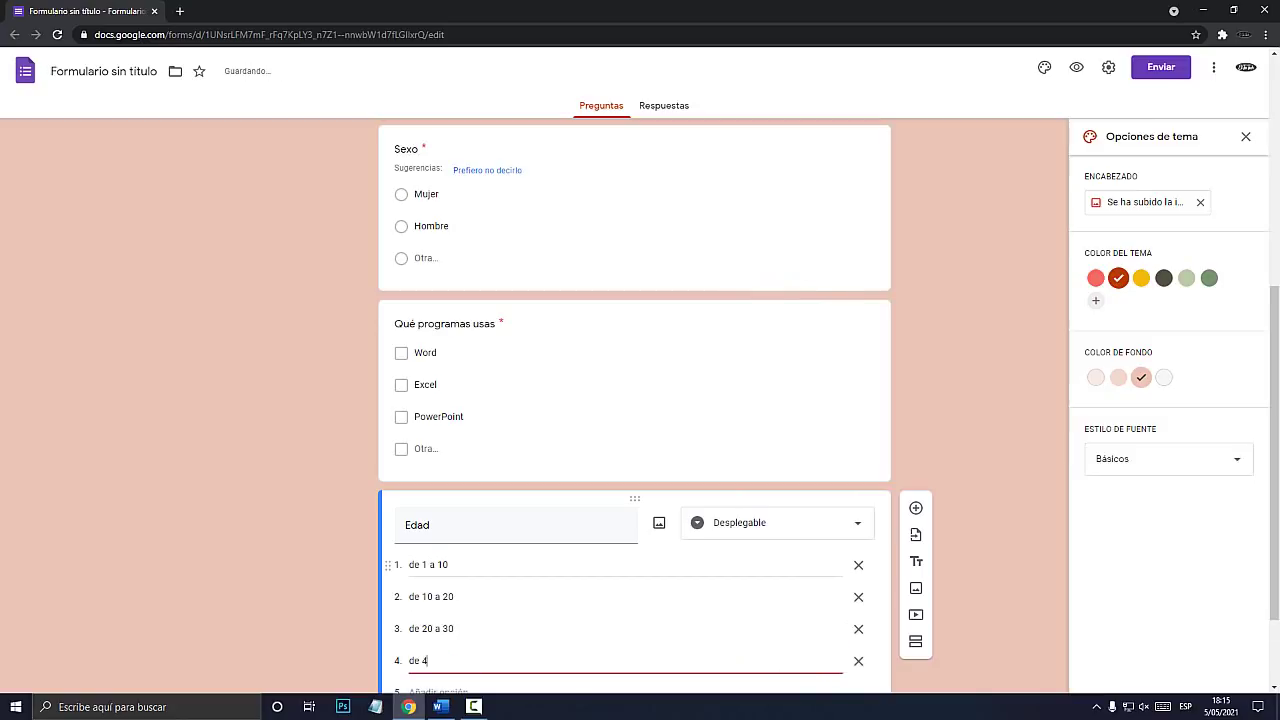
Complete the remaining age ranges through de 50 a 60 and de 60 a 70.
scroll(438, 569, "down", 2)
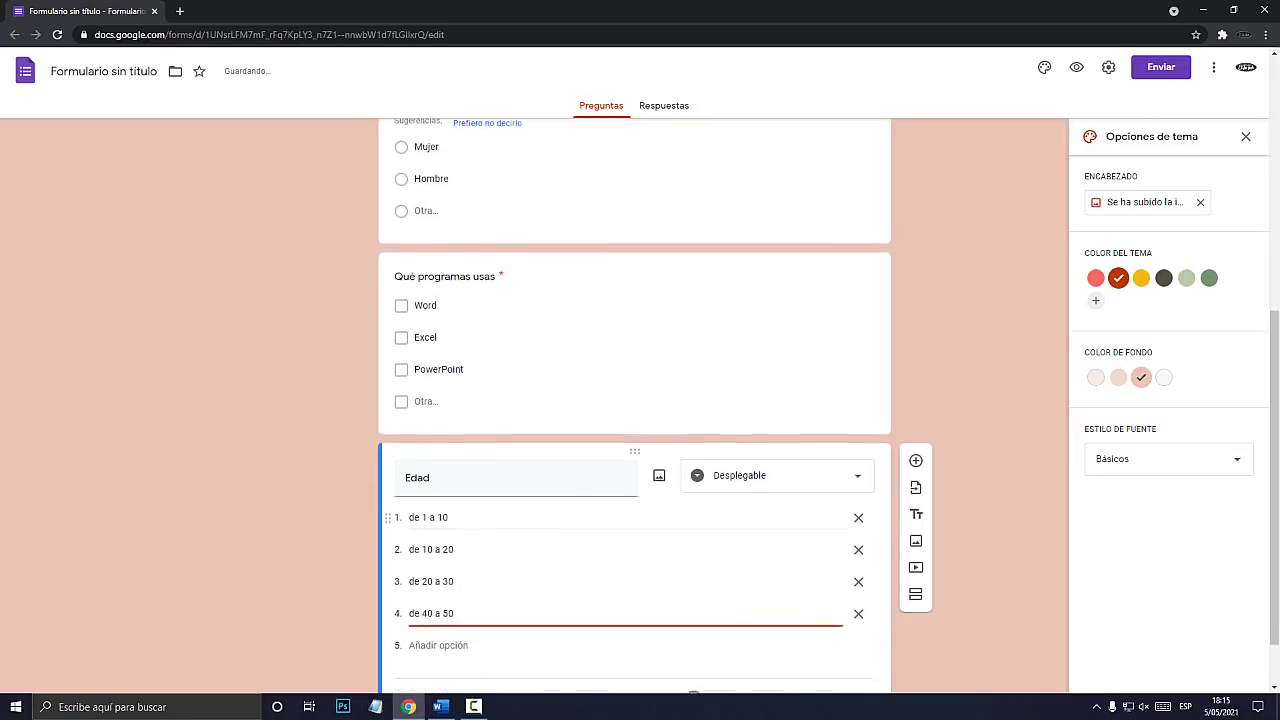
left_click(530, 597)
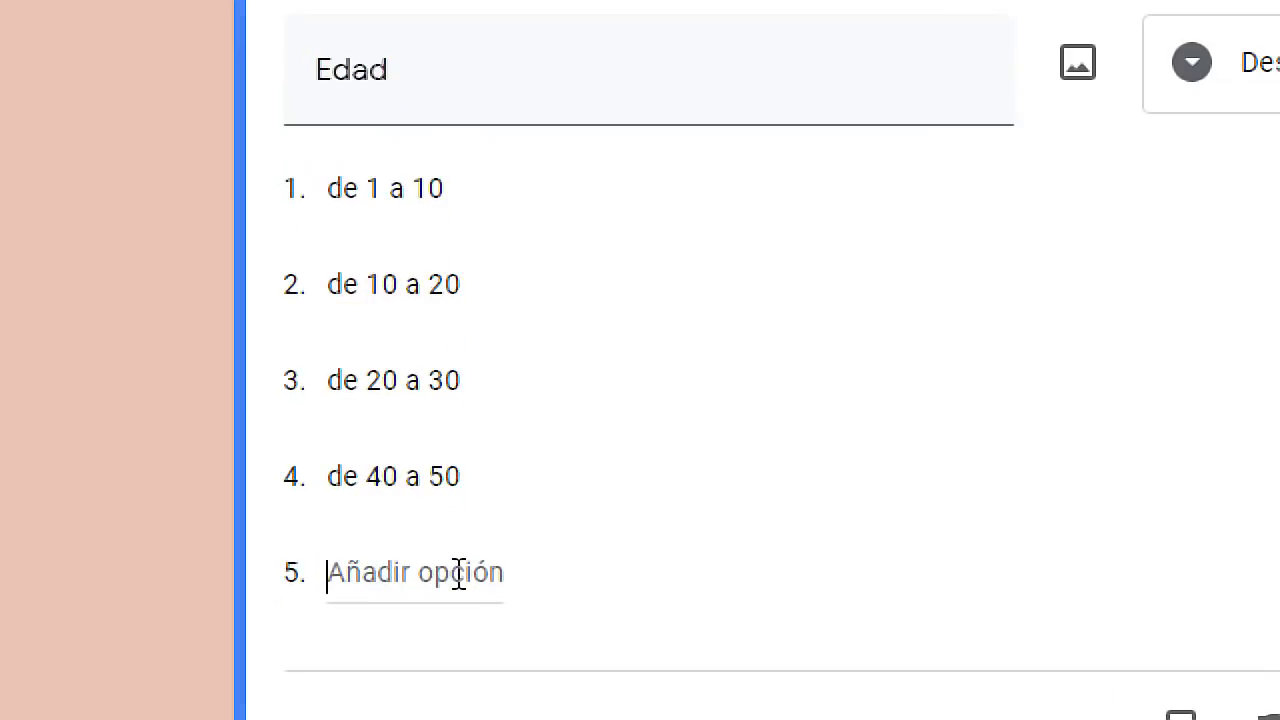
left_click(458, 574)
type("de 5")
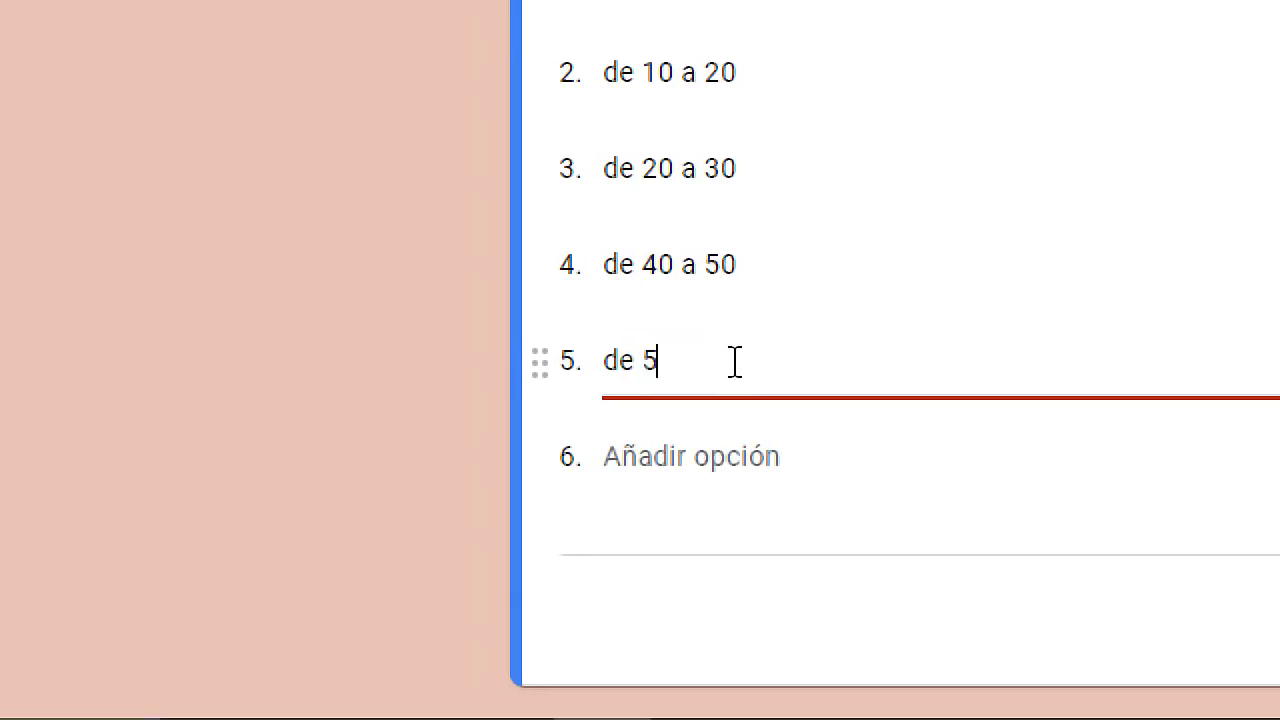
type("0  a 60")
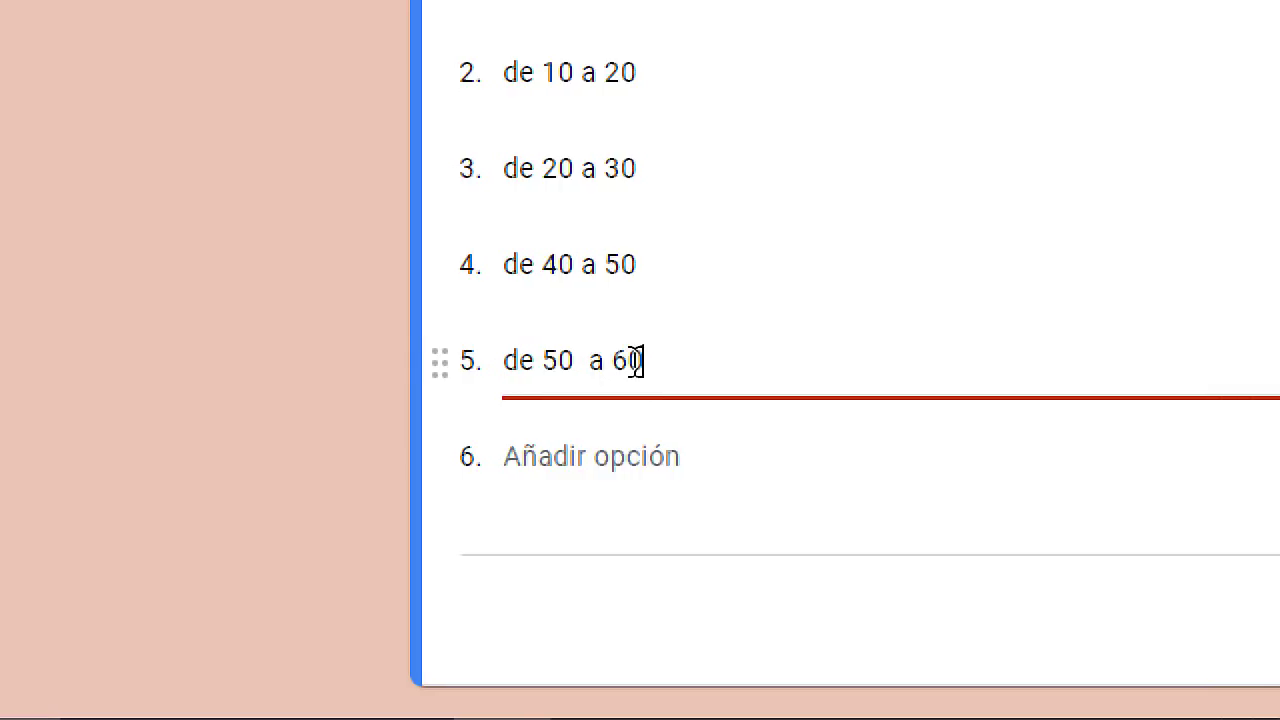
left_click(627, 460)
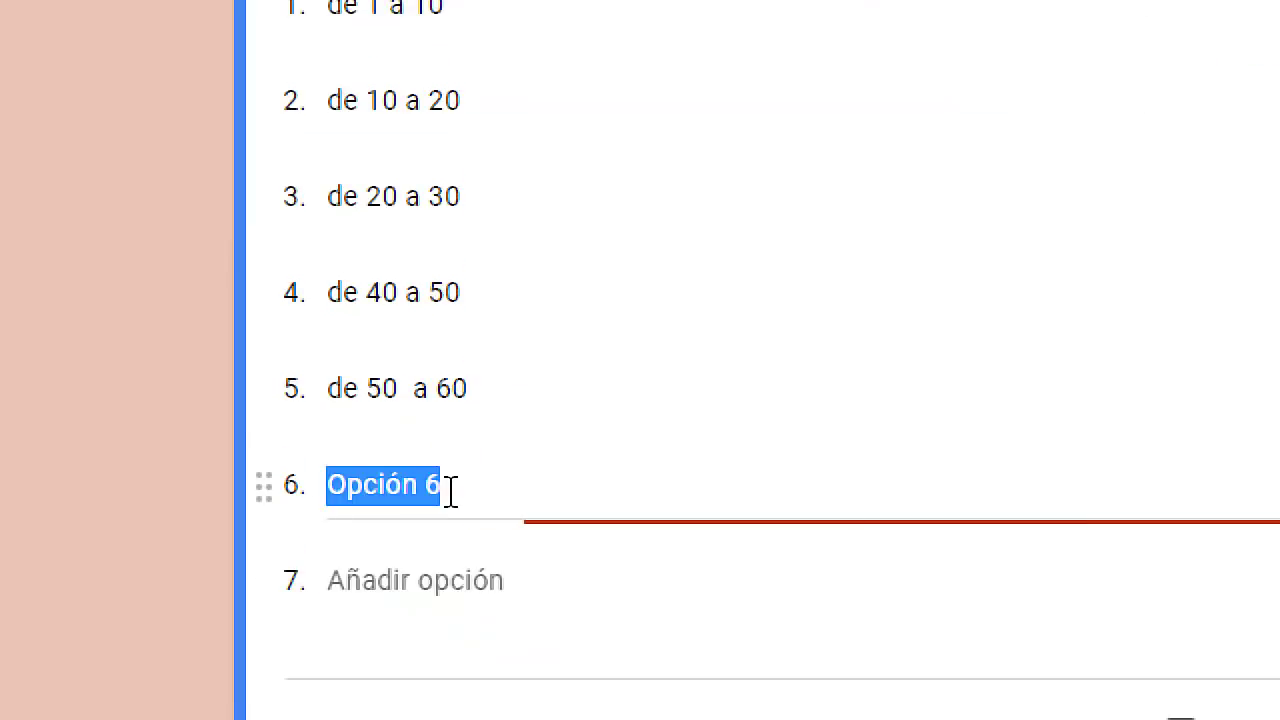
type("de 60 a ")
type("70")
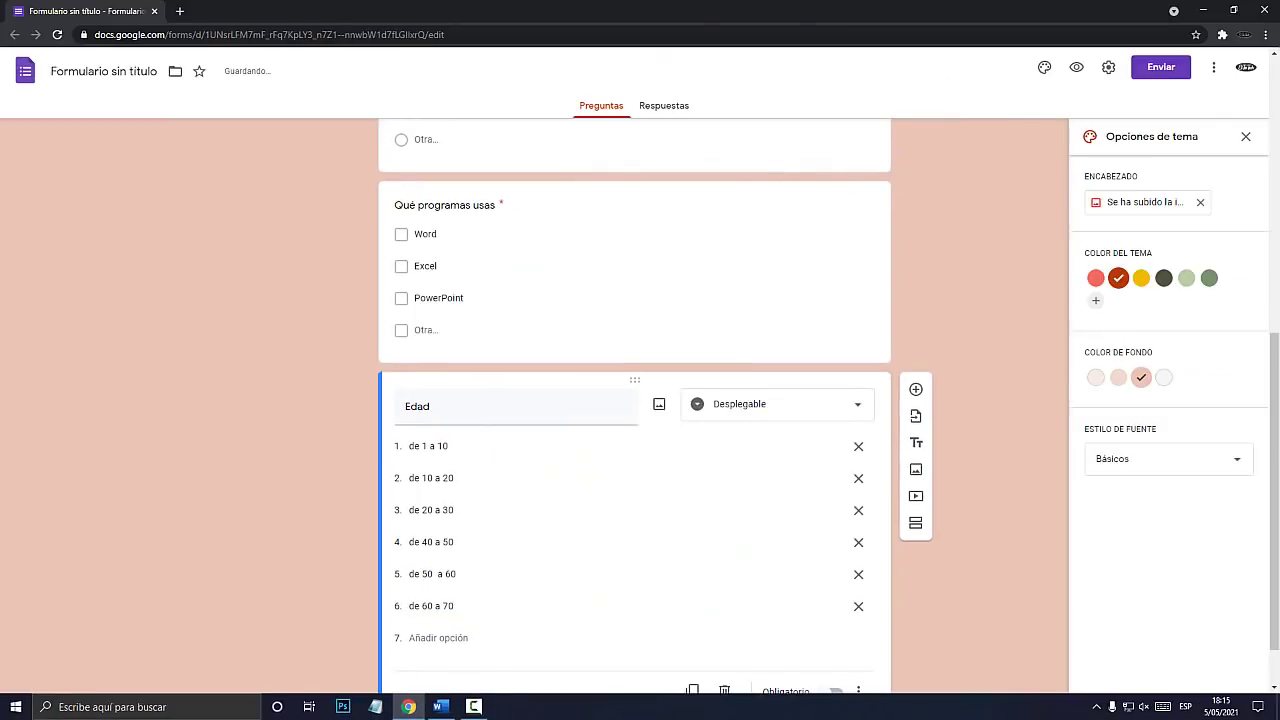
scroll(634, 450, "down", 1)
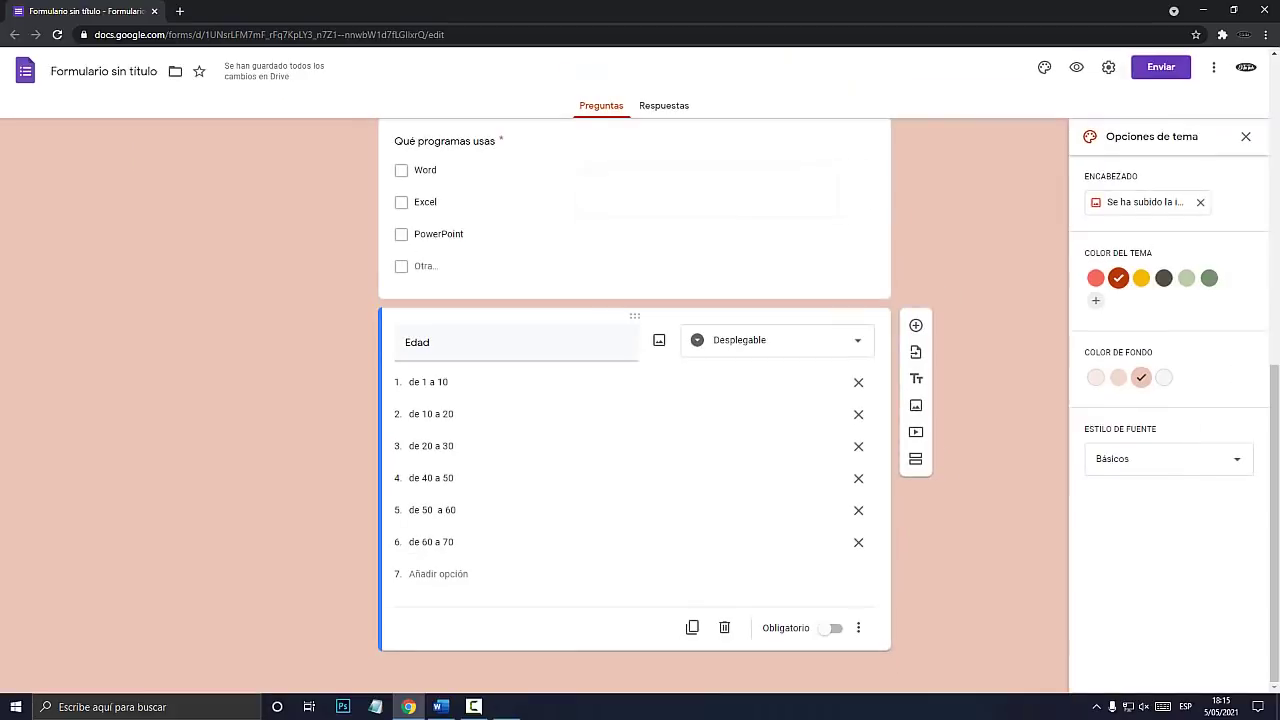
left_click(1076, 67)
Pick de 1 a 10, de 10 a 20, de 20 a 30, then de 50 a 60 for Edad, and return to the editor.
scroll(640, 400, "down", 4)
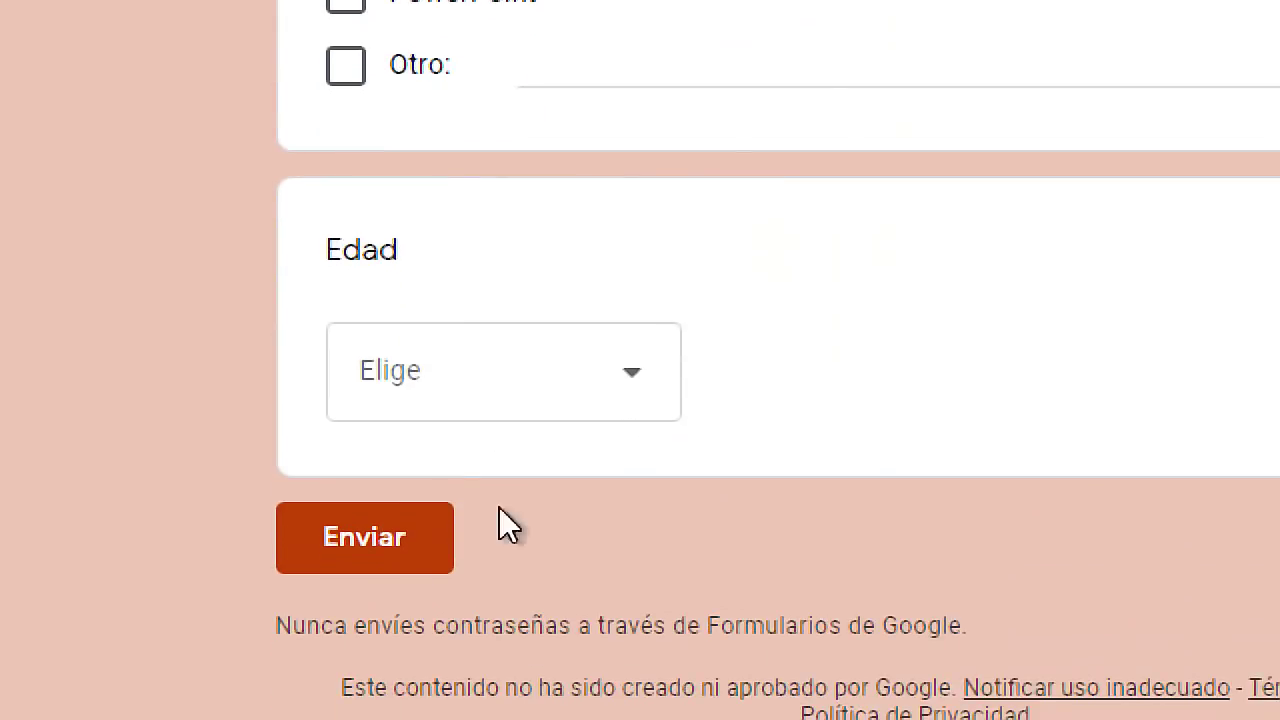
left_click(499, 527)
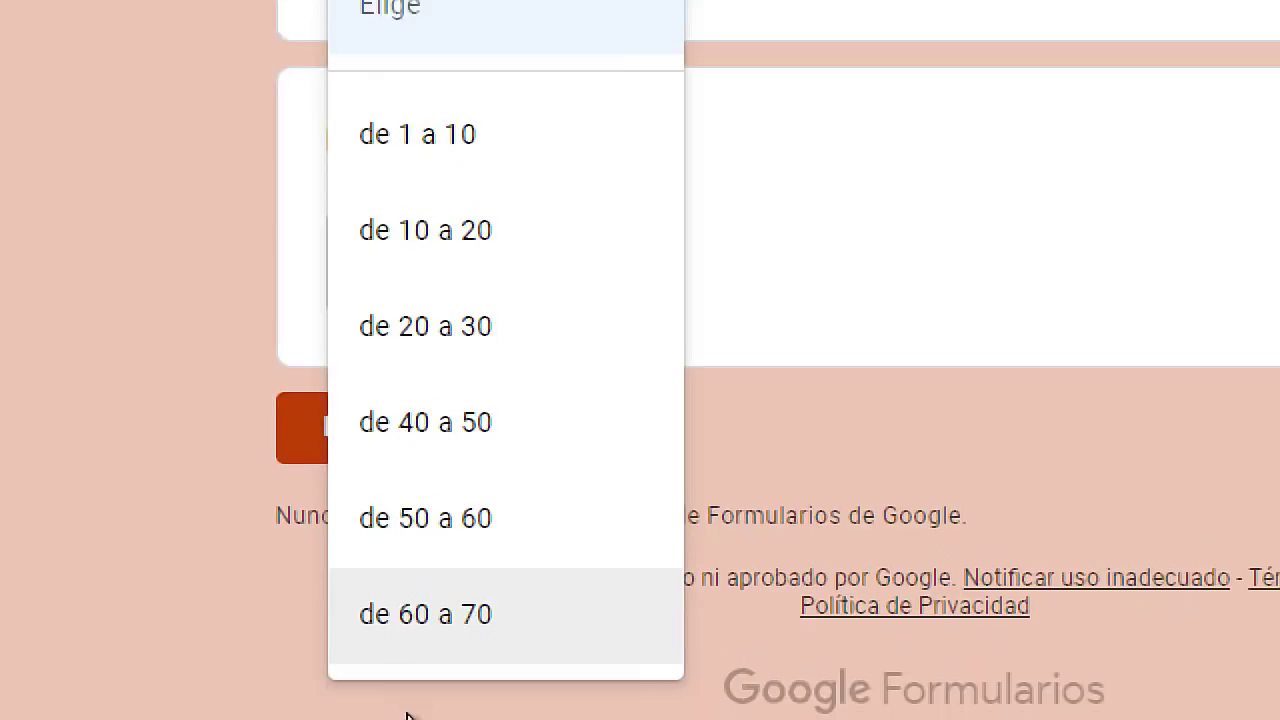
left_click(466, 168)
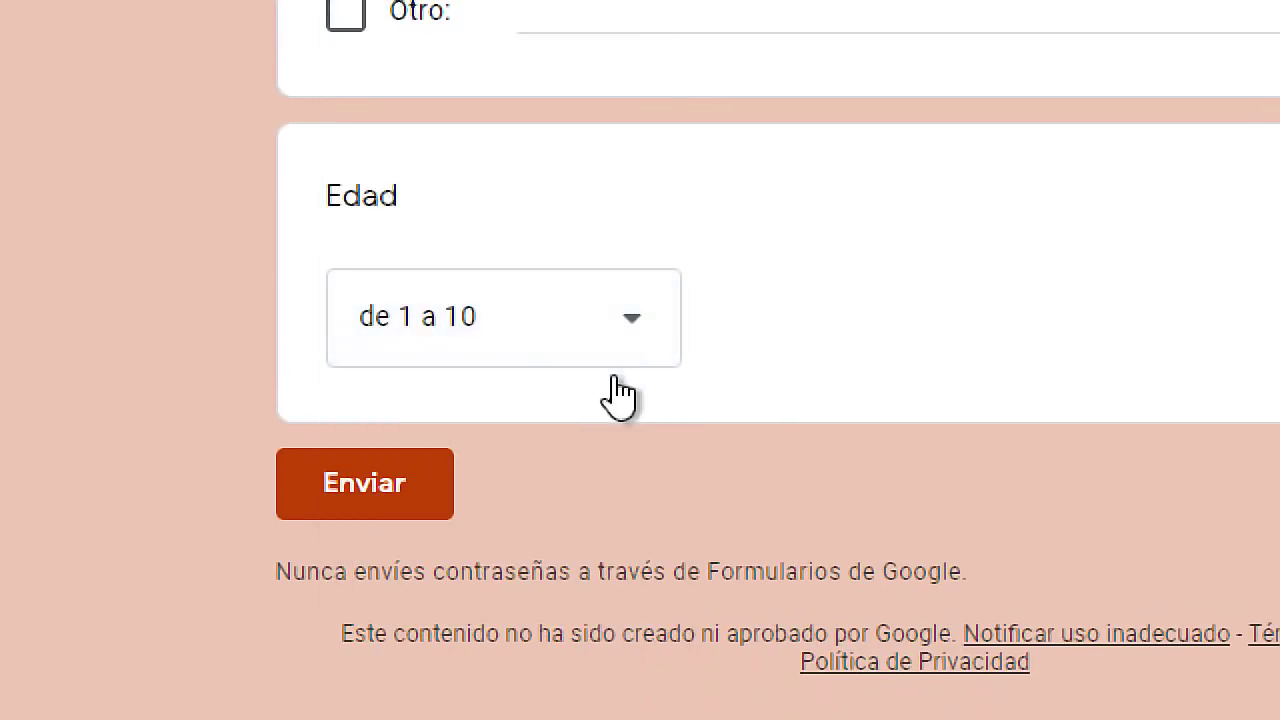
left_click(591, 337)
left_click(443, 286)
left_click(508, 362)
left_click(468, 385)
left_click(514, 360)
left_click(423, 582)
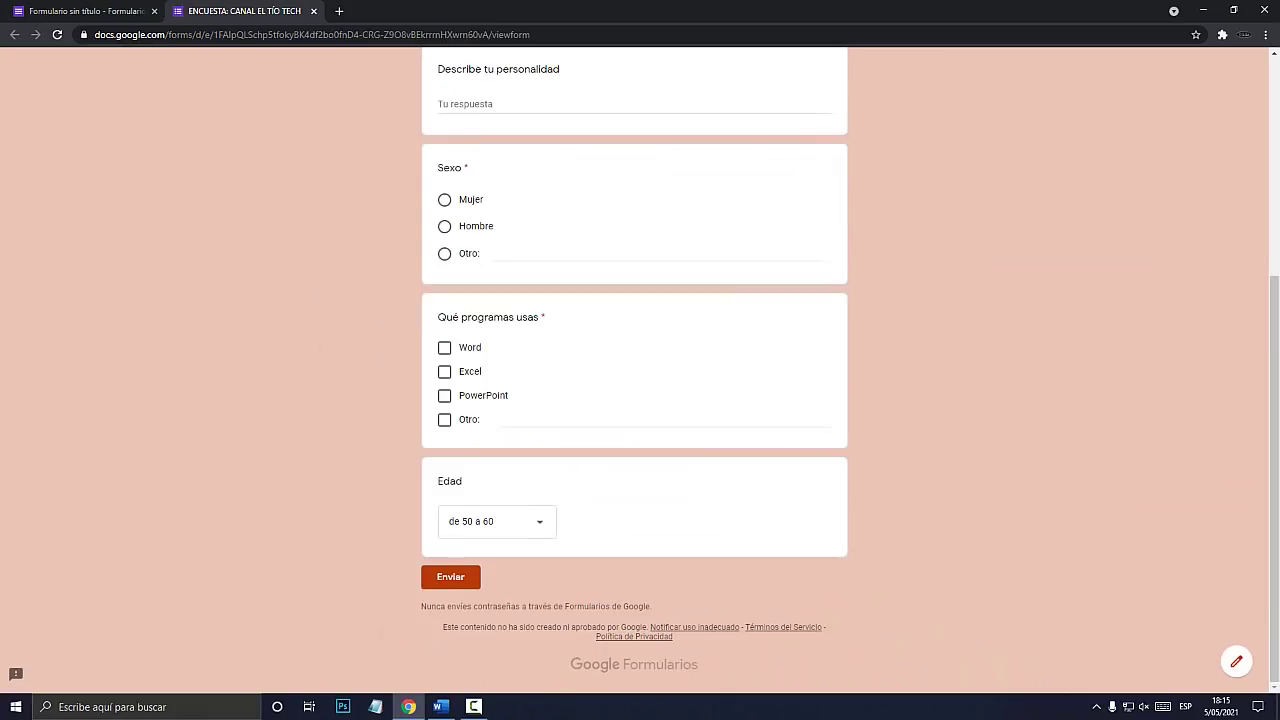
key("ctrl+shift+Tab")
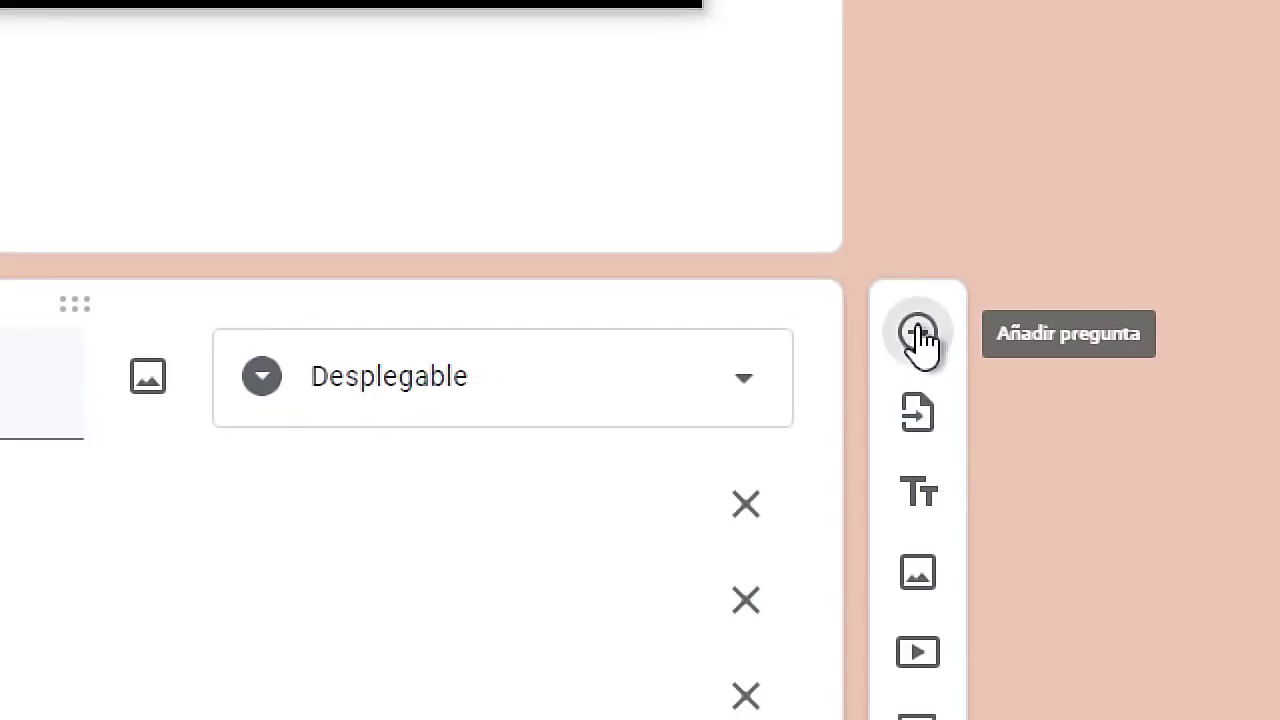
Add several blank questions below the Edad dropdown.
left_click(915, 325)
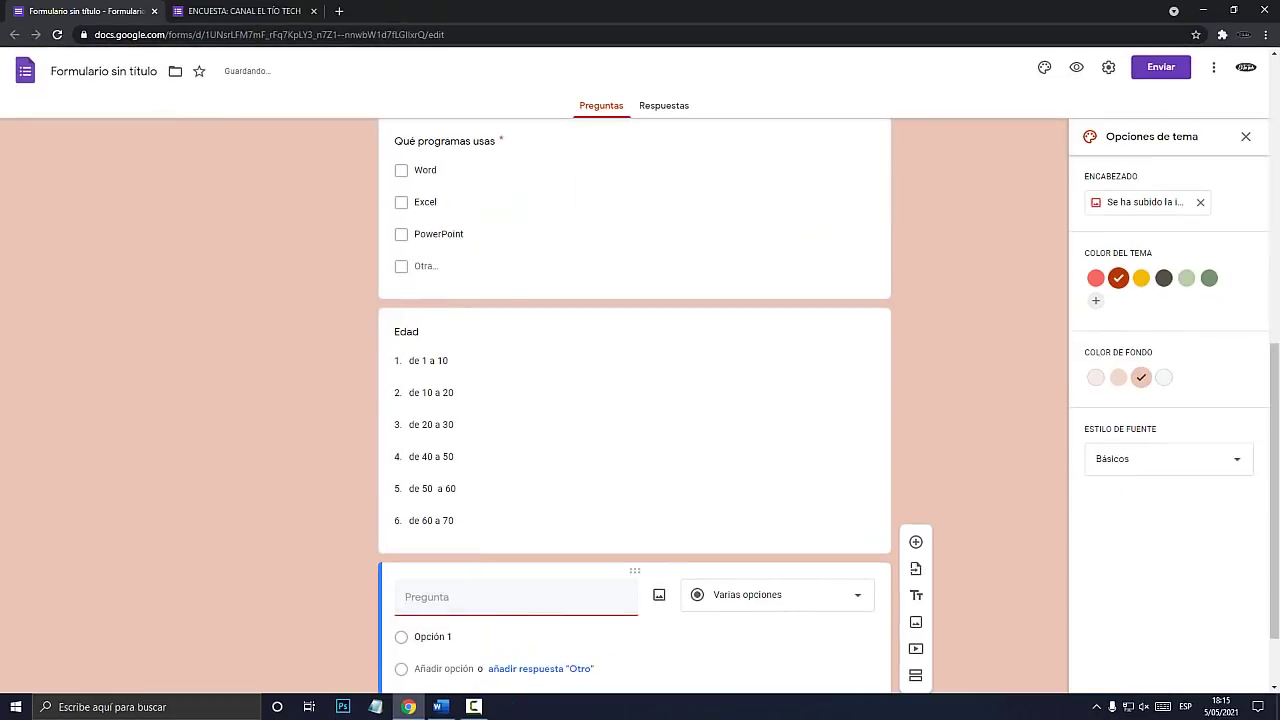
left_click(915, 541)
left_click(915, 541)
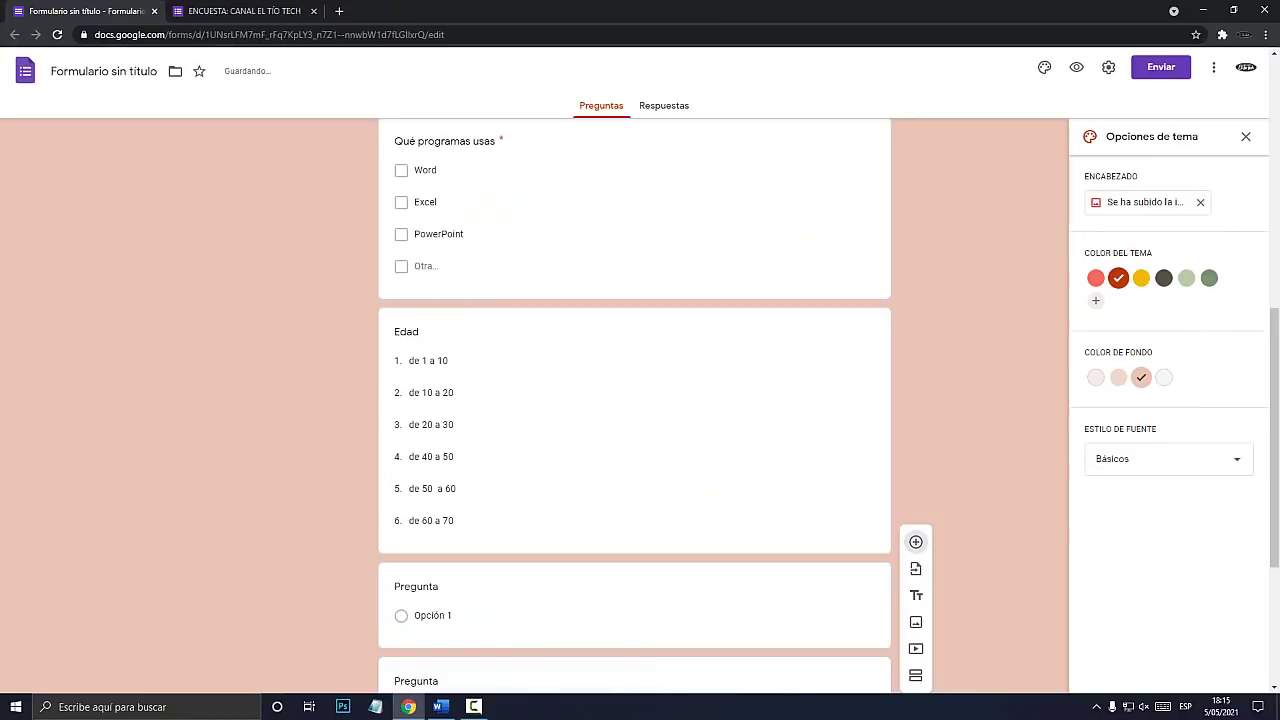
left_click(915, 497)
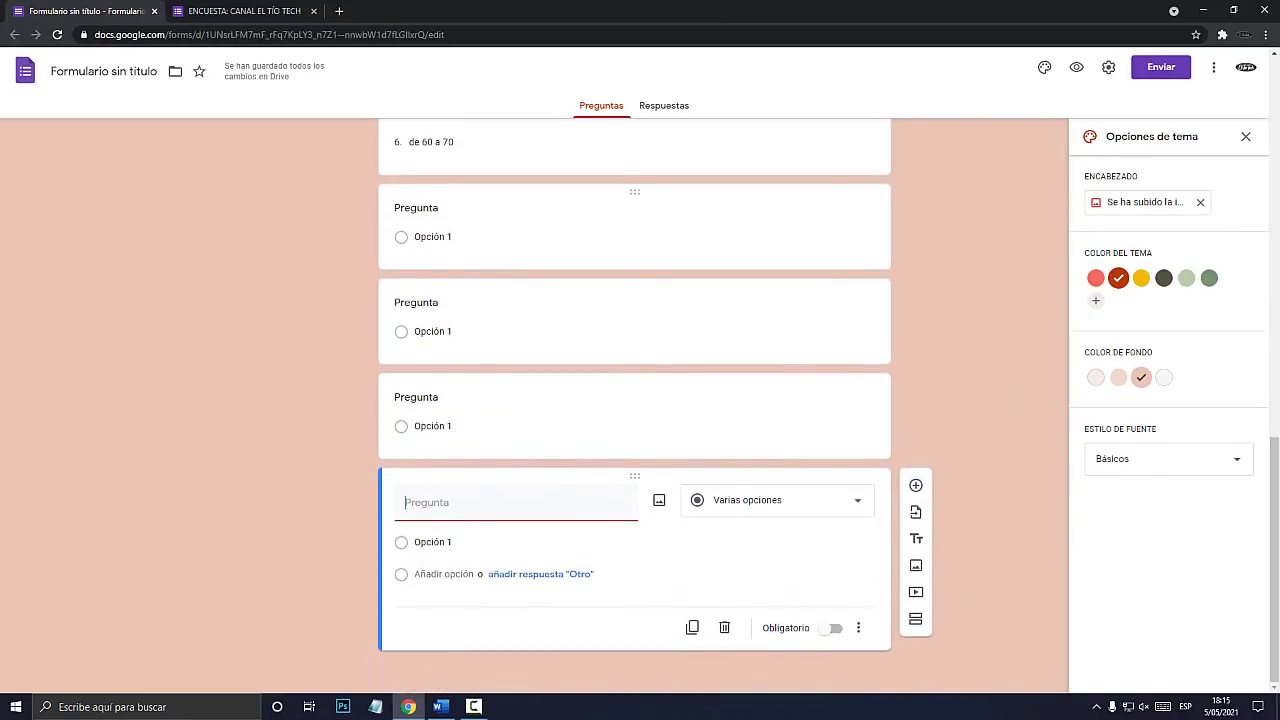
key("super+plus")
key("super+Escape")
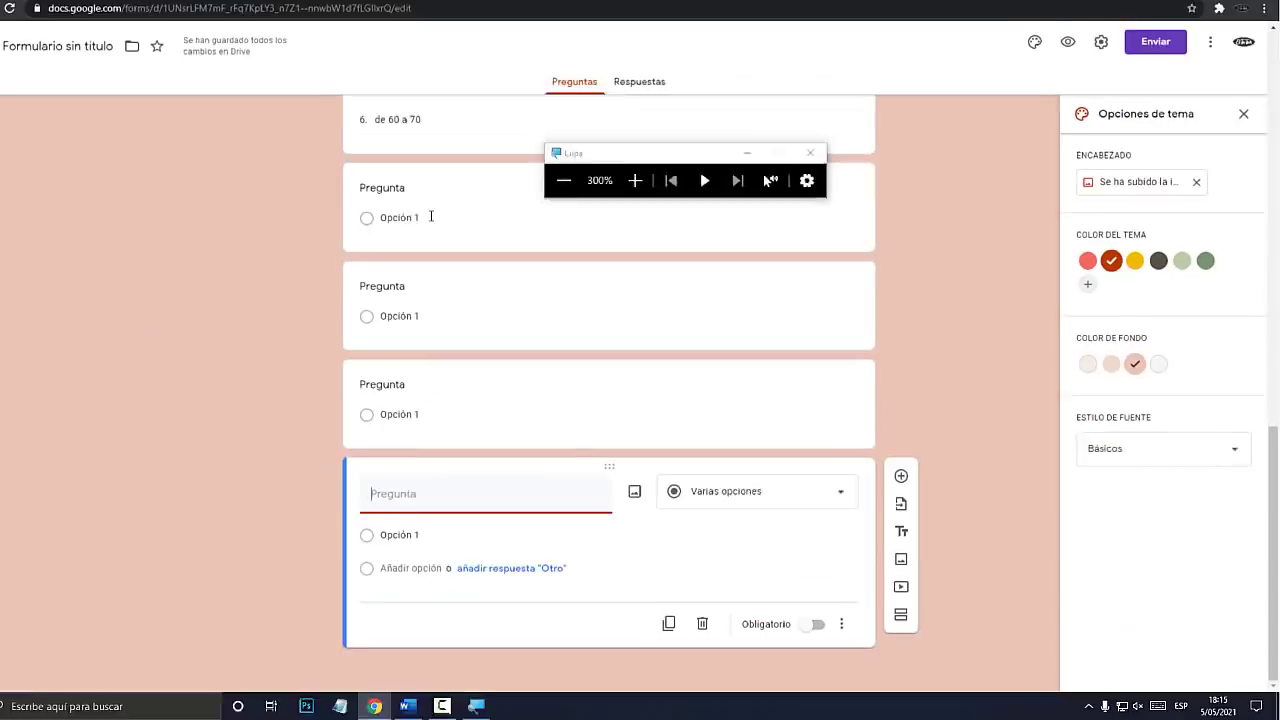
Delete the extra blank questions and open the question-type list for the remaining one.
left_click(433, 236)
left_click(724, 346)
left_click(722, 420)
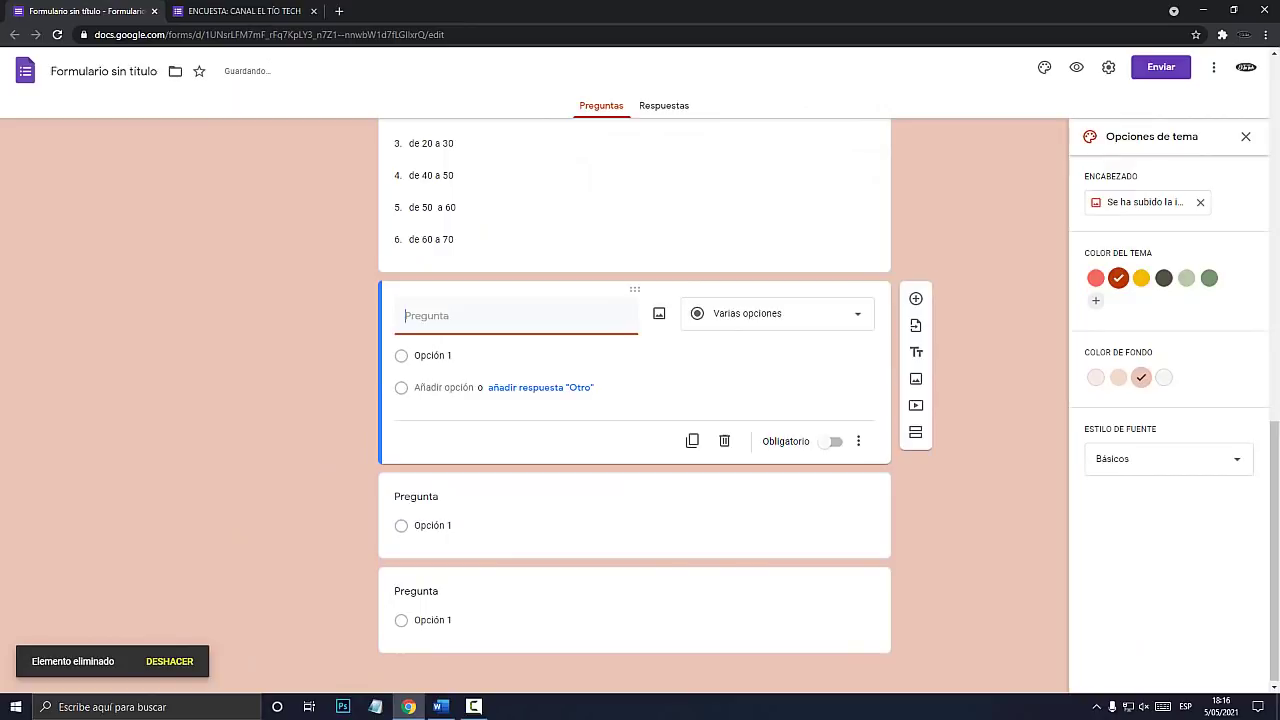
left_click(724, 440)
left_click(724, 520)
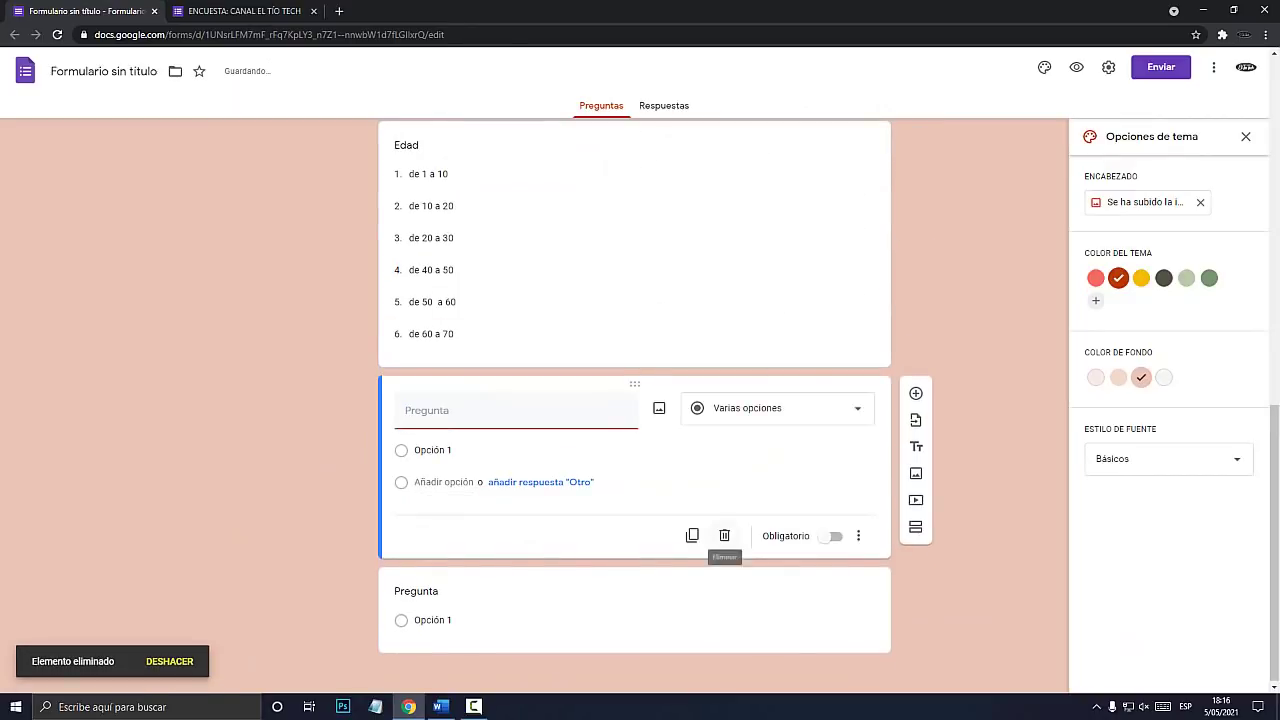
left_click(724, 535)
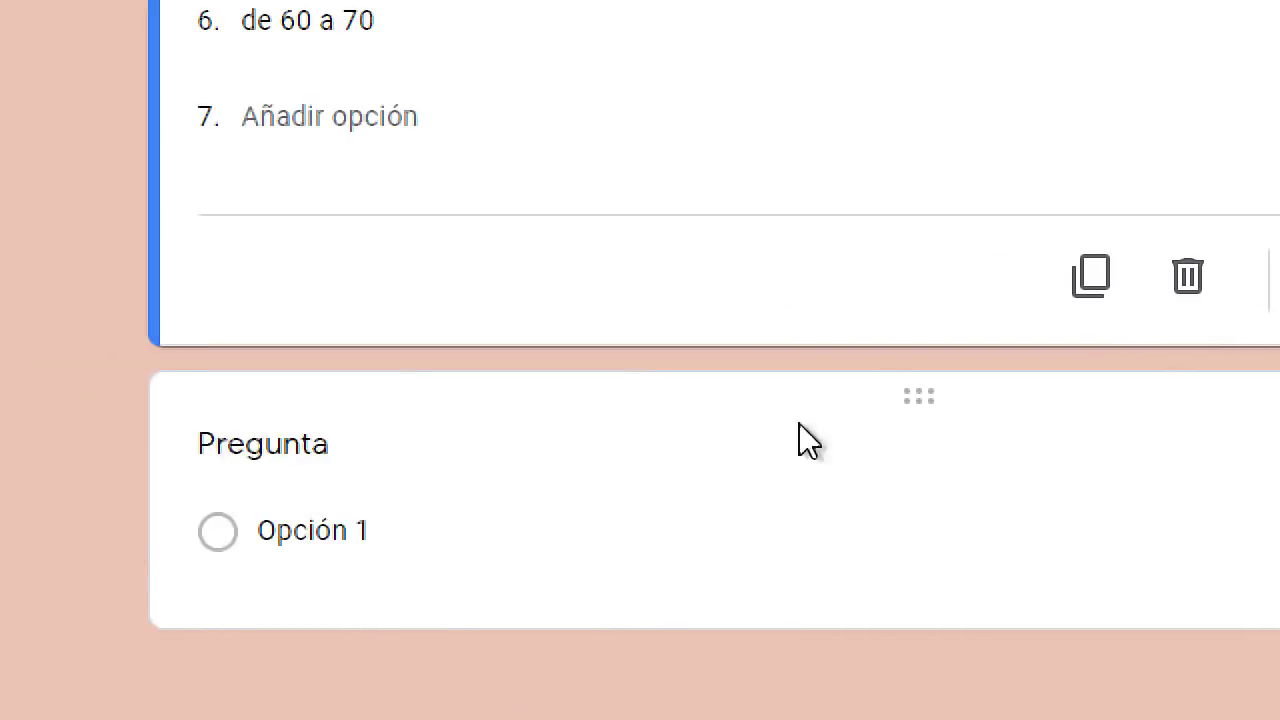
left_click(877, 408)
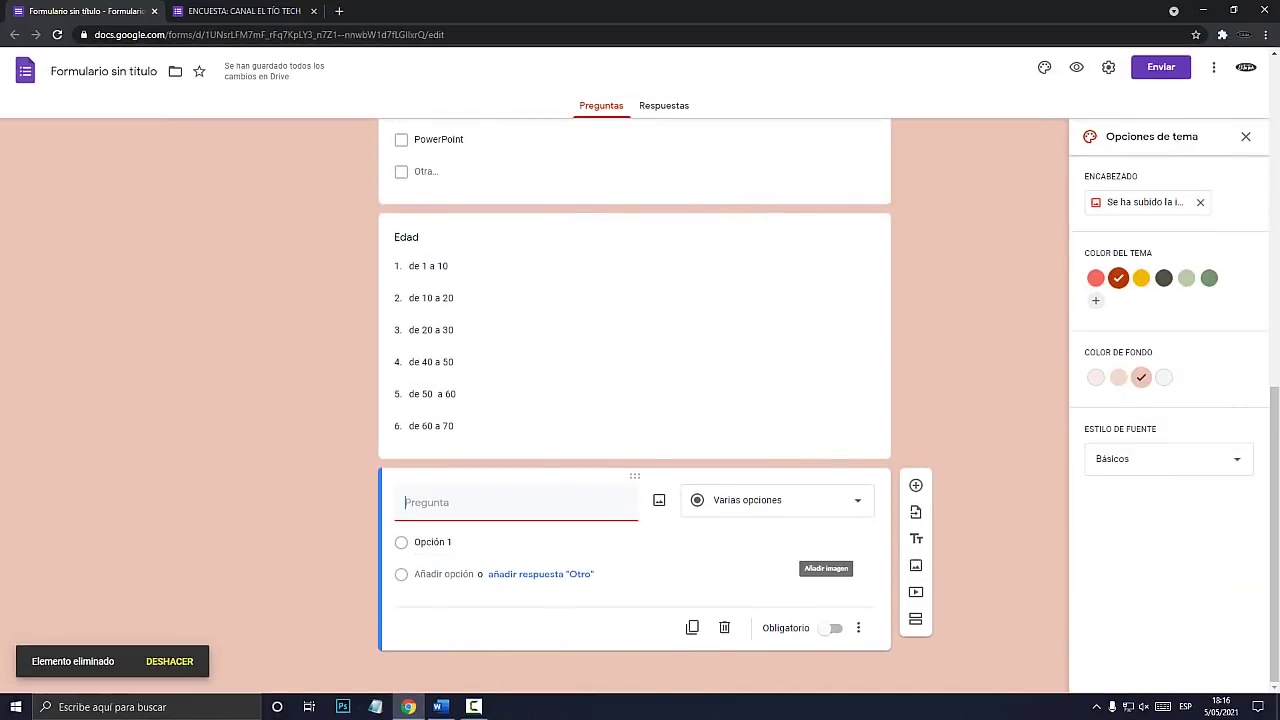
left_click(1200, 409)
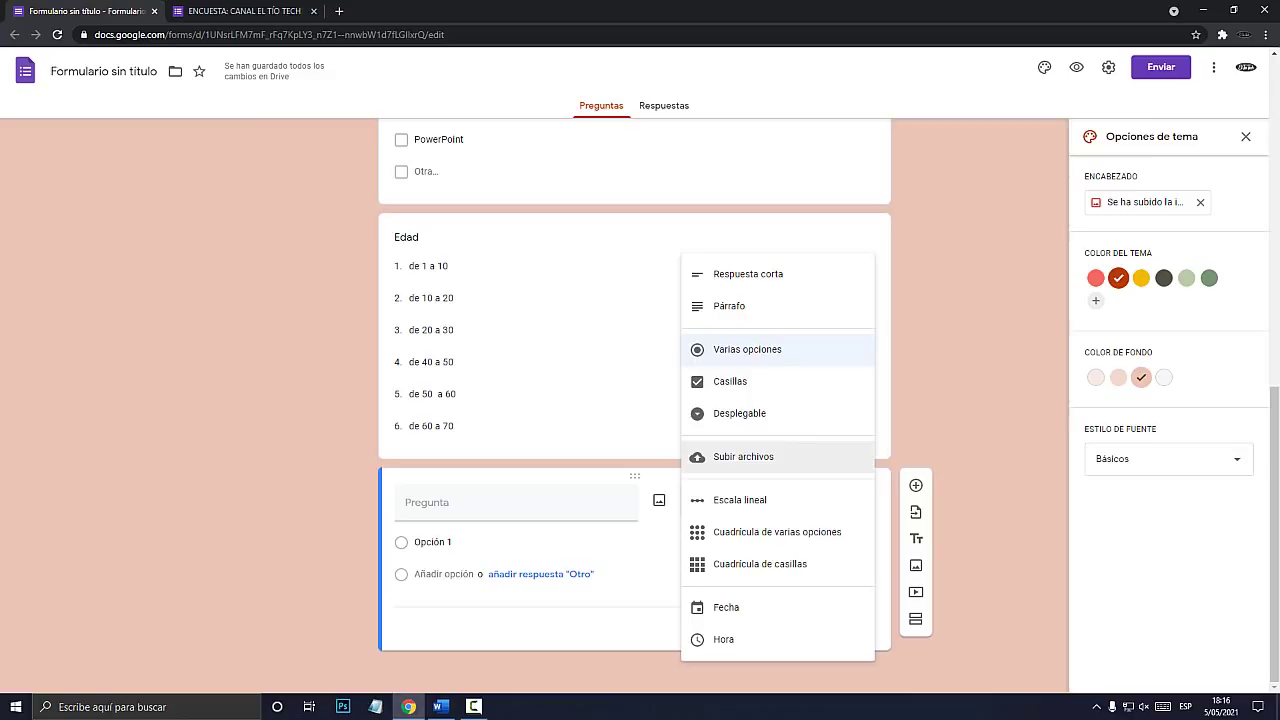
Make the question a file upload, accept the Drive notice, and enable restricting file types.
left_click(743, 456)
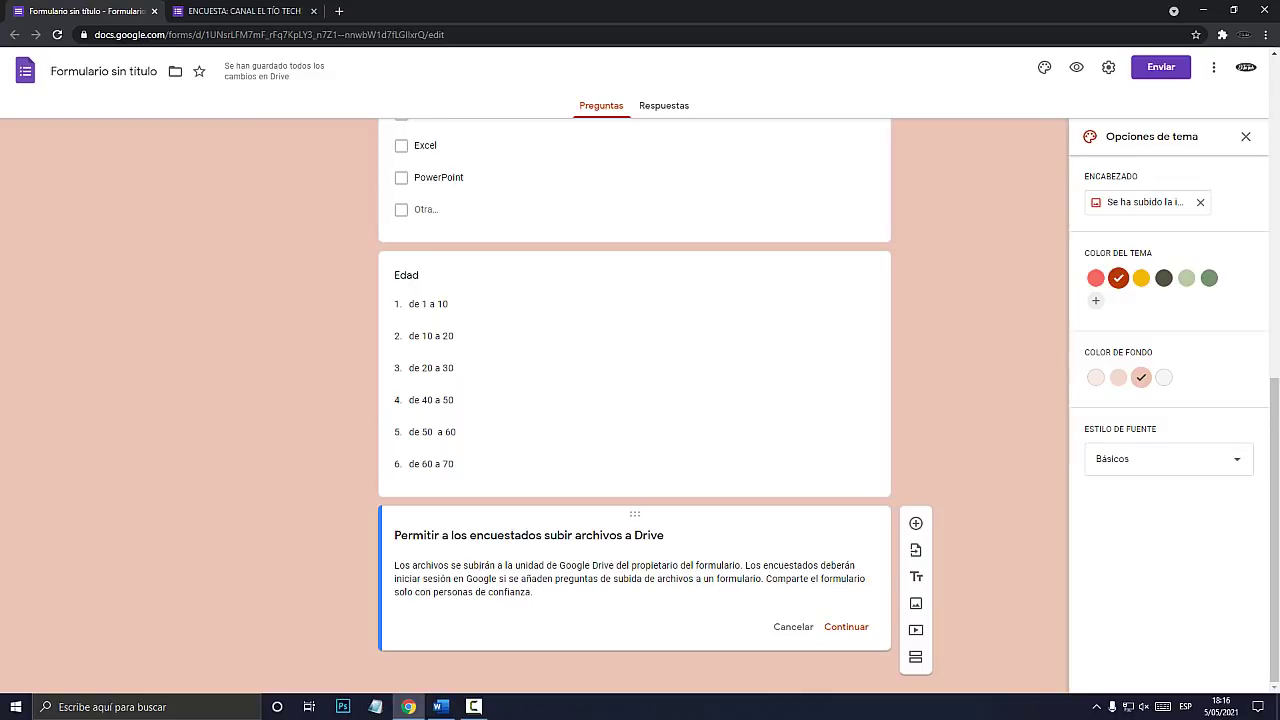
mouse_move(745, 565)
left_mouse_down()
mouse_move(823, 565)
mouse_move(500, 592)
mouse_move(500, 579)
mouse_move(744, 579)
left_mouse_up()
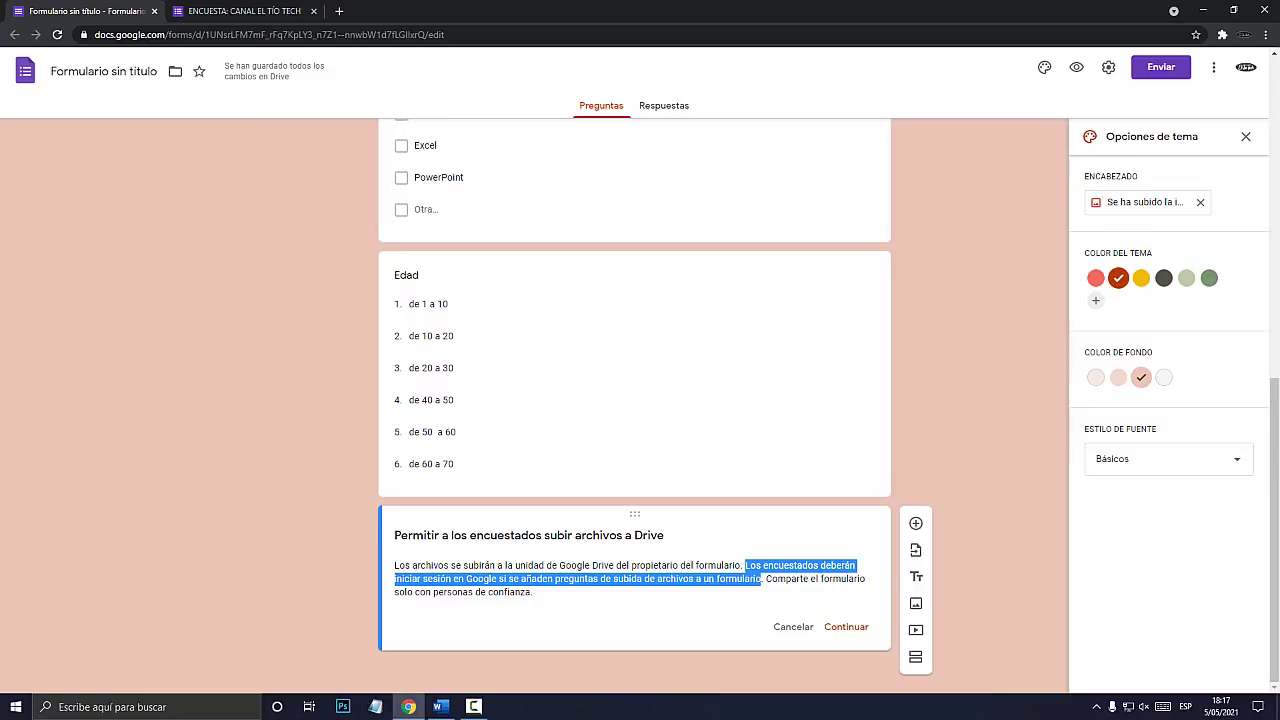
left_click(846, 627)
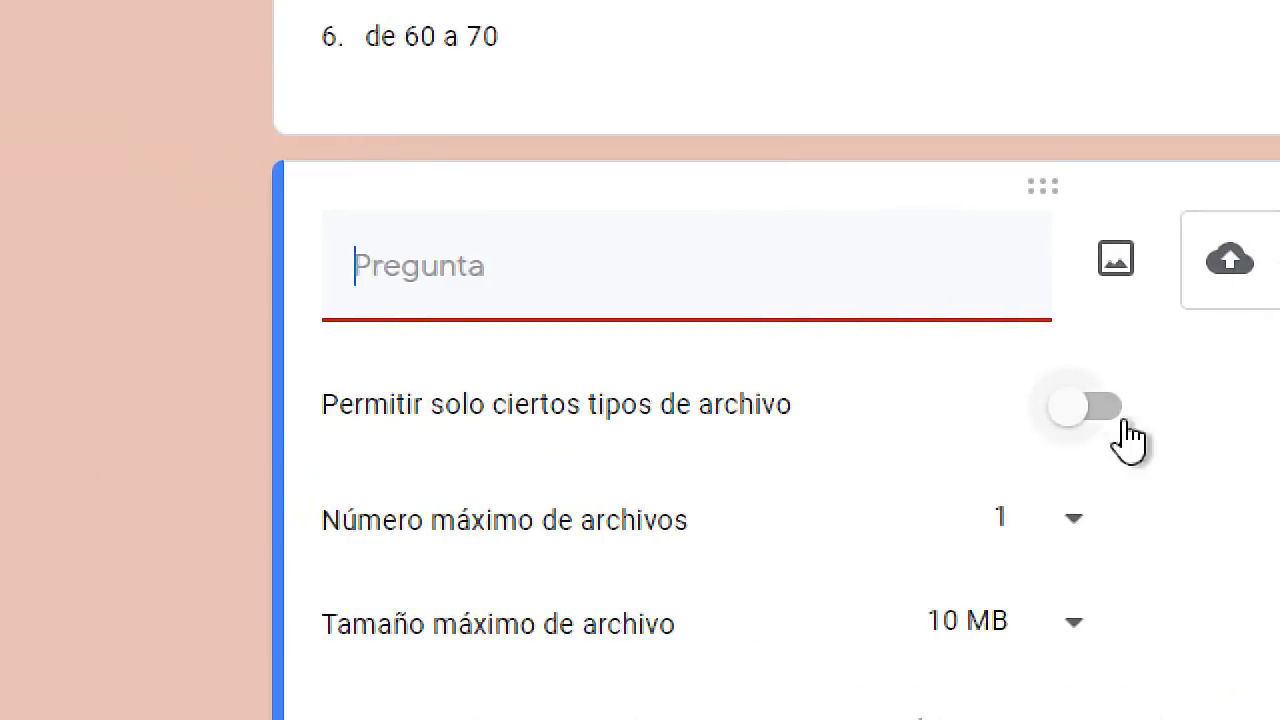
left_click(1105, 410)
Toggle the allowed file types until only PDF remains selected.
scroll(851, 543, "down", 1)
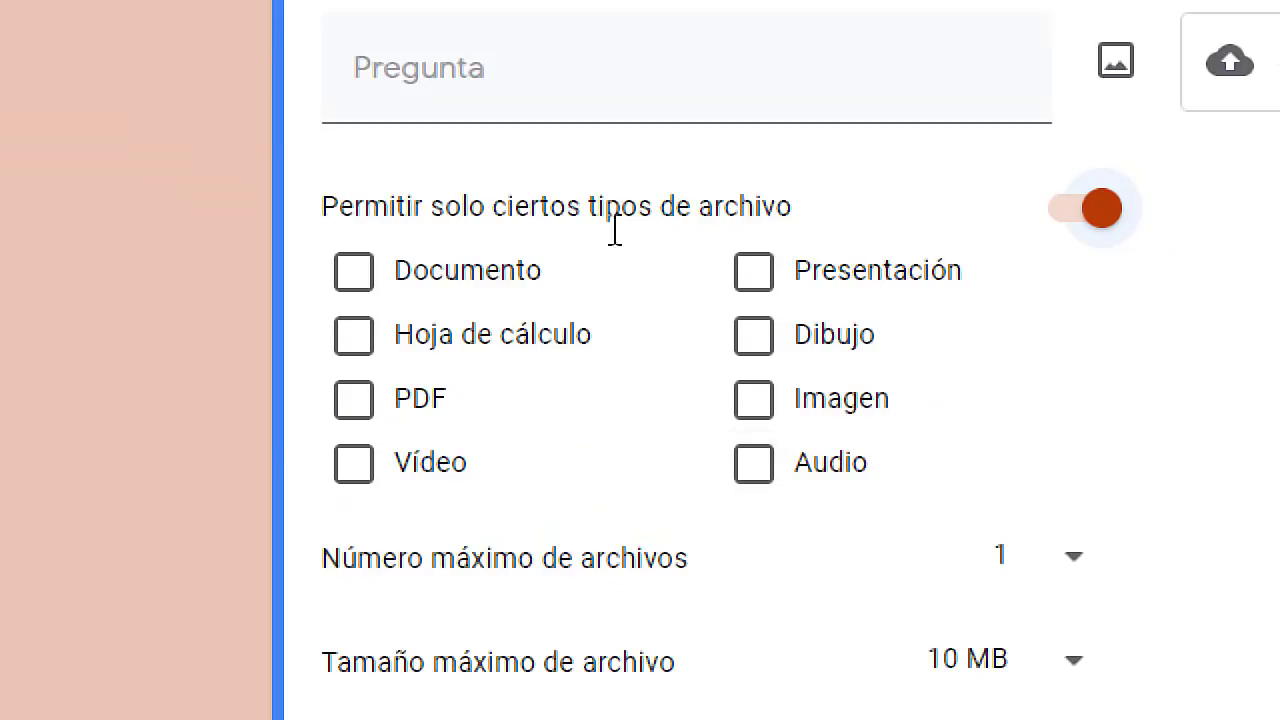
left_click(356, 350)
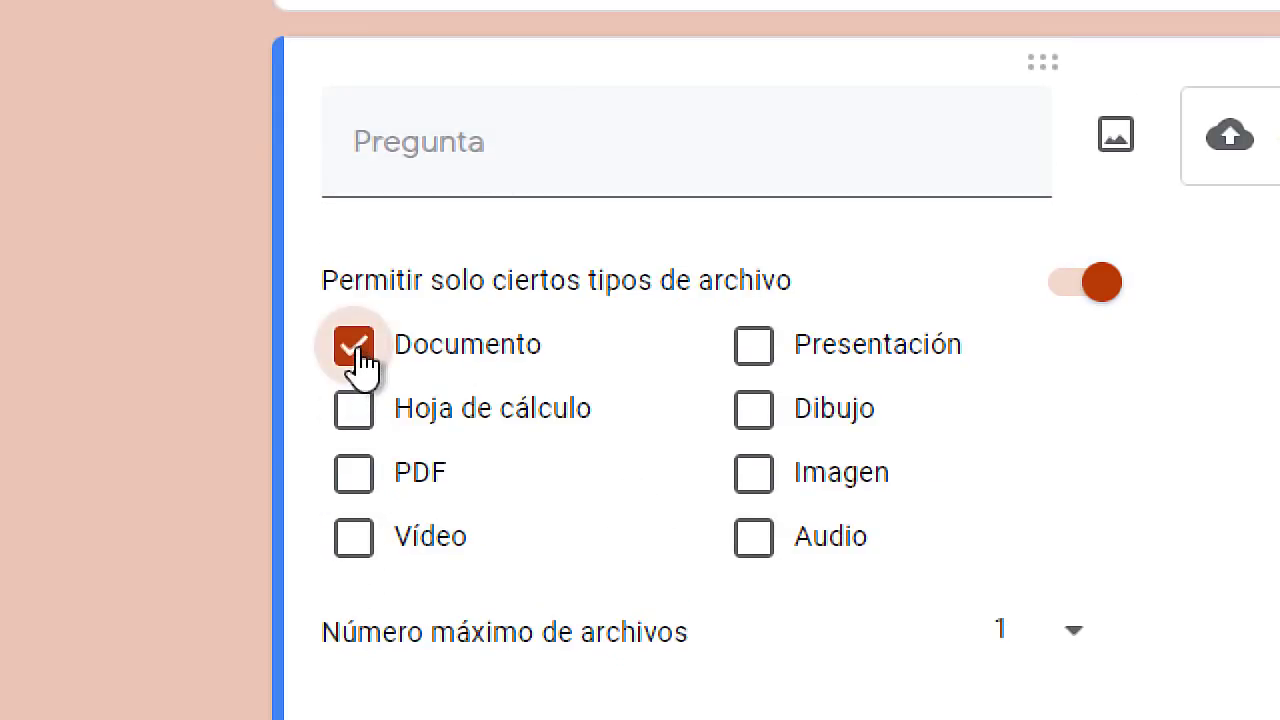
left_click(356, 350)
left_click(752, 348)
left_click(756, 350)
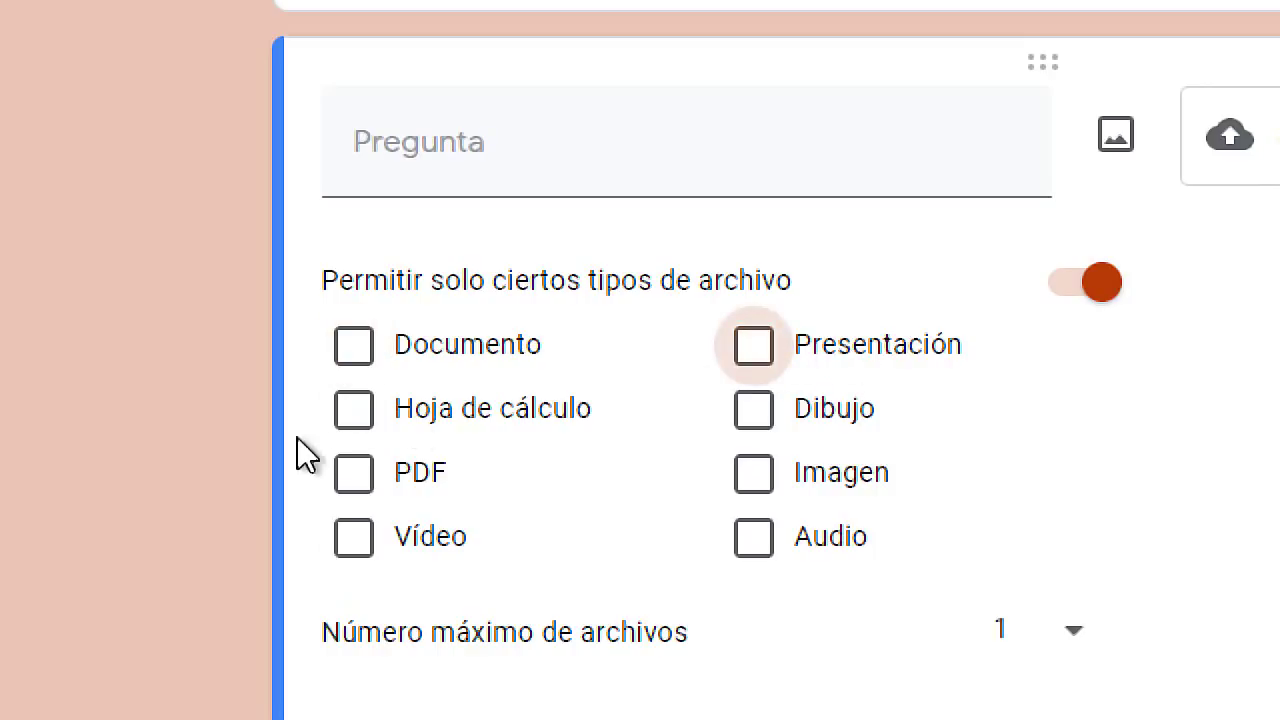
left_click(356, 415)
left_click(356, 415)
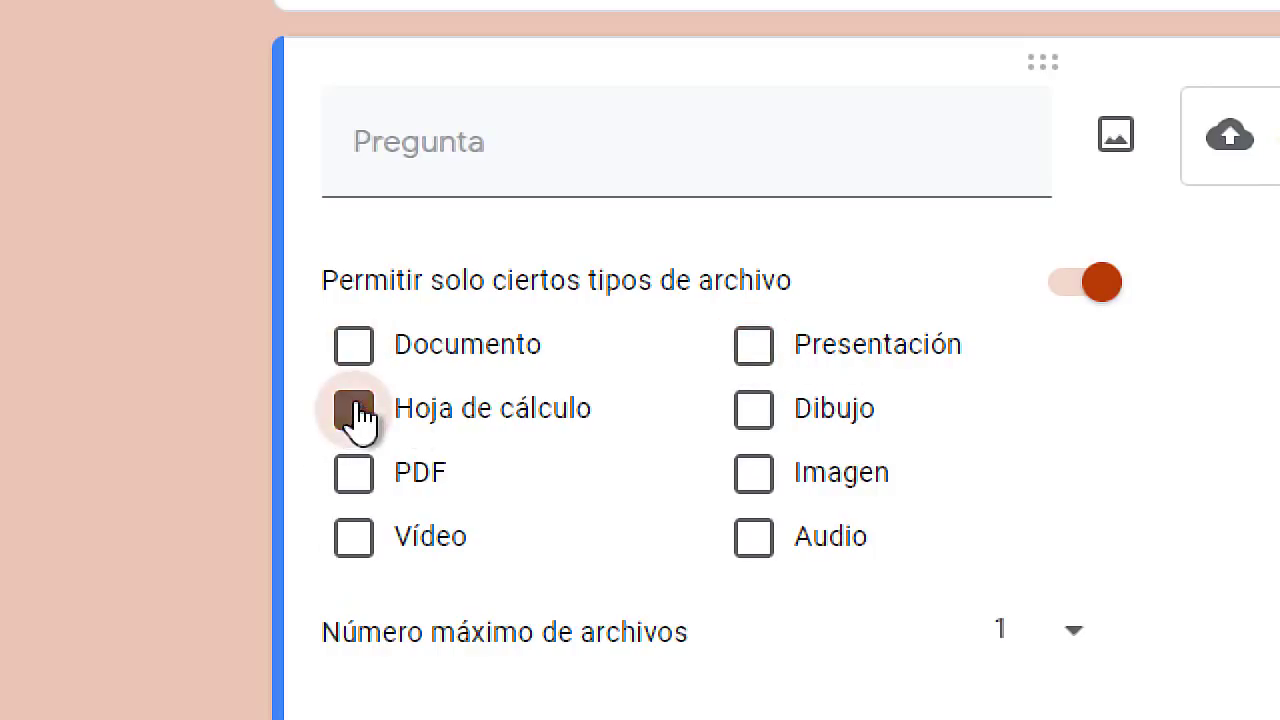
left_click(762, 420)
left_click(752, 488)
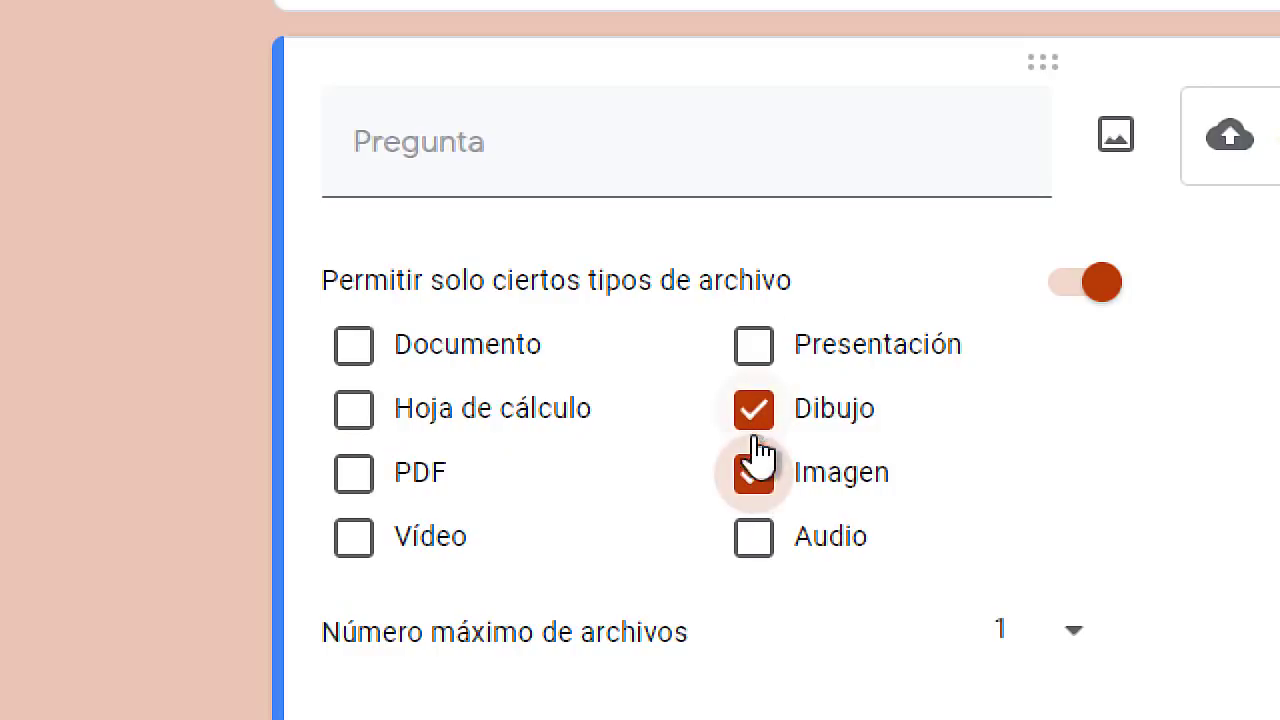
left_click(752, 425)
left_click(755, 490)
left_click(755, 545)
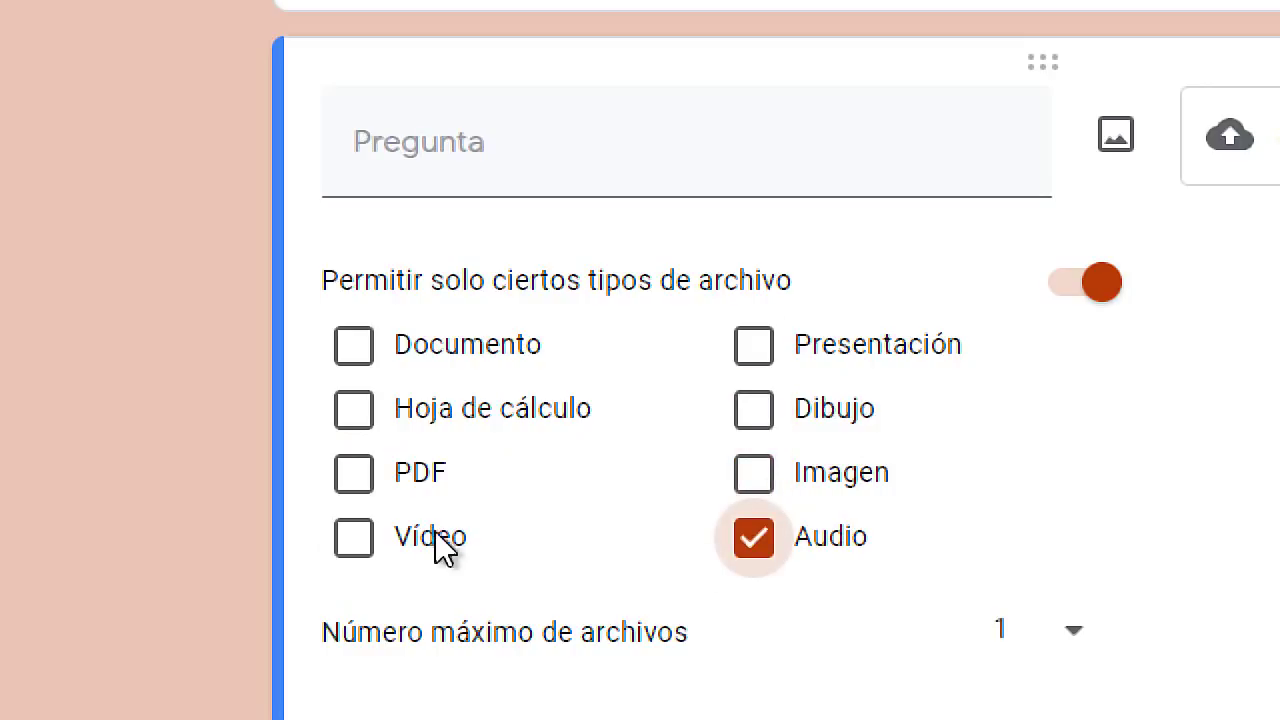
left_click(357, 542)
left_click(360, 480)
left_click(360, 540)
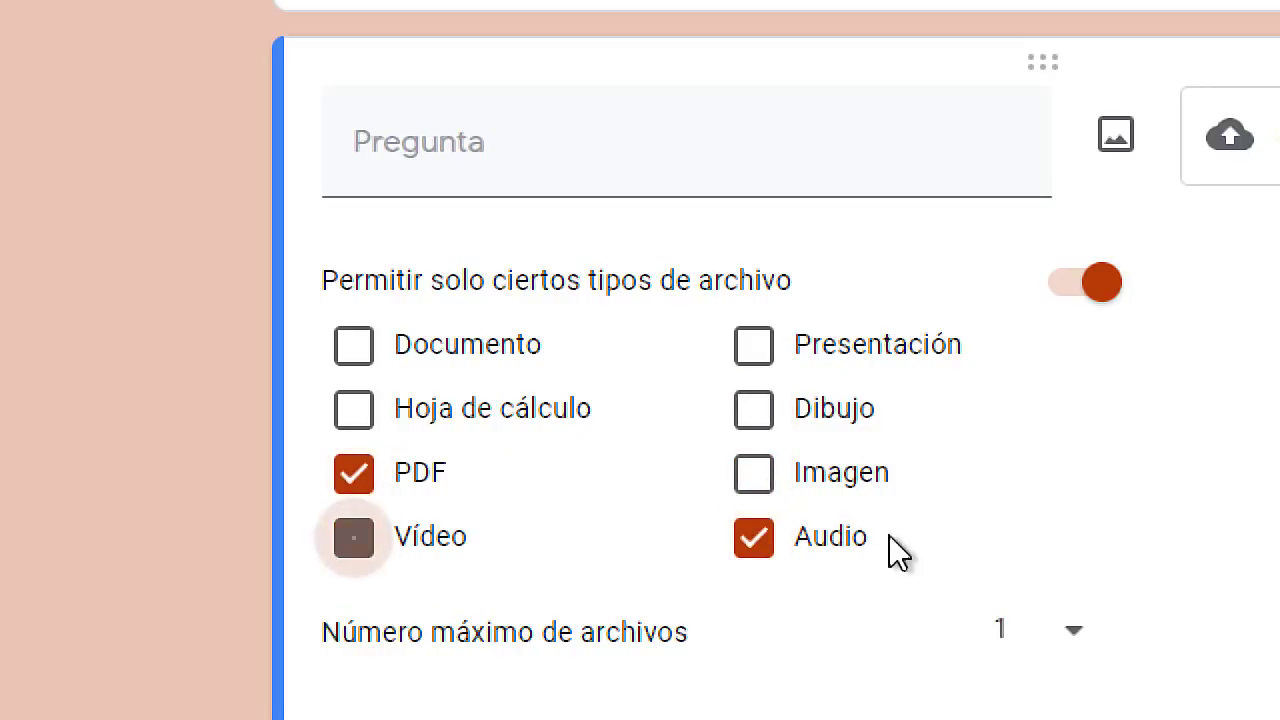
left_click(755, 543)
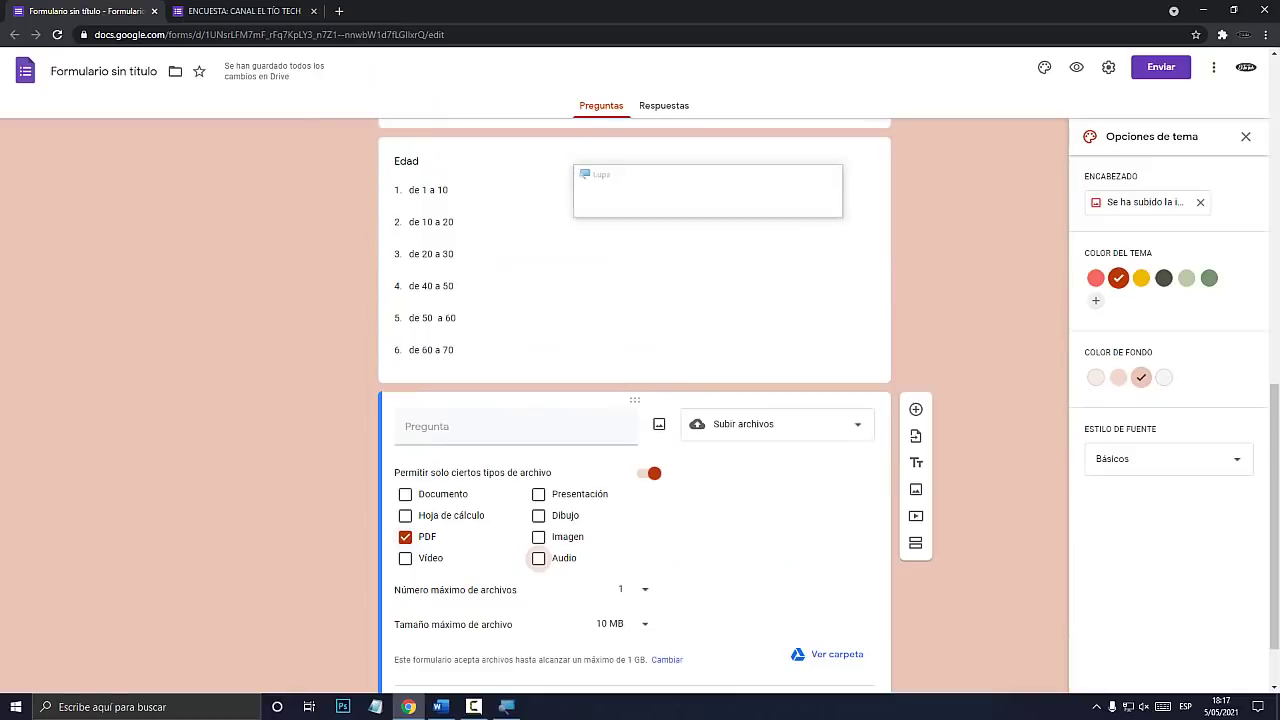
scroll(634, 450, "down", 2)
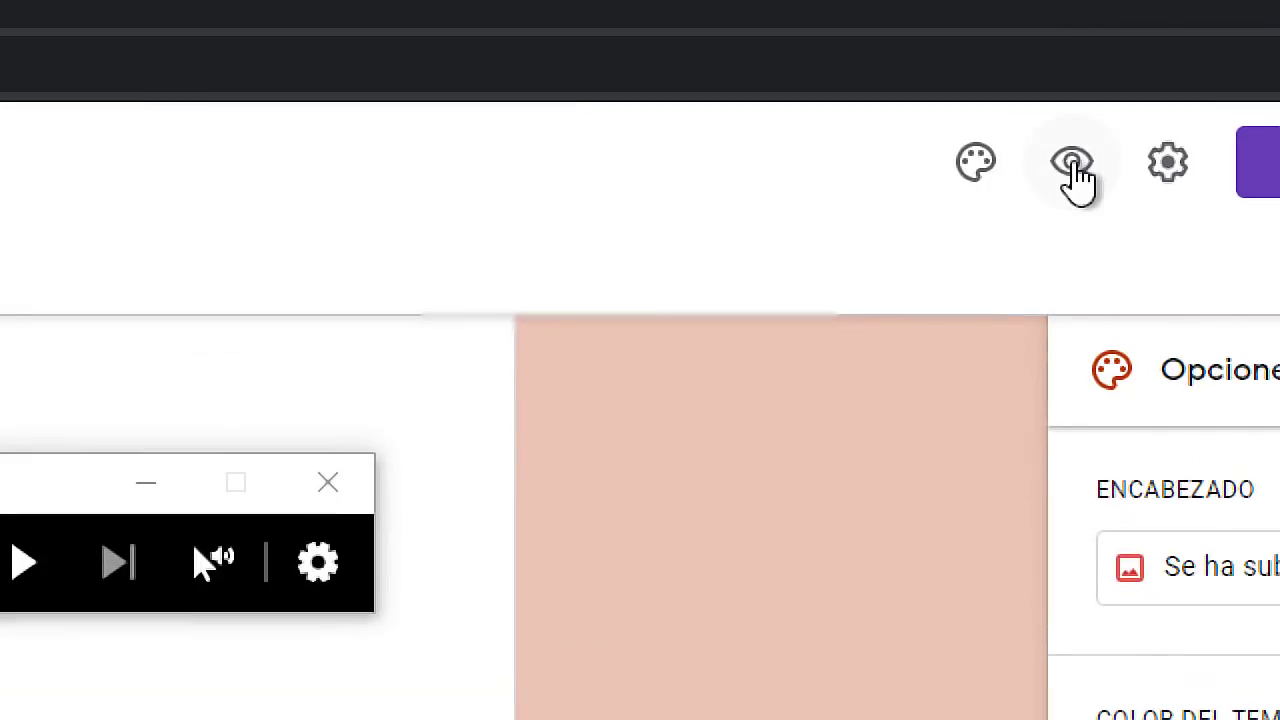
left_click(1076, 67)
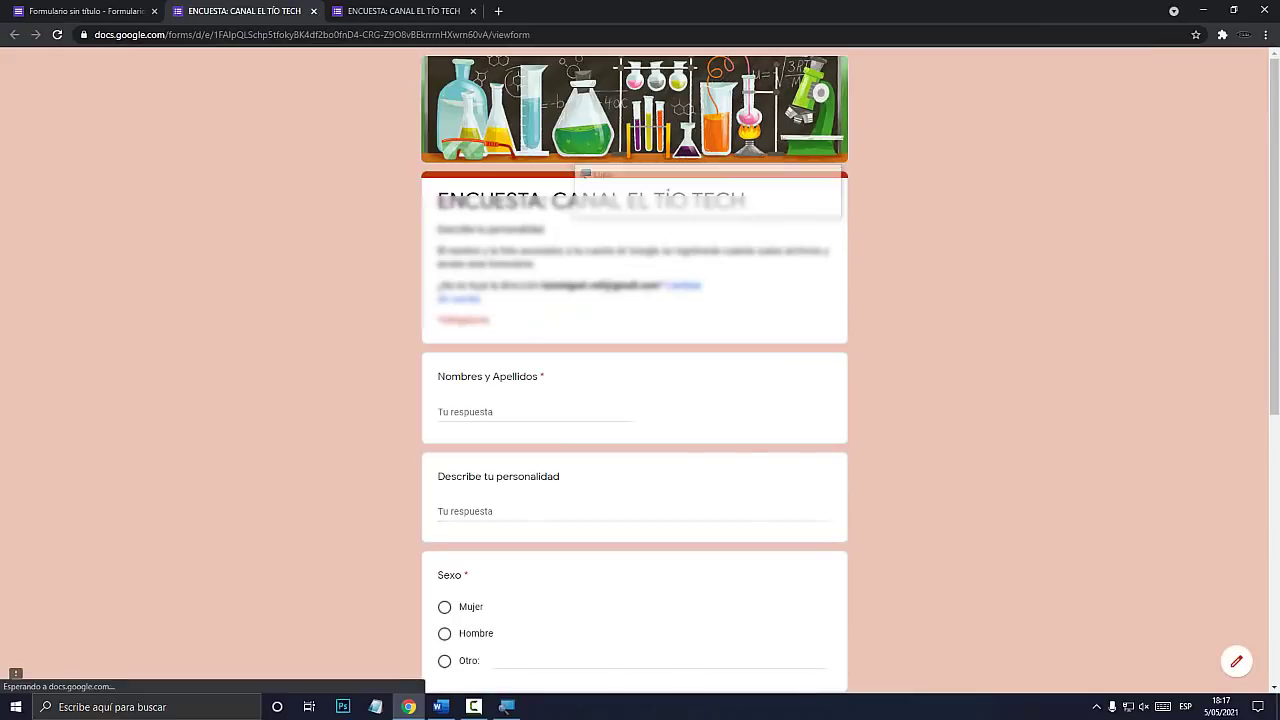
scroll(634, 400, "down", 5)
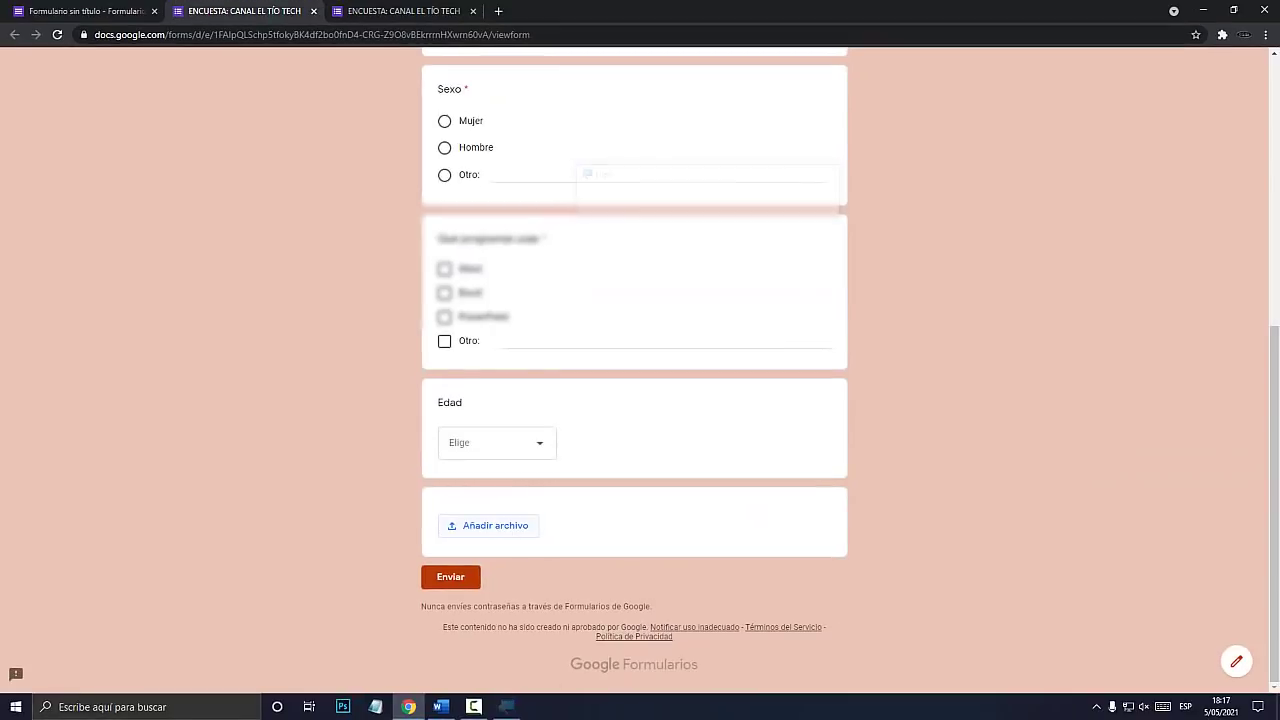
left_click(540, 530)
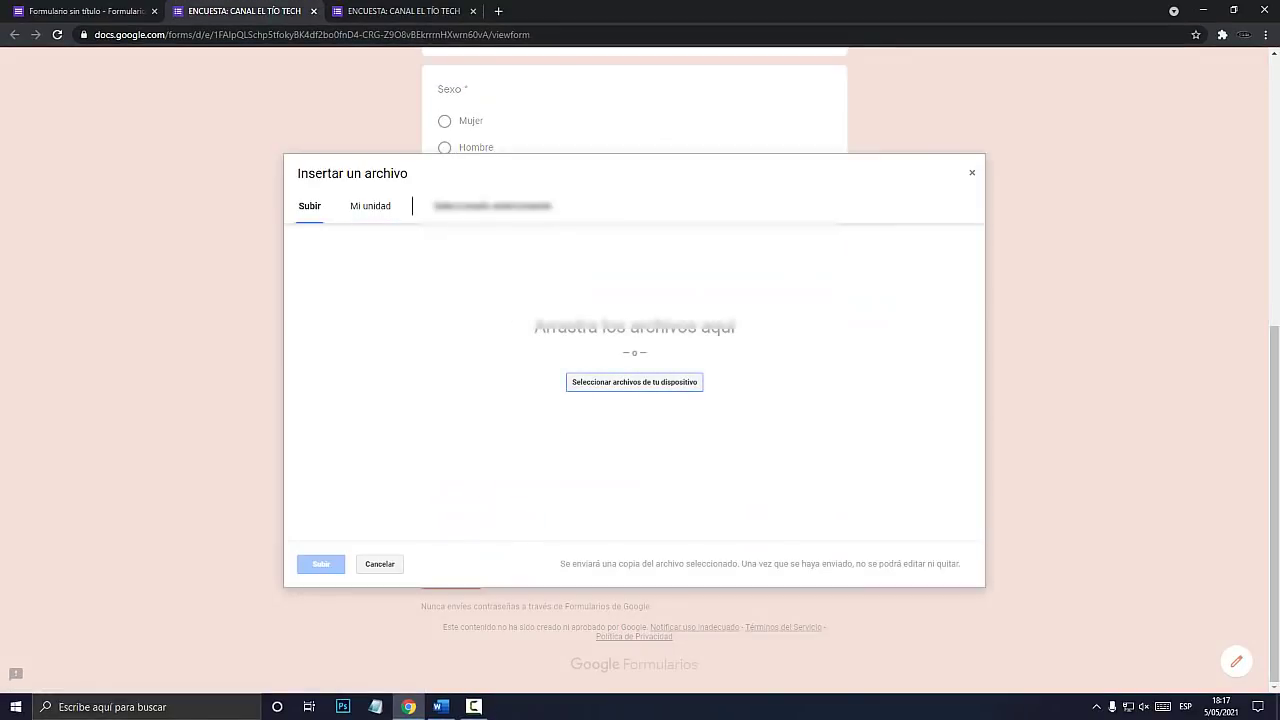
left_click(668, 383)
scroll(692, 380, "down", 10)
left_click(849, 494)
key("Escape")
scroll(634, 370, "up", 7)
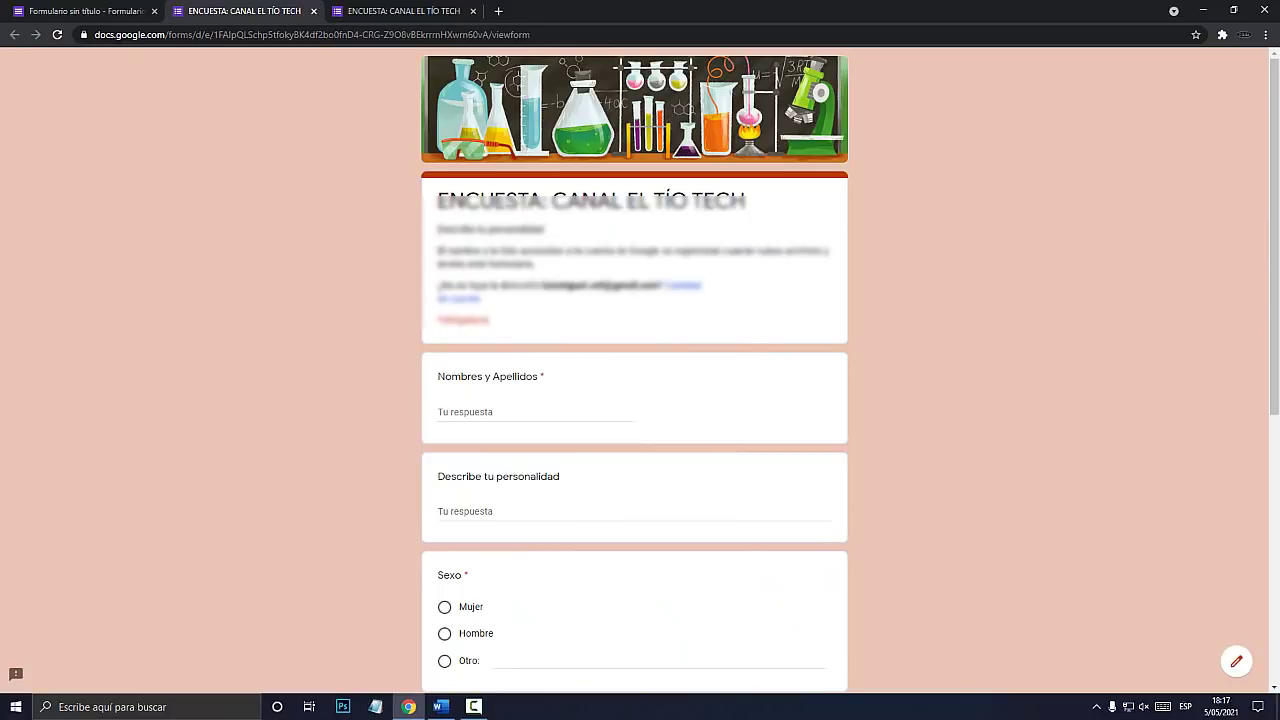
left_click(313, 11)
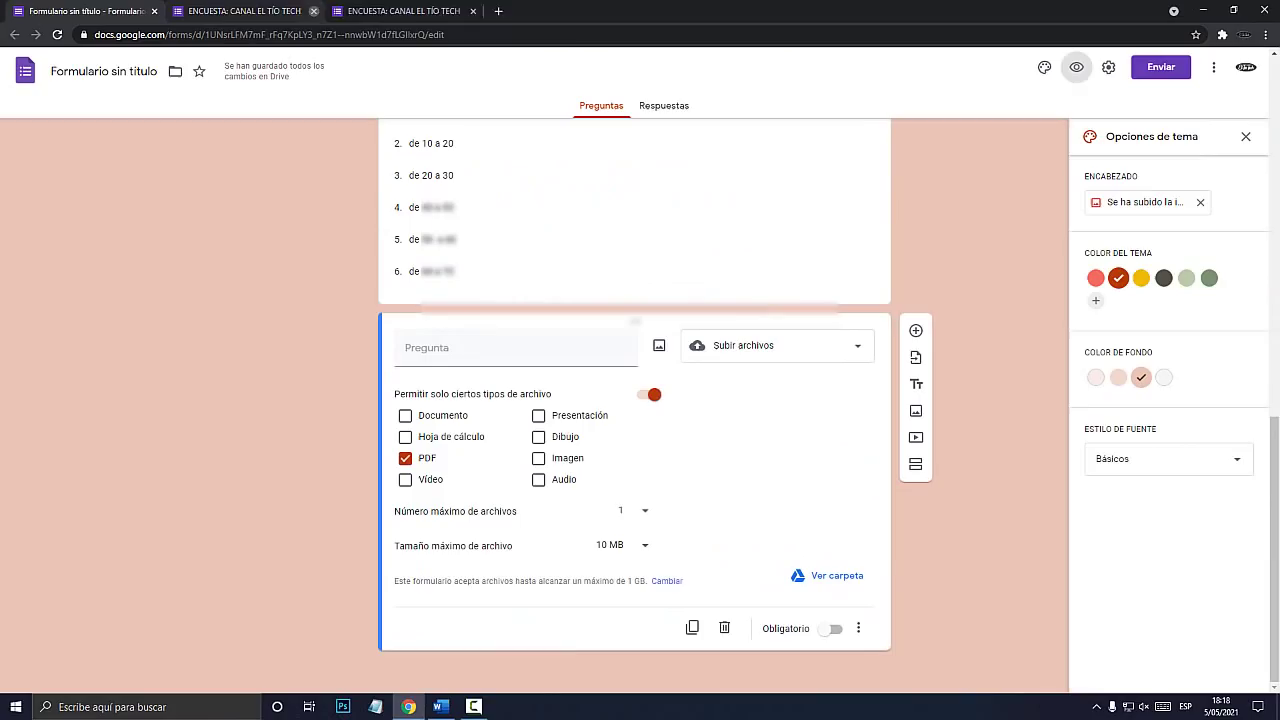
left_click(313, 11)
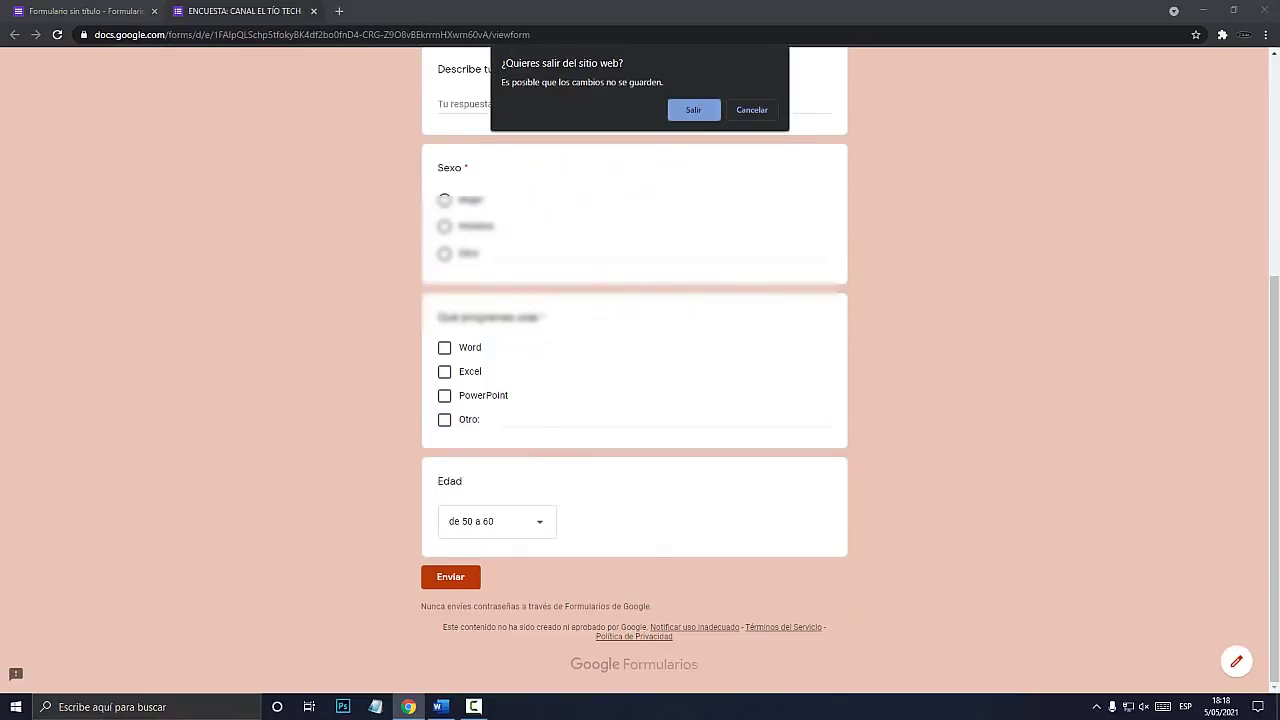
left_click(694, 110)
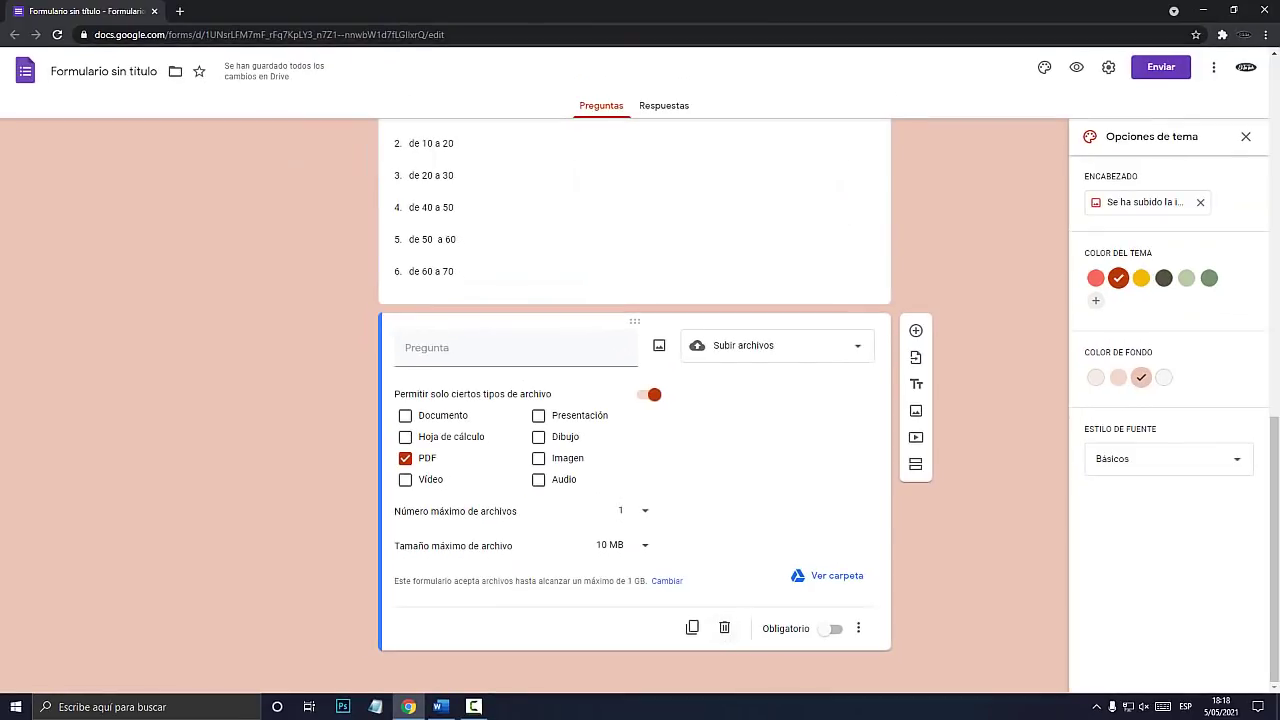
Replace the file-upload question with a linear scale running from 1 to 10.
left_click(724, 628)
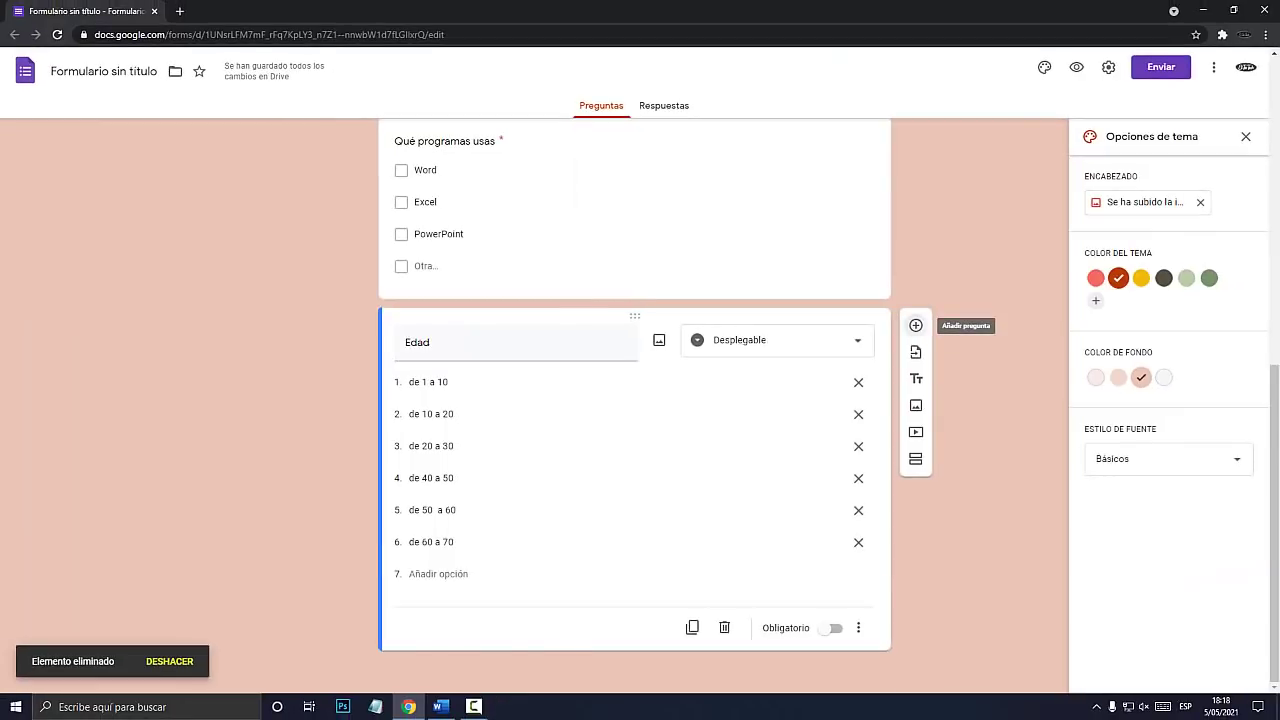
left_click(917, 326)
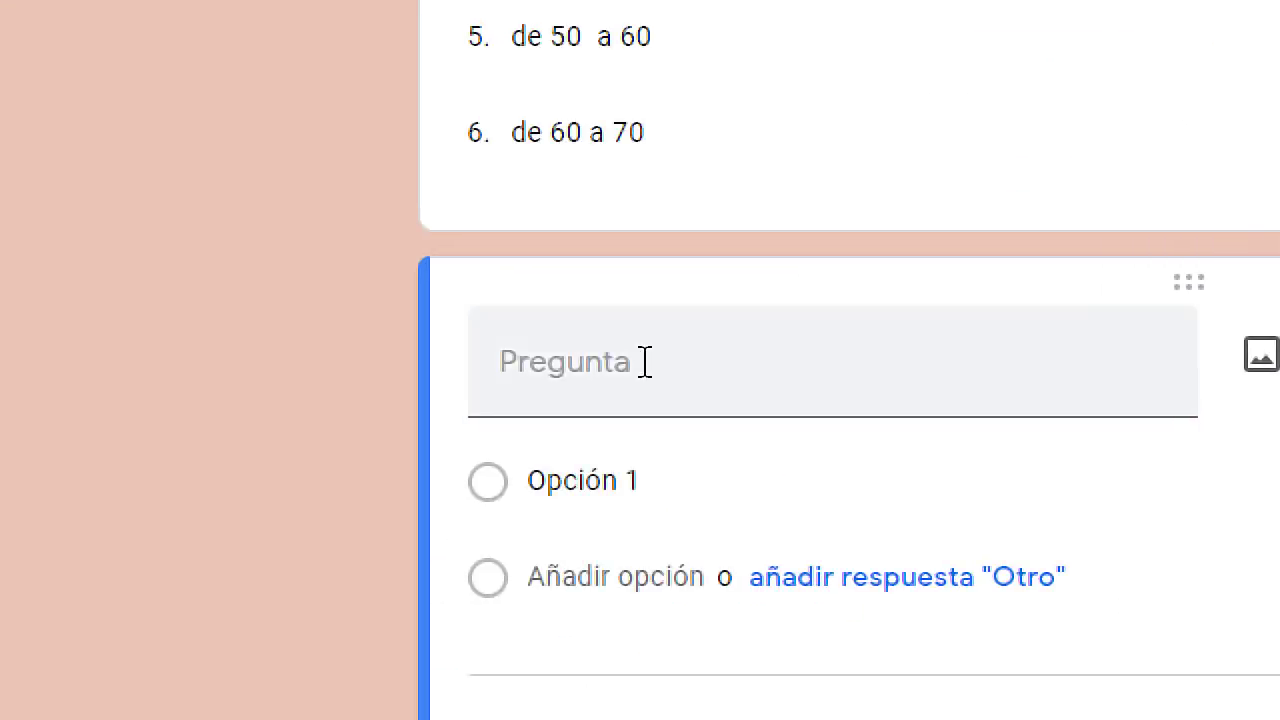
left_click(777, 501)
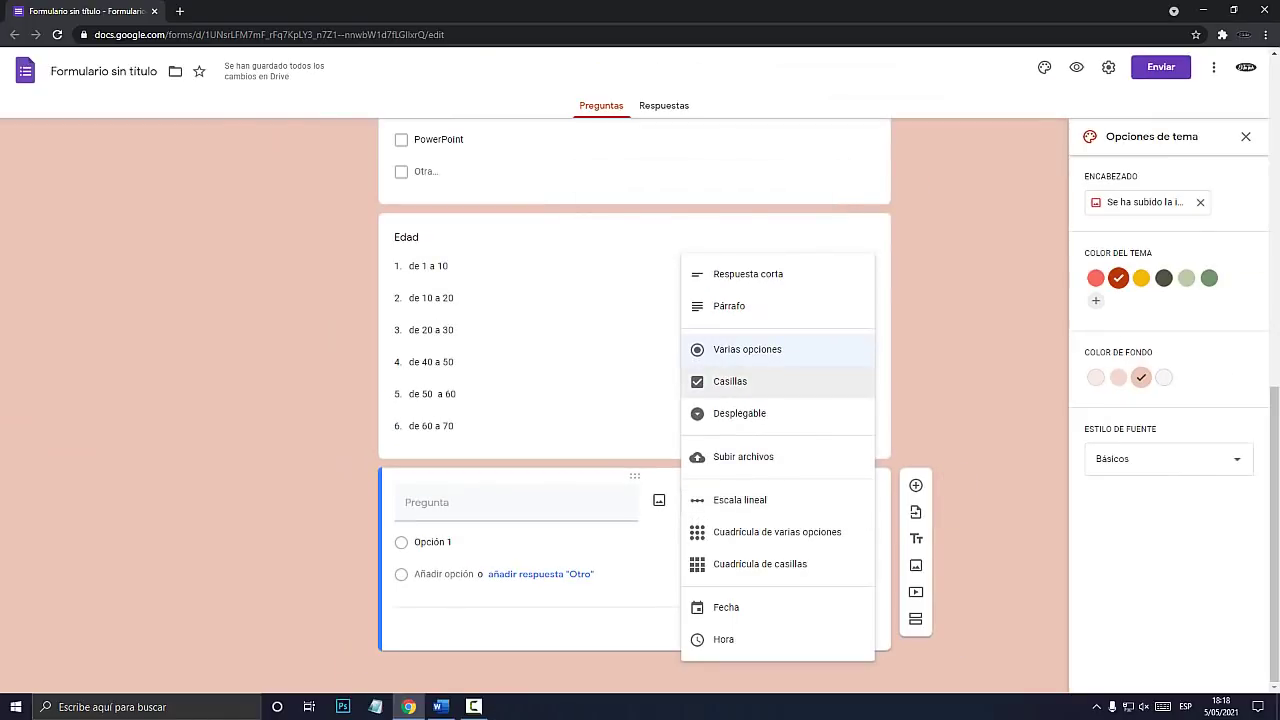
left_click(740, 499)
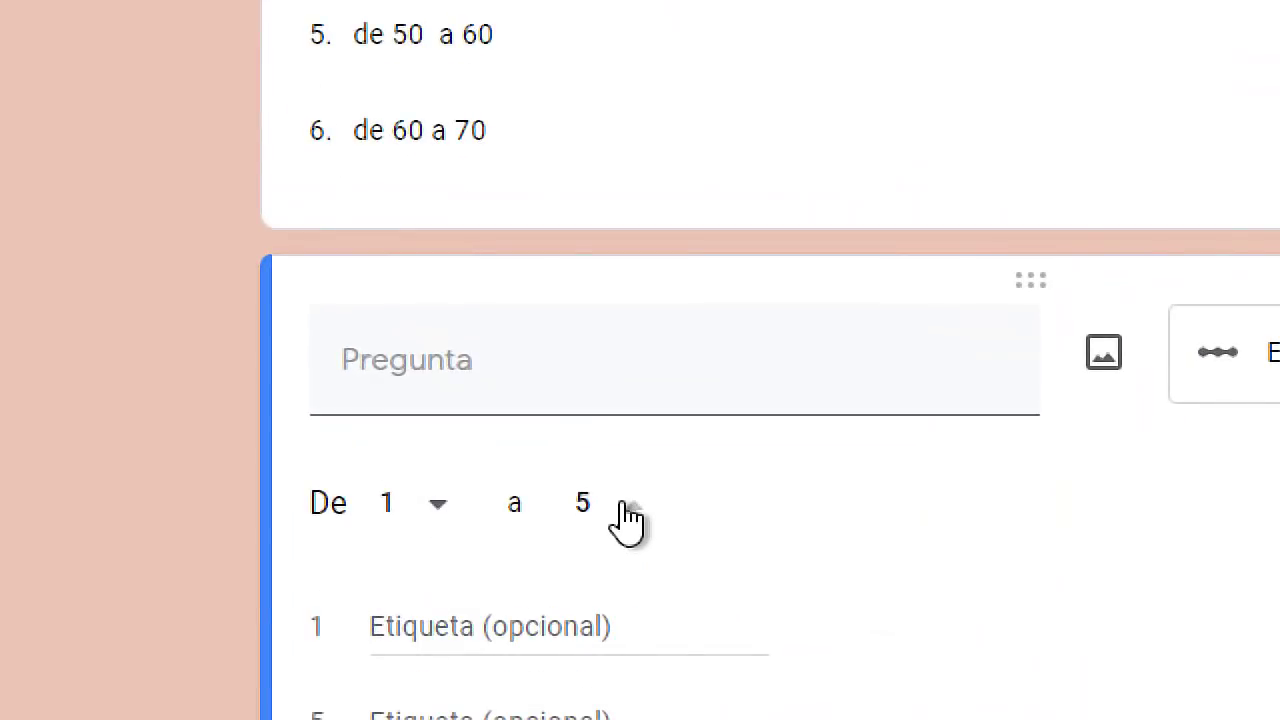
left_click(500, 506)
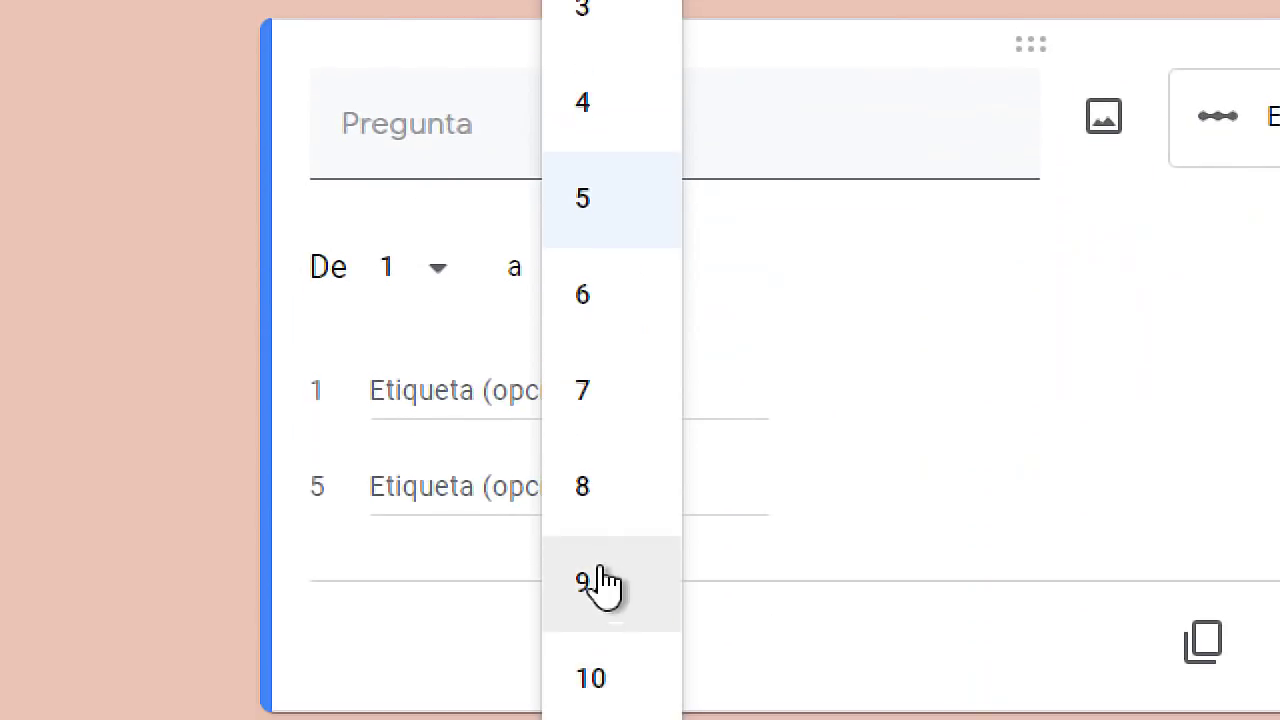
left_click(596, 672)
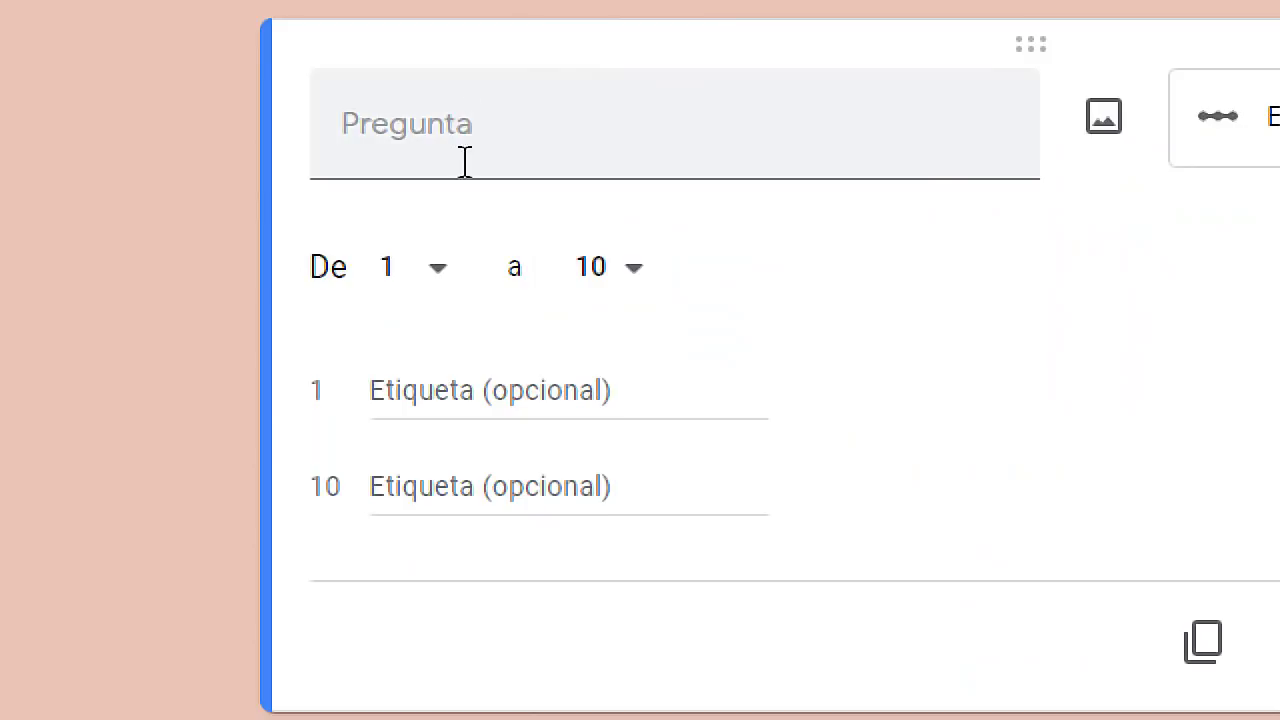
Title the scale "Que tan satisfecho estás con el canal el Tio Tech".
left_click(463, 163)
type("Que tan sa")
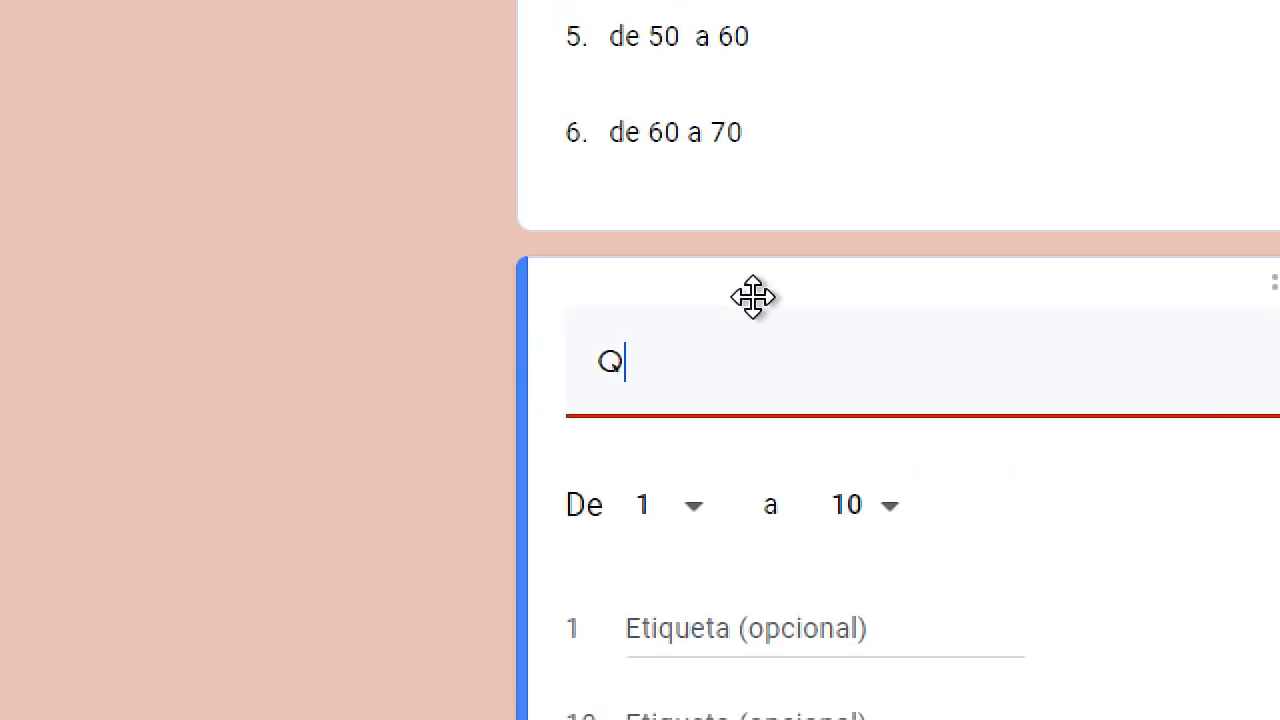
type("tiosfe")
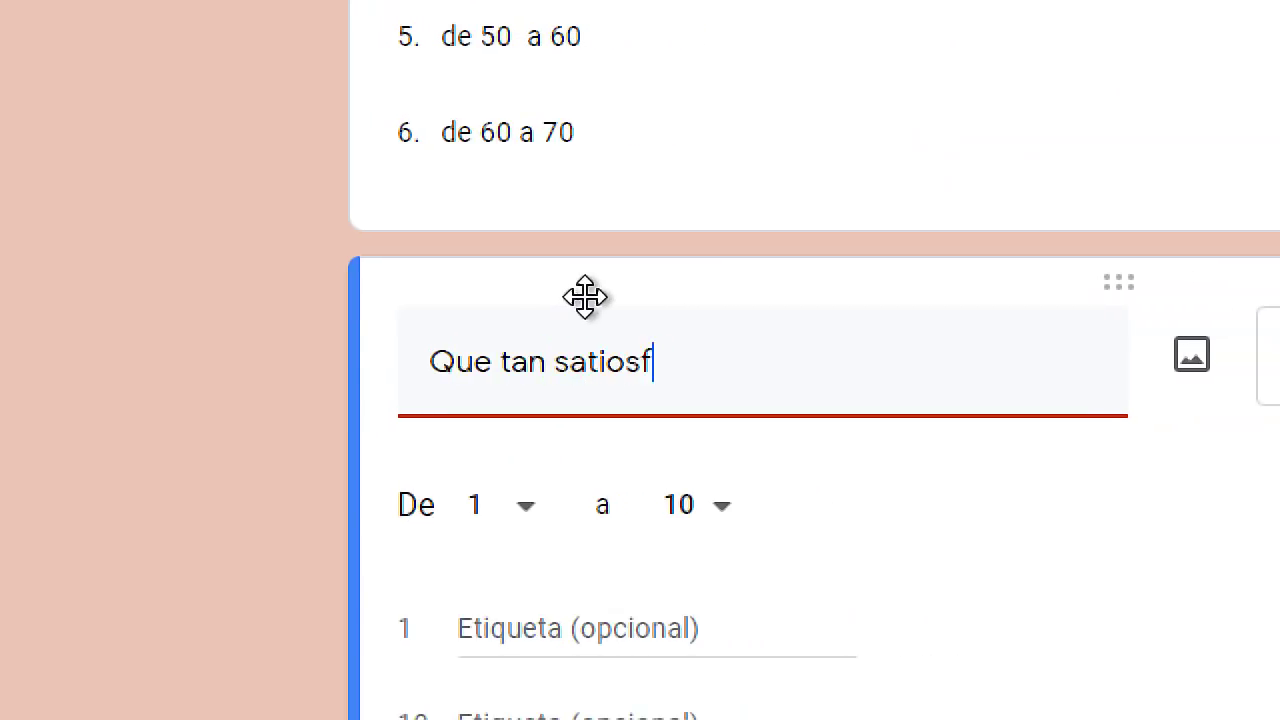
key("BackSpace")
key("BackSpace")
key("BackSpace")
key("BackSpace")
type("sfechjo")
key("BackSpace")
type("o")
key("BackSpace")
key("BackSpace")
type("o estás con el ca")
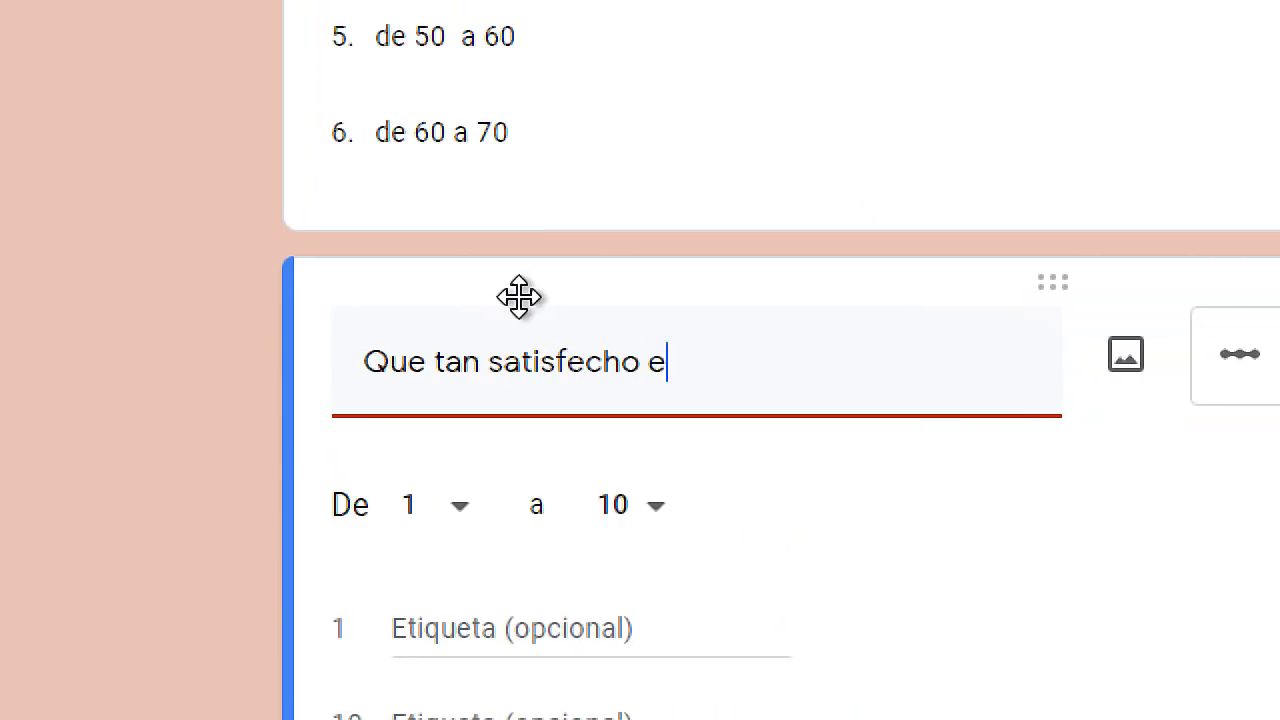
type("nal el Tio Tech")
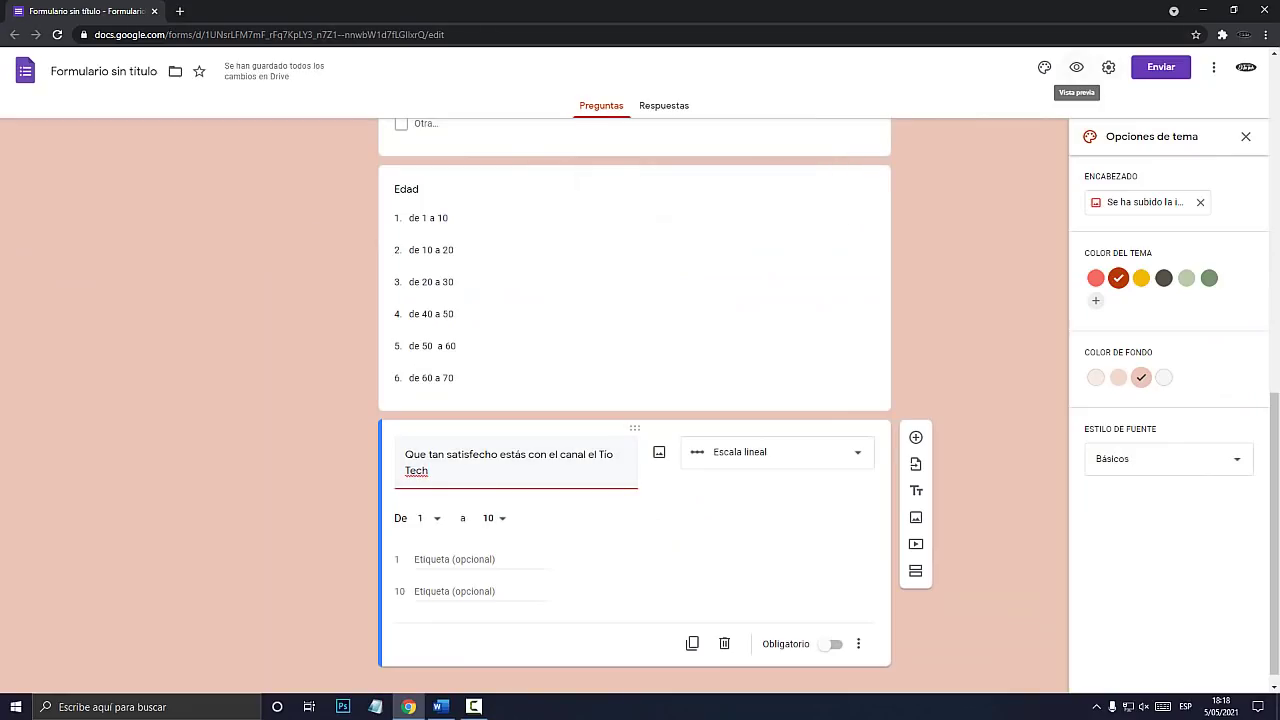
key("super+plus")
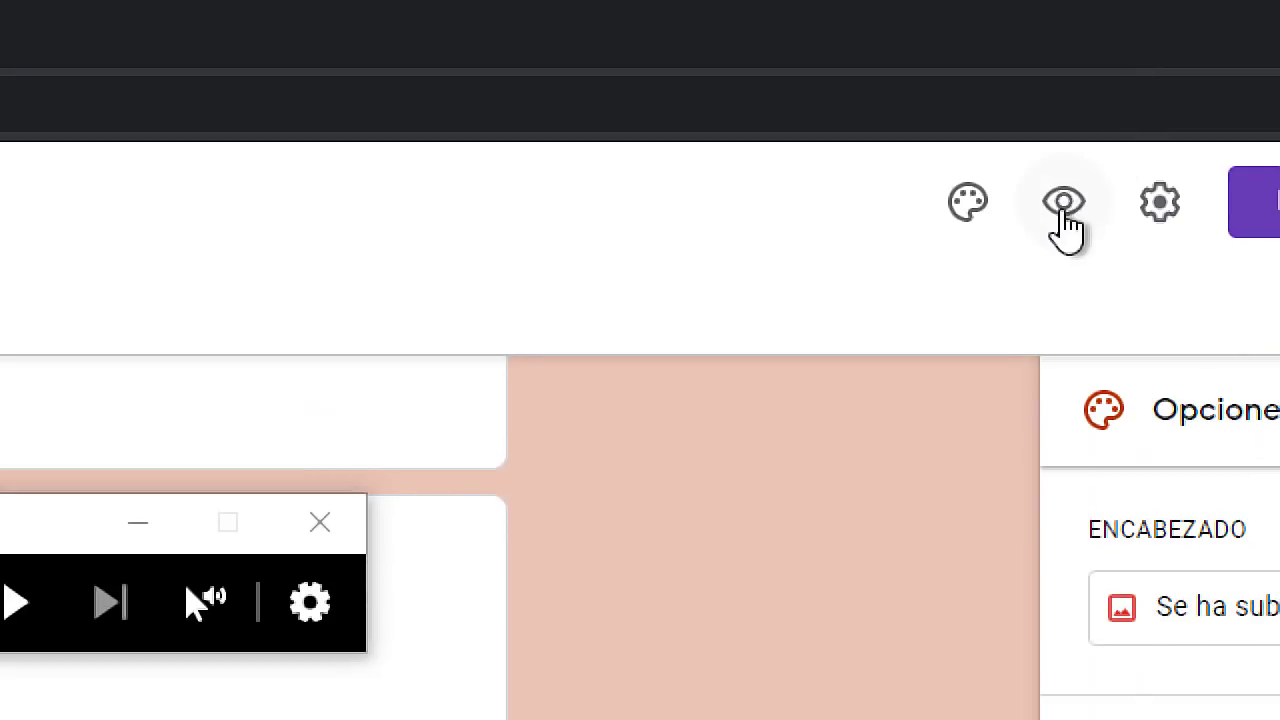
Preview the survey, try ratings 5 to 7 on the satisfaction scale, then clear the selection.
key("super+Escape")
left_click(1074, 63)
scroll(634, 400, "down", 5)
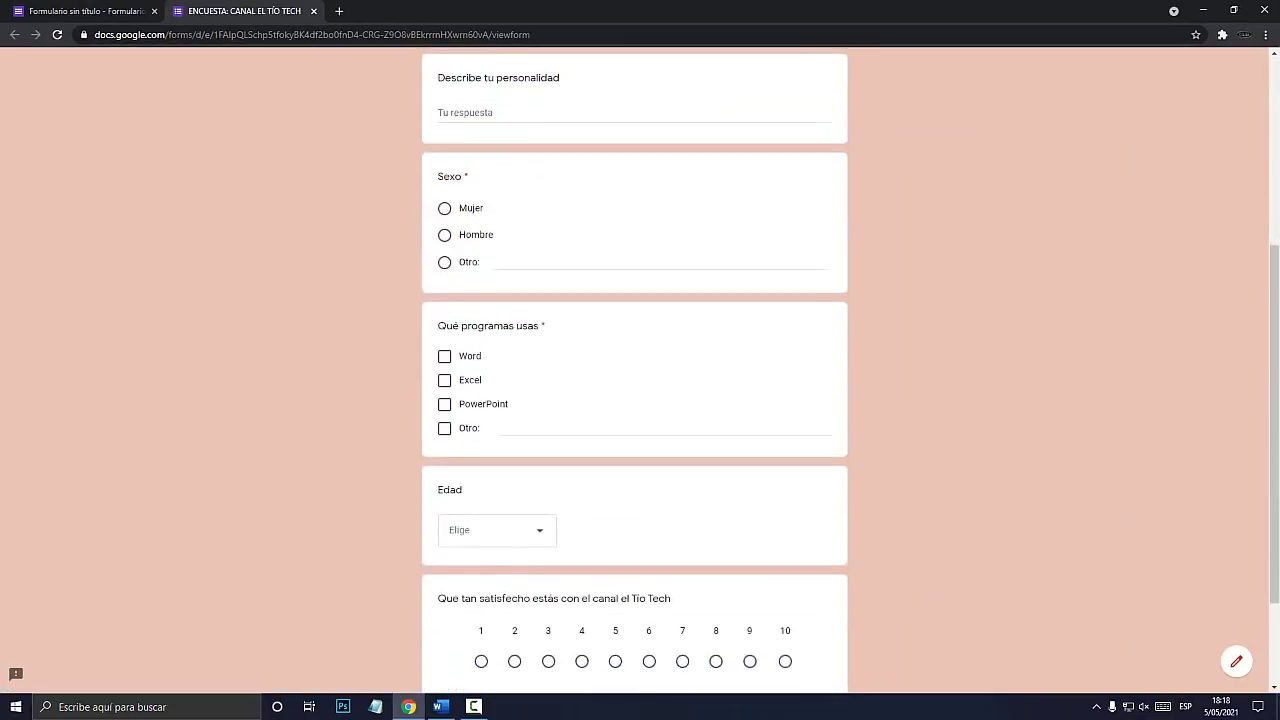
left_click(615, 521)
left_click(649, 521)
left_click(682, 521)
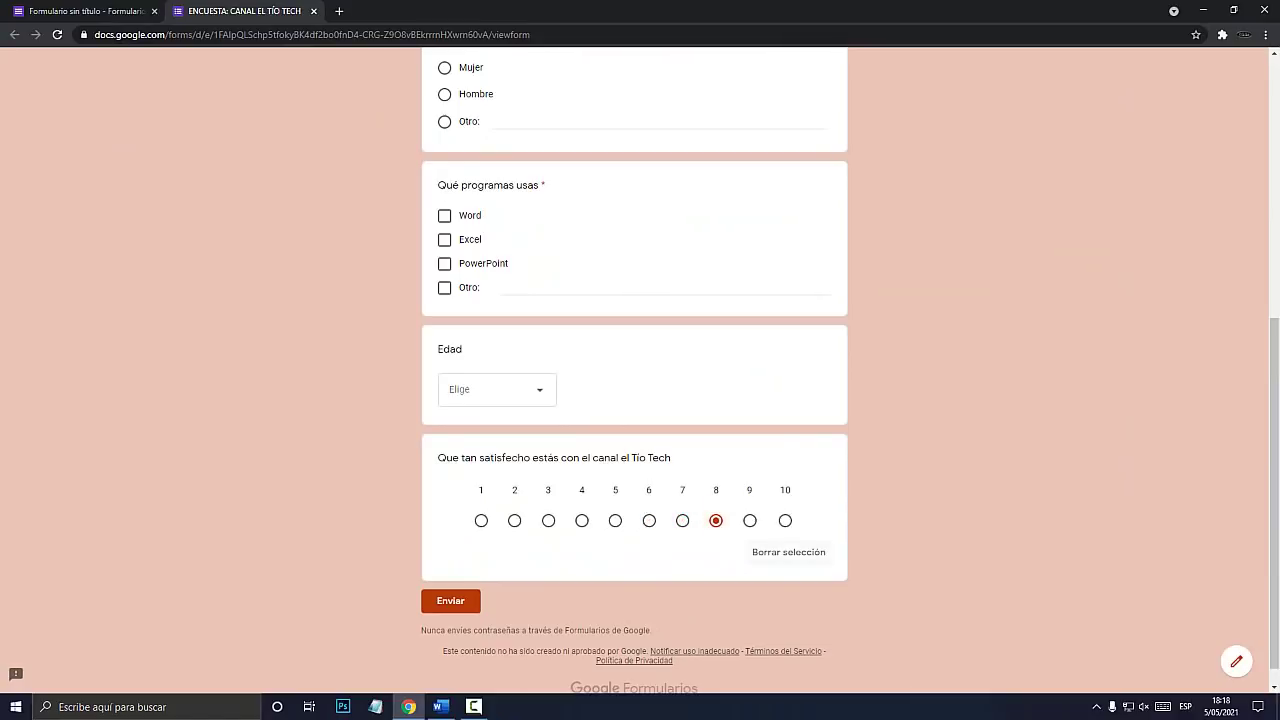
key("super+plus")
left_click(797, 553)
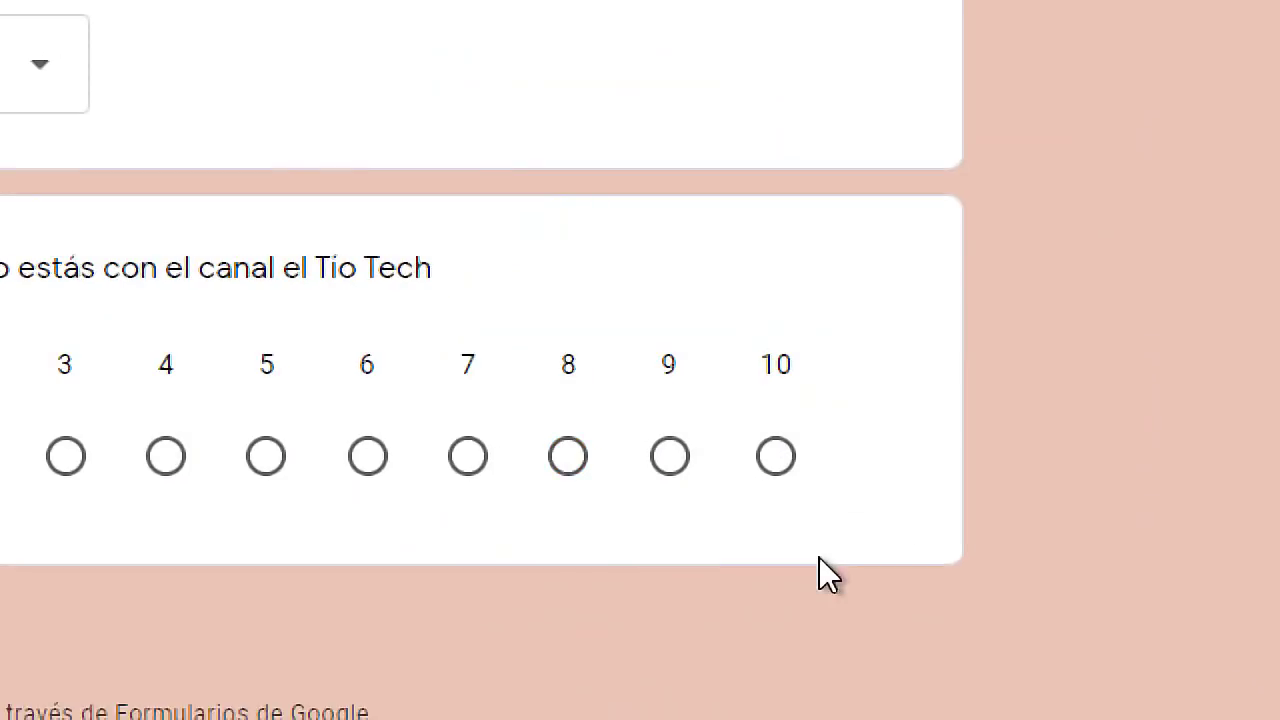
Try several more satisfaction ratings, finally settling on 7.
key("super+Escape")
left_click(649, 521)
left_click(615, 521)
left_click(582, 521)
left_click_drag(438, 457, 666, 457)
left_click(682, 521)
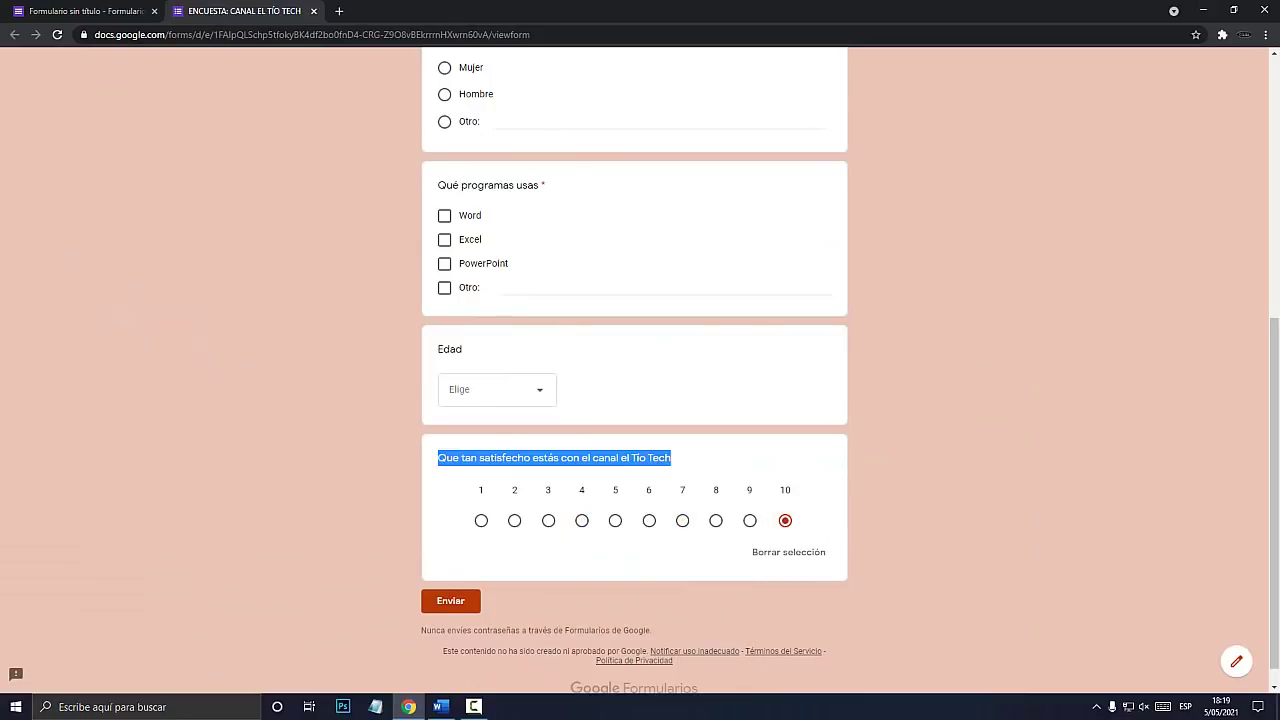
left_click(740, 460)
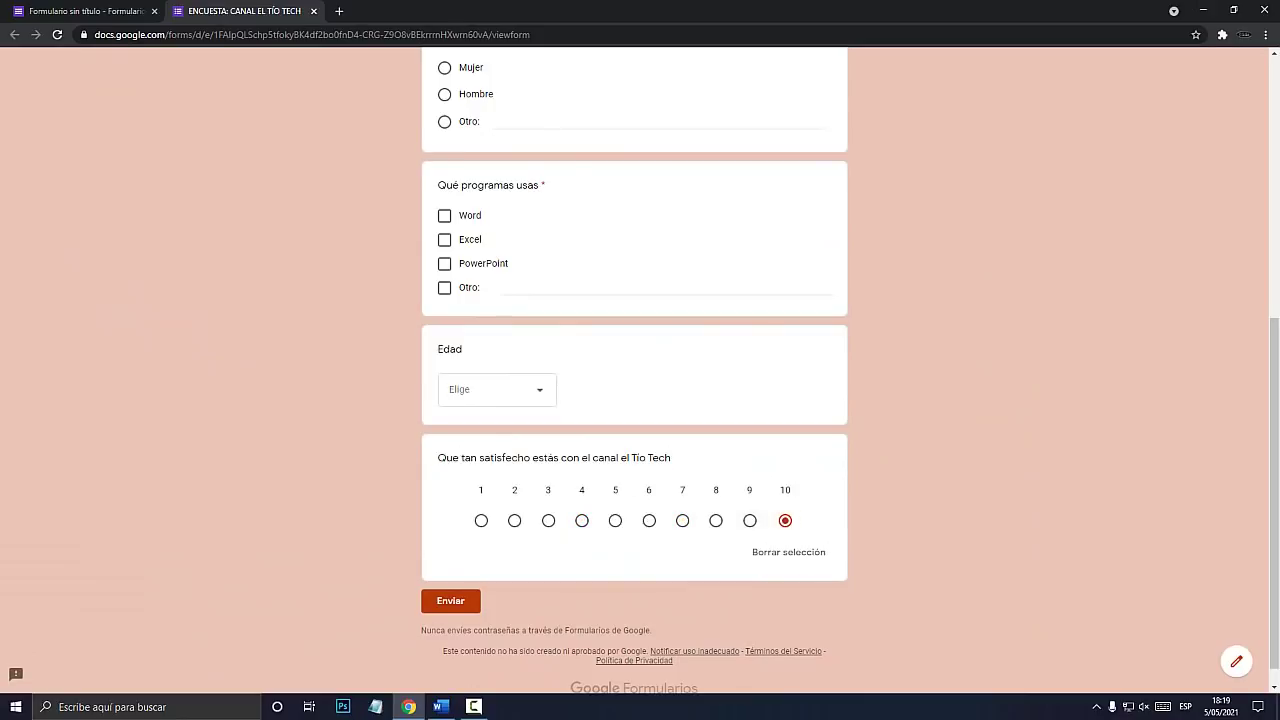
Answer Sexo with Hombre, lower the satisfaction rating, and return to the editor.
scroll(634, 370, "up", 2)
left_click(444, 295)
left_click(444, 322)
left_click(444, 295)
scroll(634, 370, "down", 2)
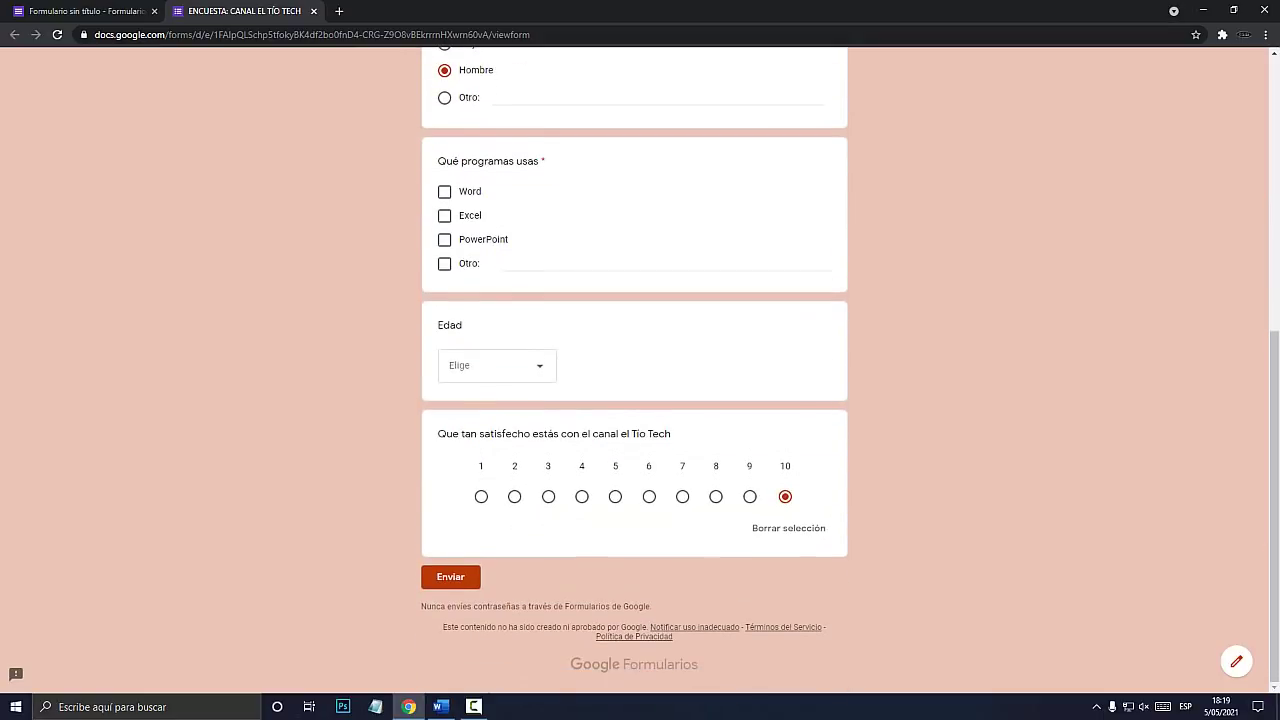
key("Left")
key("Left")
key("ctrl+Page_Up")
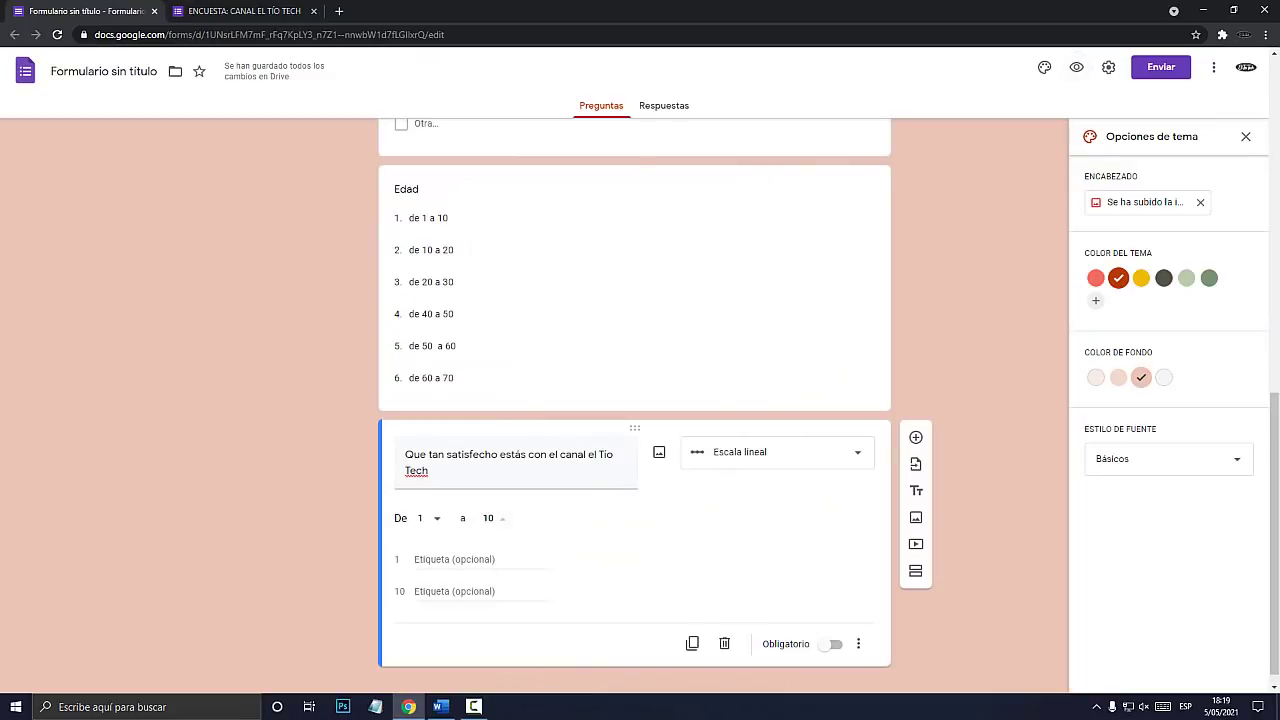
Keep the scale at 1 to 10 and label its ends Enero and Marzo.
left_click(482, 518)
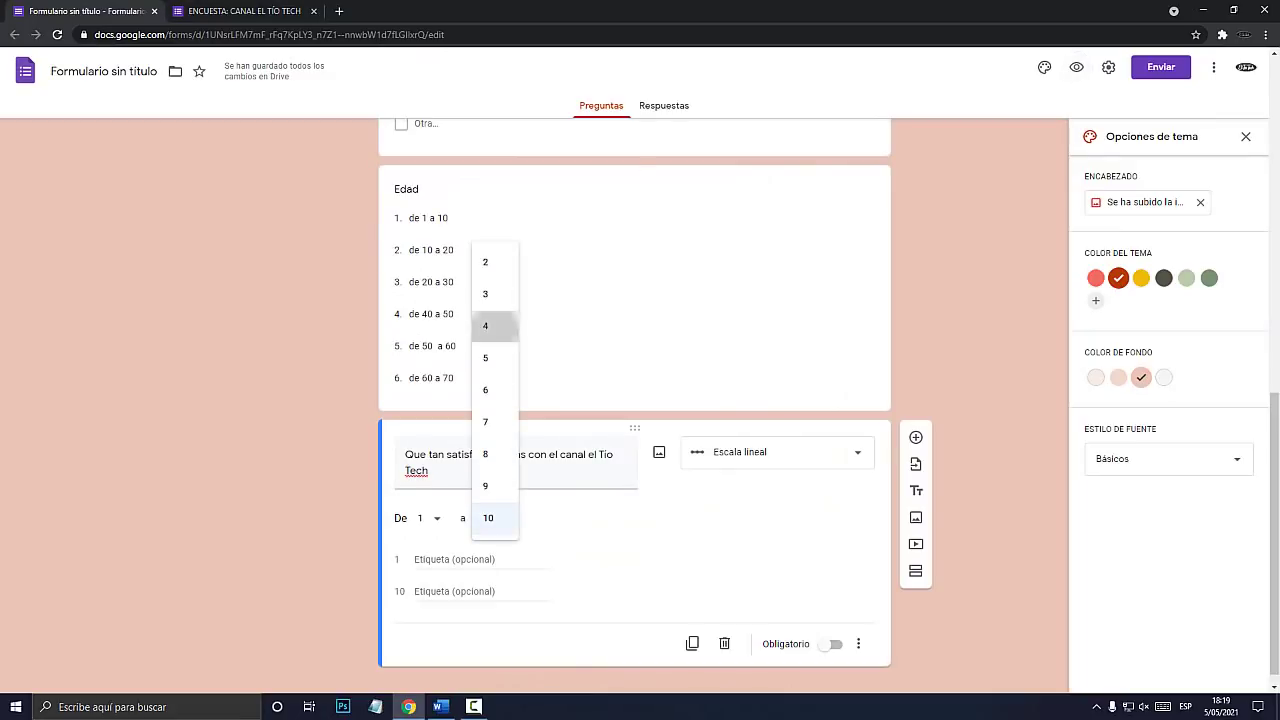
left_click(487, 326)
left_click(487, 518)
left_click(494, 638)
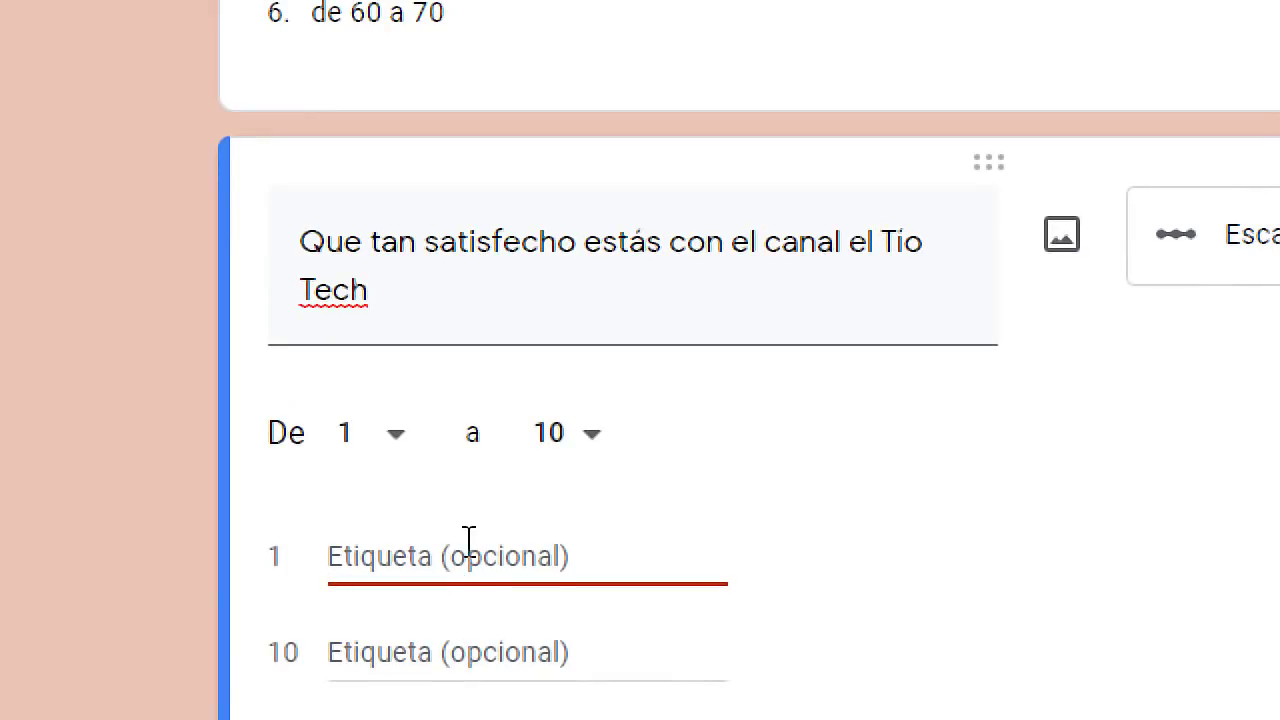
type("Enero")
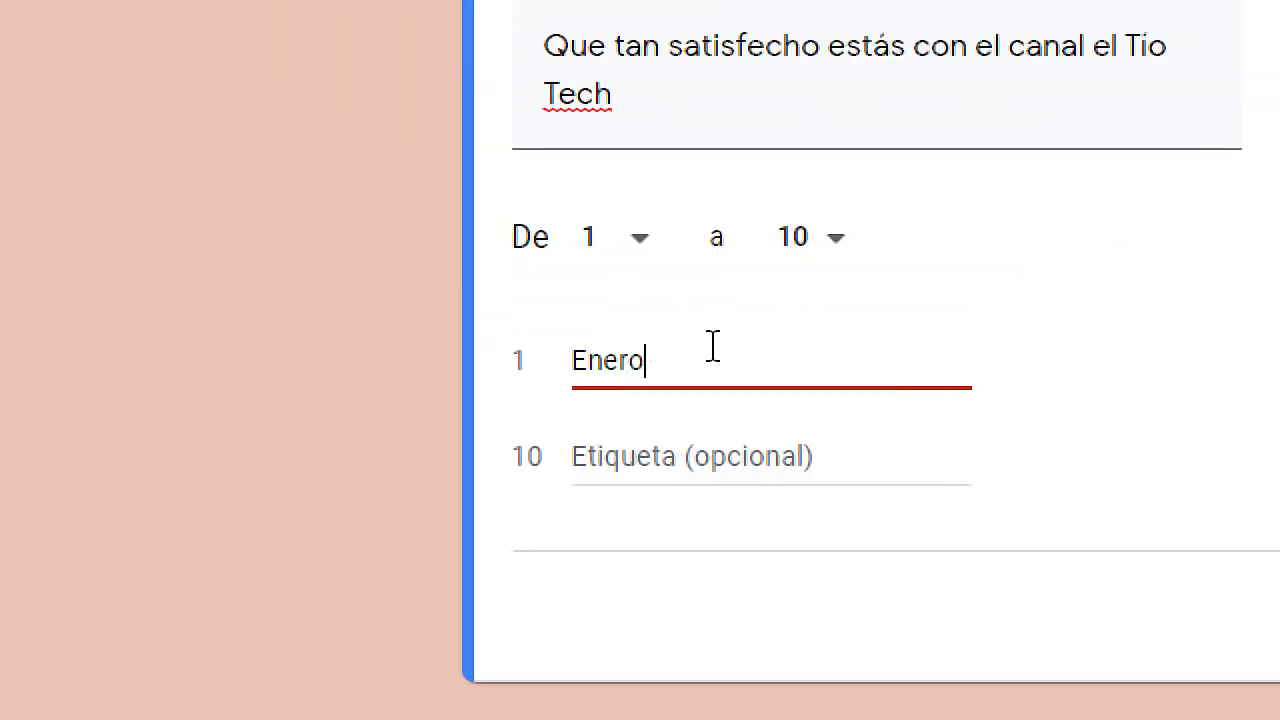
left_click(678, 462)
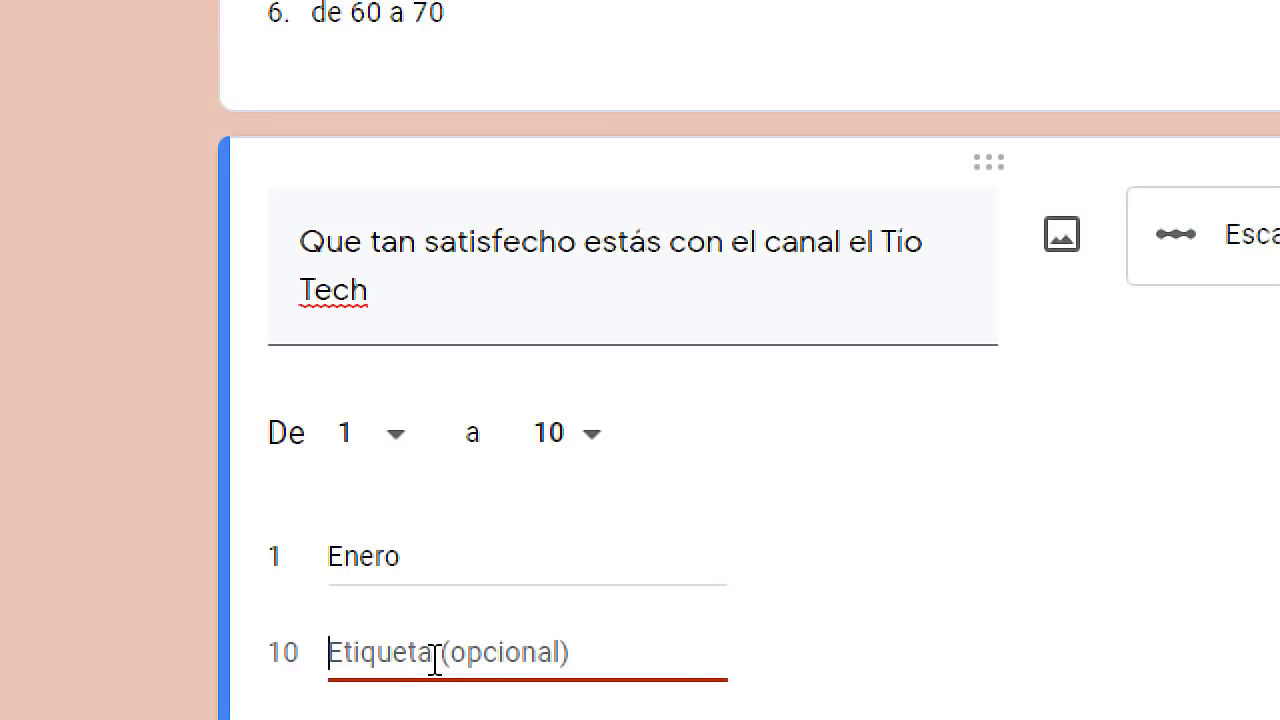
type("Marzo")
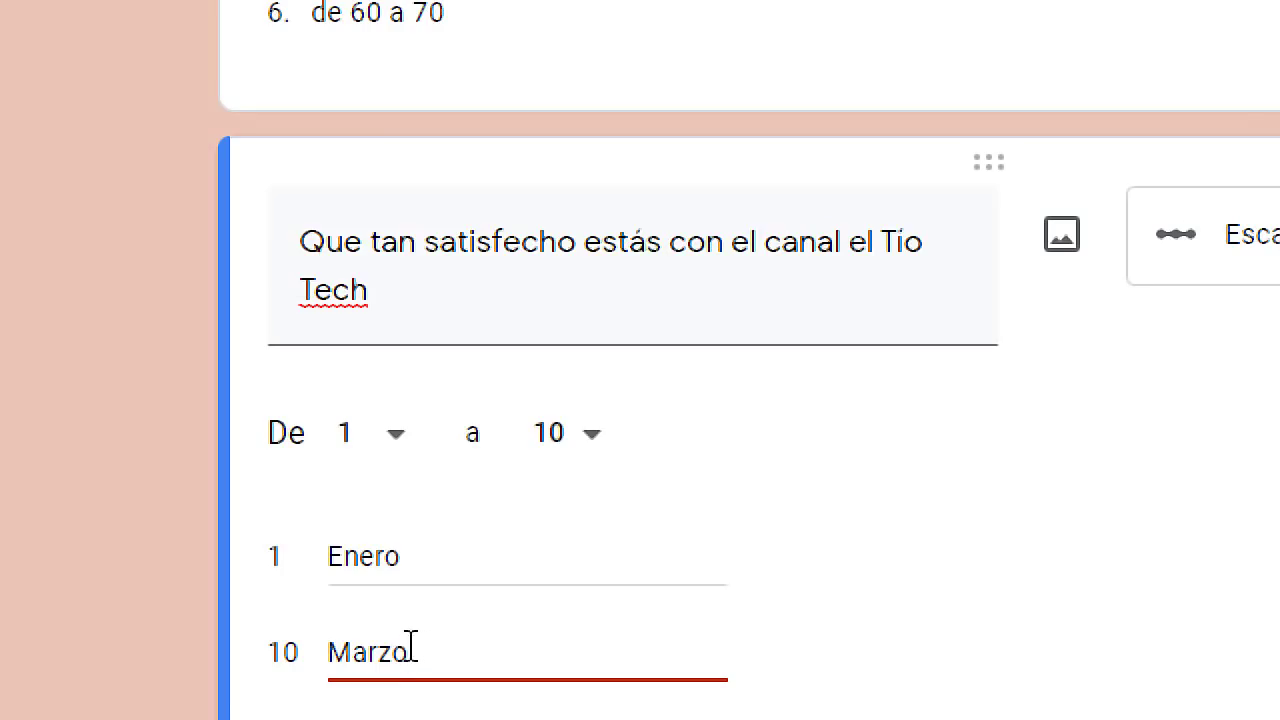
key("super+Escape")
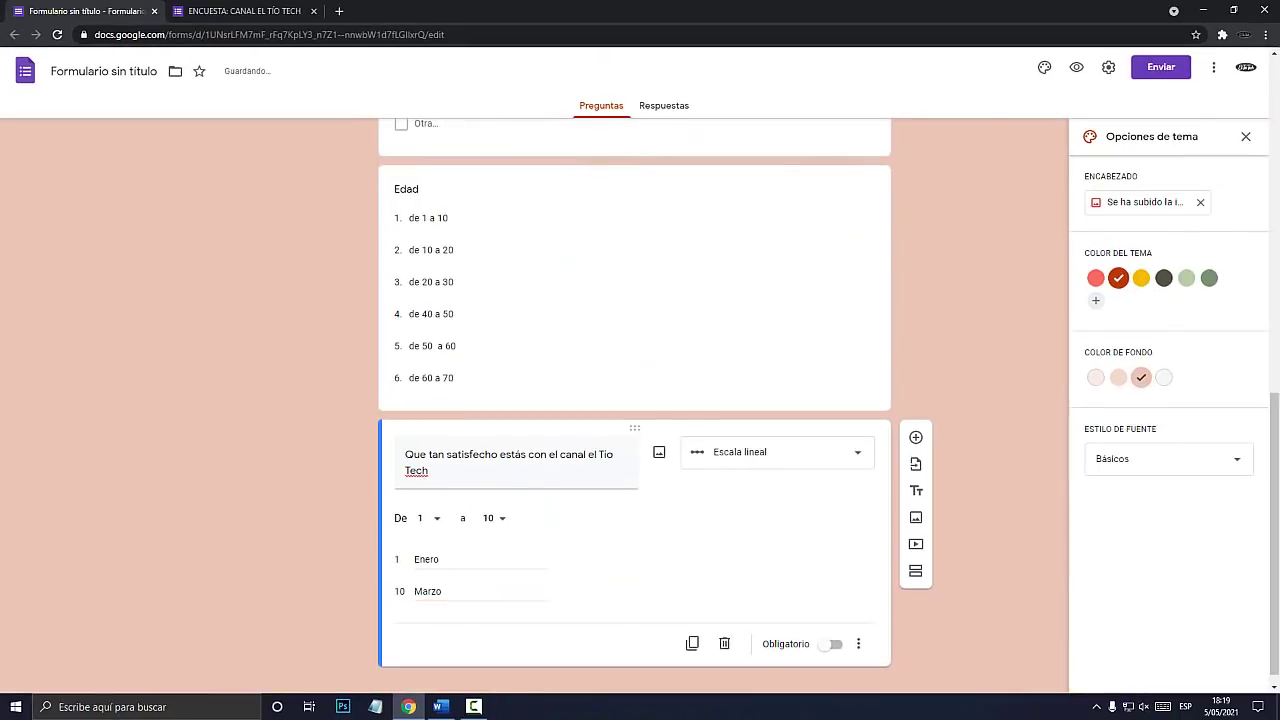
Preview the form and check the Enero and Marzo scale labels.
left_click(1076, 67)
scroll(634, 400, "down", 10)
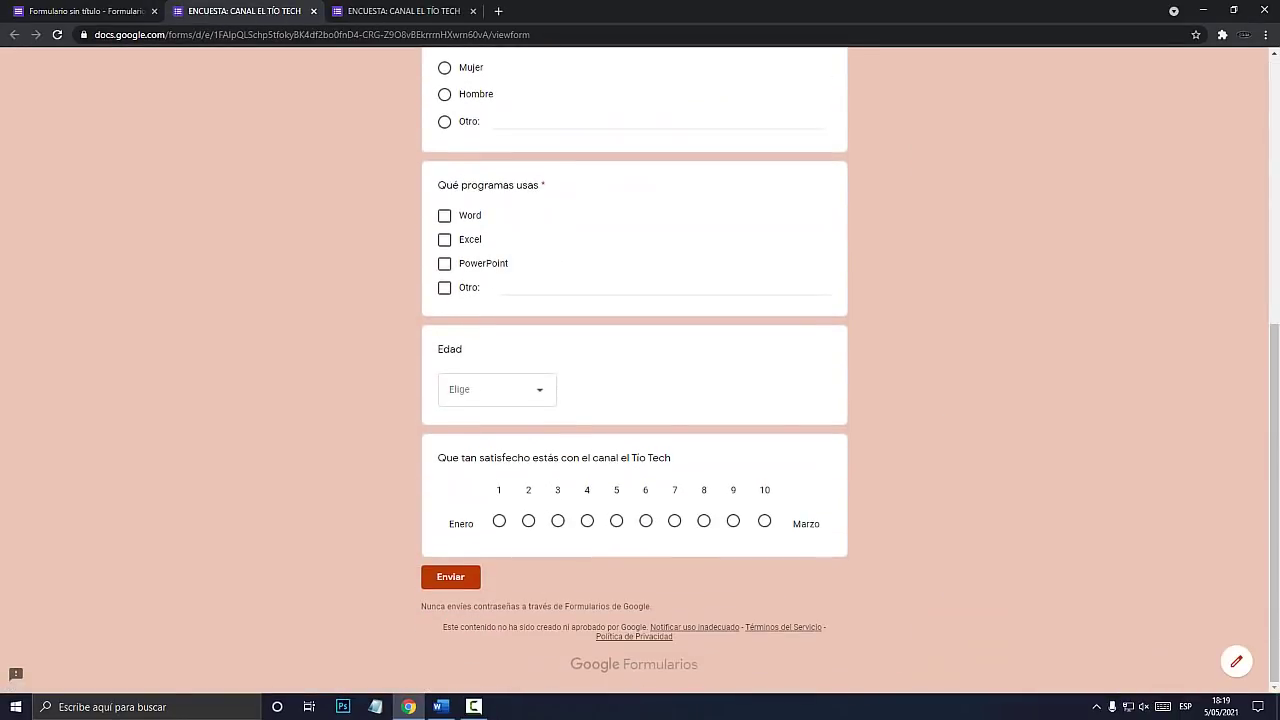
key("super+plus")
left_click_drag(472, 522, 448, 524)
left_click_drag(1003, 527, 924, 530)
key("super+Escape")
Close both ENCUESTA preview tabs and confirm leaving the page.
left_click(313, 11)
left_click(262, 12)
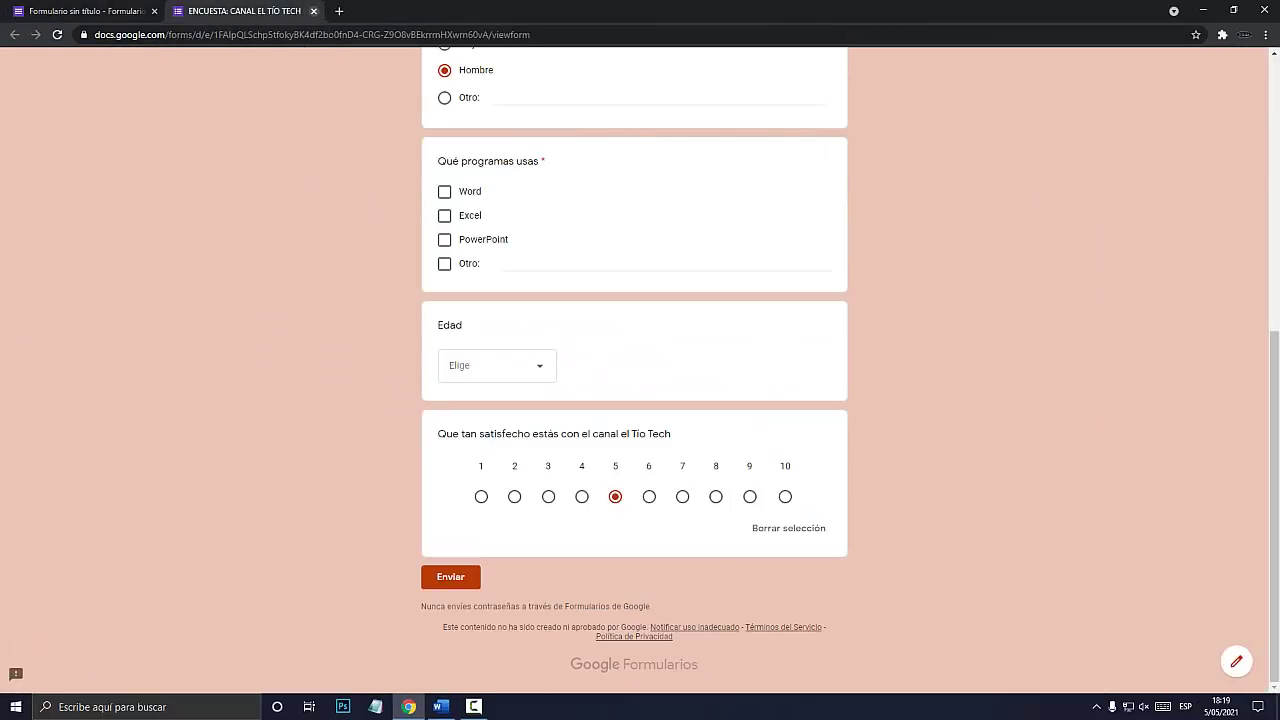
left_click(313, 11)
key("Return")
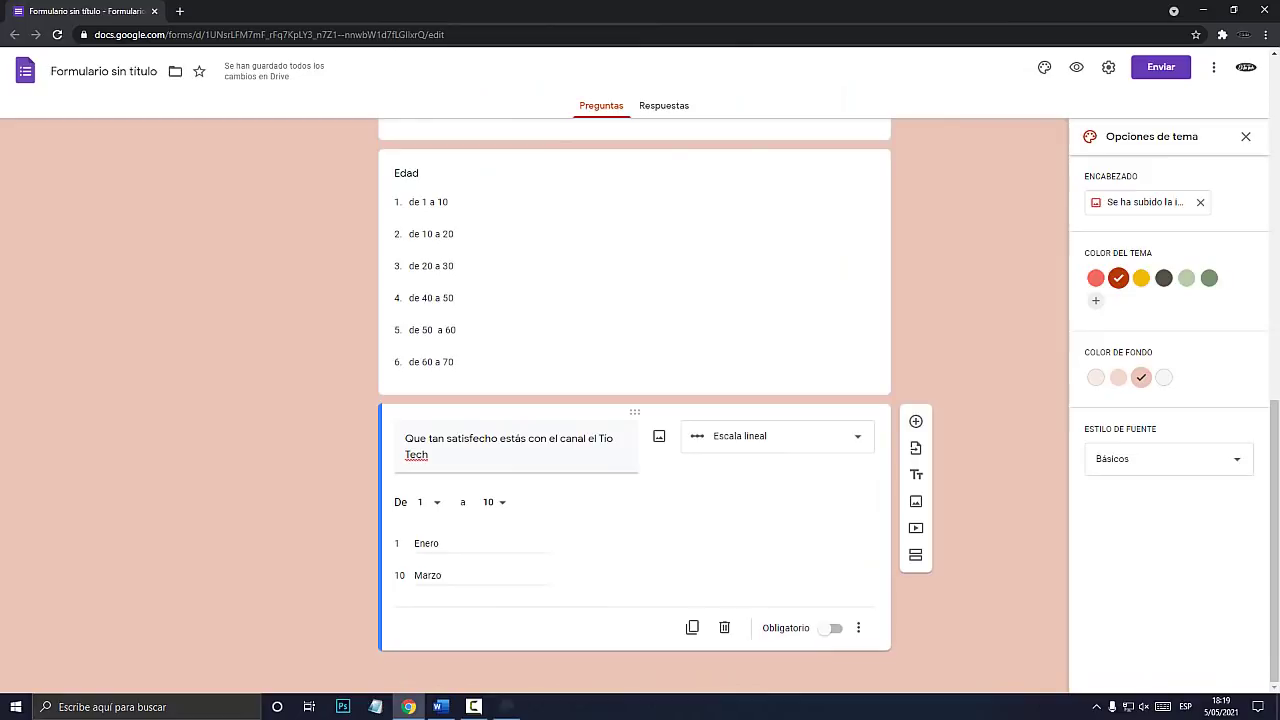
Insert a new Cuadrícula de varias opciones question after the satisfaction scale.
key("super+plus")
key("super+Escape")
left_click(915, 422)
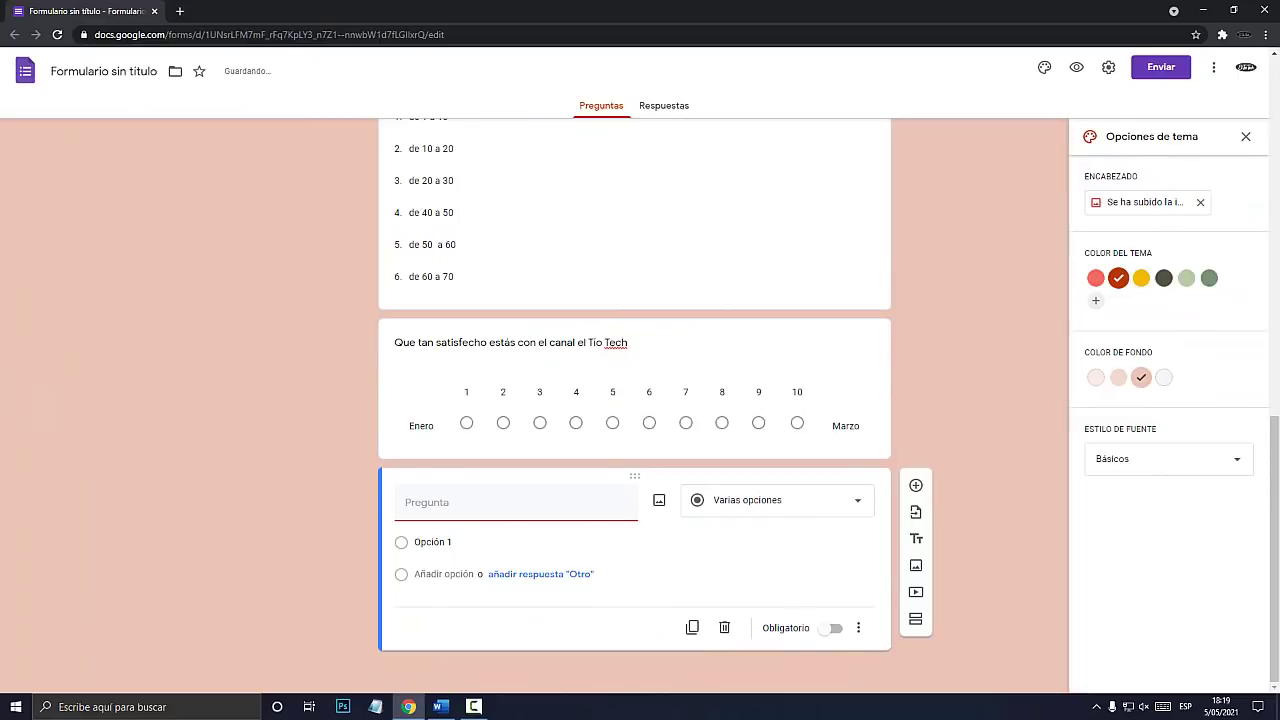
left_click(777, 500)
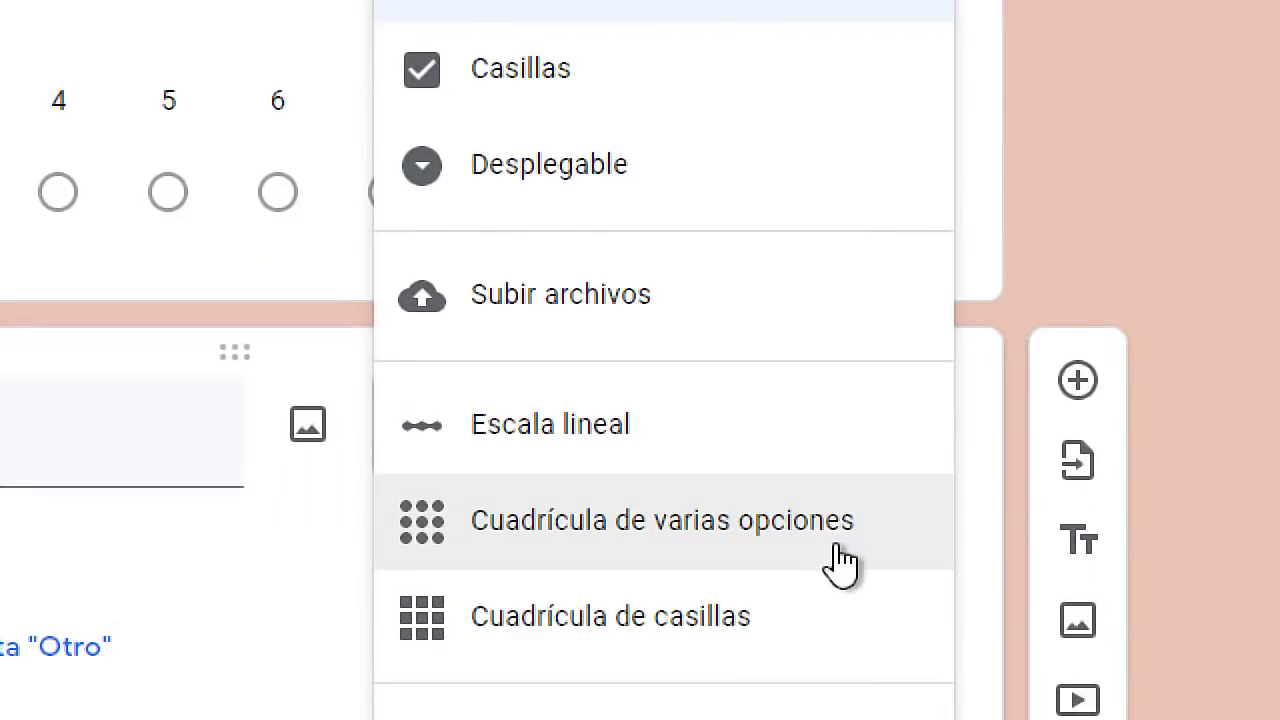
left_click(737, 540)
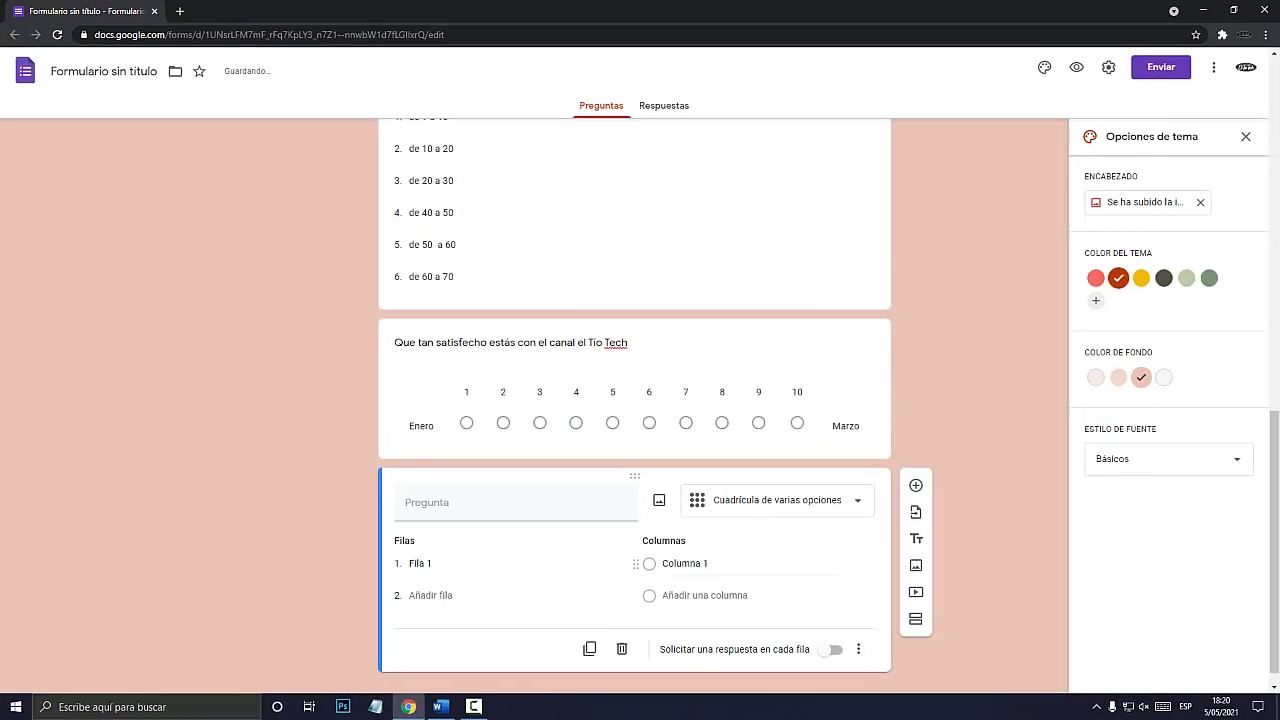
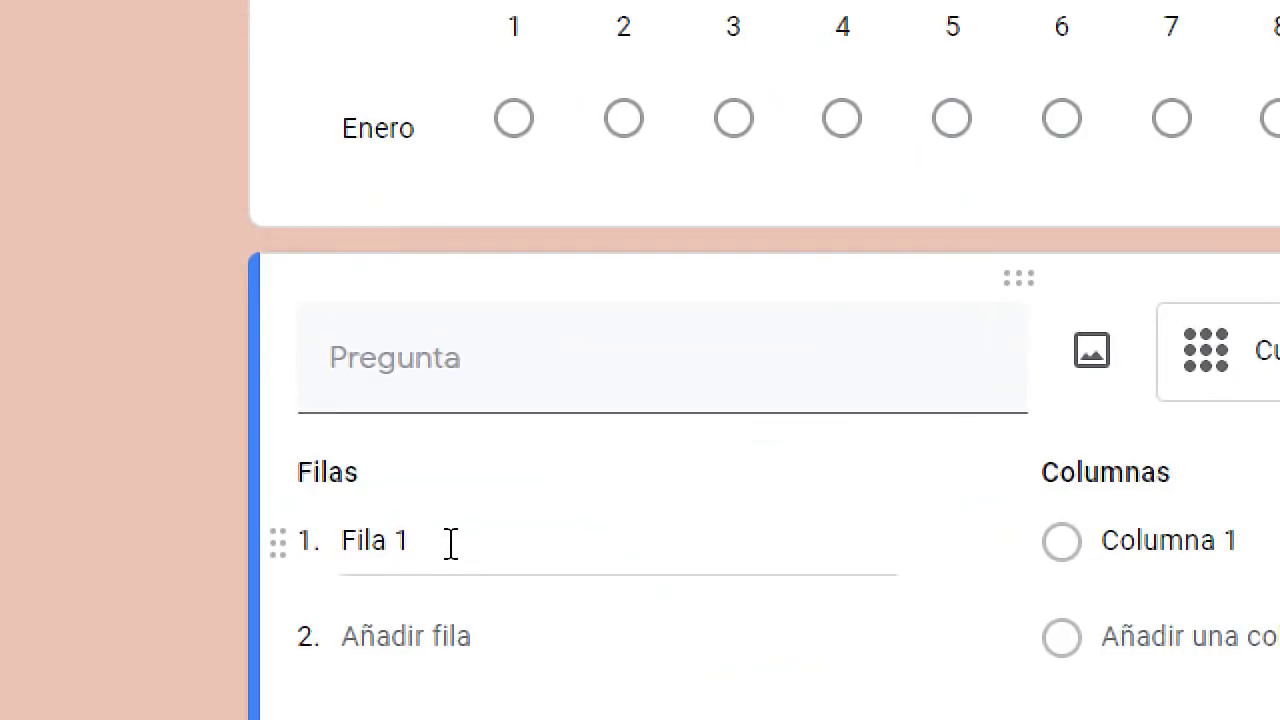
Title the grid 'Nivel de conocimiento' and add rows Word, Excel and Power Point.
left_click(429, 372)
type("nIVEL")
key("BackSpace")
key("BackSpace")
key("BackSpace")
key("BackSpace")
key("BackSpace")
key("BackSpace")
type("NMio")
key("BackSpace")
key("BackSpace")
key("BackSpace")
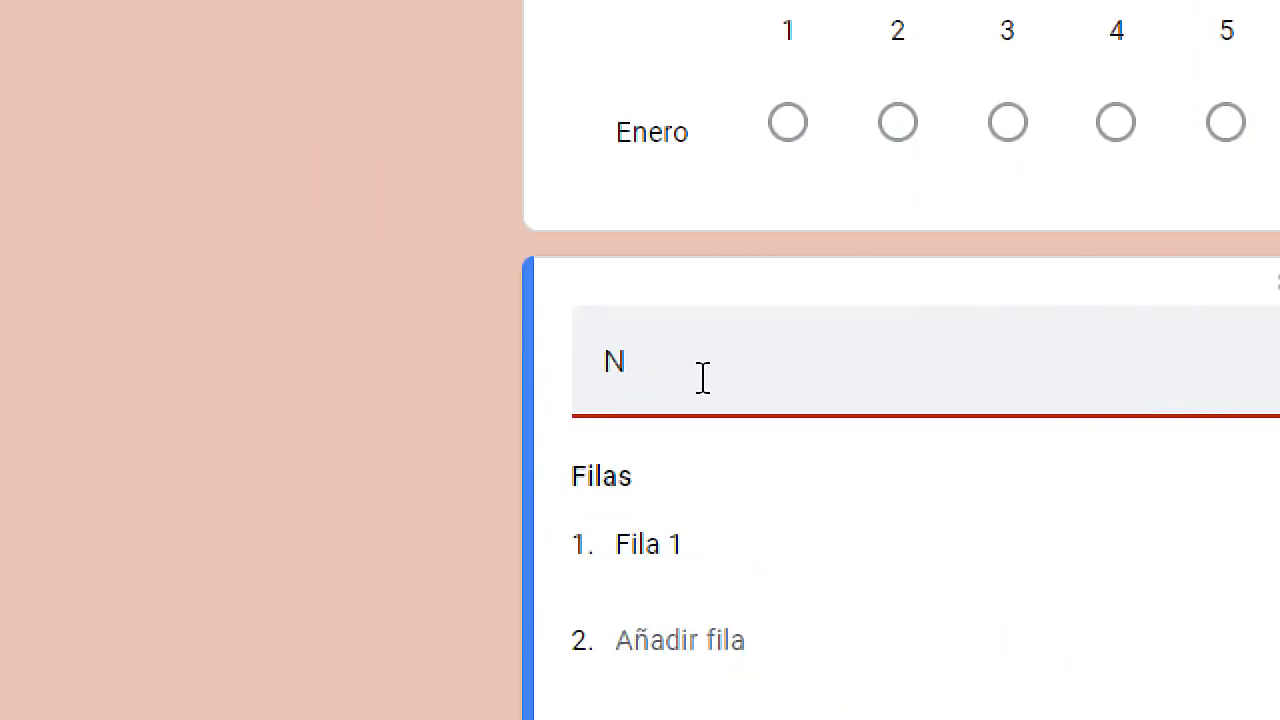
type("ivel de conocimiento")
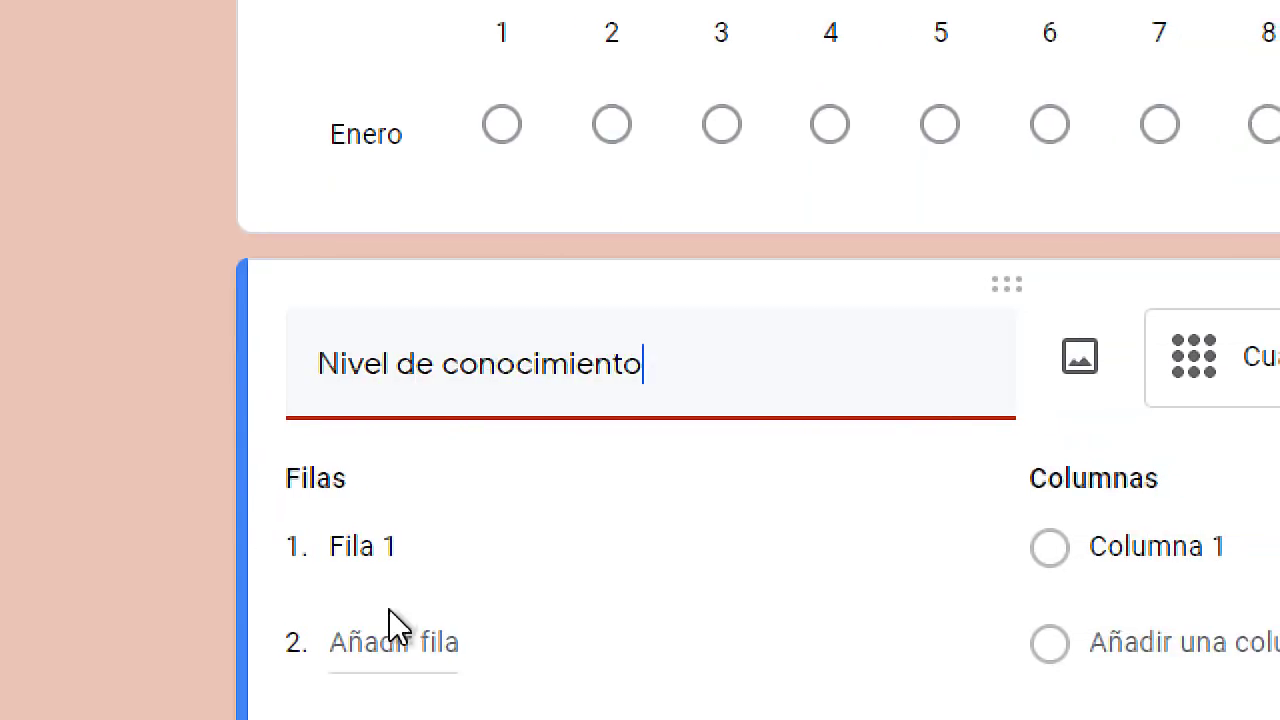
left_click(443, 558)
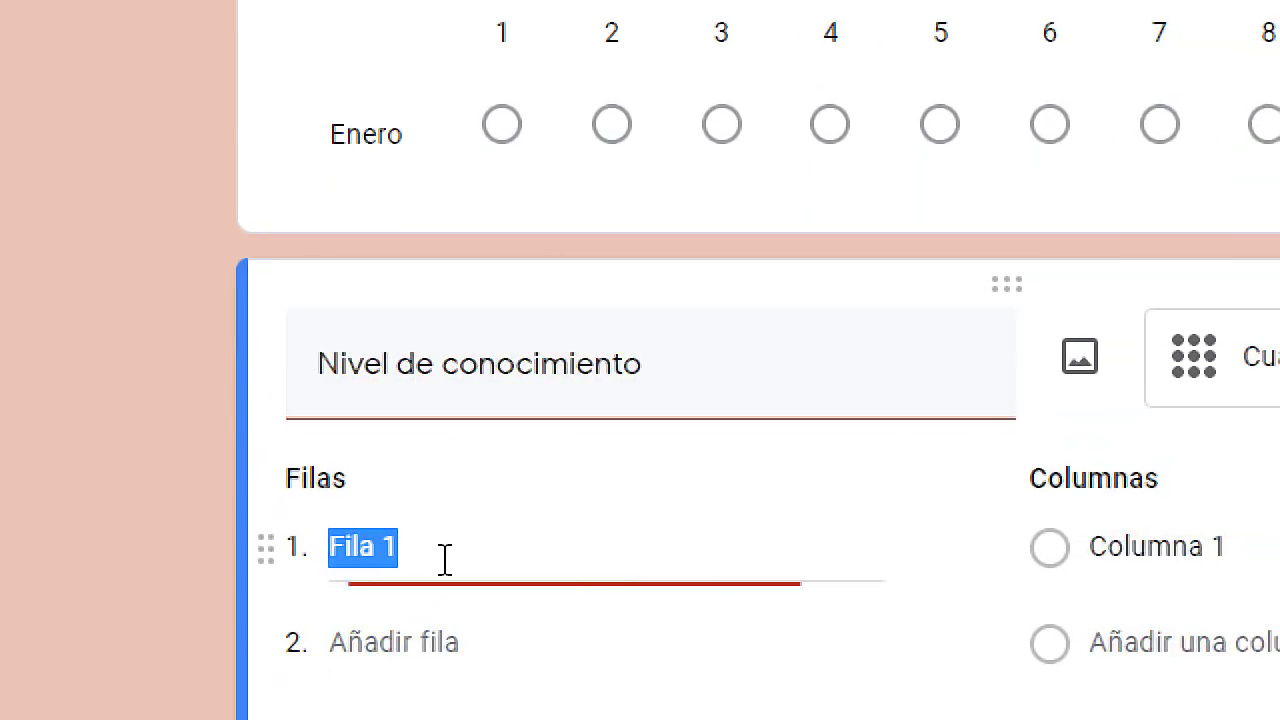
type("Word")
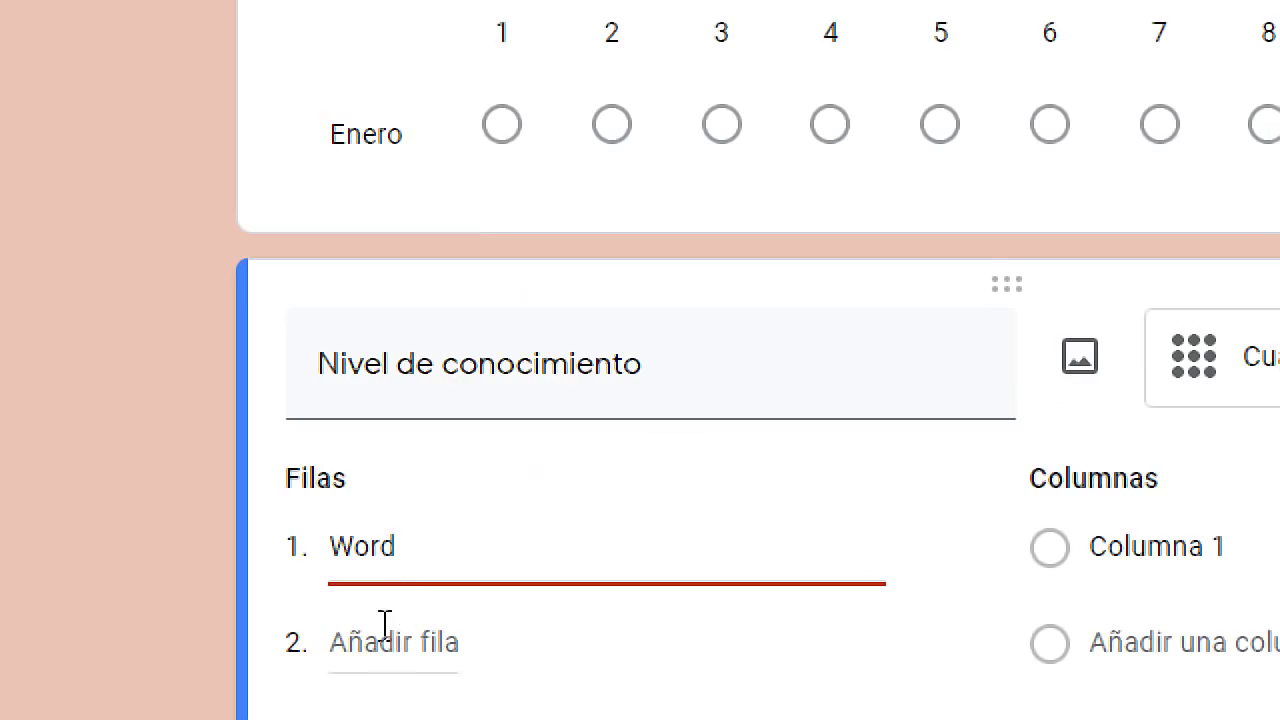
left_click(695, 462)
type("E")
type("xce")
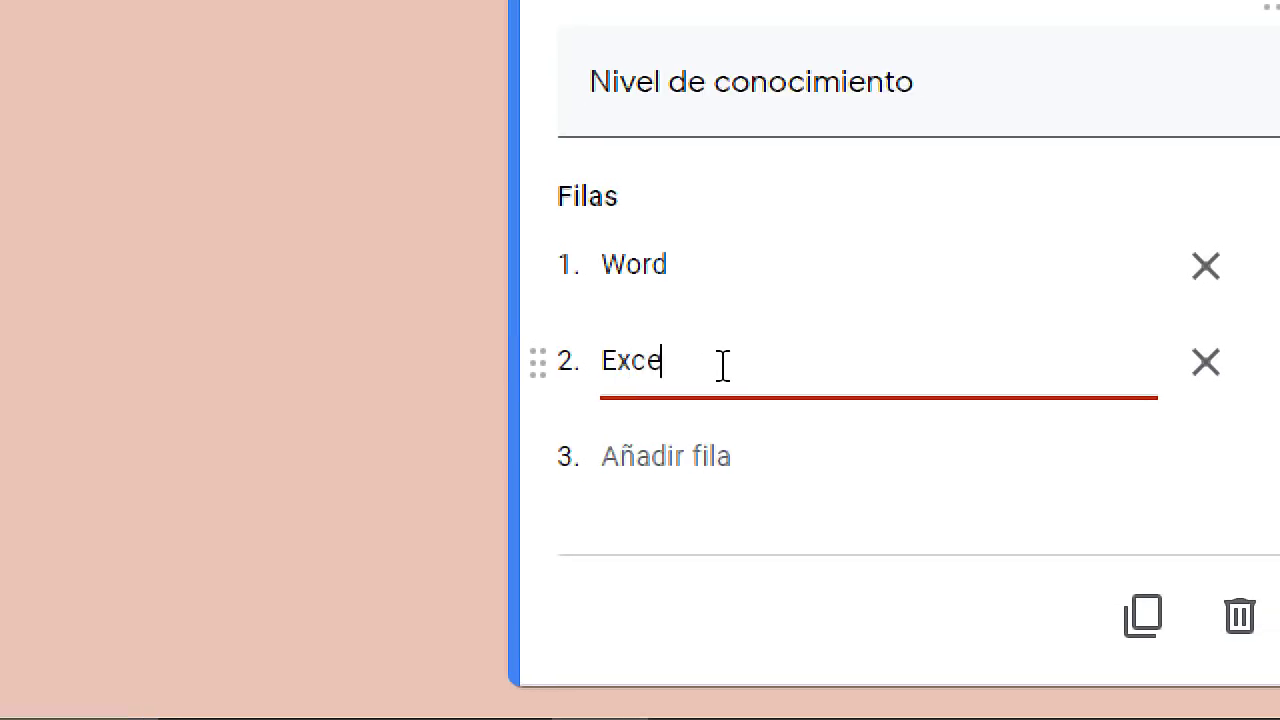
type("l")
left_click(418, 573)
type("Power Point")
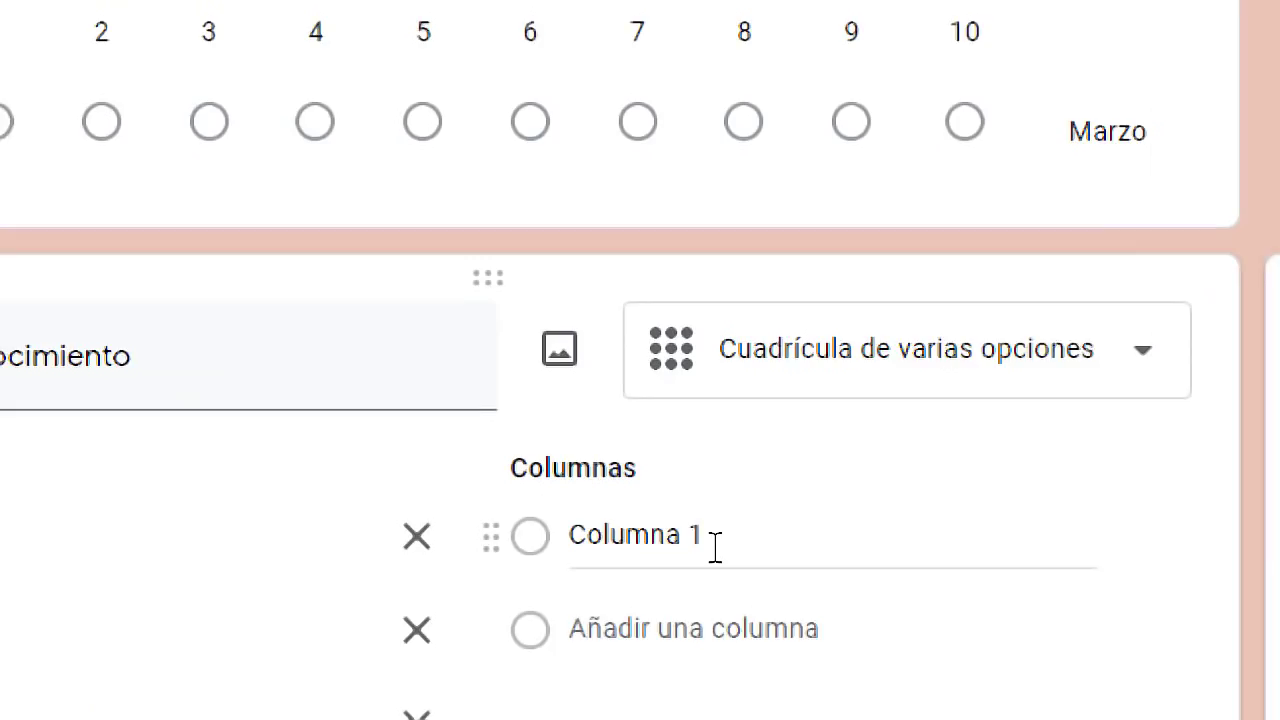
Label the grid columns básico, Intermedio and Avanzado.
left_click(711, 545)
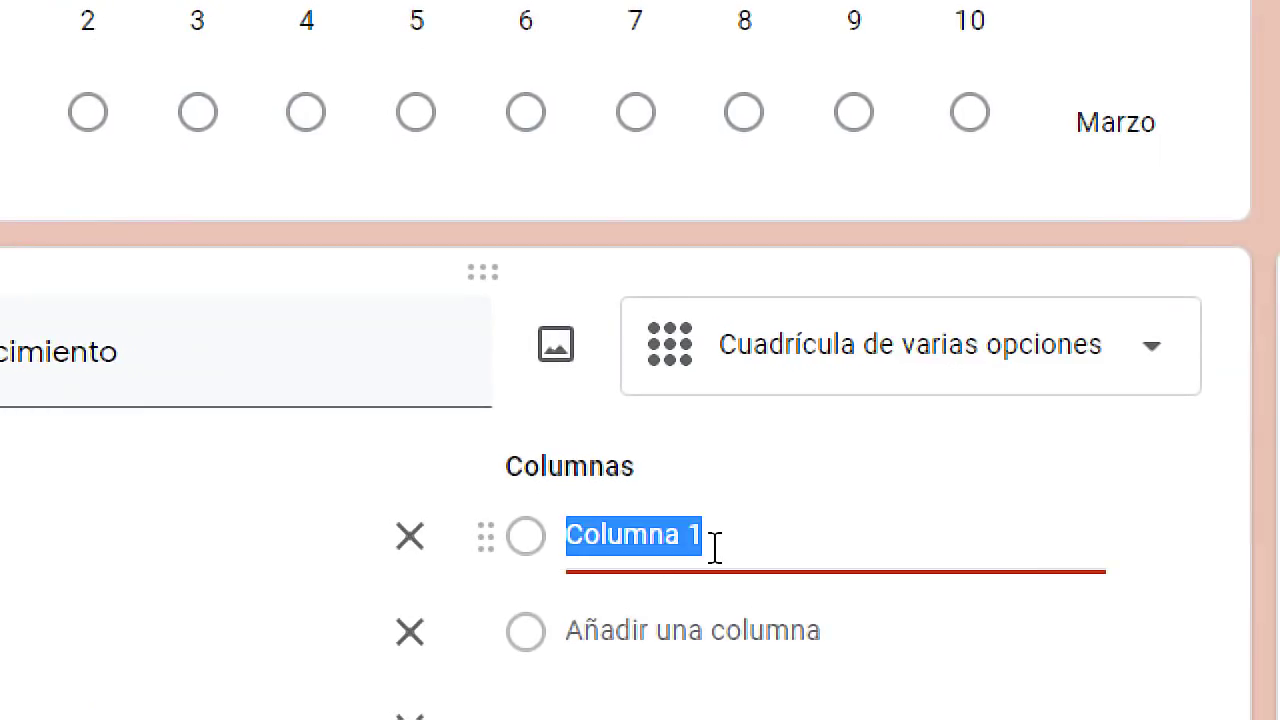
type("1")
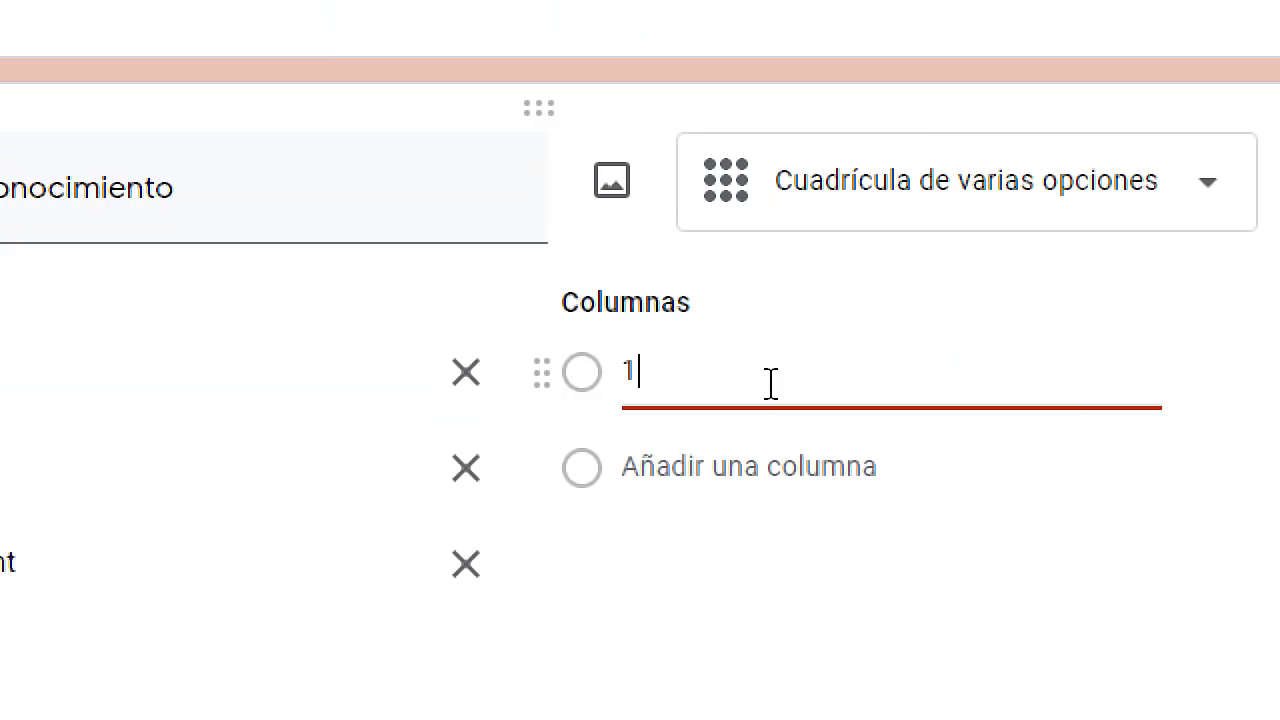
left_click_drag(614, 529, 556, 548)
type("básoico")
key("BackSpace")
key("BackSpace")
key("BackSpace")
key("BackSpace")
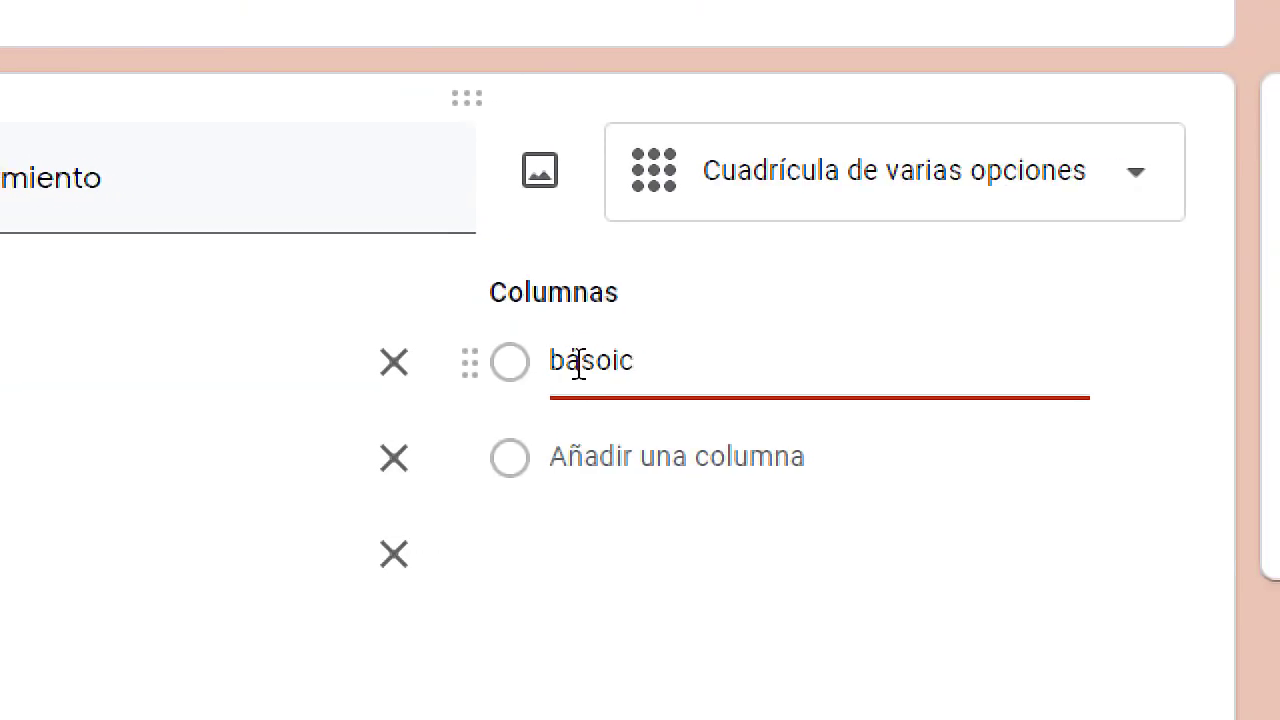
type("ico")
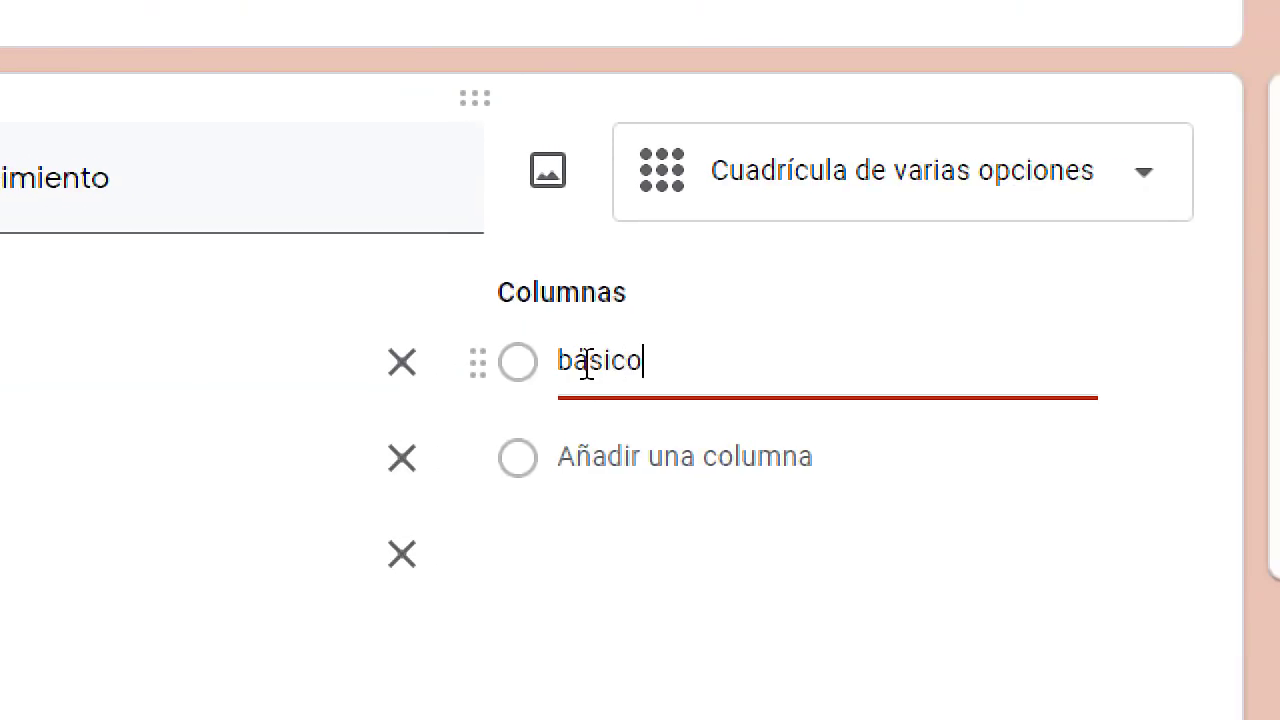
left_click(705, 452)
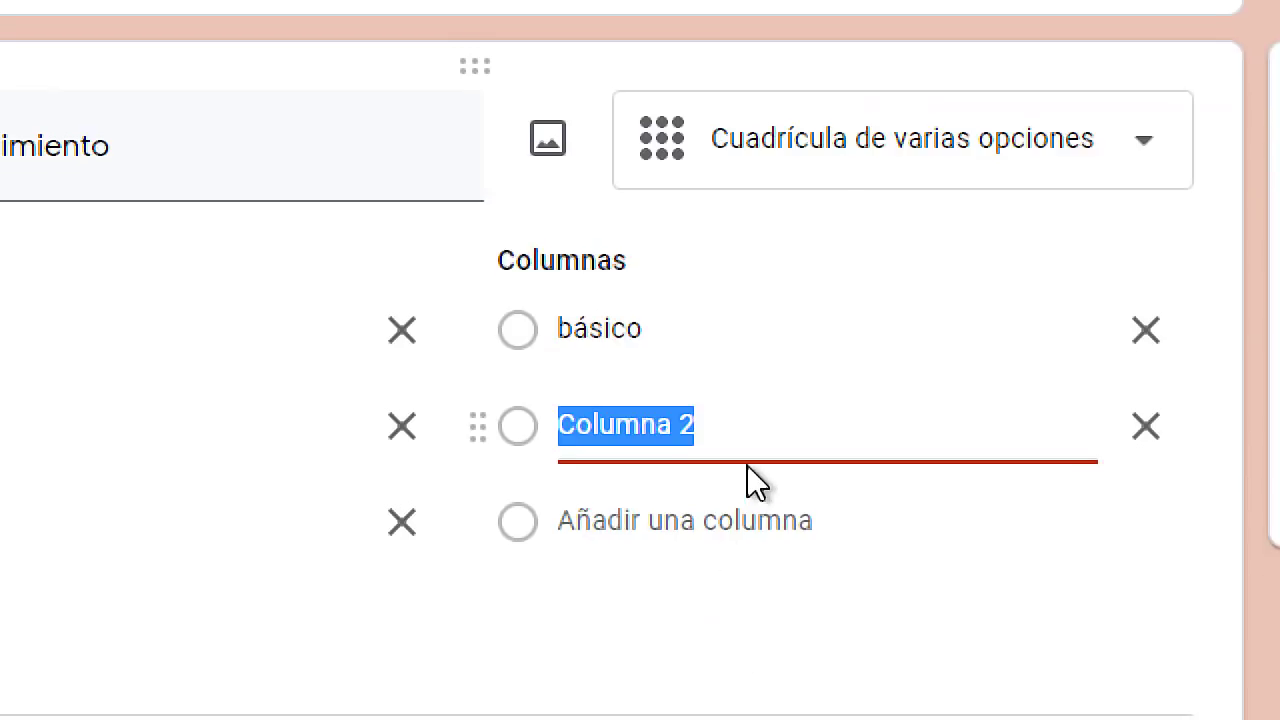
type("Intermedio")
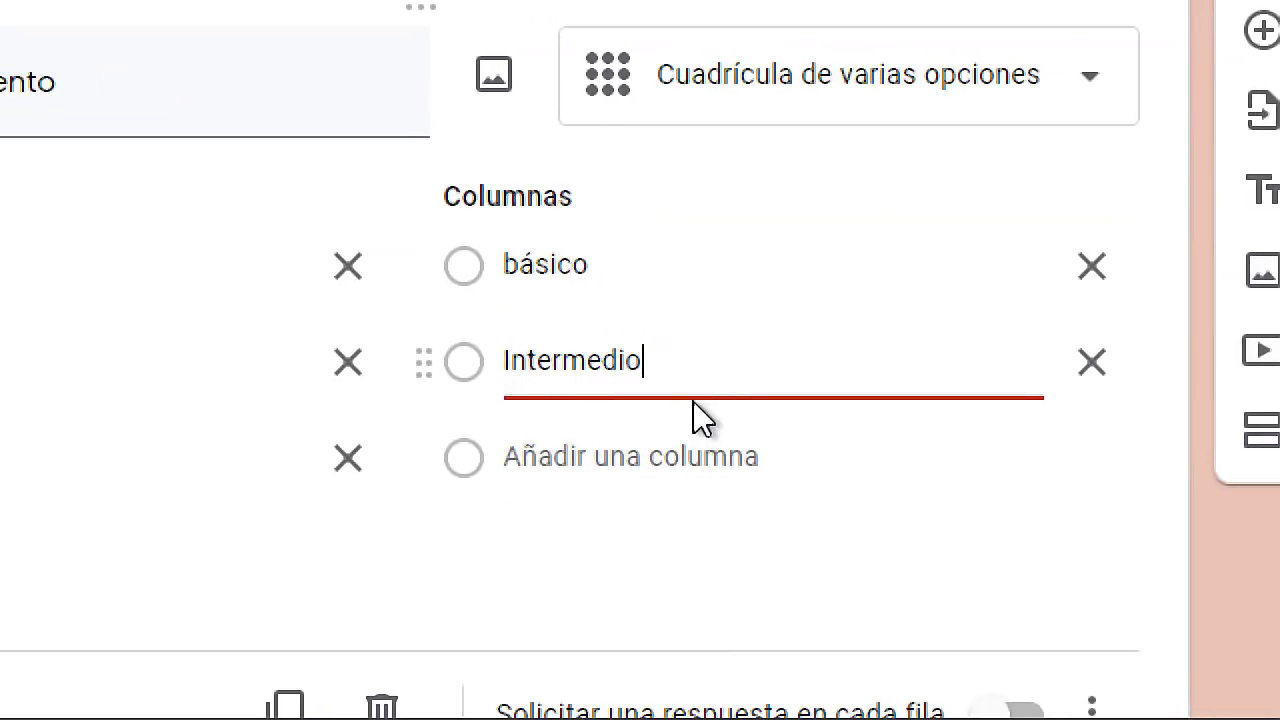
left_click(643, 449)
type("A")
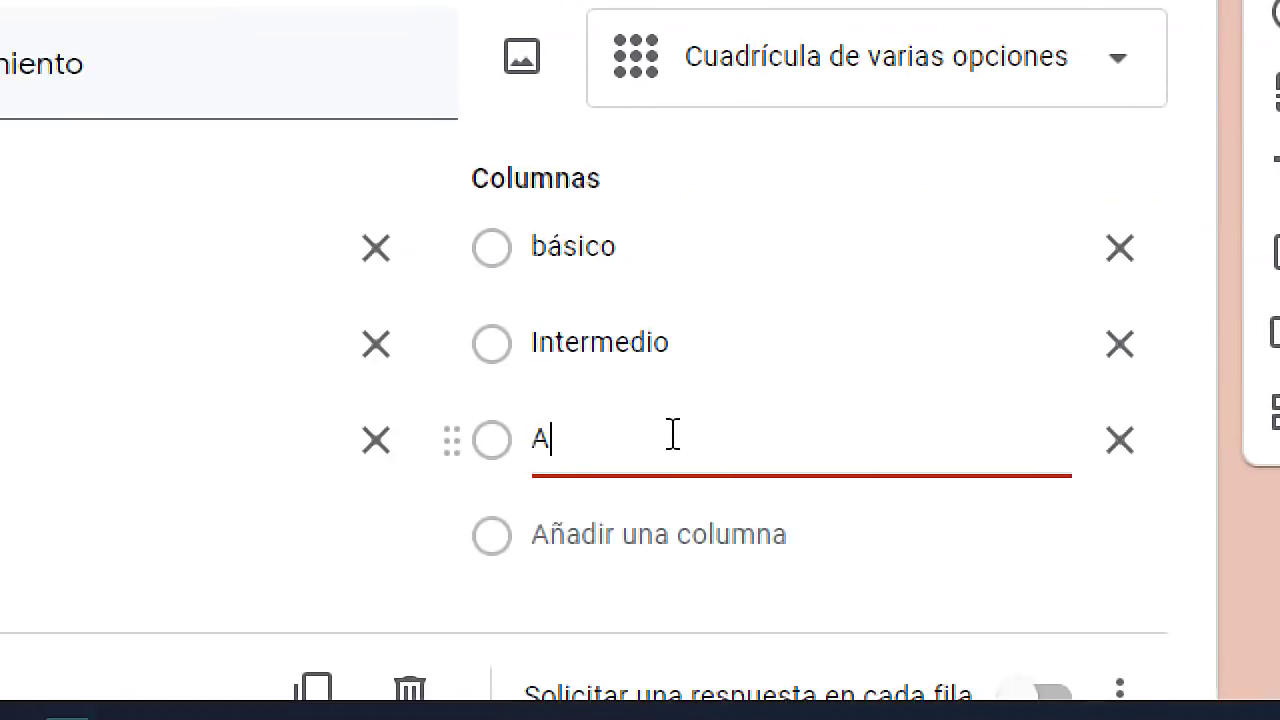
type("vanzado")
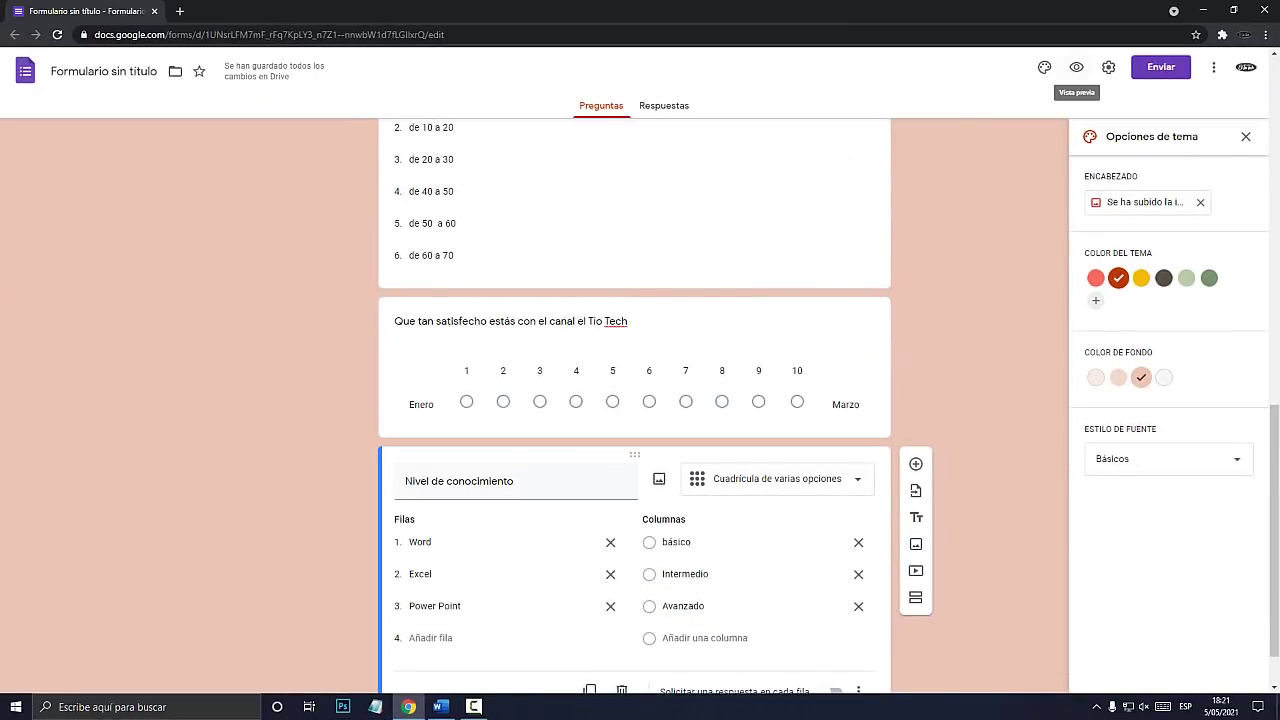
Preview the survey and answer Avanzado for Word and Excel in the knowledge grid.
key("super+plus")
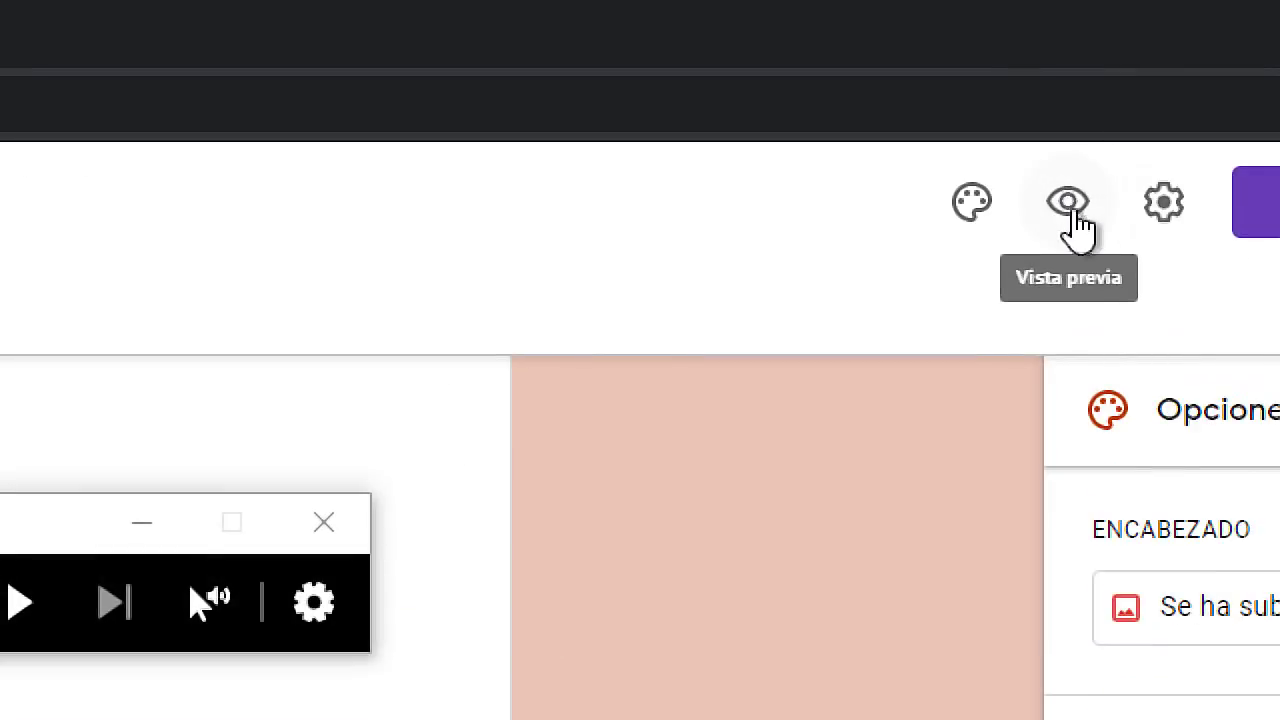
key("super+Escape")
left_click(1067, 88)
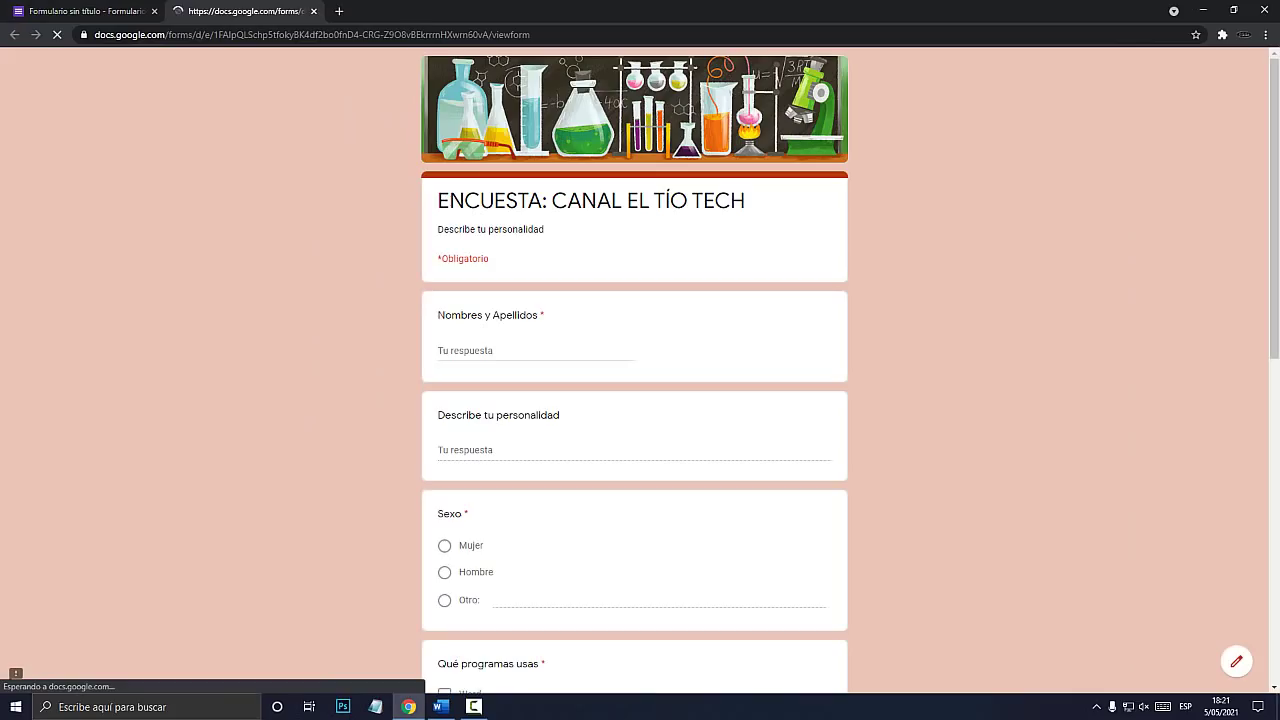
scroll(635, 380, "down", 15)
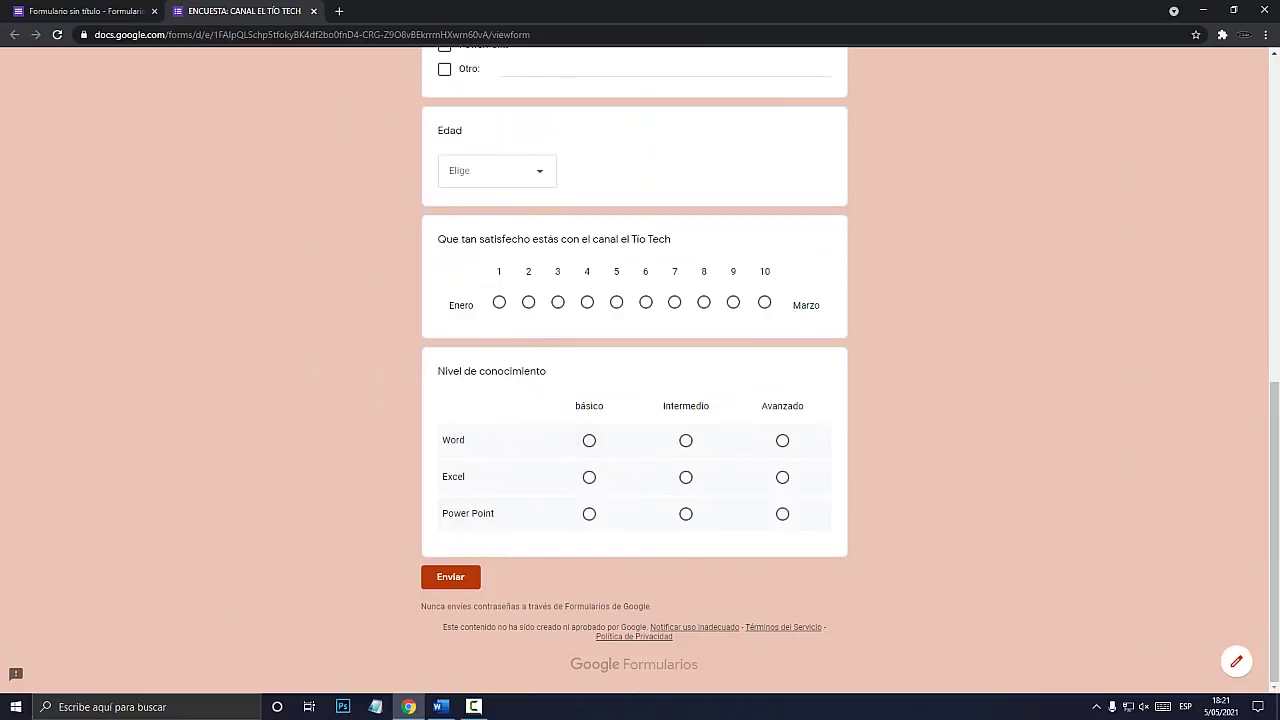
left_click_drag(456, 440, 466, 440)
left_click_drag(575, 406, 704, 406)
left_click_drag(448, 477, 466, 477)
left_click_drag(672, 406, 709, 406)
left_click(782, 441)
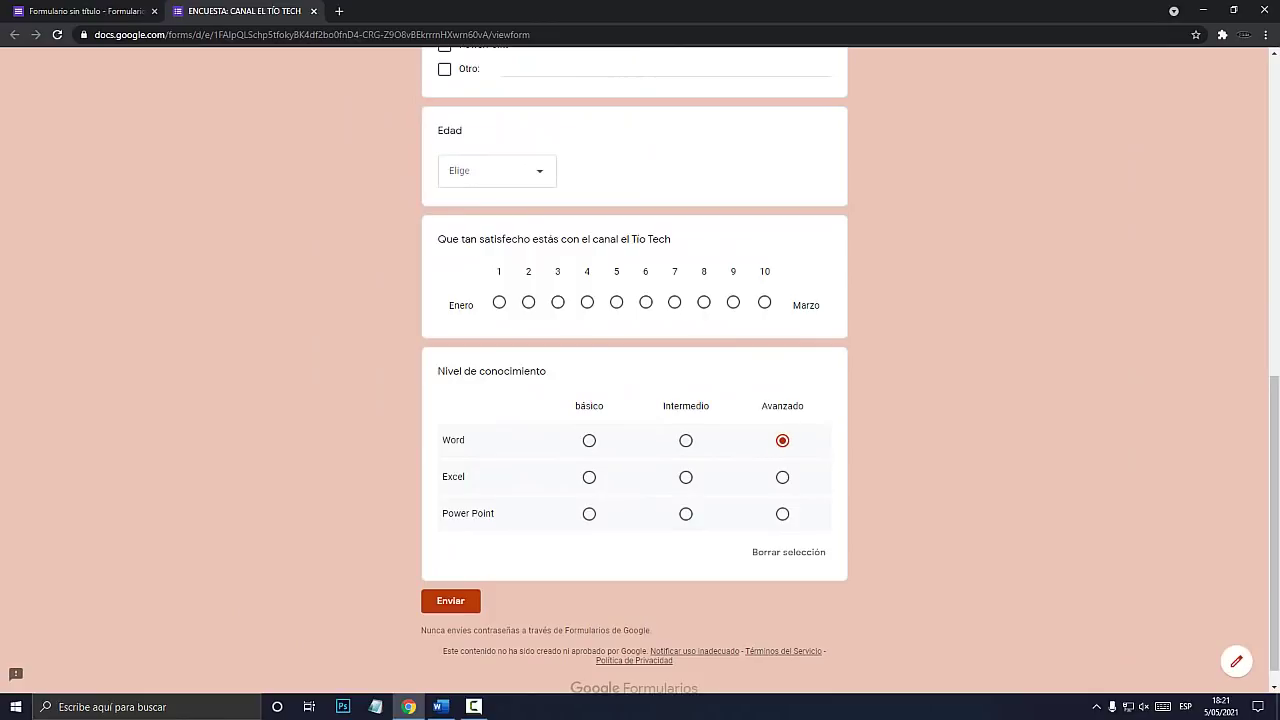
left_click(782, 478)
Change the grid test answers so Word, Excel and Power Point read Intermedio.
left_click(90, 11)
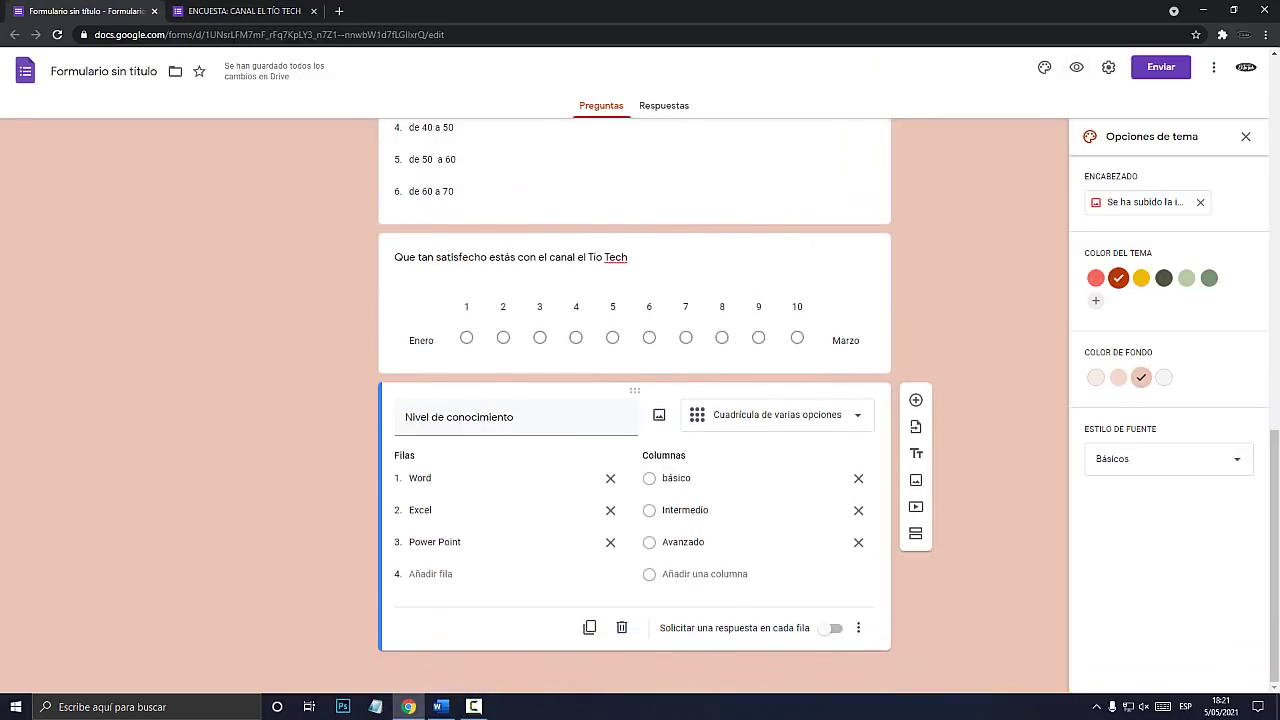
left_click(777, 414)
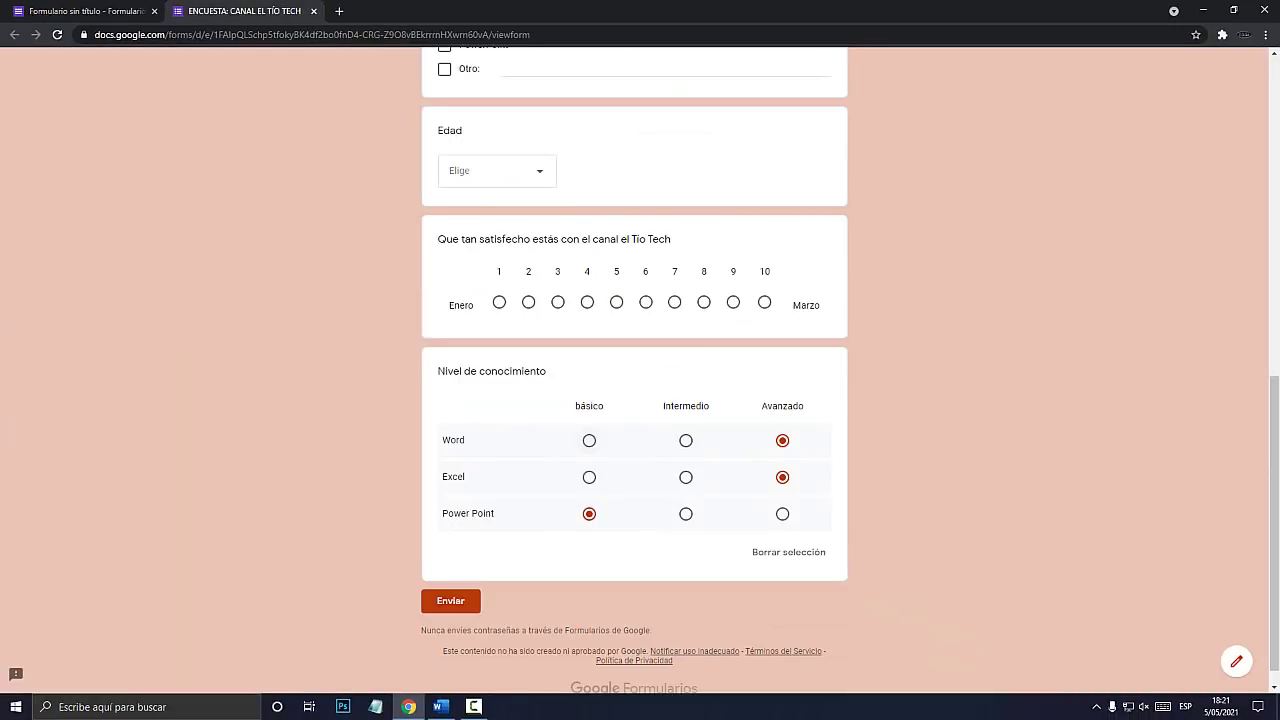
left_click(589, 441)
left_click(686, 478)
left_click(686, 441)
left_click(686, 514)
Test ticking and unticking the programs options, then add a new question below the grid.
scroll(686, 514, "up", 4)
left_click(445, 397)
left_click(445, 421)
left_click(445, 445)
left_click(445, 469)
left_click(445, 445)
left_click(445, 421)
left_click(445, 469)
left_click(445, 397)
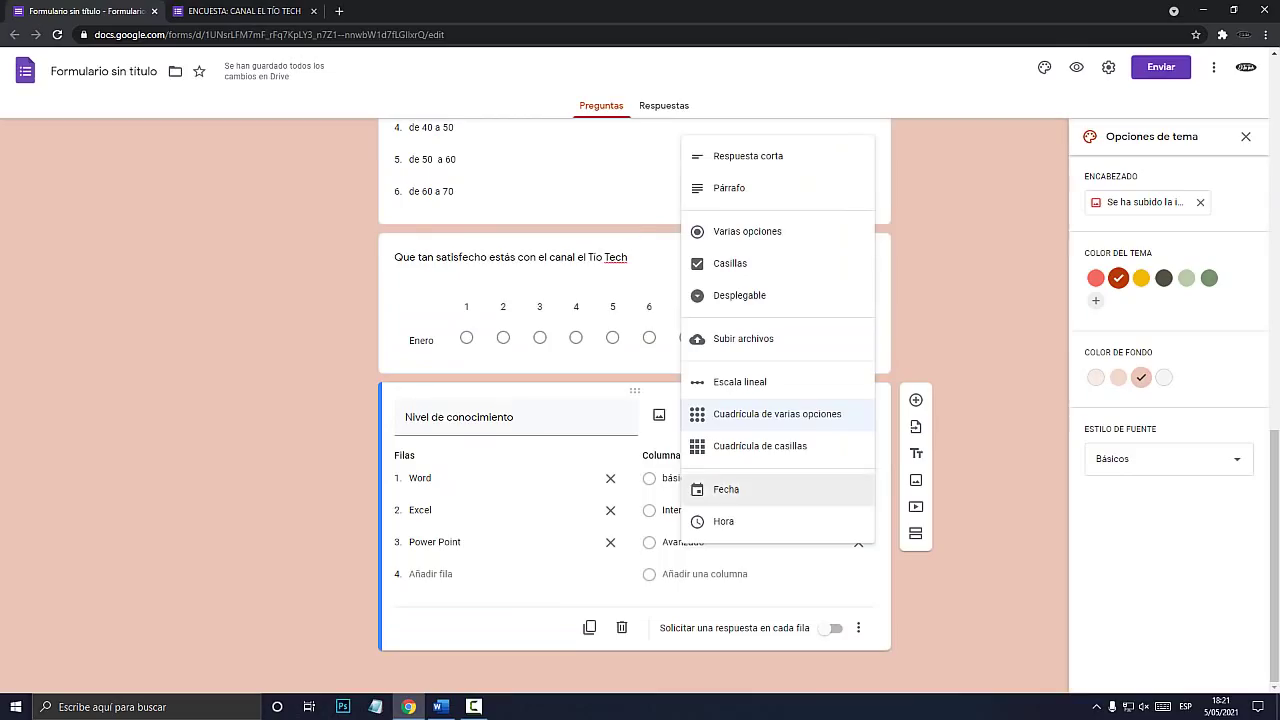
left_click(960, 450)
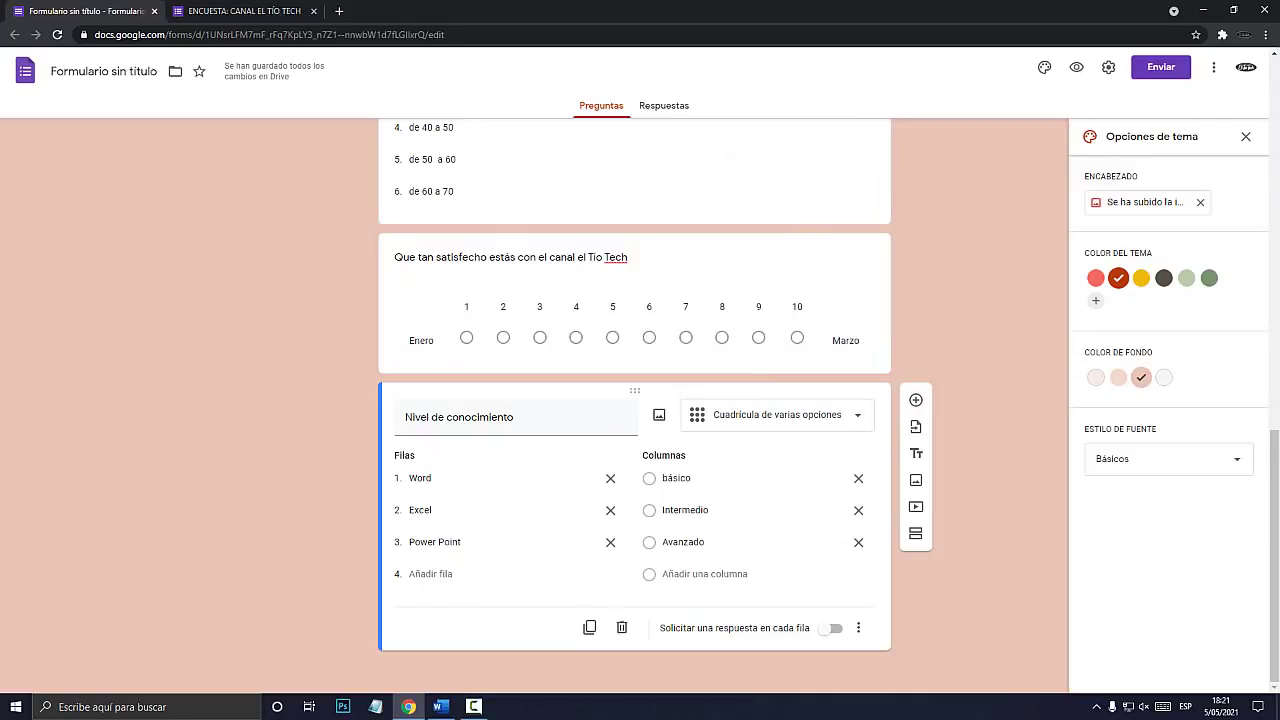
left_click(915, 399)
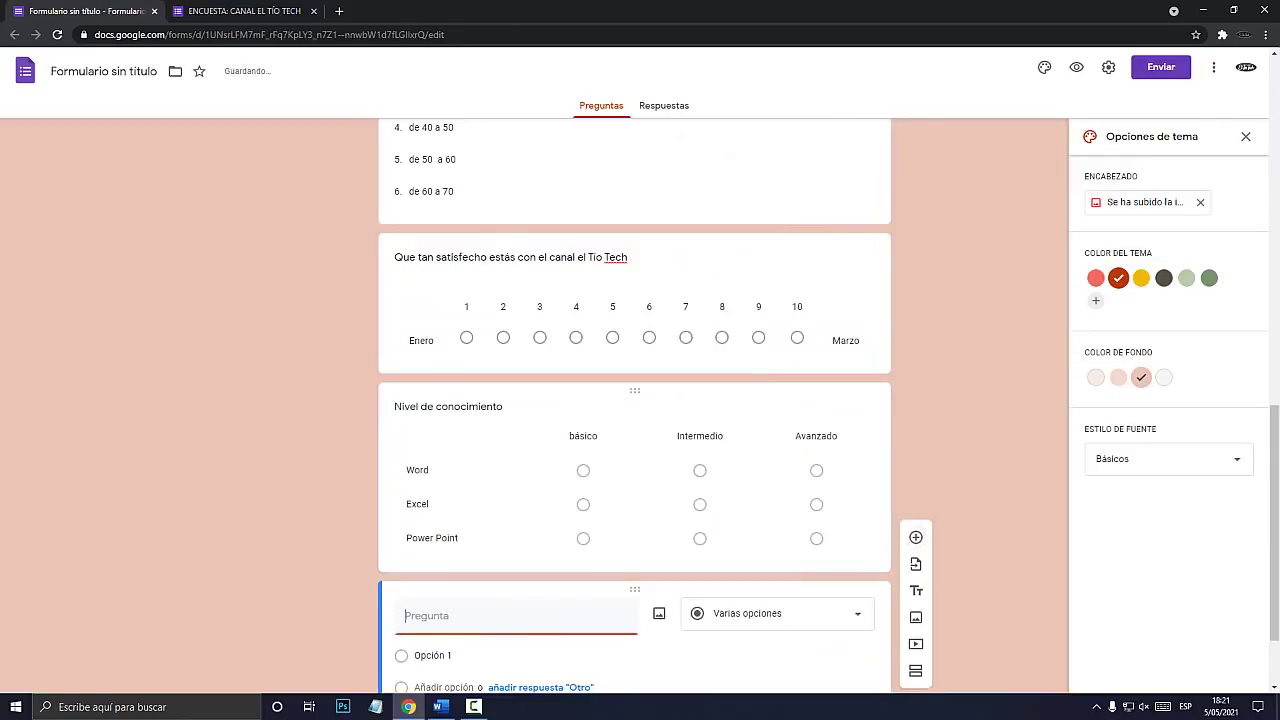
Make the new question a Cuadrícula de casillas titled 'Horarios disponibles para asistir a las charlas'.
left_click(780, 500)
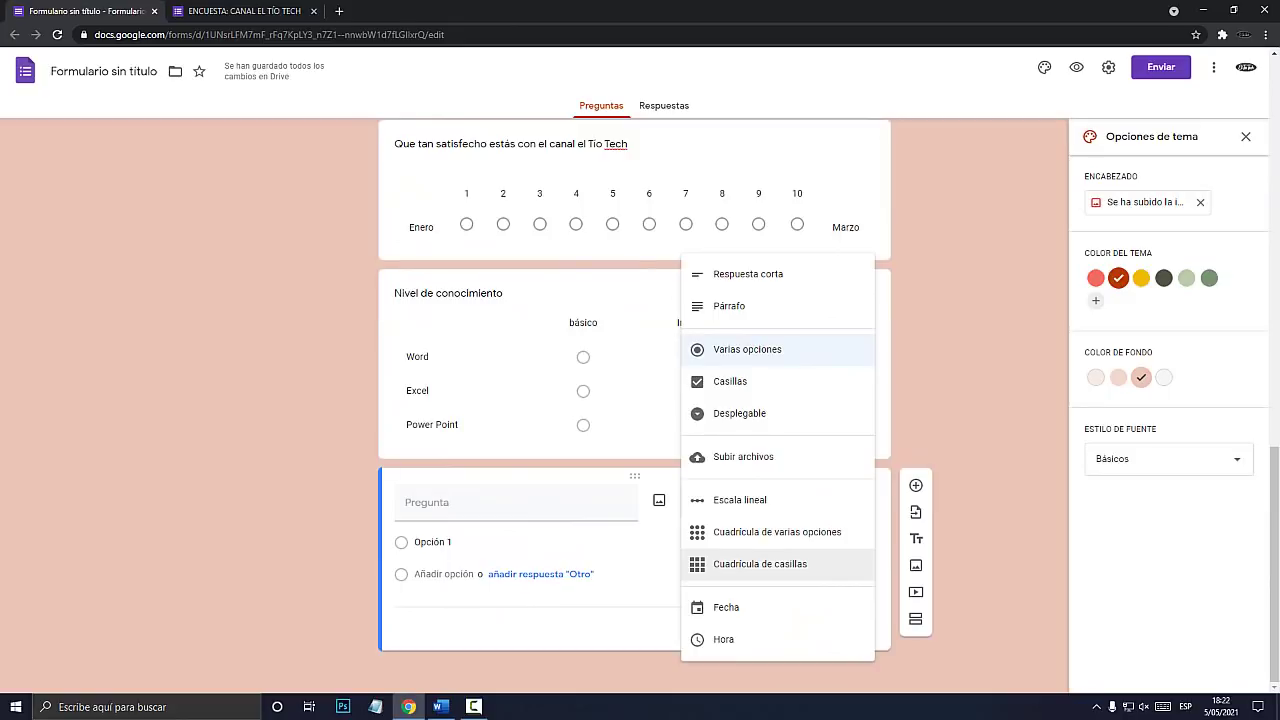
left_click(760, 564)
scroll(758, 560, "down", 1)
left_click(437, 486)
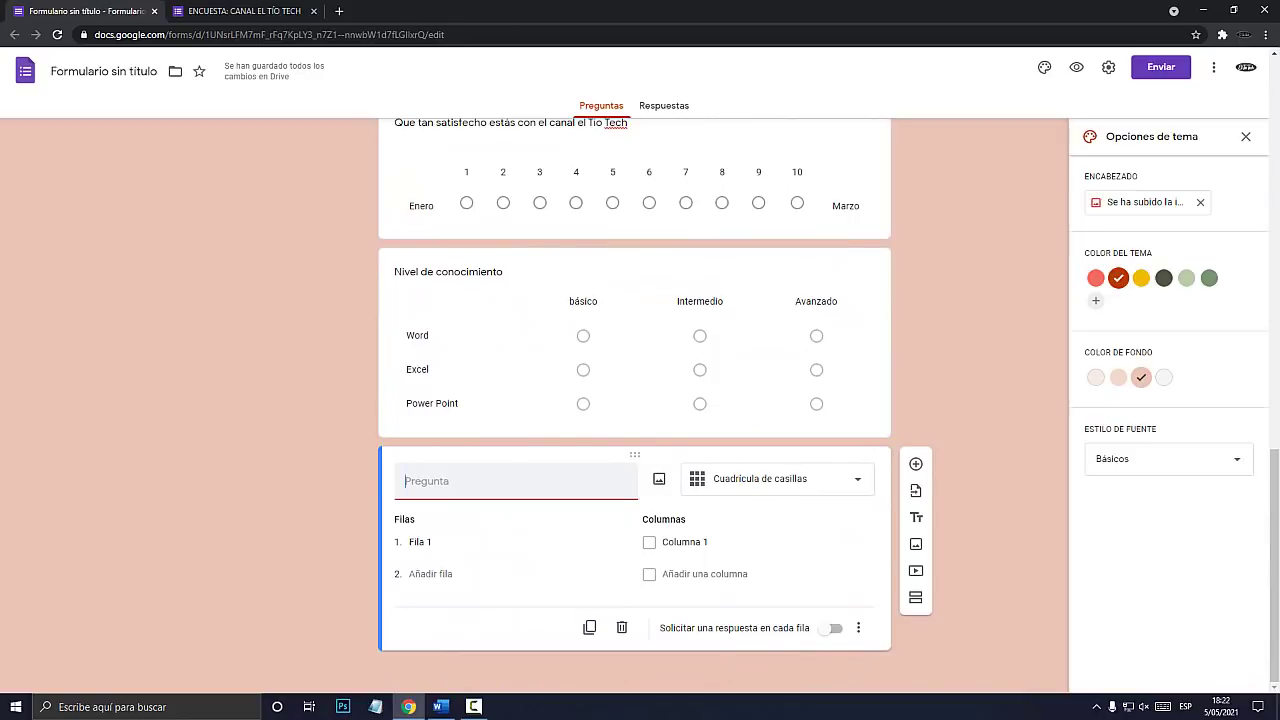
type("Horarios disponibel")
key("BackSpace")
key("BackSpace")
type("les ")
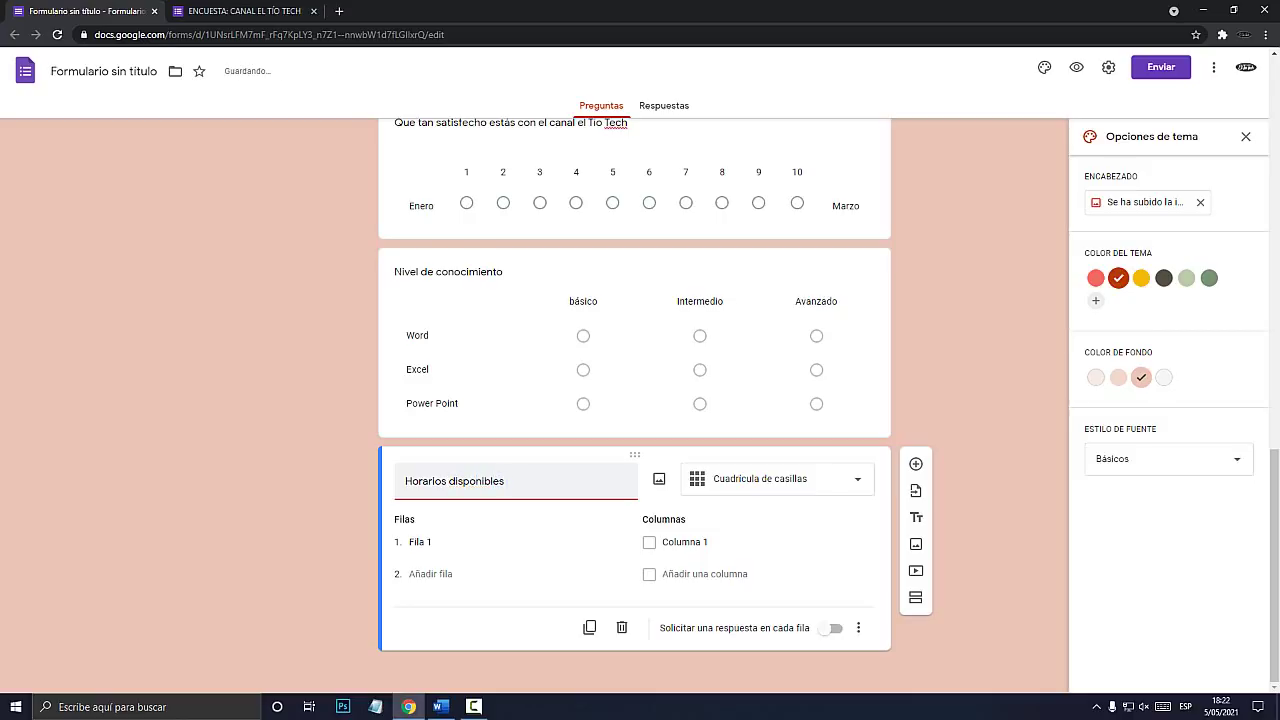
type("para asistir a las charlas")
left_click(422, 542)
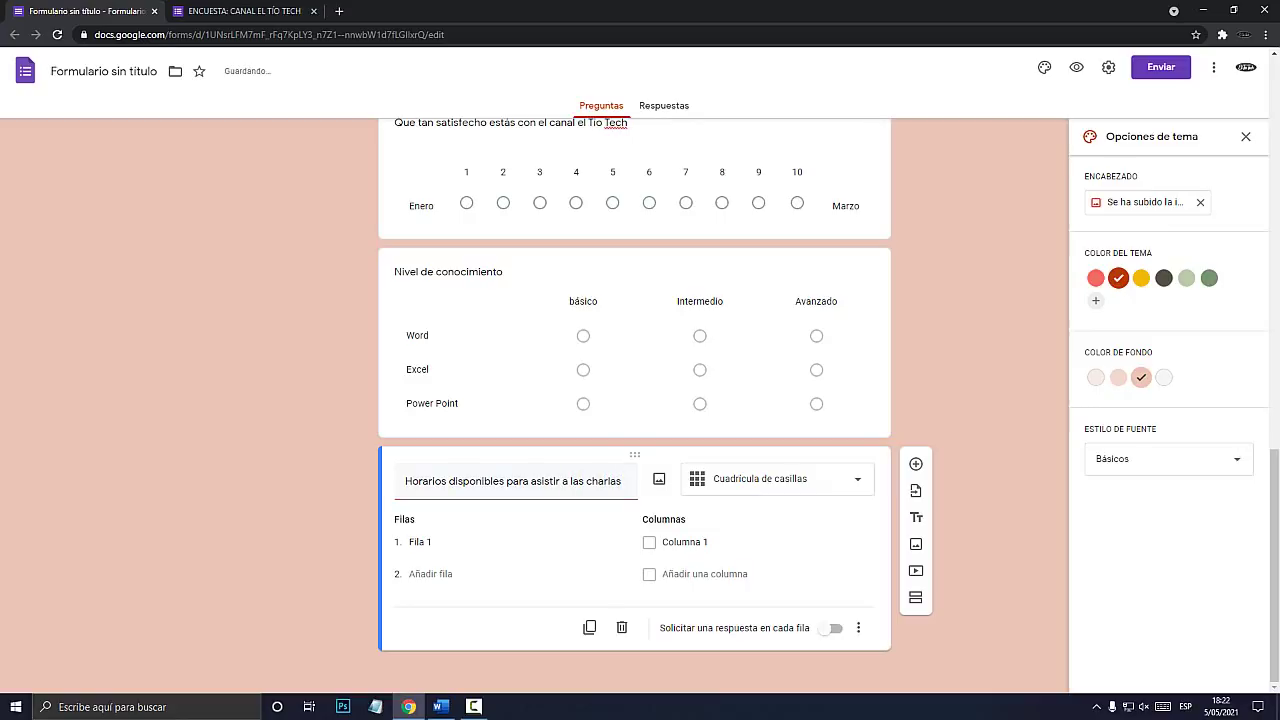
Fill the grid rows with Lunes, Martes, Miércoles, Jueves and Viernes.
left_click(420, 542)
type("Lunes")
key("Return")
type("Martes")
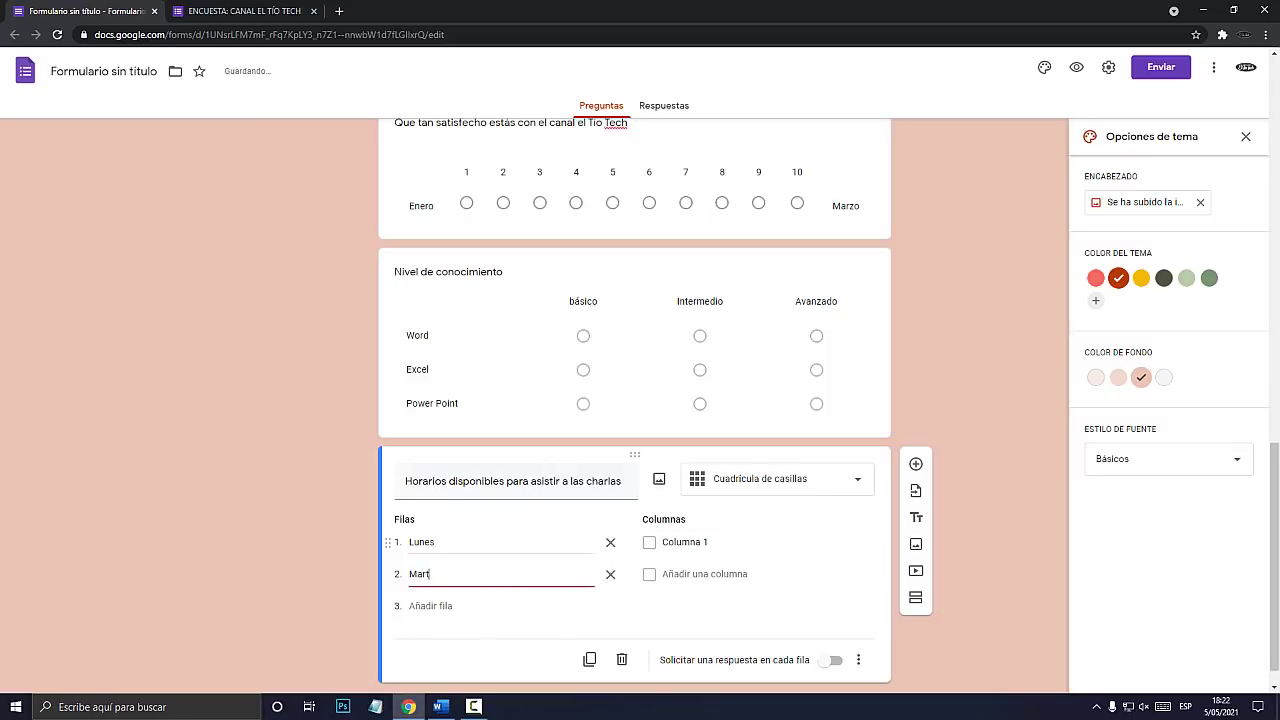
key("Return")
type("Miércoles")
key("Return")
type("Jueves")
key("Return")
type("Viernes")
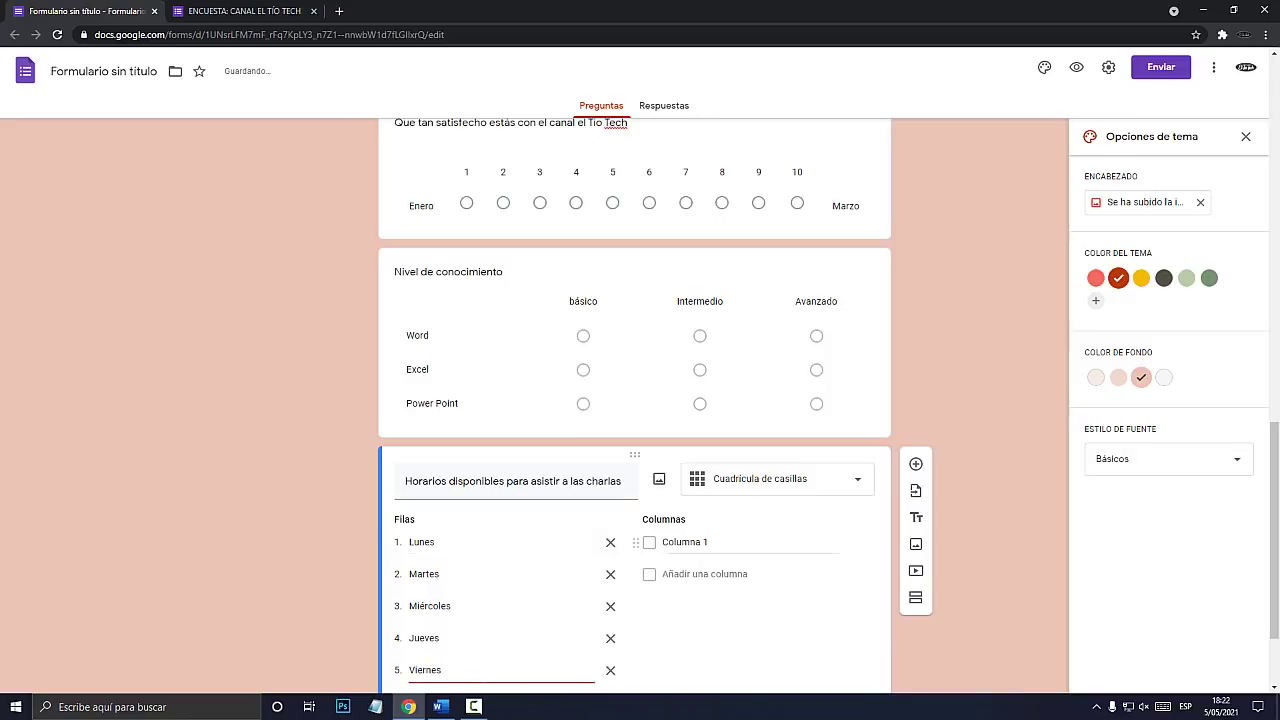
Add columns de 10 a 12 am, de 12 a 2 pm, de 2 a 5 pm and de 7 a 9 pm.
left_click(686, 542)
scroll(686, 542, "down", 2)
type("de 10 a 12 am")
key("Return")
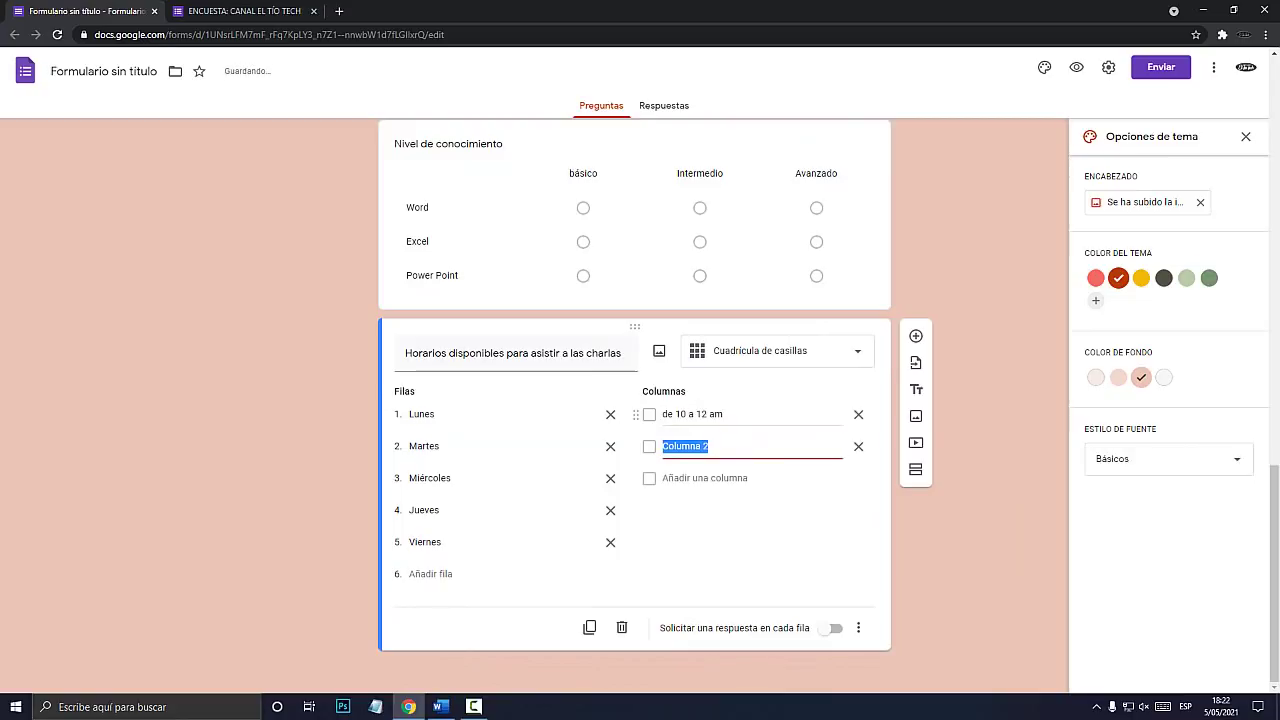
type("de")
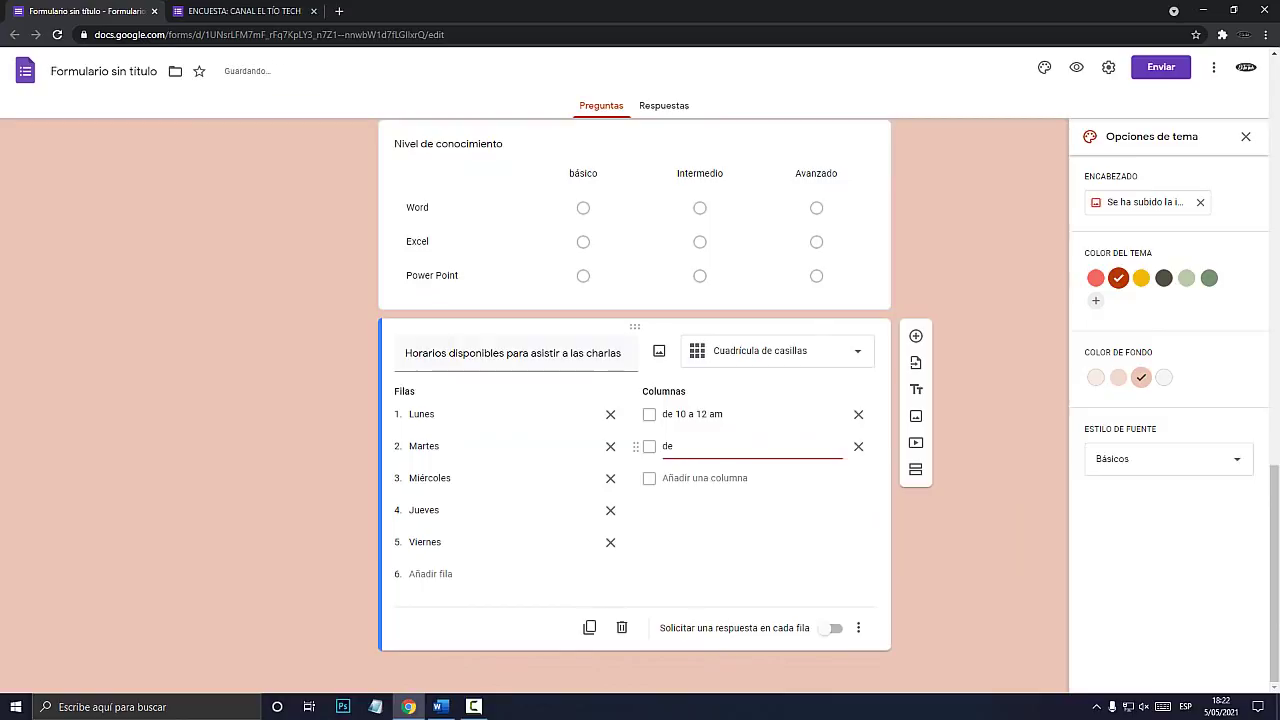
type(" 12 a 2 ")
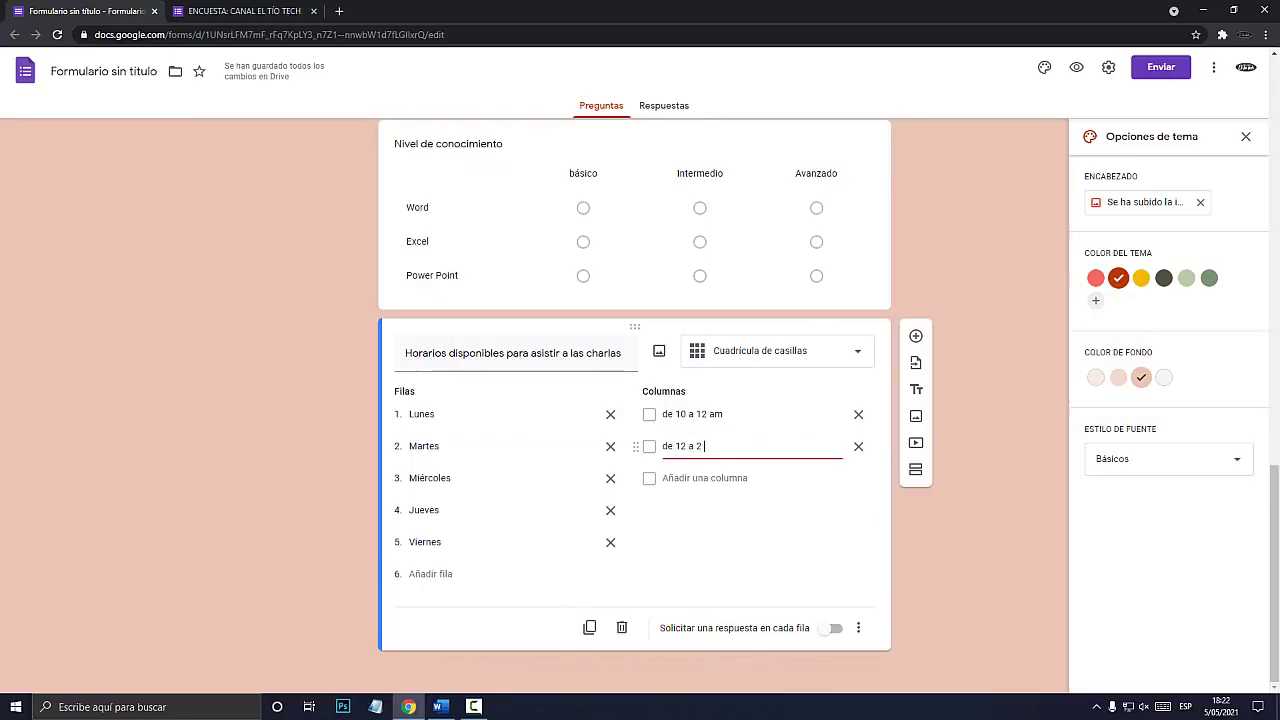
type("pm")
key("Return")
type("de")
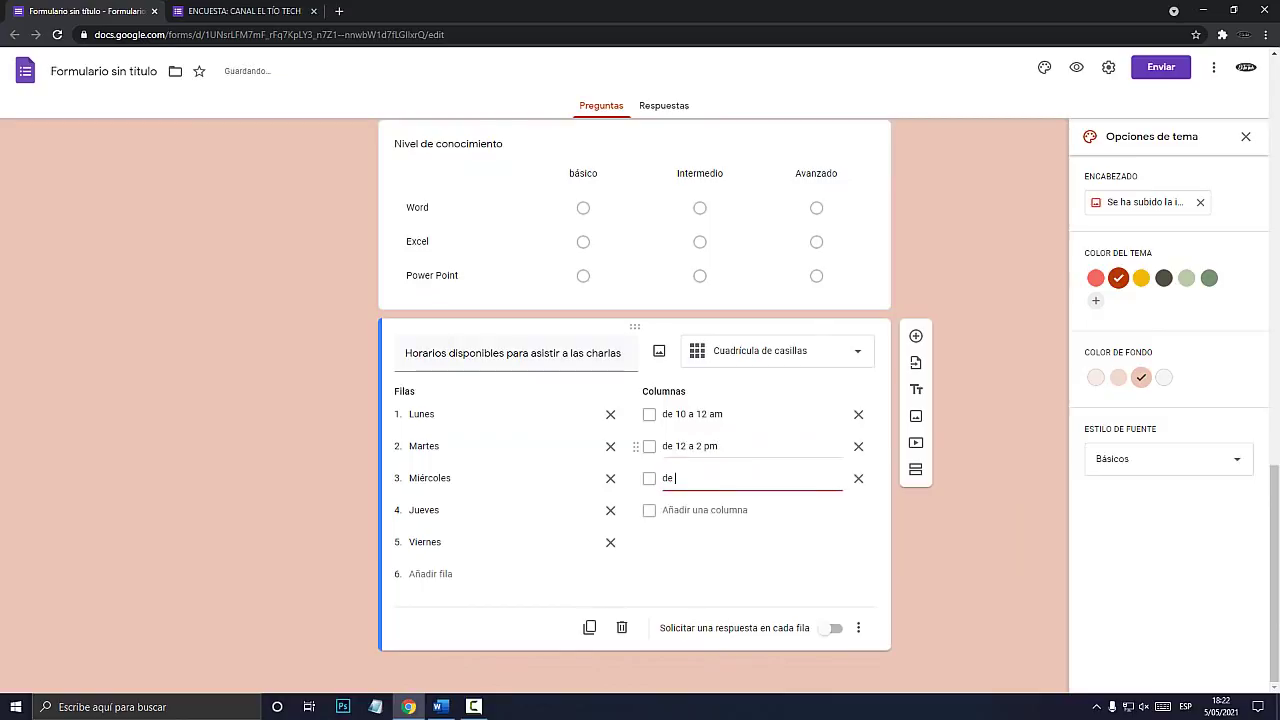
type(" 2 a 5 pm")
key("Return")
type("de")
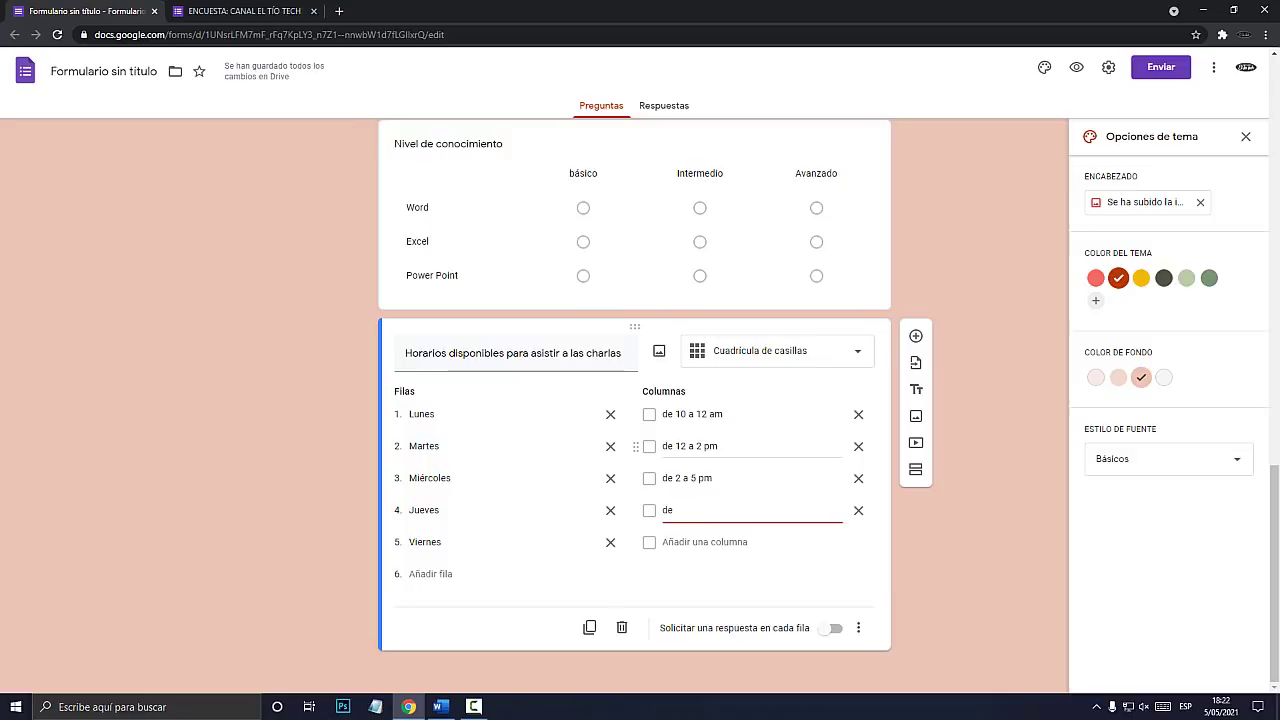
type(" 7 a 9 pm")
left_click(1077, 67)
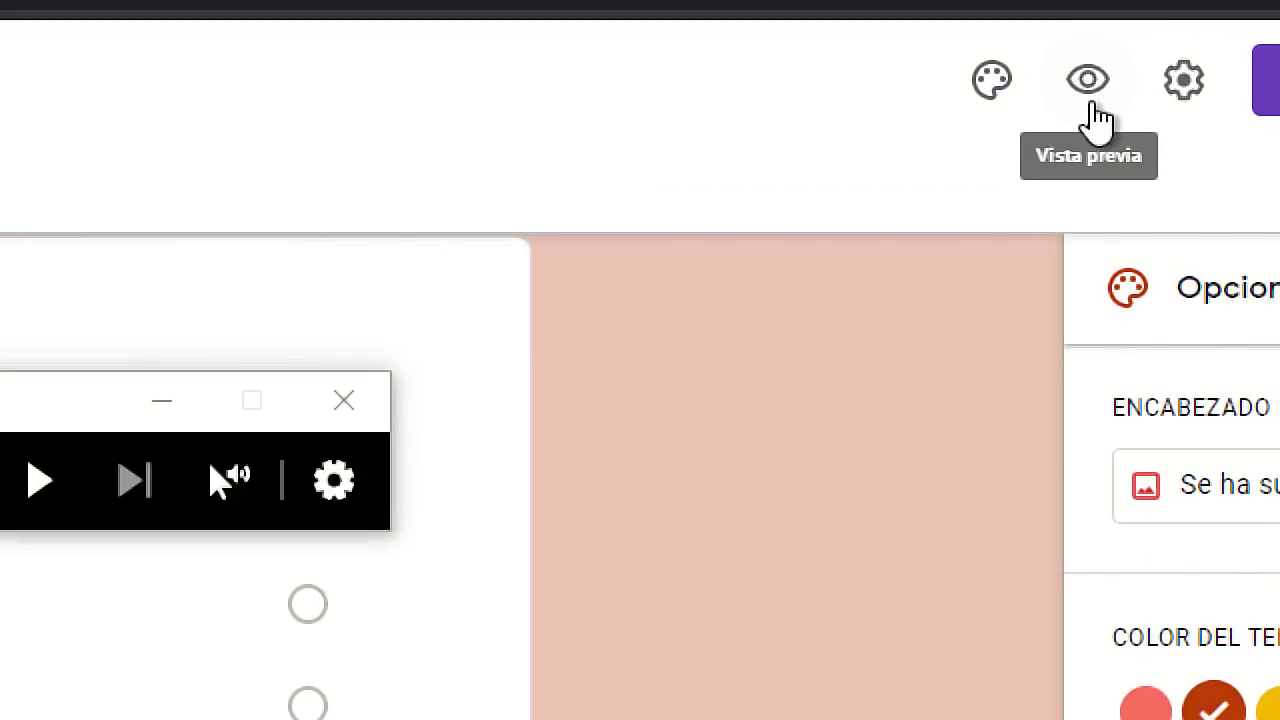
Open the form preview and highlight the Horarios question title.
left_click(1076, 67)
scroll(708, 273, "down", 15)
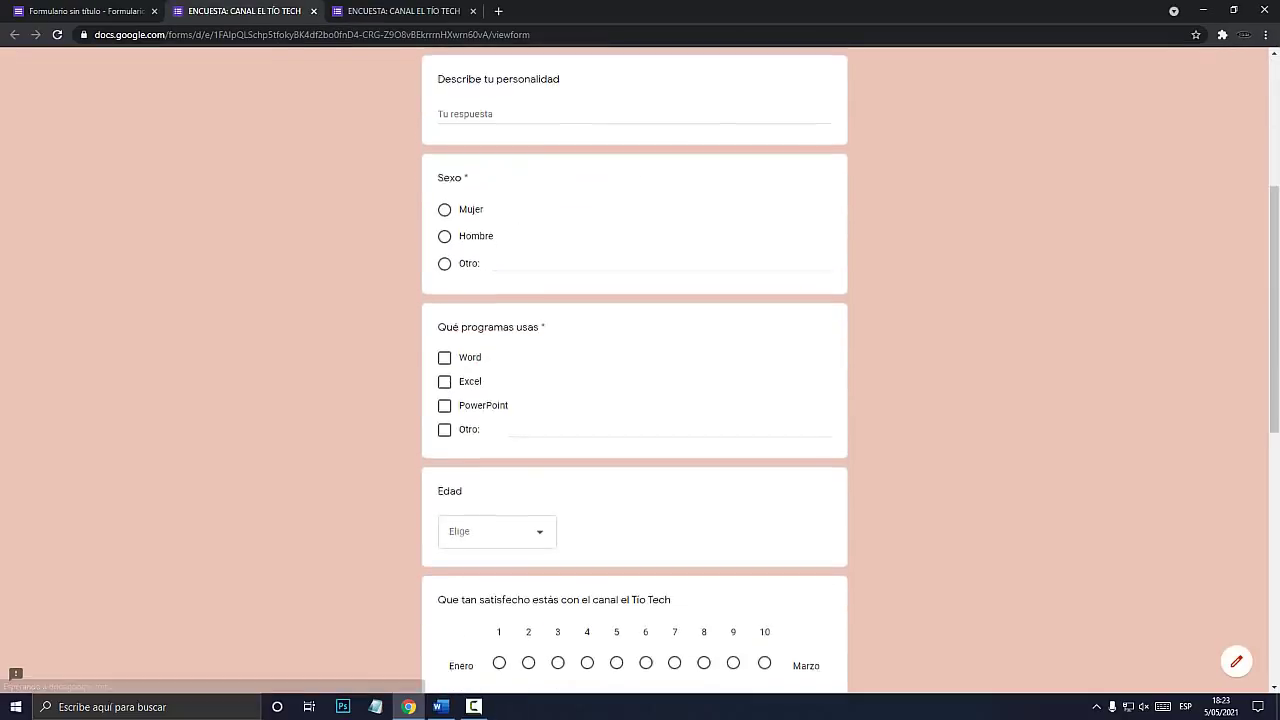
key("super")
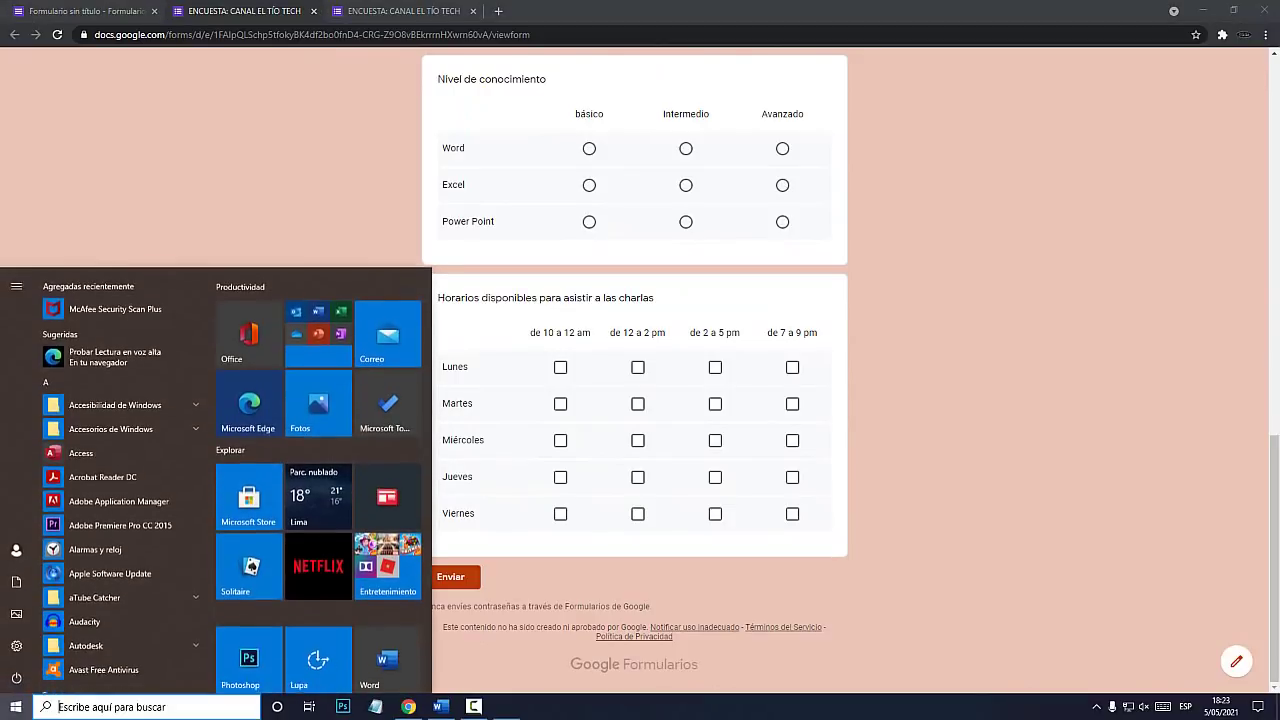
key("super+plus")
key("super+Escape")
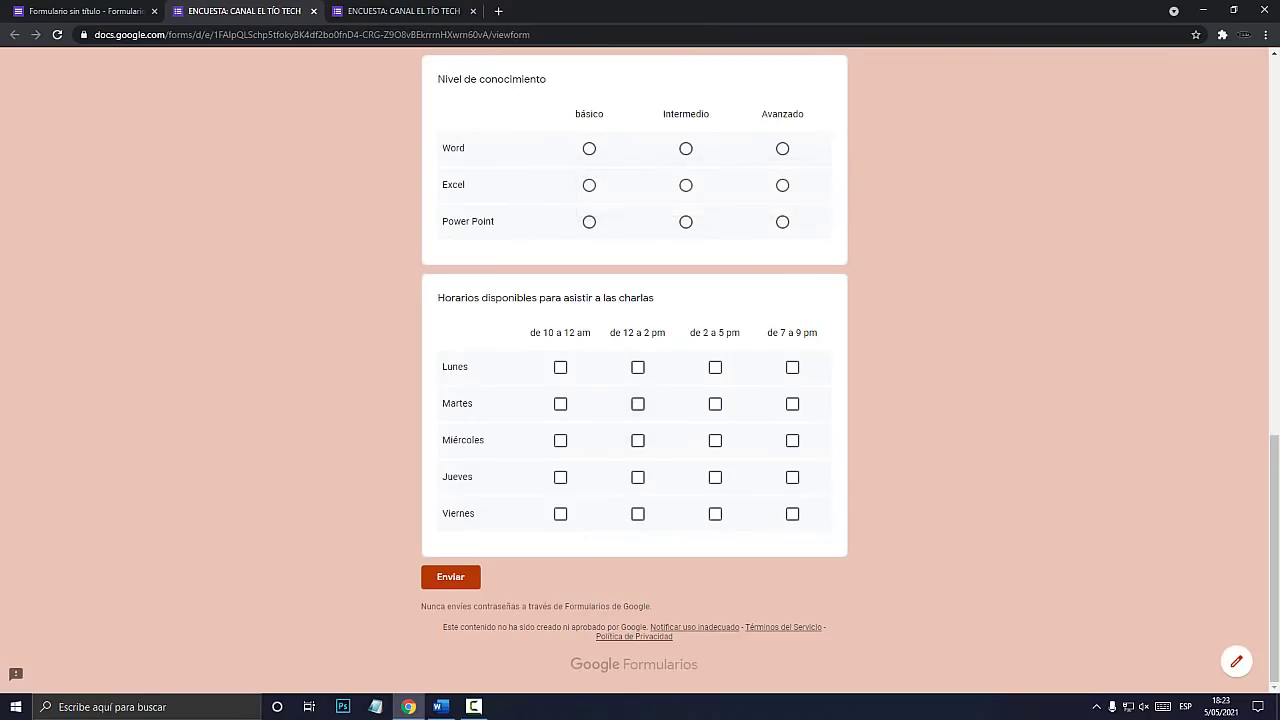
left_click_drag(438, 298, 654, 298)
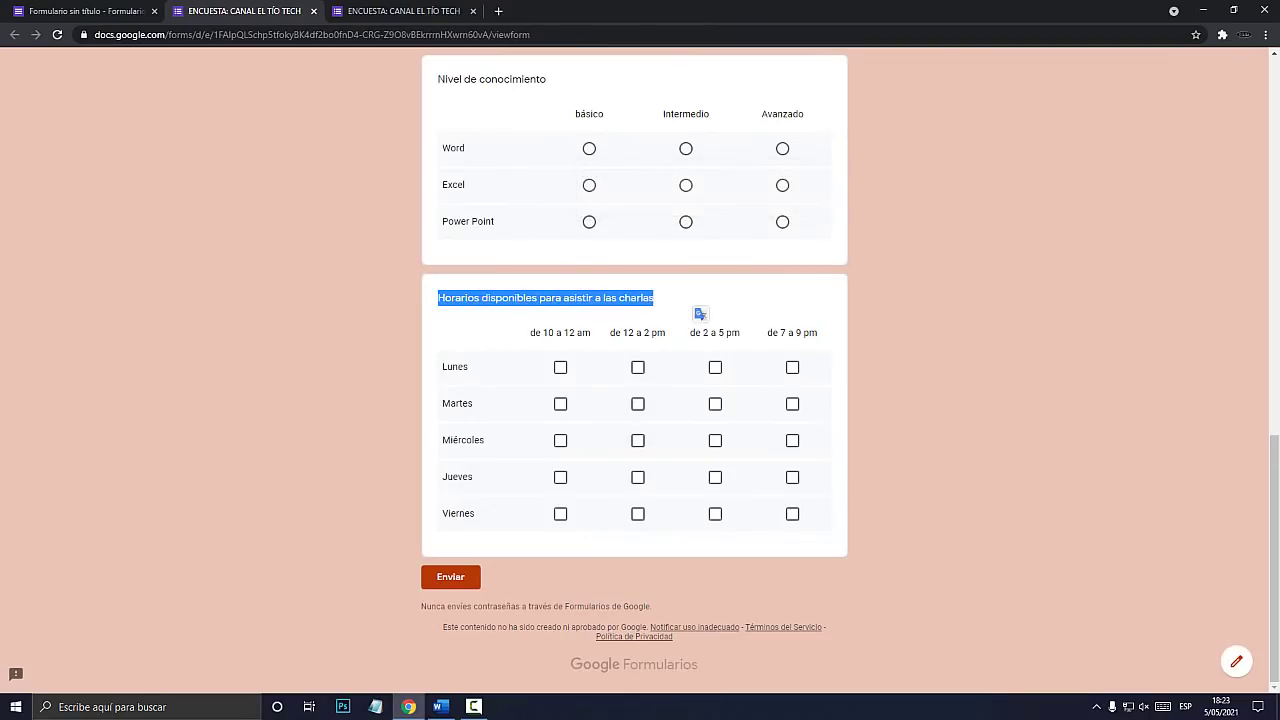
left_click(690, 303)
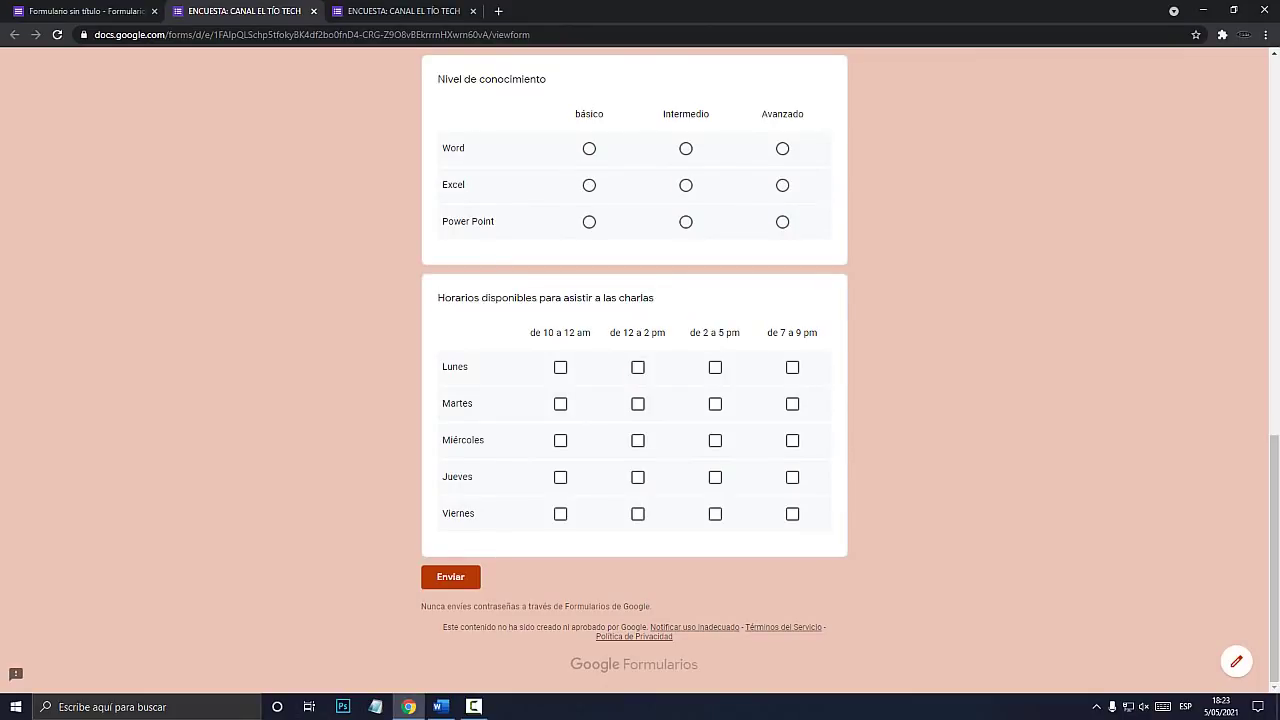
Tick test time slots for Lunes, Martes and Miércoles in the availability grid.
left_click(561, 367)
left_click(792, 367)
left_click(561, 404)
left_click(638, 404)
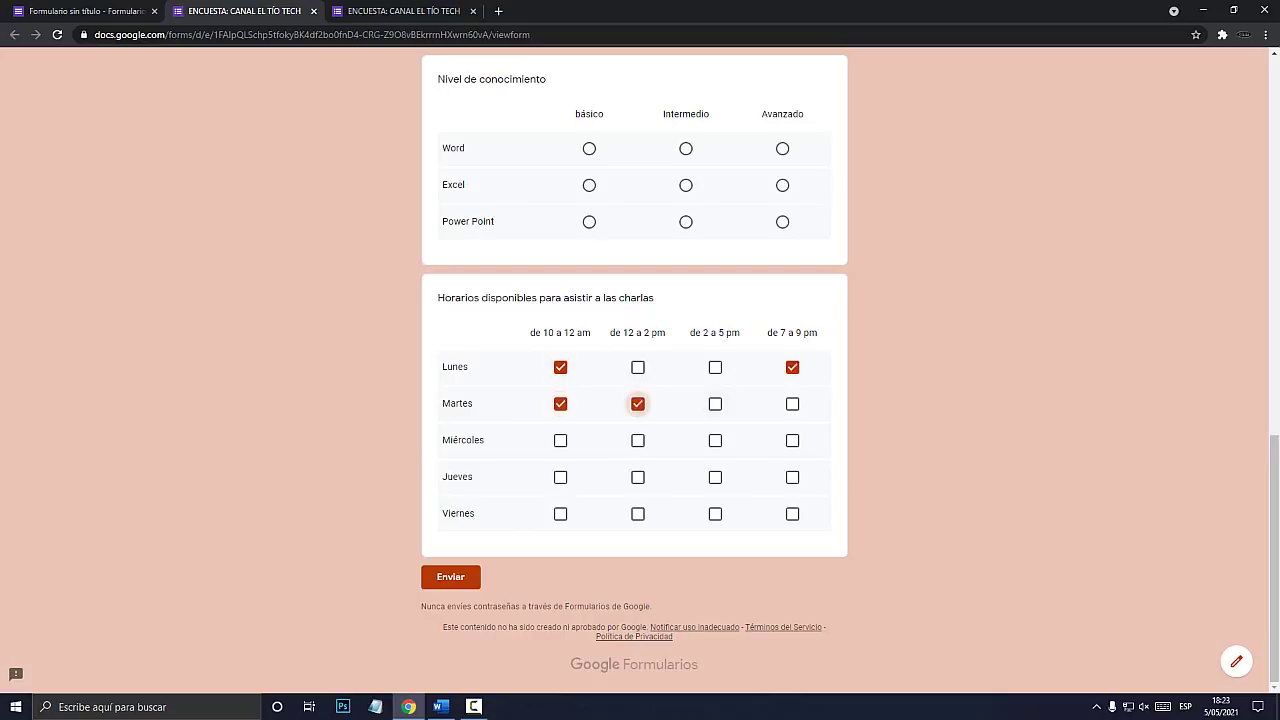
left_click(715, 404)
left_click(792, 404)
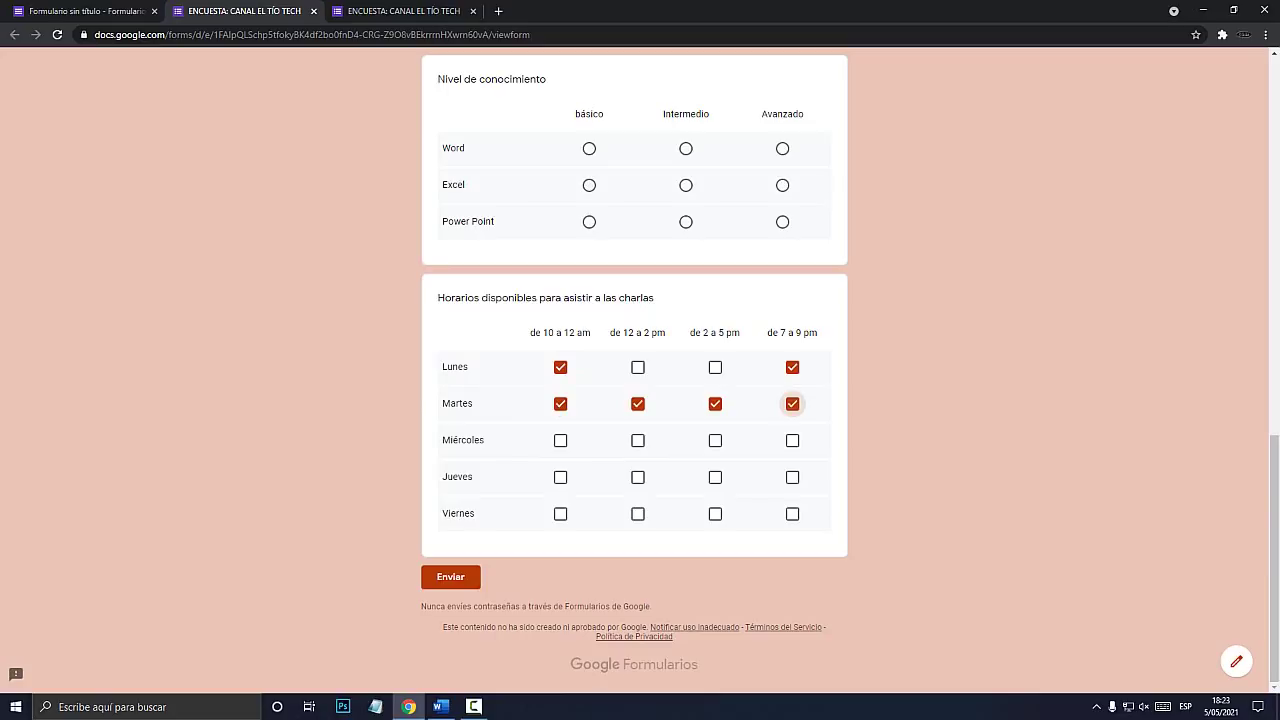
left_click(638, 441)
left_click(715, 441)
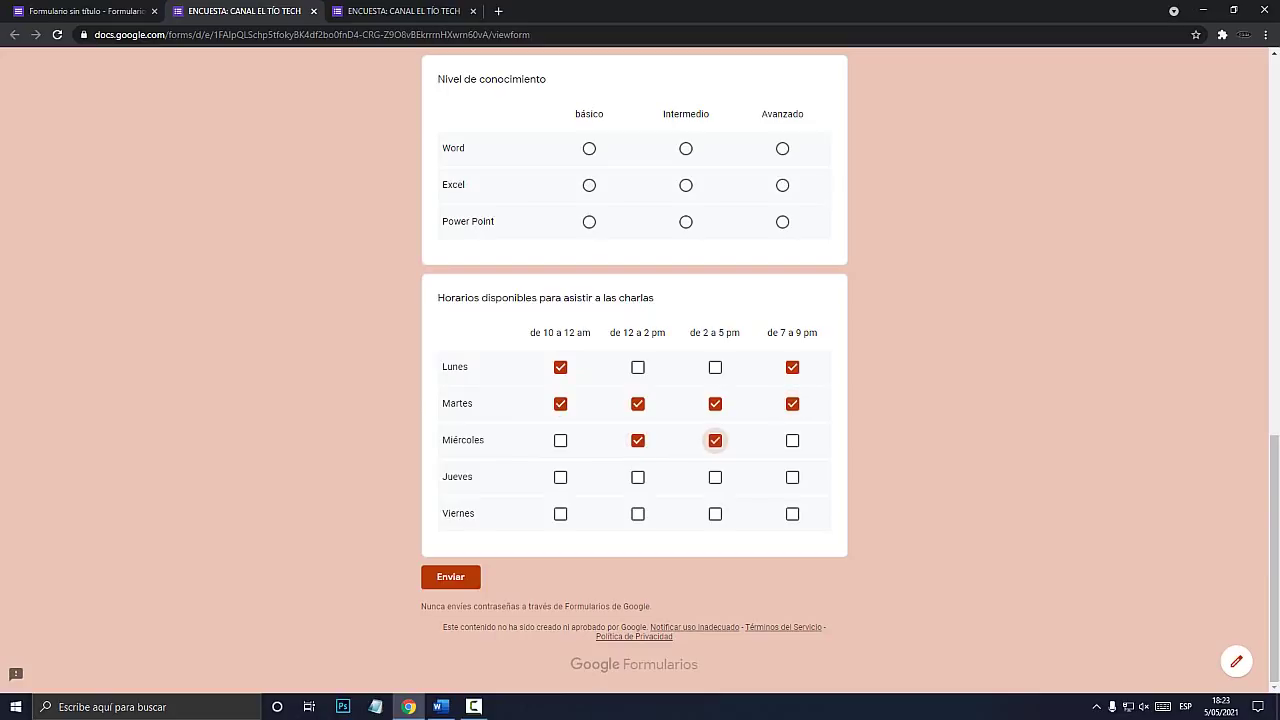
Tick Jueves and Viernes slots, then add a new question below the grid in the editor.
left_click(561, 514)
left_click(638, 478)
left_click(715, 478)
left_click(792, 478)
left_click(792, 514)
left_click(715, 514)
left_click(638, 514)
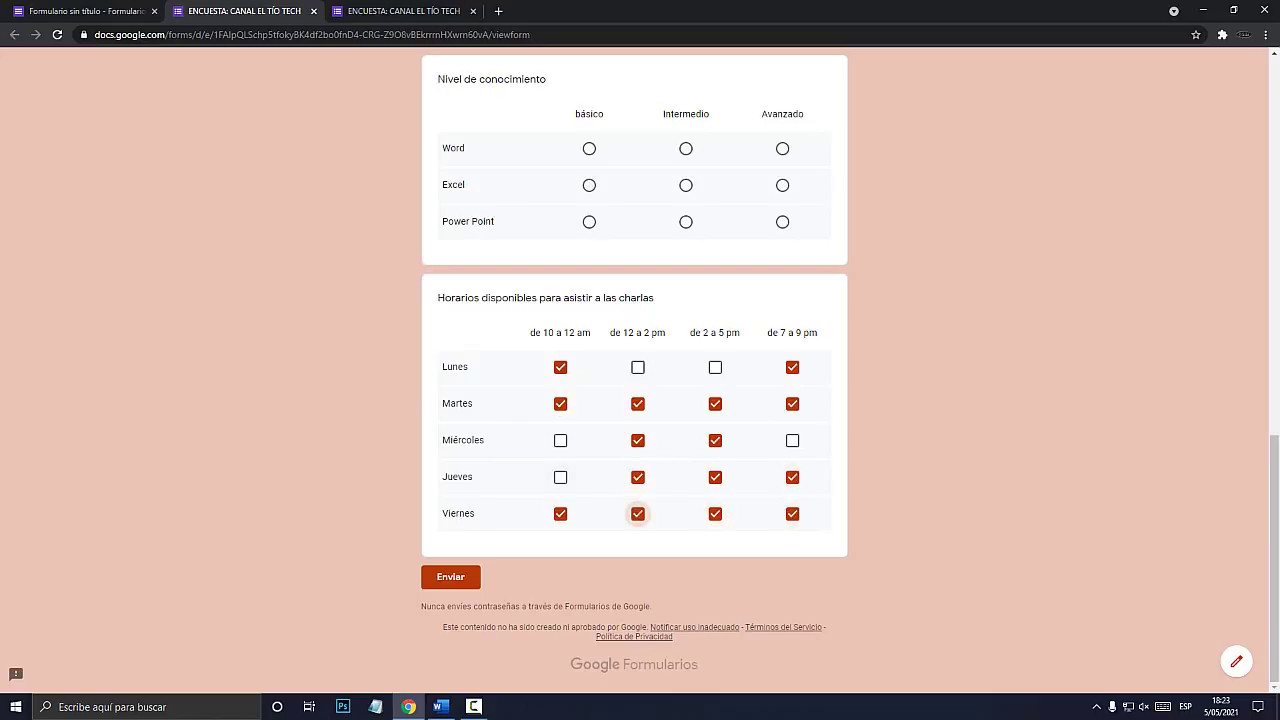
left_click(54, 12)
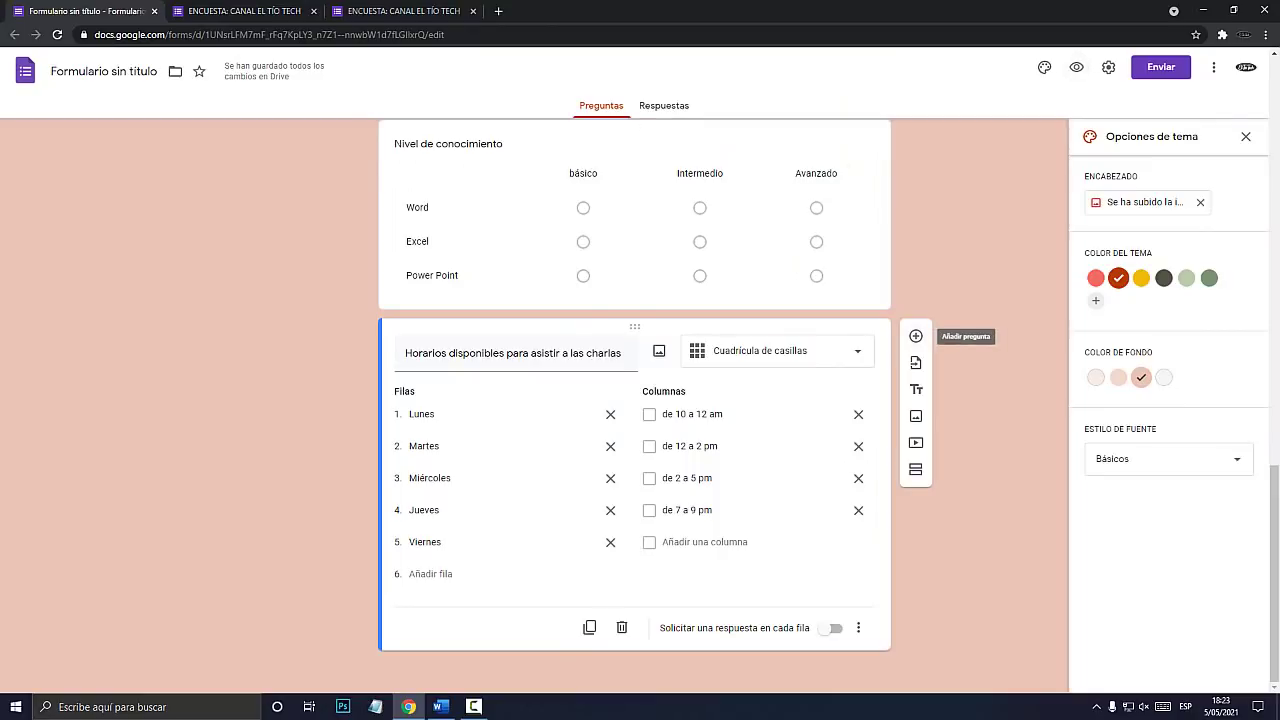
left_click(915, 336)
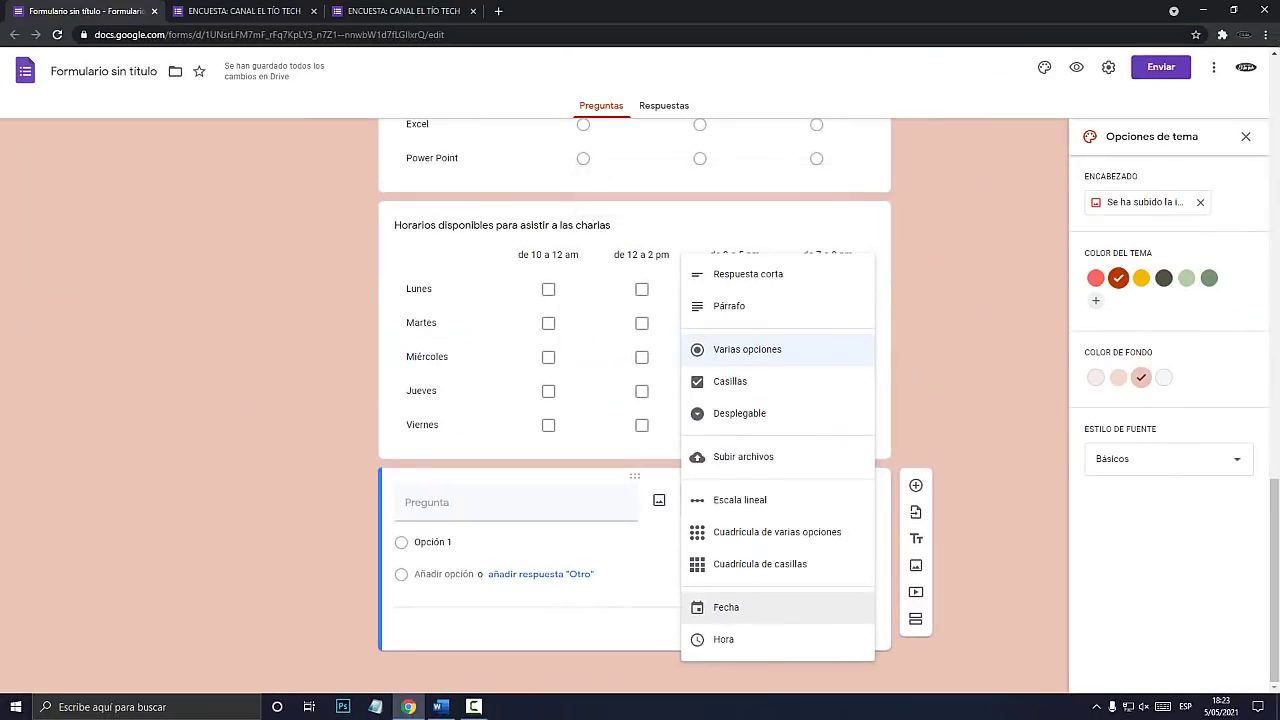
Make the new question a Fecha question titled 'Indica tu cumpleaños'.
left_click(726, 607)
left_click(470, 535)
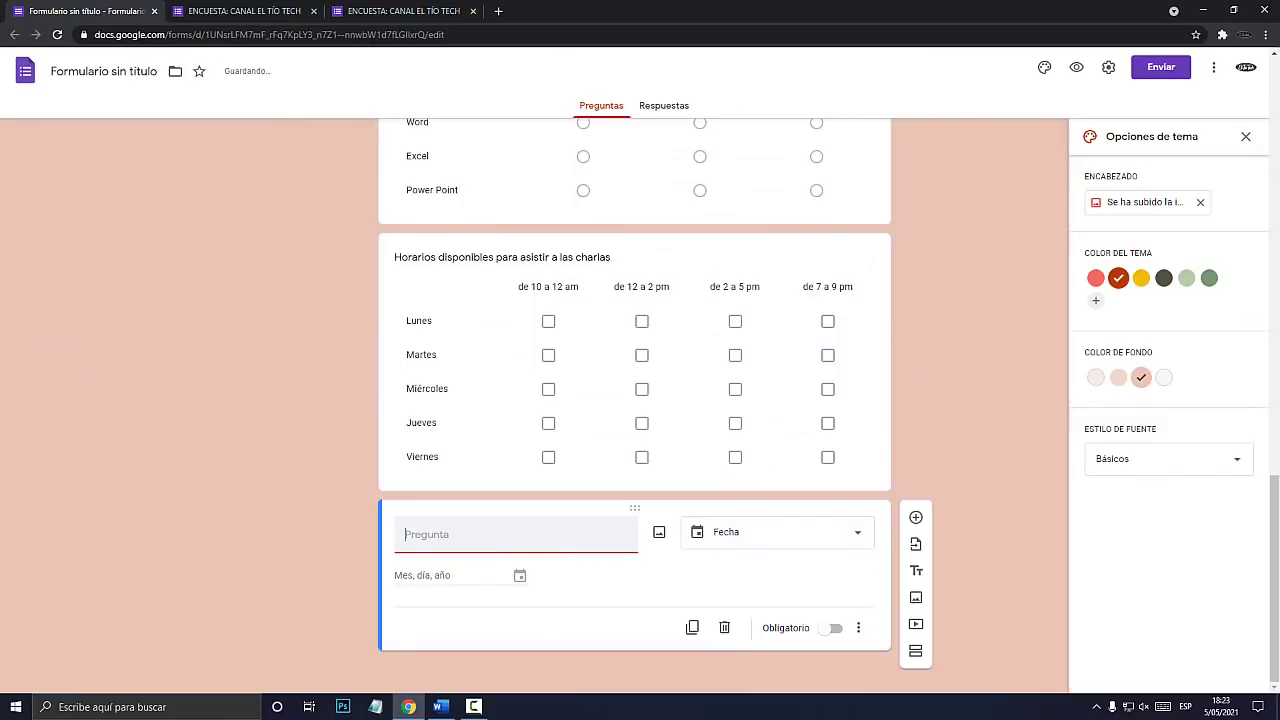
type("Indica t")
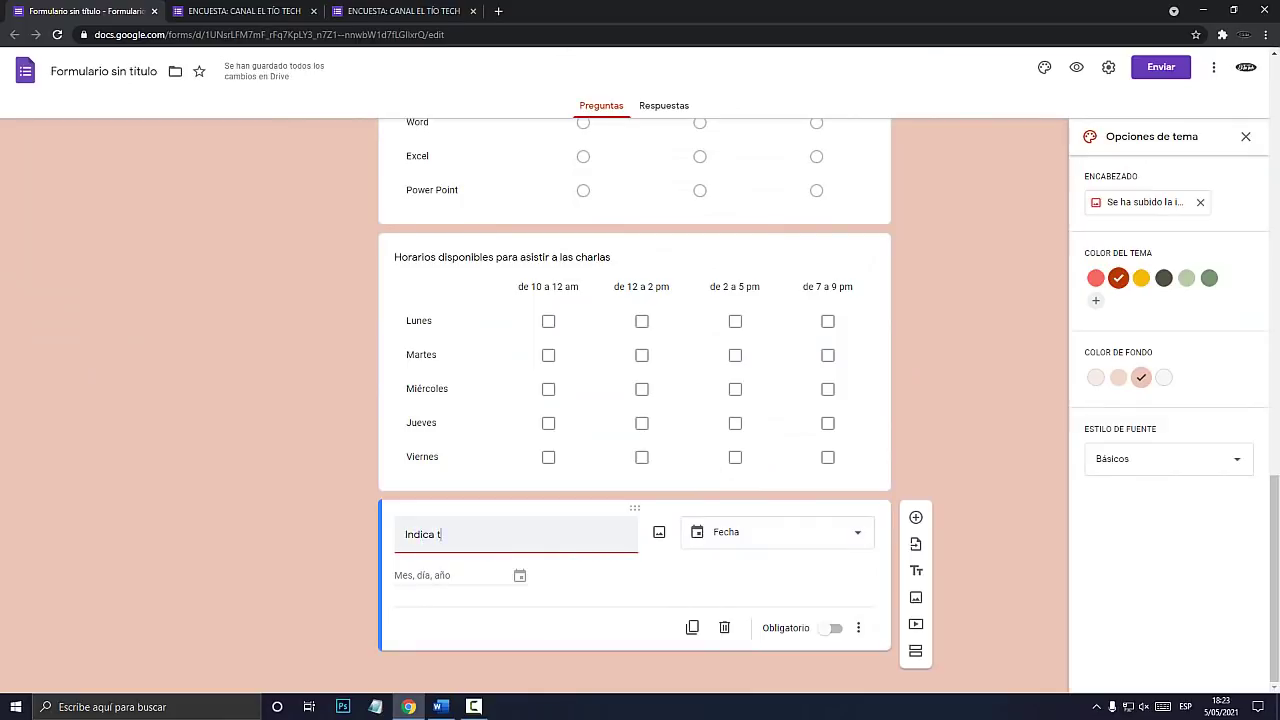
type("u cumpleaños")
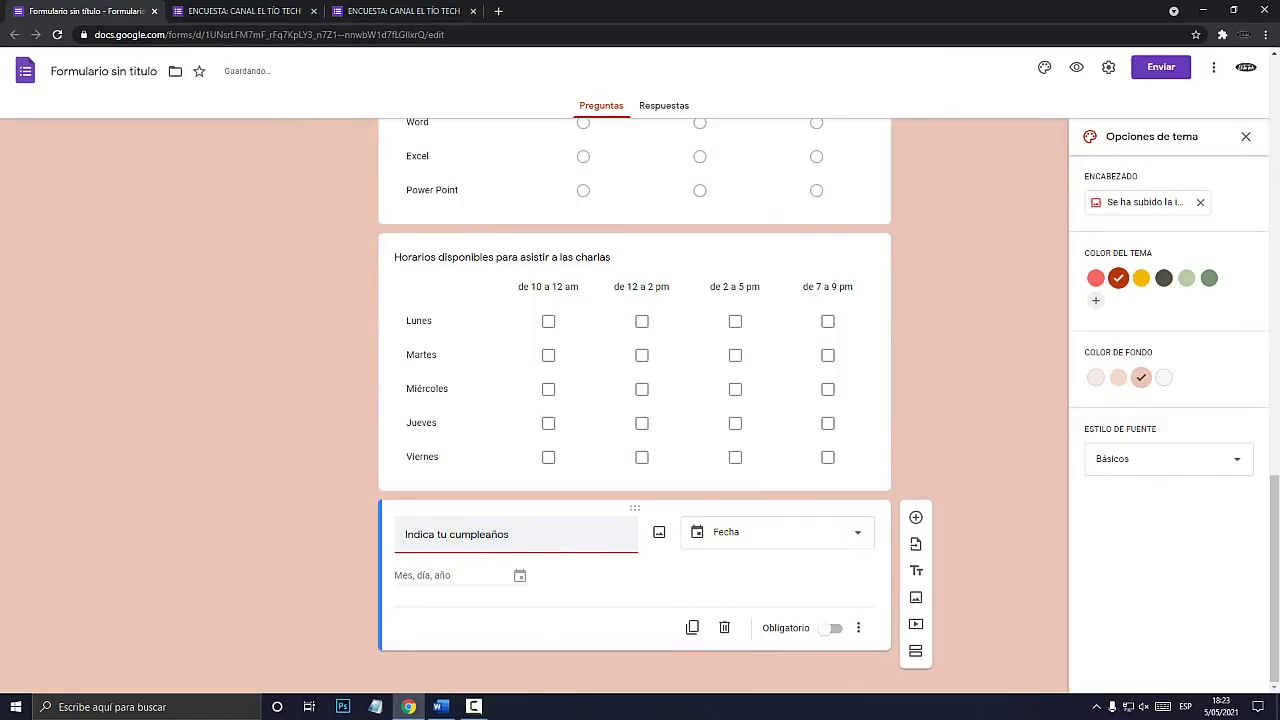
key("Return")
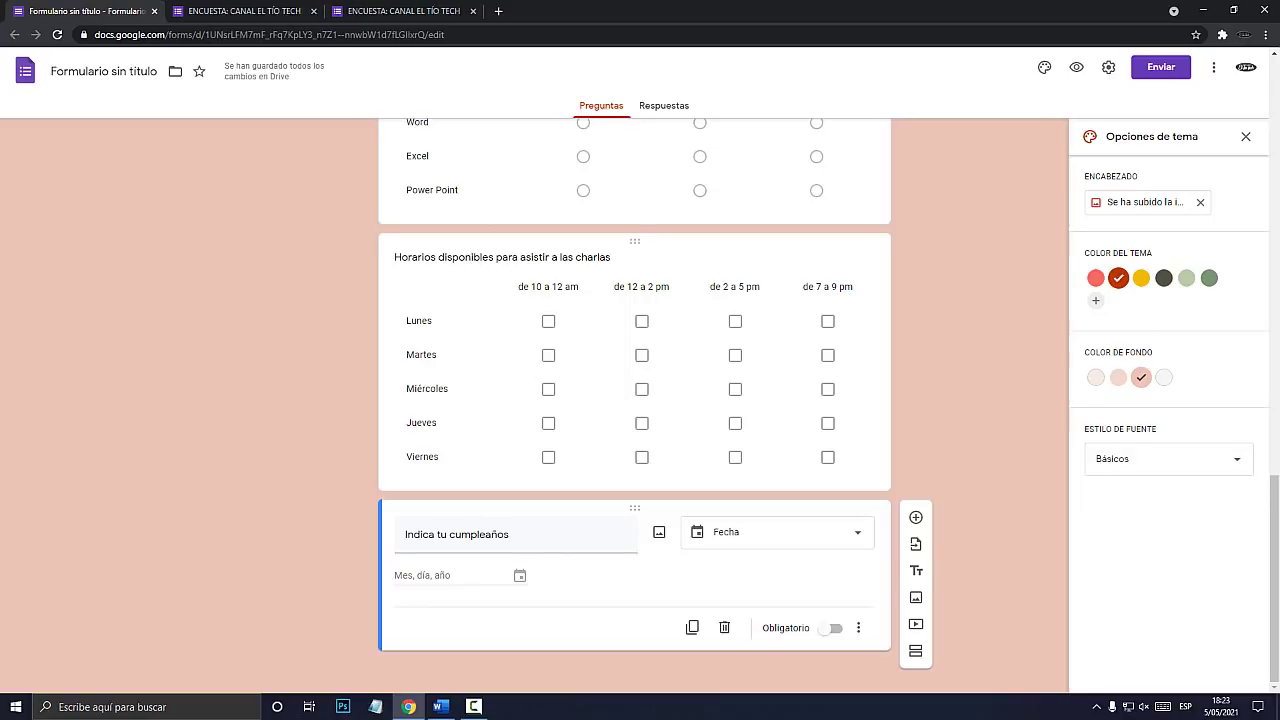
Preview the form and pick a September 2021 date in the birthday picker.
left_click(1076, 67)
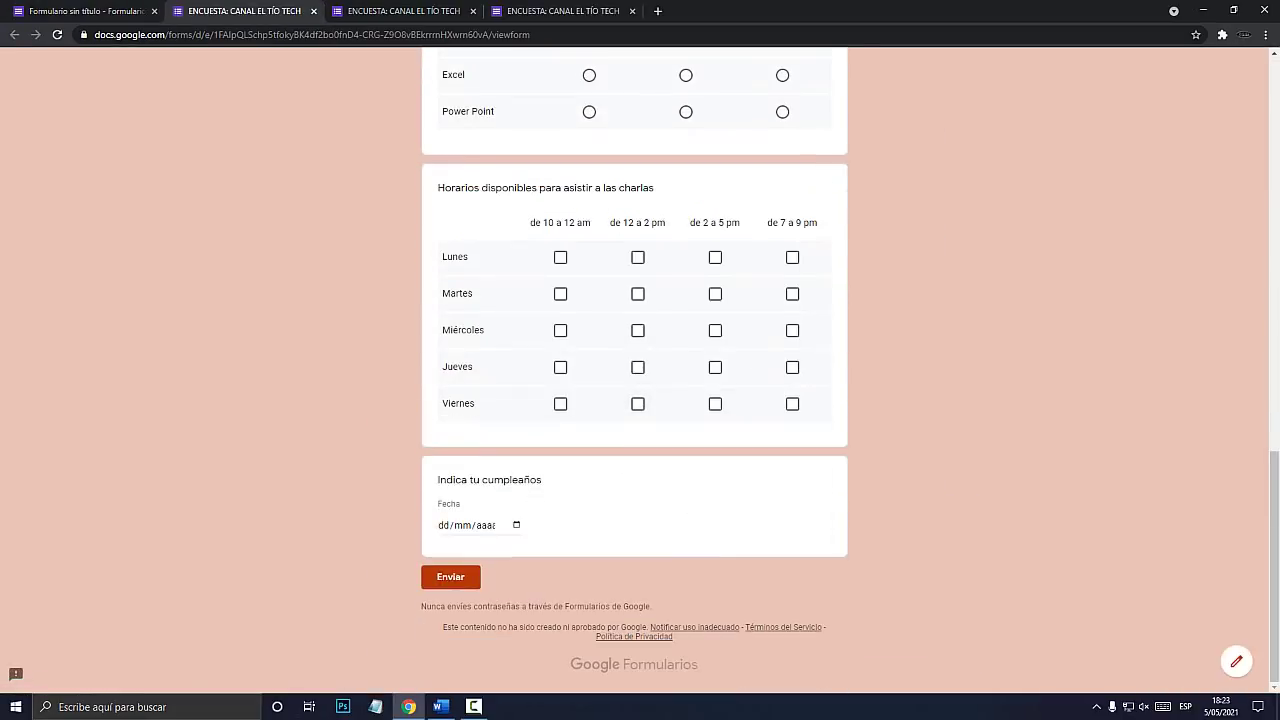
left_click(516, 525)
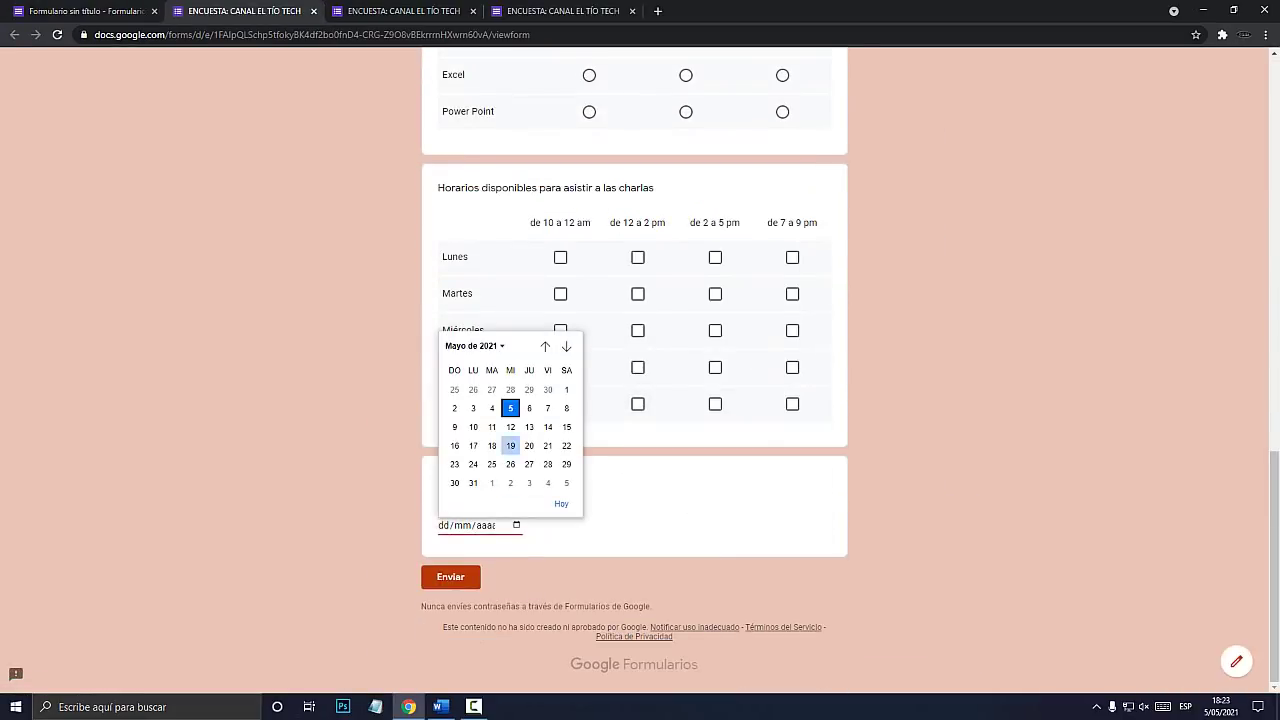
left_click(566, 346)
left_click(566, 346)
left_click(566, 346)
left_click(566, 346)
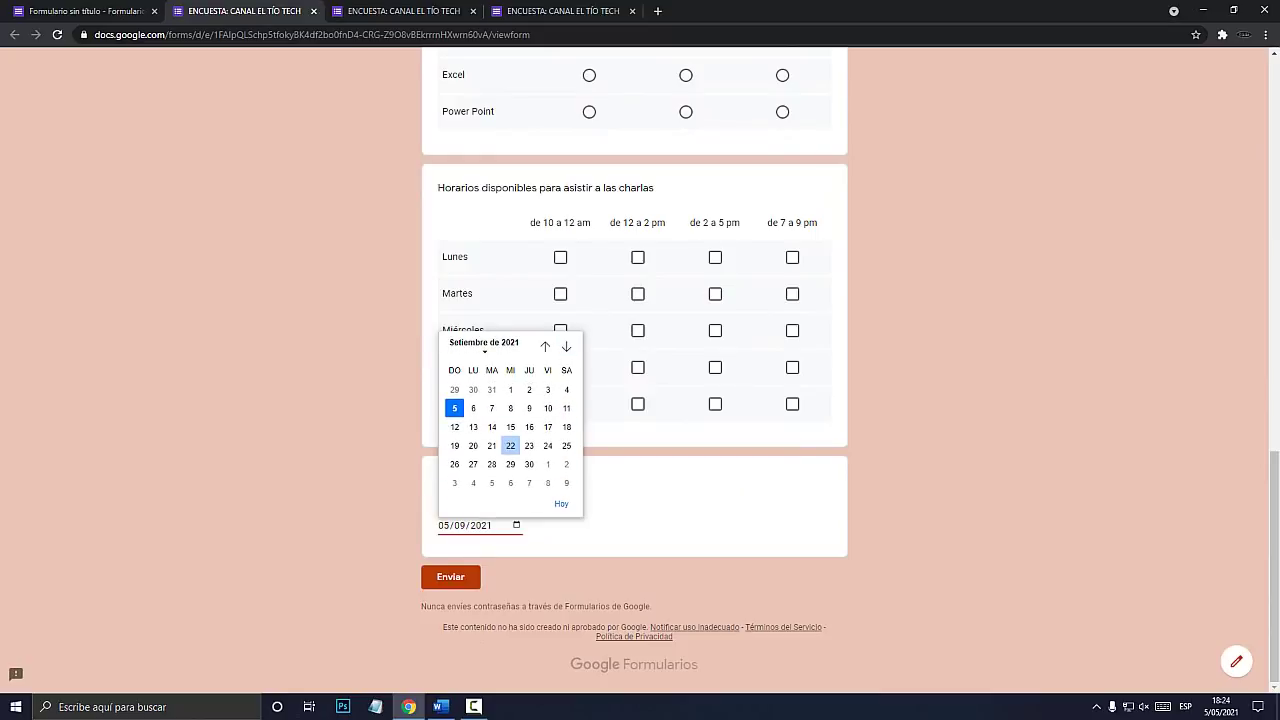
left_click(510, 448)
left_click(86, 11)
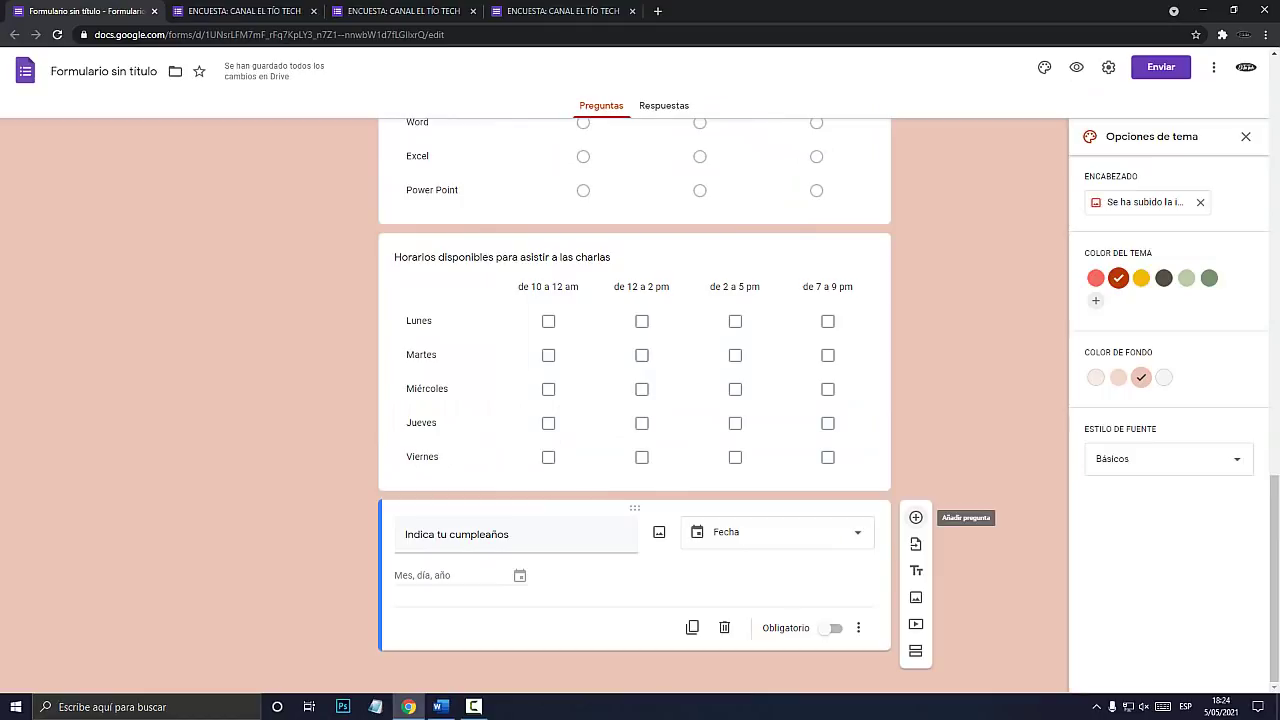
Add a Hora question titled 'Hora de encuesta' below the birthday question.
left_click(915, 517)
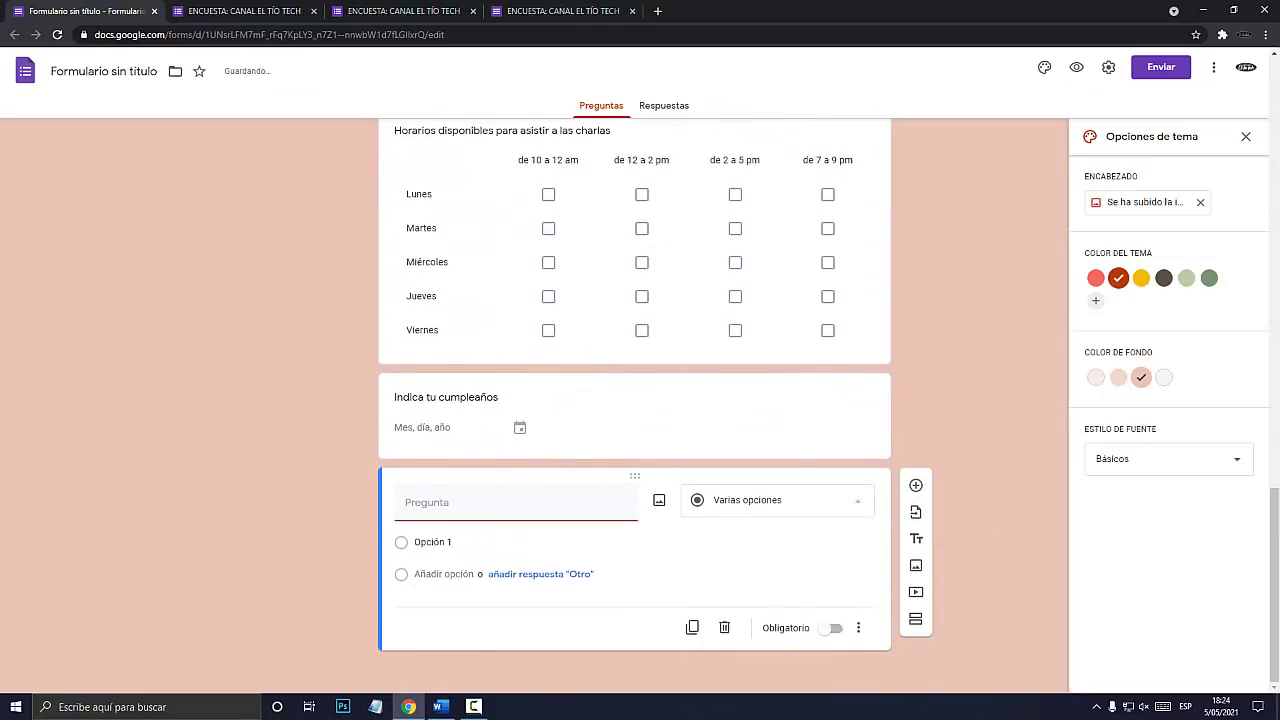
left_click(777, 500)
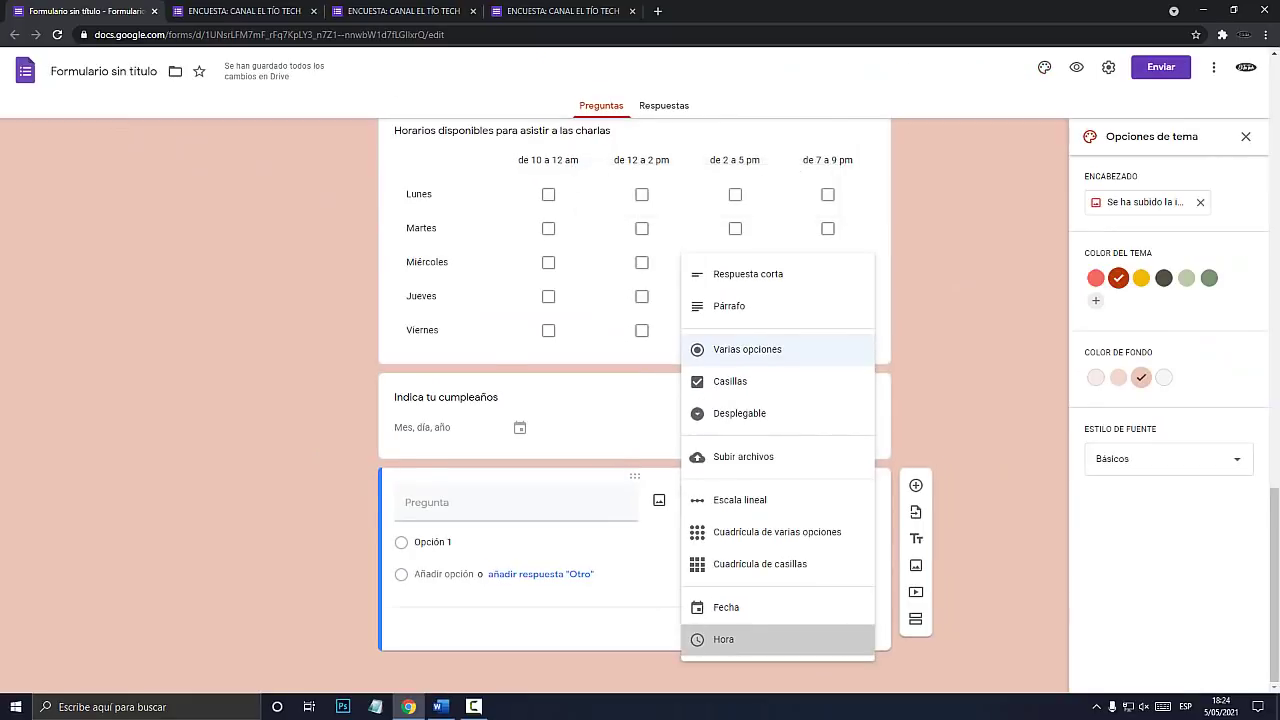
left_click(718, 652)
left_click(428, 534)
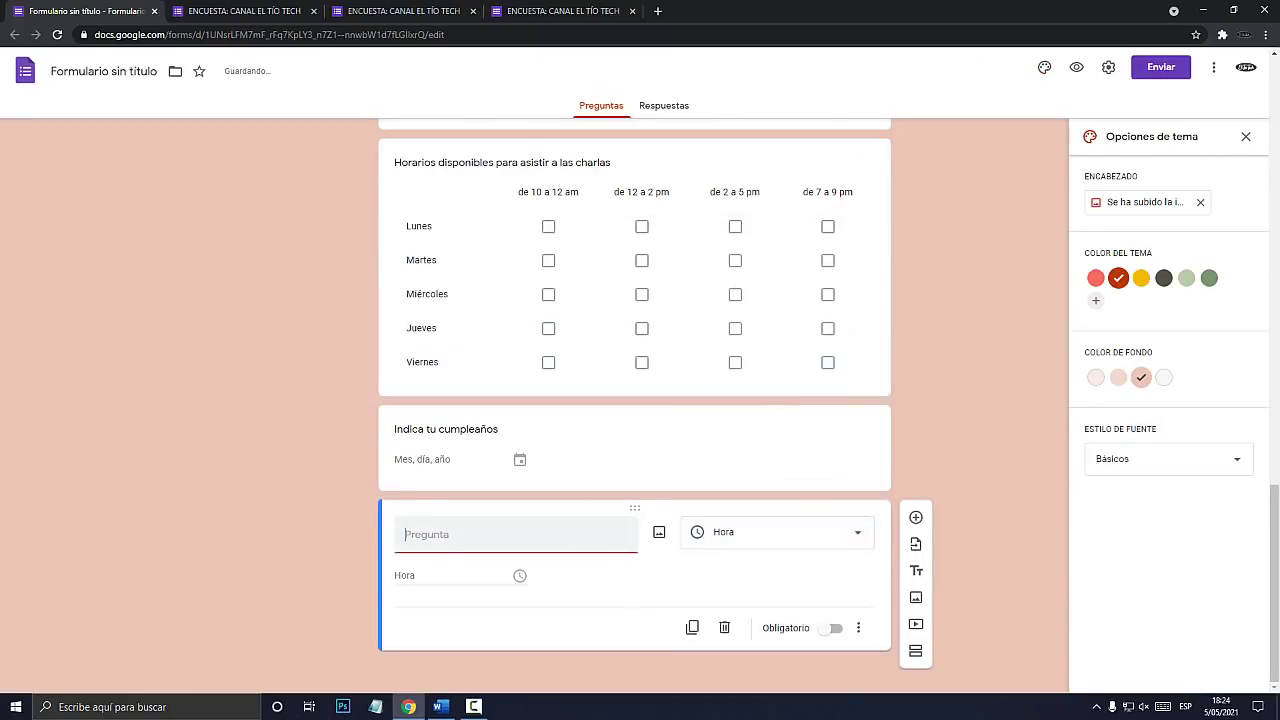
type("Hora de encuesta")
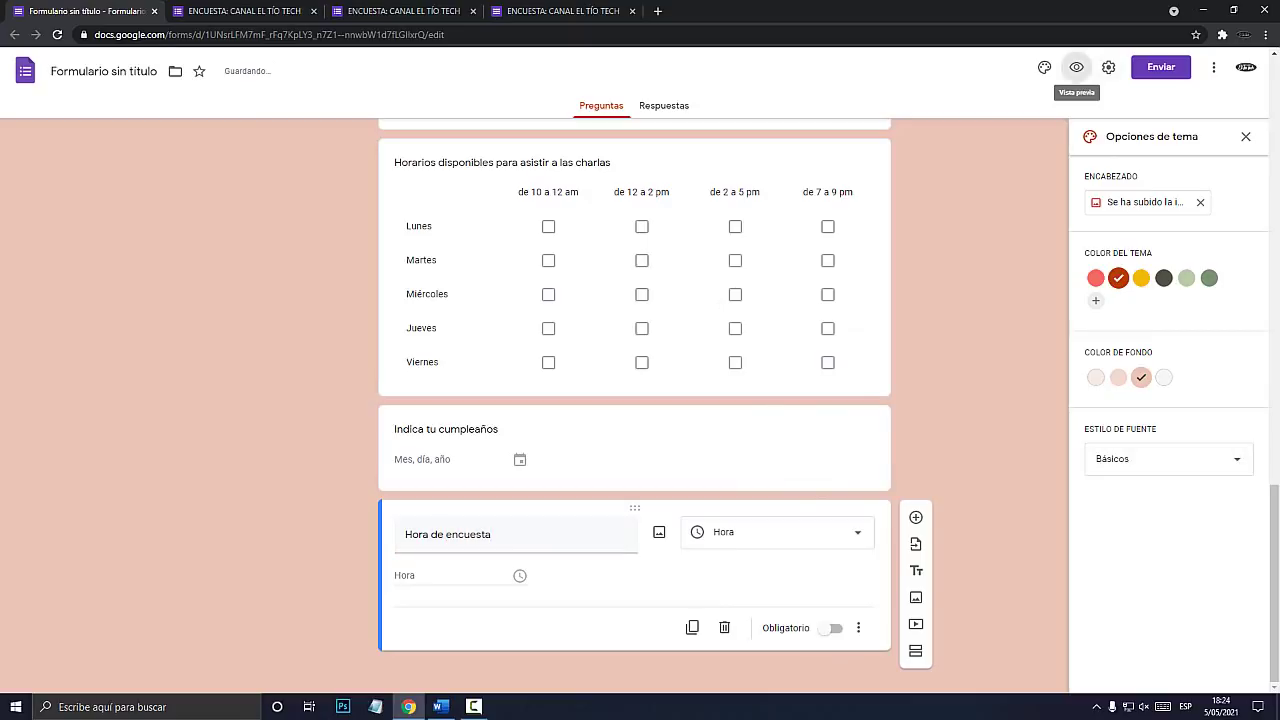
Preview the form and enter 12:20 as the survey time.
left_click(1076, 67)
scroll(1076, 70, "down", 15)
scroll(634, 360, "down", 2)
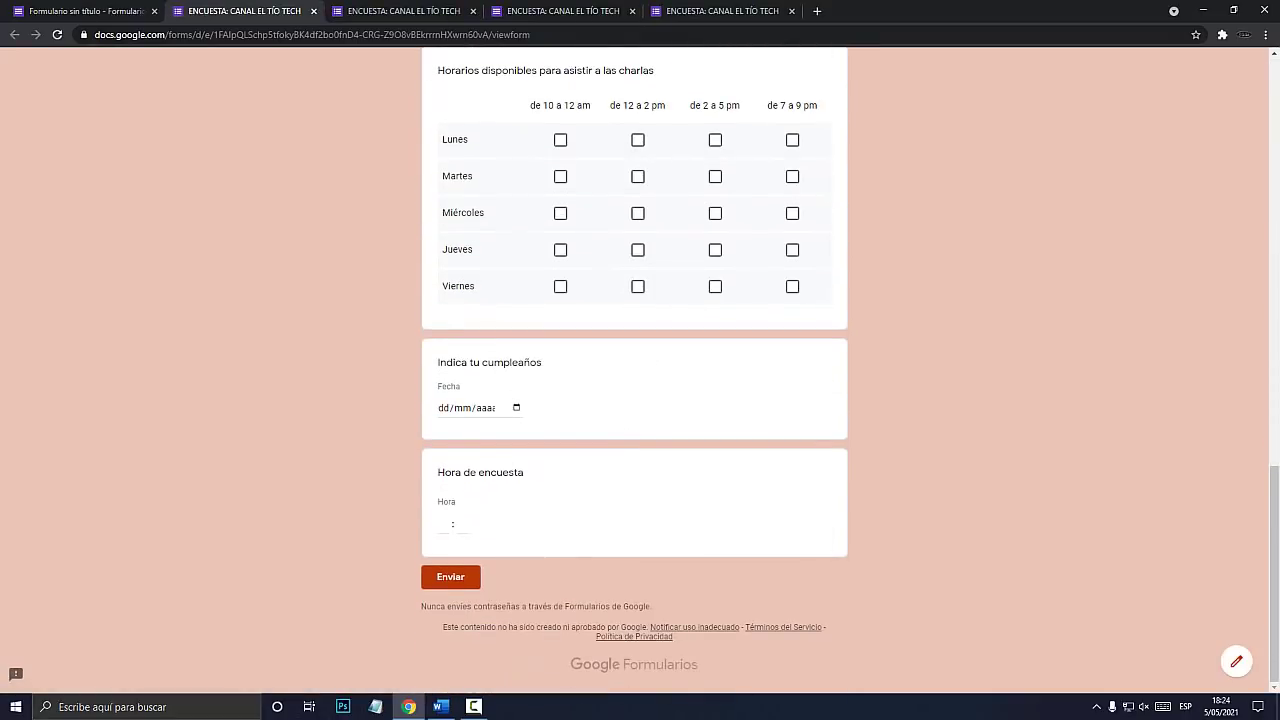
type("12 : ")
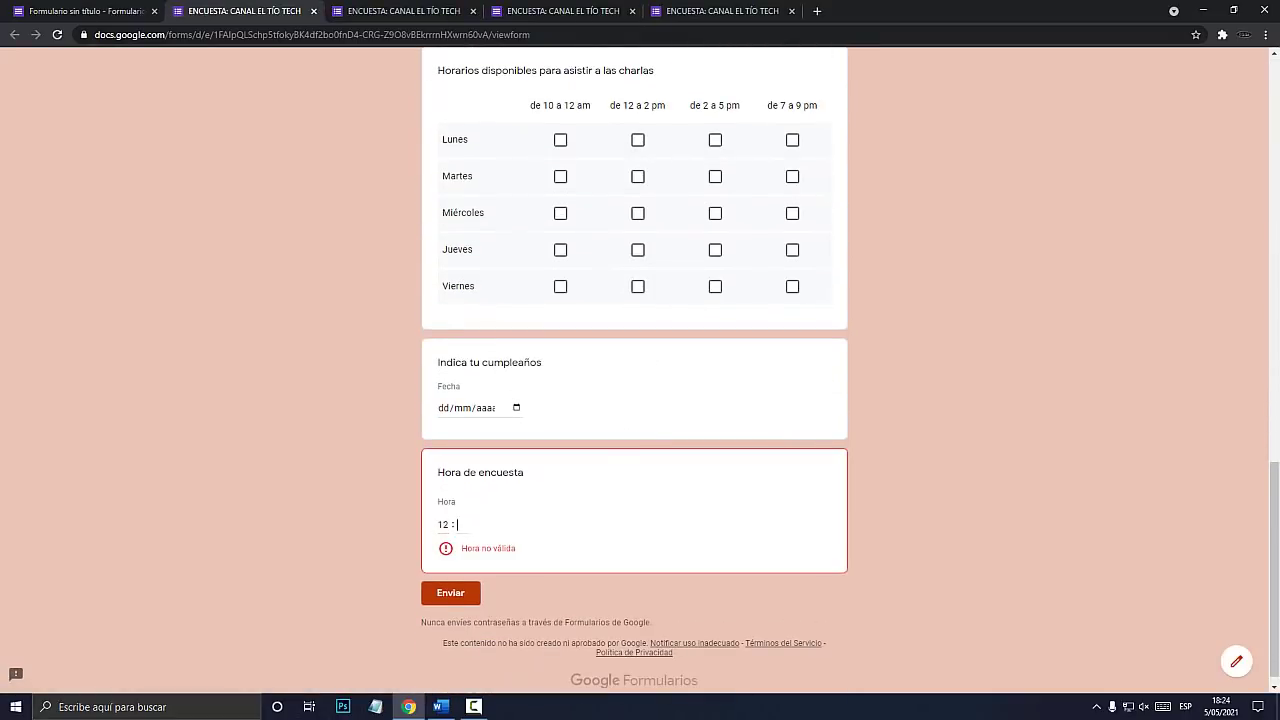
type("20")
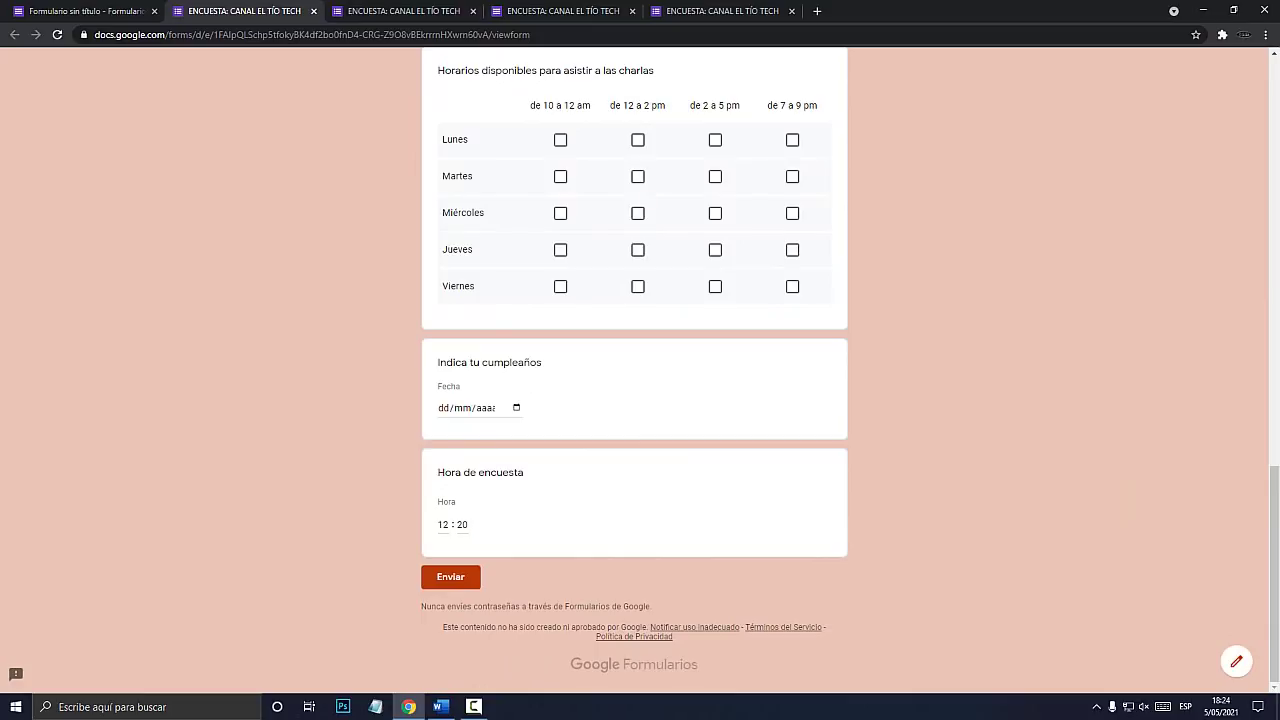
scroll(634, 360, "up", 3)
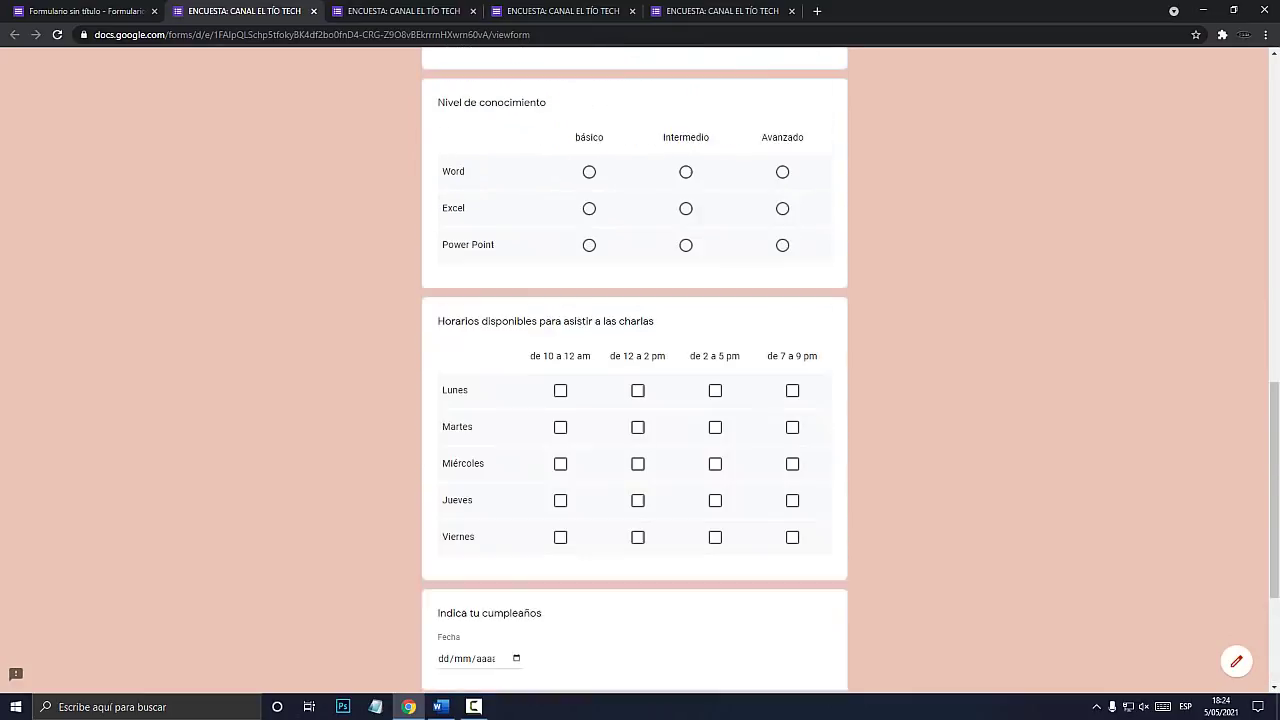
left_click(86, 11)
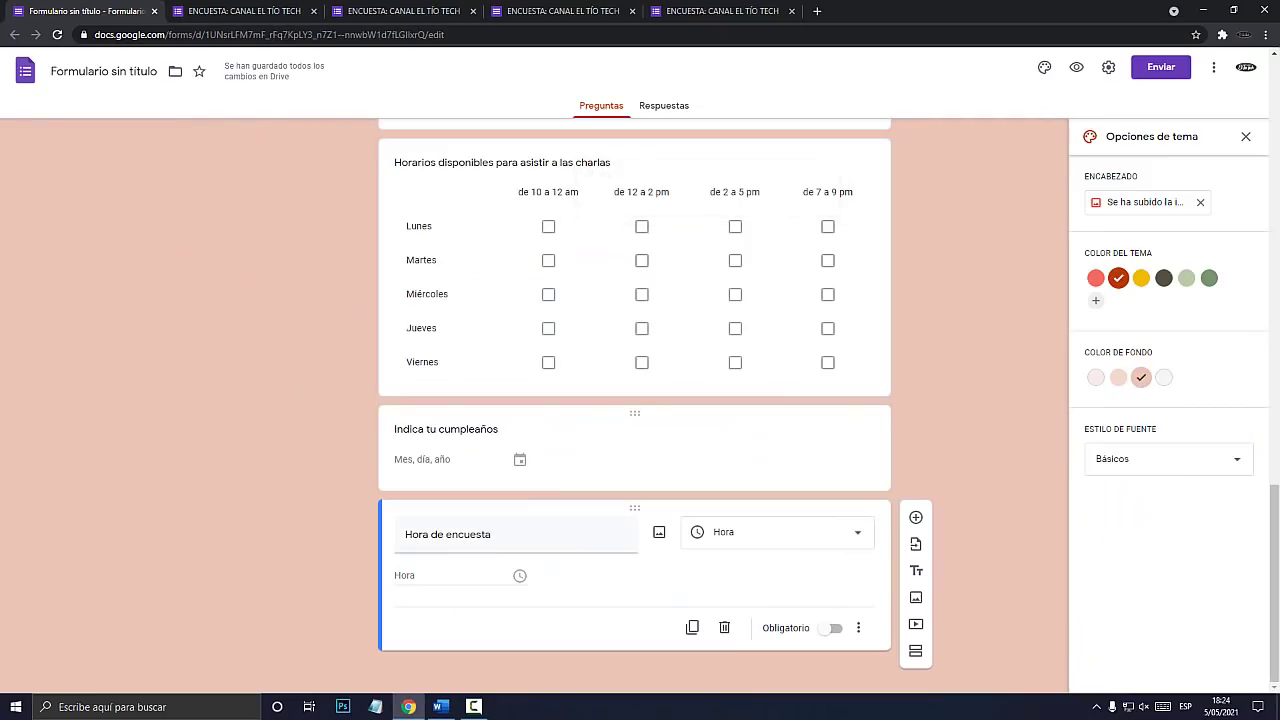
Step through the birthday, schedule, knowledge and satisfaction question cards.
left_click(509, 440)
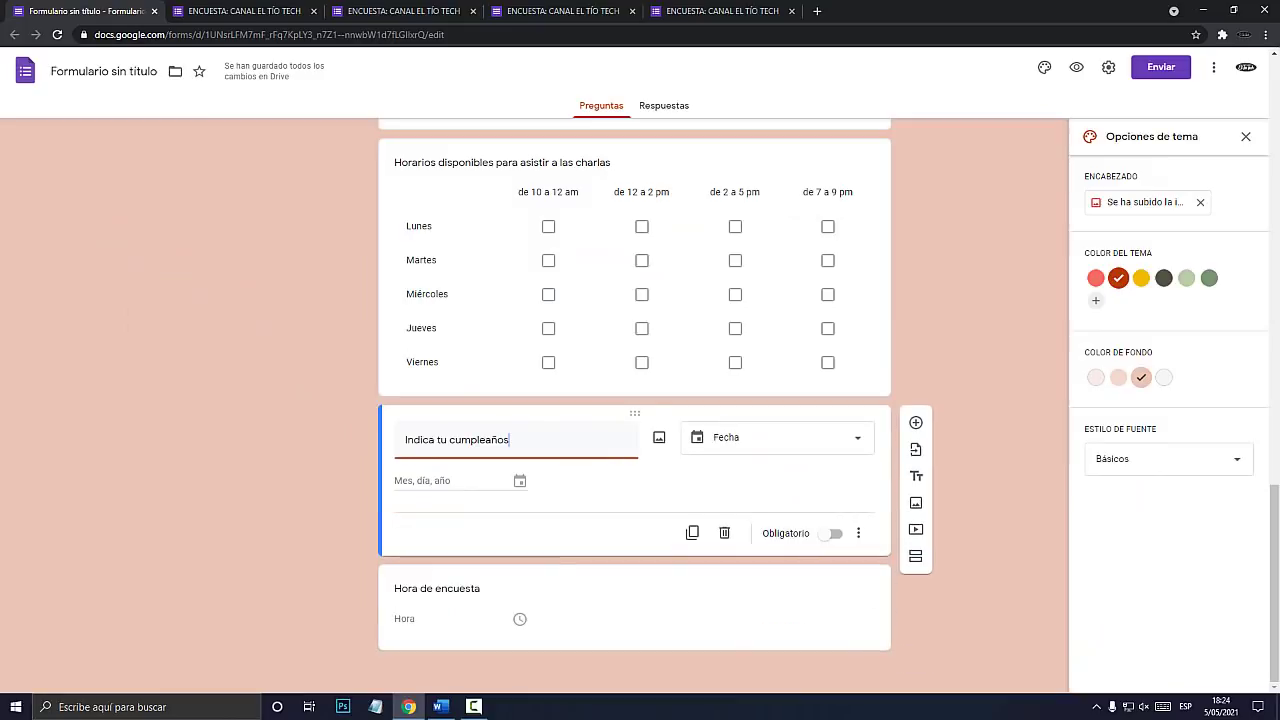
left_click(590, 376)
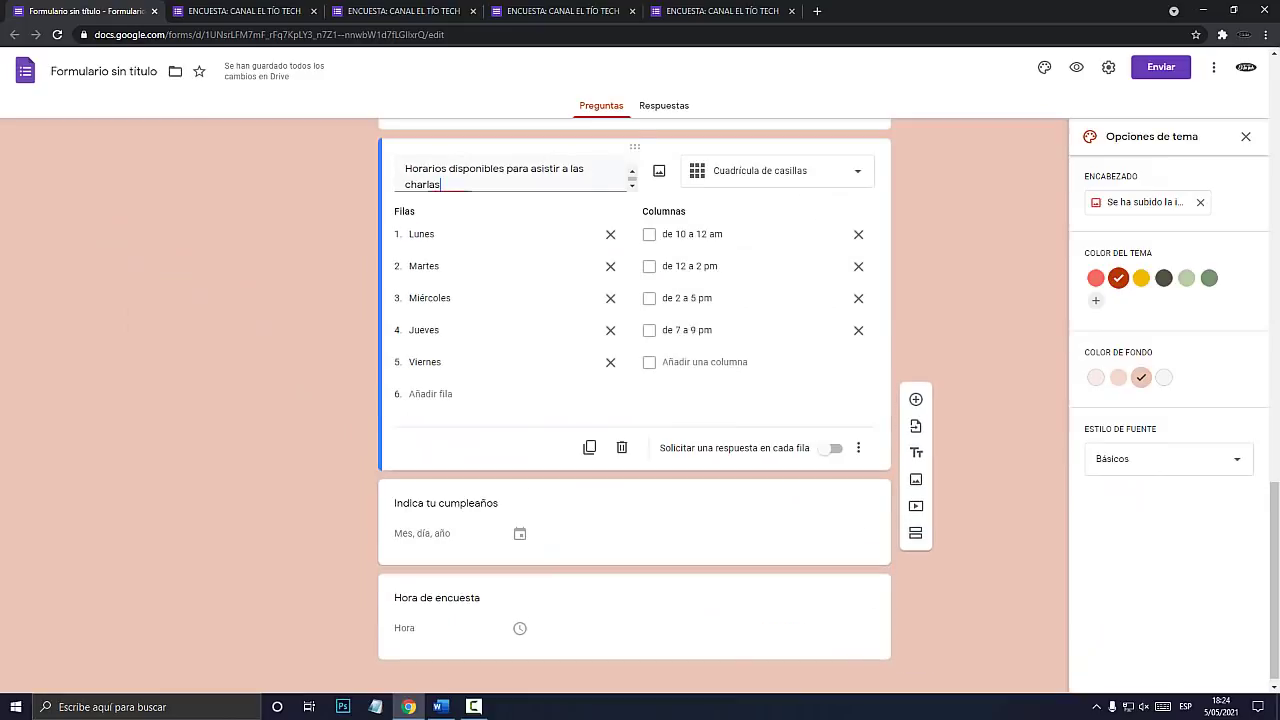
scroll(590, 447, "up", 6)
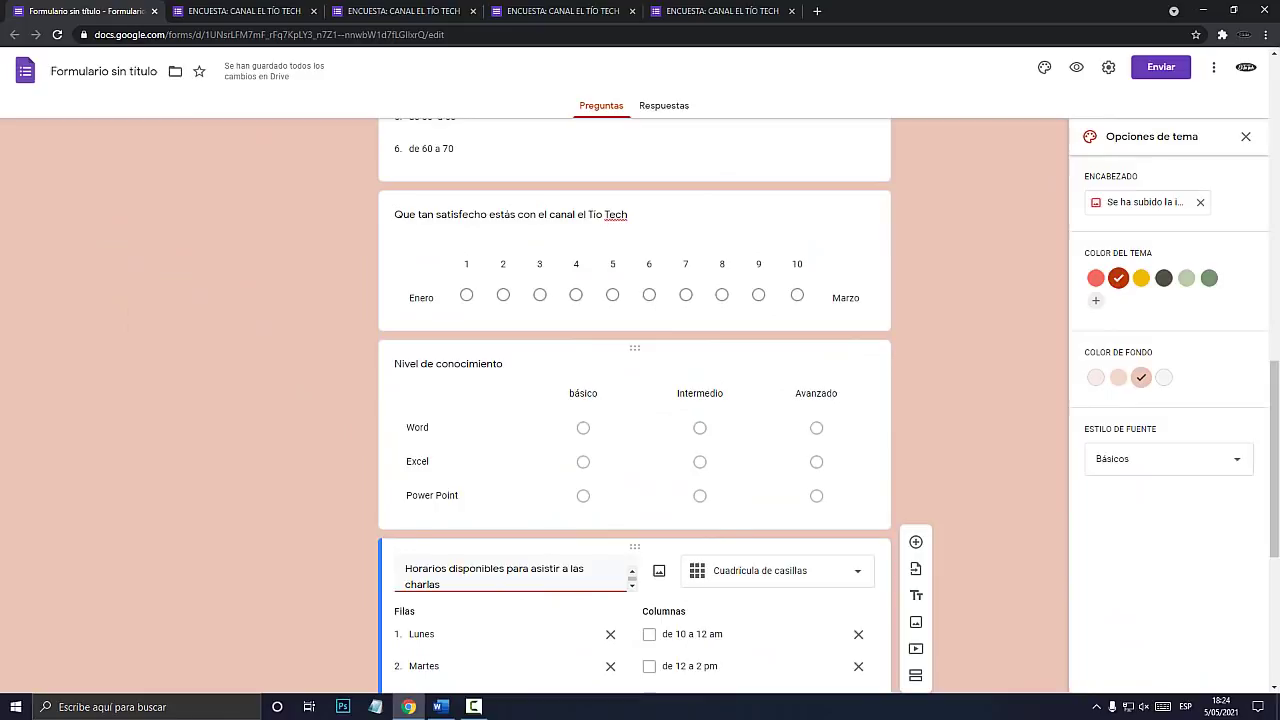
left_click(510, 385)
scroll(510, 385, "up", 4)
left_click(490, 490)
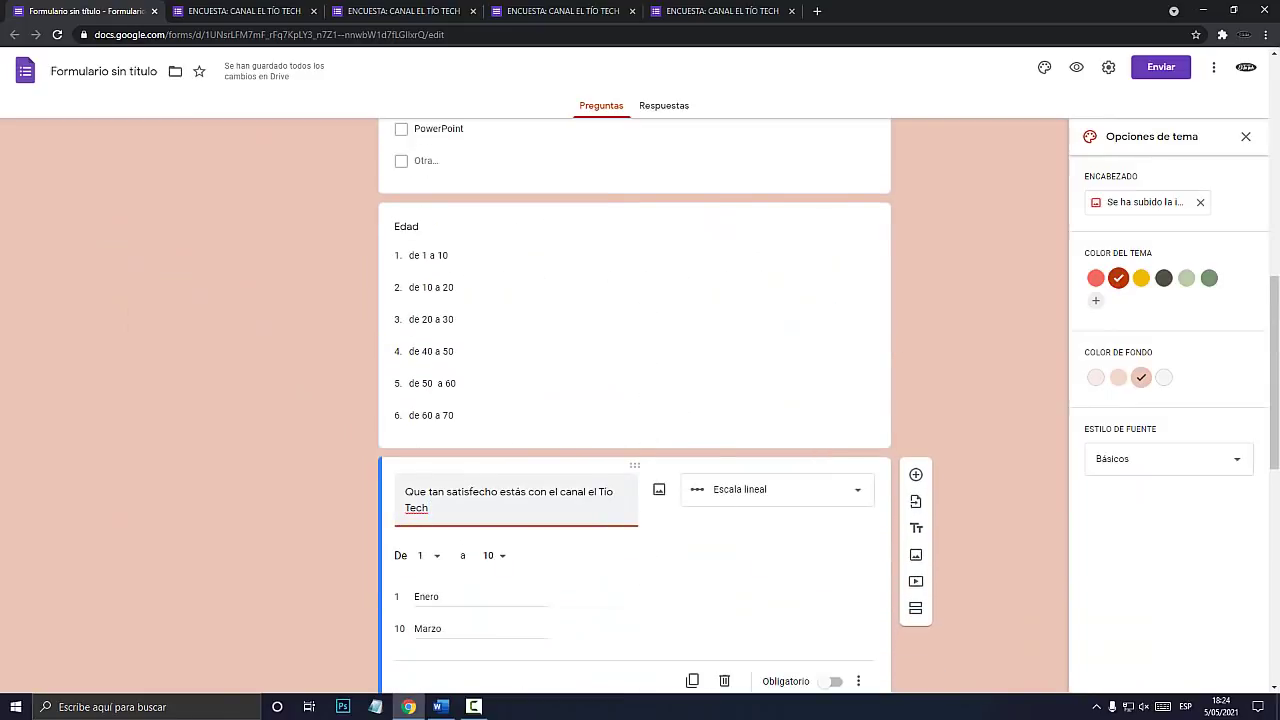
scroll(634, 400, "down", 4)
scroll(634, 400, "up", 6)
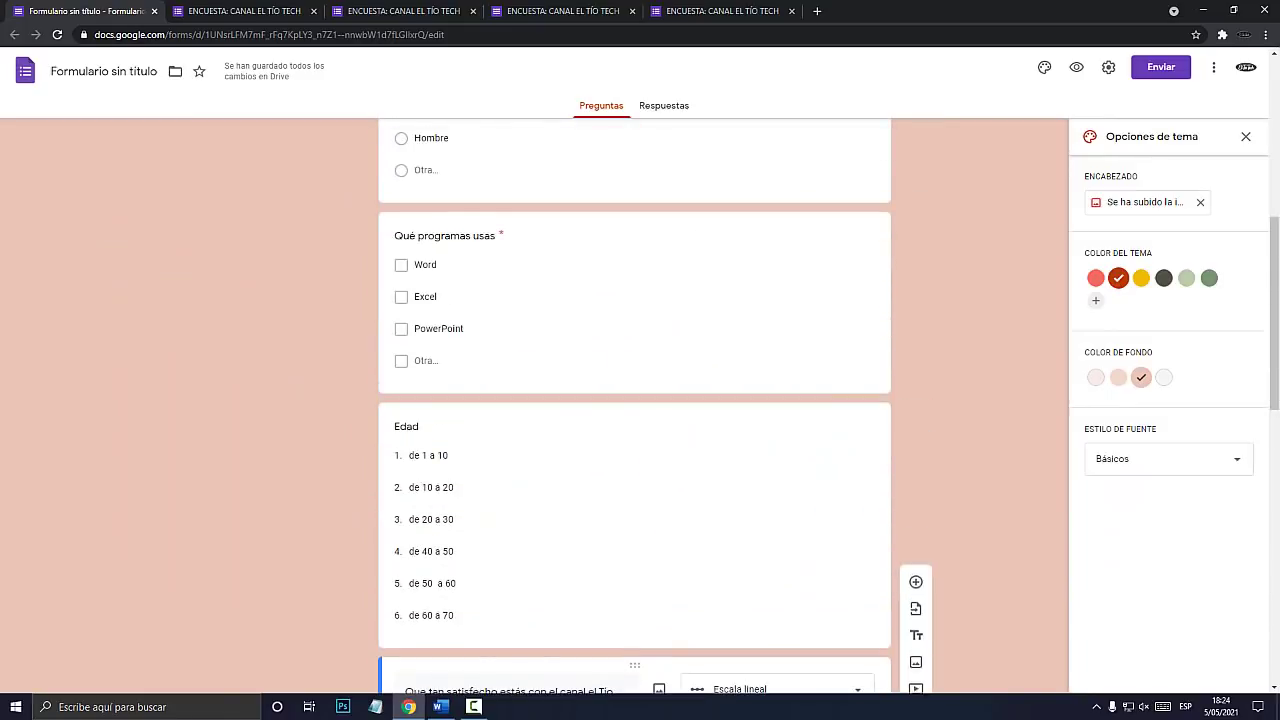
scroll(634, 400, "up", 5)
scroll(634, 400, "down", 5)
scroll(634, 400, "up", 4)
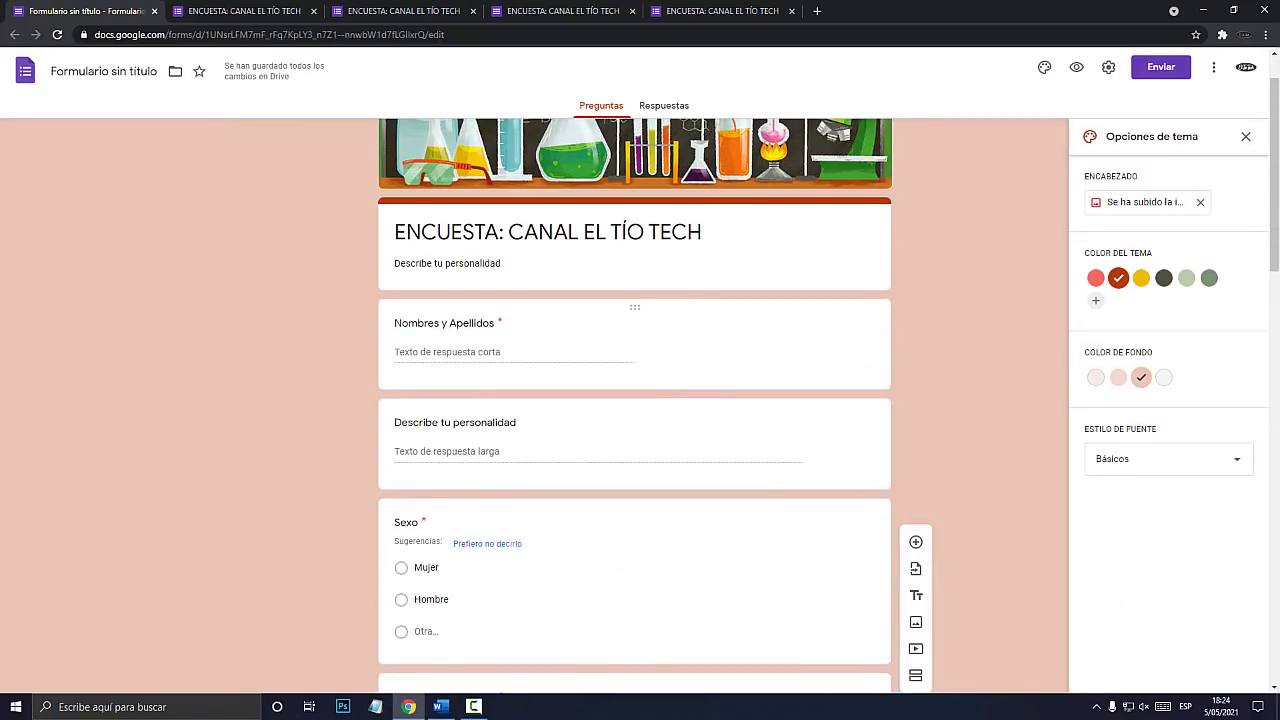
Delete 'y Apellidos' so the first question reads just 'Nombres'.
left_click(444, 323)
left_click_drag(505, 333, 452, 333)
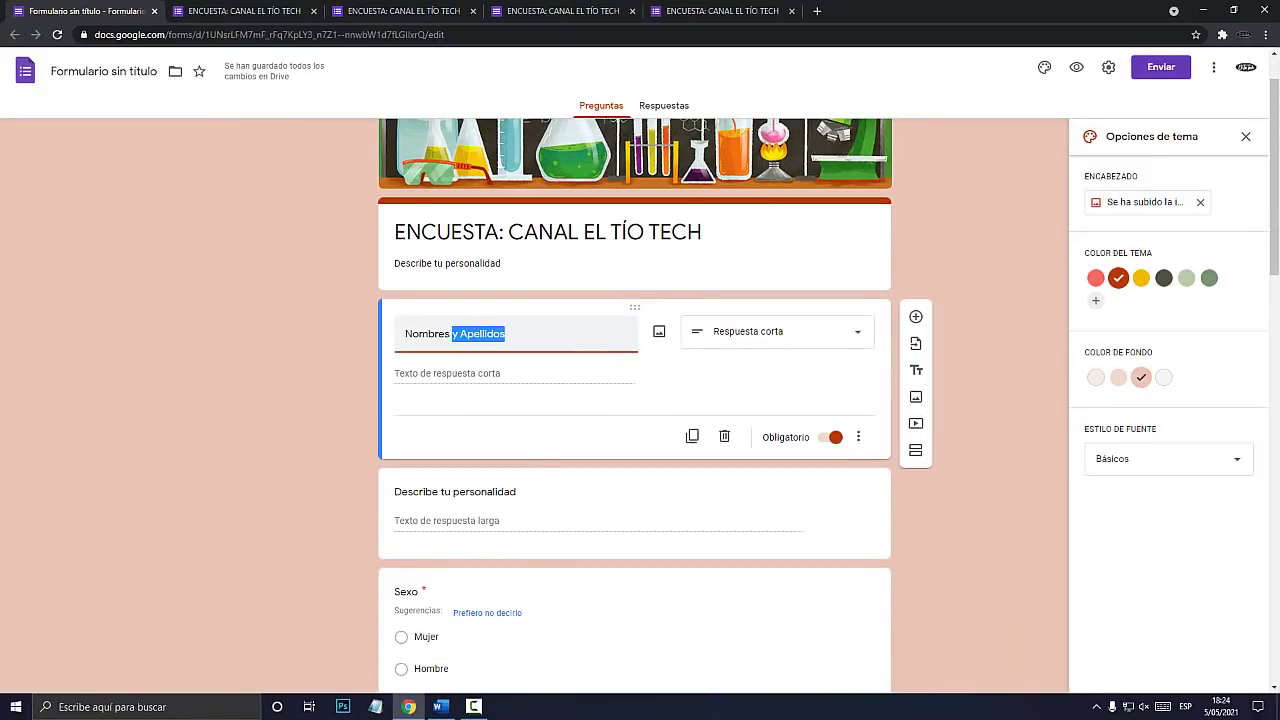
key("BackSpace")
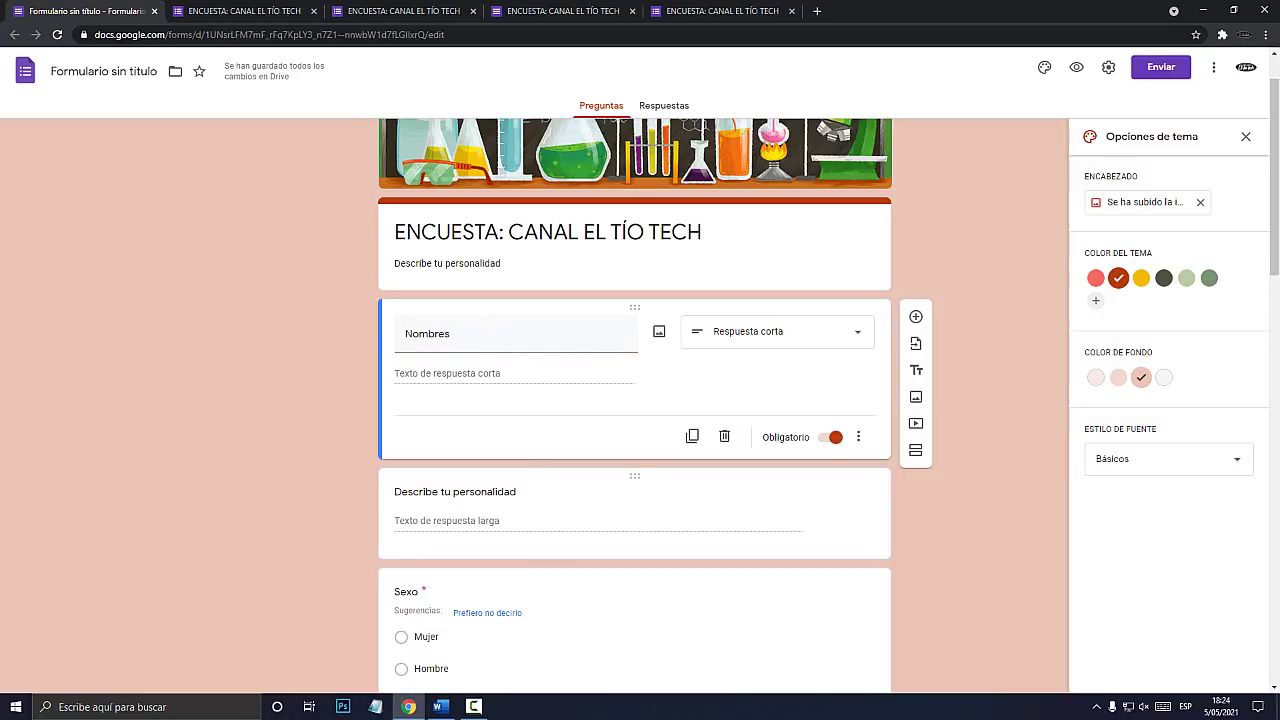
key("super+plus")
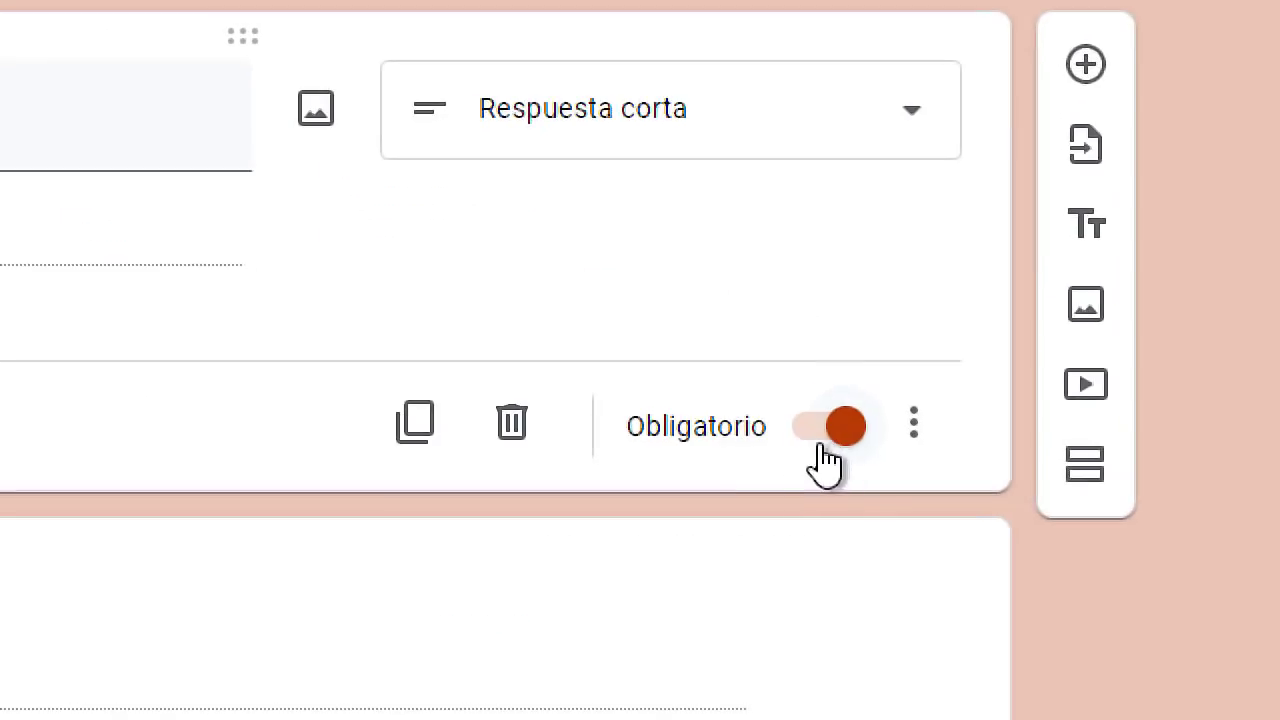
key("super+Escape")
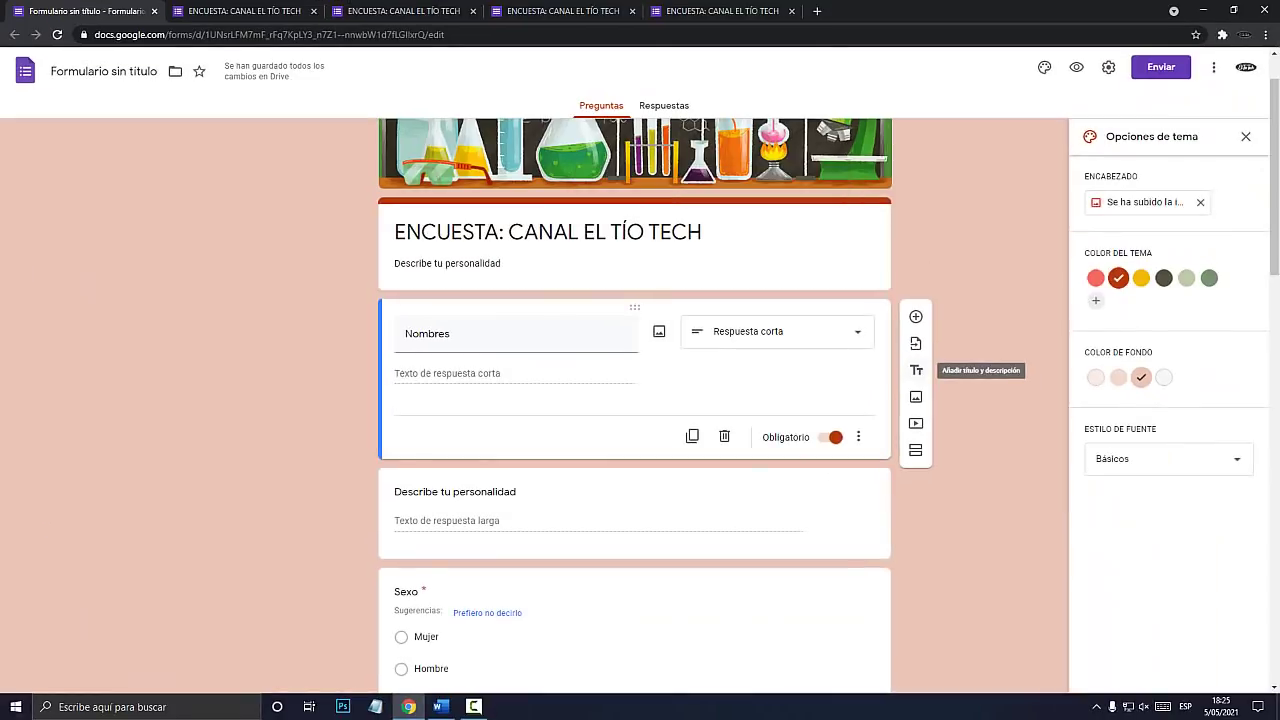
Add a 'DEMUESTRA TU CONOCIMIENTO' title block and drag it just above Qué programas usas.
left_click(913, 368)
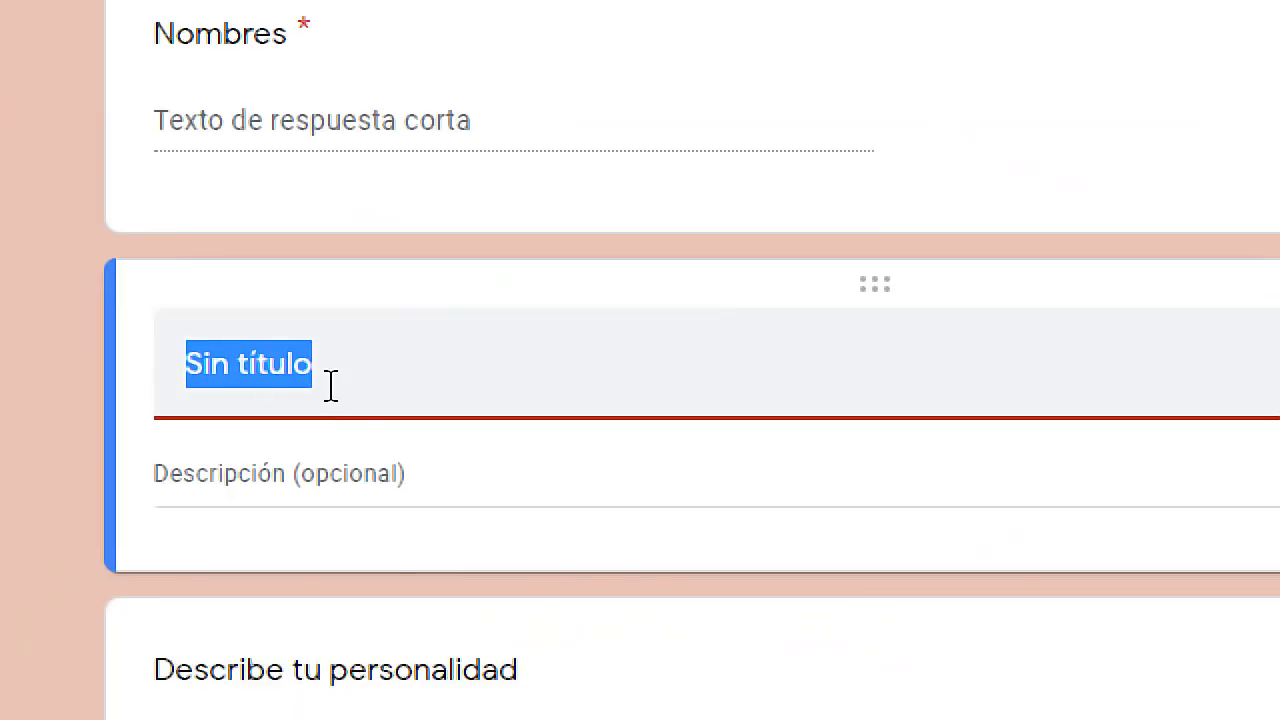
type("DEMUESTRA TU ")
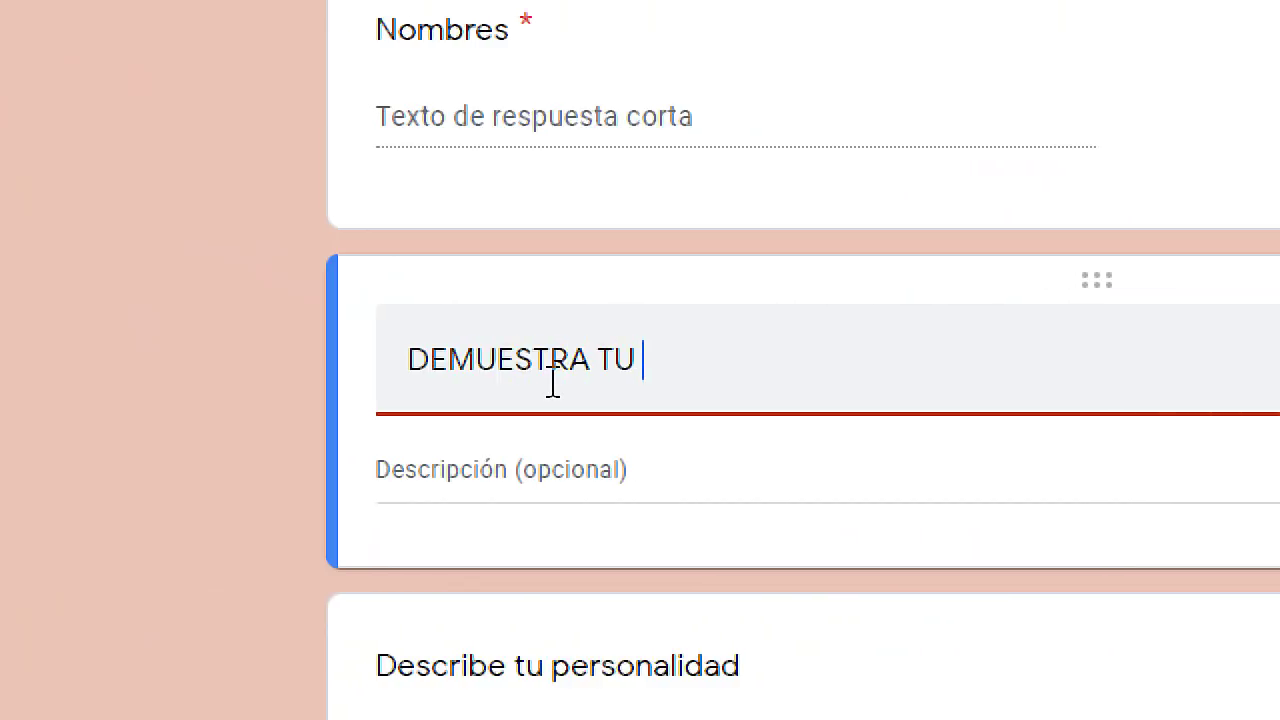
type("CONOCIMIENTO")
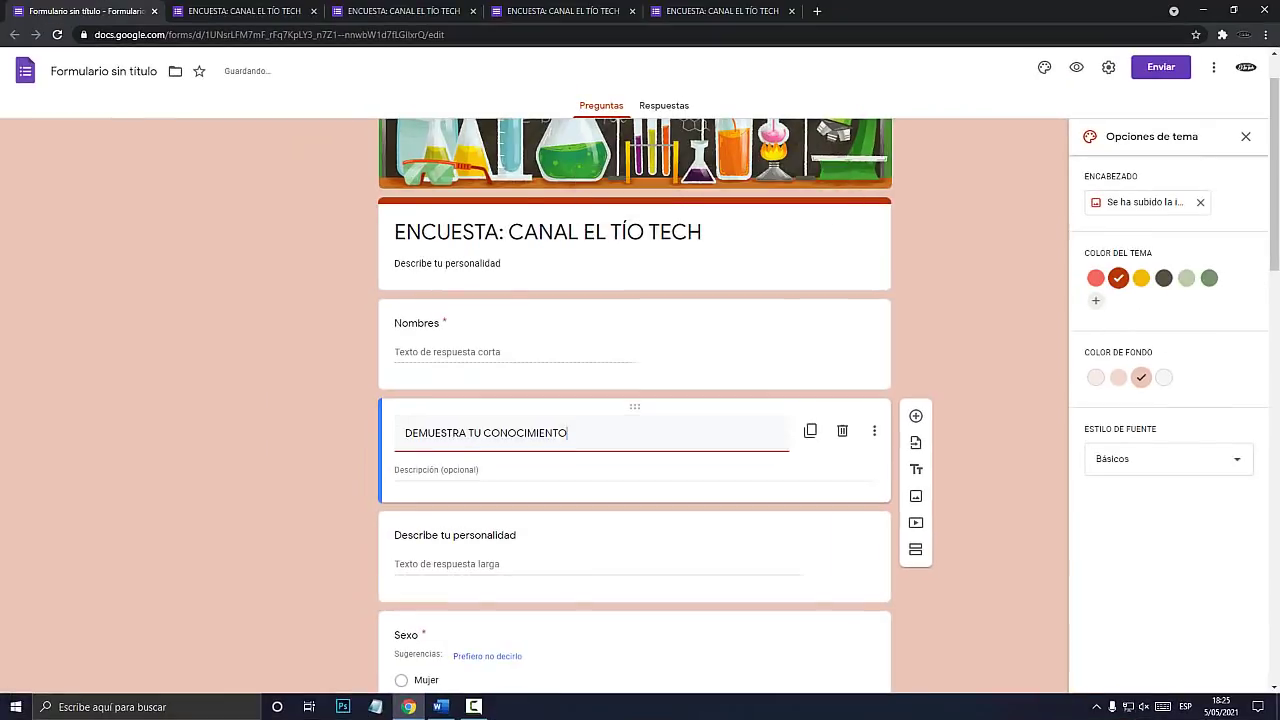
scroll(305, 383, "down", 5)
scroll(634, 400, "up", 5)
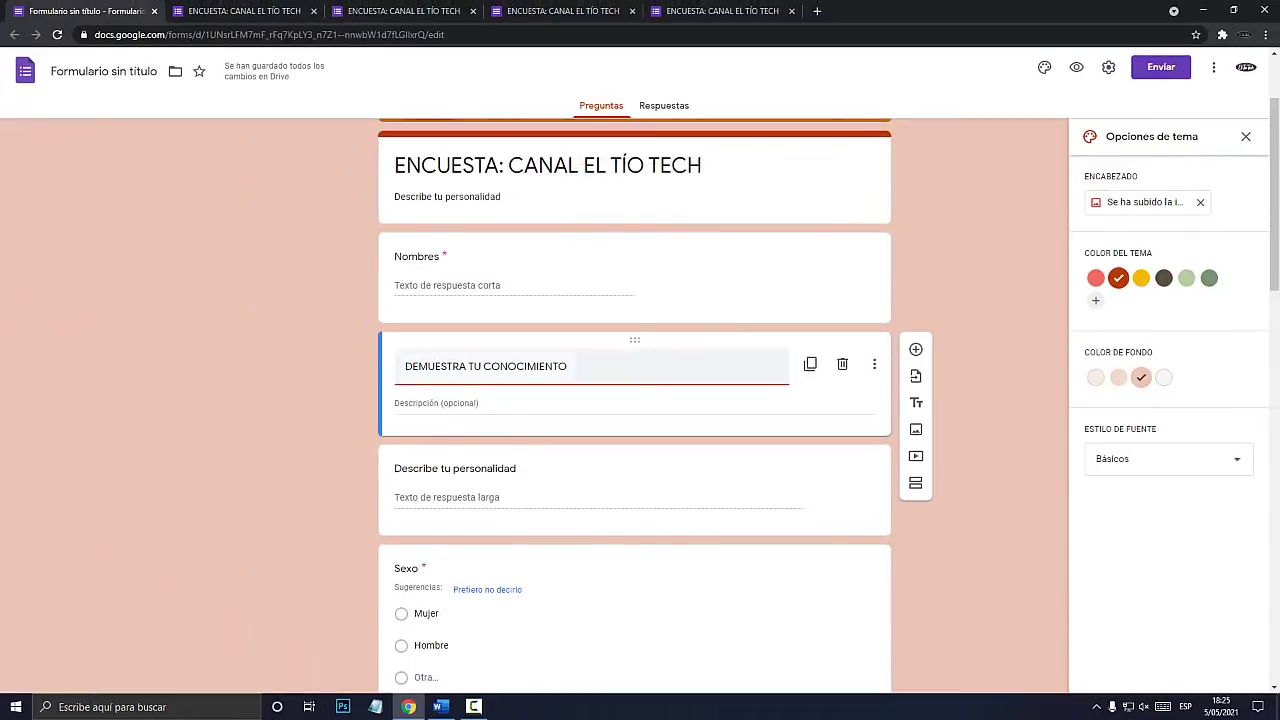
left_click_drag(628, 344, 629, 719)
left_click_drag(634, 657, 634, 360)
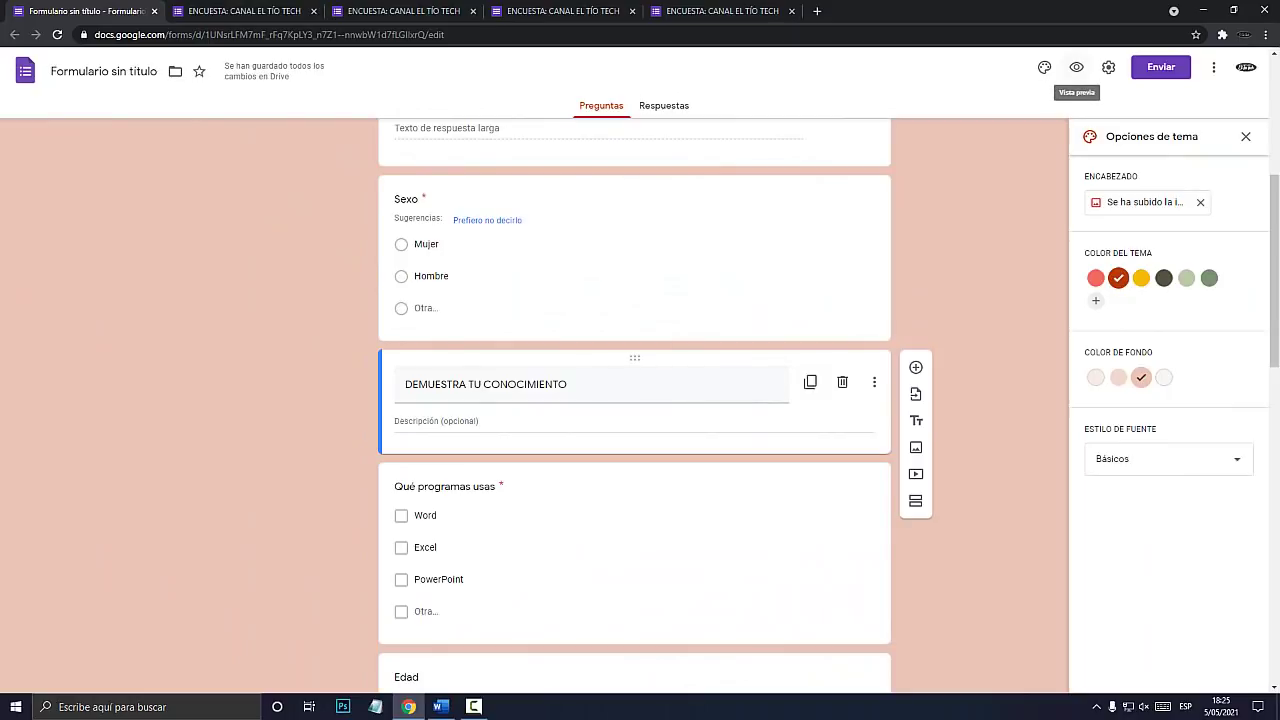
key("super+plus")
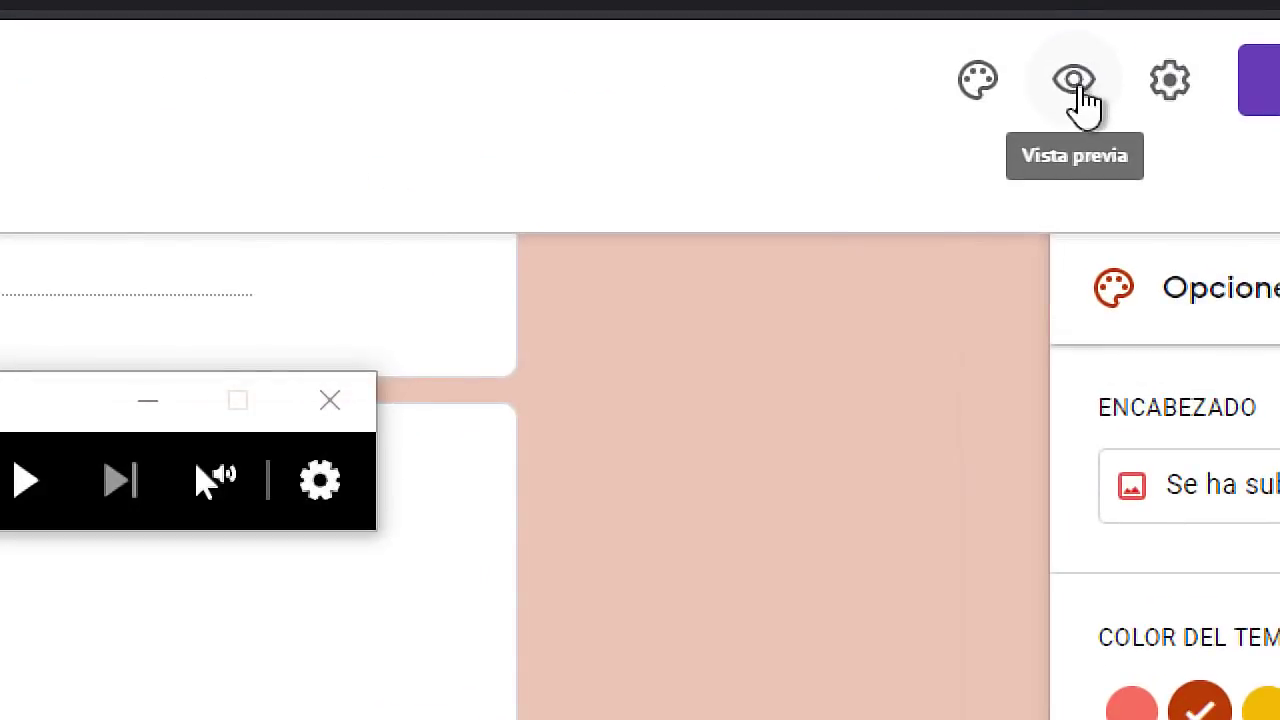
Preview the form to confirm the new heading appears before Qué programas usas, then return to editing.
key("super+Escape")
left_click(1076, 67)
scroll(635, 370, "down", 2)
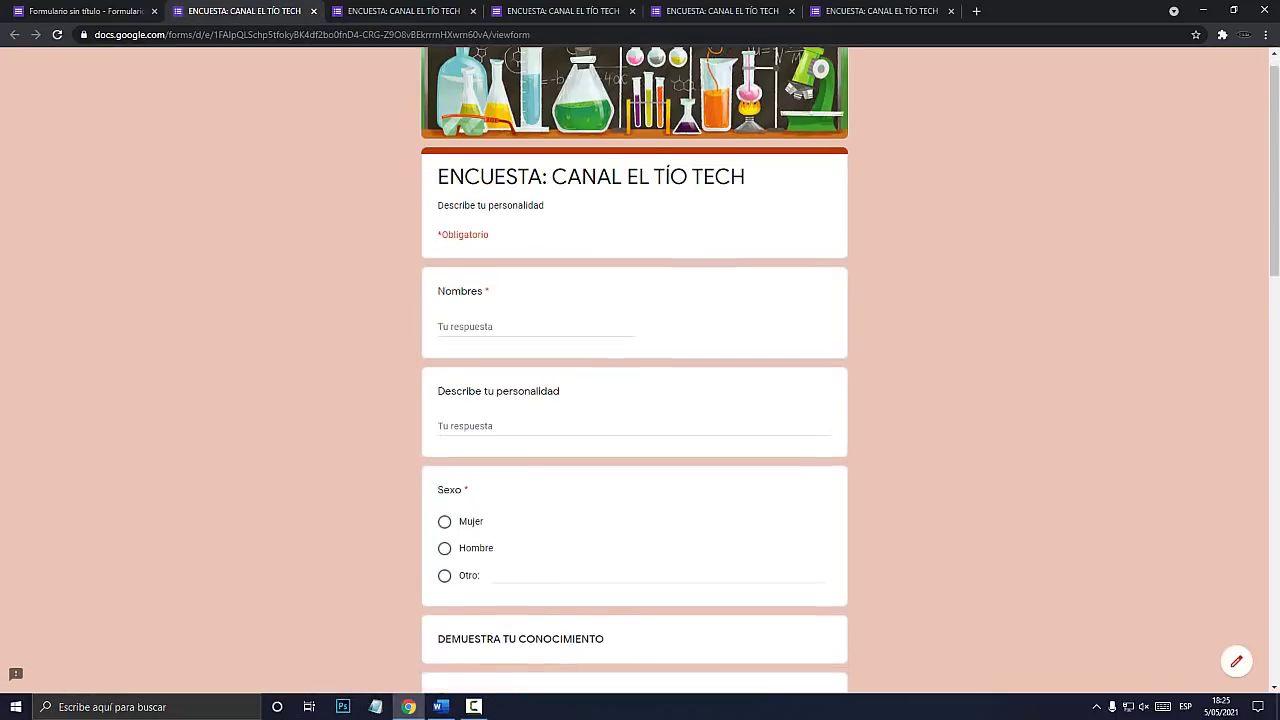
scroll(635, 370, "down", 1)
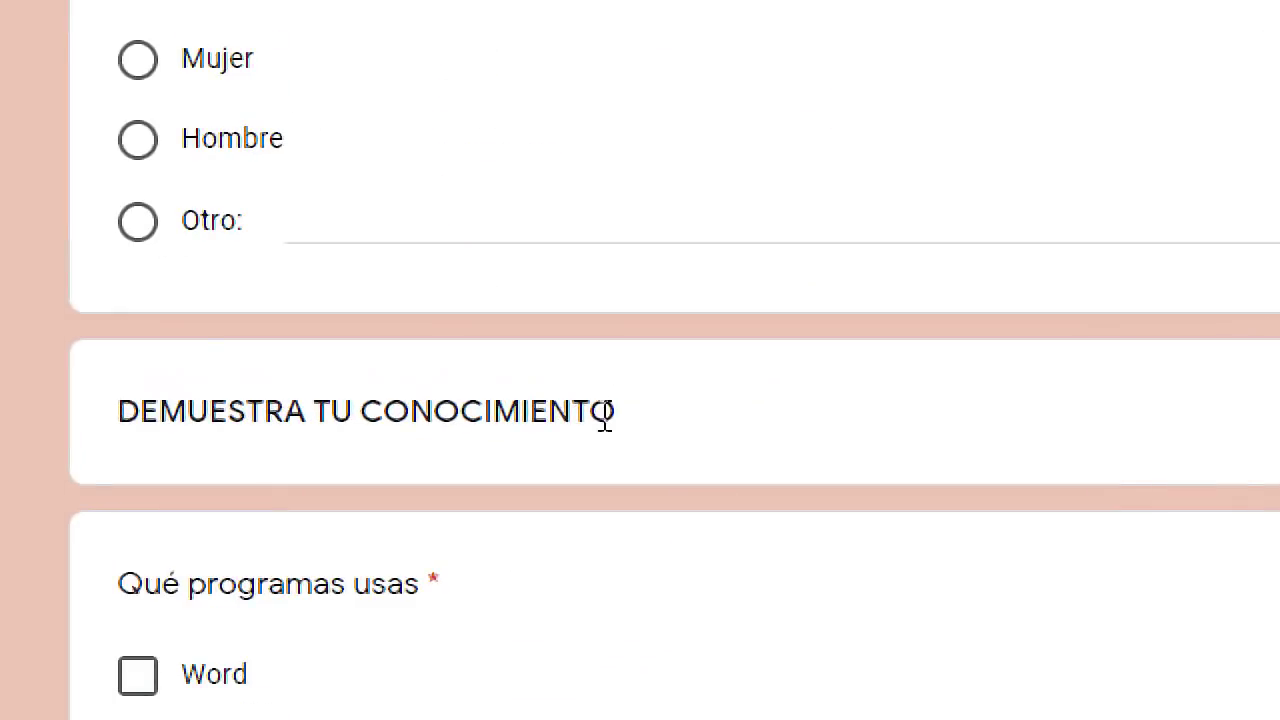
left_click_drag(604, 396, 462, 397)
left_click_drag(191, 411, 105, 413)
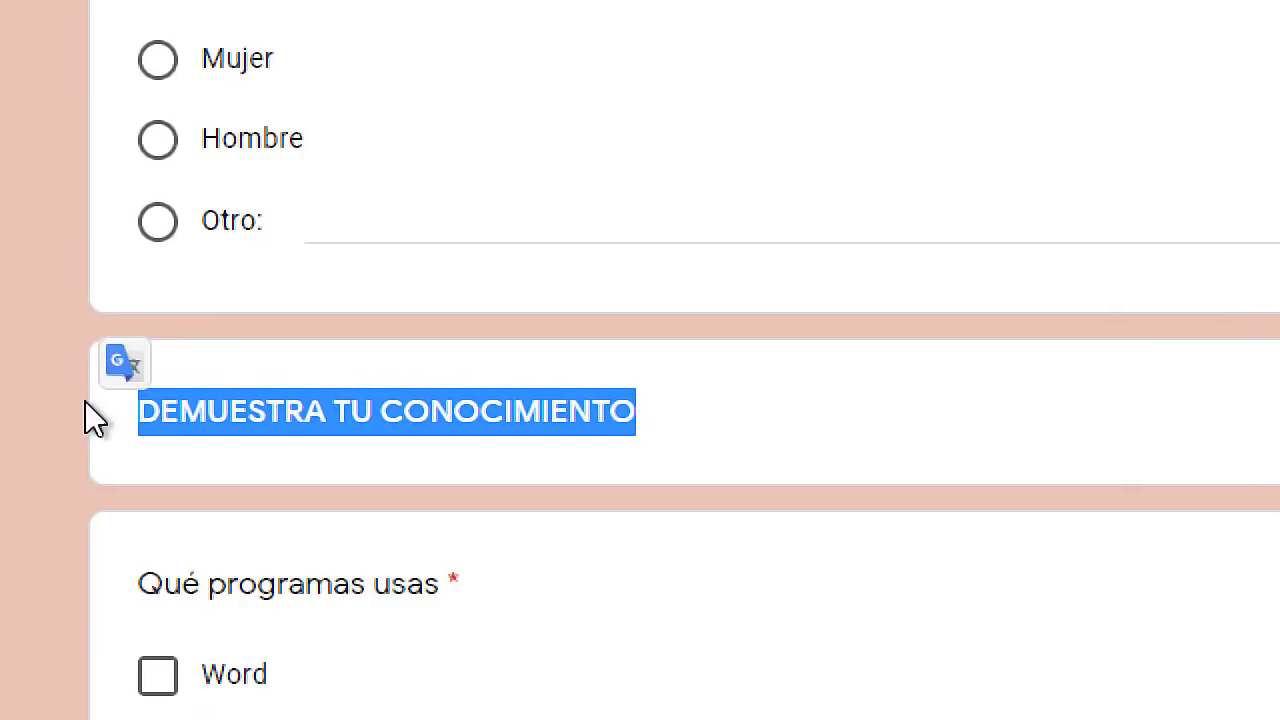
left_click(81, 457)
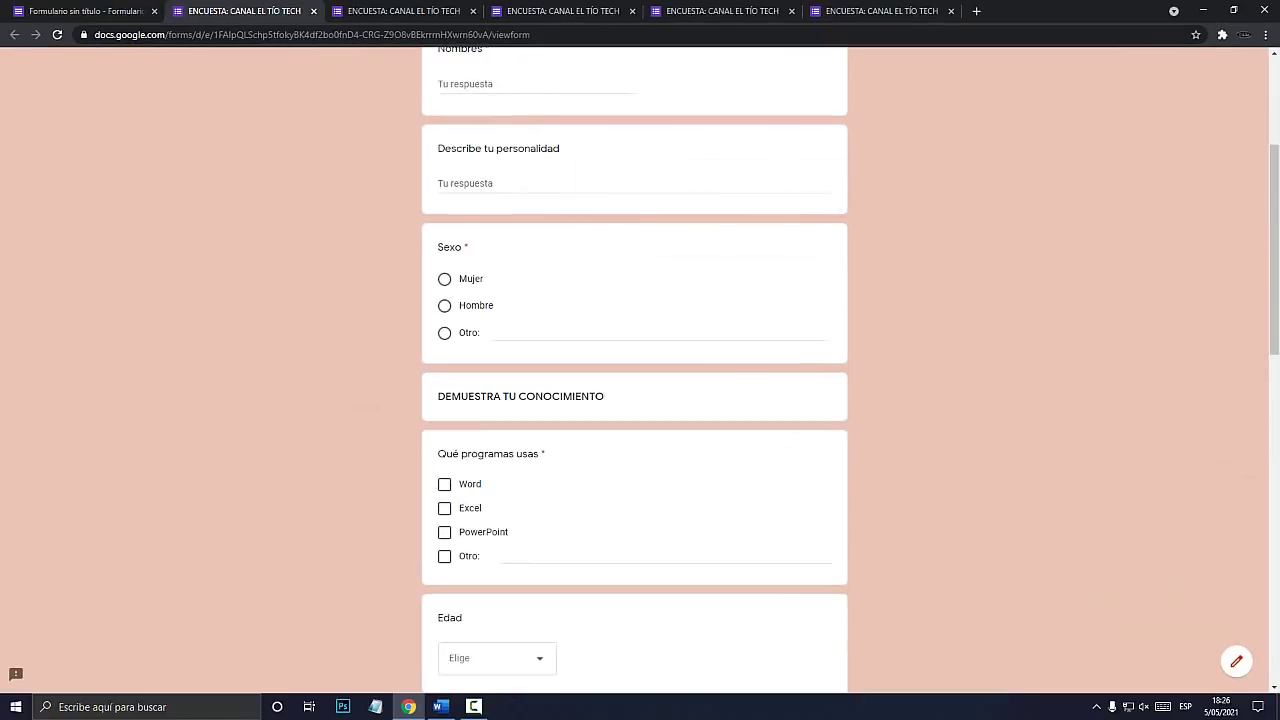
left_click_drag(437, 397, 625, 397)
left_click(85, 11)
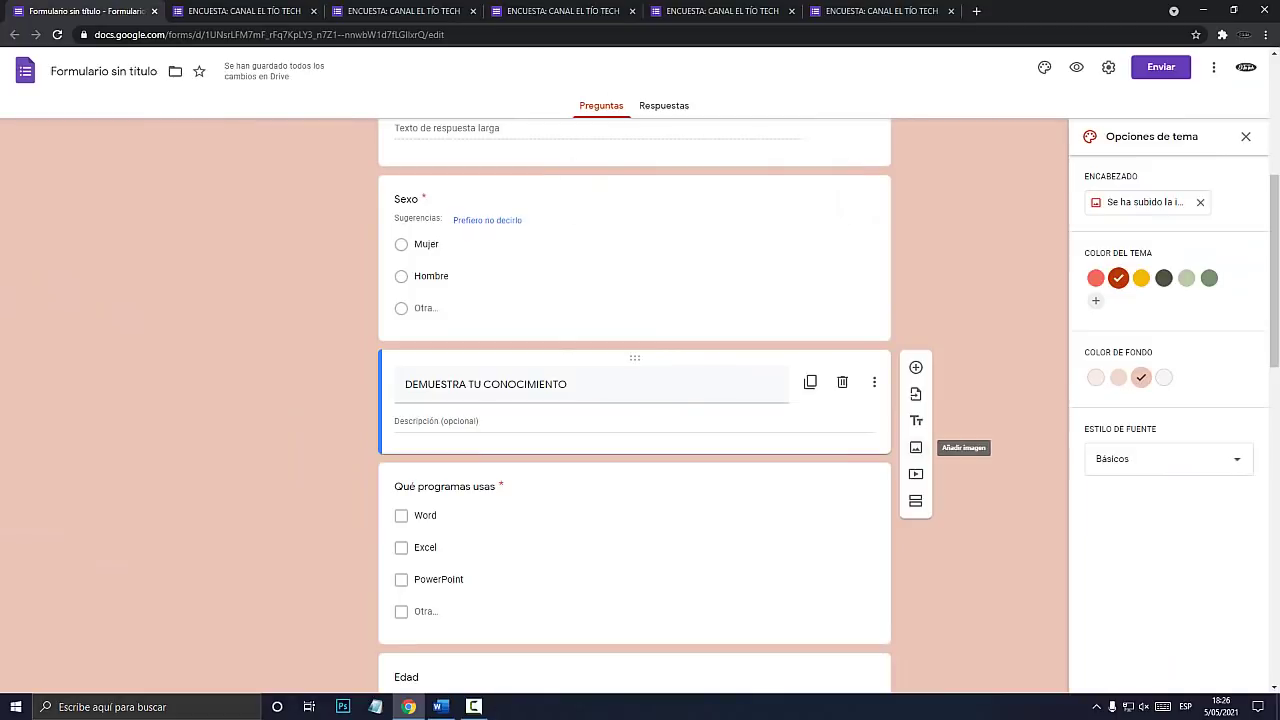
Insert the first Dec 10, 2017 motorcycle photo from Google Photos into the form.
left_click(915, 447)
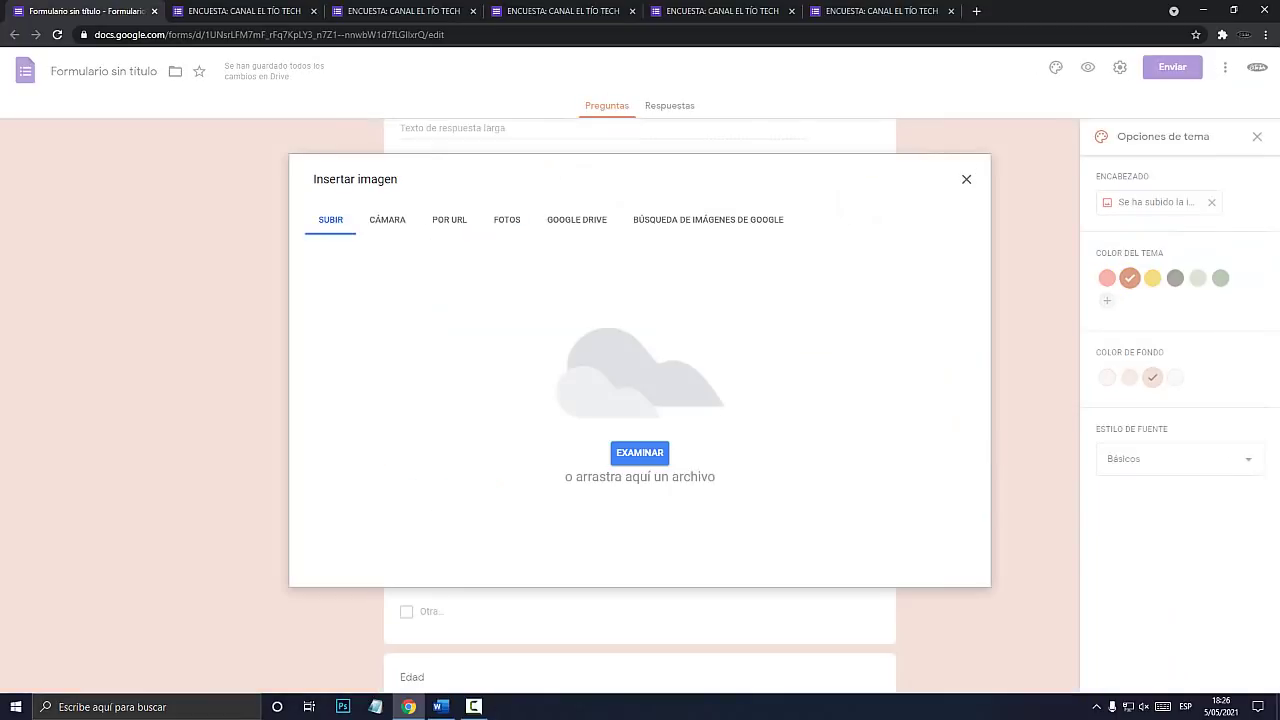
left_click(387, 220)
left_click(449, 220)
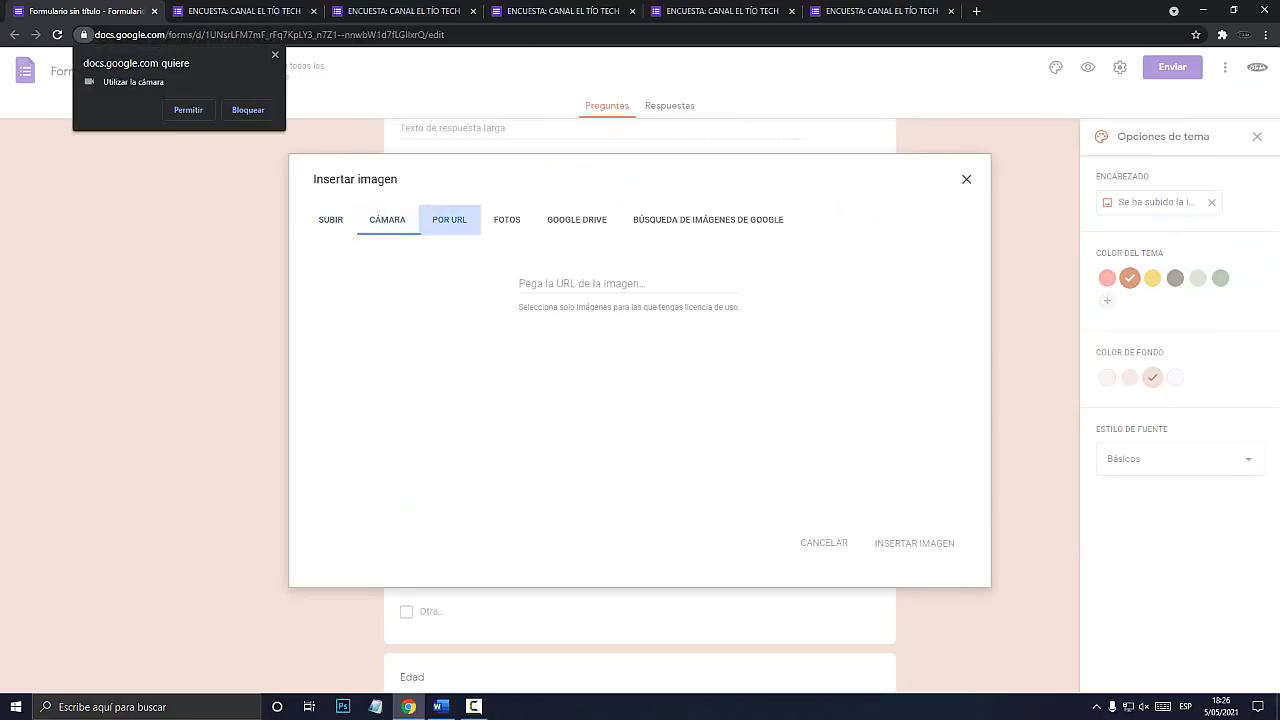
left_click(275, 54)
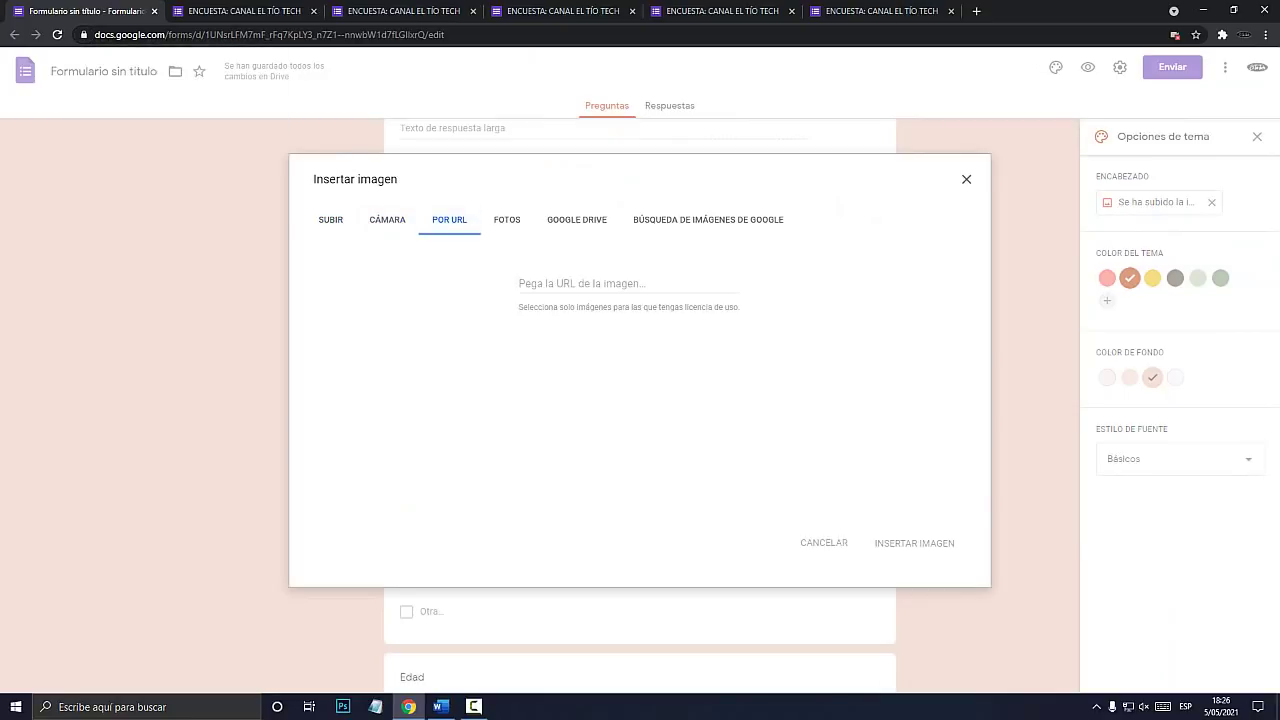
left_click(507, 219)
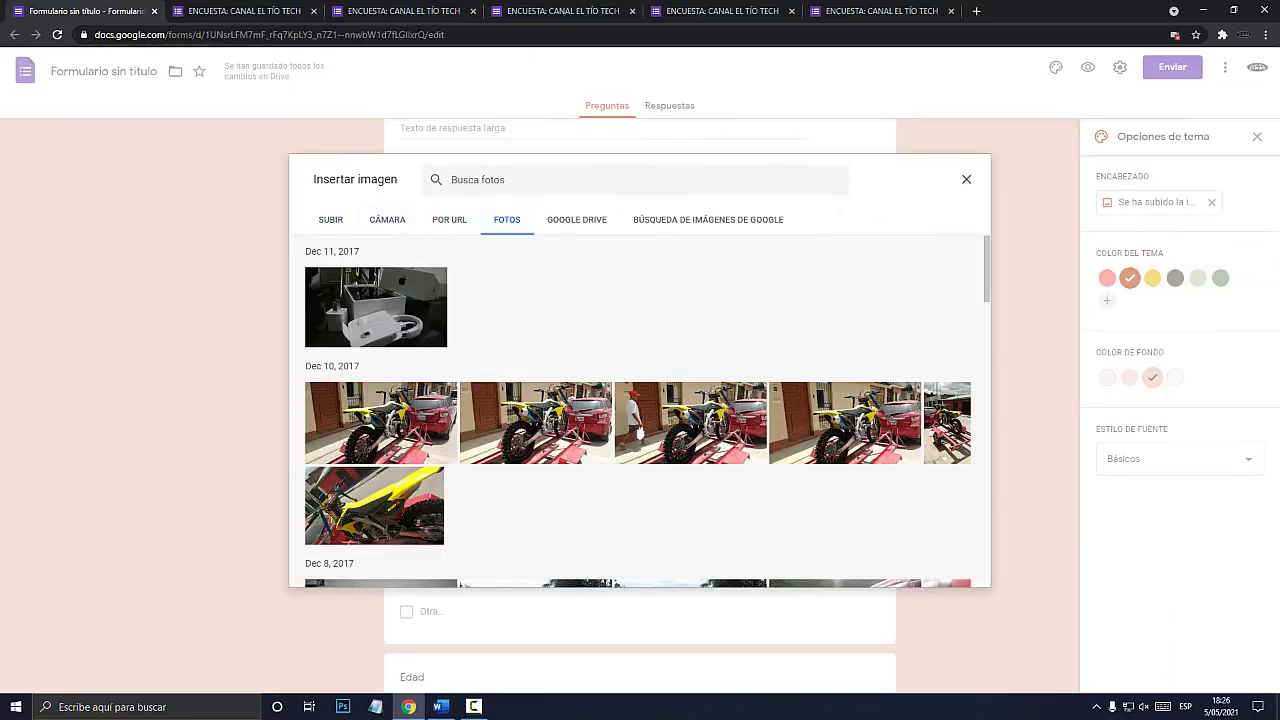
left_click(381, 423)
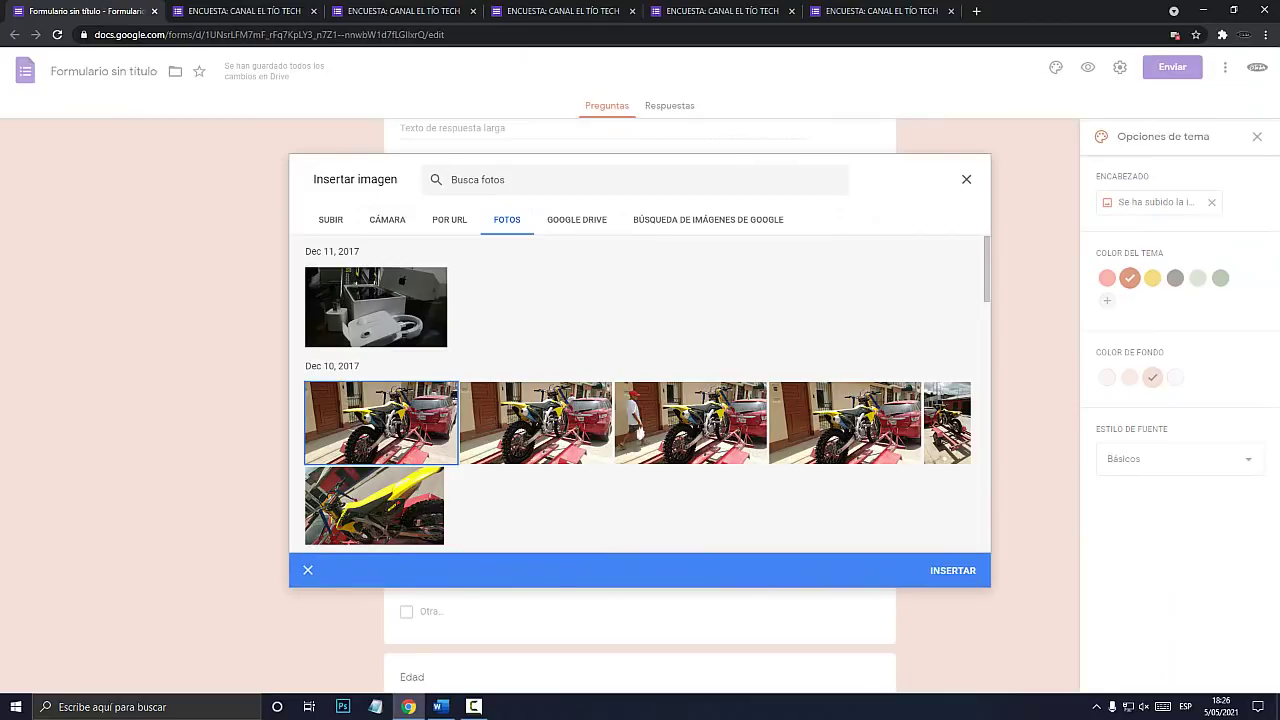
left_click(966, 180)
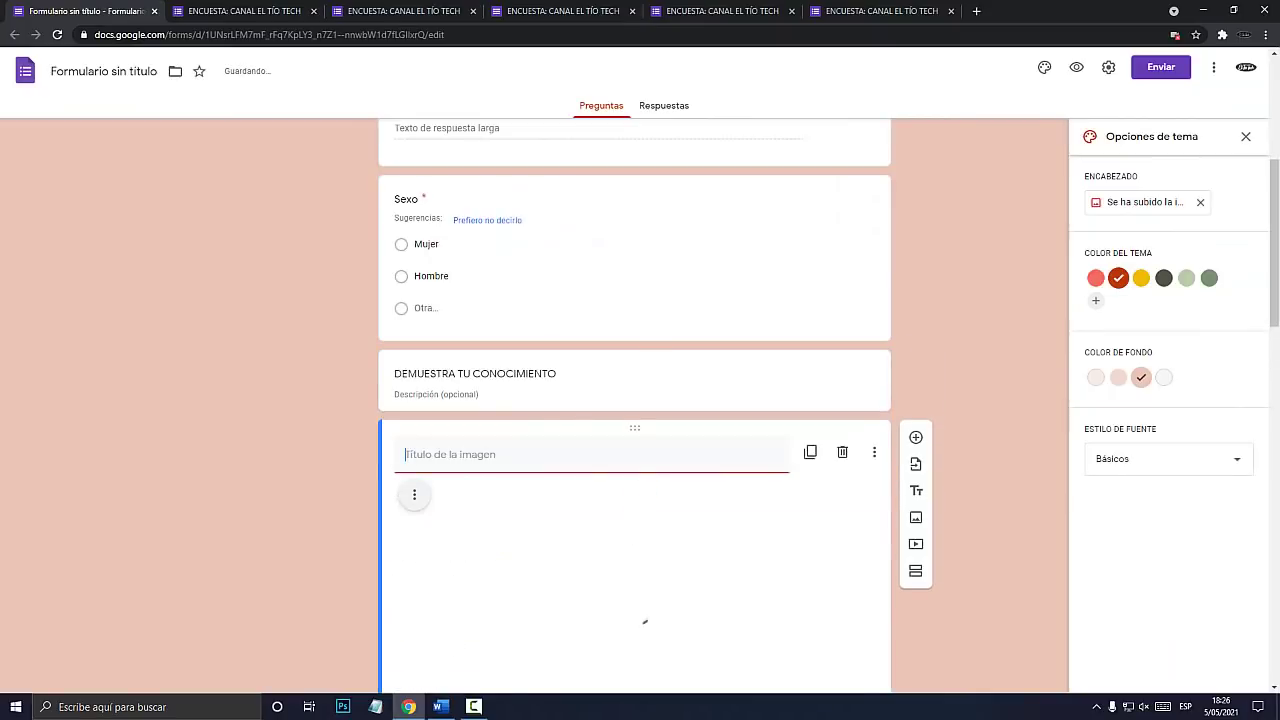
scroll(634, 405, "down", 2)
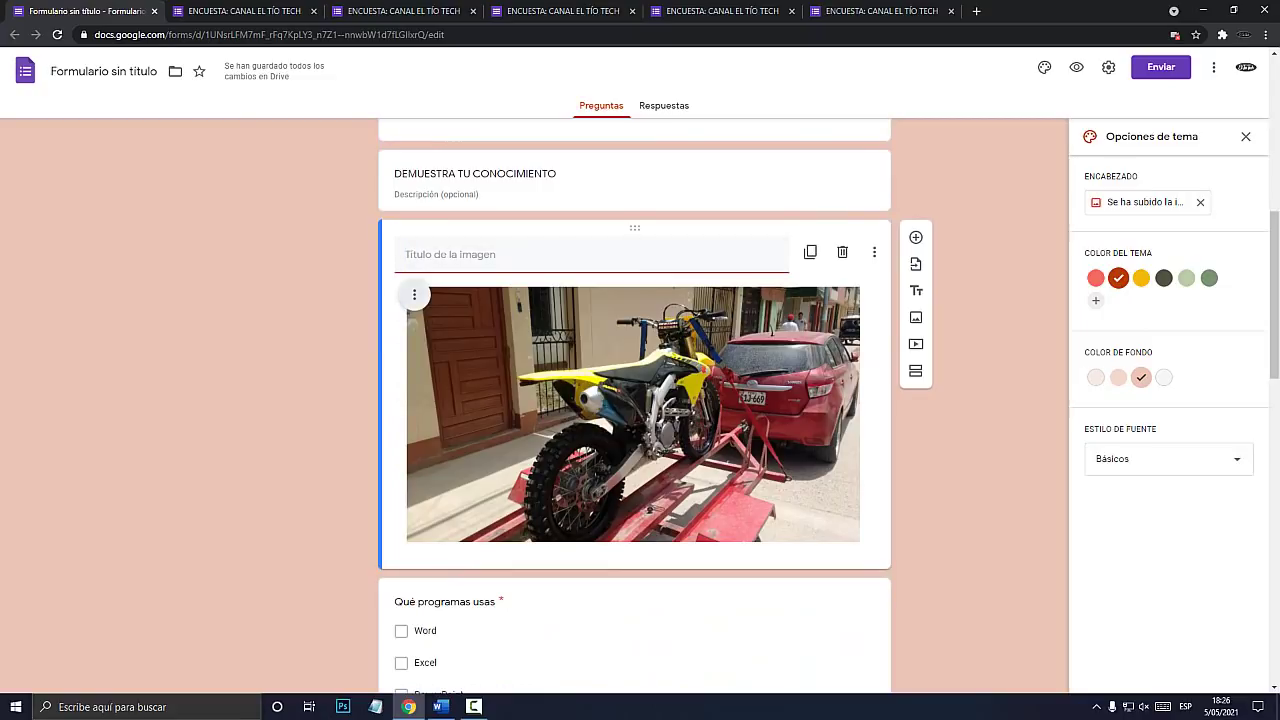
left_click(414, 294)
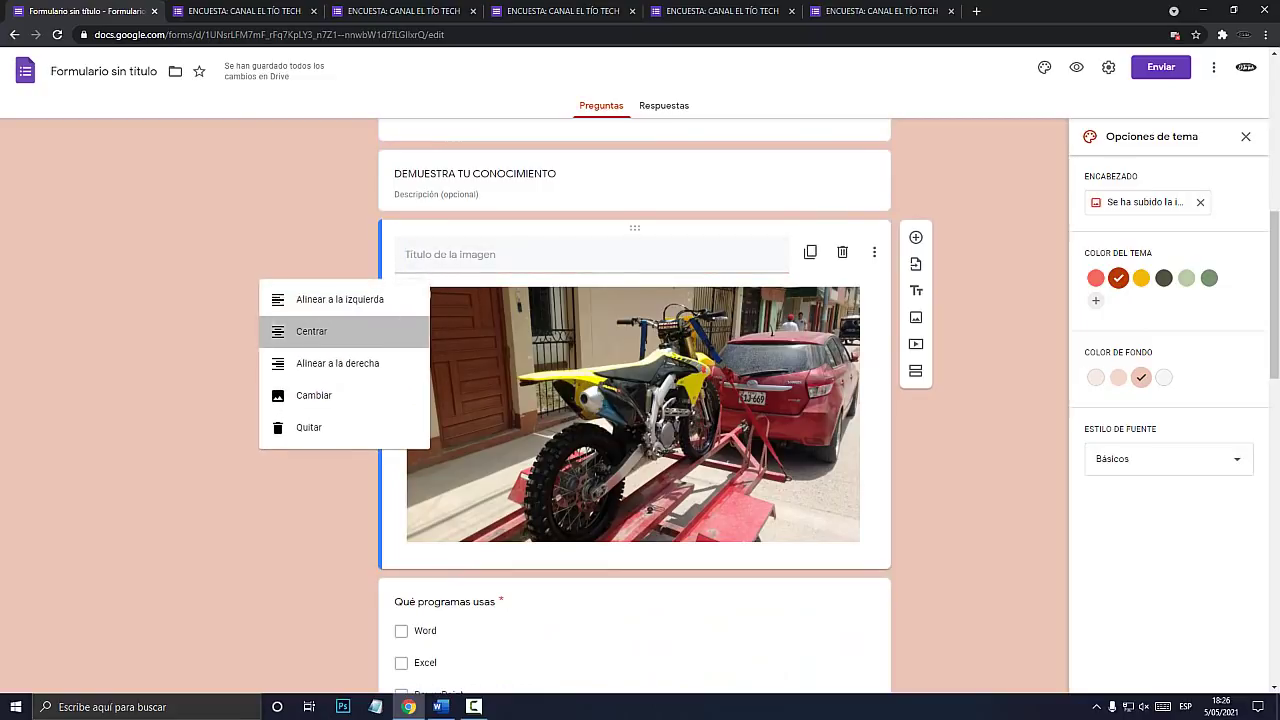
left_click(311, 331)
left_click(414, 294)
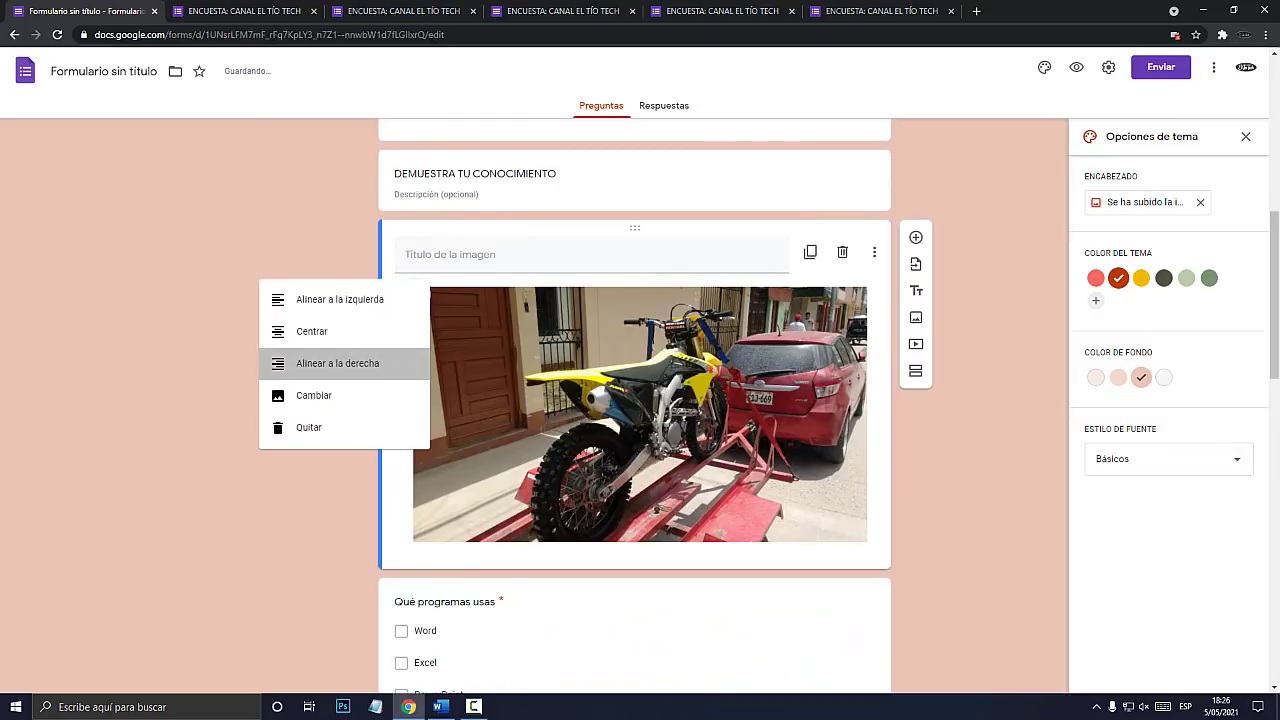
left_click(337, 363)
left_click(414, 294)
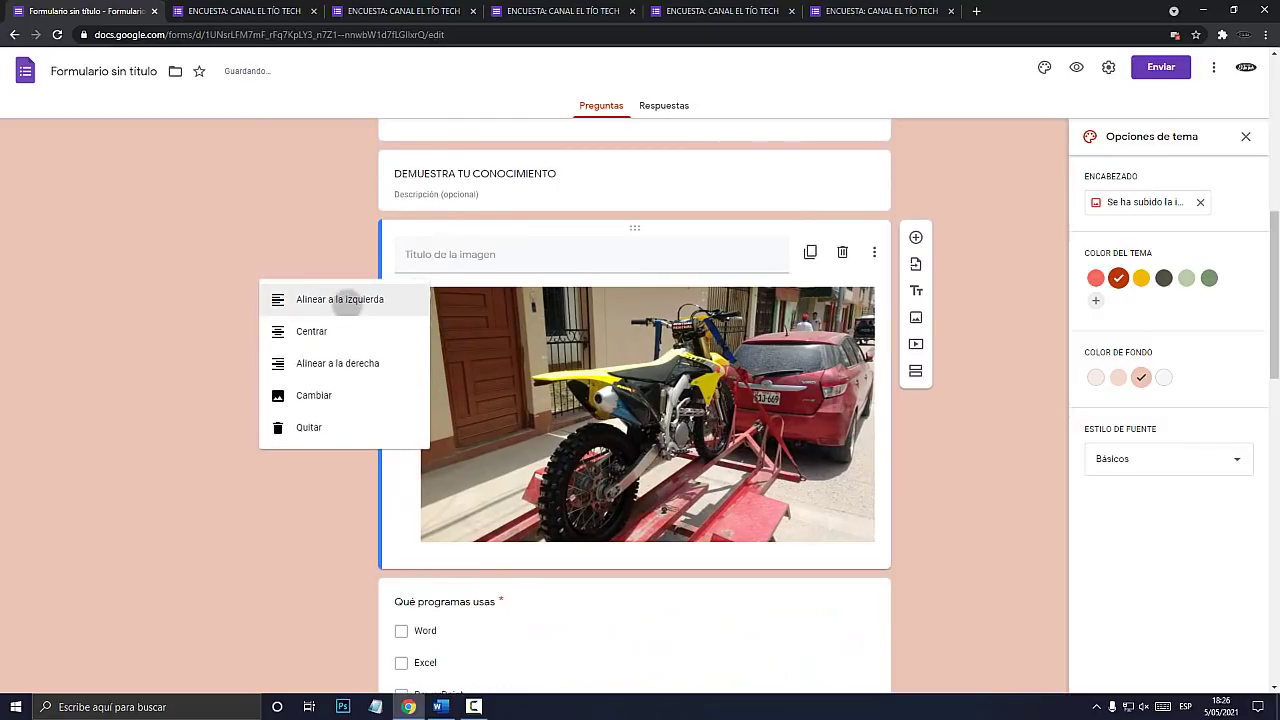
left_click(330, 297)
left_click(414, 294)
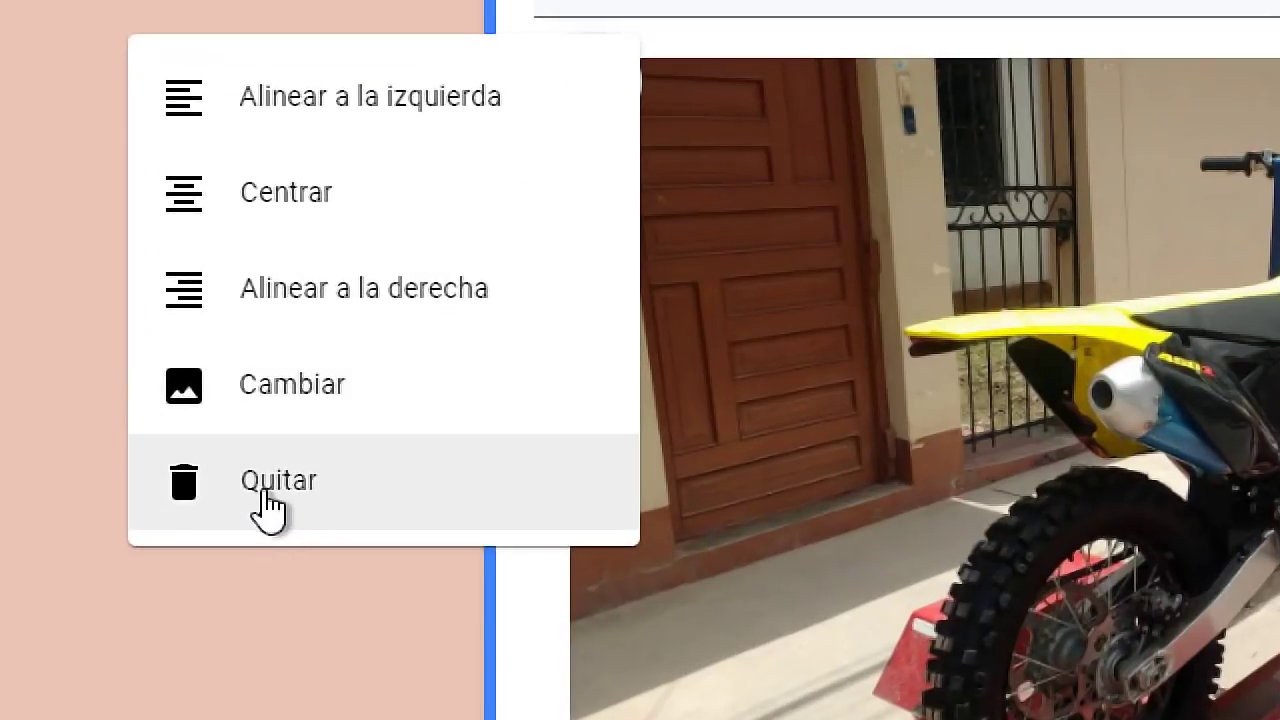
key("super+Escape")
key("Escape")
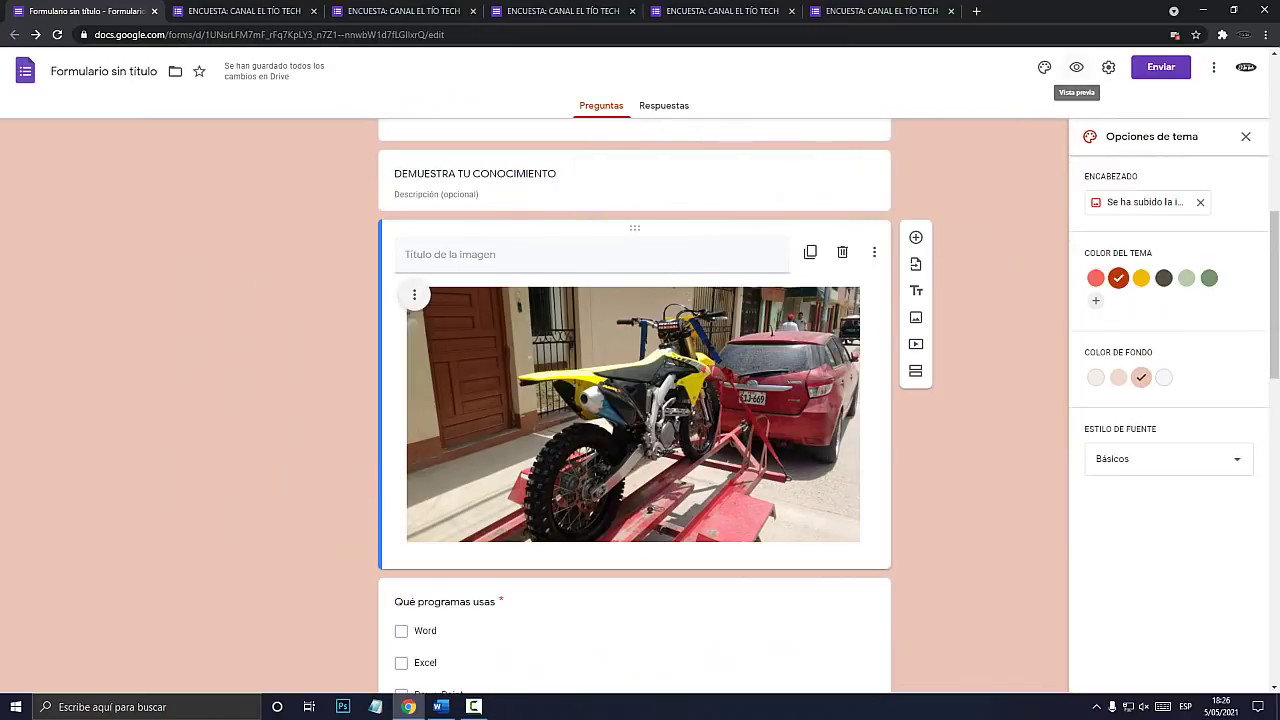
key("super+plus")
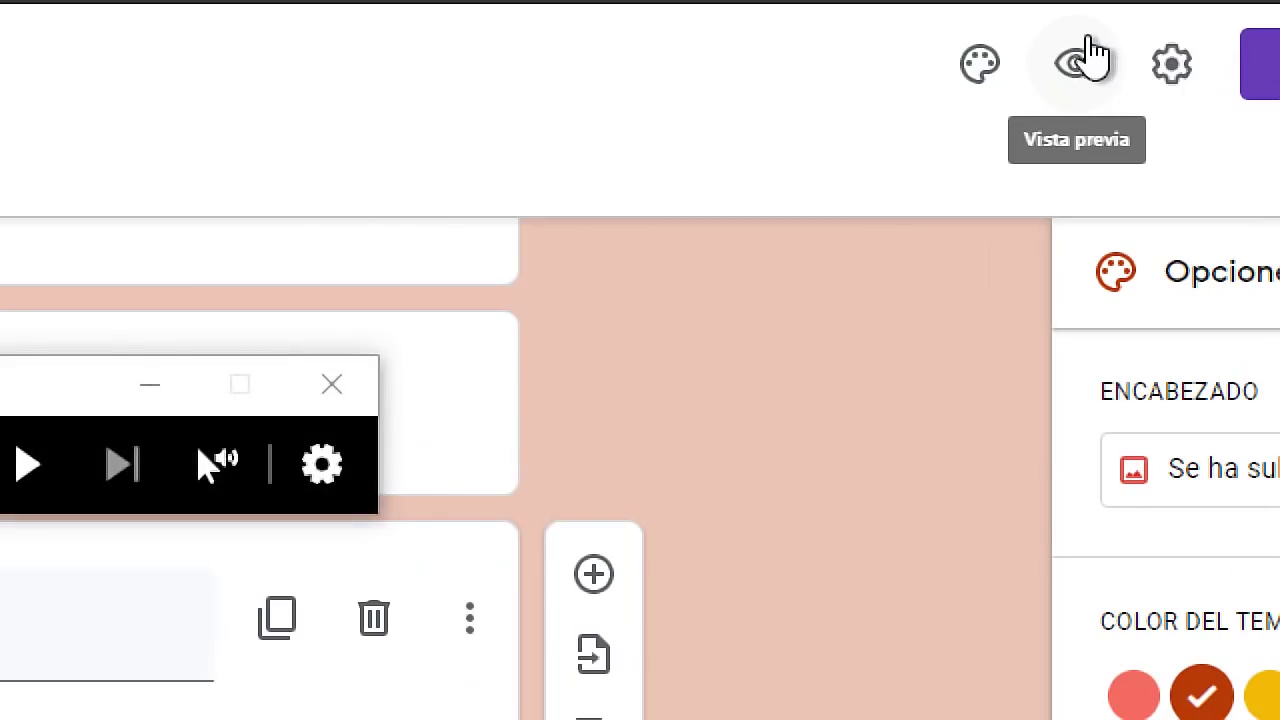
key("super+Escape")
Preview how the motorcycle photo looks to respondents, then go back to the editor.
left_click(1076, 66)
scroll(634, 370, "down", 8)
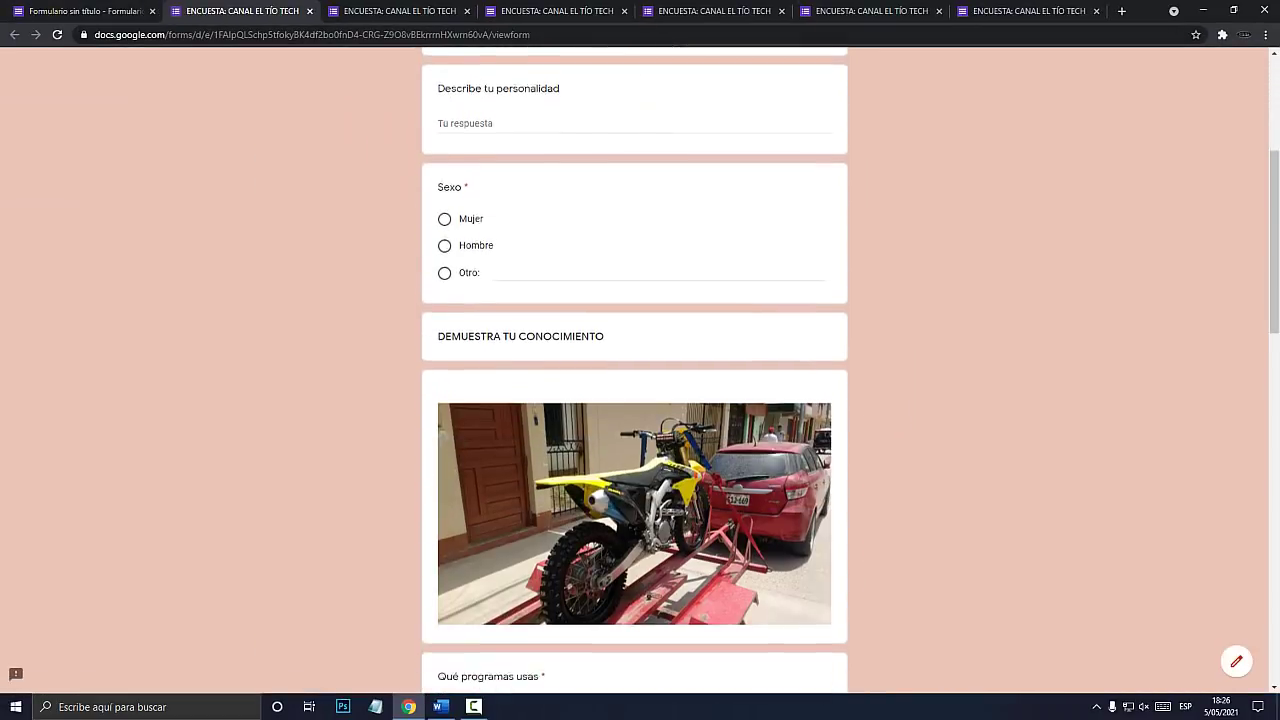
scroll(634, 370, "up", 1)
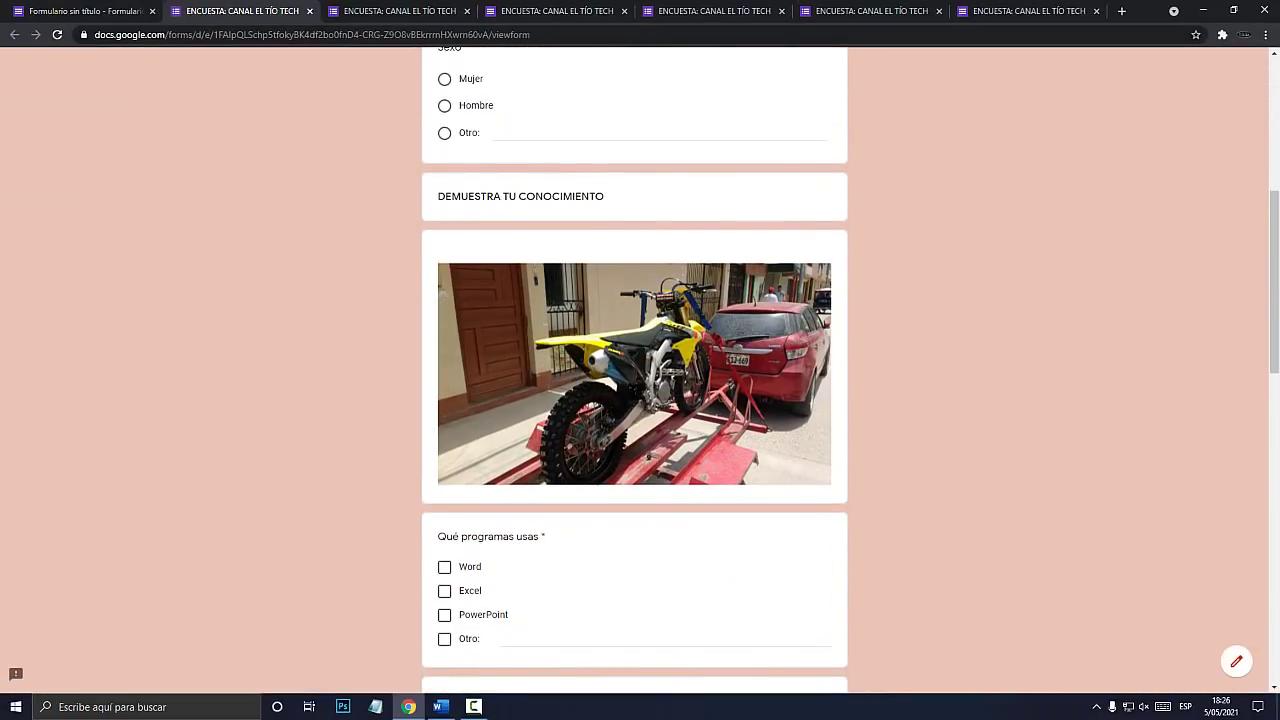
key("super+plus")
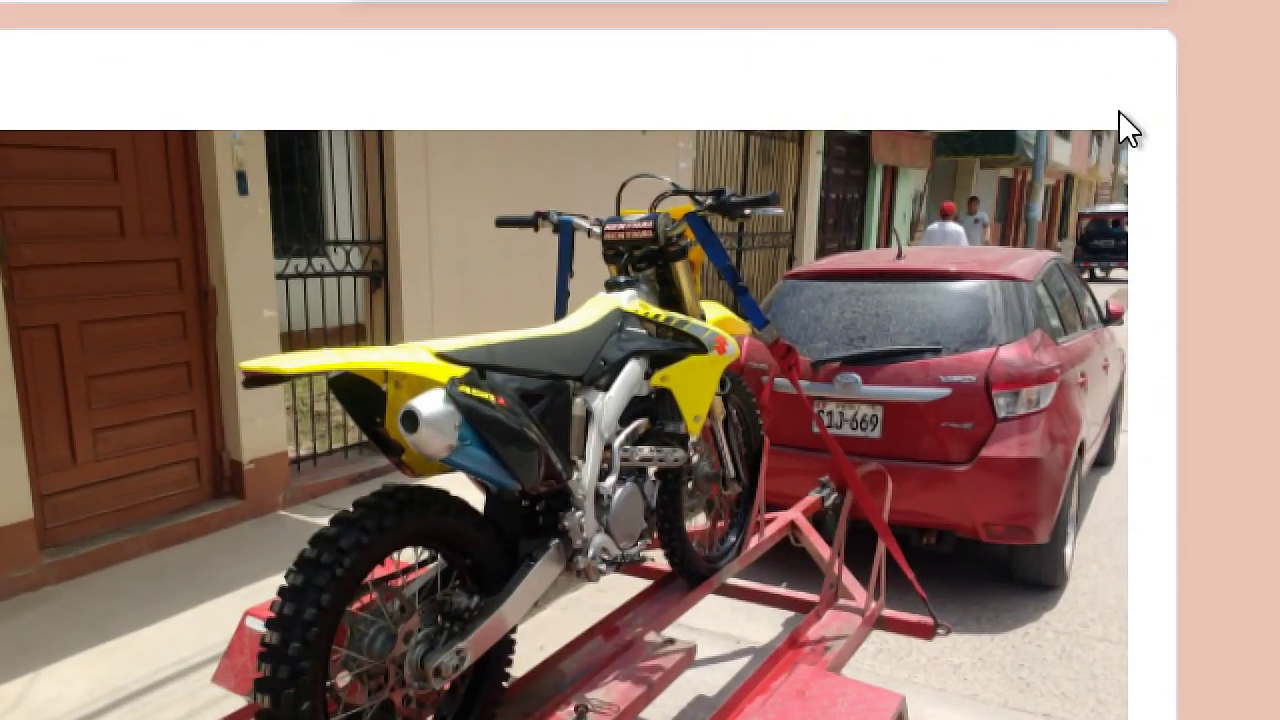
key("super+Escape")
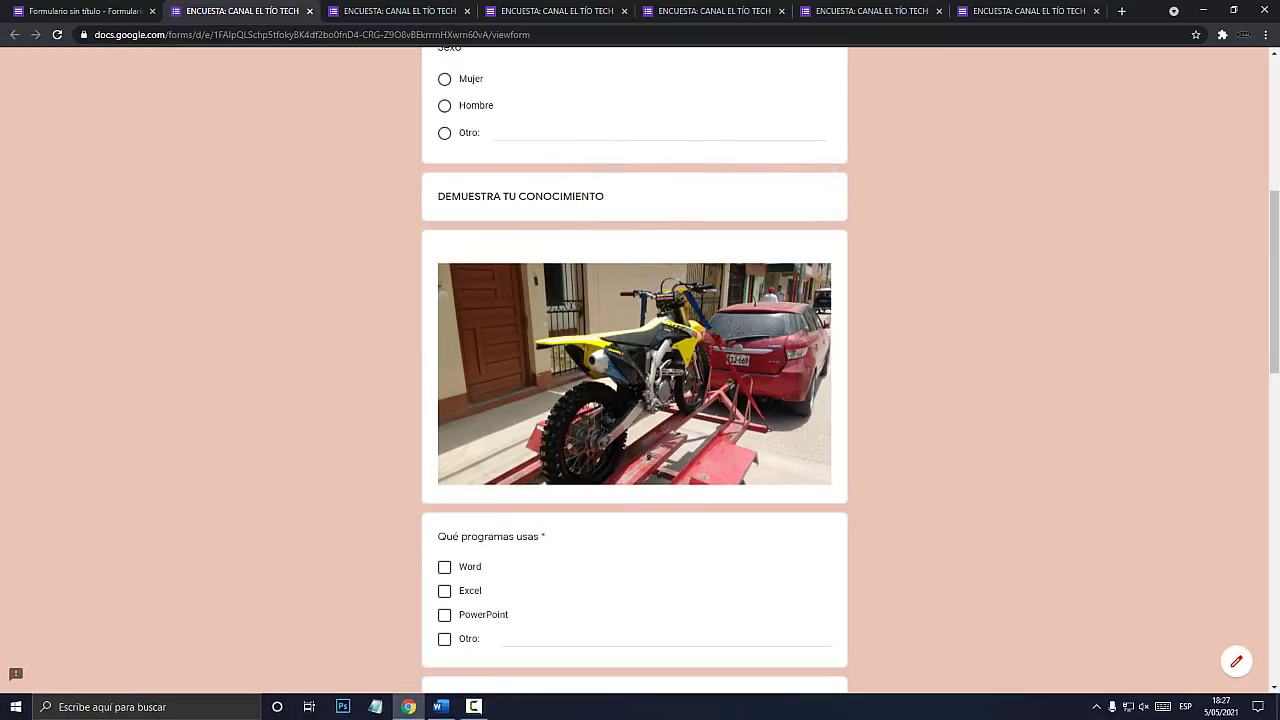
left_click(85, 11)
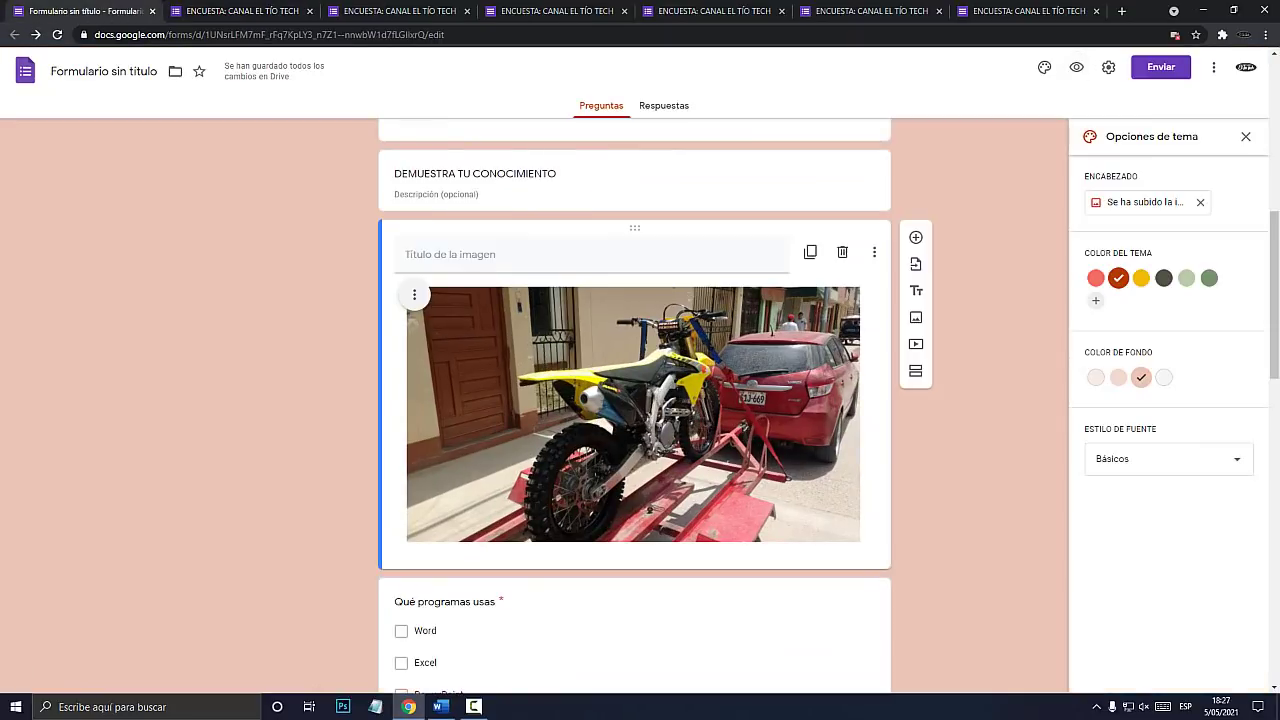
scroll(915, 264, "down", 6)
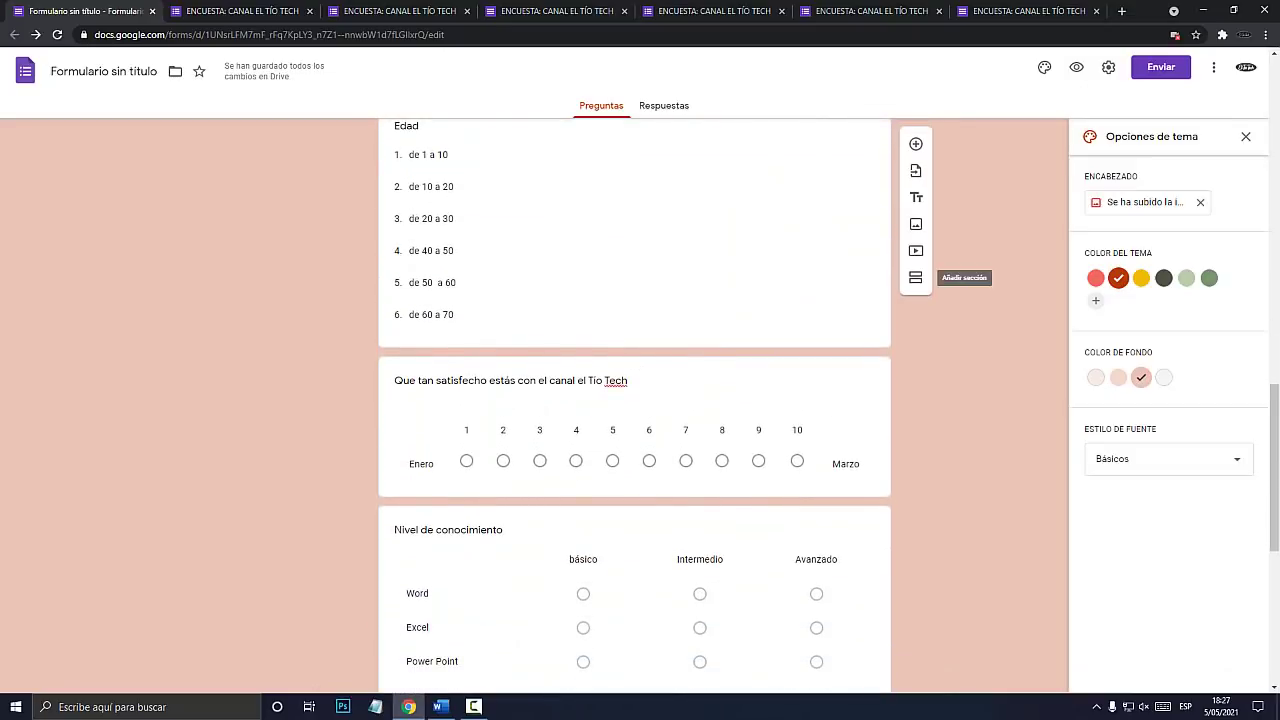
key("super+plus")
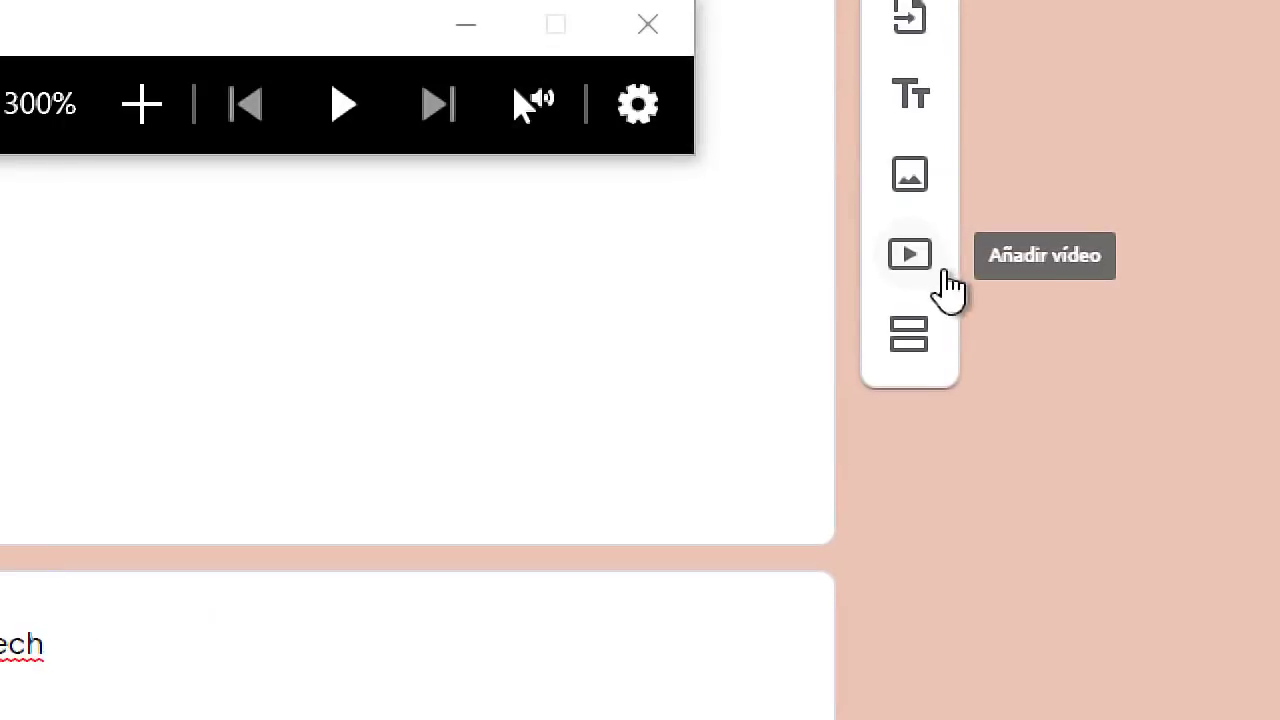
key("super+Escape")
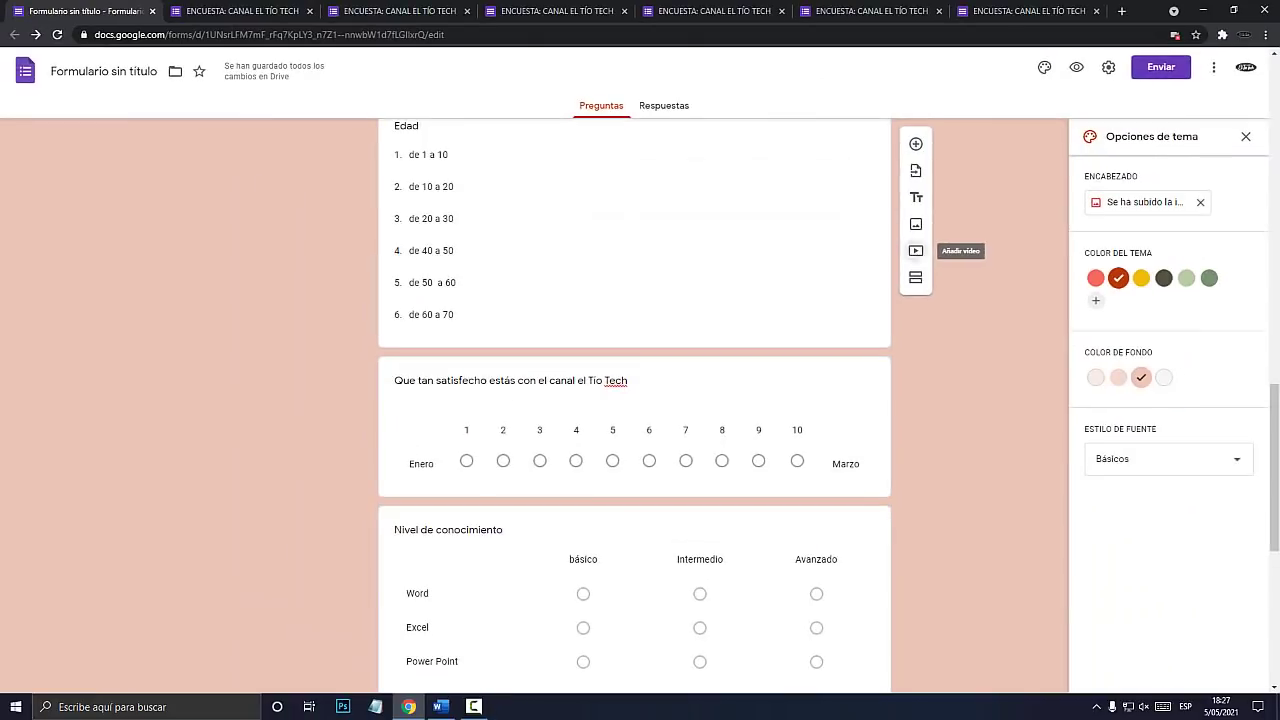
Add the first YouTube result for 'EL TIO TECH', the CURSO BÁSICO EXCEL video, centred in its item.
left_click(910, 258)
type("EL TIO TECH")
key("Return")
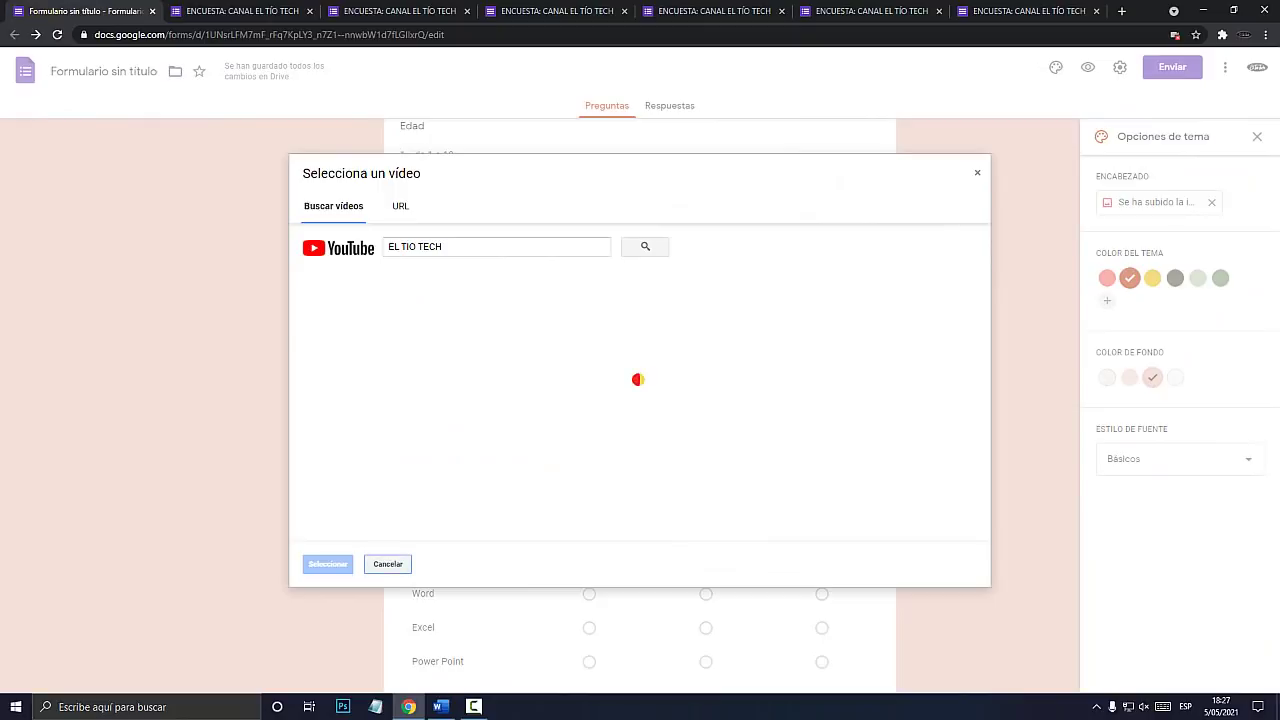
left_click(635, 309)
left_click(327, 564)
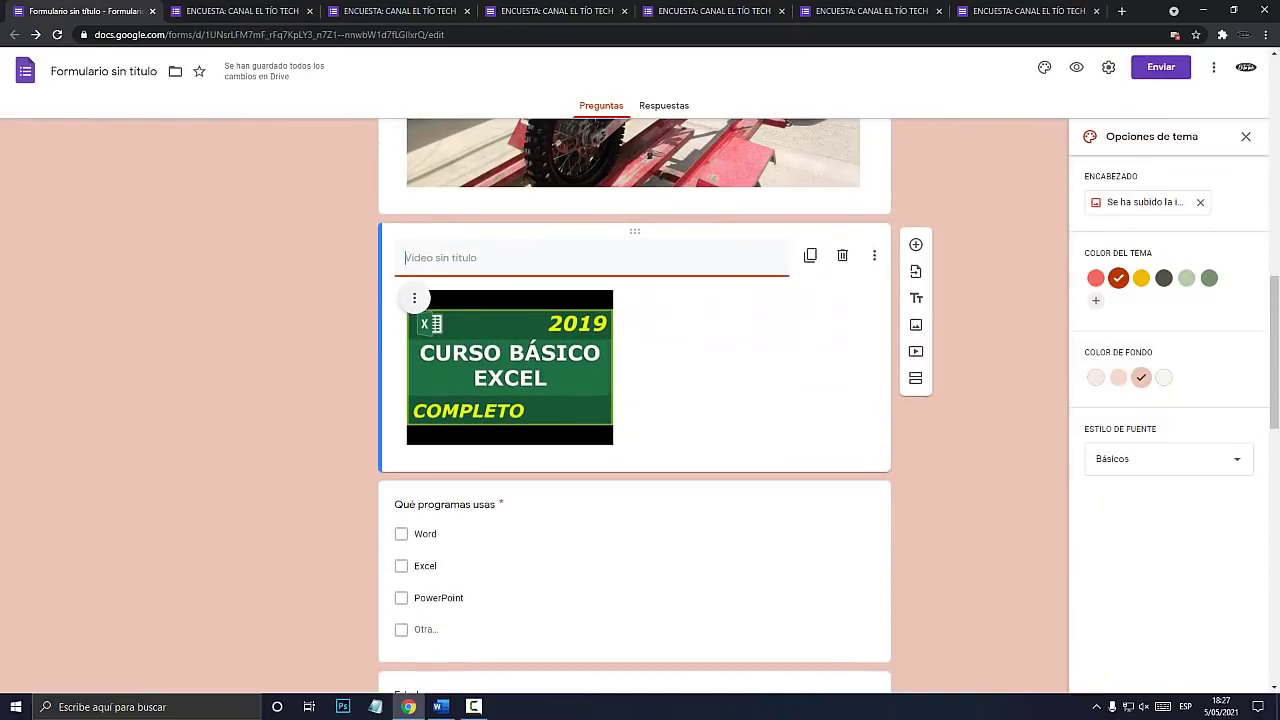
left_click(414, 298)
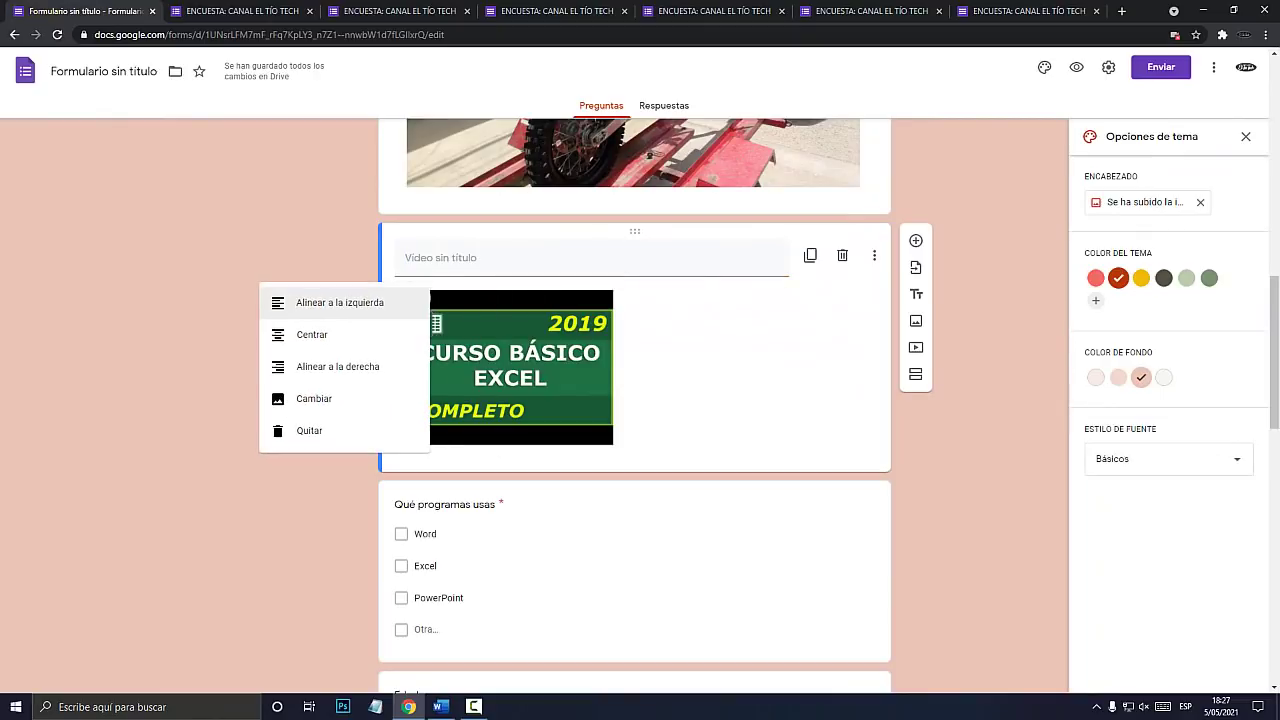
left_click(312, 334)
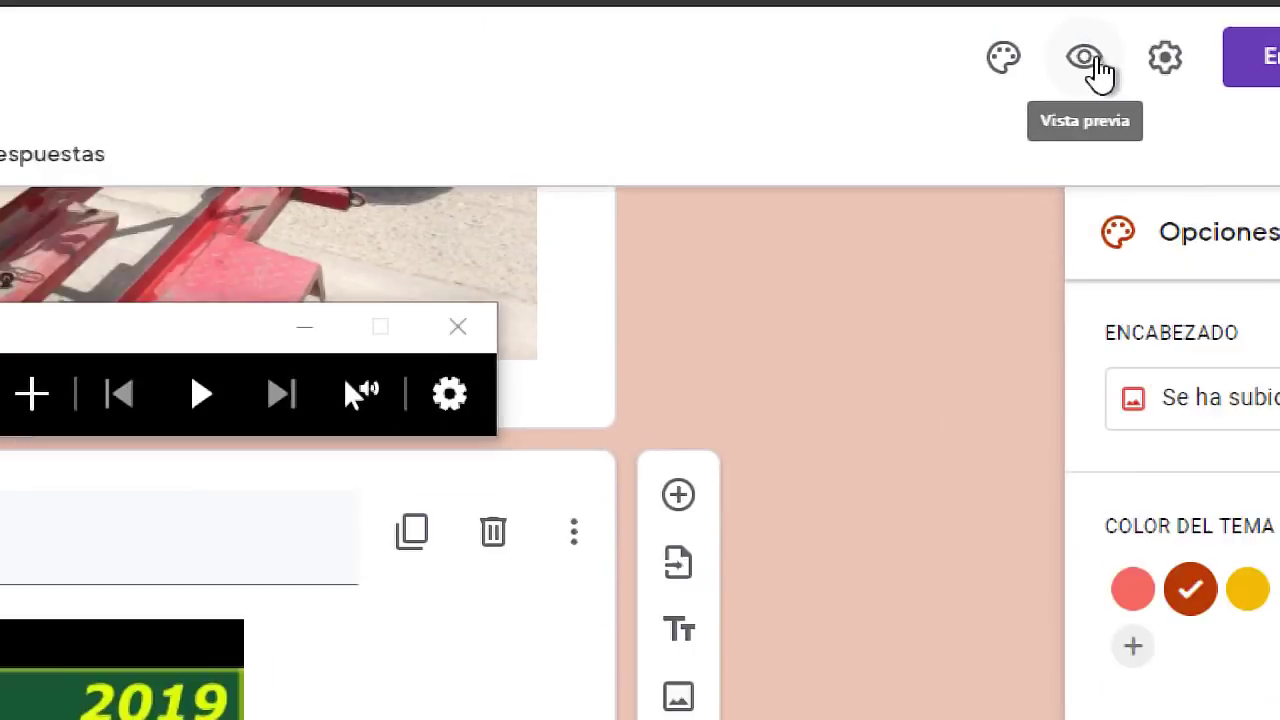
Preview the form, play and pause the embedded Excel course video, then return to editing.
left_click(1076, 67)
scroll(635, 400, "down", 8)
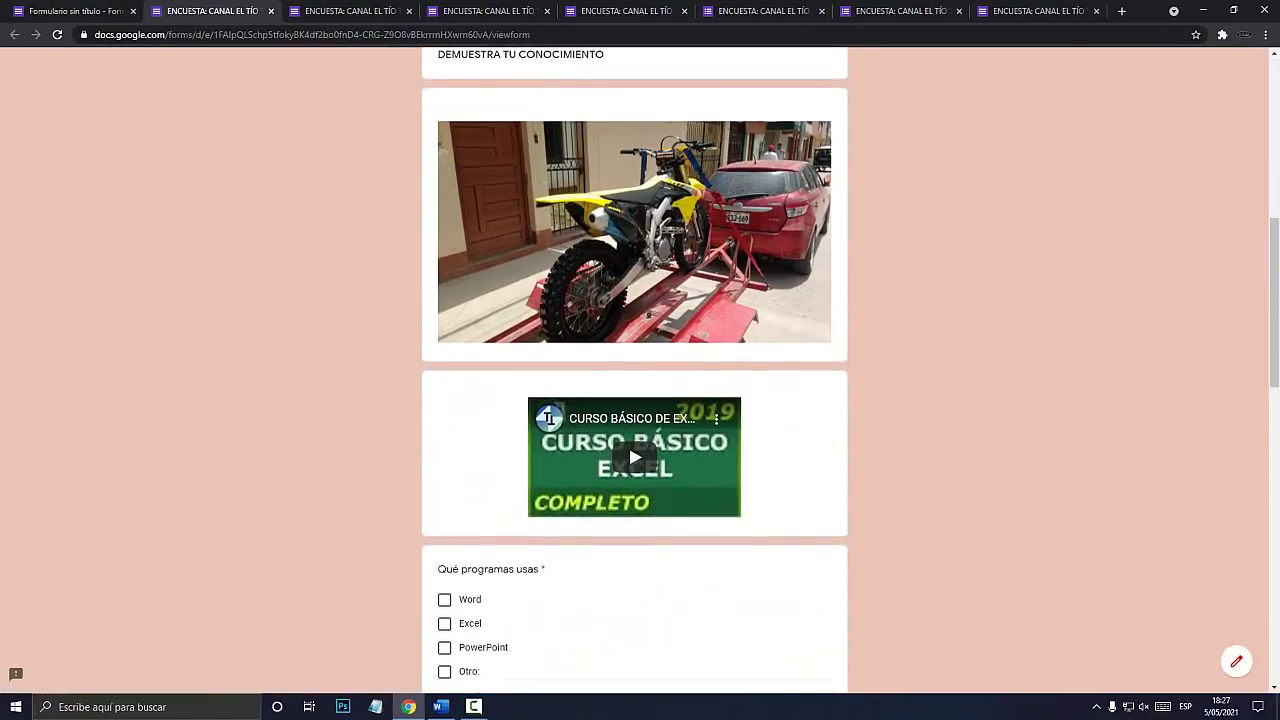
left_click(548, 314)
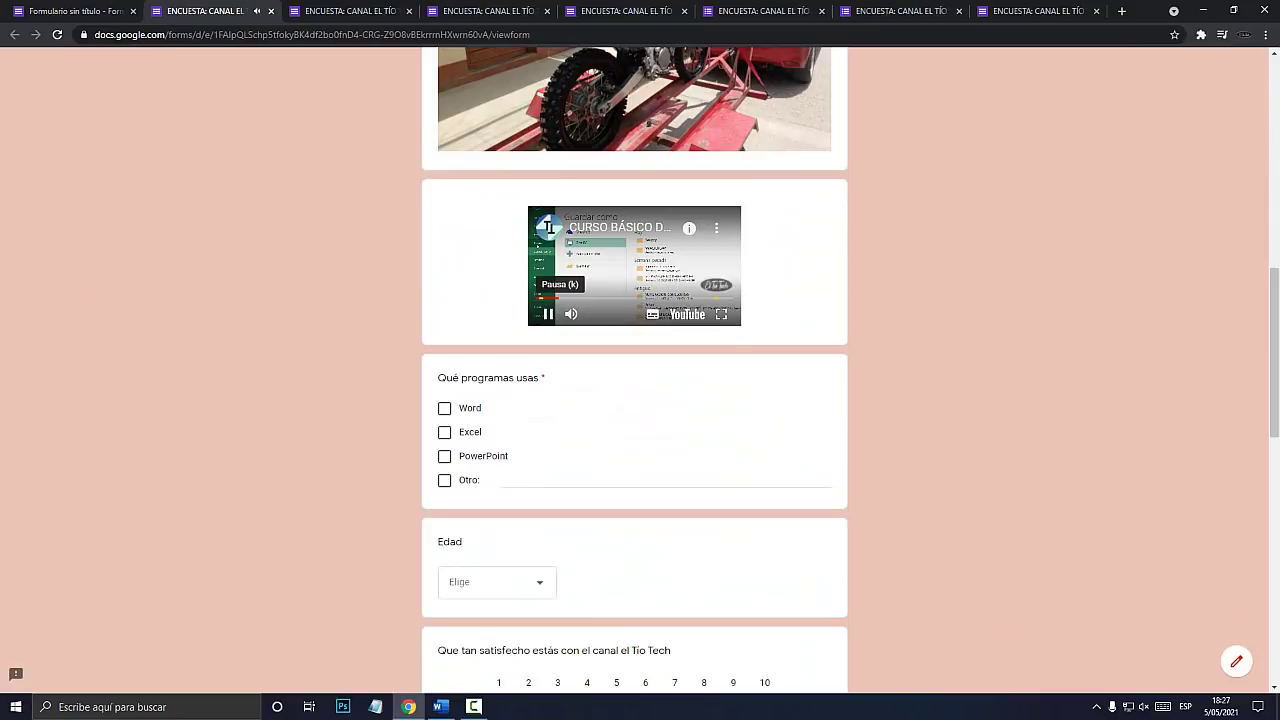
left_click(548, 314)
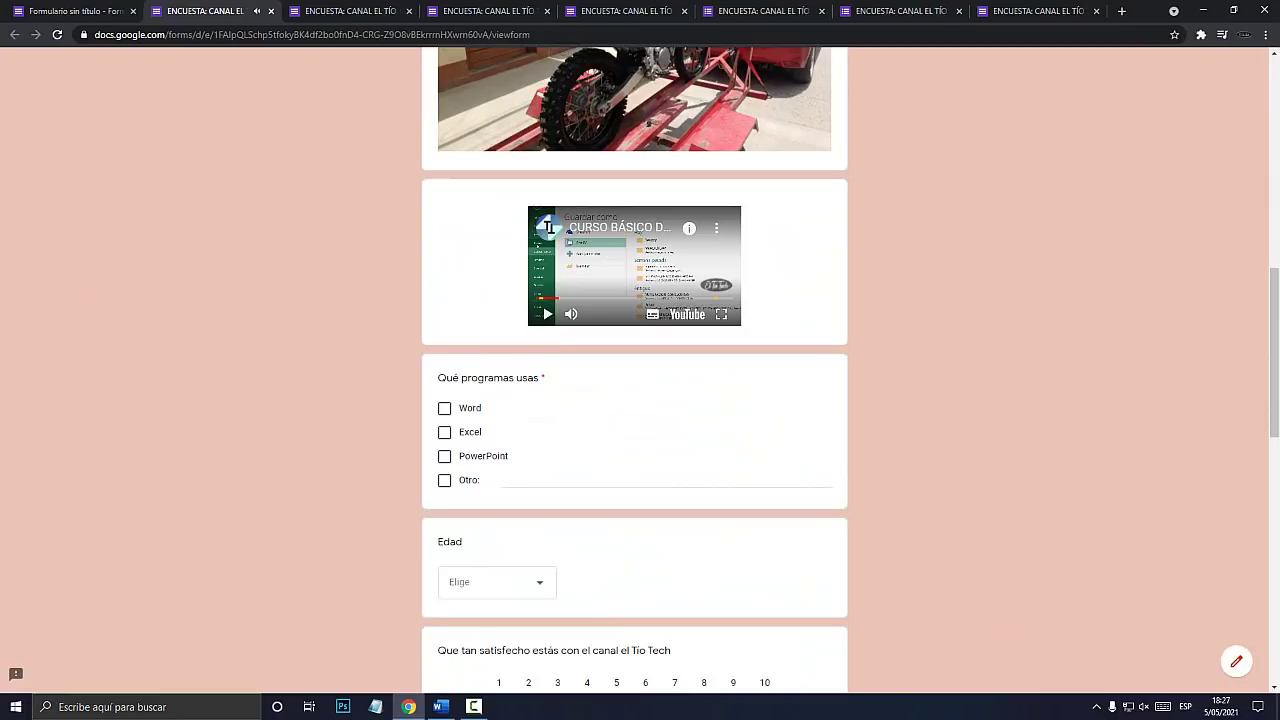
scroll(548, 314, "up", 3)
scroll(548, 314, "down", 1)
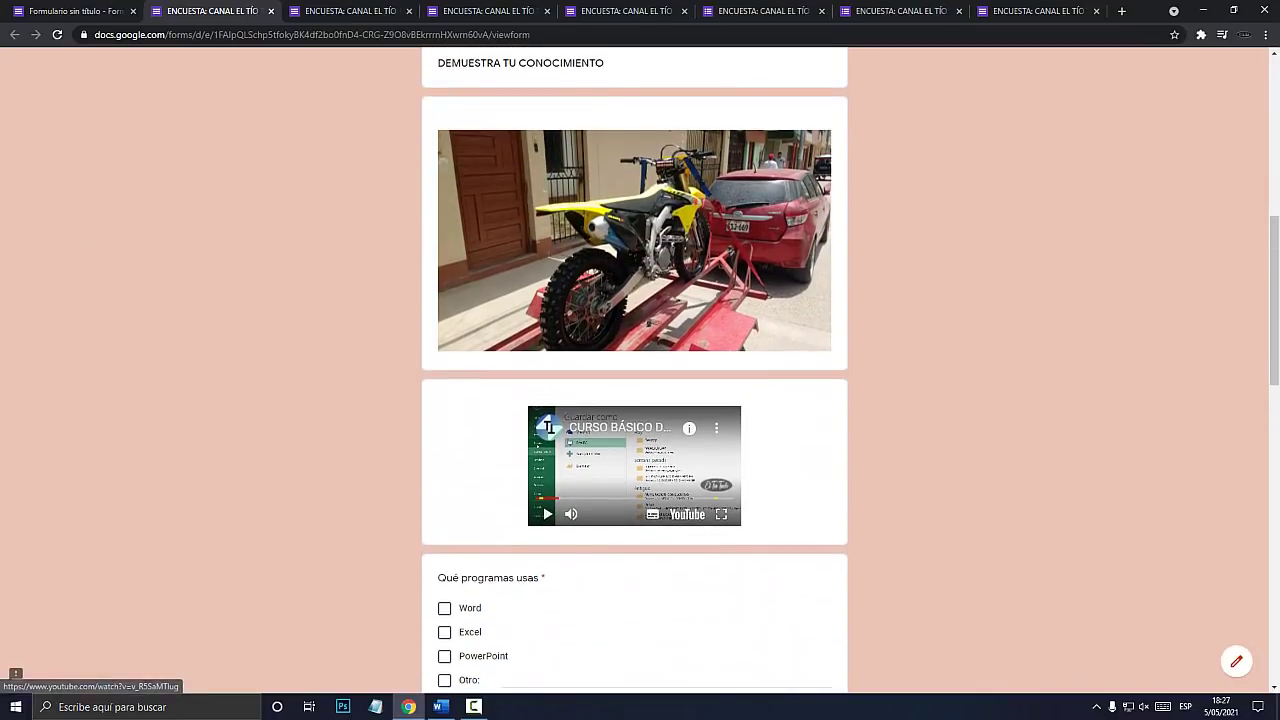
scroll(634, 370, "up", 3)
scroll(634, 370, "down", 1)
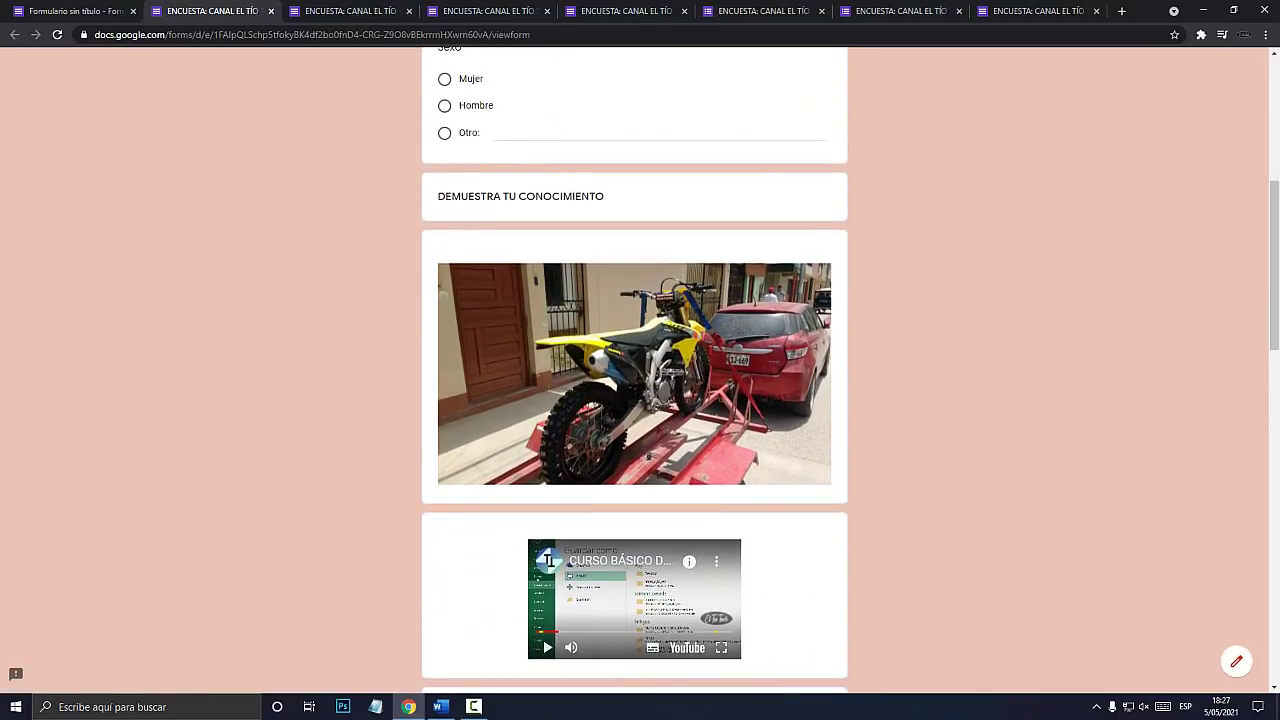
left_click_drag(438, 197, 636, 197)
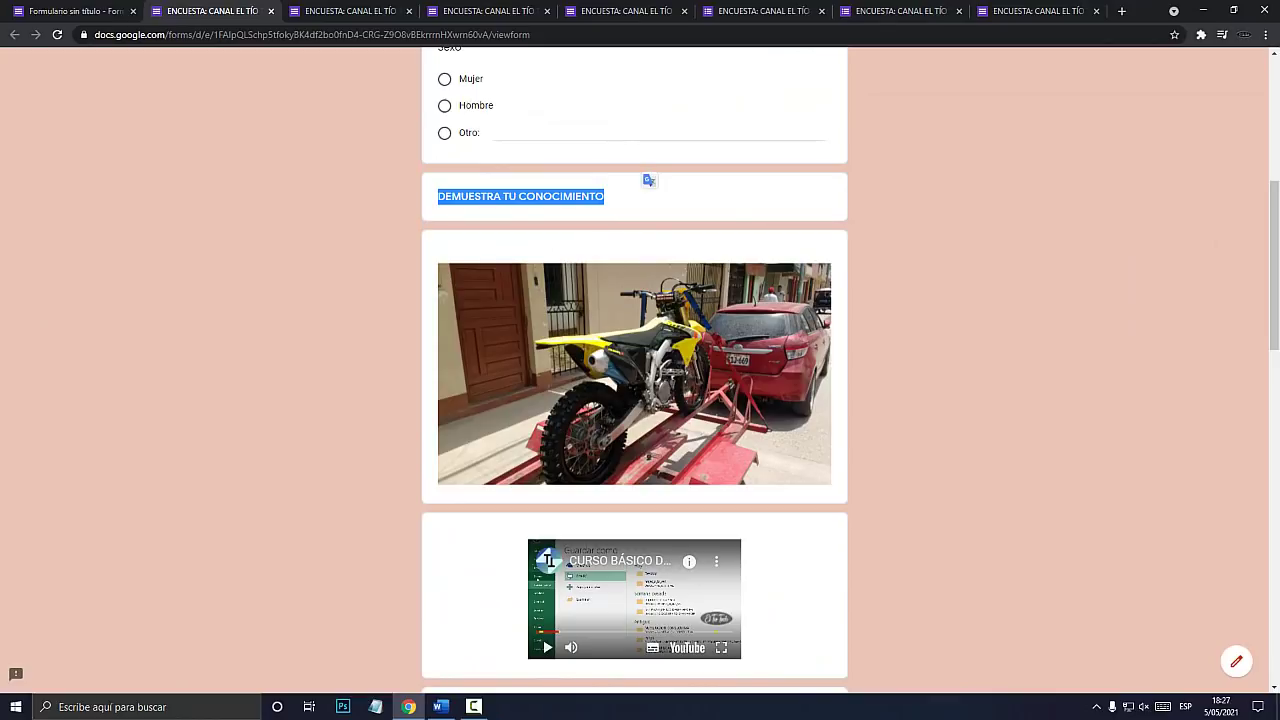
scroll(634, 370, "down", 1)
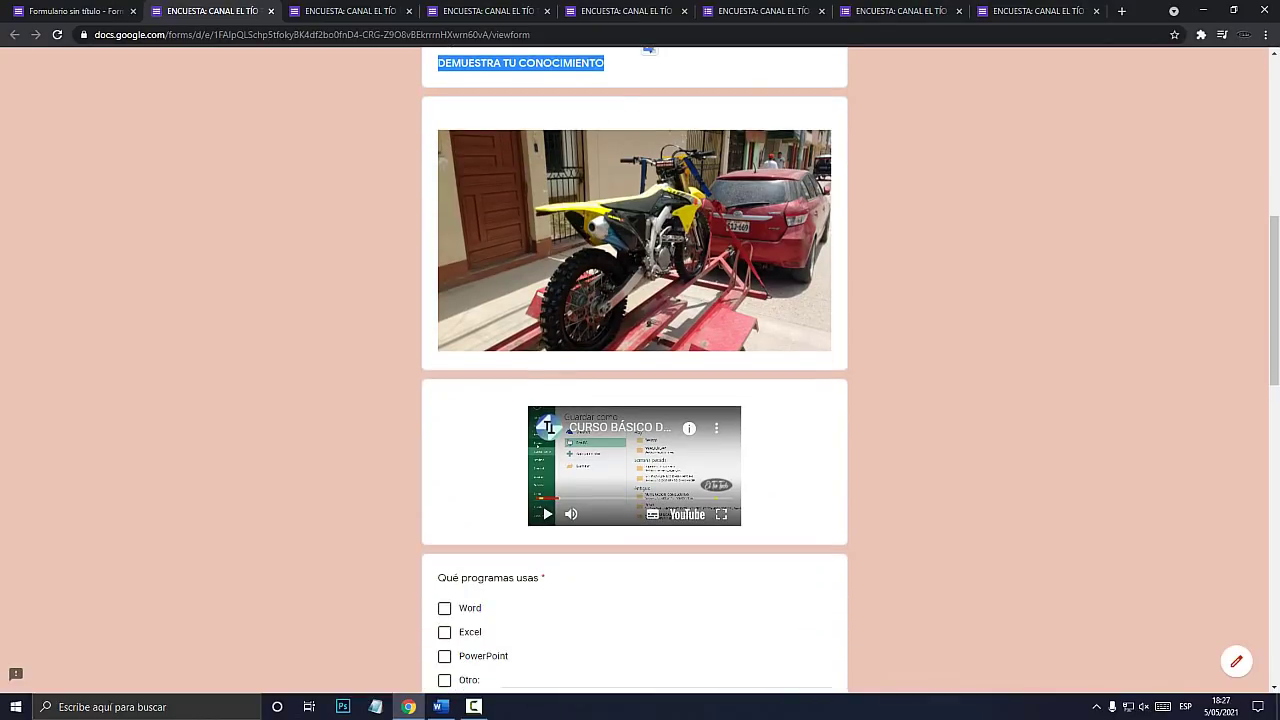
left_click(75, 11)
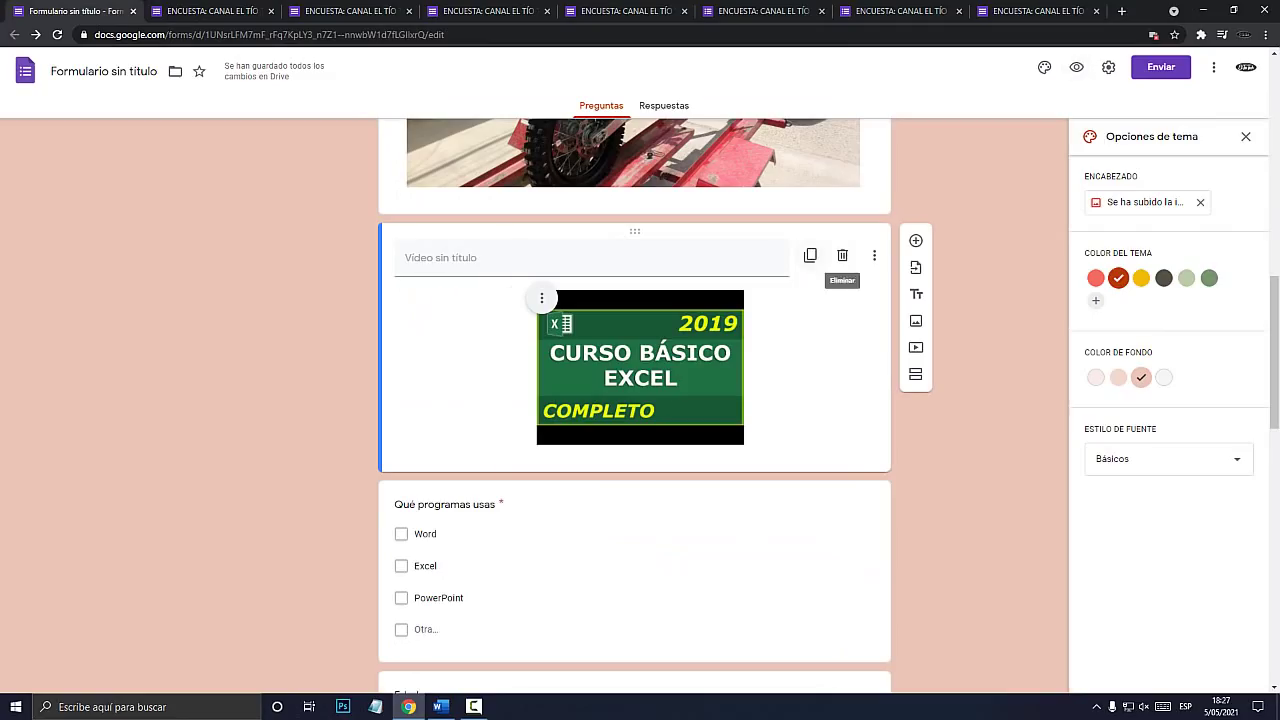
Delete the Excel course video item and the motorcycle photo item.
left_click(842, 255)
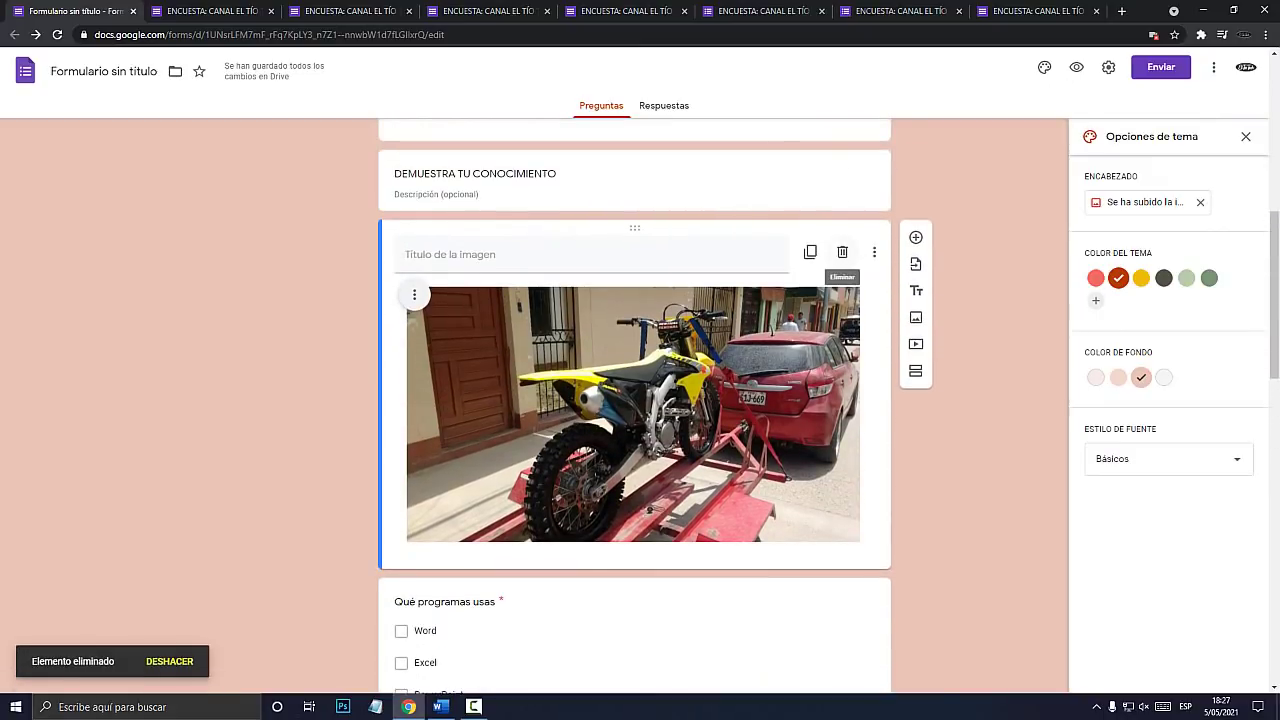
key("super+plus")
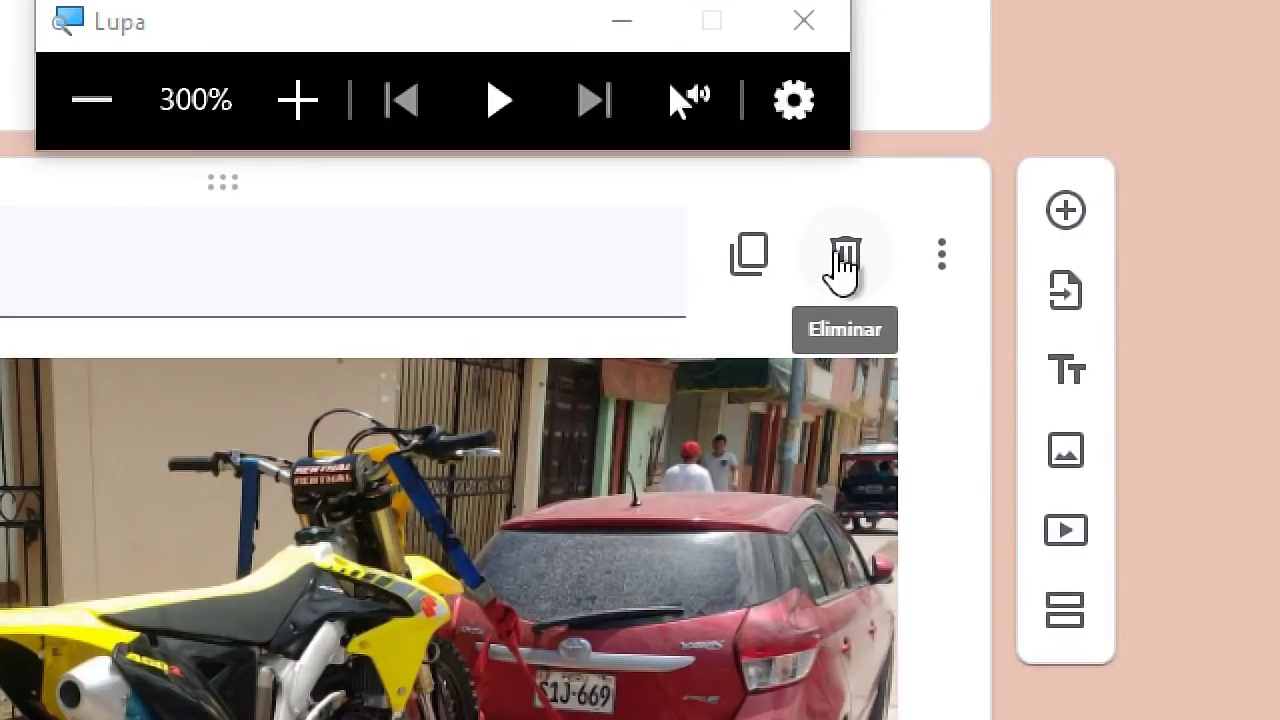
left_click(845, 255)
key("super+Escape")
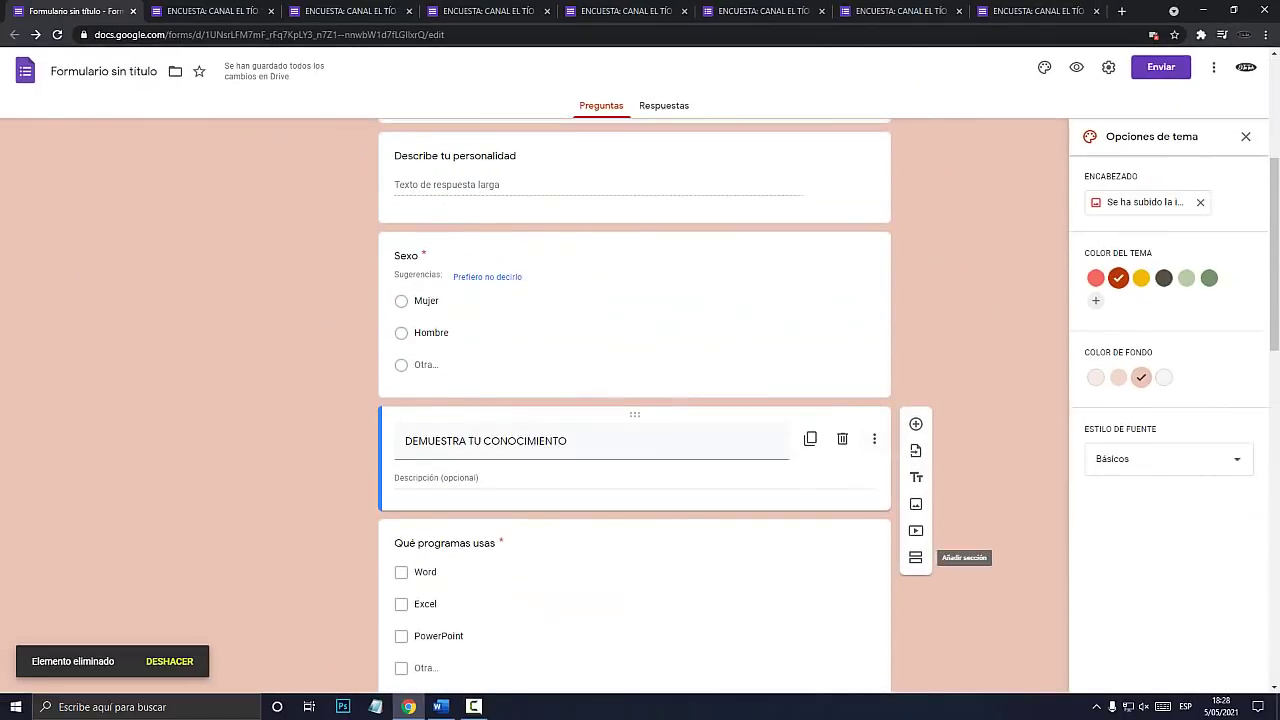
key("super+plus")
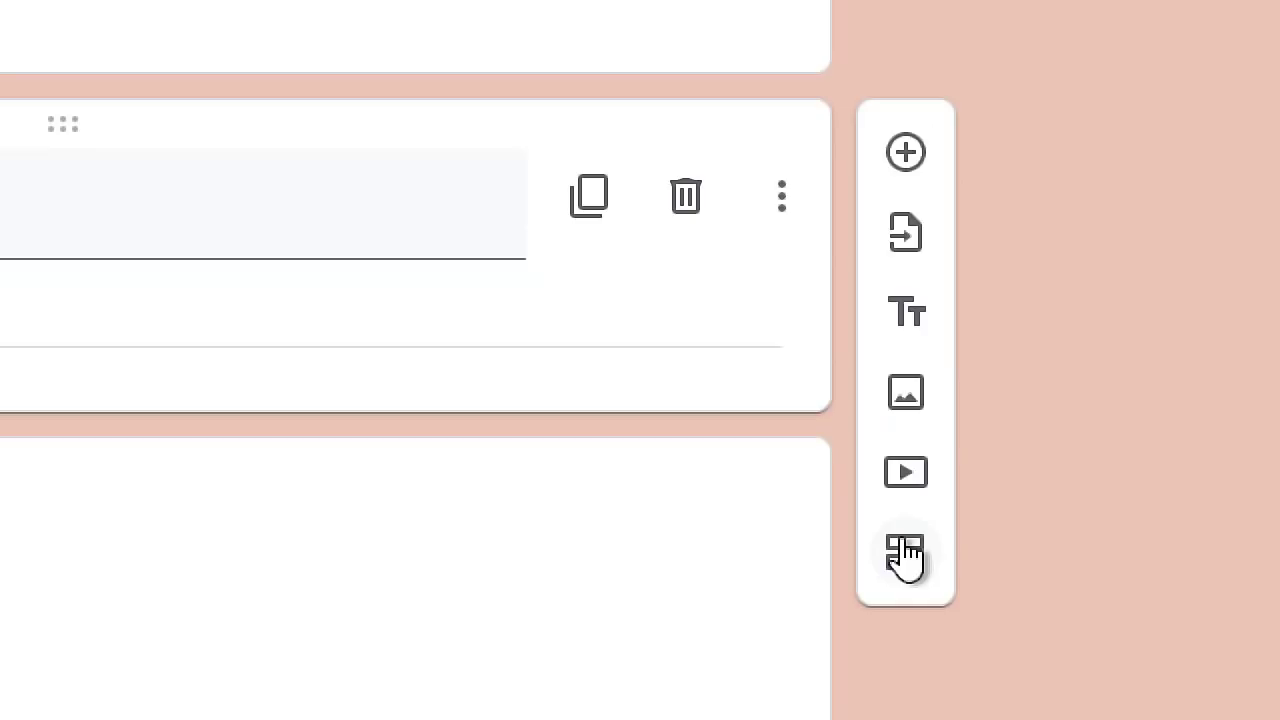
key("super+Escape")
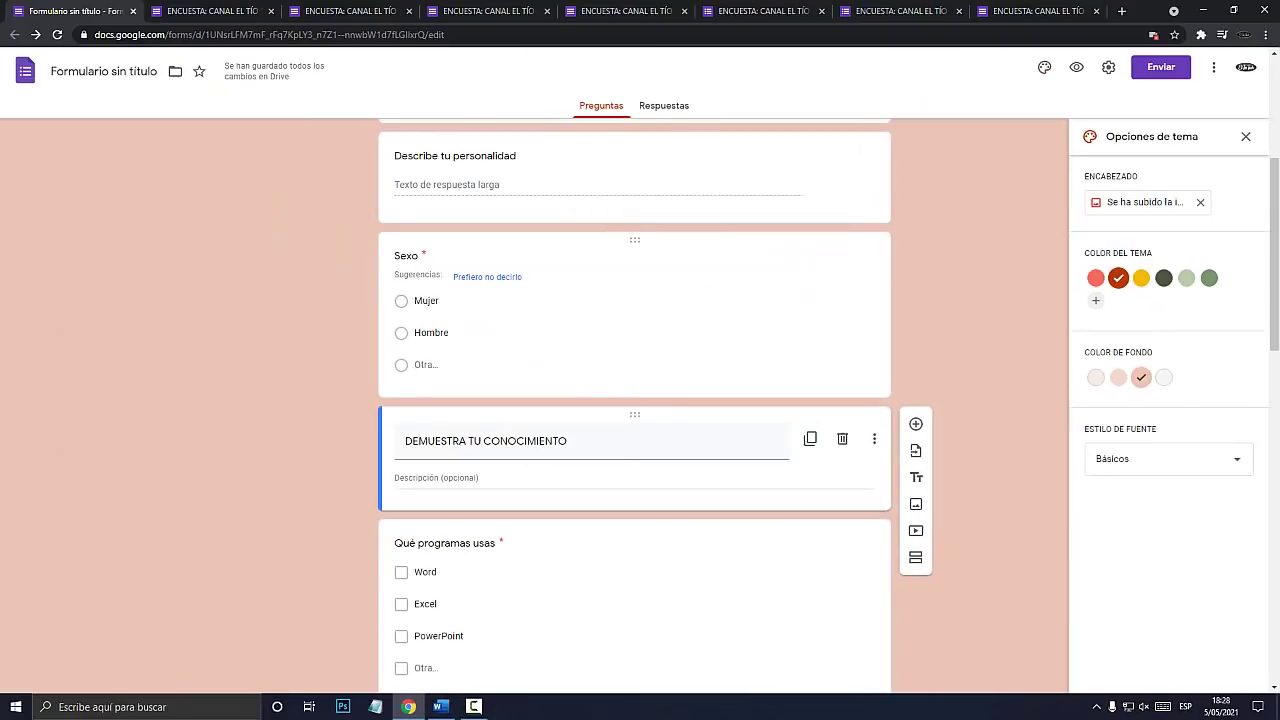
scroll(915, 557, "up", 4)
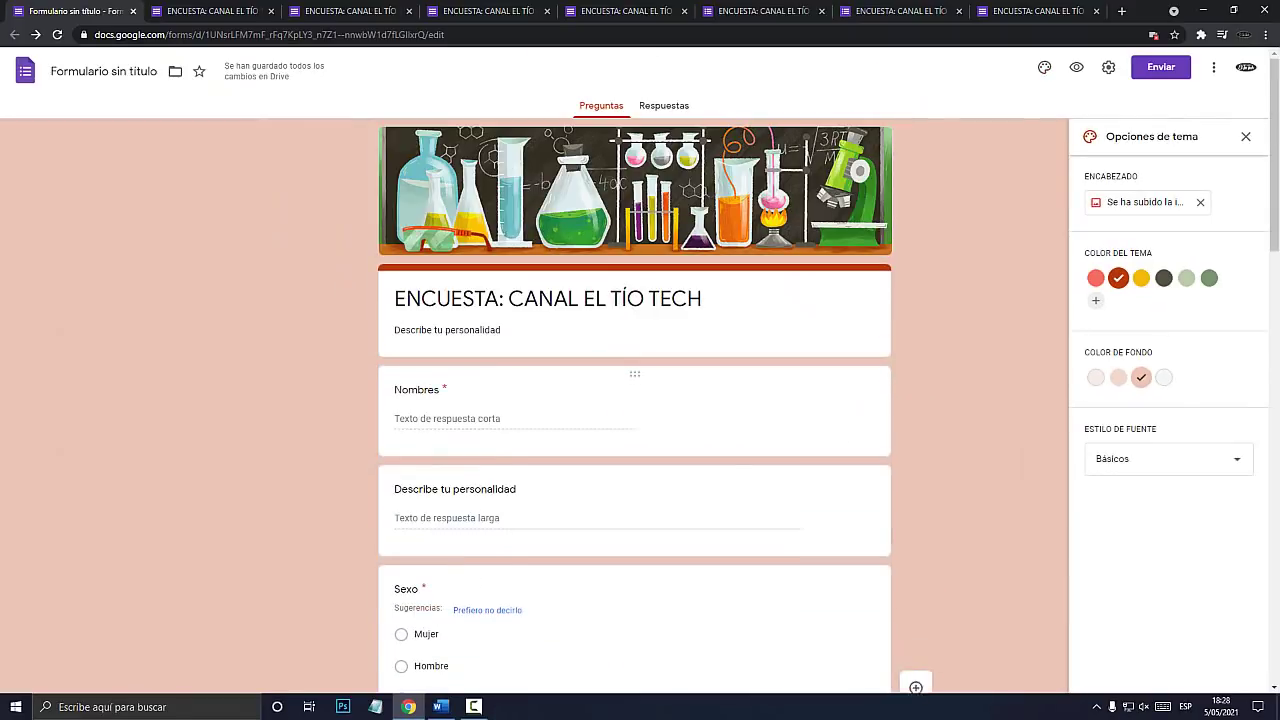
Add a new section right after the Sexo question.
scroll(634, 400, "down", 2)
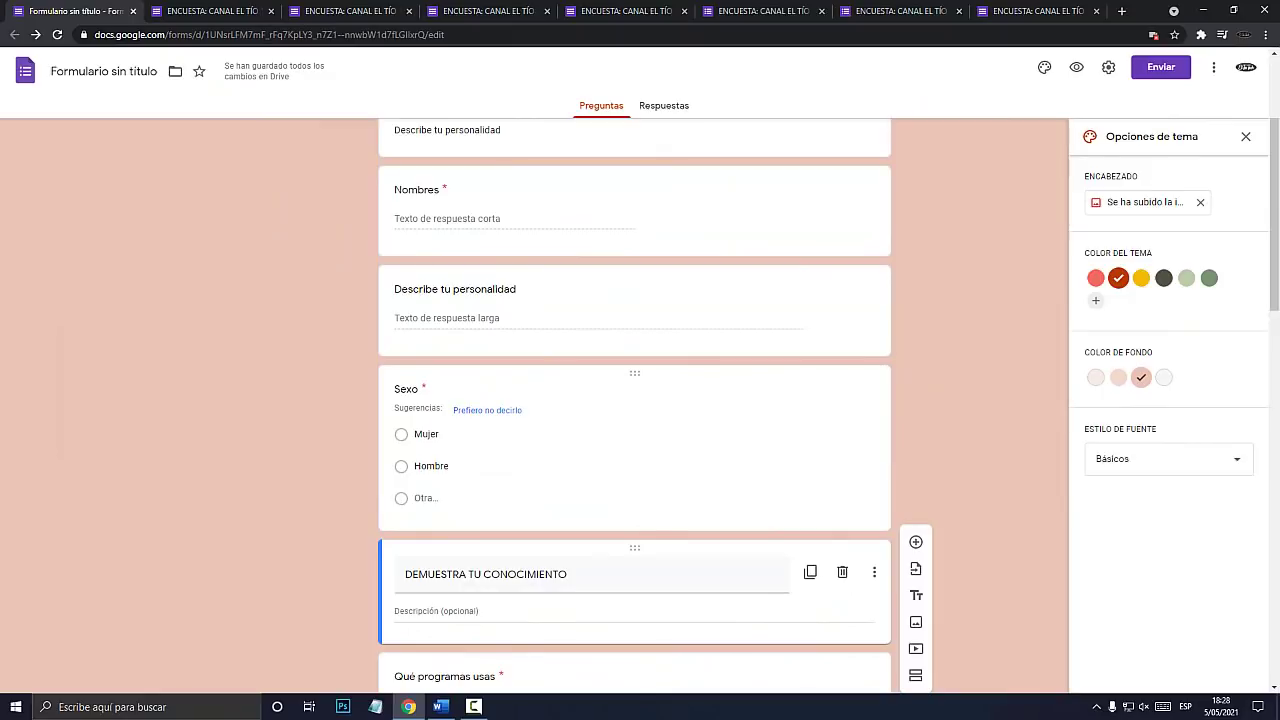
scroll(634, 400, "down", 1)
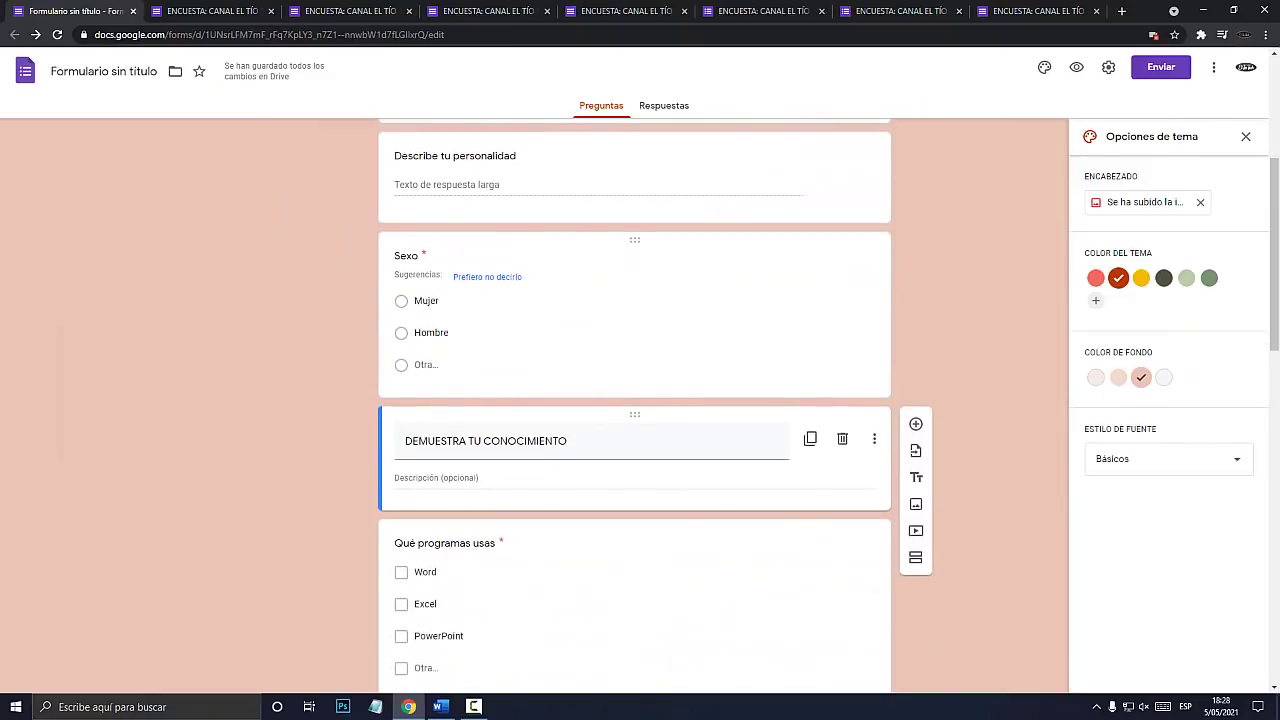
left_click(458, 257)
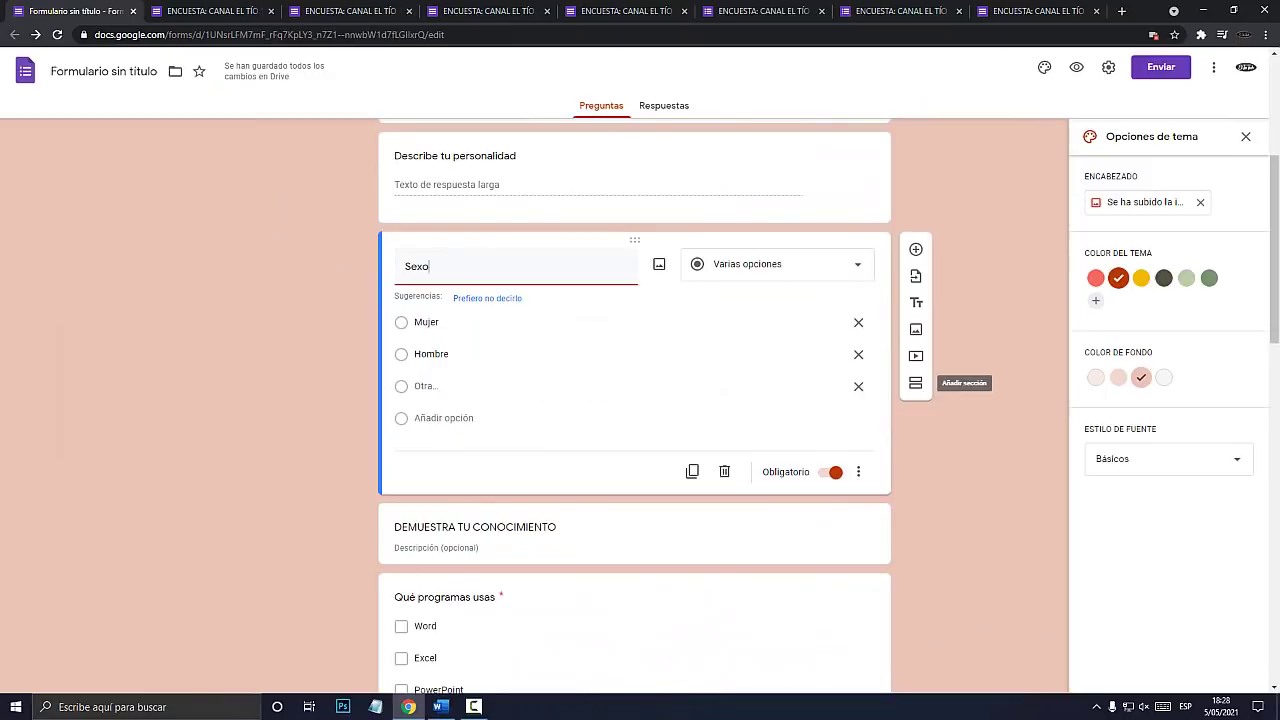
key("super+plus")
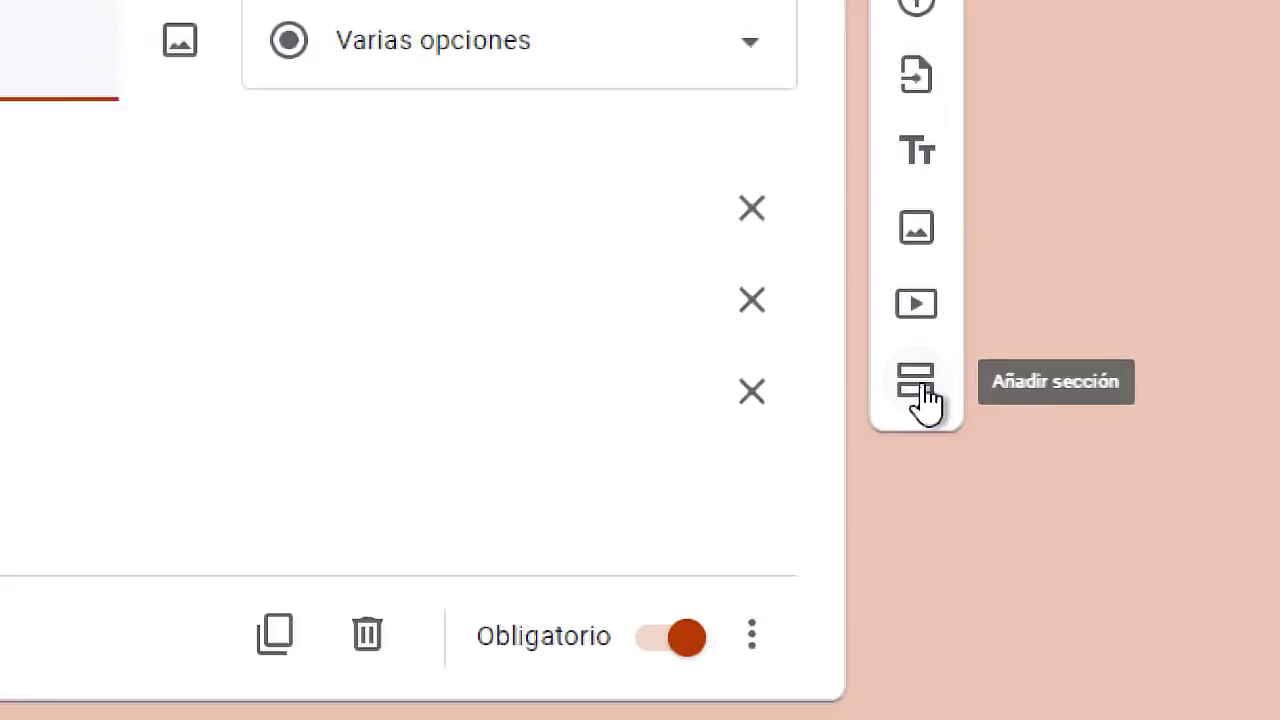
key("super+Escape")
left_click(915, 382)
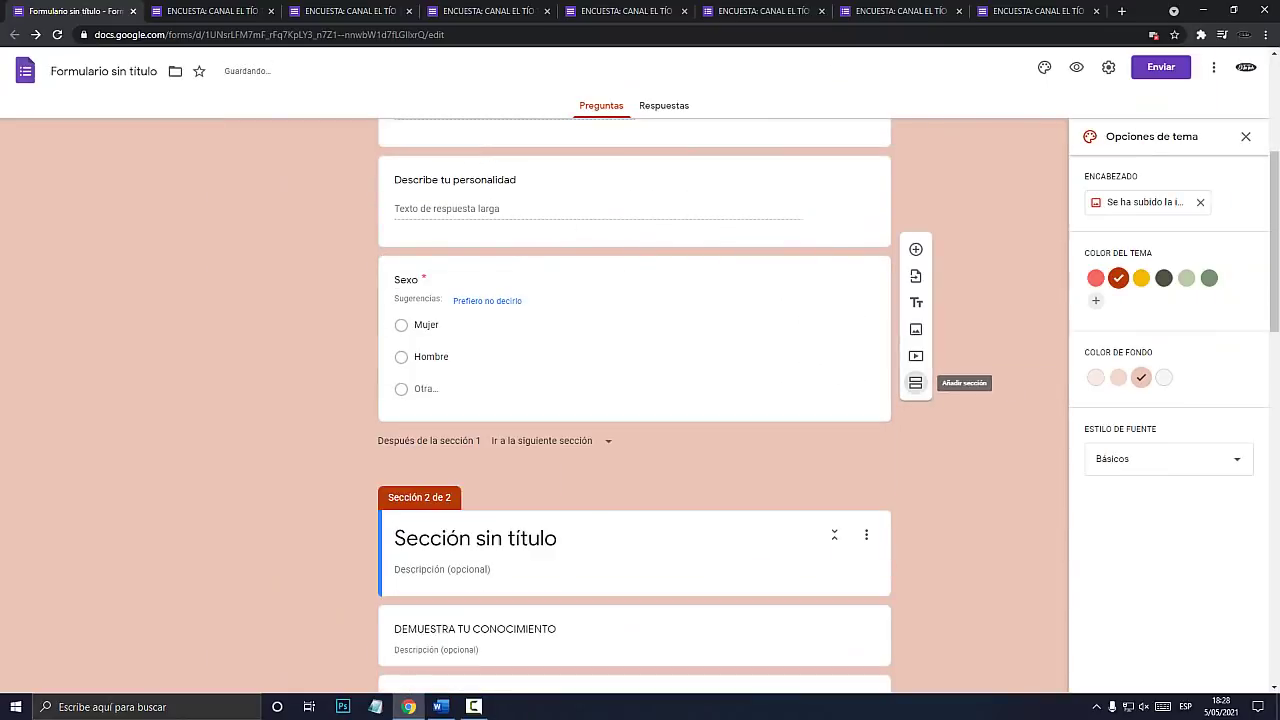
Title the new section 'DEMUESTRA TU CONOCIMIENTO'.
scroll(634, 405, "down", 2)
scroll(634, 405, "up", 2)
scroll(634, 405, "down", 3)
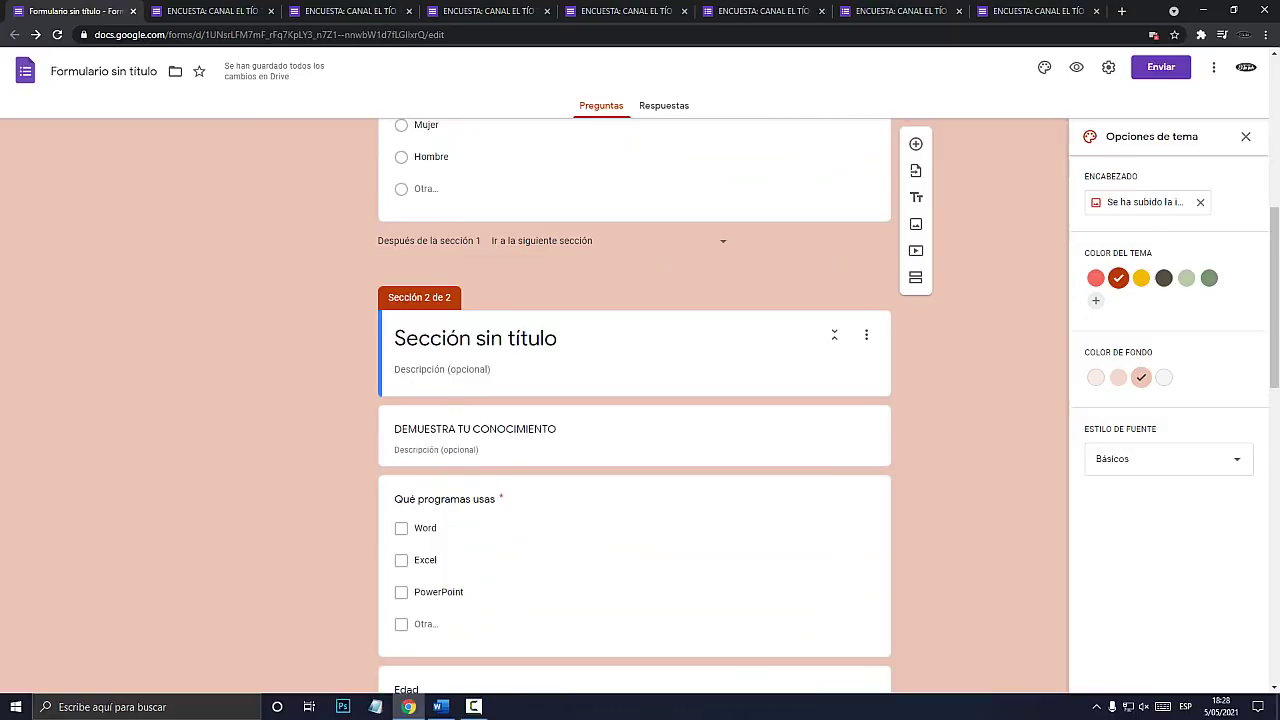
key("super+plus")
left_click(459, 337)
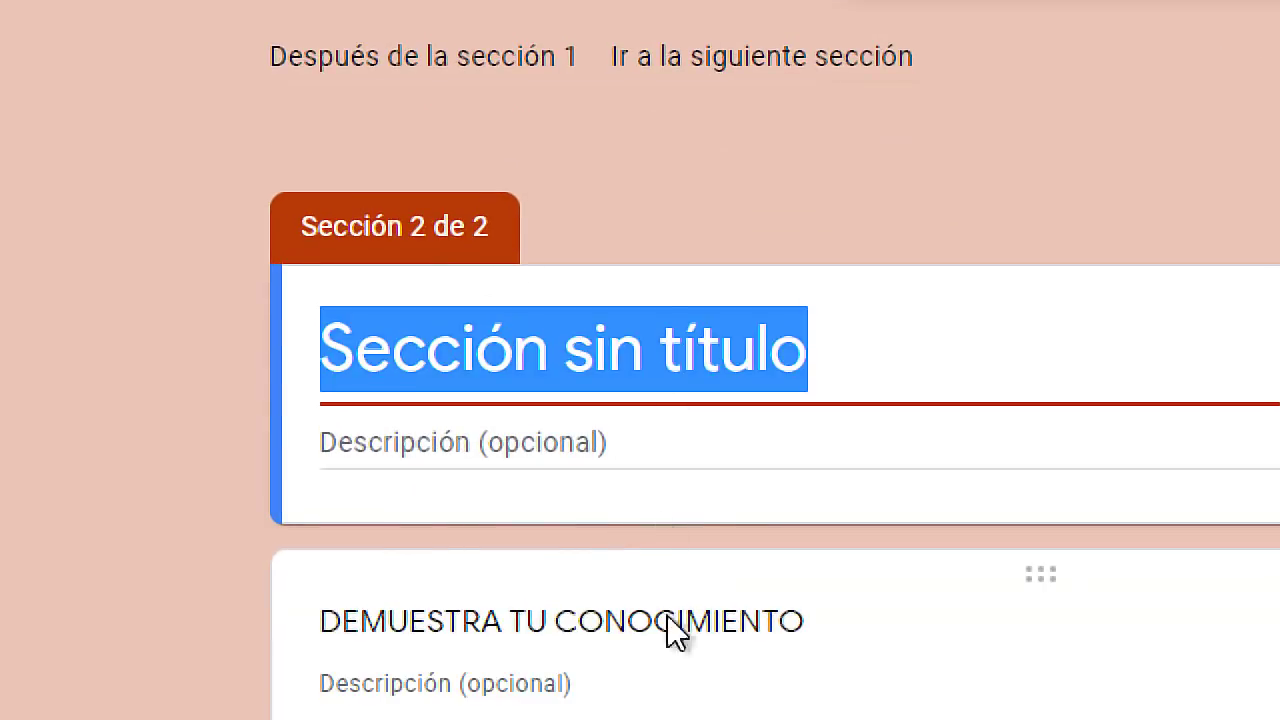
type("demue")
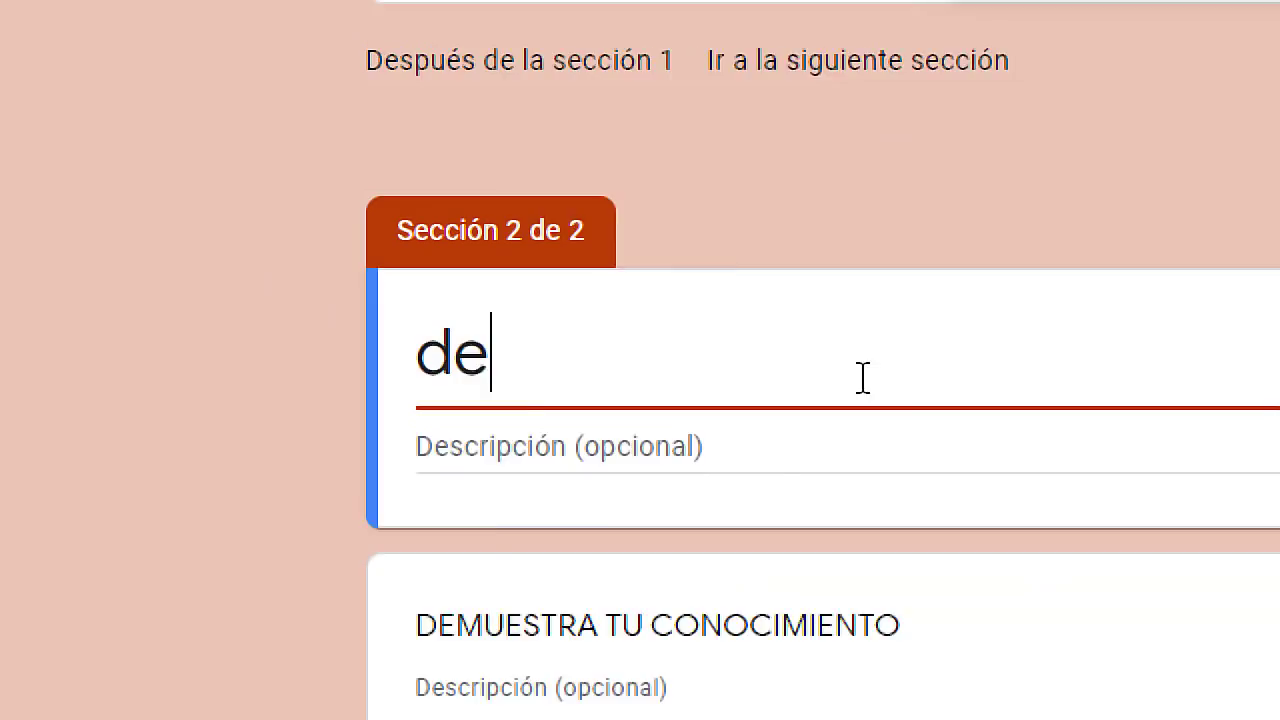
key("BackSpace")
key("BackSpace")
key("BackSpace")
key("BackSpace")
key("BackSpace")
type("DEMUESTRA TU CONOCIMIENTO")
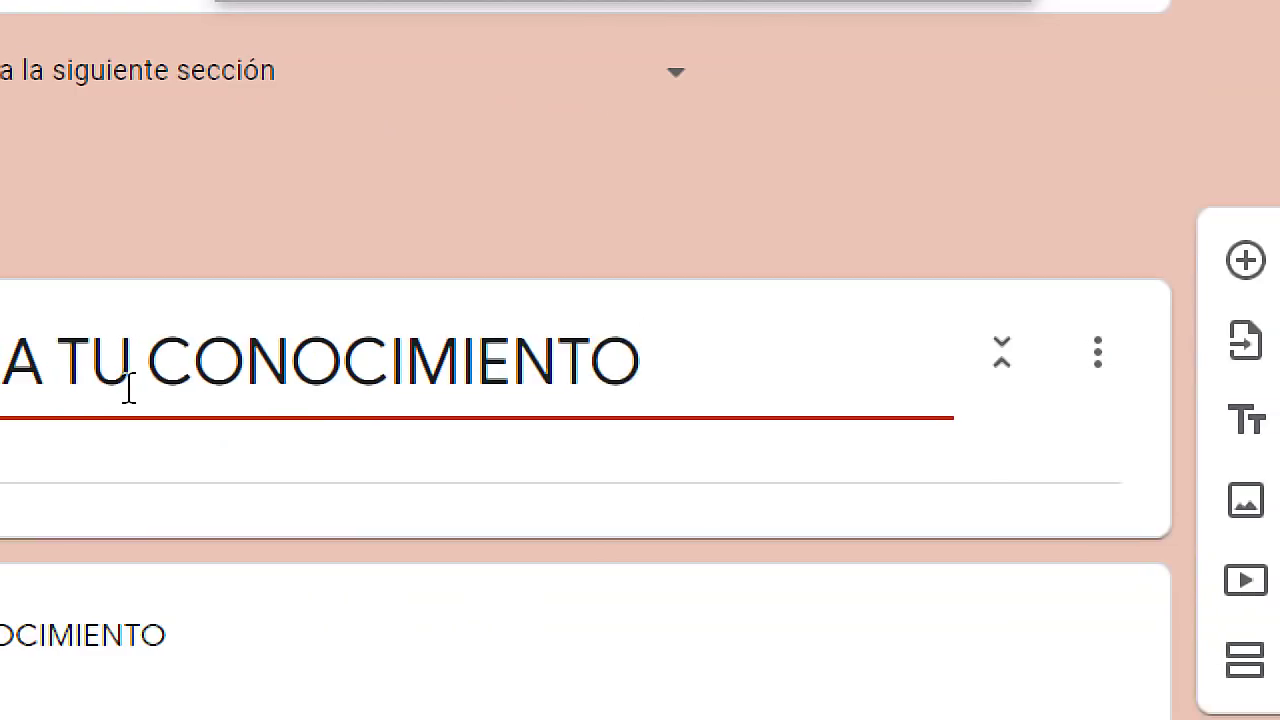
key("super+Escape")
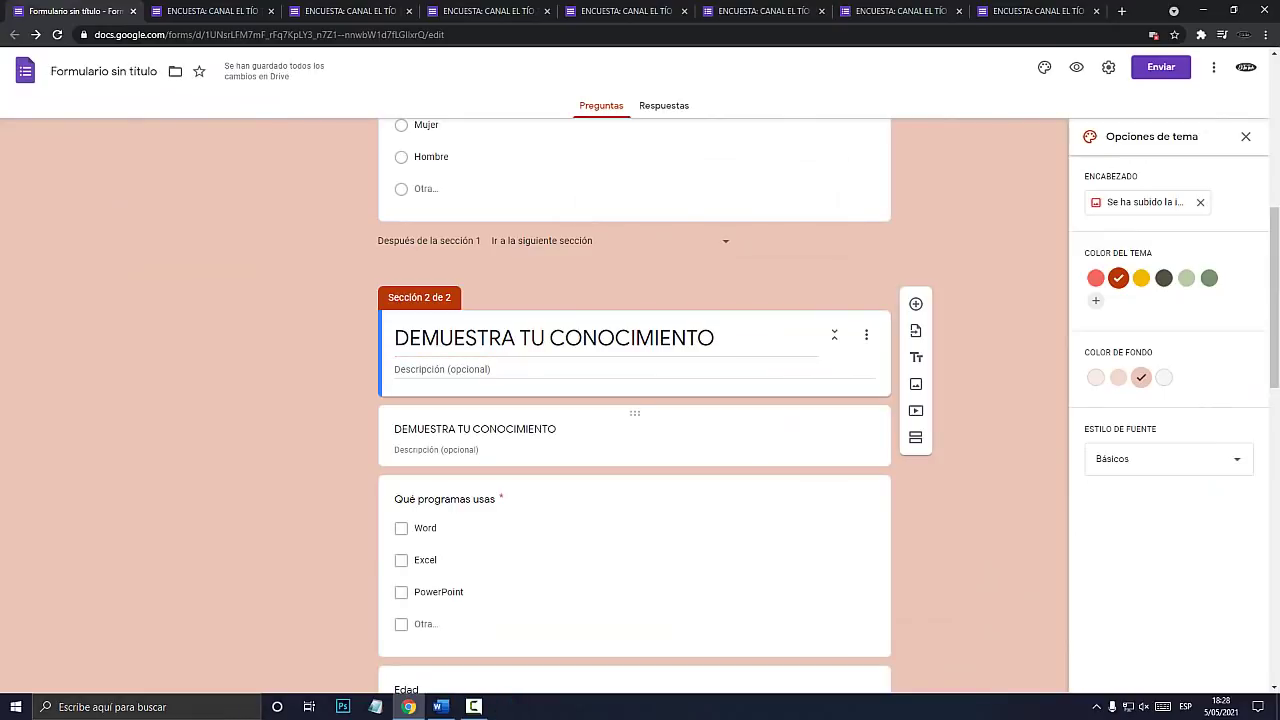
key("super+plus")
Delete the old duplicate DEMUESTRA TU CONOCIMIENTO title card.
left_click(640, 415)
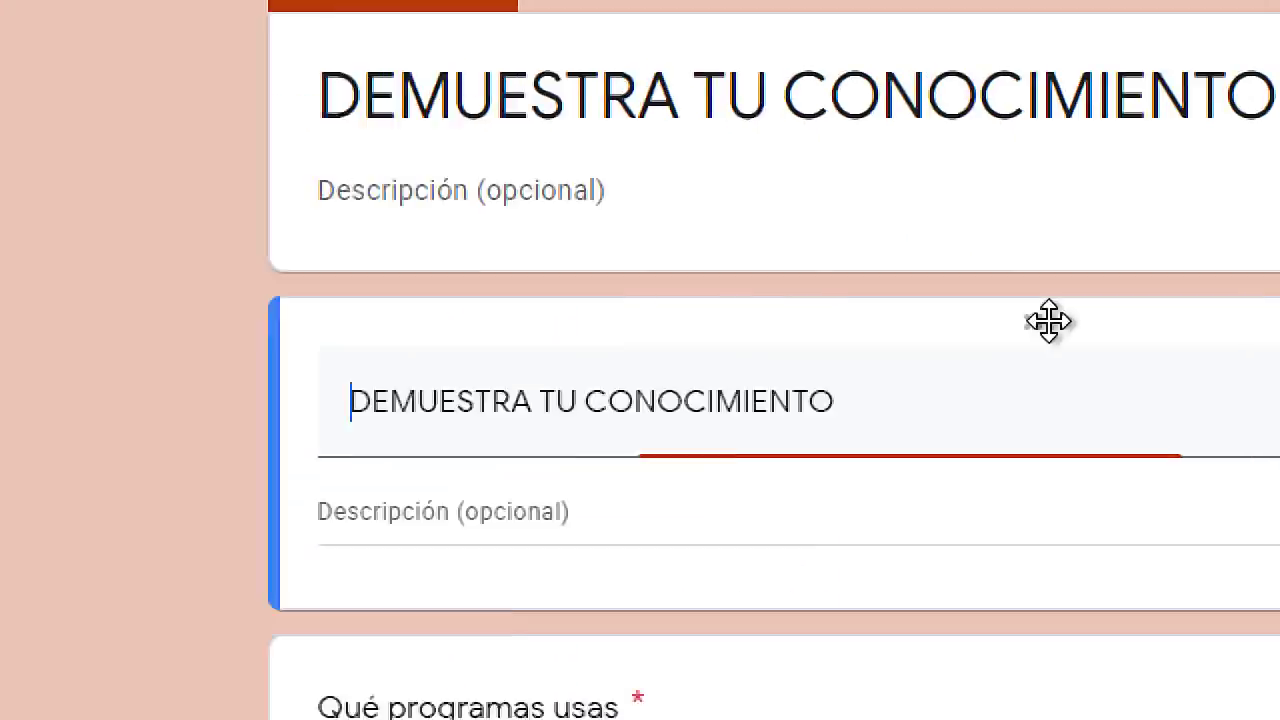
key("super+Escape")
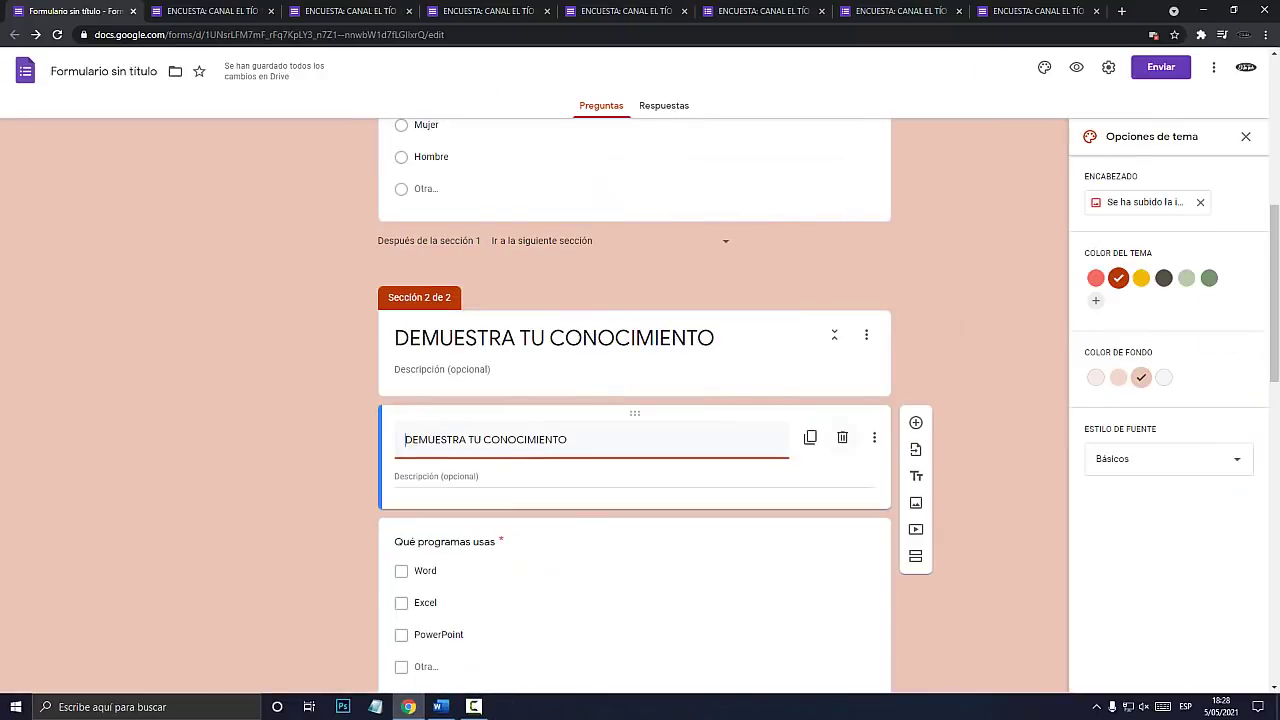
left_click(842, 437)
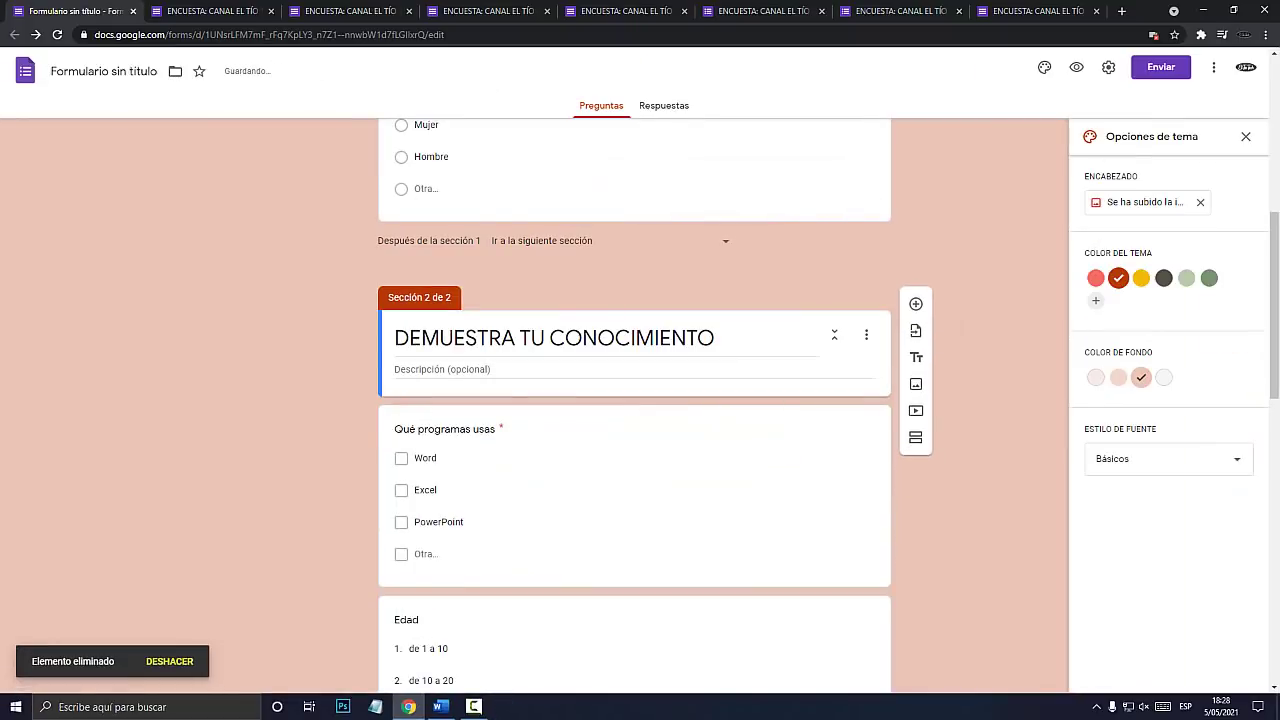
key("super+plus")
key("super+plus")
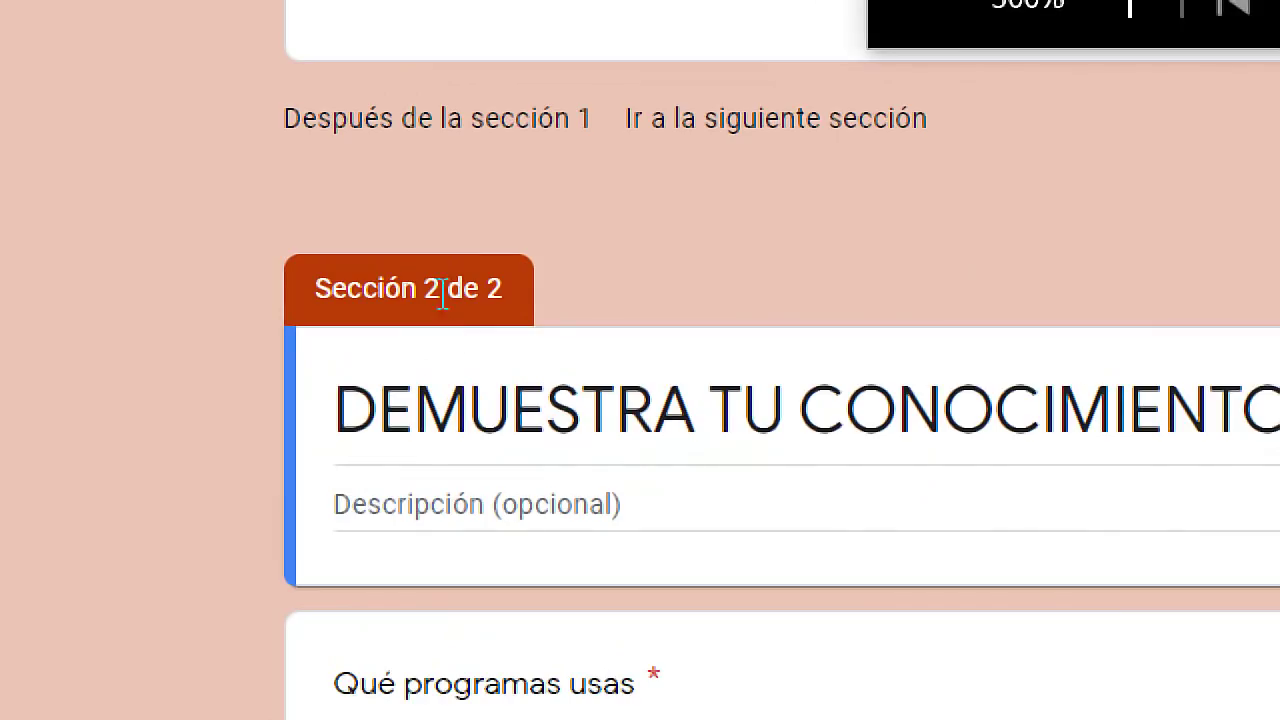
key("super+Escape")
left_click(1076, 67)
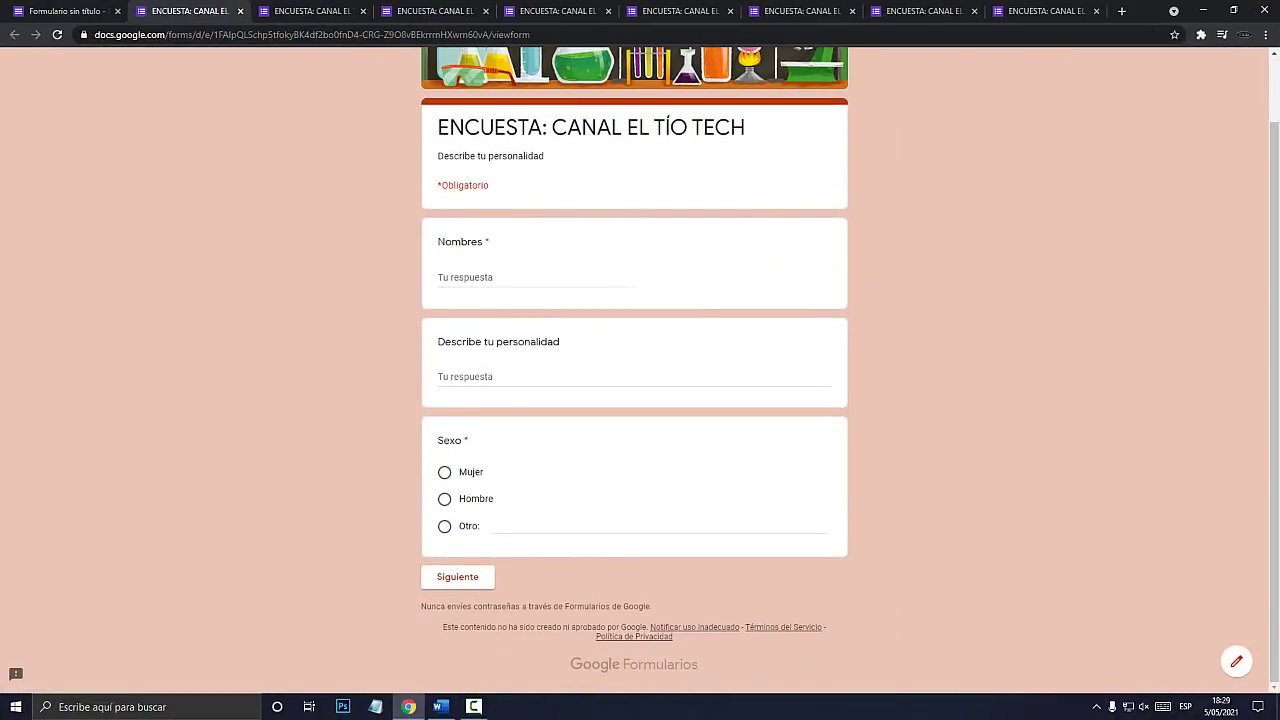
In the preview, enter a name and personality, choose Hombre, and advance to the second section.
left_click(480, 278)
left_click(462, 377)
type("Emprendedor")
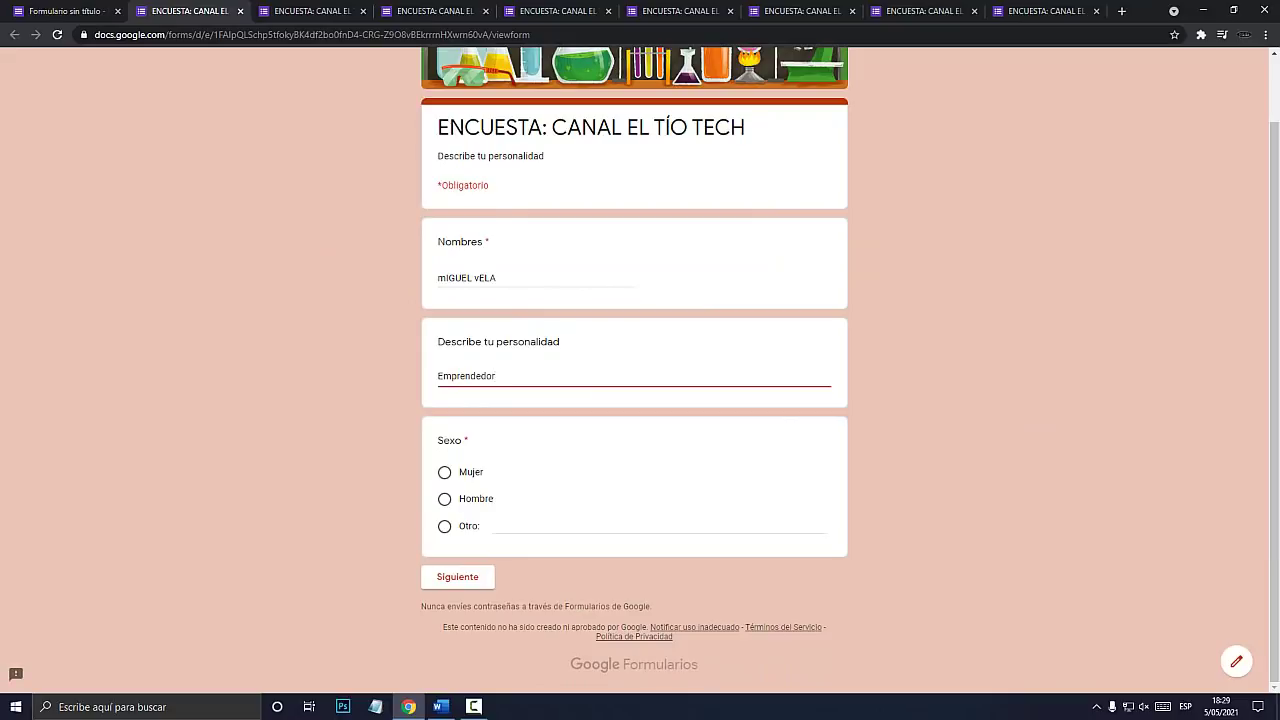
left_click(445, 499)
left_click(457, 577)
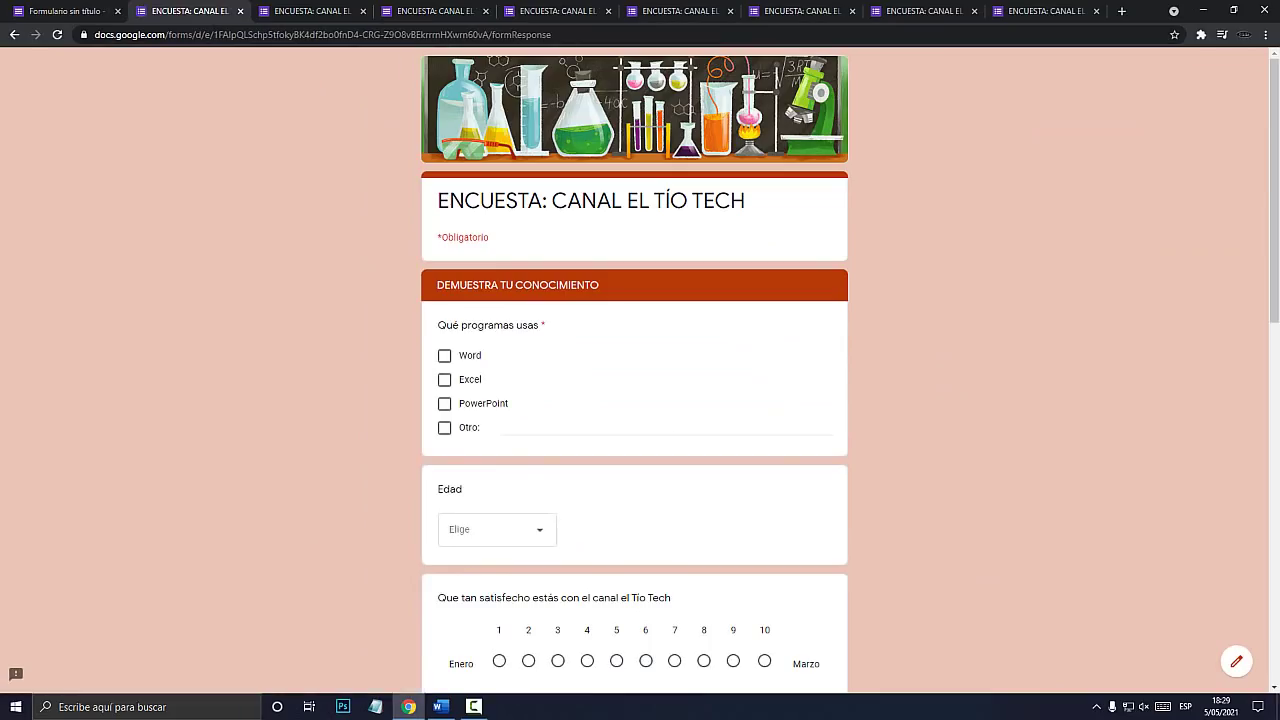
scroll(635, 400, "down", 3)
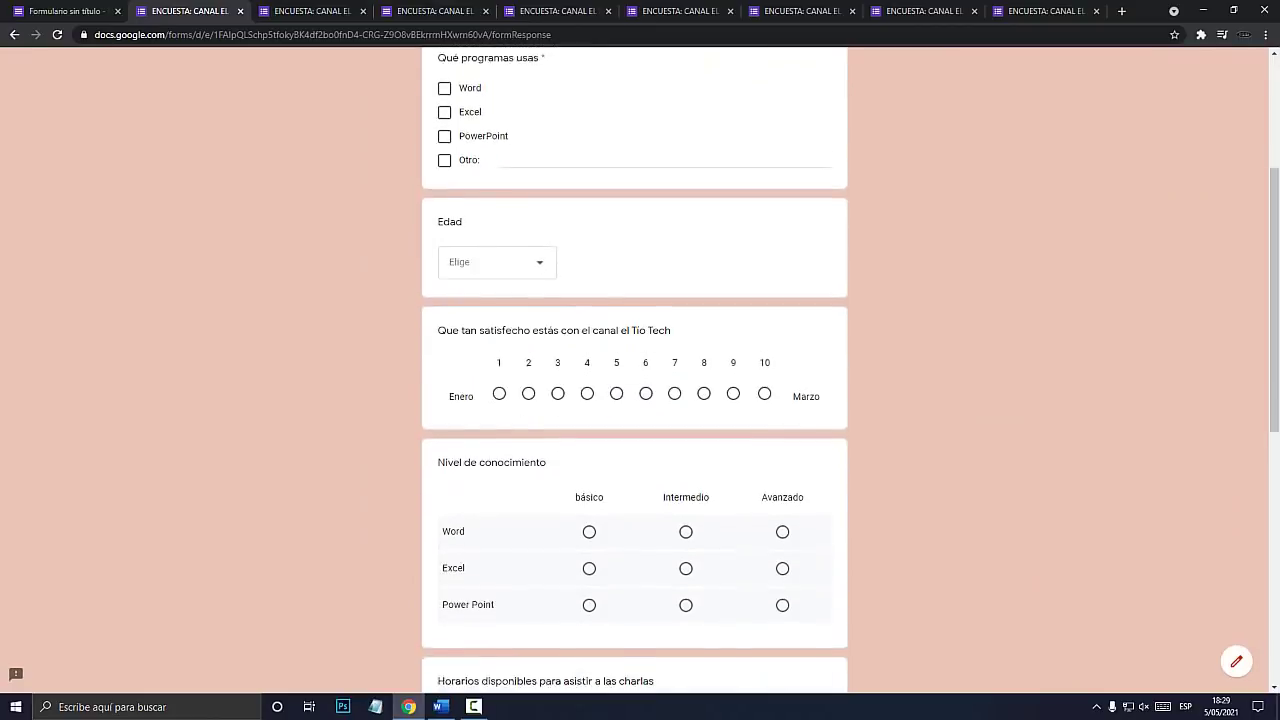
scroll(635, 400, "up", 2)
scroll(635, 400, "down", 9)
scroll(635, 400, "up", 10)
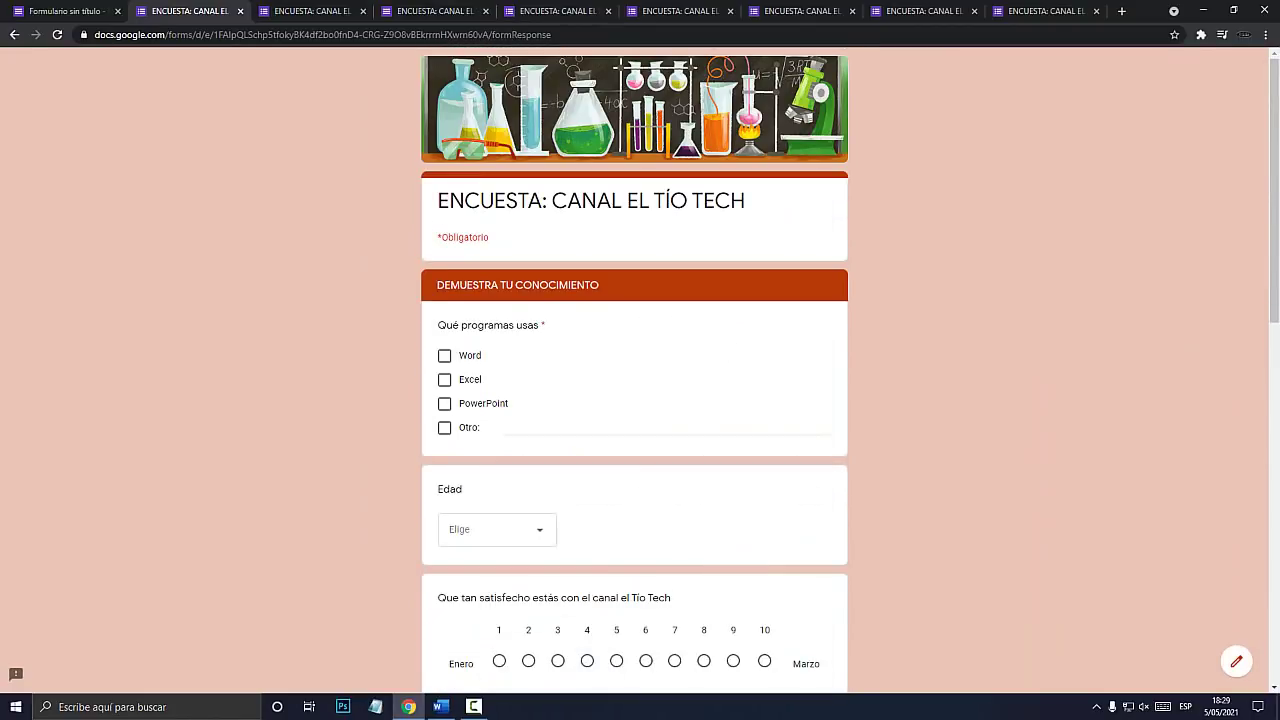
left_click(635, 266)
Back in the editor, add a new section below the Nivel de conocimiento question.
key("ctrl+shift+Tab")
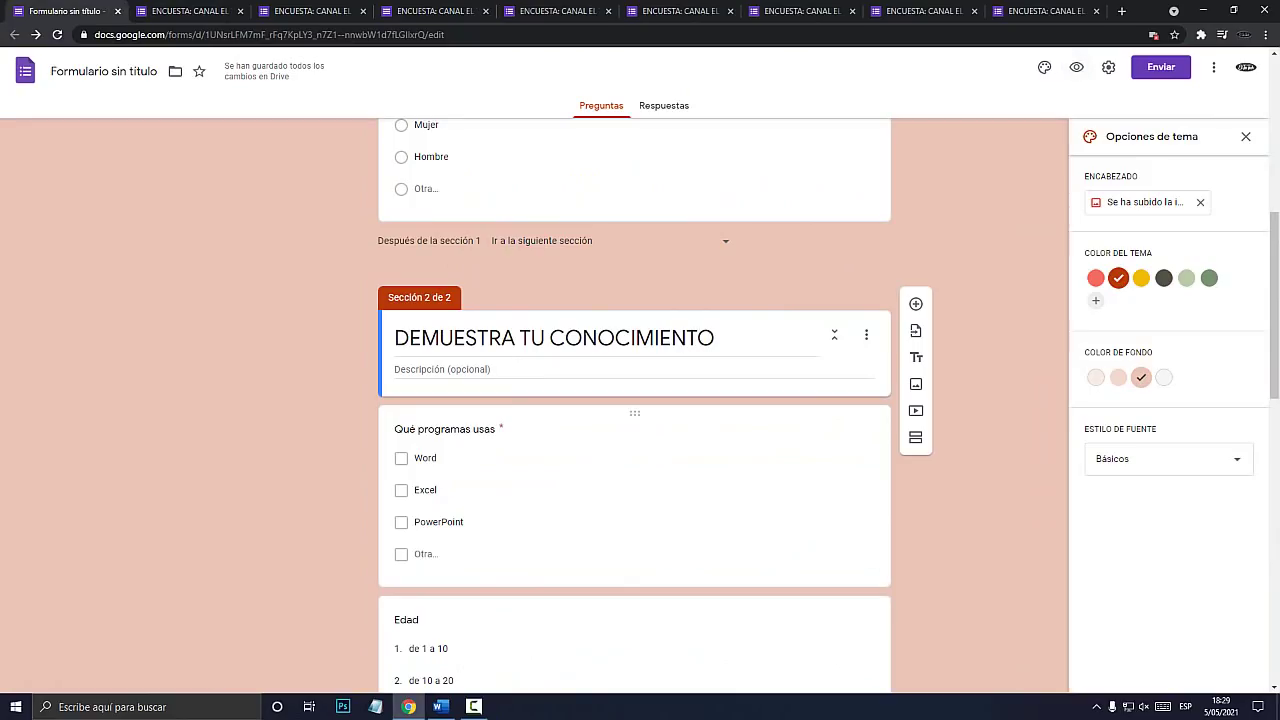
scroll(635, 400, "down", 5)
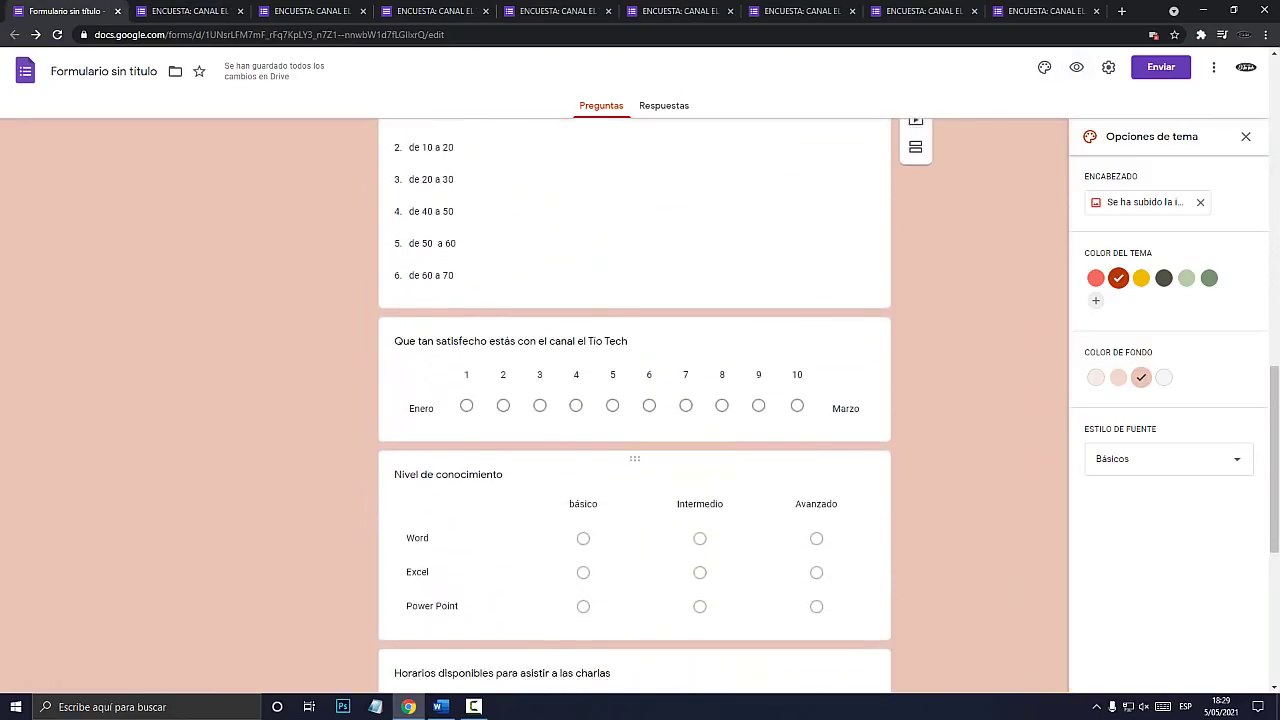
scroll(635, 400, "down", 5)
scroll(635, 400, "up", 3)
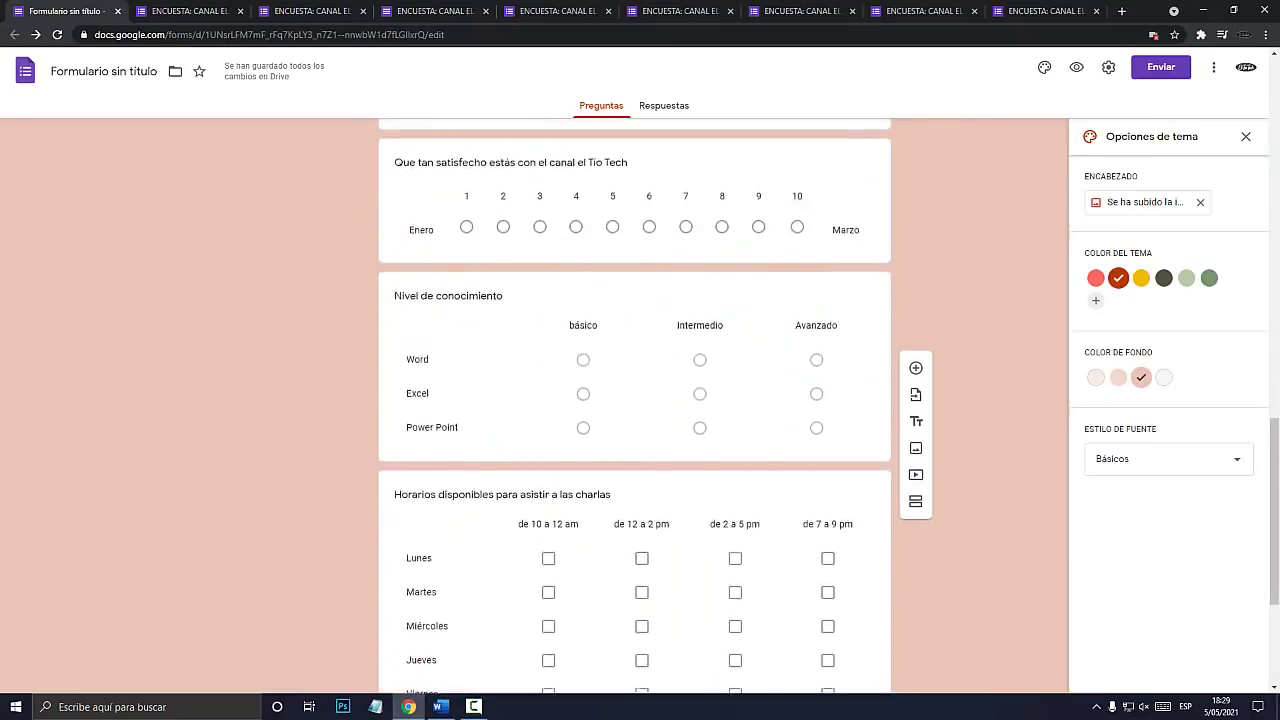
scroll(635, 400, "up", 1)
left_click(635, 400)
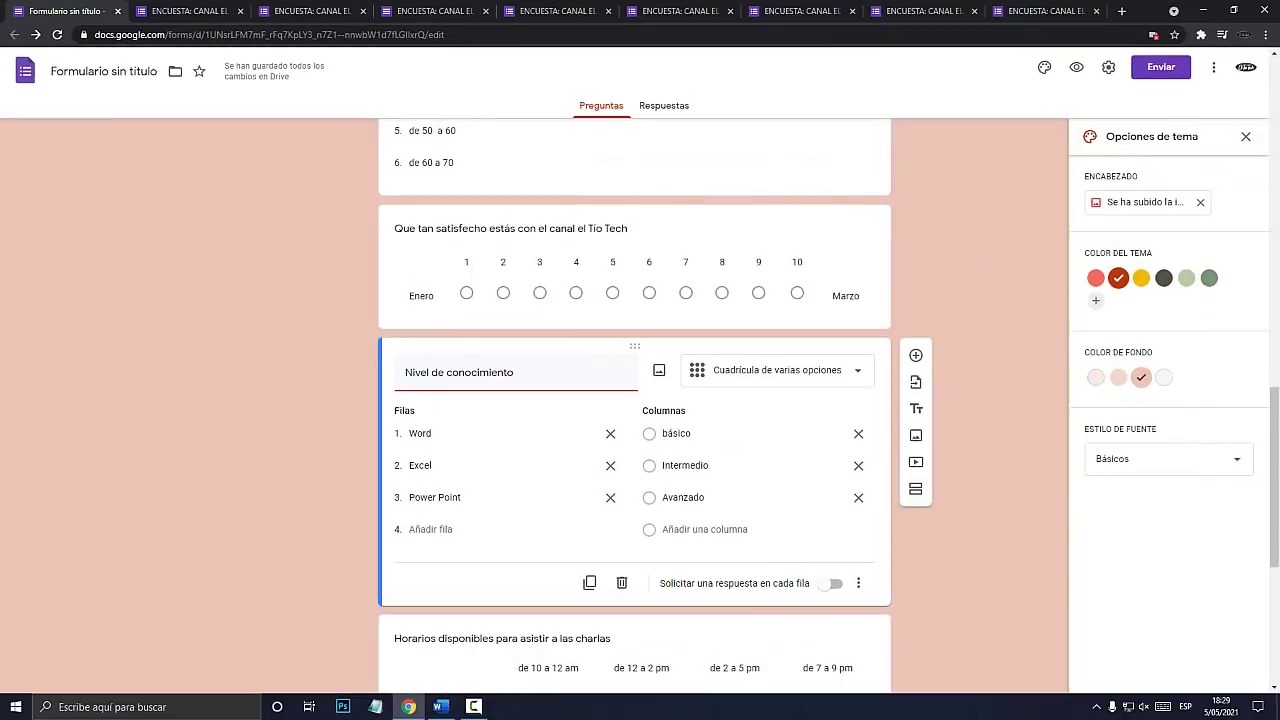
left_click(920, 502)
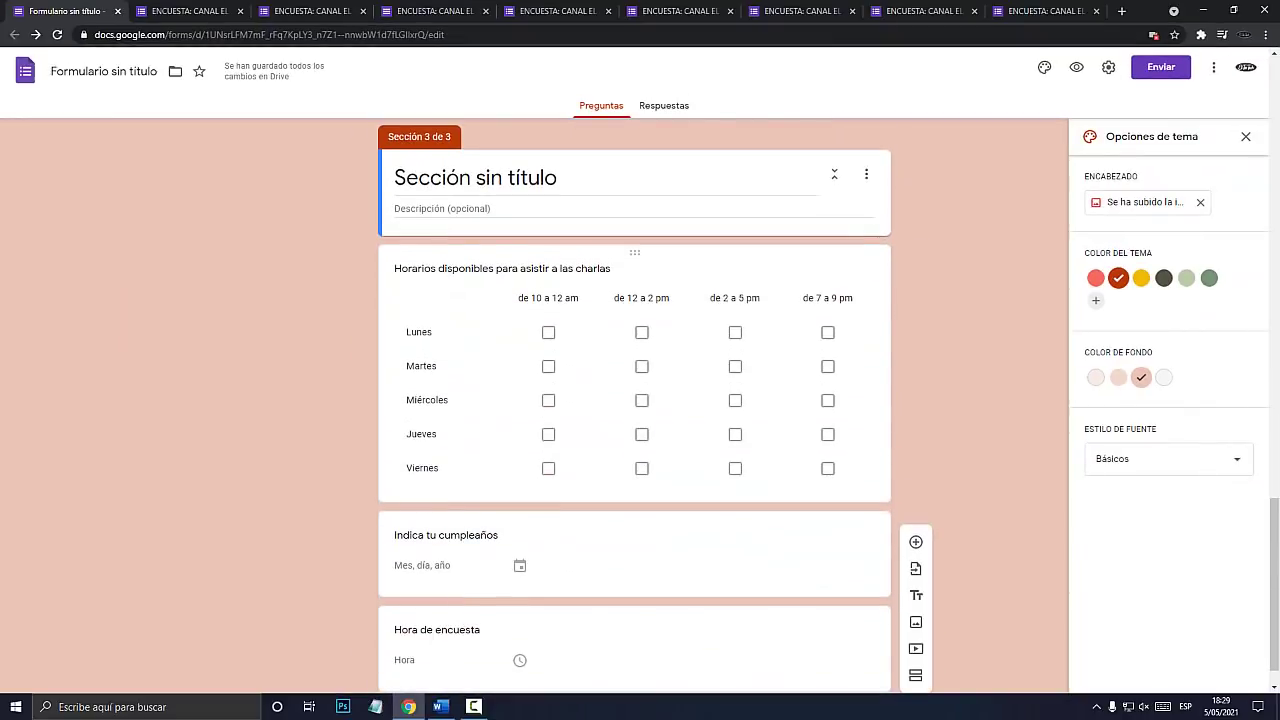
Title the new section 'Ya casi terminas'.
scroll(634, 405, "up", 2)
left_click(476, 444)
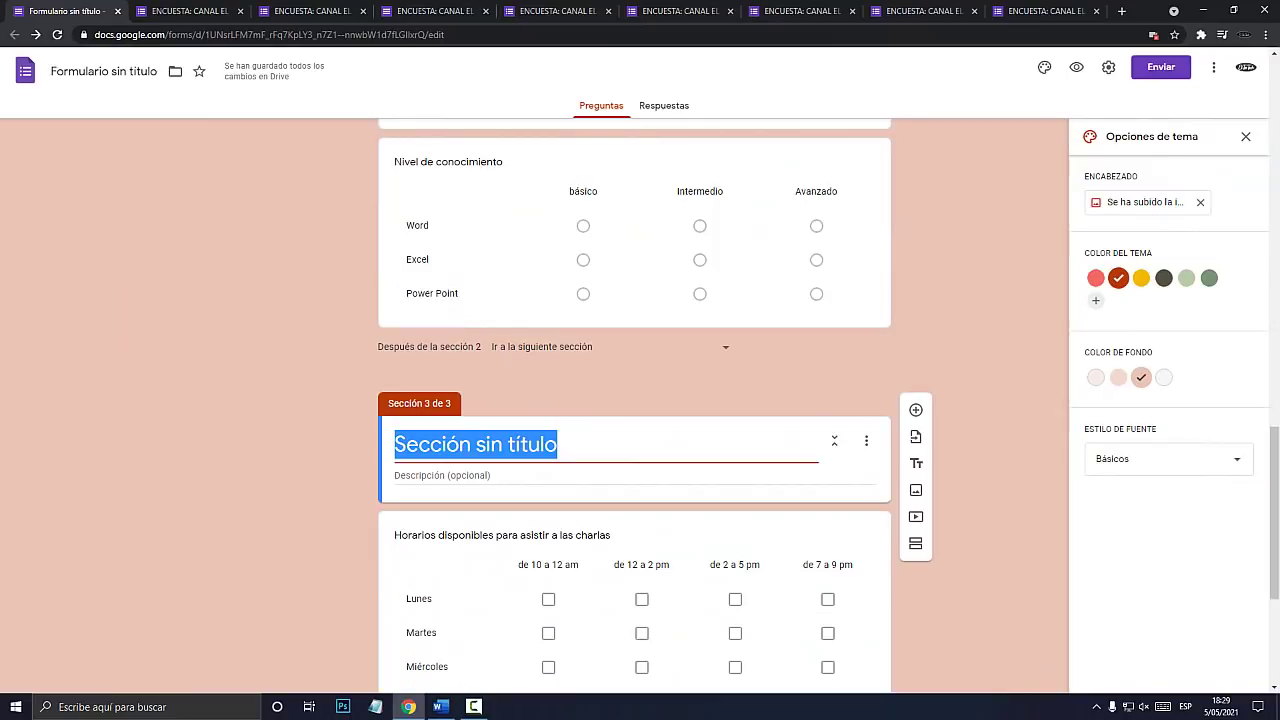
type("Ya casi terminas")
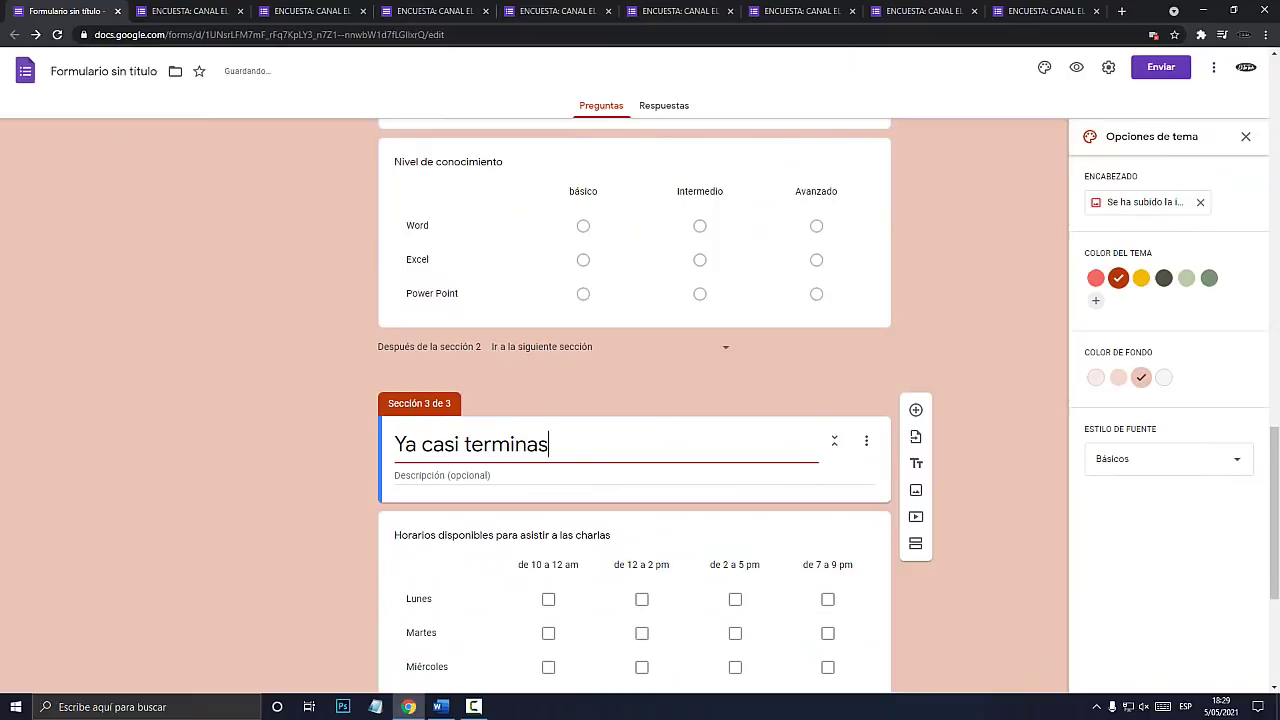
left_click(1076, 68)
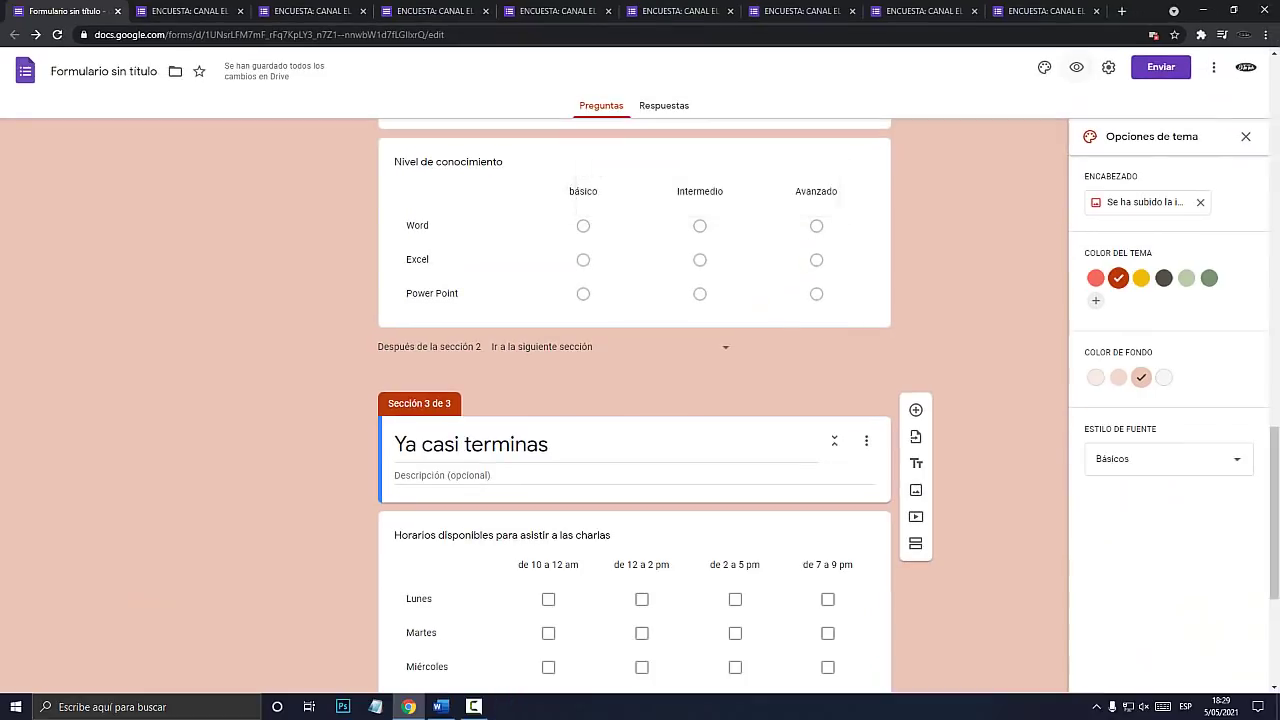
left_click(1076, 178)
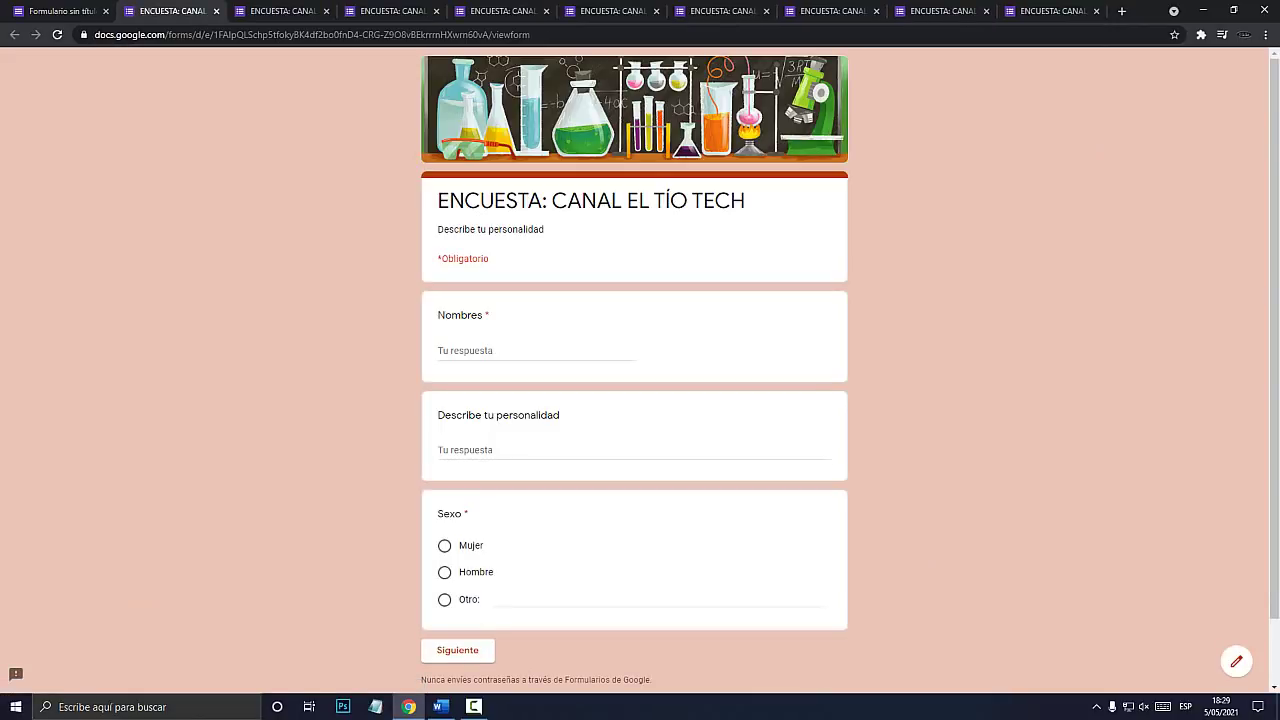
In the preview's first section, enter a name, 'Emprendedor' as personality and Hombre for Sexo.
type("miguel")
key("BackSpace")
key("BackSpace")
key("BackSpace")
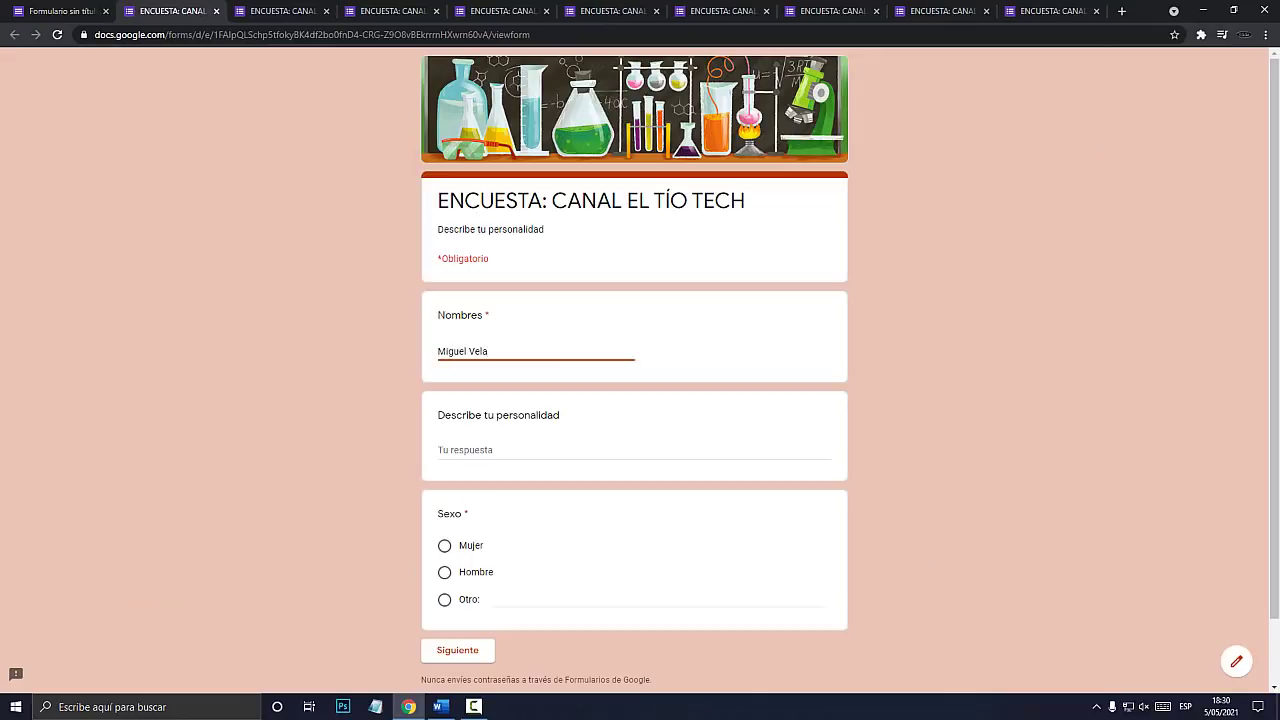
key("Tab")
type("Emprendedor")
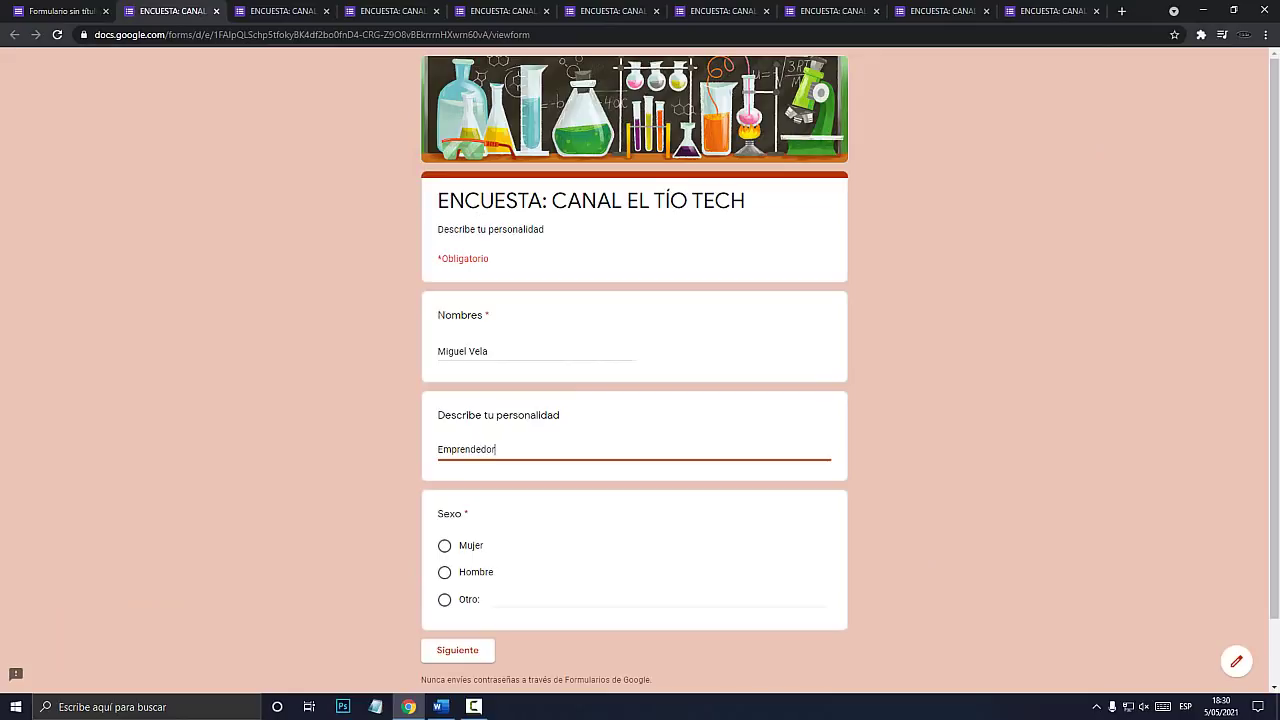
left_click(444, 572)
left_click(457, 650)
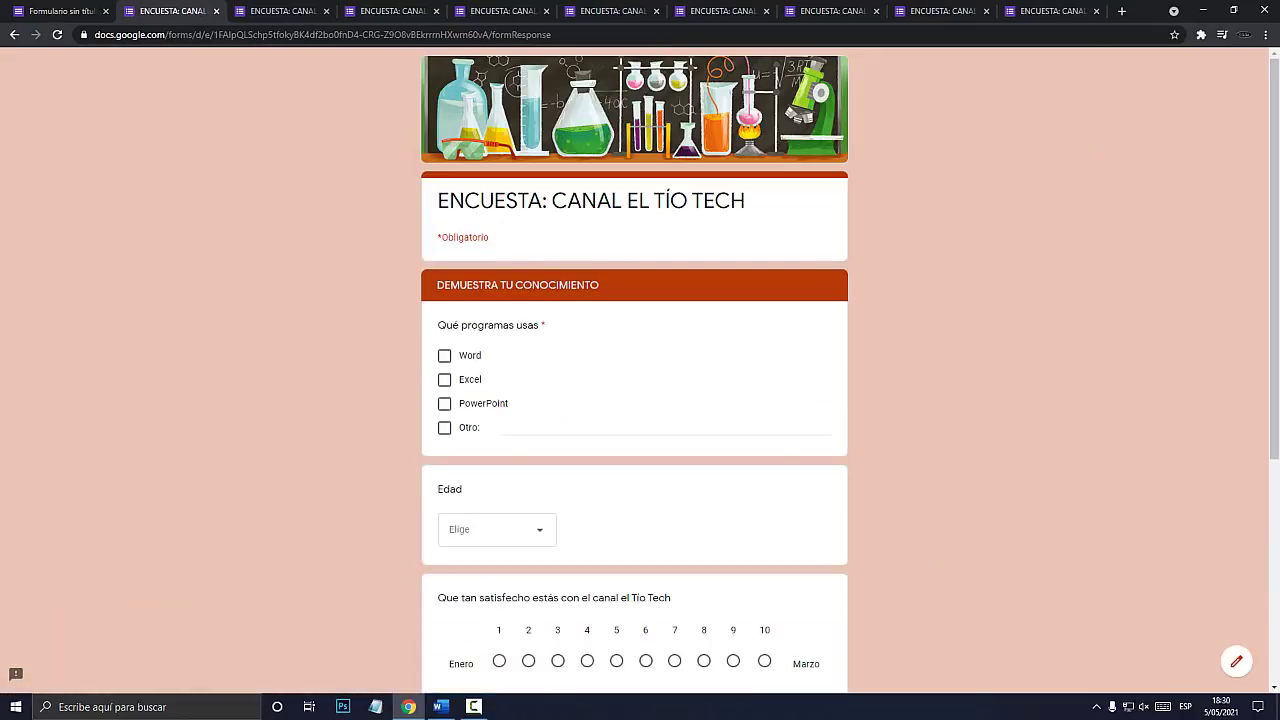
Answer Word, Excel and PowerPoint, age de 20 a 30, satisfaction 10, and Word/Excel Avanzado.
scroll(640, 400, "down", 2)
left_click(444, 222)
left_click(444, 246)
left_click(444, 270)
left_click(500, 396)
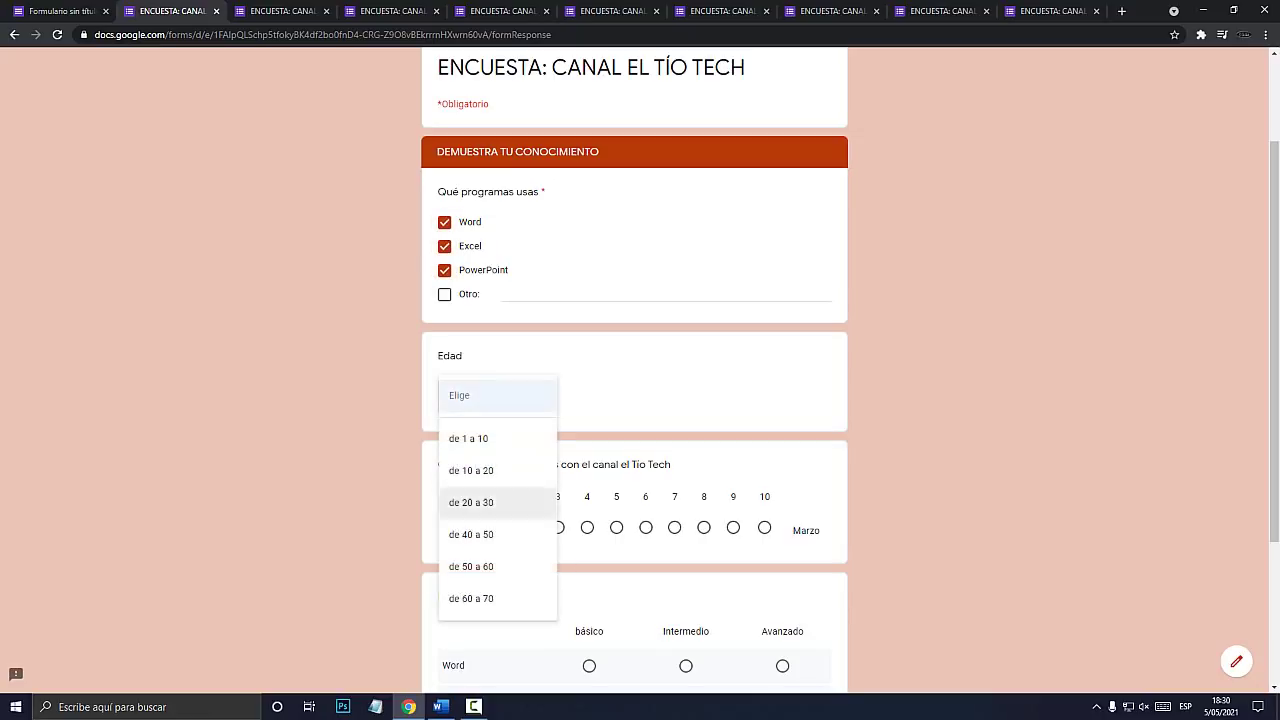
left_click(470, 502)
scroll(640, 400, "down", 2)
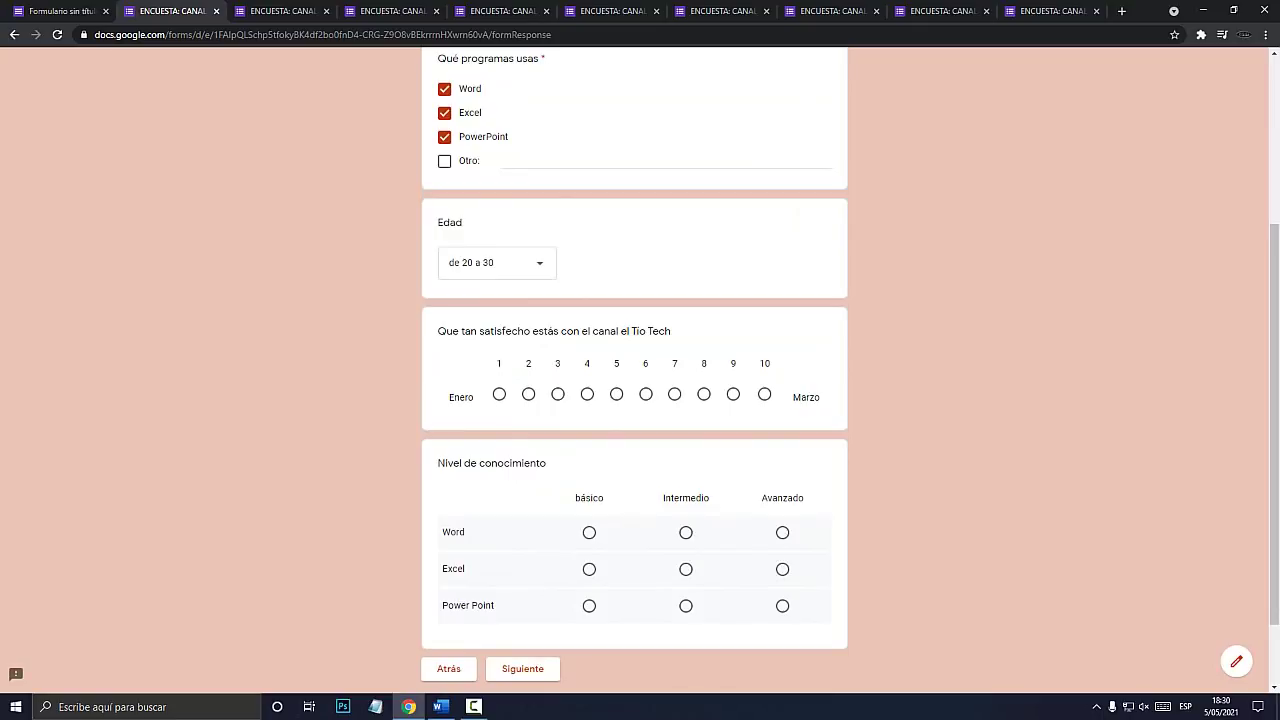
left_click(765, 394)
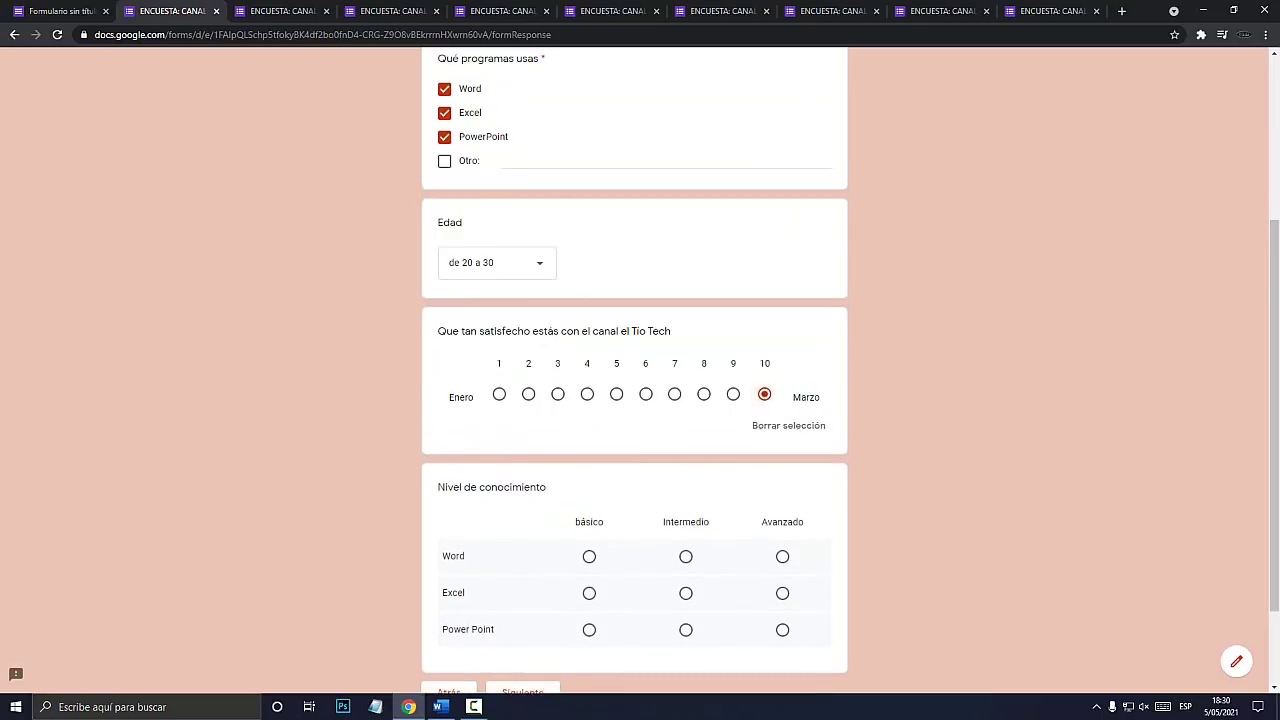
scroll(765, 400, "down", 2)
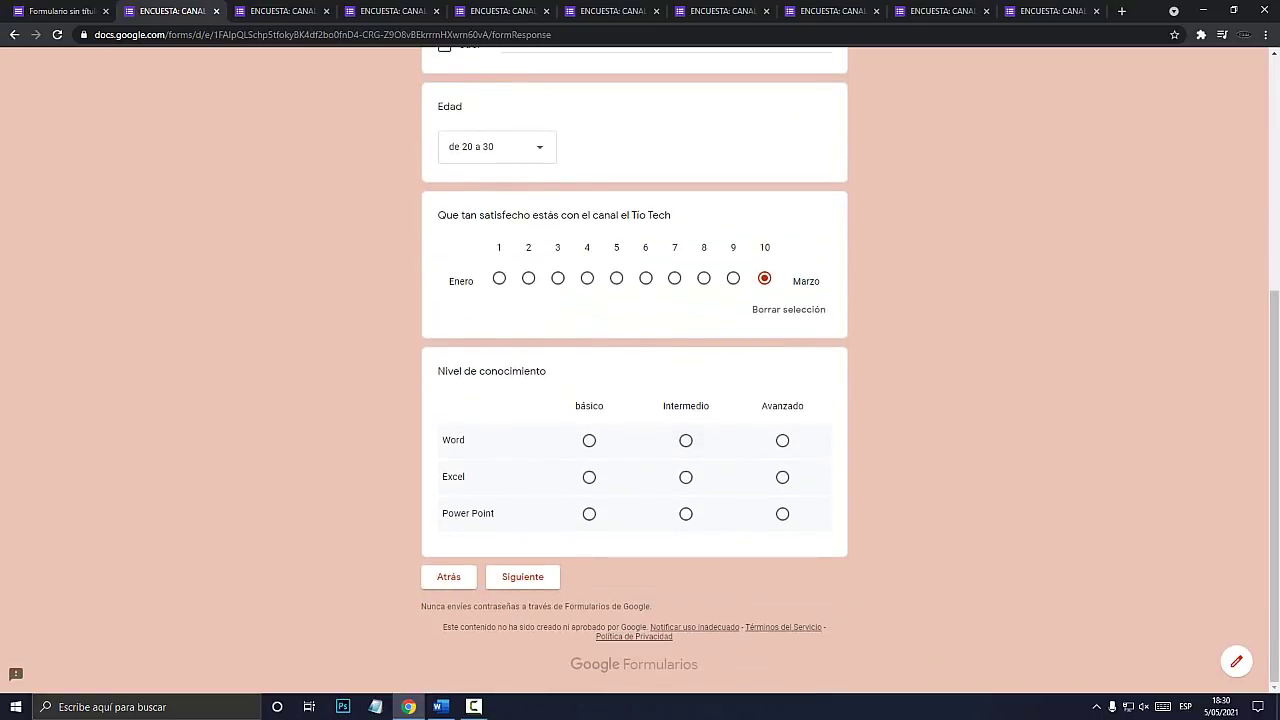
left_click(782, 440)
left_click(782, 477)
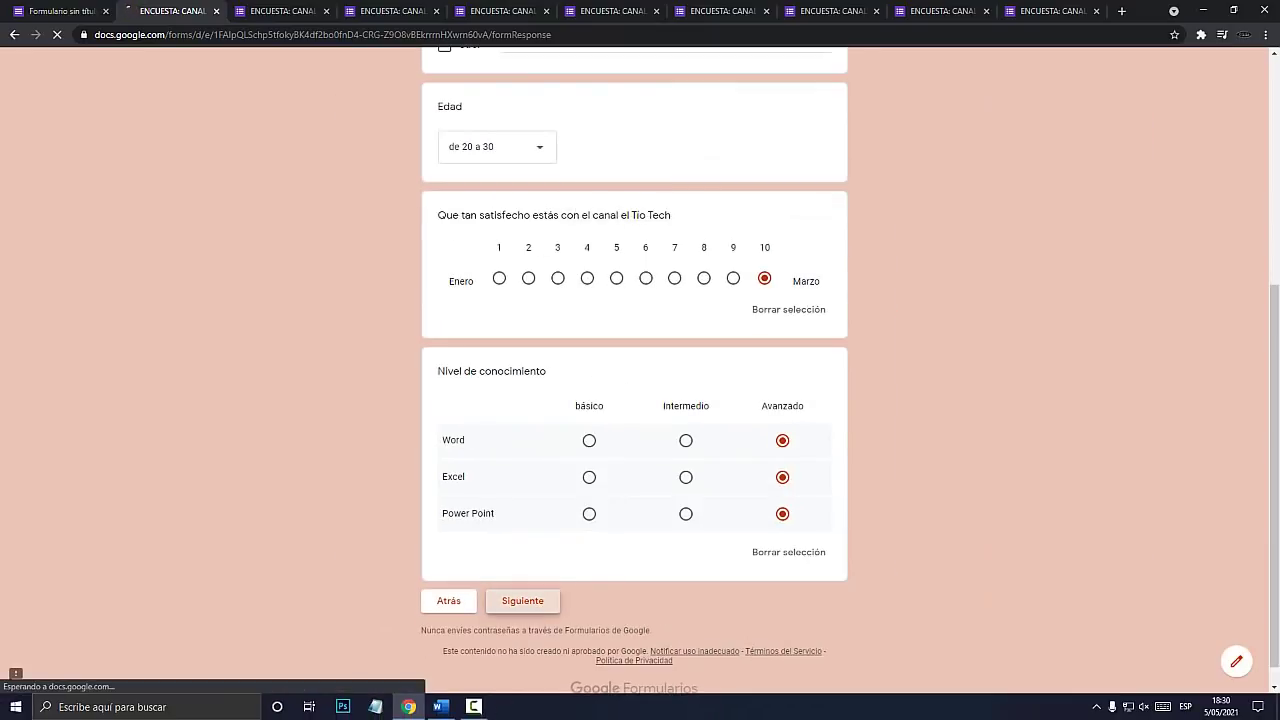
left_click(549, 604)
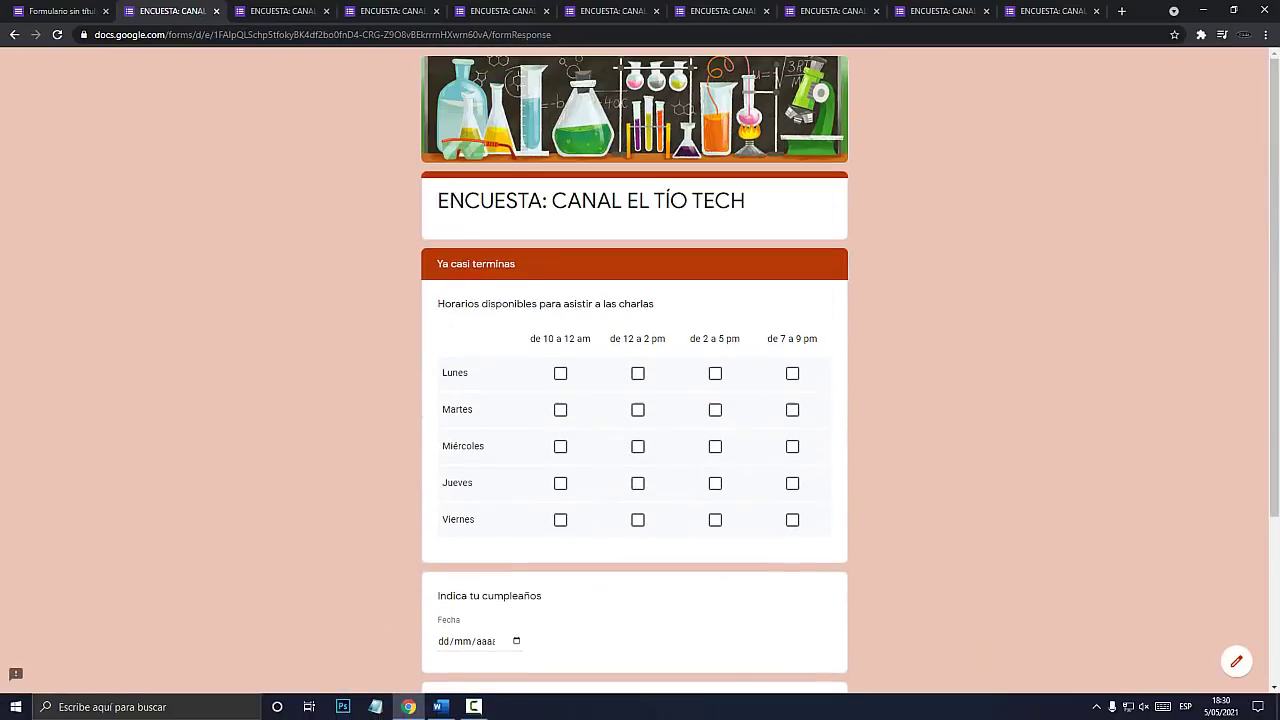
Tick weekday availability slots and pick the 6th as birthday on Ya casi terminas, then return to the editor.
left_click(638, 373)
left_click(638, 410)
left_click(715, 446)
left_click(638, 483)
left_click(715, 520)
scroll(634, 380, "down", 2)
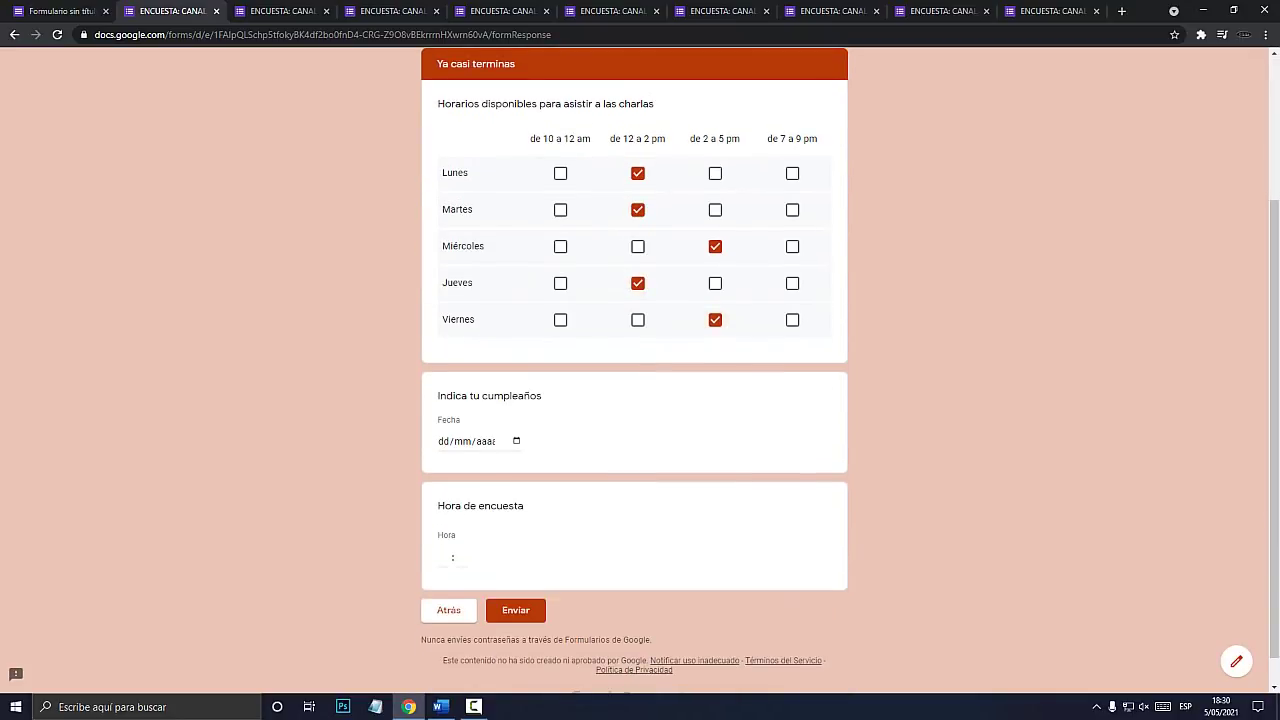
left_click(516, 441)
left_click(530, 528)
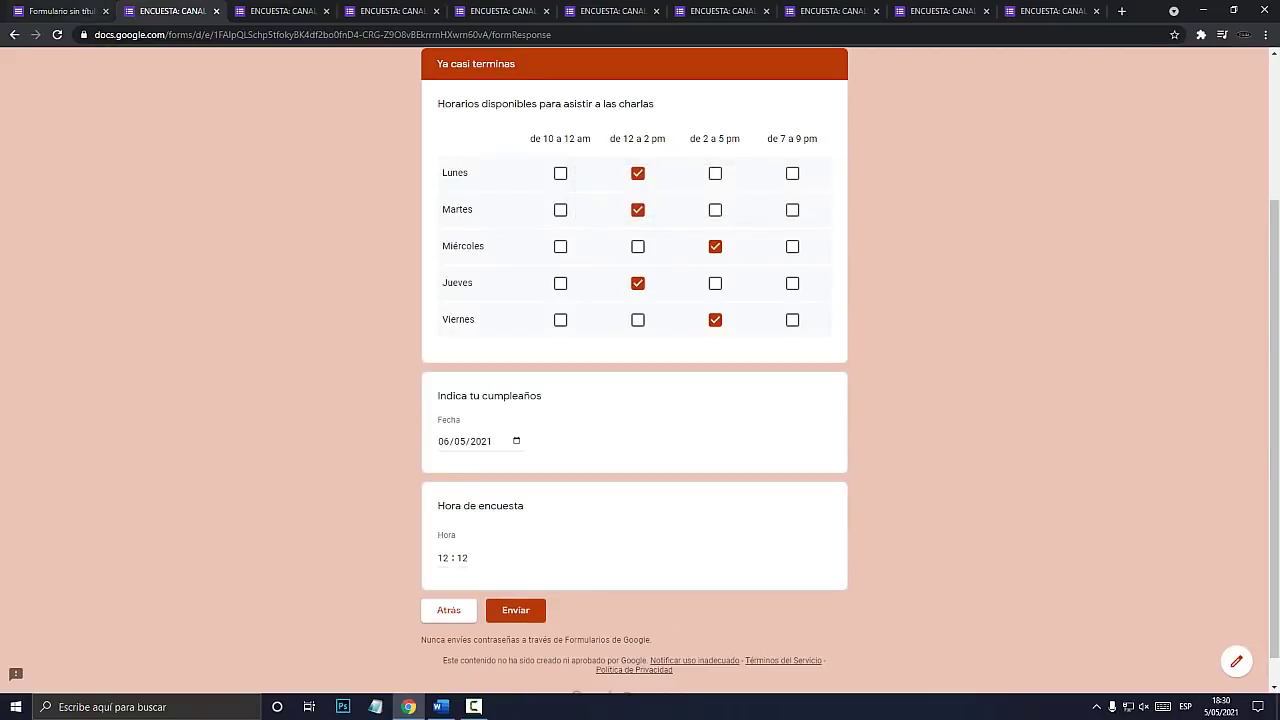
left_click(61, 11)
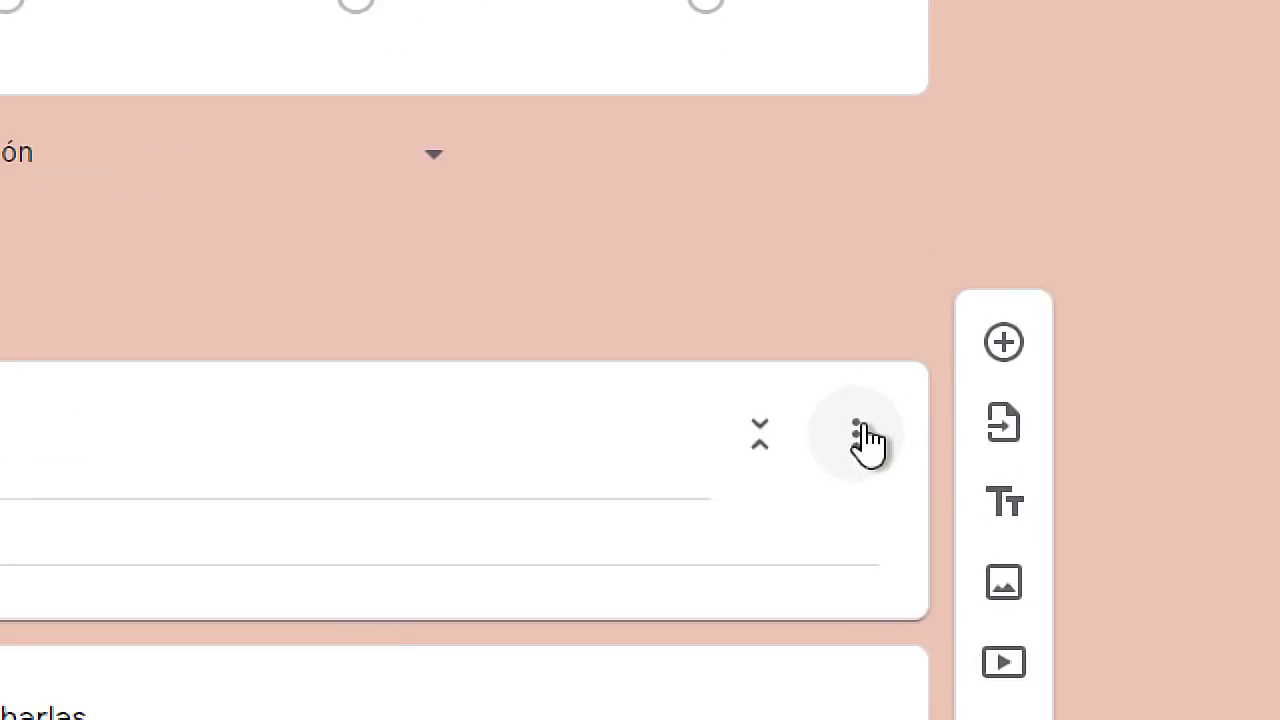
Merge the Ya casi terminas and DEMUESTRA TU CONOCIMIENTO sections into the previous ones, then preview the form.
left_click(866, 440)
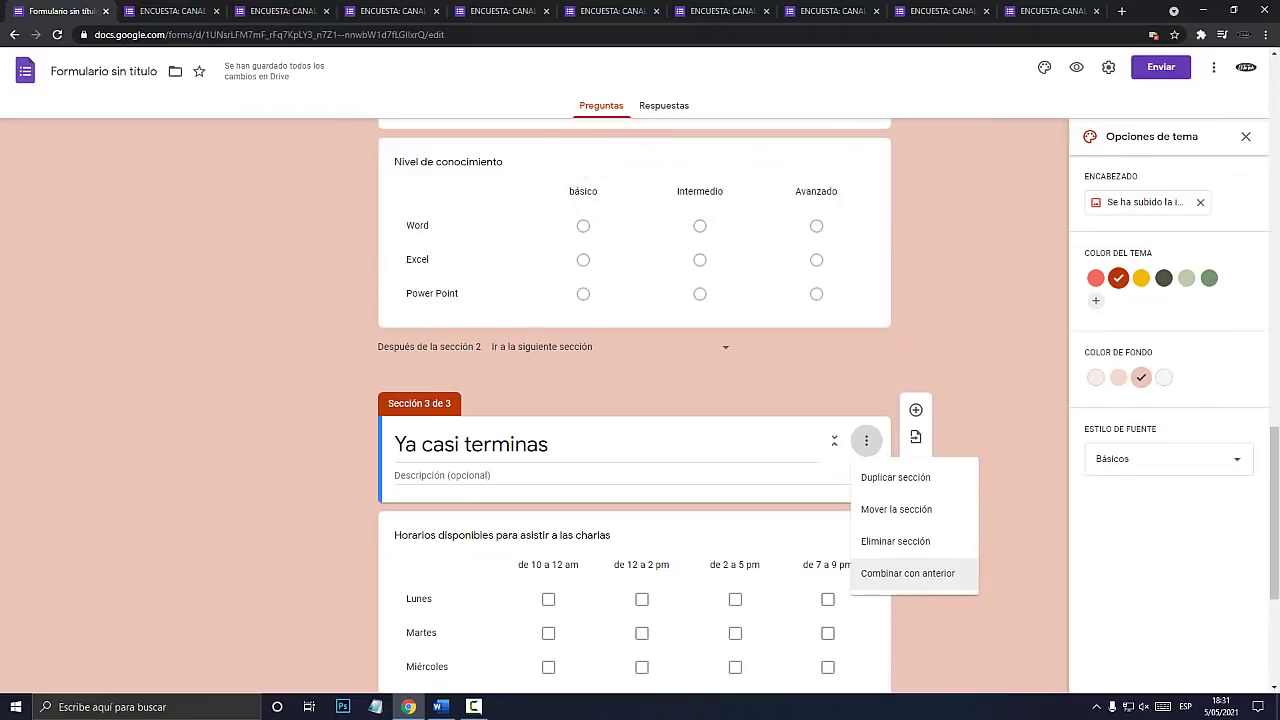
left_click(914, 574)
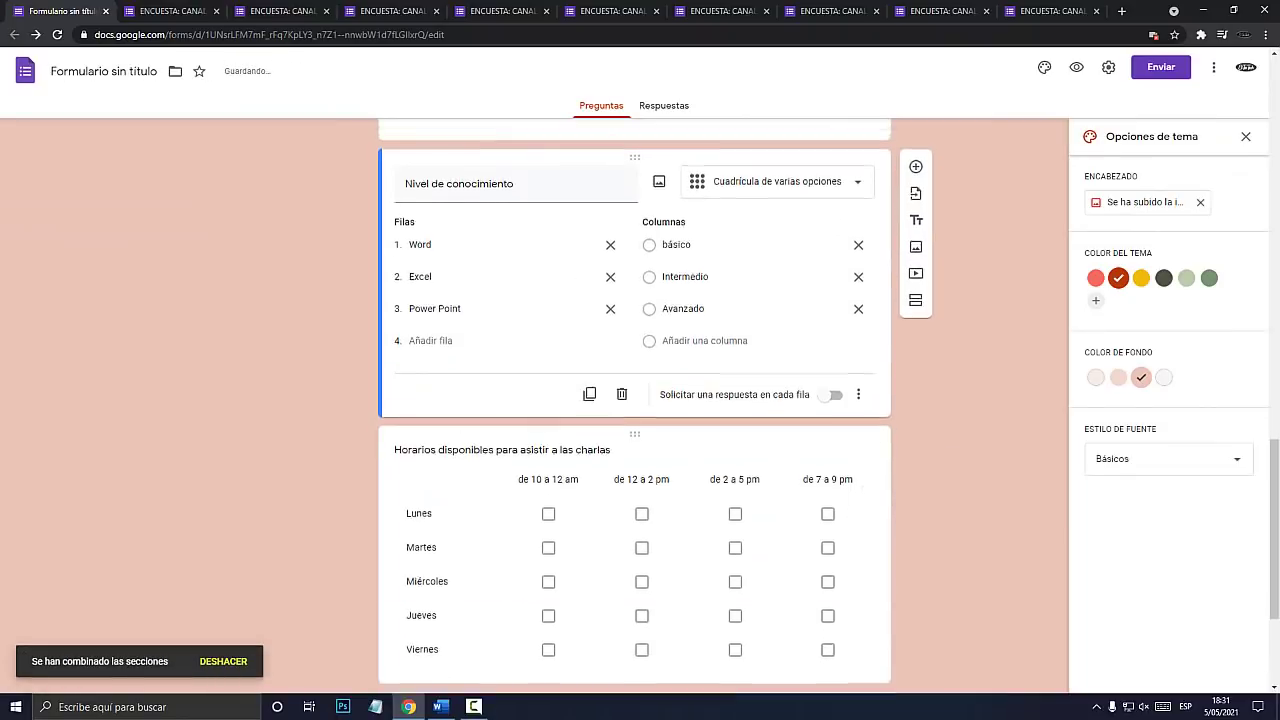
scroll(634, 400, "up", 5)
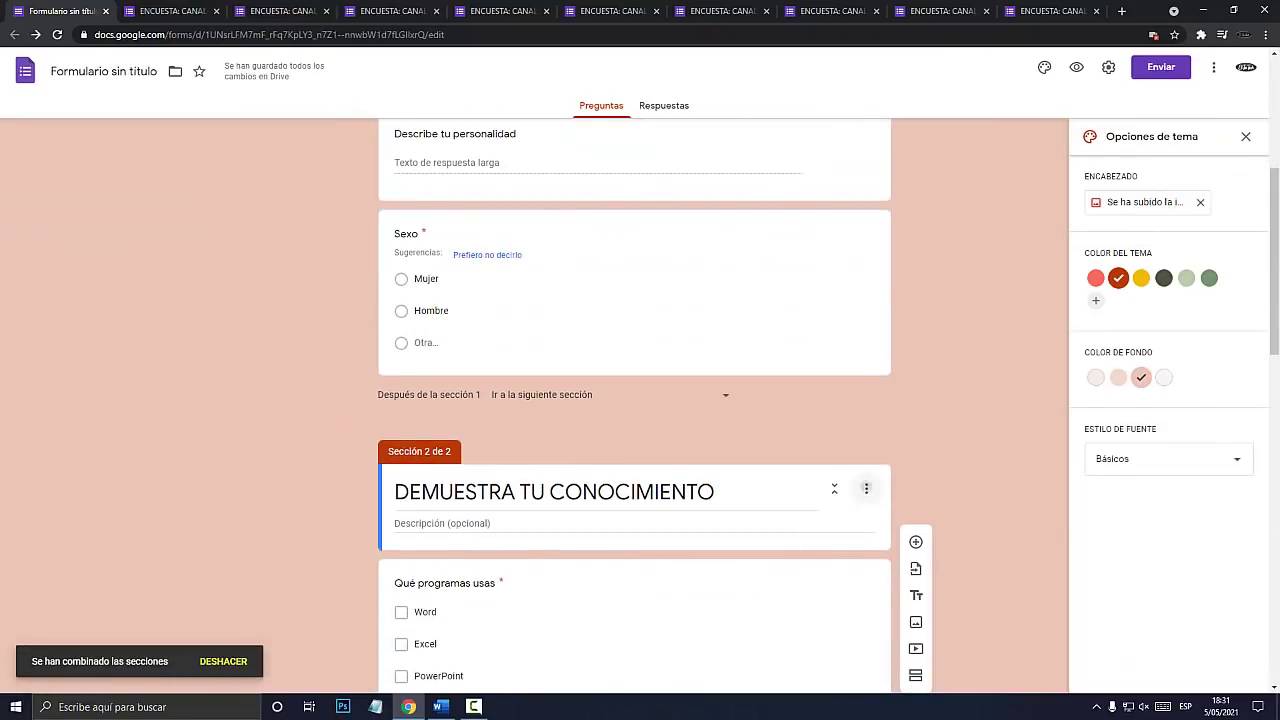
left_click(866, 489)
left_click(908, 621)
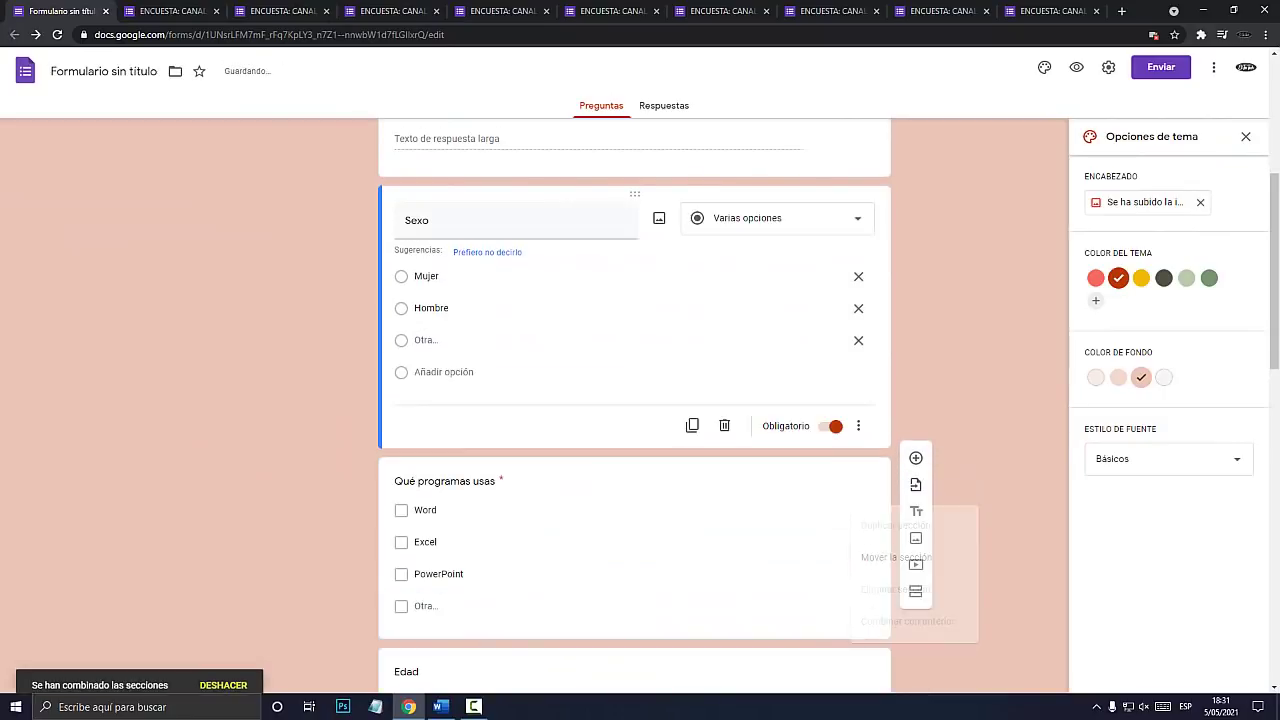
scroll(634, 400, "up", 2)
scroll(634, 400, "down", 12)
scroll(634, 400, "up", 6)
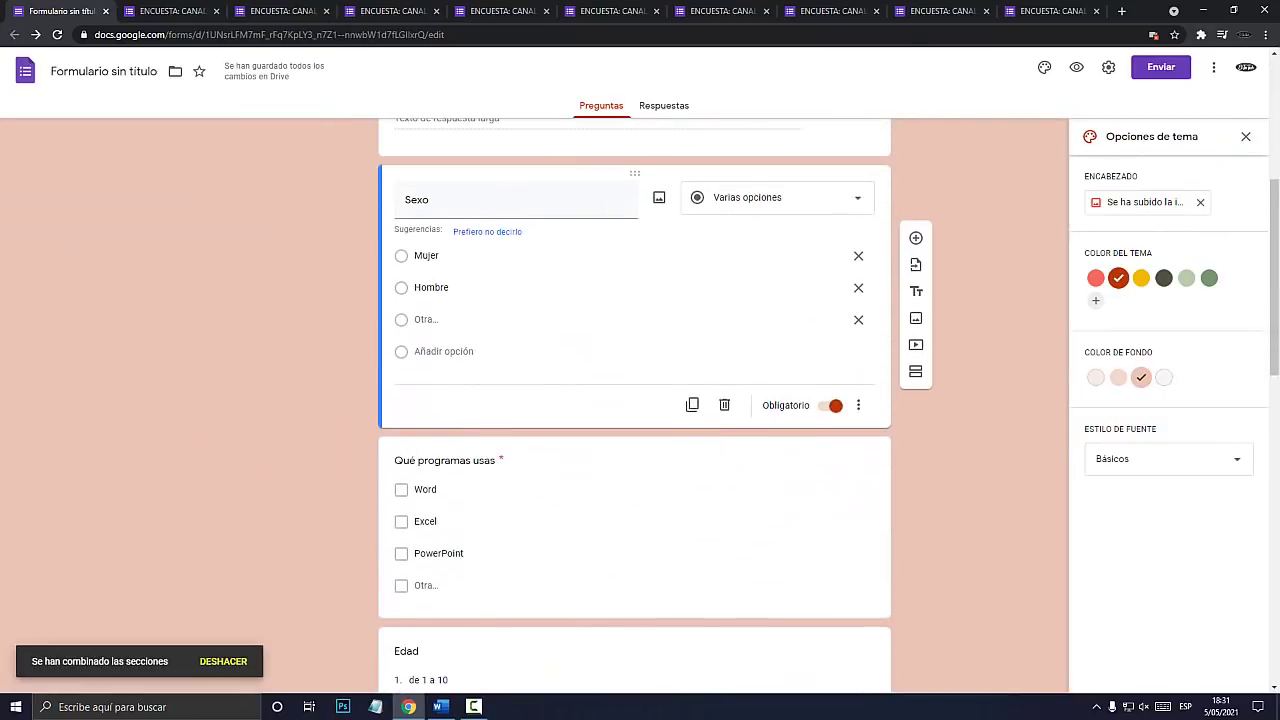
left_click(1076, 67)
scroll(634, 400, "down", 5)
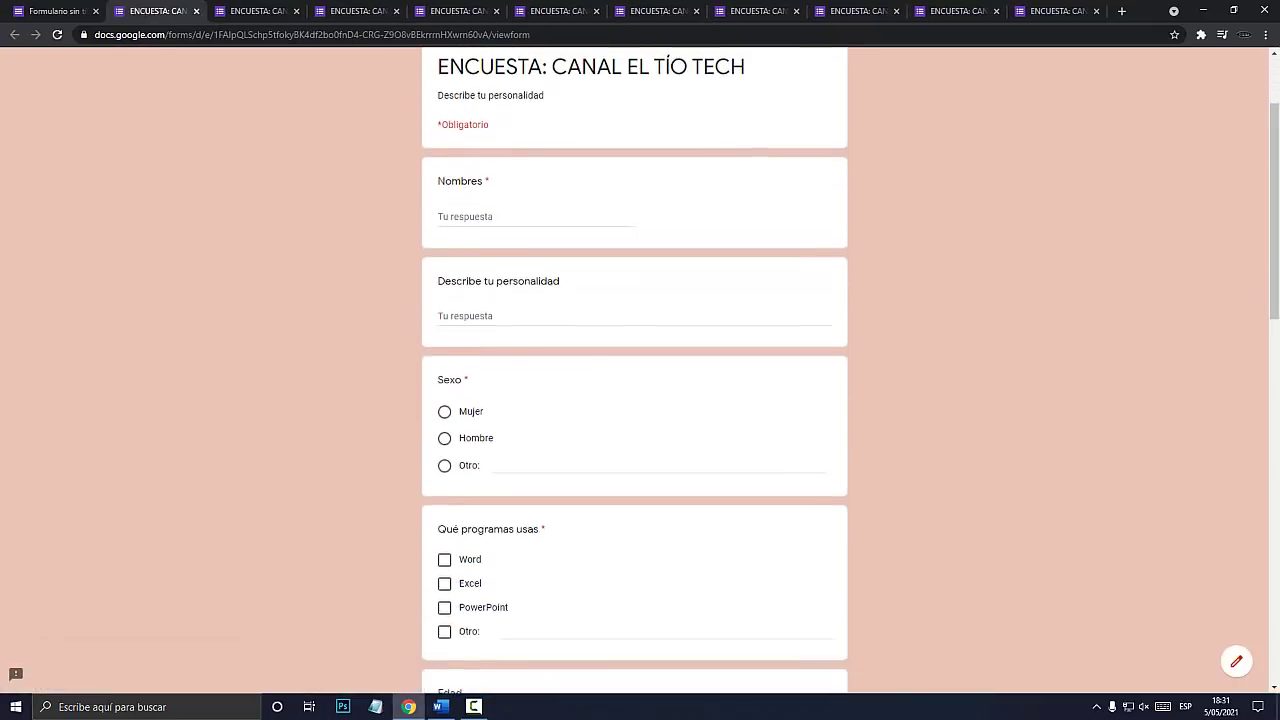
scroll(634, 400, "down", 8)
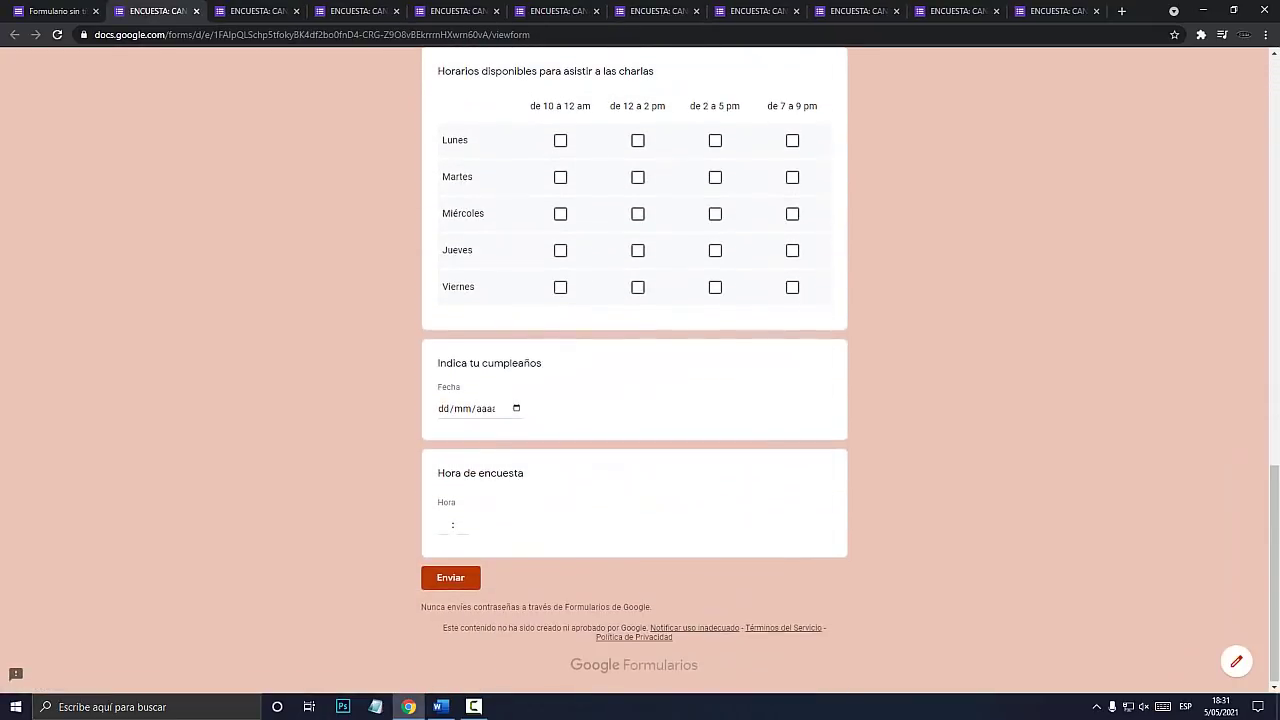
scroll(634, 400, "up", 8)
scroll(634, 400, "up", 4)
scroll(634, 400, "down", 9)
scroll(634, 400, "up", 1)
scroll(634, 400, "up", 8)
scroll(634, 400, "down", 12)
scroll(634, 400, "up", 4)
scroll(634, 400, "up", 9)
left_click(56, 11)
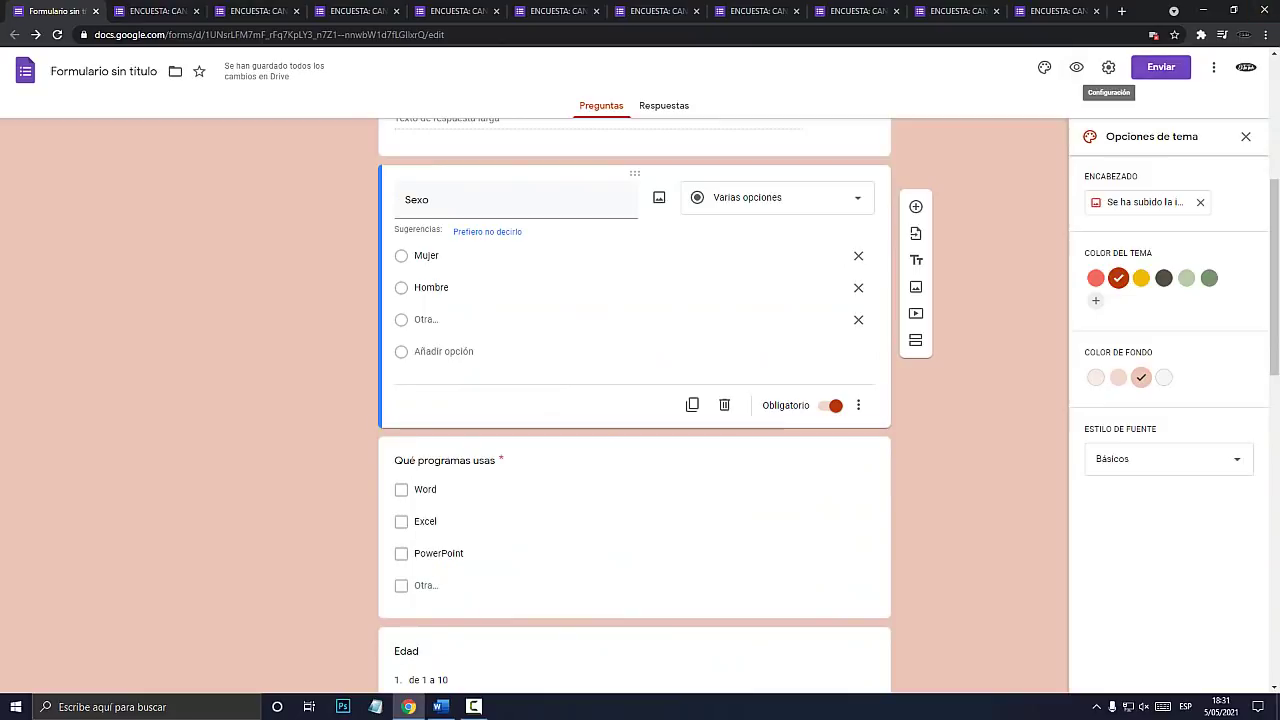
In Settings, turn on e-mail address collection and response receipts sent Si el encuestado lo solicita.
key("super+plus")
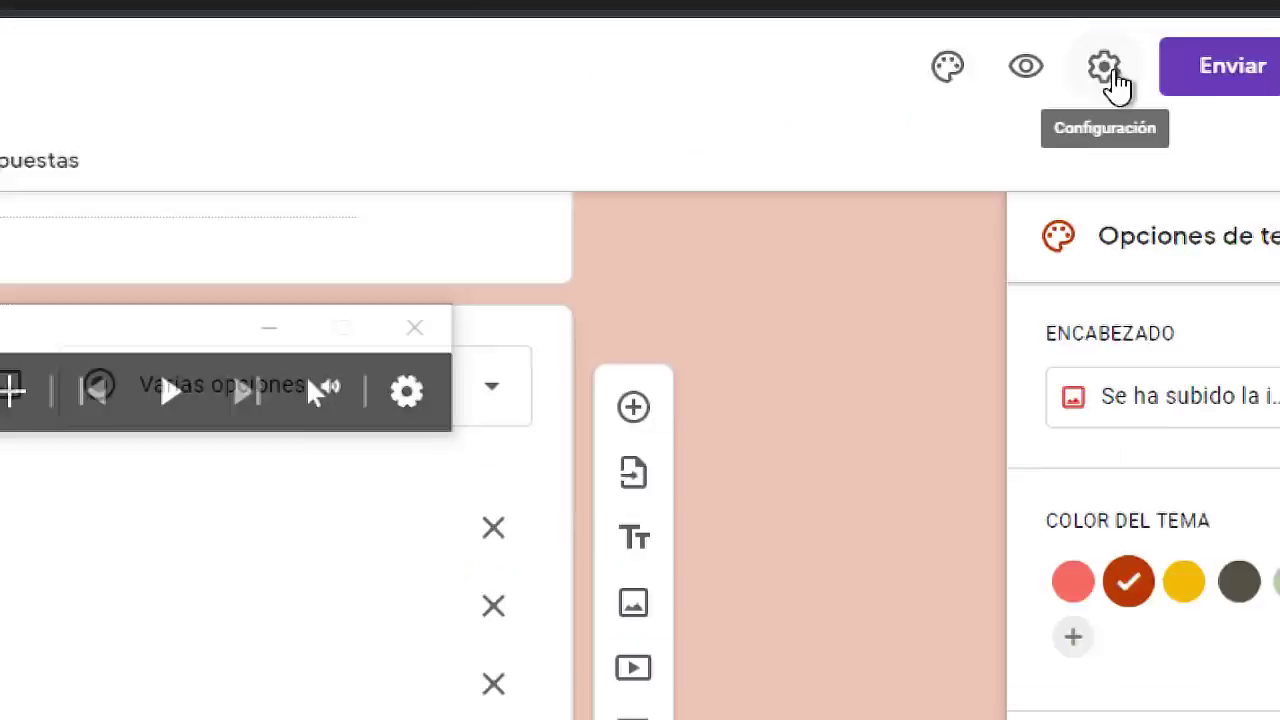
left_click(1000, 148)
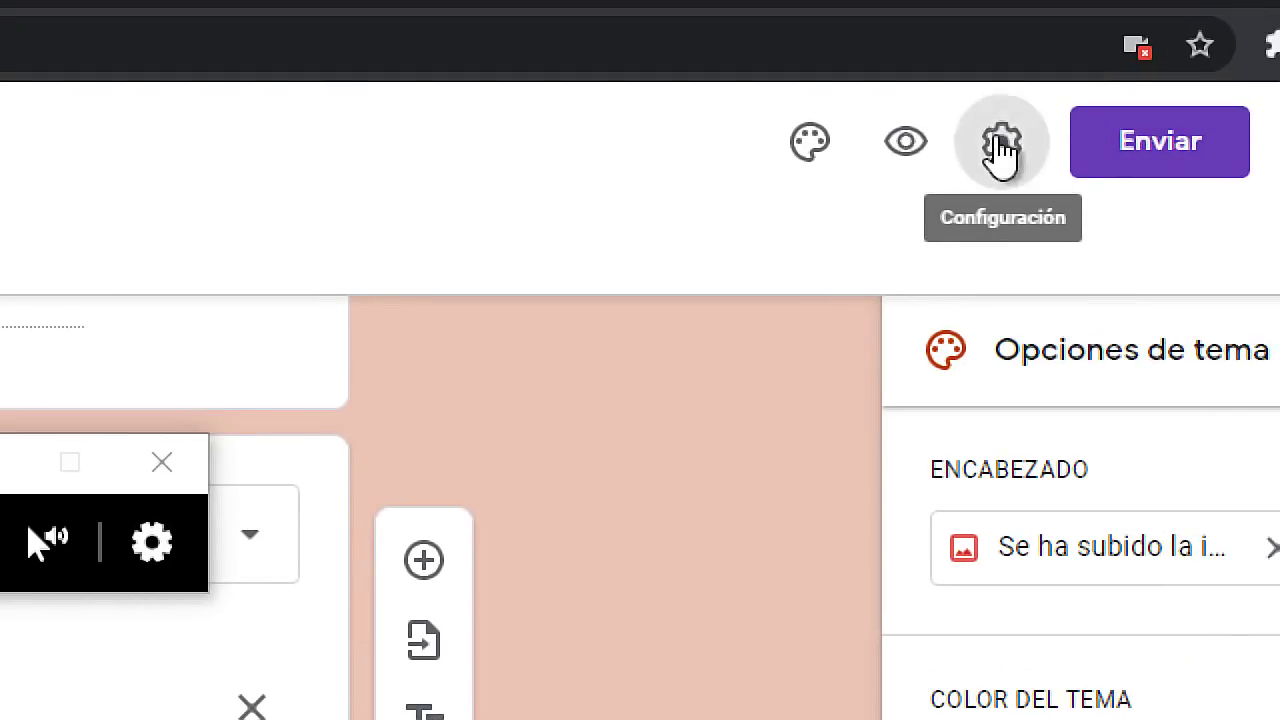
key("super+Escape")
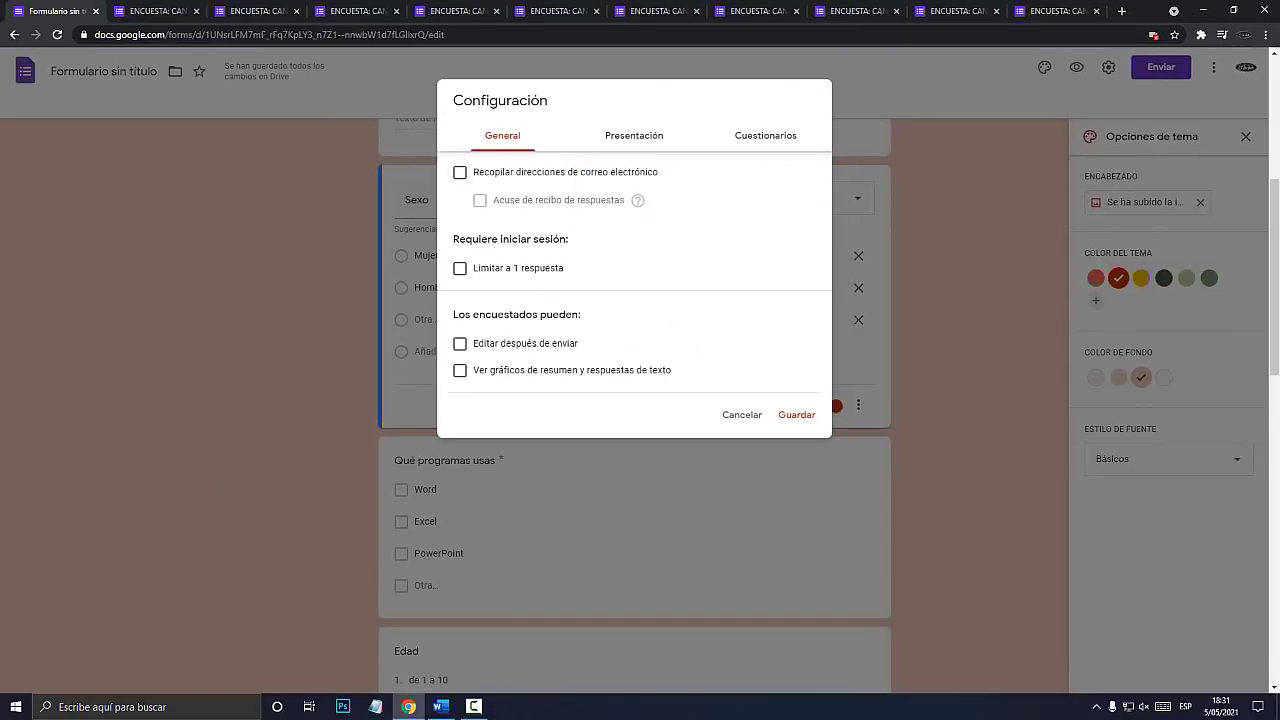
key("super+plus")
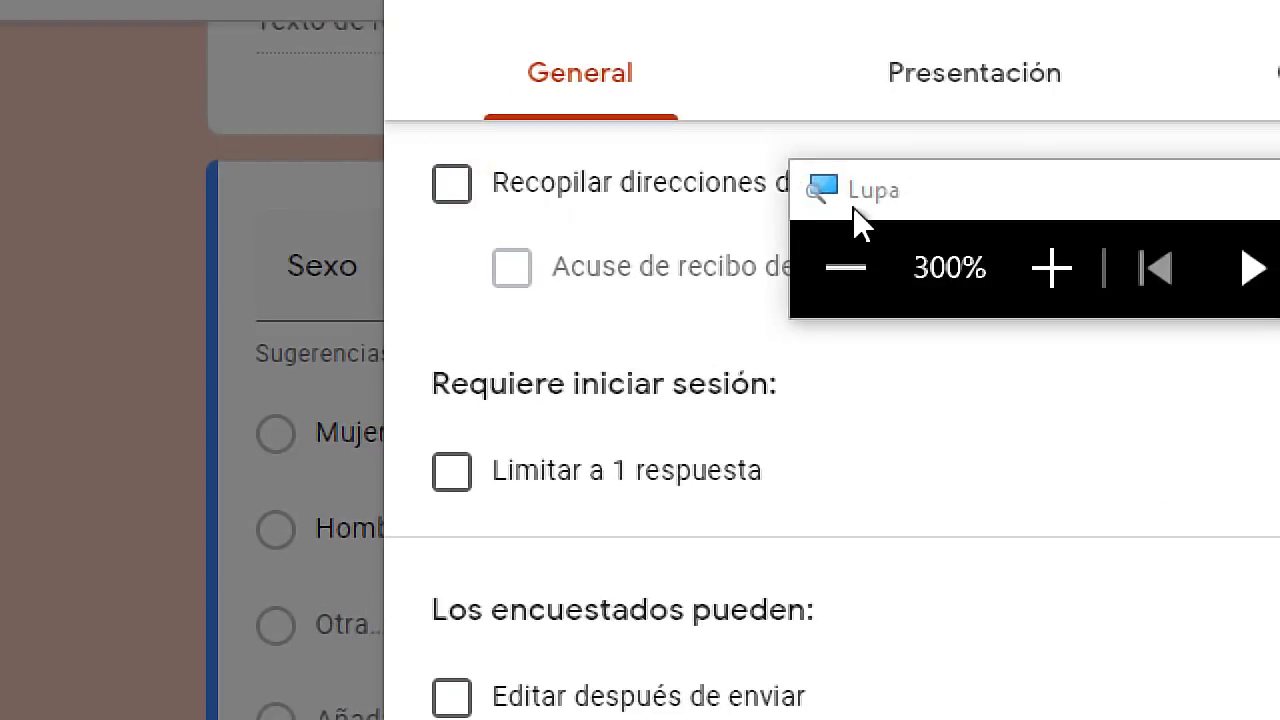
left_click(451, 188)
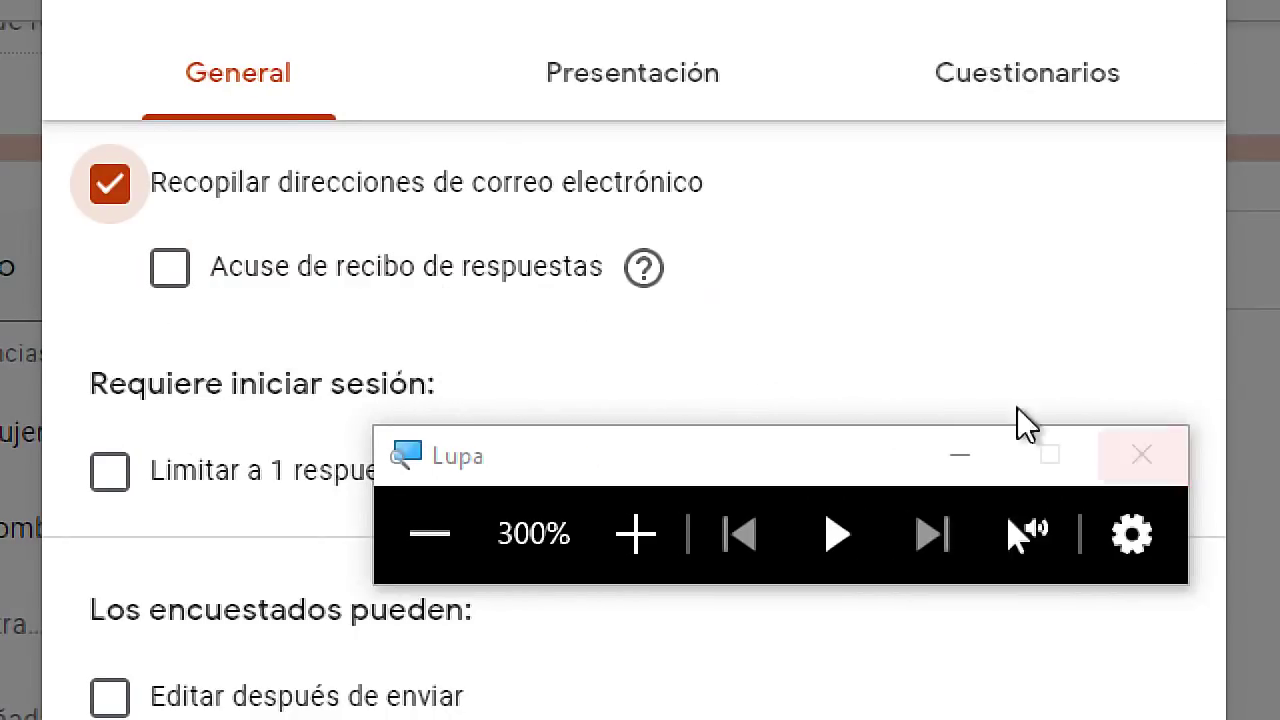
mouse_move(990, 262)
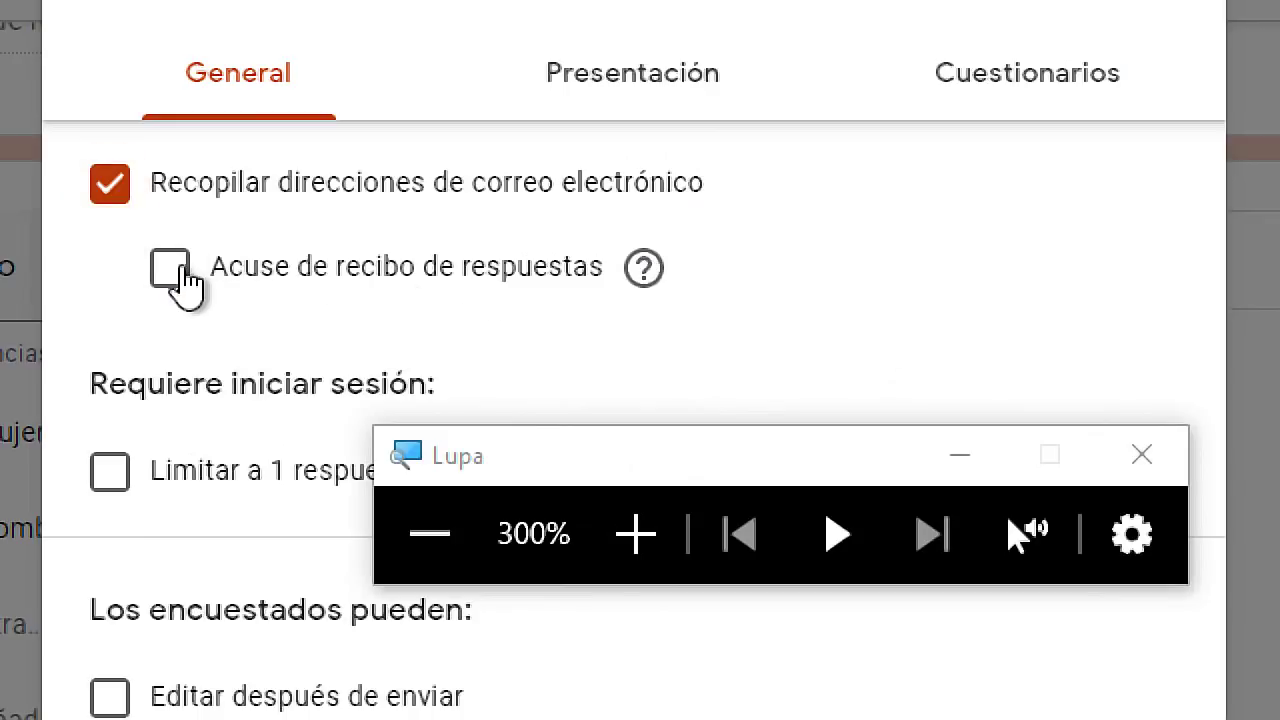
left_click(174, 272)
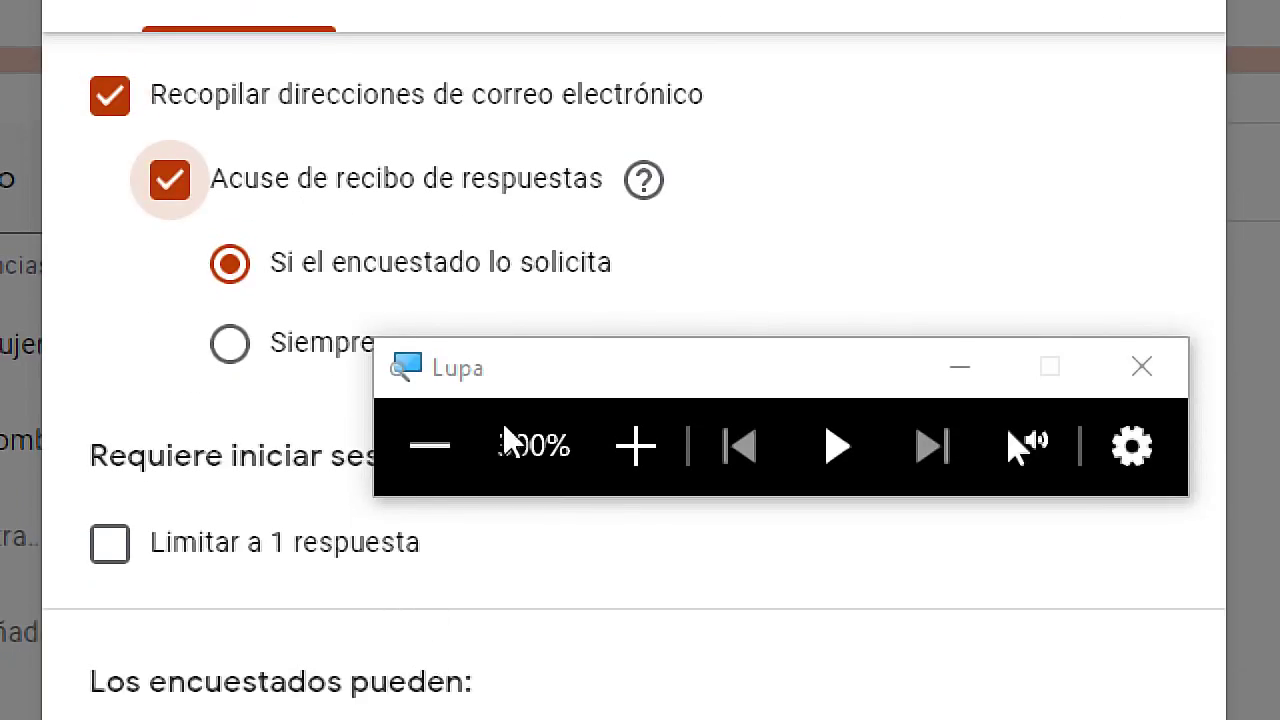
Save the settings changes and open a preview of the live form.
left_click_drag(541, 370, 541, 502)
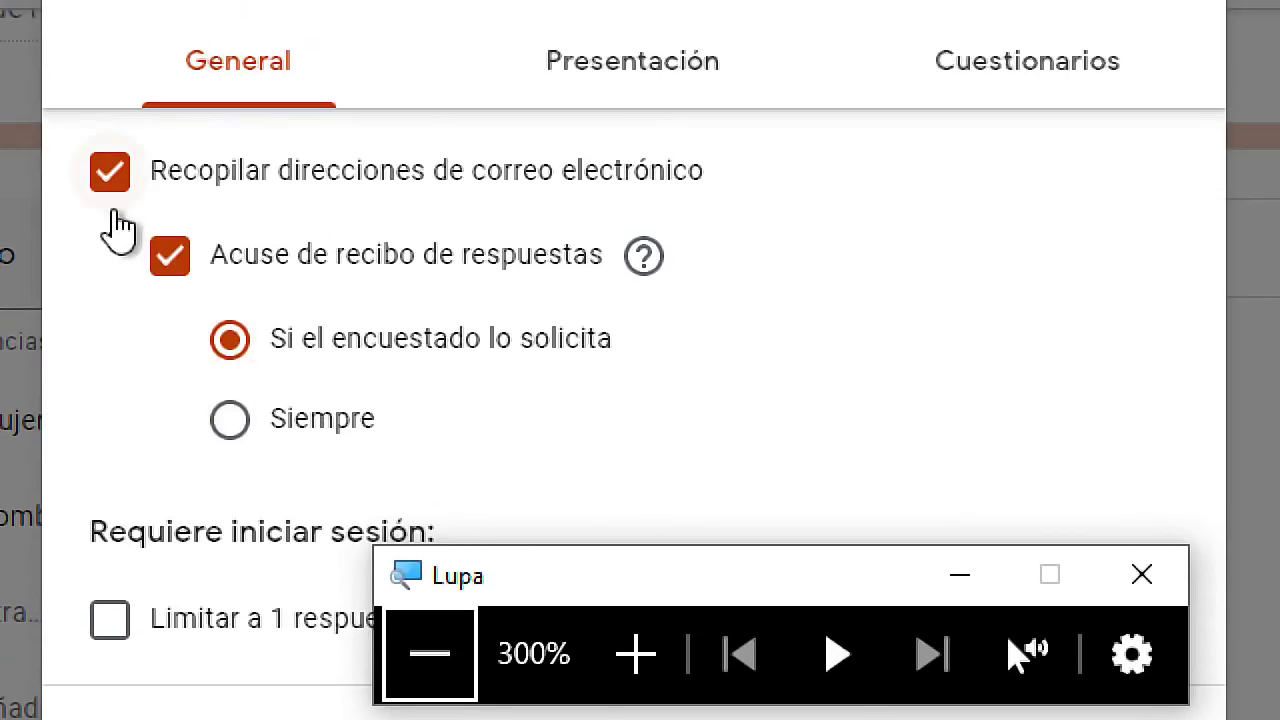
key("super+Escape")
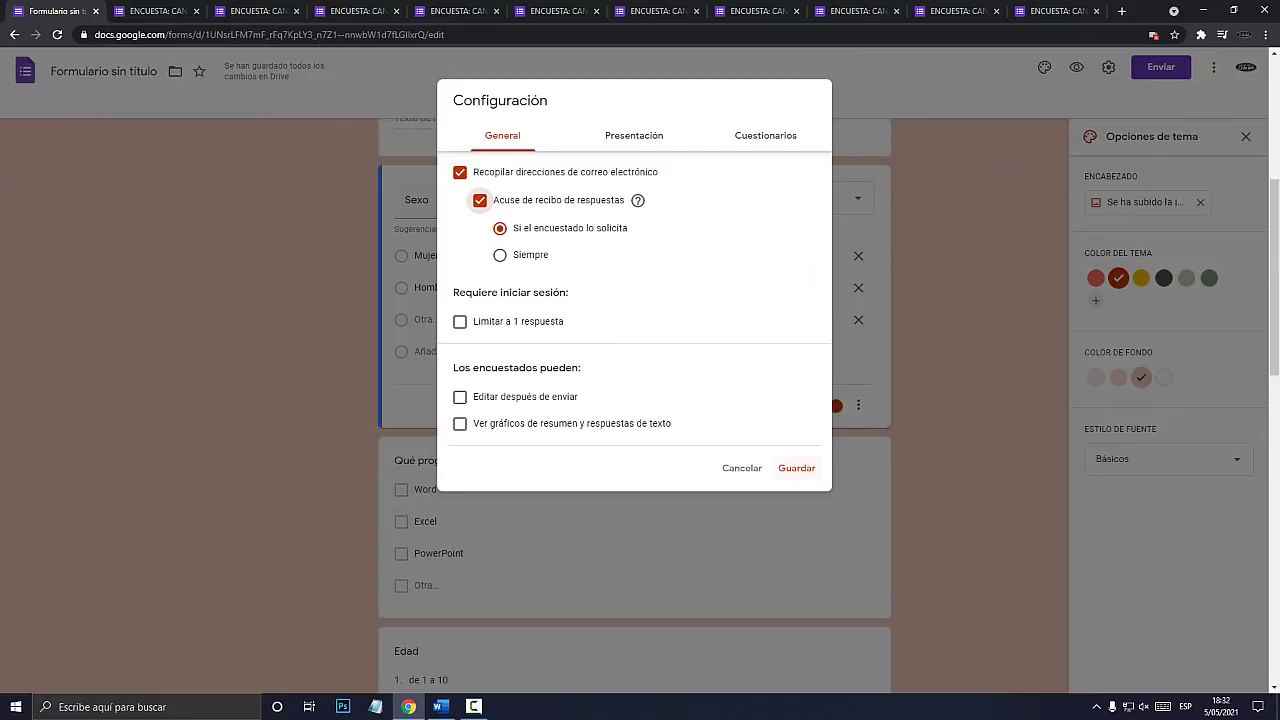
key("super+plus")
left_click(796, 468)
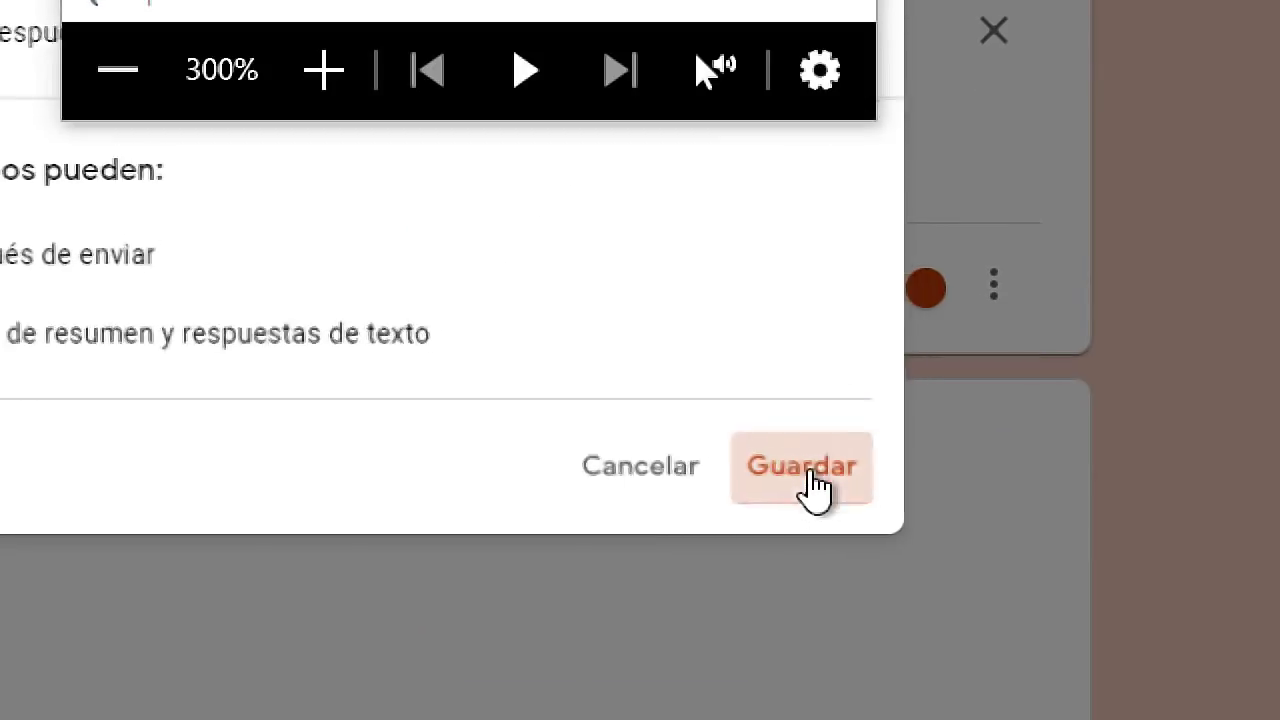
key("super+Escape")
scroll(744, 464, "up", 7)
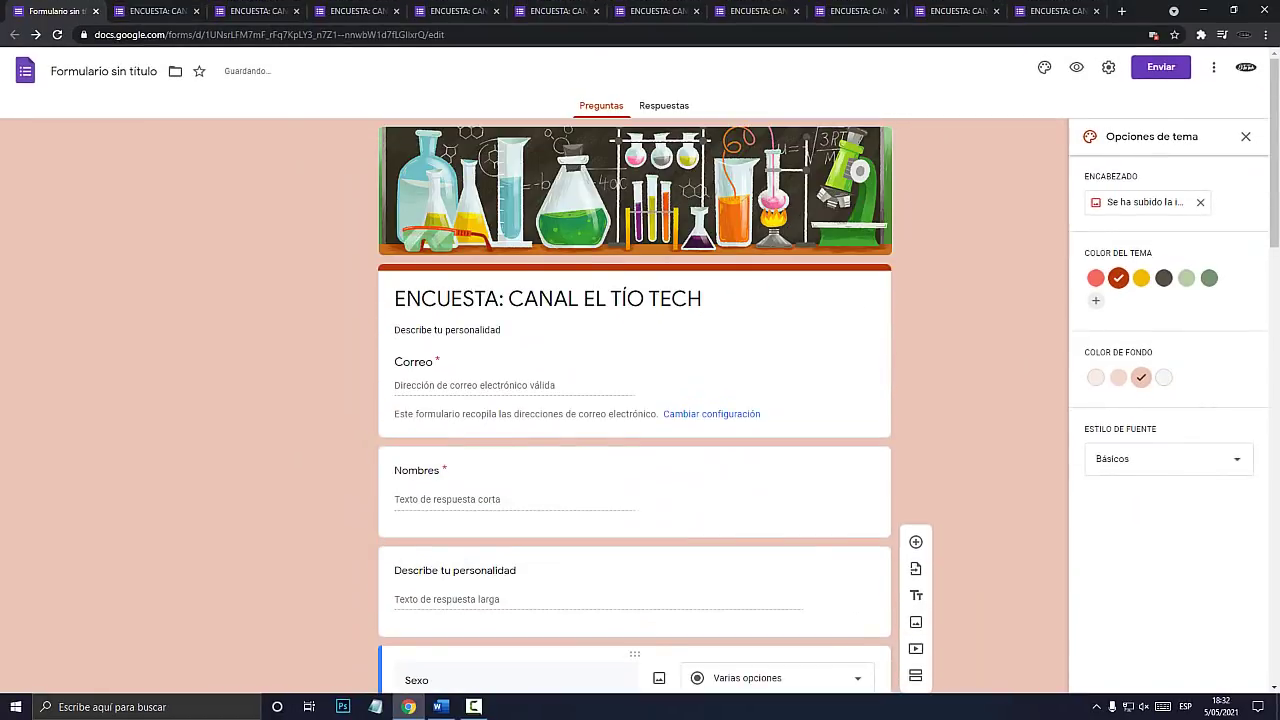
left_click(1076, 66)
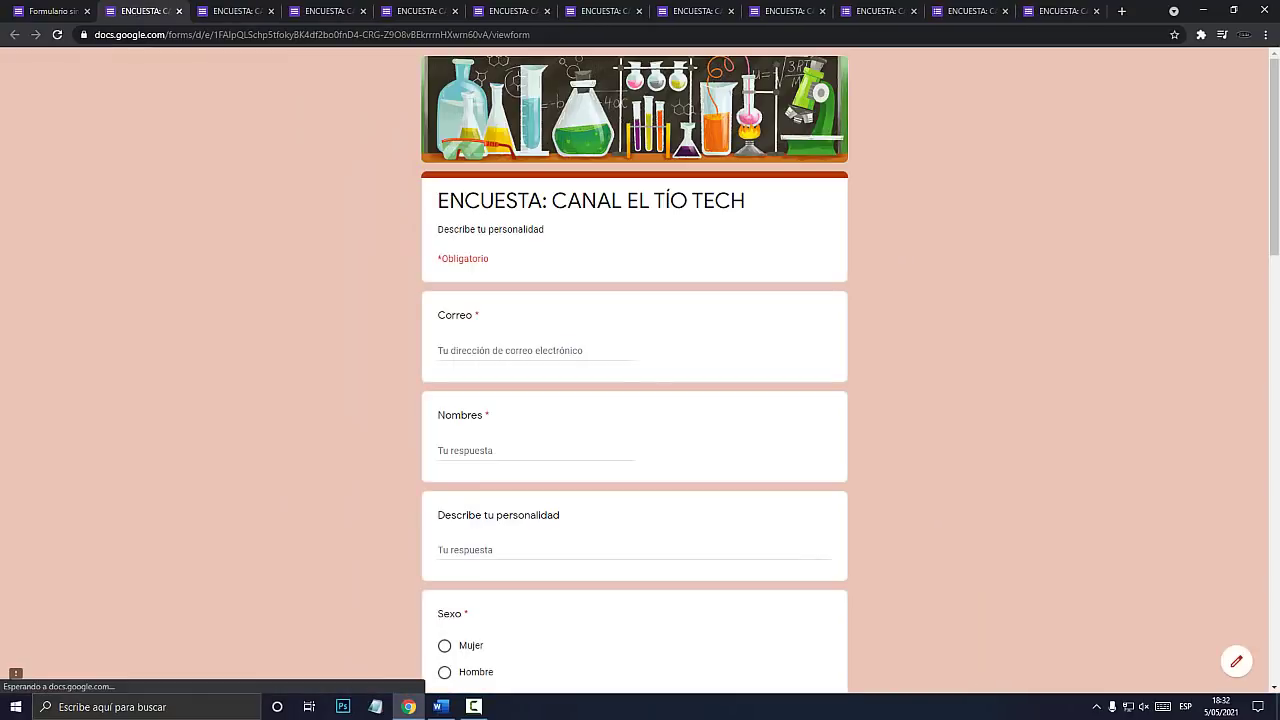
Try the new required Correo field in the preview, then go back to the editor.
key("super+plus")
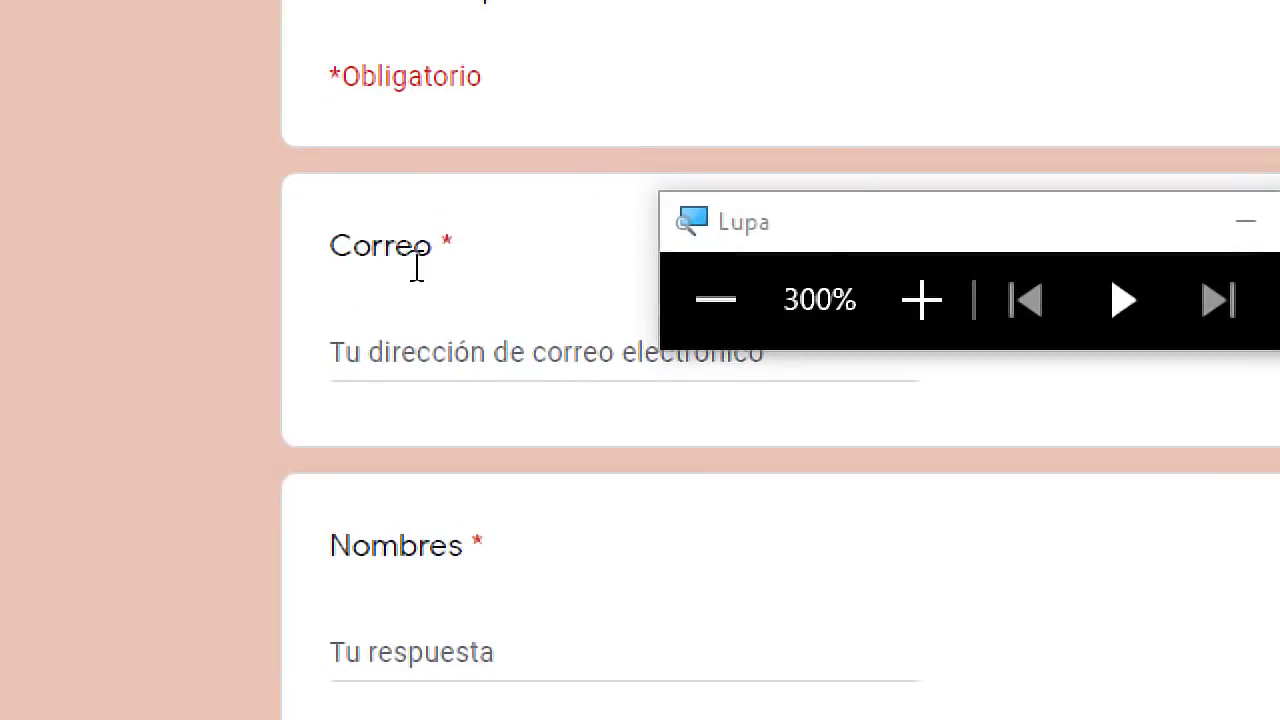
left_click(435, 355)
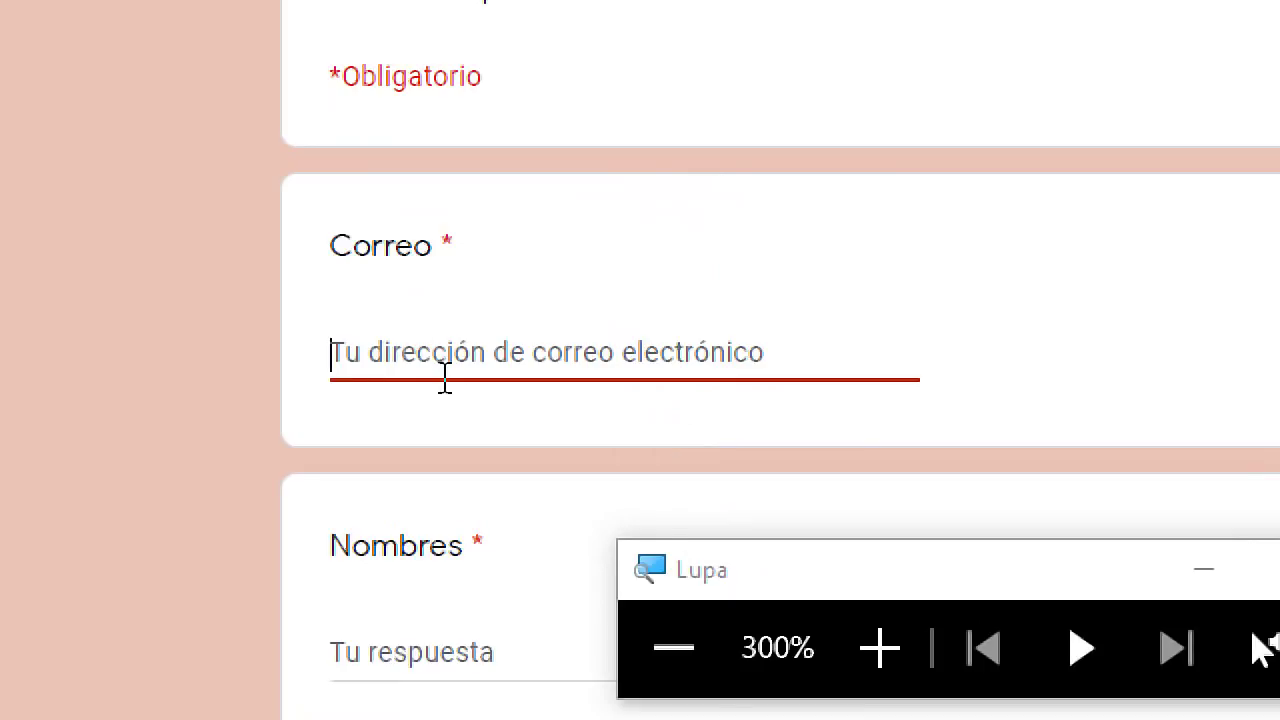
key("super+Escape")
left_click(53, 11)
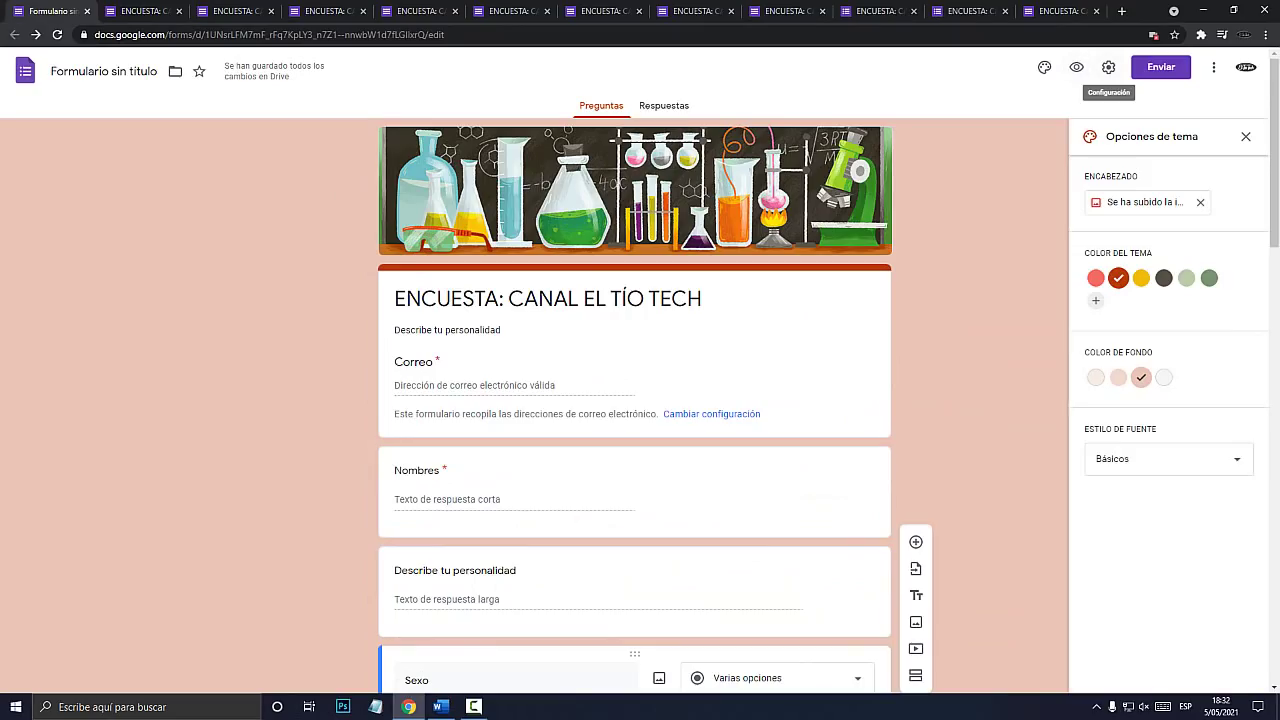
In Settings, stop collecting e-mail addresses and tick Limitar a 1 respuesta.
left_click(1108, 67)
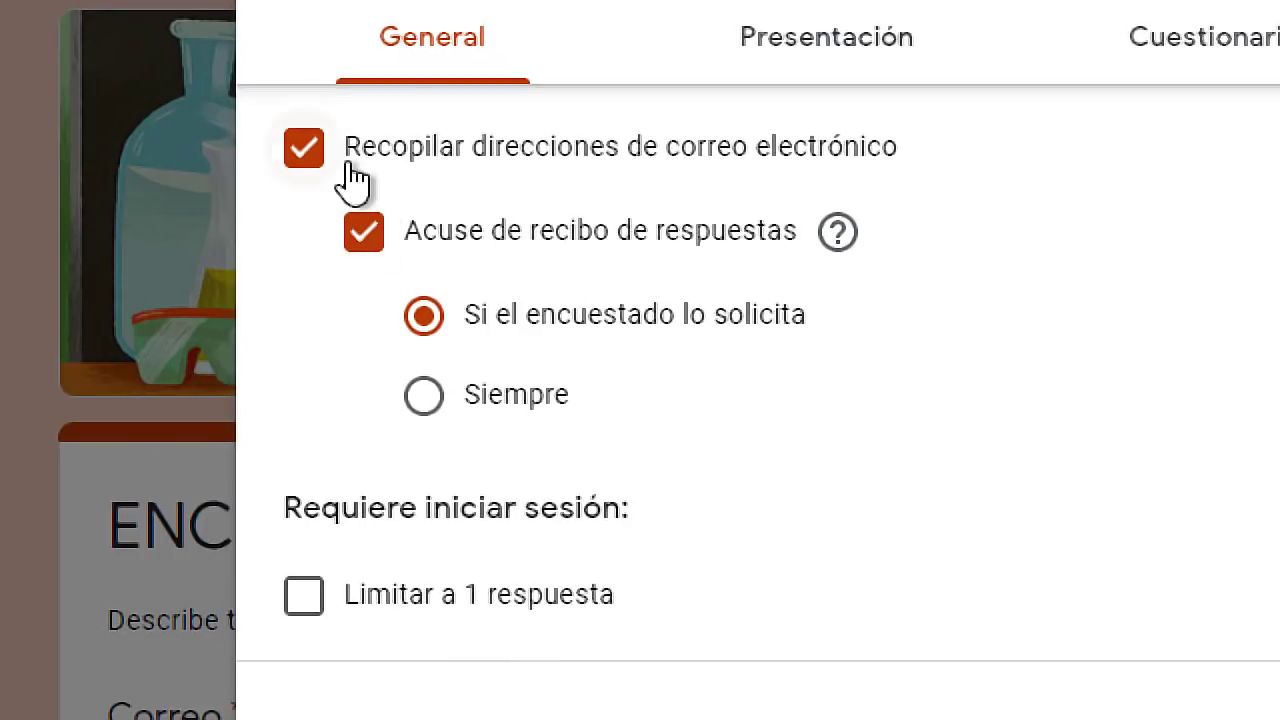
left_click(497, 176)
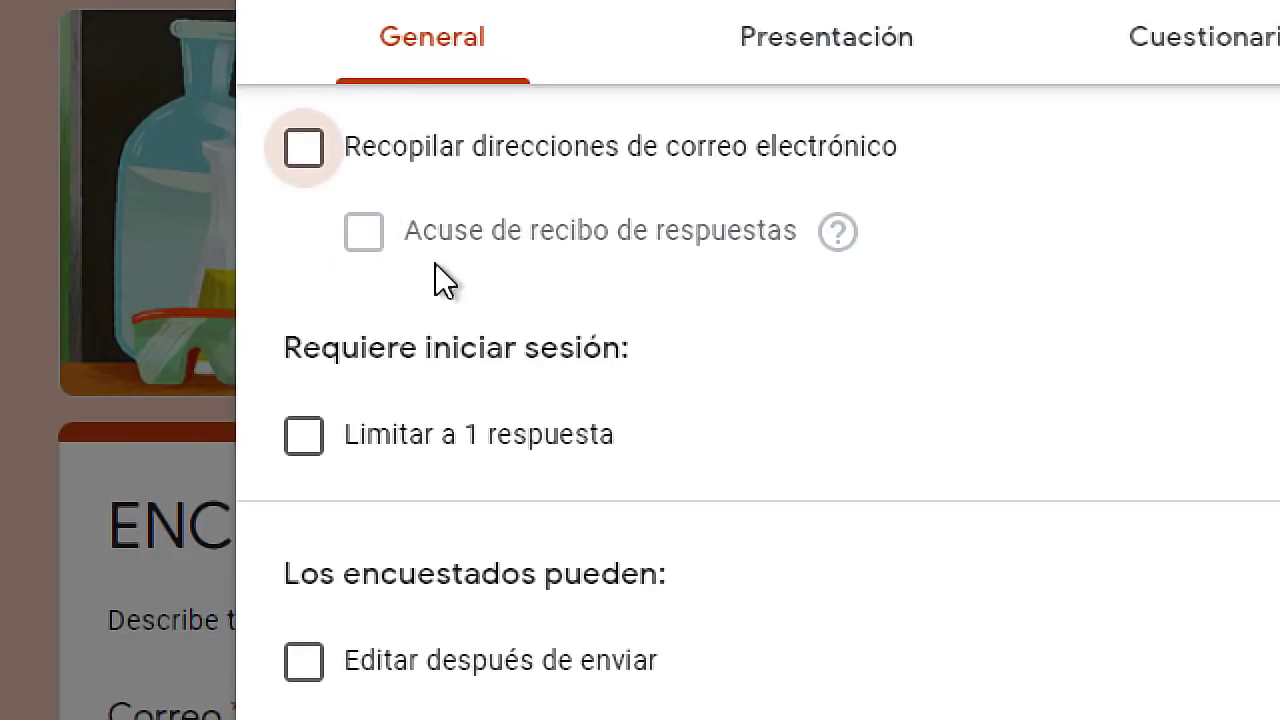
left_click(318, 446)
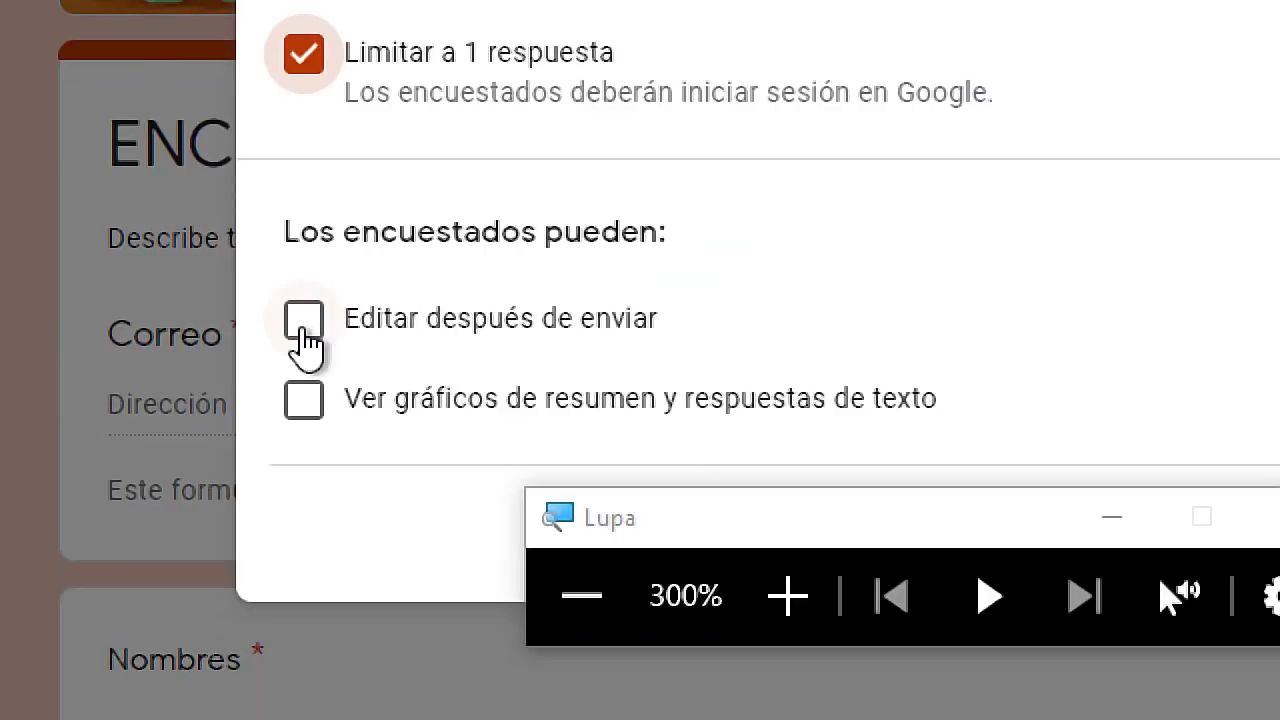
left_click_drag(634, 498, 560, 568)
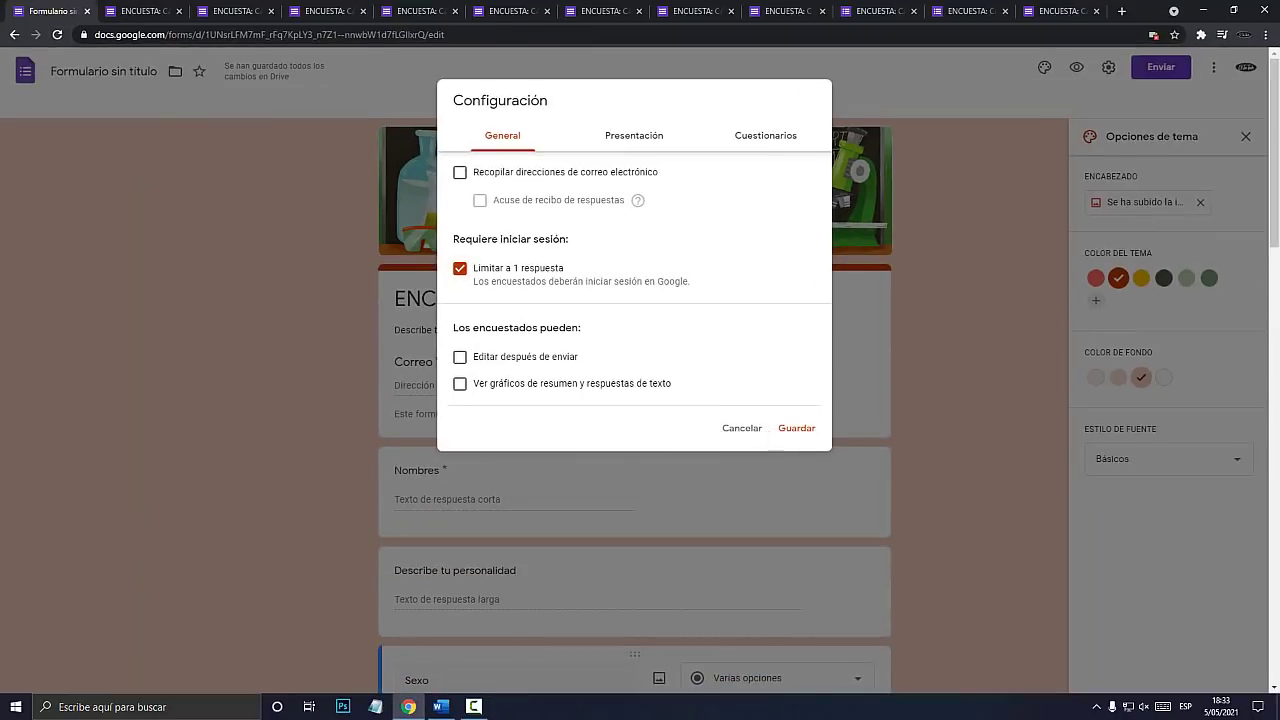
left_click(634, 135)
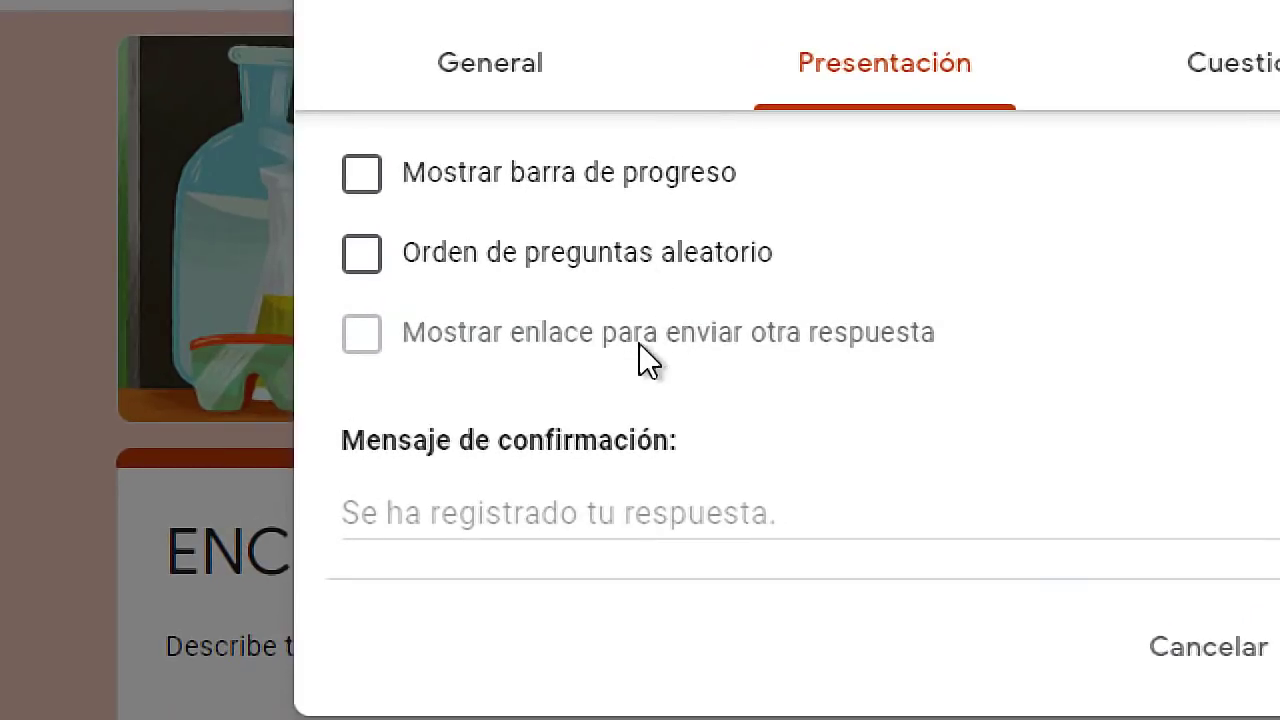
Enter 'Gracias por responder las preguntas' as confirmation message, fixing the 'respoder' typo, and save.
left_click(508, 505)
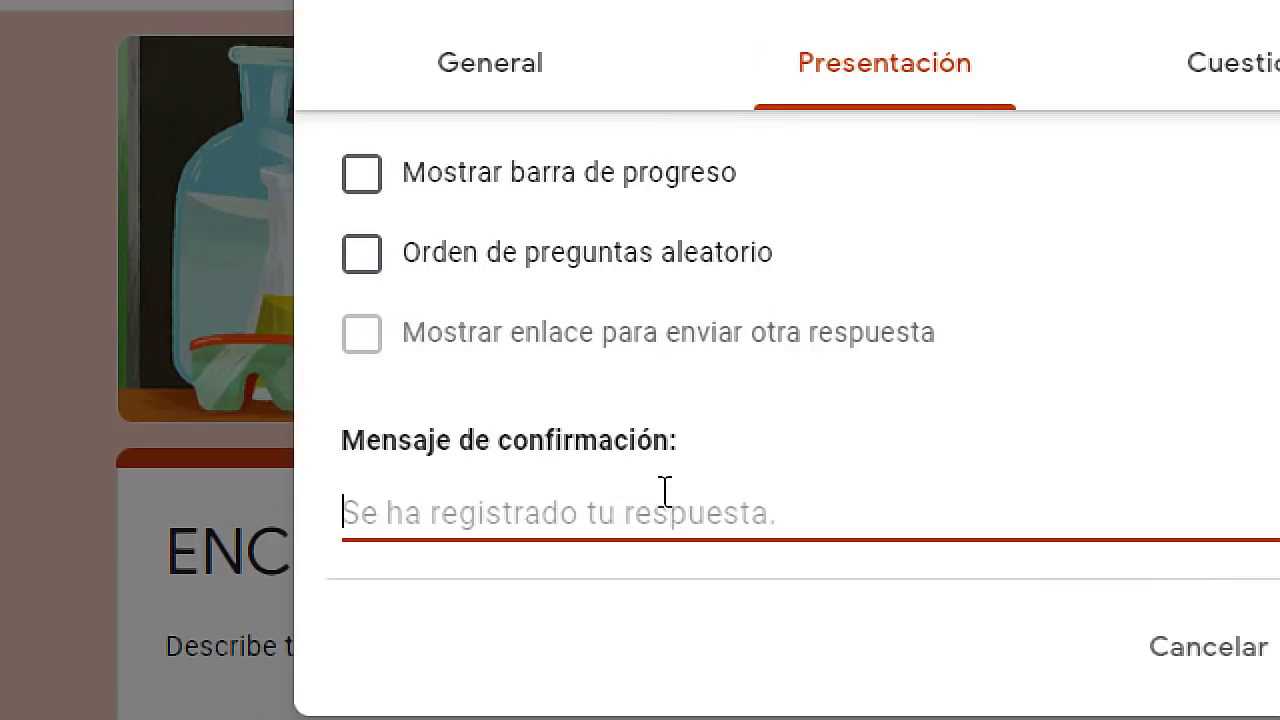
type("Graci")
type("as por respode")
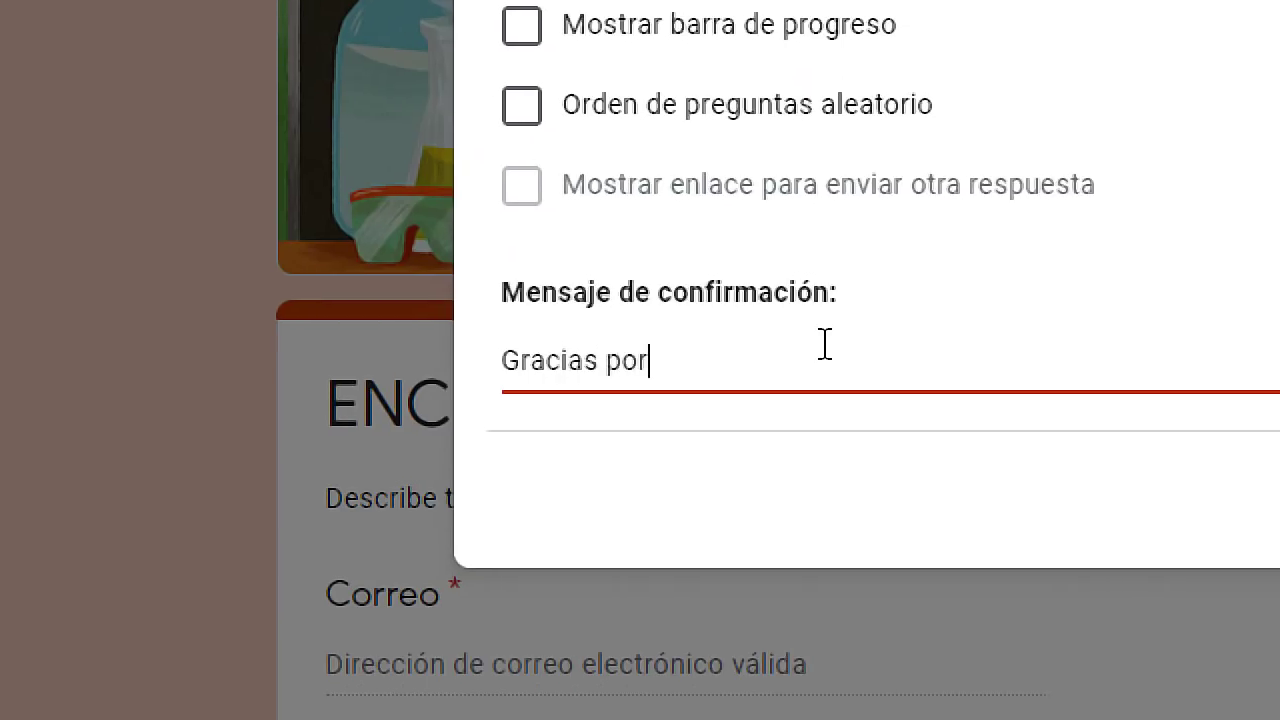
type("r las preguntas")
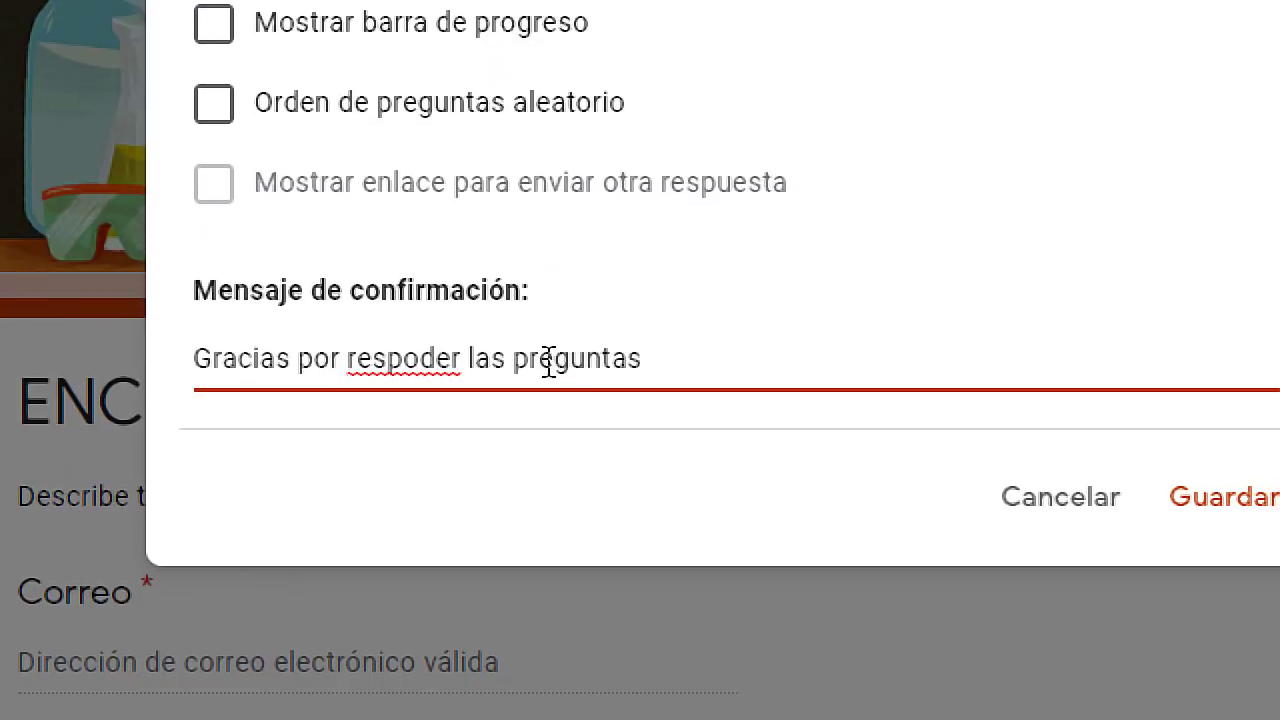
right_click(423, 362)
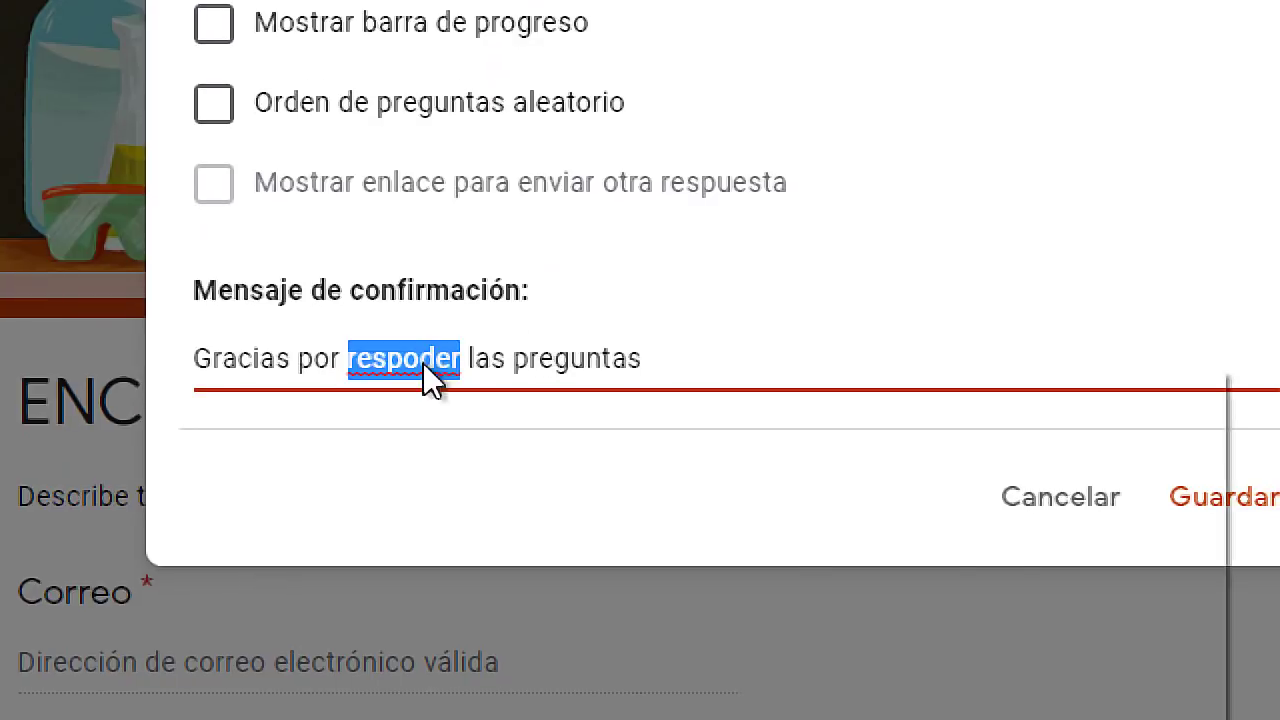
left_click(476, 392)
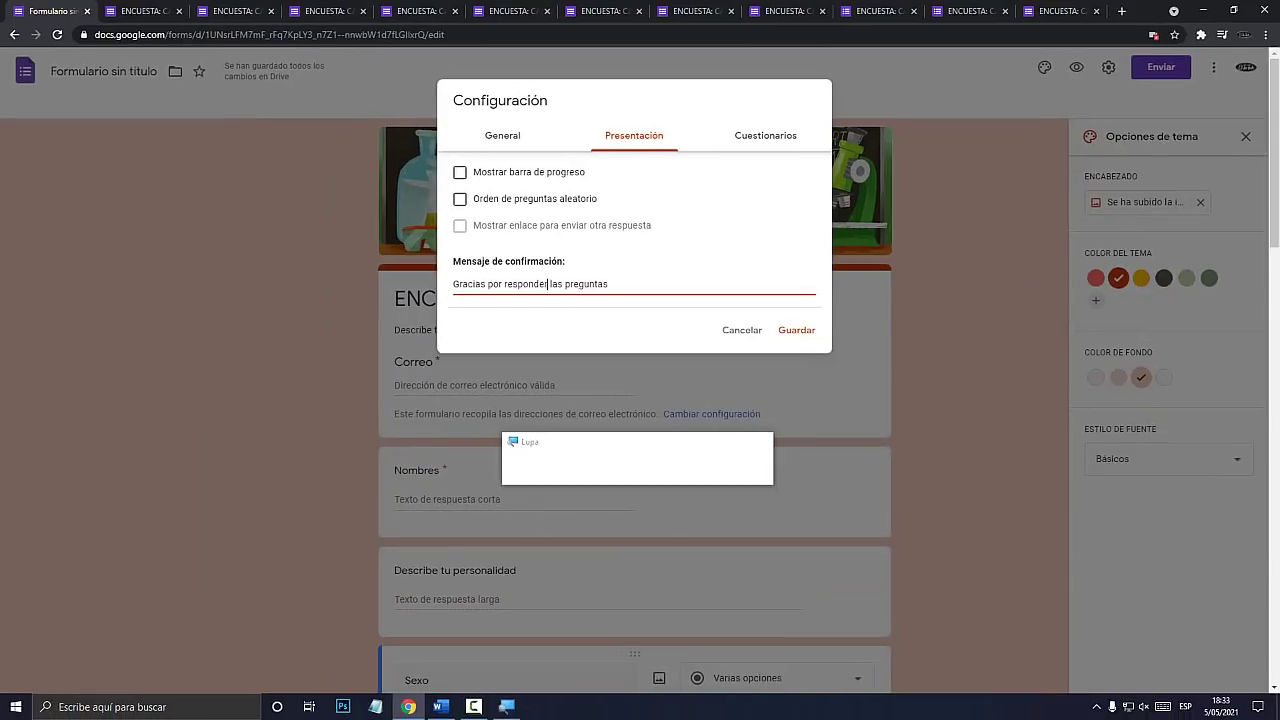
left_click(766, 136)
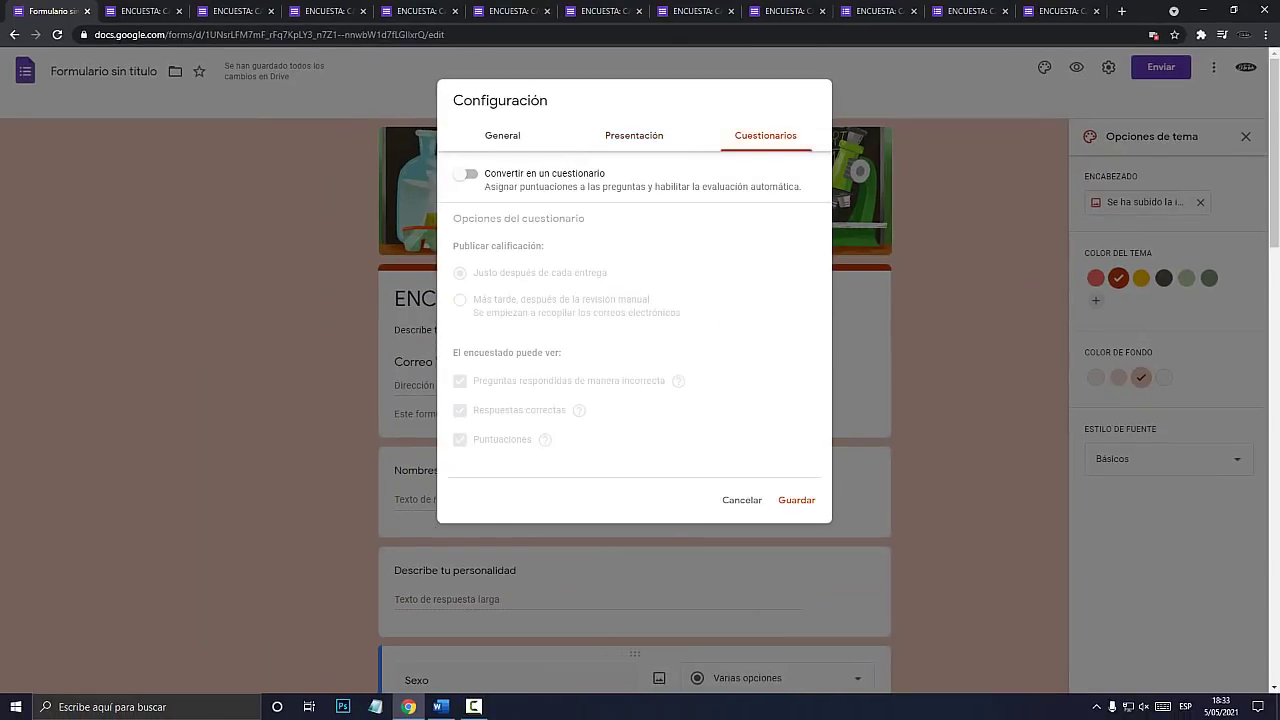
key("super+plus")
key("super+Escape")
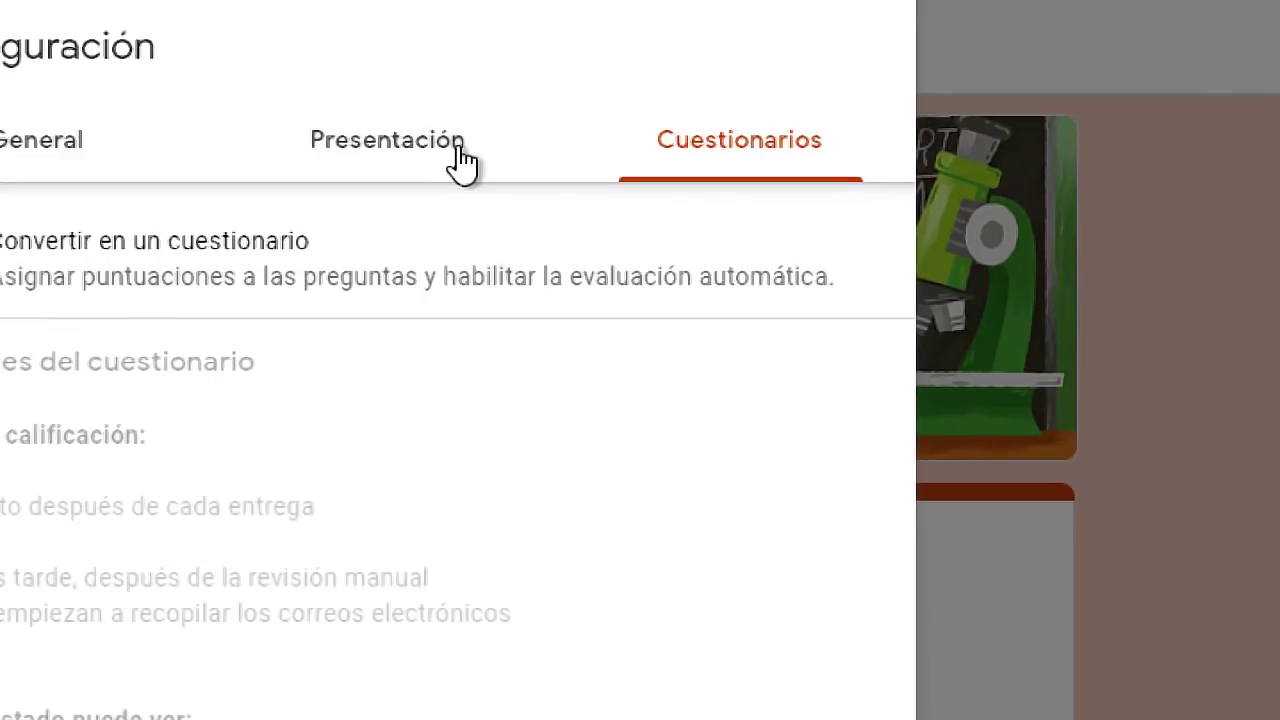
left_click(624, 146)
left_click(768, 347)
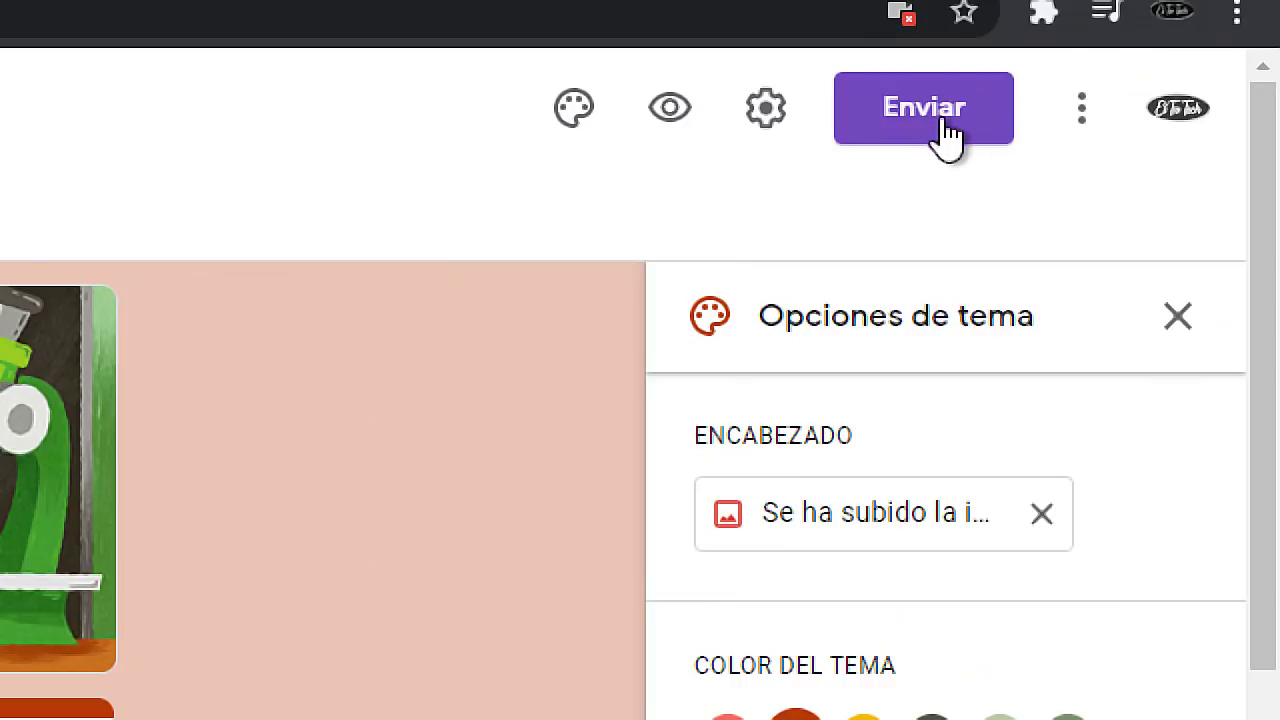
left_click(935, 118)
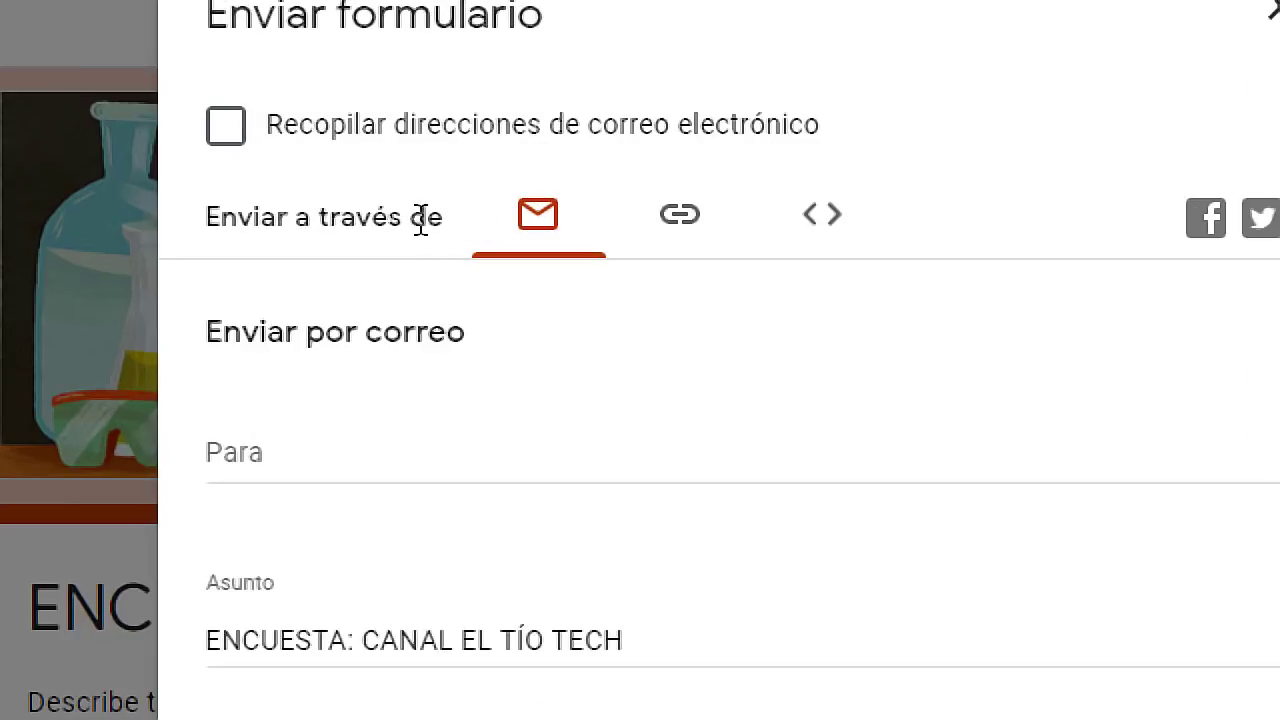
left_click(277, 450)
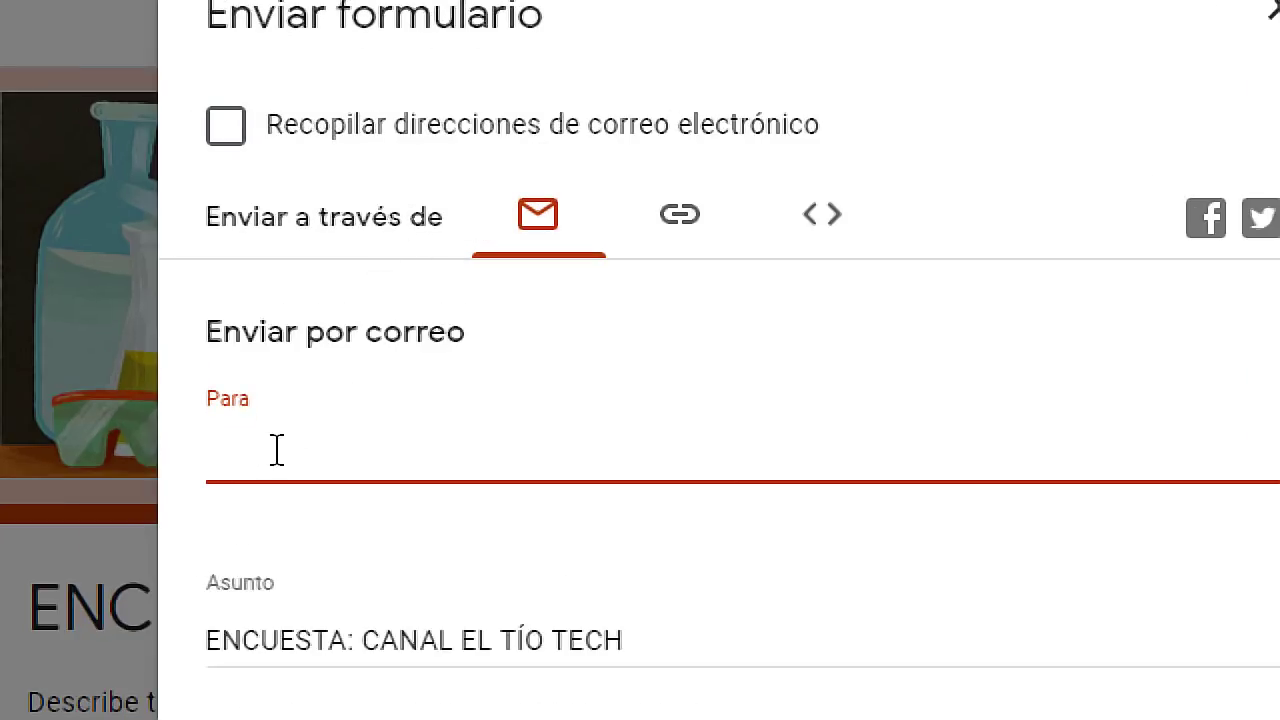
type("asdjf")
key("BackSpace")
key("BackSpace")
key("BackSpace")
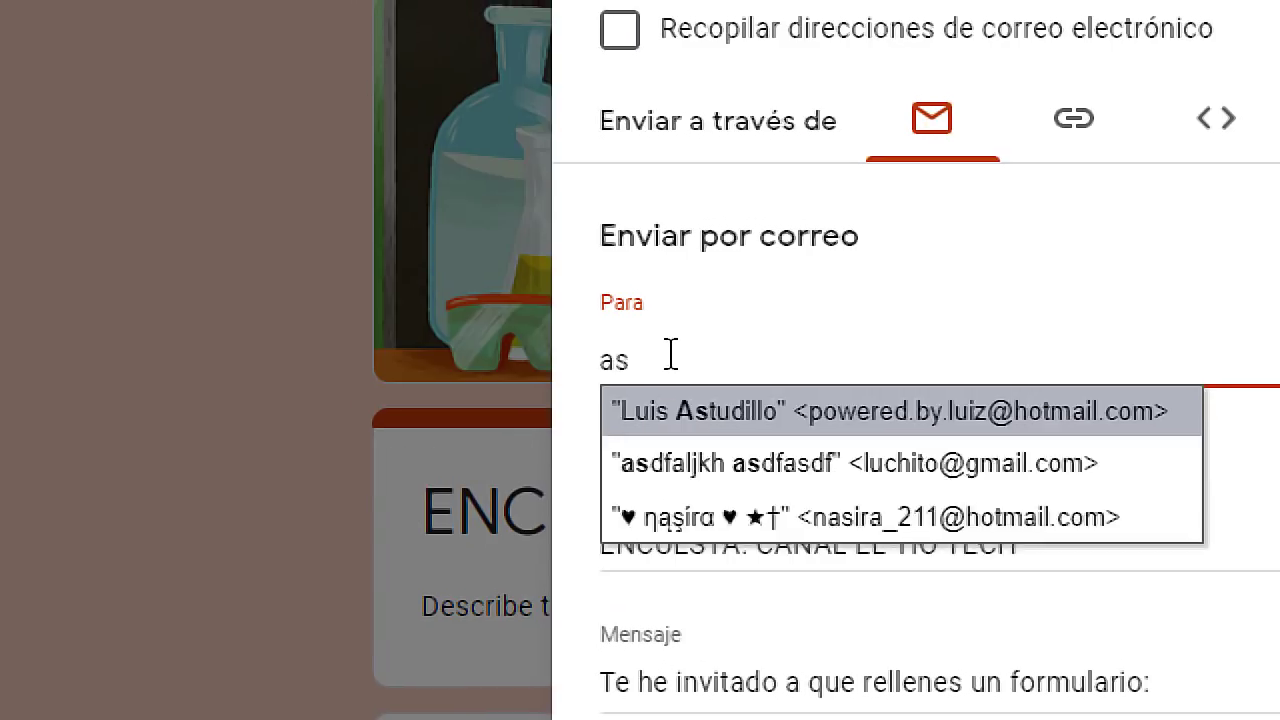
key("BackSpace")
key("BackSpace")
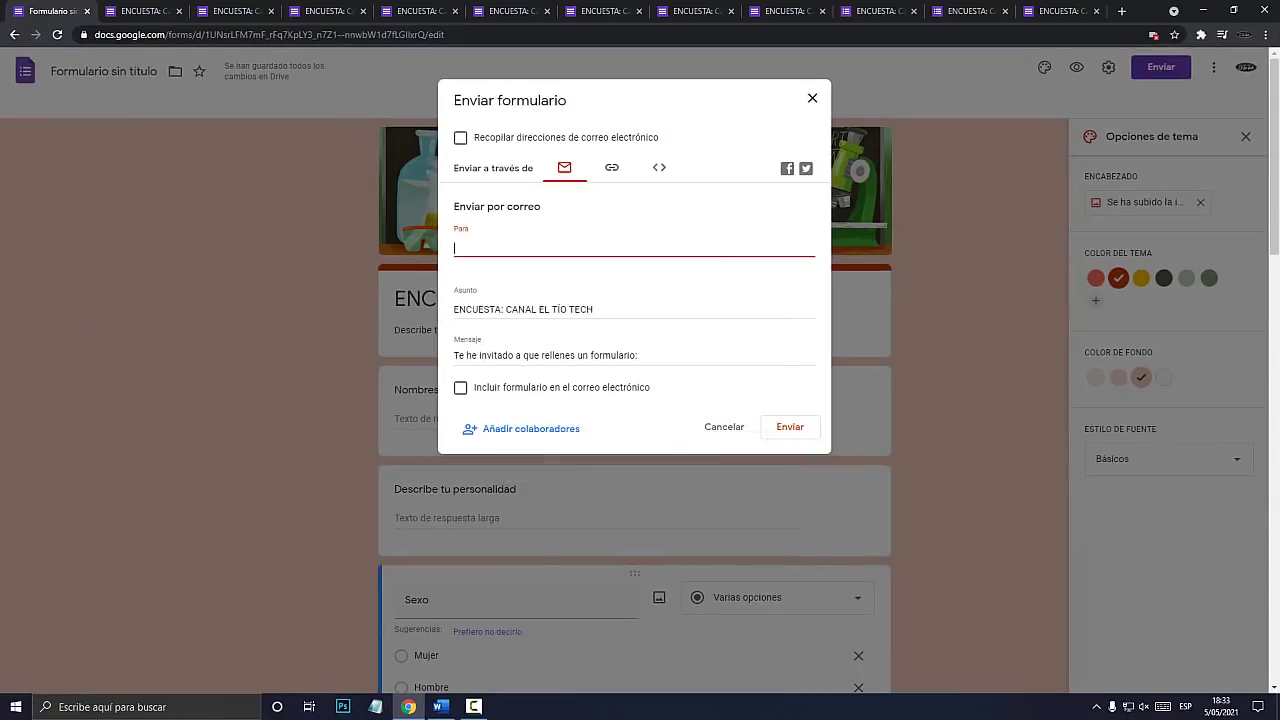
left_click(489, 309)
left_click(506, 355)
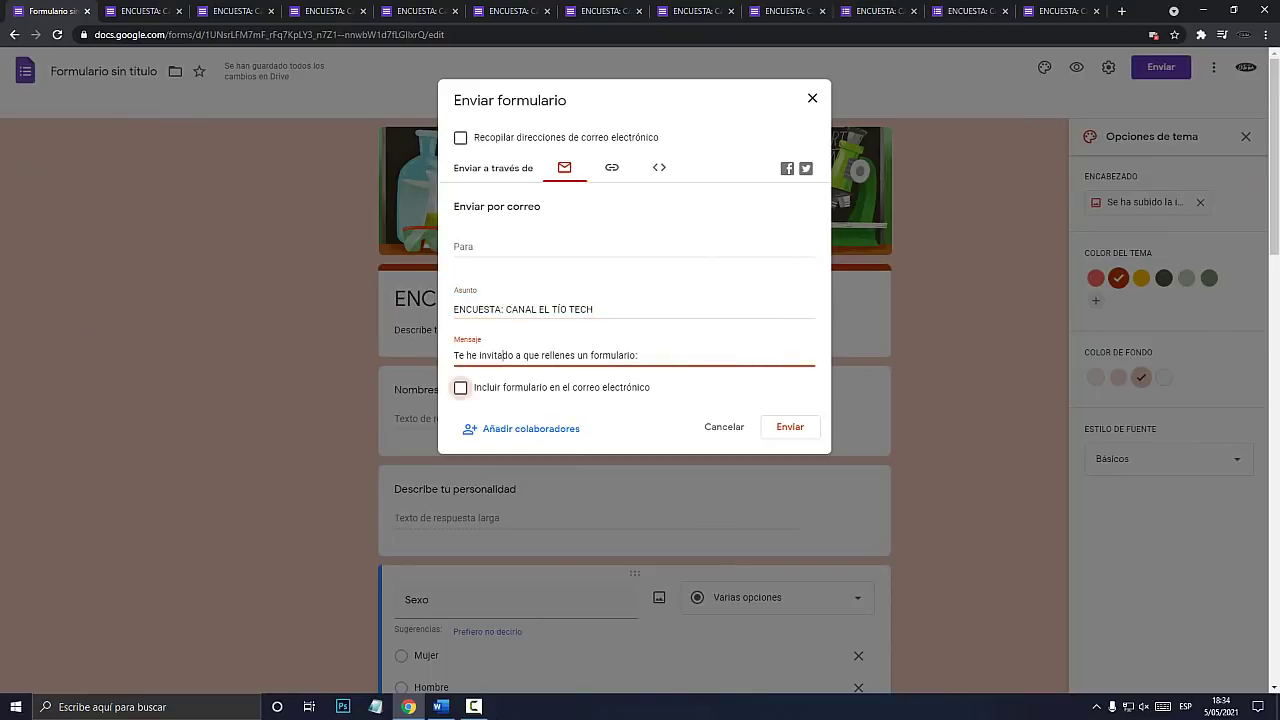
key("super+plus")
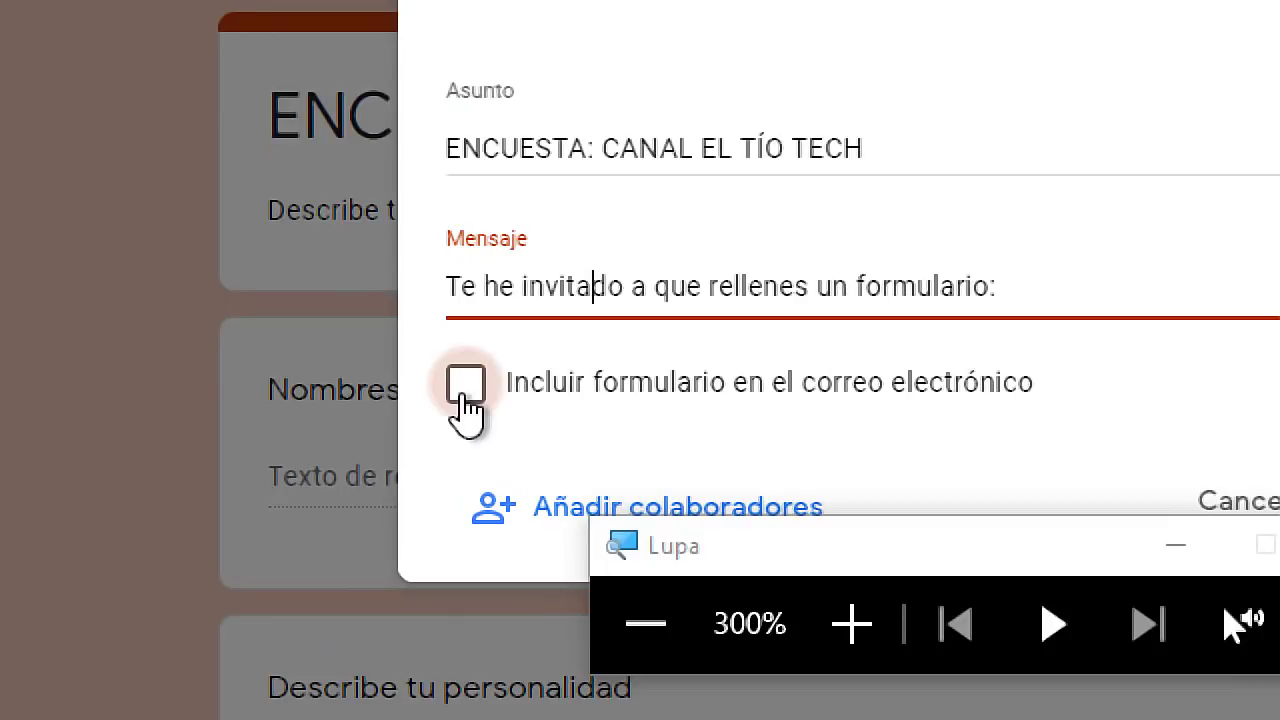
key("super+Escape")
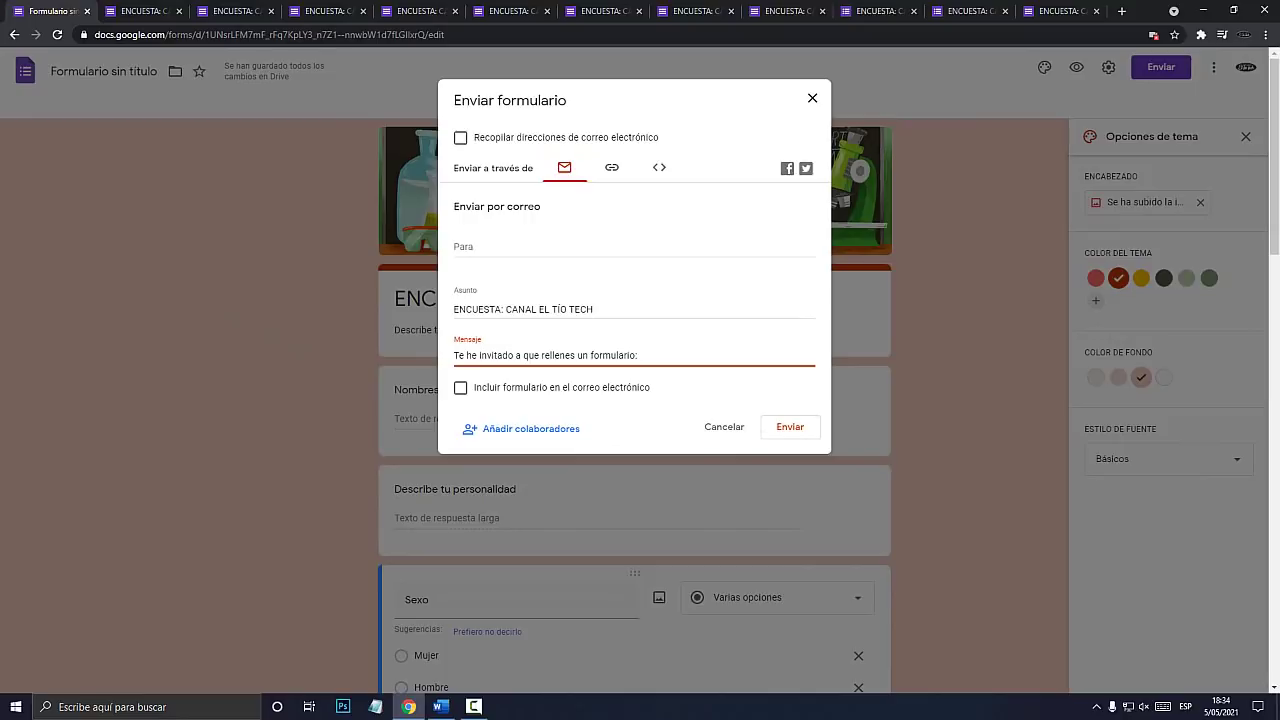
key("super+plus")
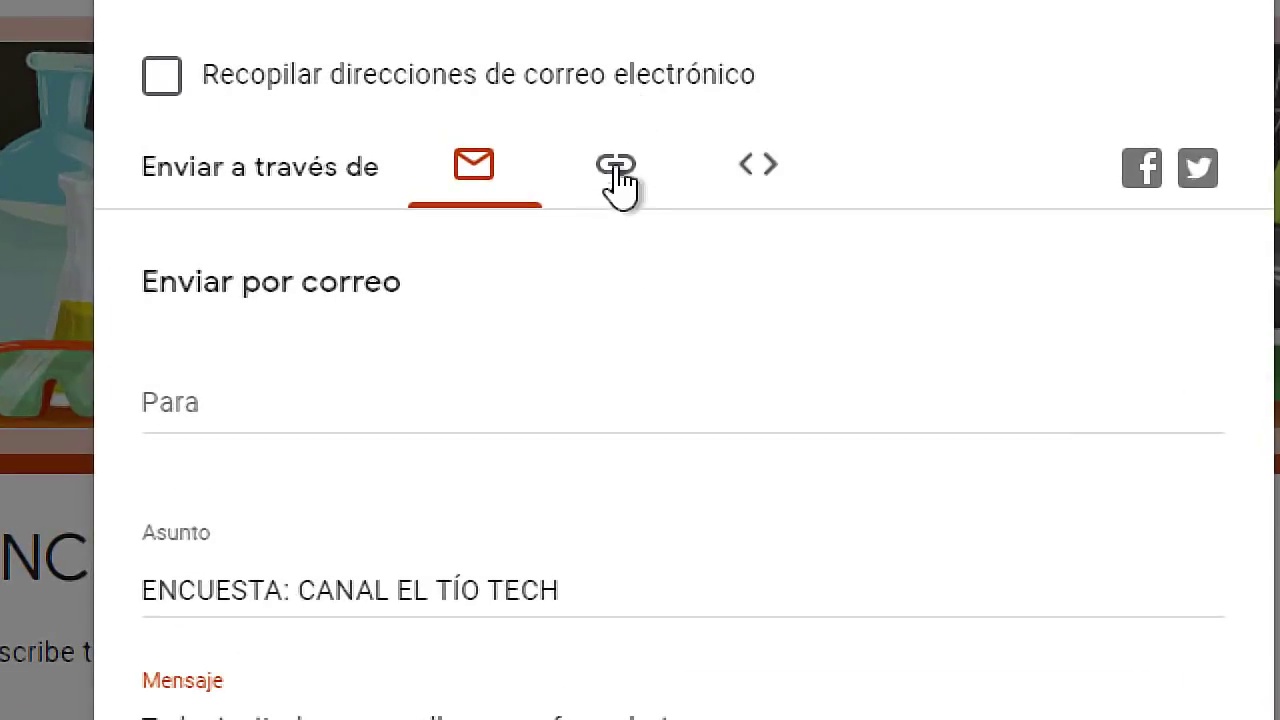
Turn on Acortar URL and copy the shortened forms.gle link.
left_click(616, 178)
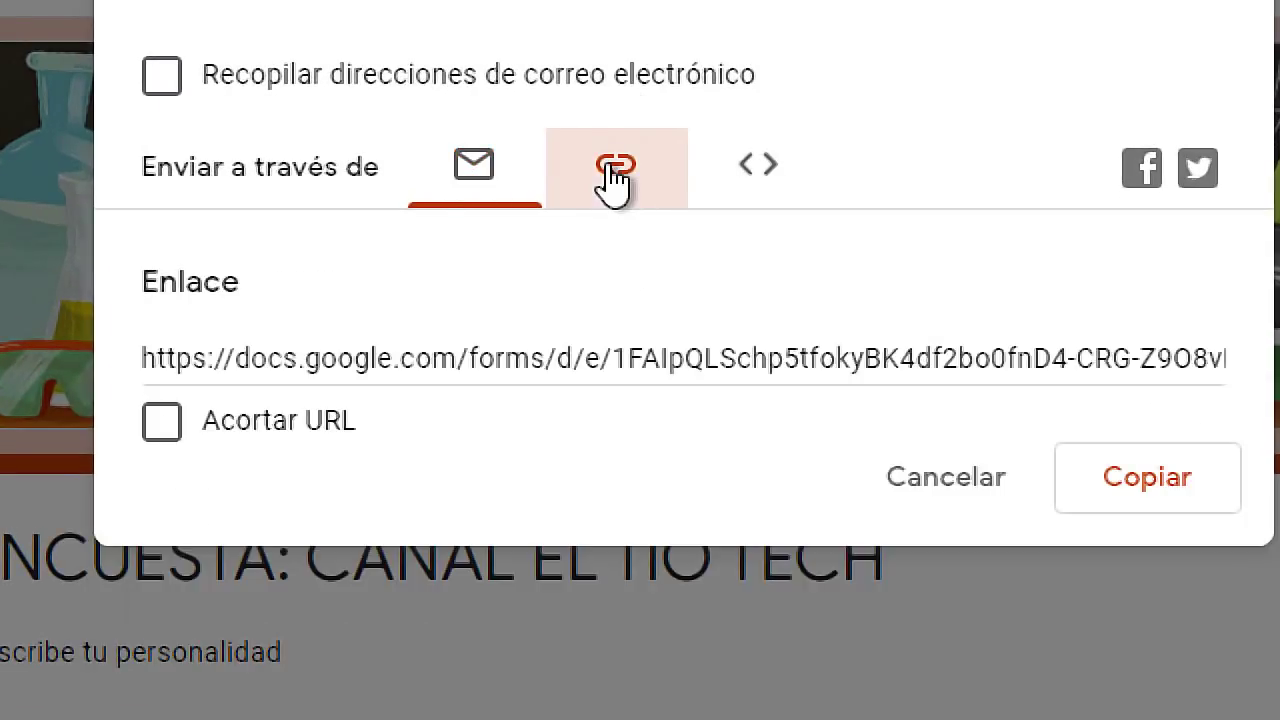
left_click(164, 432)
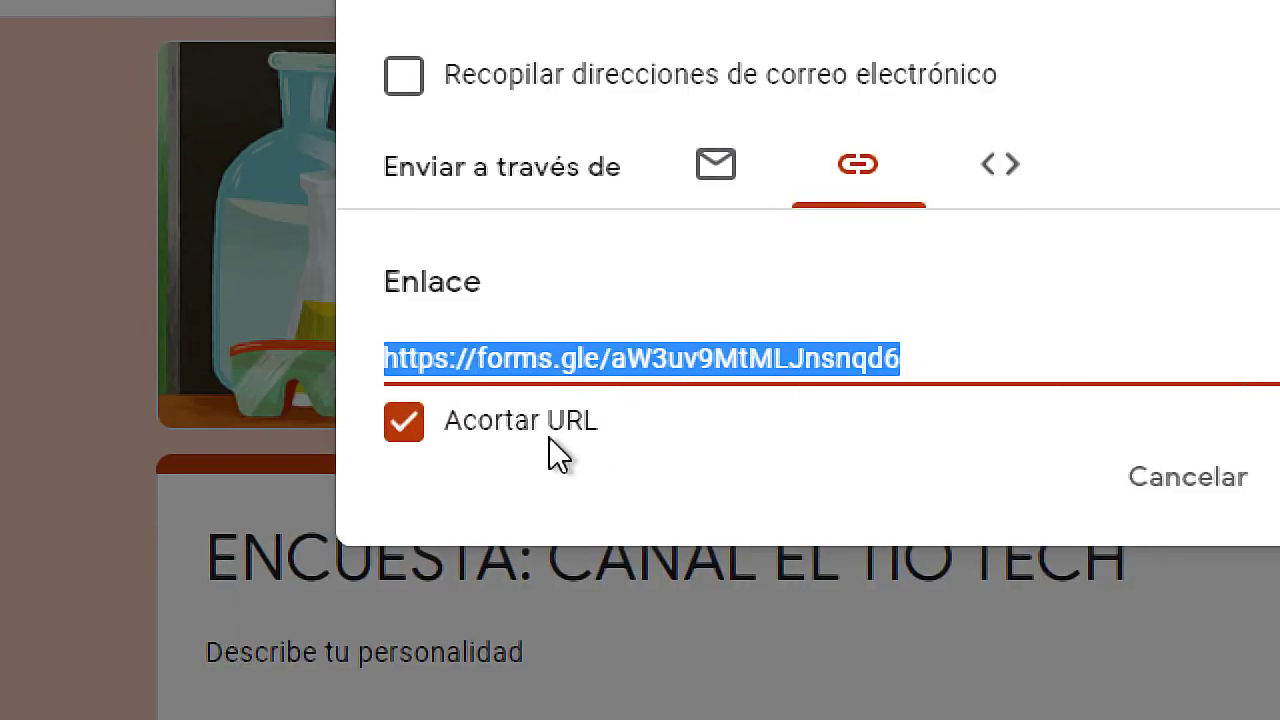
right_click(678, 356)
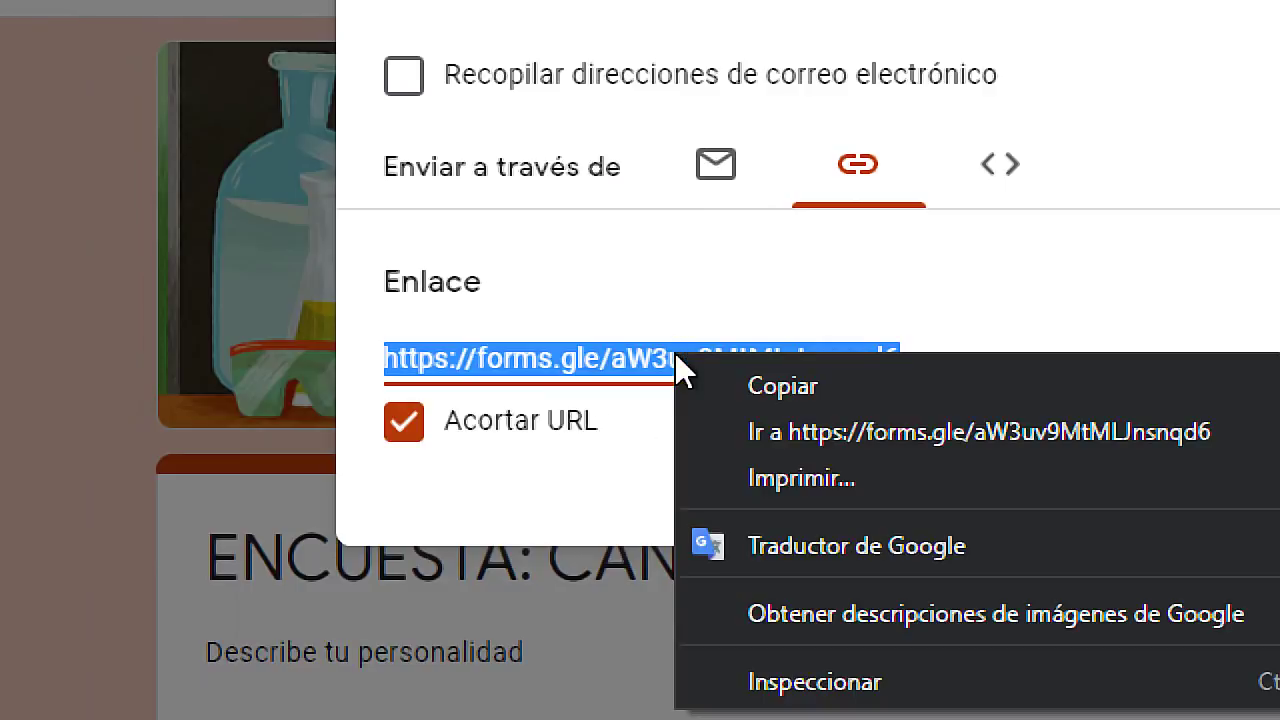
left_click(782, 381)
key("super+Escape")
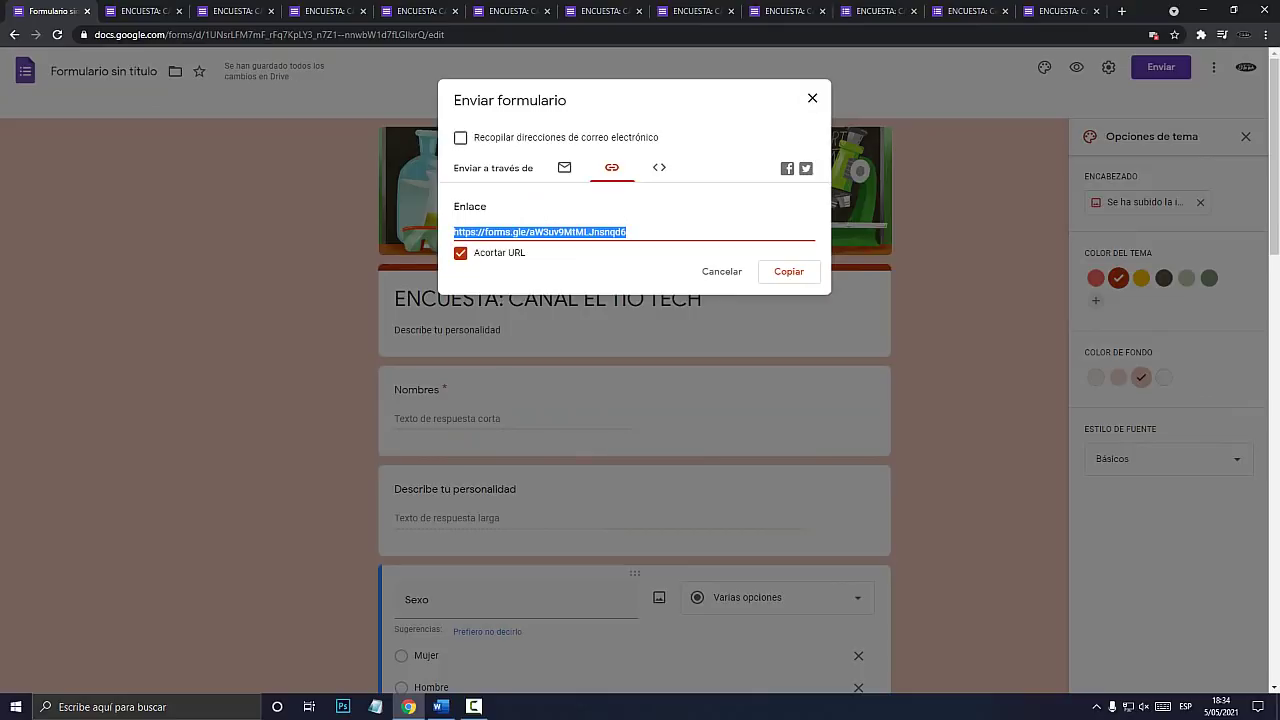
Inspect the HTML embed code, then select the short link again.
key("super+plus")
left_click(659, 172)
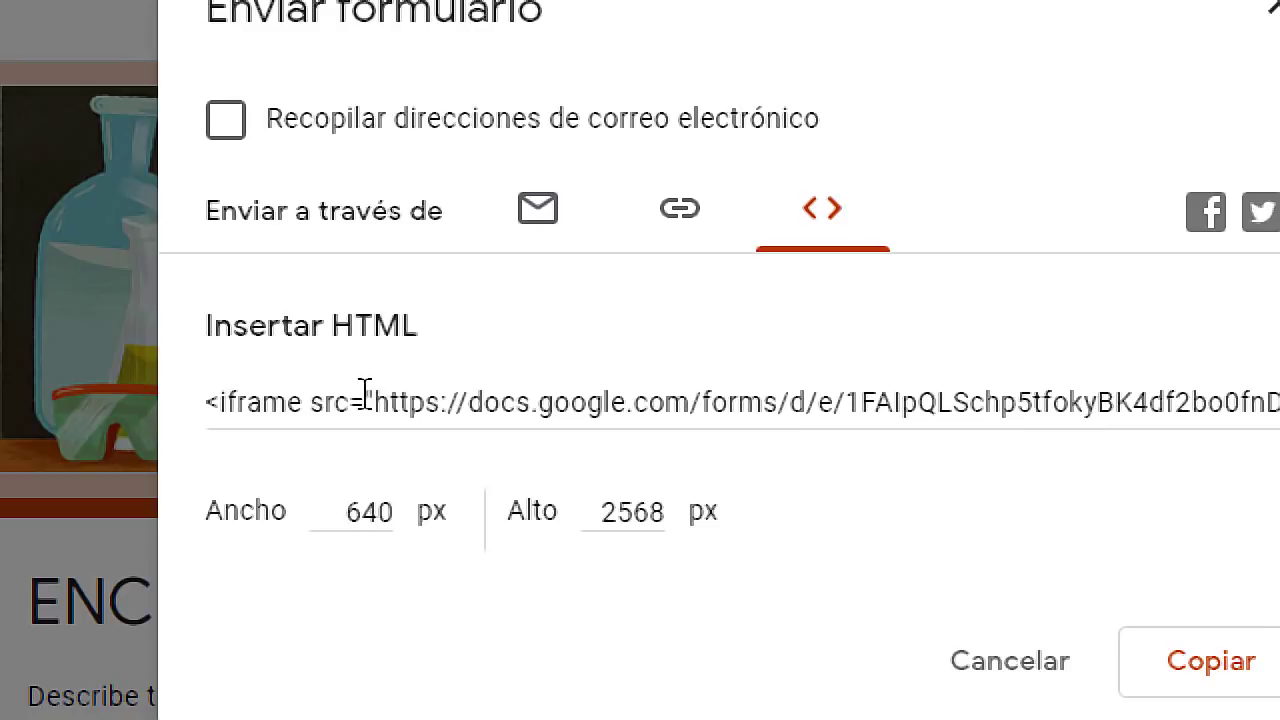
left_click(248, 392)
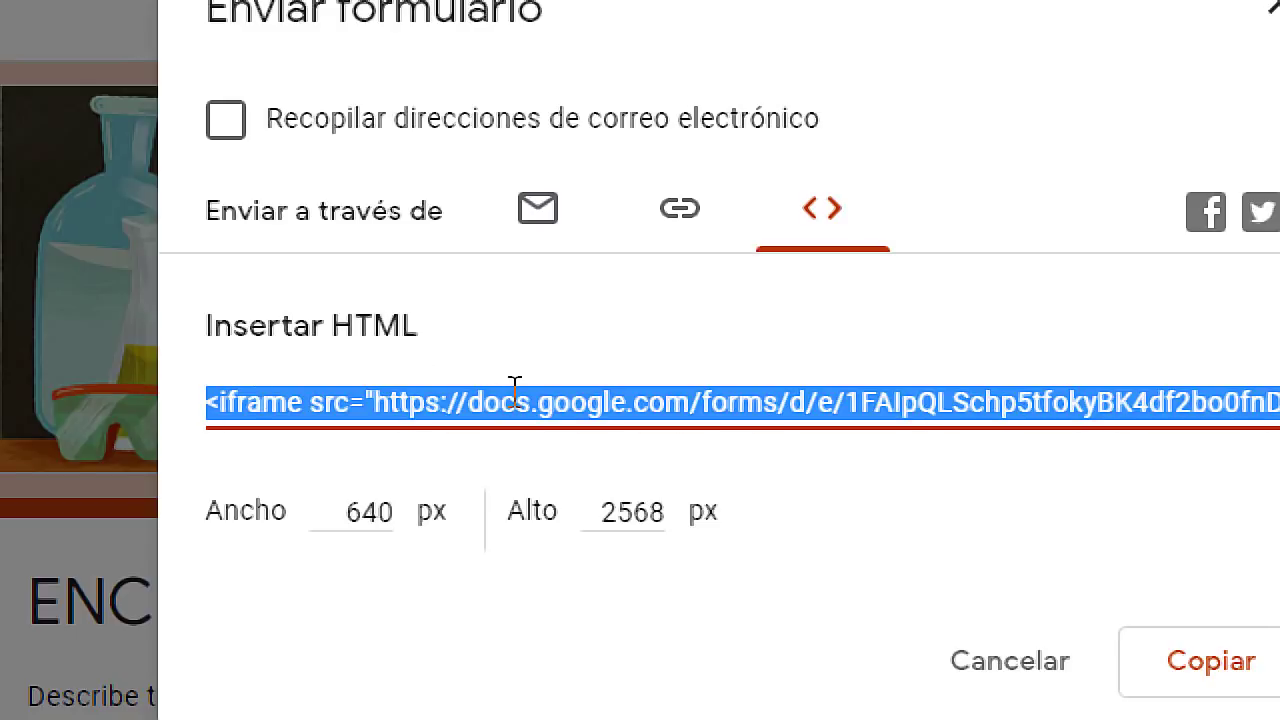
left_click(670, 228)
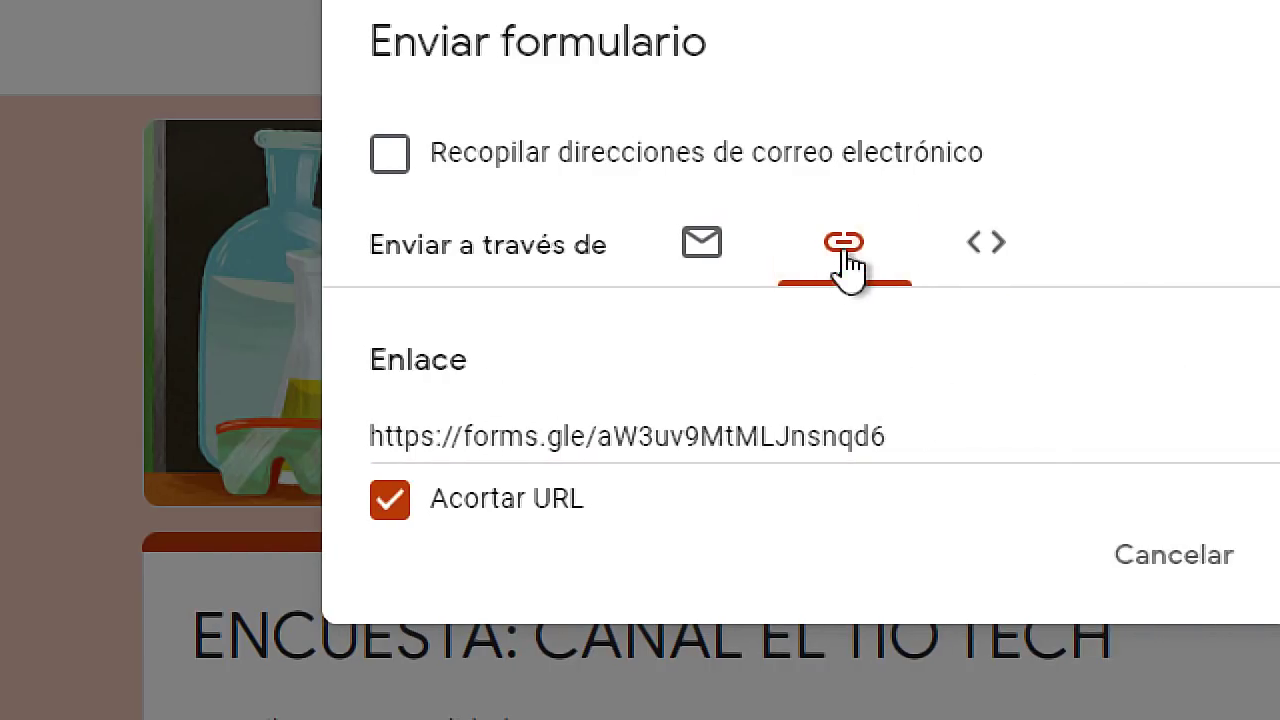
left_click(598, 416)
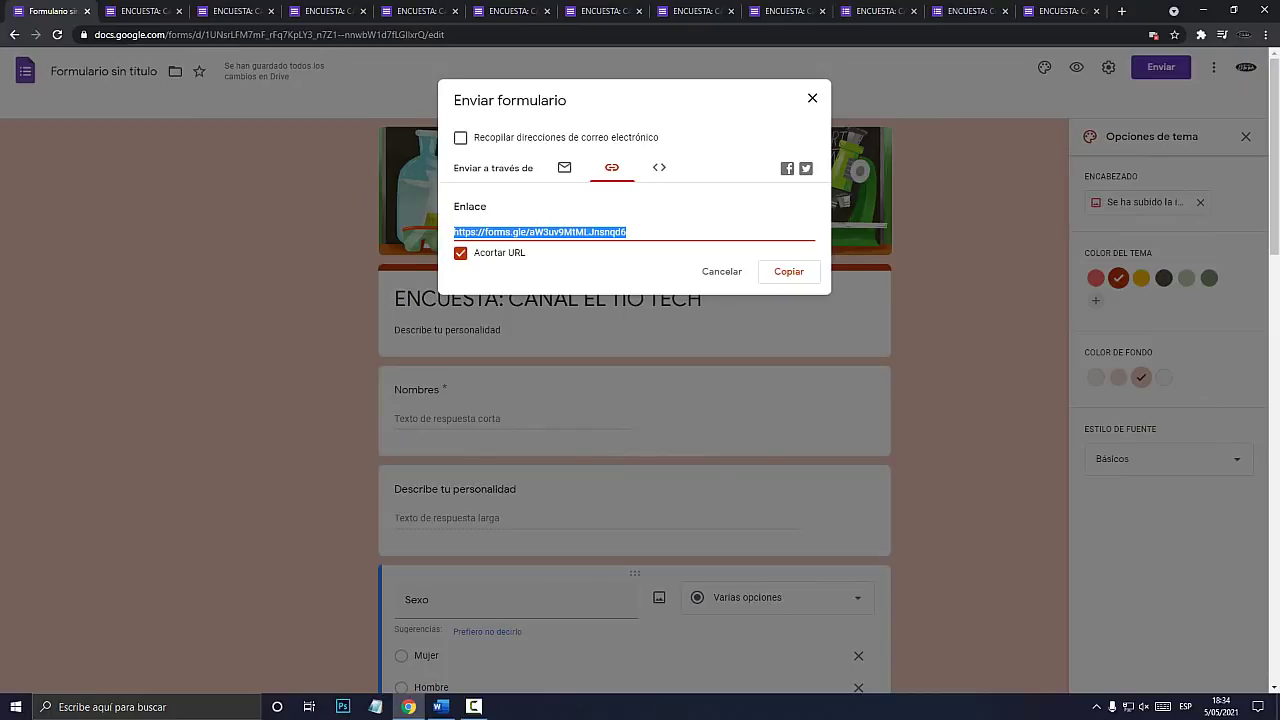
Close the Enviar formulario dialog and rename the form file to 'FORMULARIO 2022'.
left_click(812, 98)
left_click(104, 71)
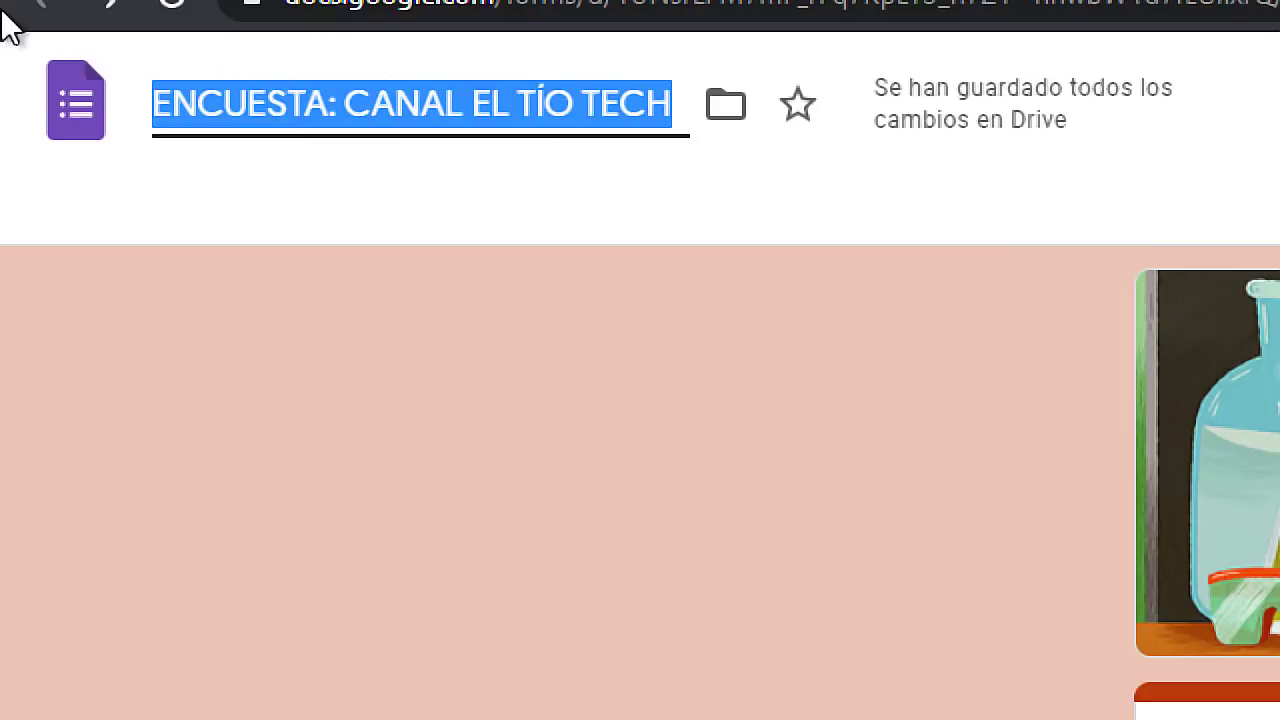
left_click(128, 143)
left_click(395, 140)
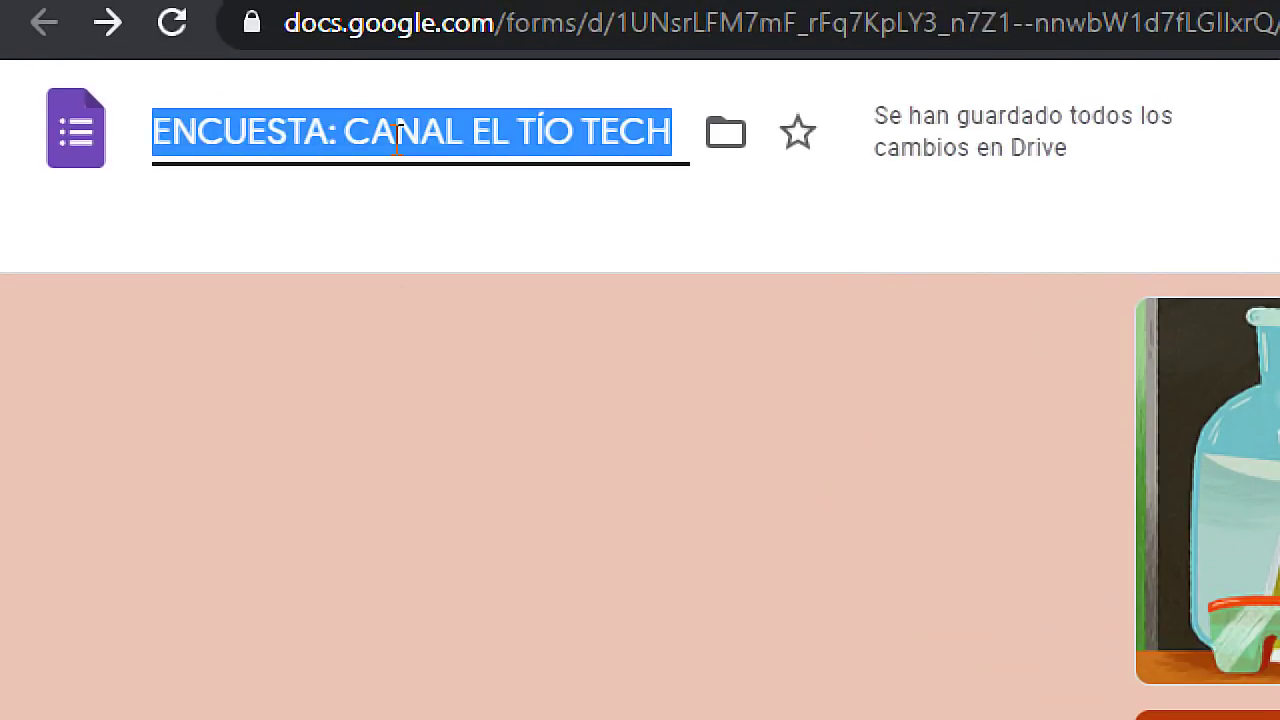
type("FORMUA")
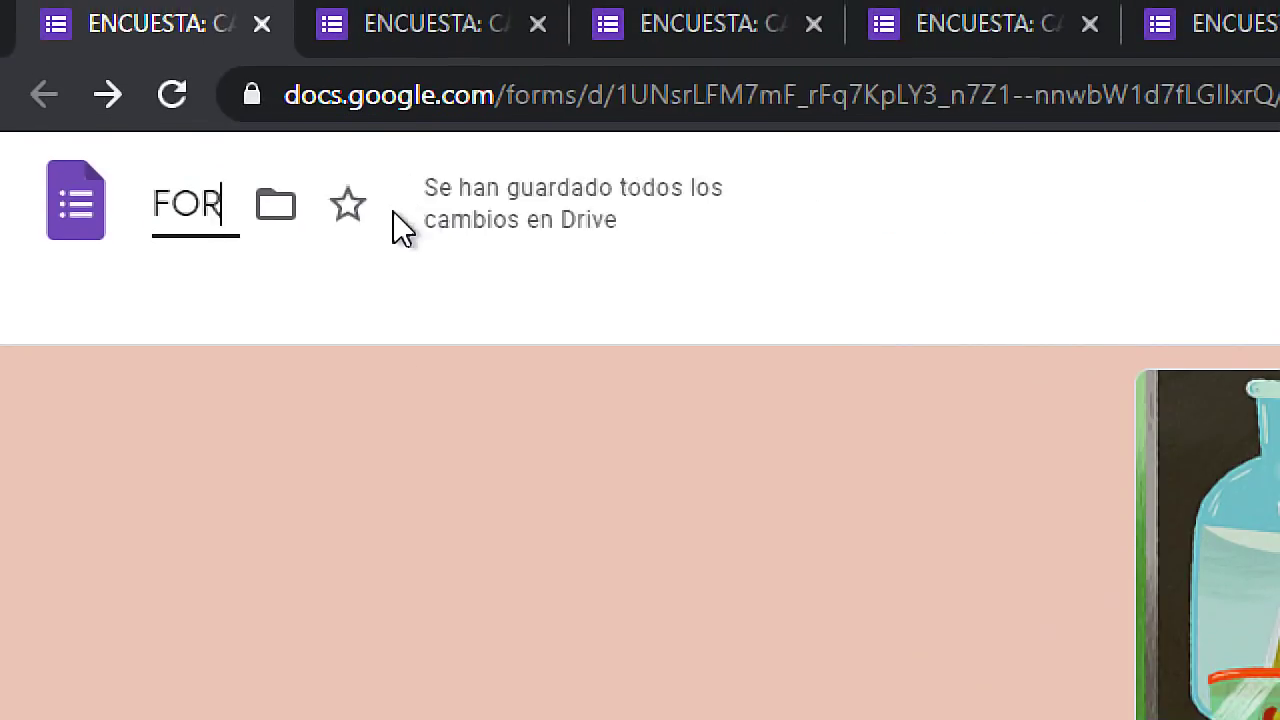
key("BackSpace")
type("LARIO 2022")
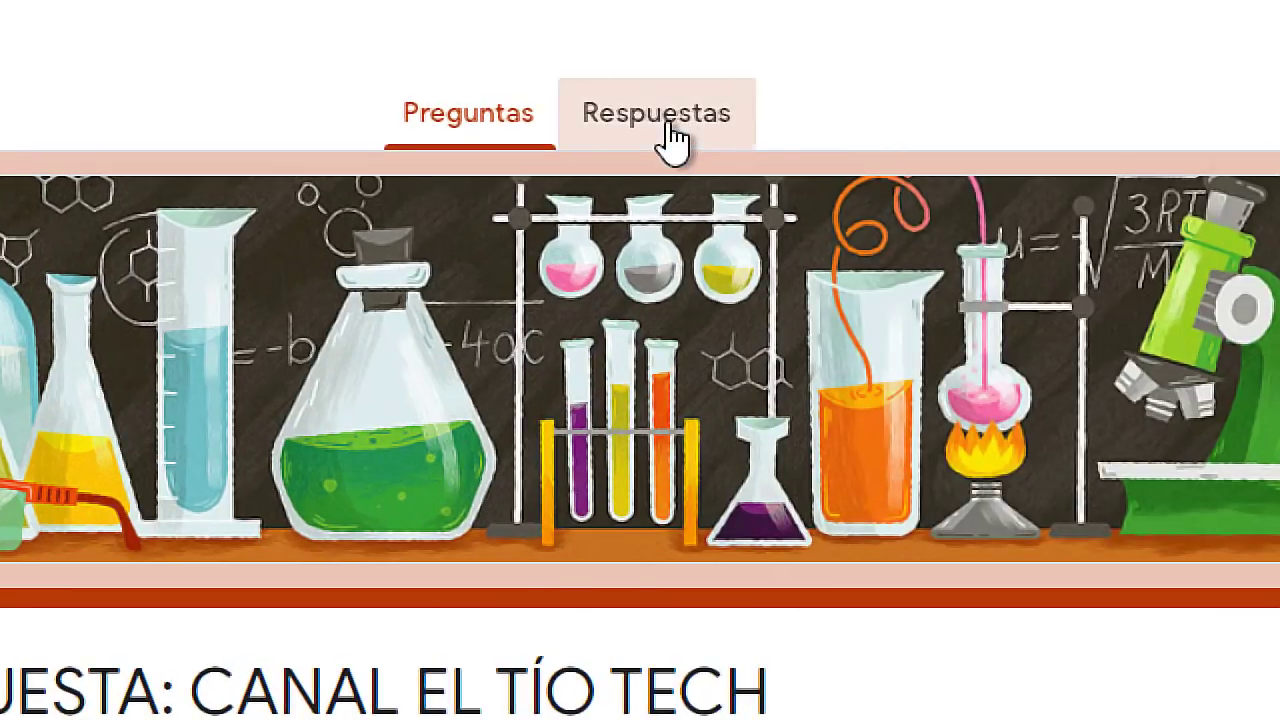
From Respuestas, create the linked spreadsheet 'FORMULARIO 2022 (respuestas)' via the Sheets icon.
left_click(676, 114)
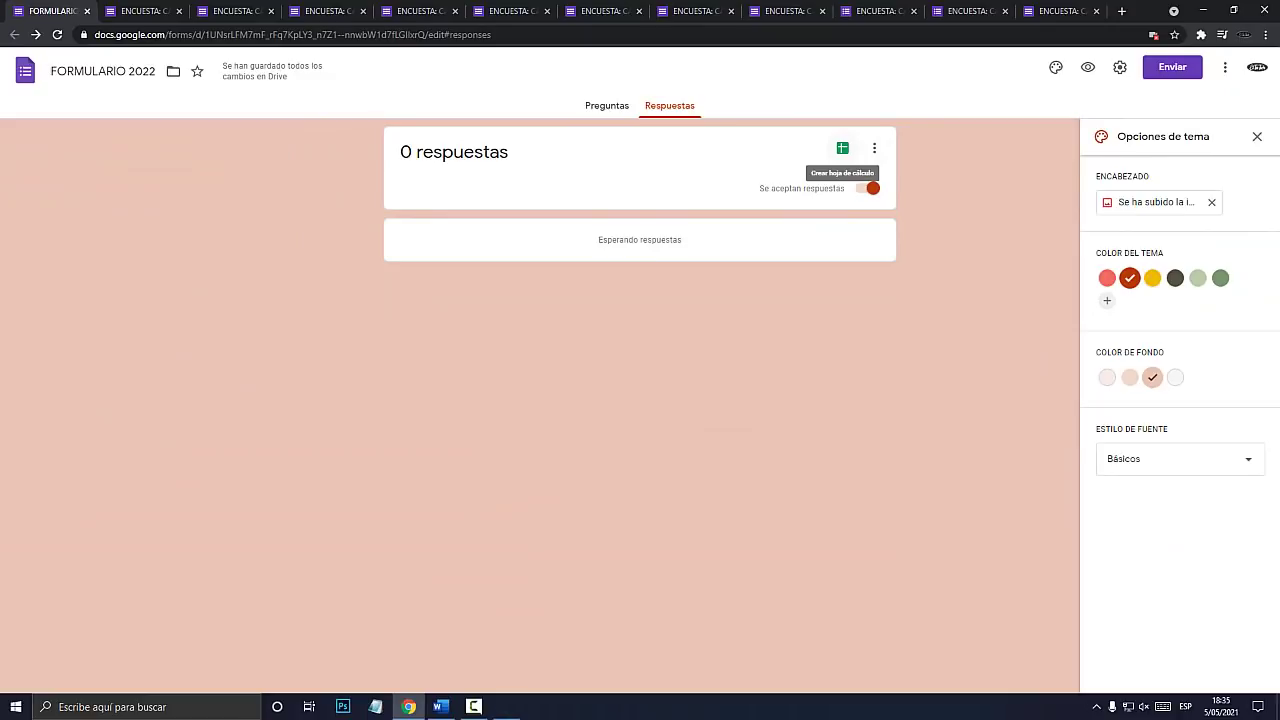
key("super+plus")
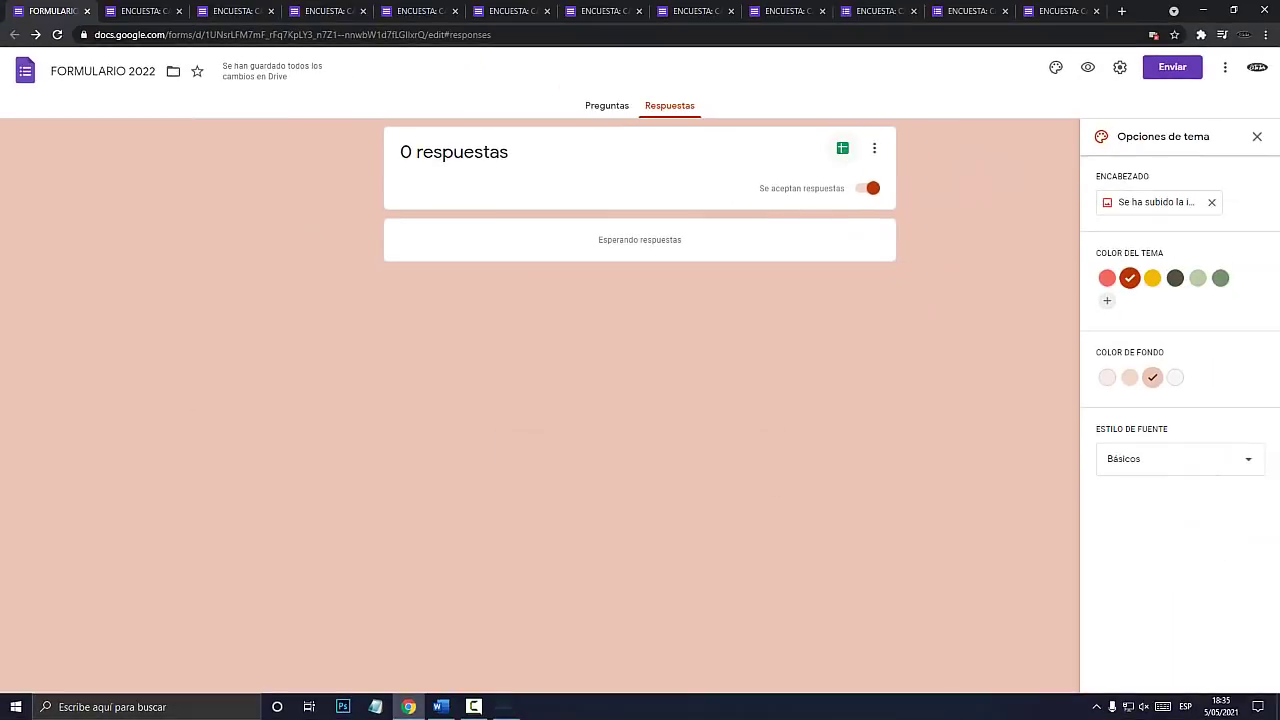
left_click(848, 147)
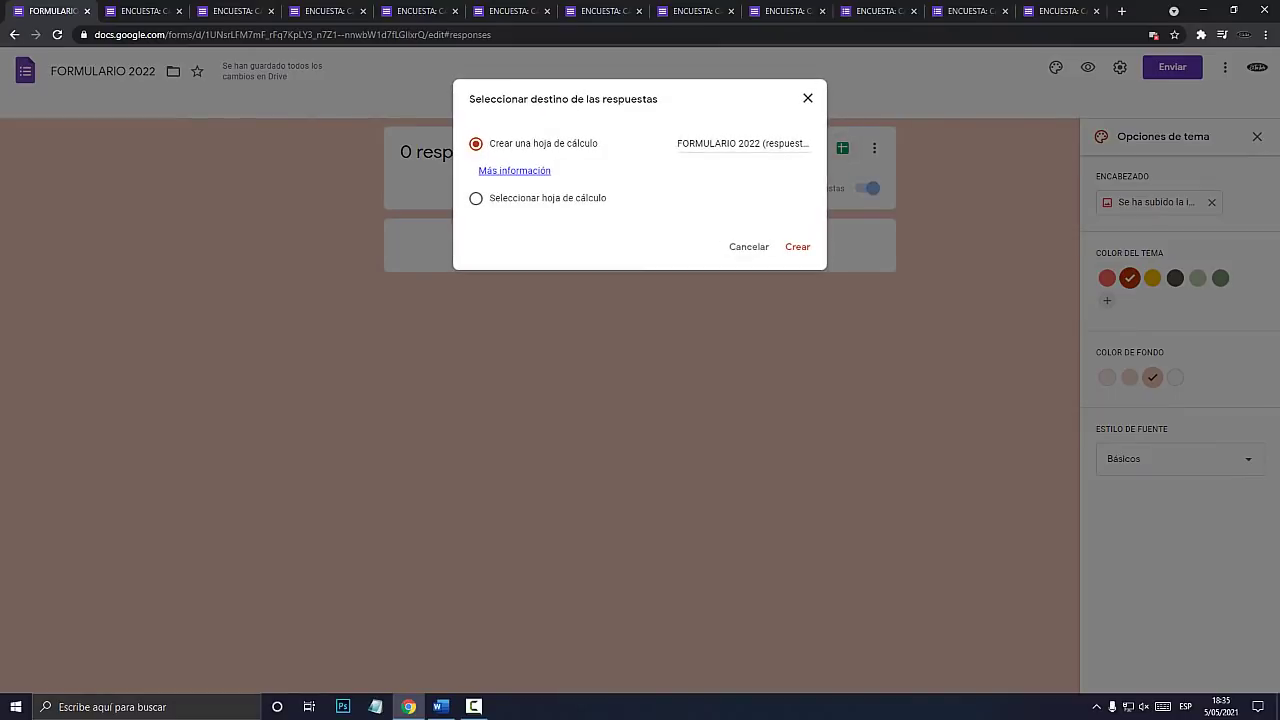
left_click(797, 247)
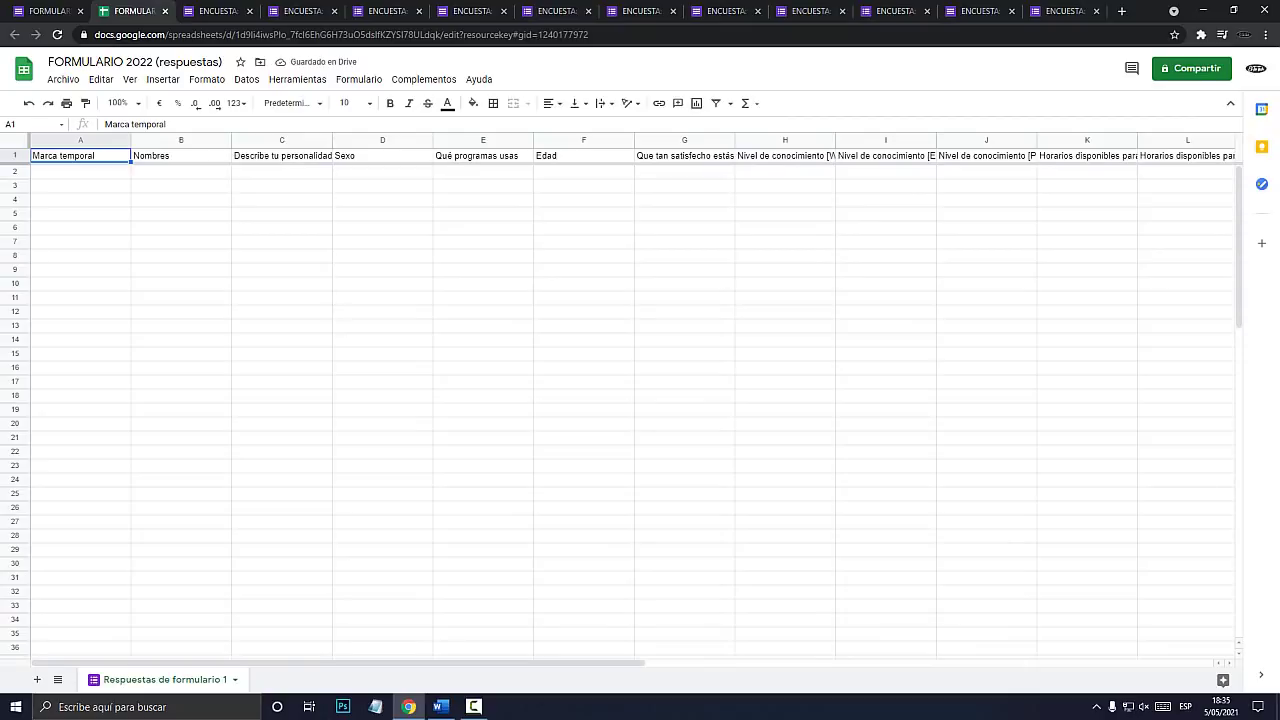
Click through the empty row-2 cells under the question columns, then return to the form's Respuestas page.
left_click(584, 200)
left_click(483, 186)
left_click(483, 172)
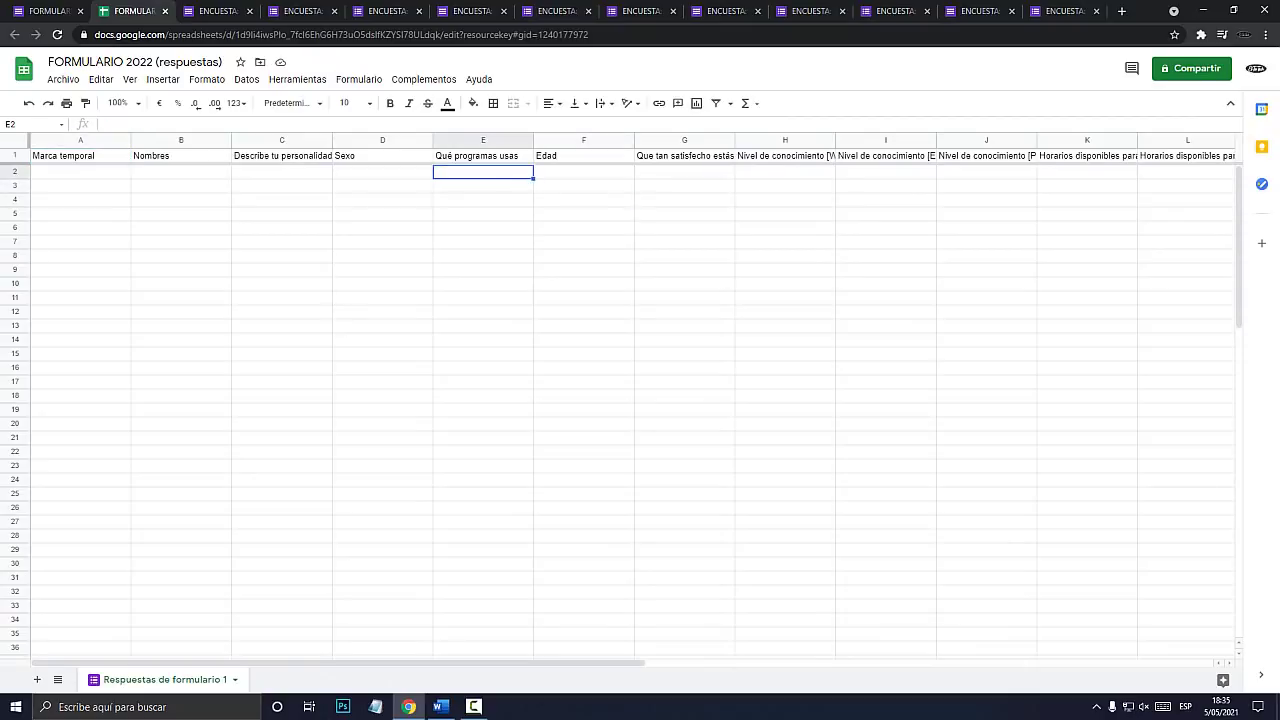
left_click(584, 172)
left_click(685, 172)
left_click(785, 172)
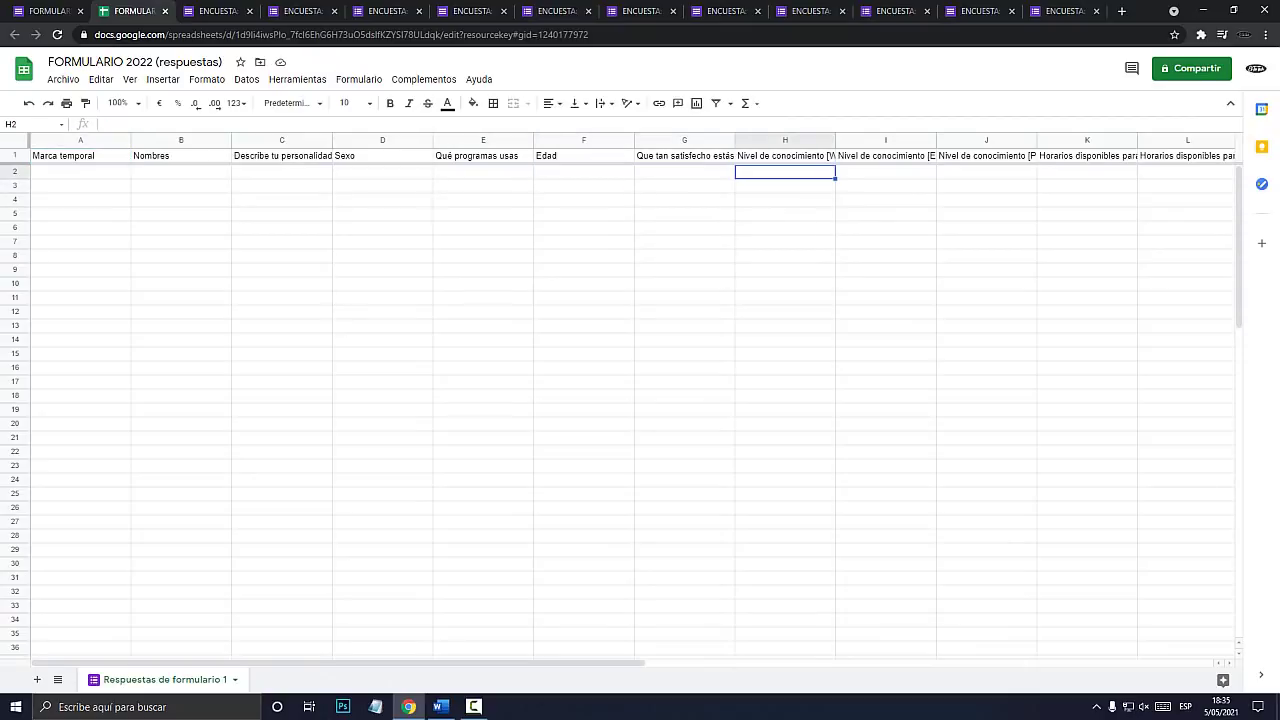
left_click(46, 11)
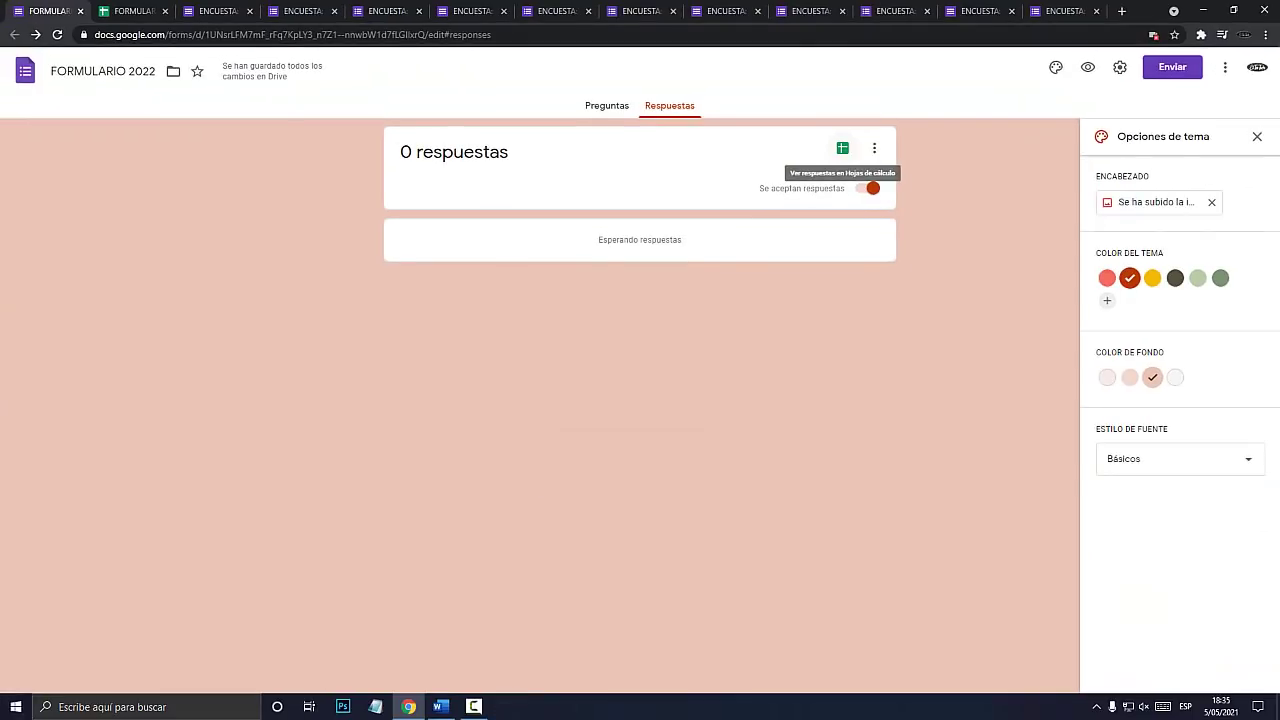
Return to the Preguntas view of the ENCUESTA: CANAL EL TÍO TECH survey.
left_click(607, 106)
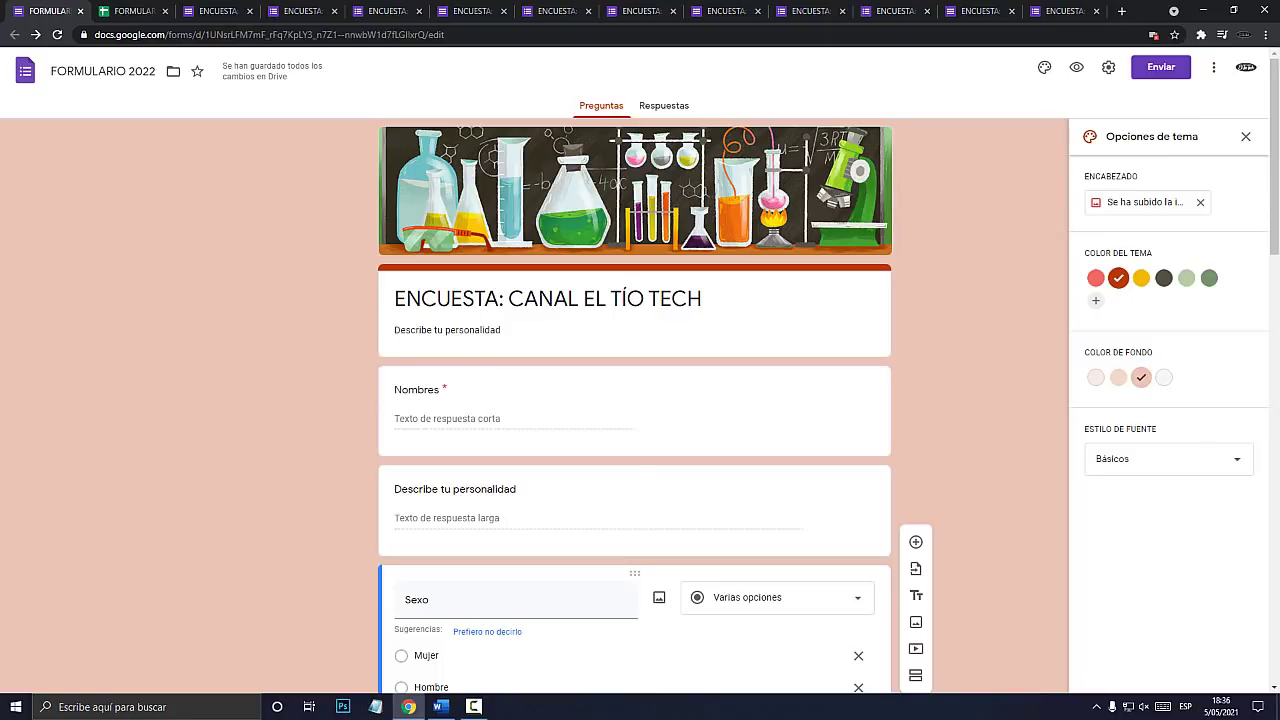
left_click(474, 706)
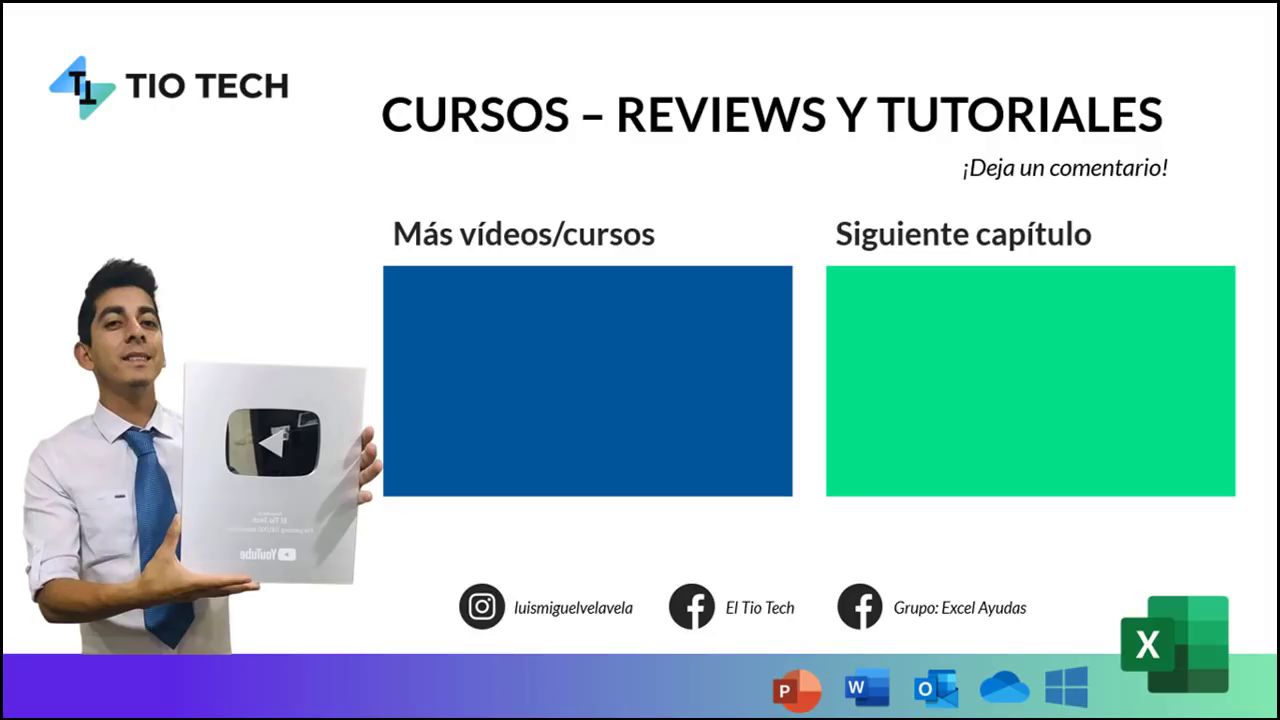